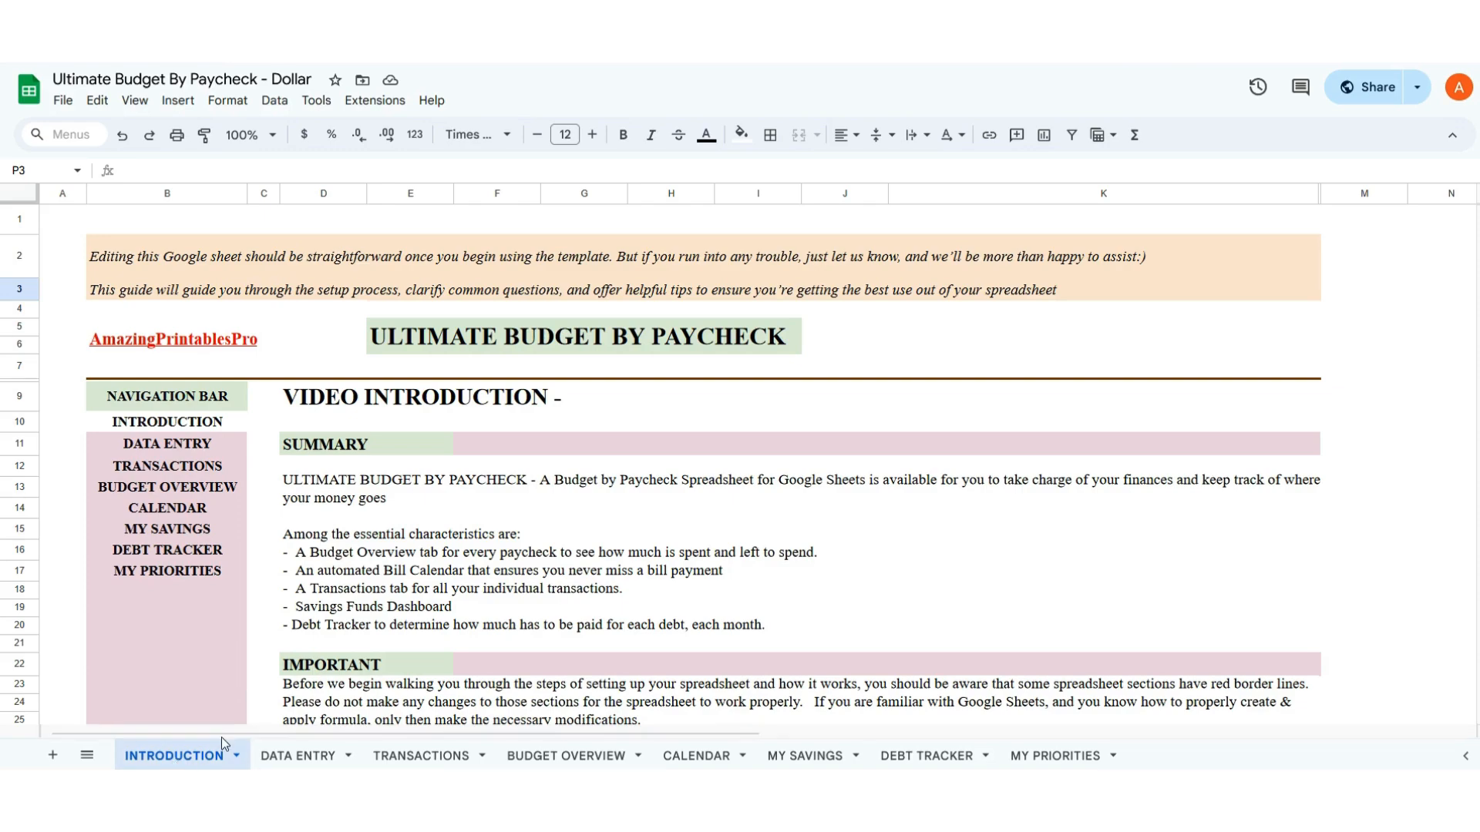
- Read through the Introduction sheet's guide down to the instructions for changing theme colors and selecting a currency
{"action": "scroll", "coordinate": [475, 519], "scroll_direction": "down", "scroll_amount": 13}
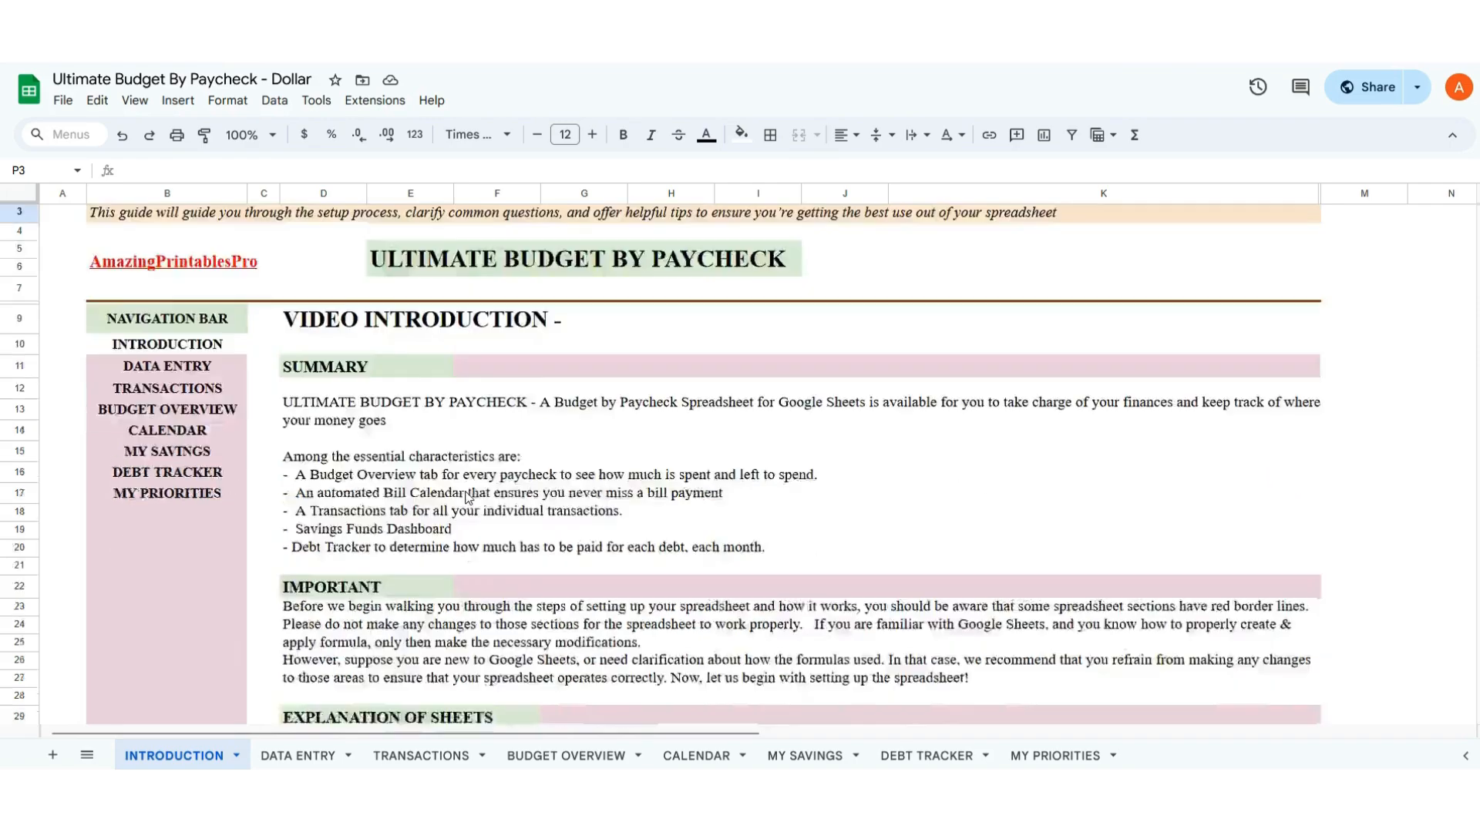
{"action": "scroll", "coordinate": [393, 535], "scroll_direction": "down", "scroll_amount": 15}
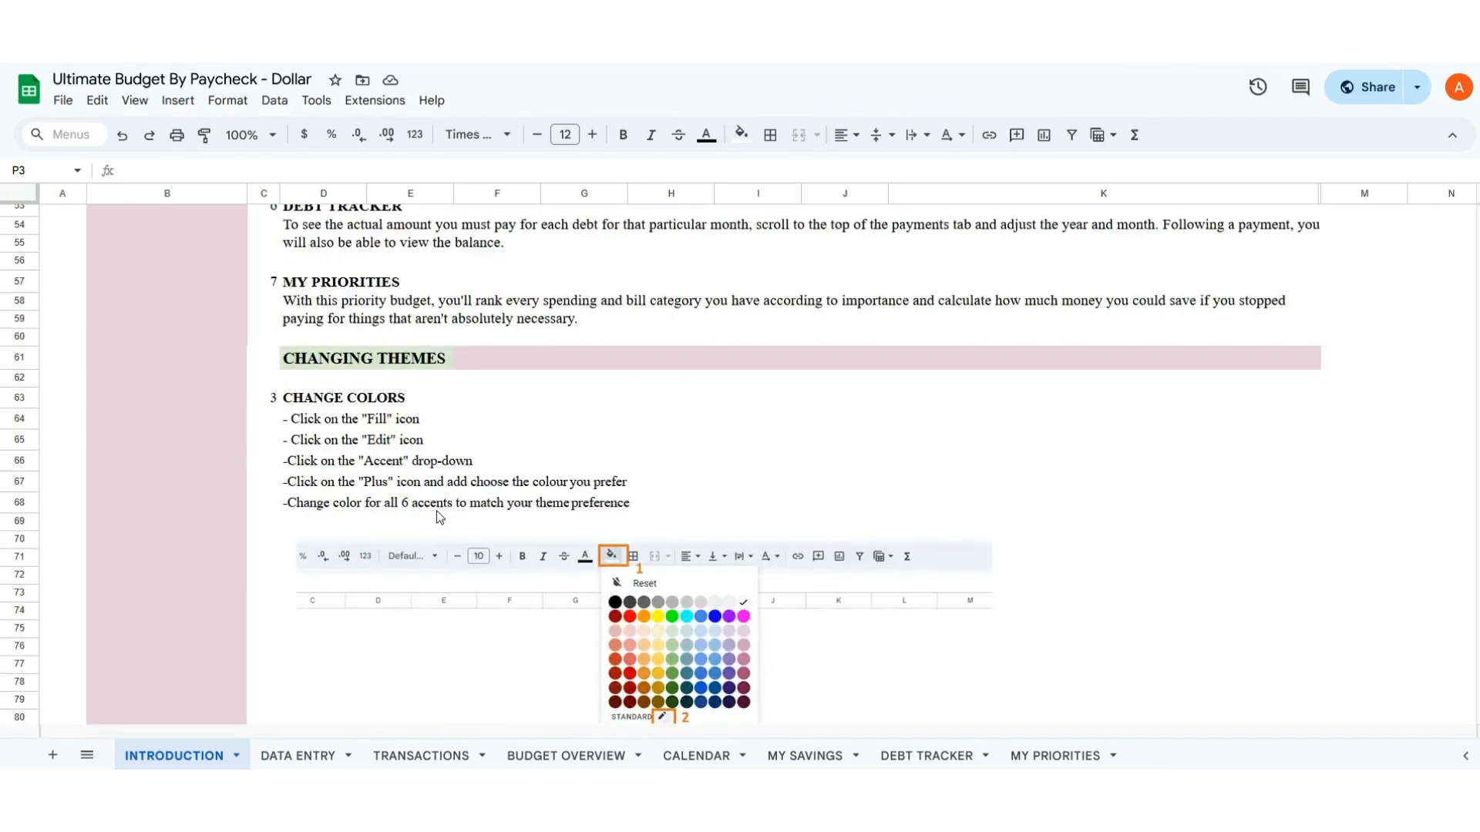
{"action": "scroll", "coordinate": [438, 502], "scroll_direction": "up", "scroll_amount": 4}
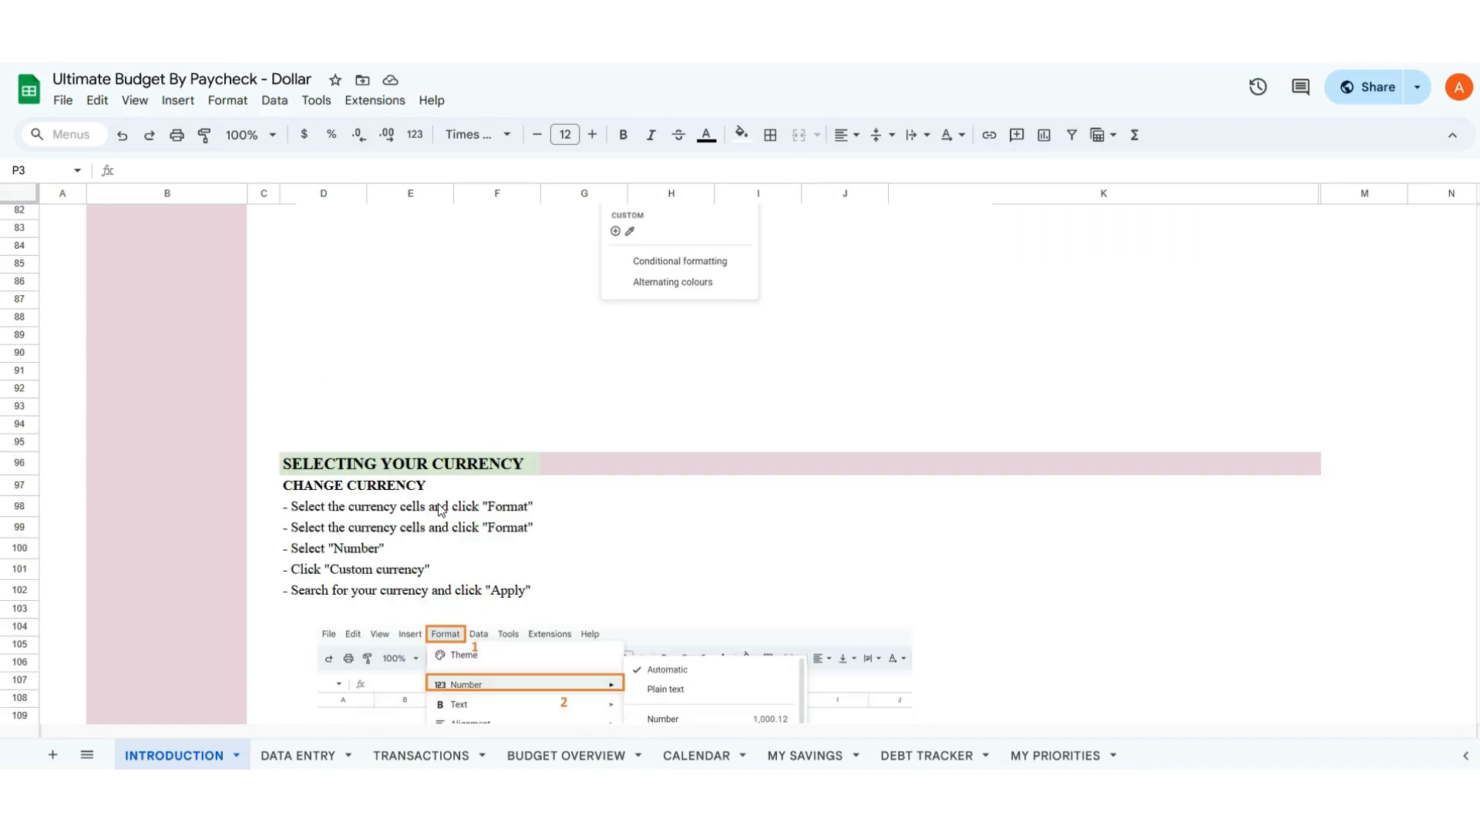
{"action": "scroll", "coordinate": [499, 496], "scroll_direction": "down", "scroll_amount": 2}
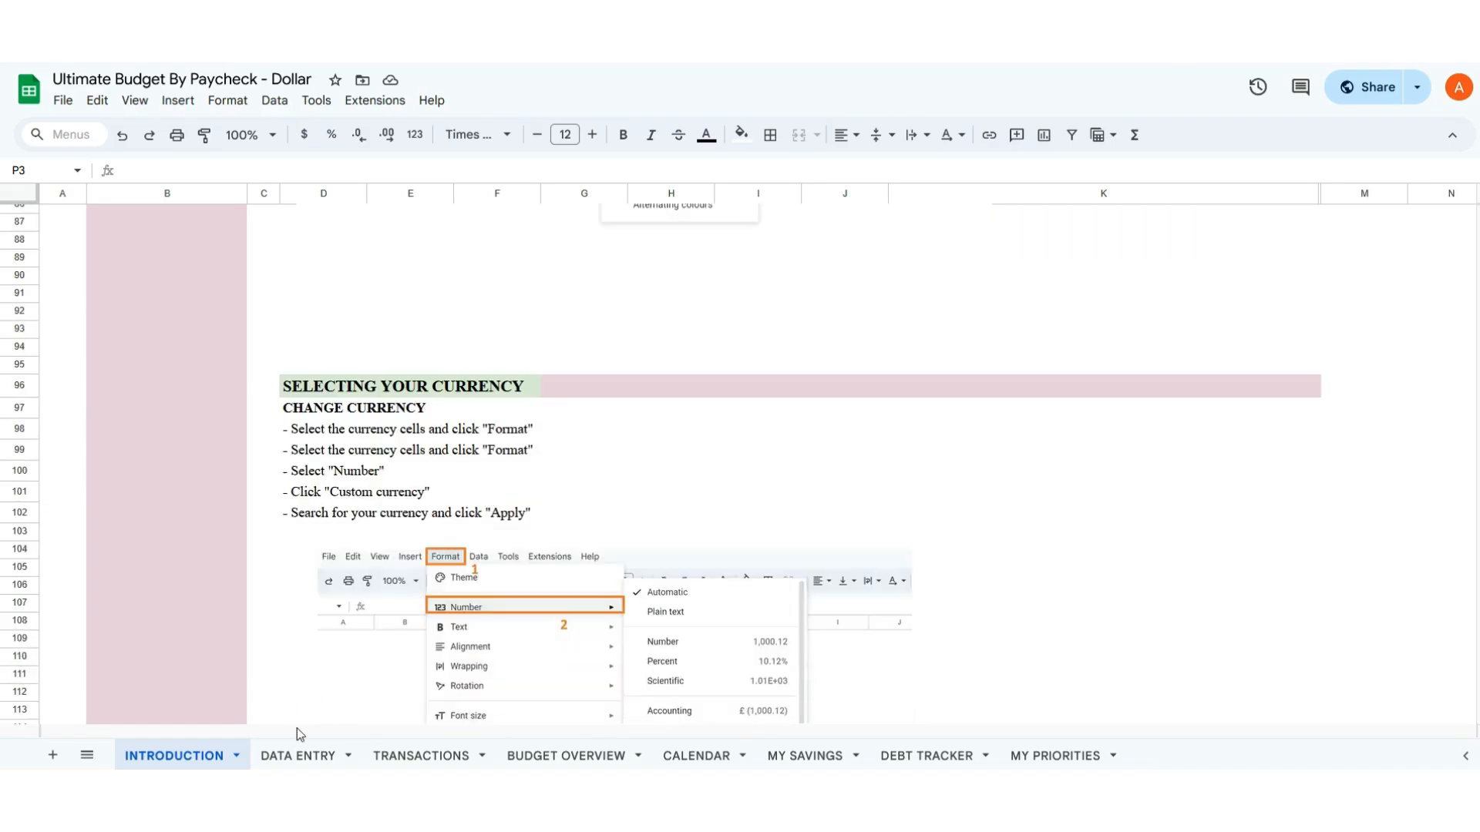
- Look through the sheets in order from Data Entry, Transactions and Budget Overview to My Savings, Debt Tracker and My Priorities
{"action": "left_click", "coordinate": [306, 762]}
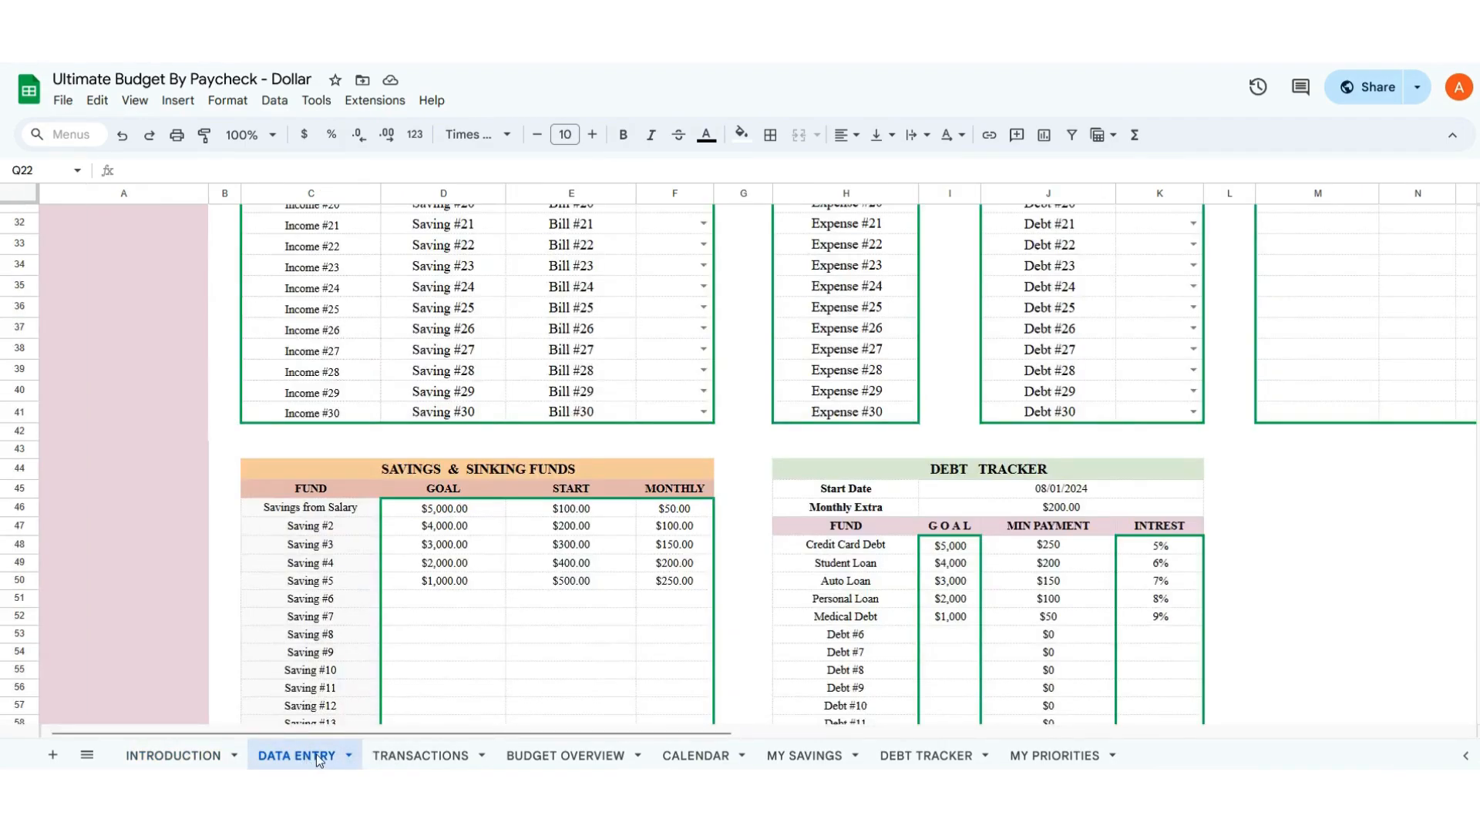
{"action": "left_click", "coordinate": [416, 759]}
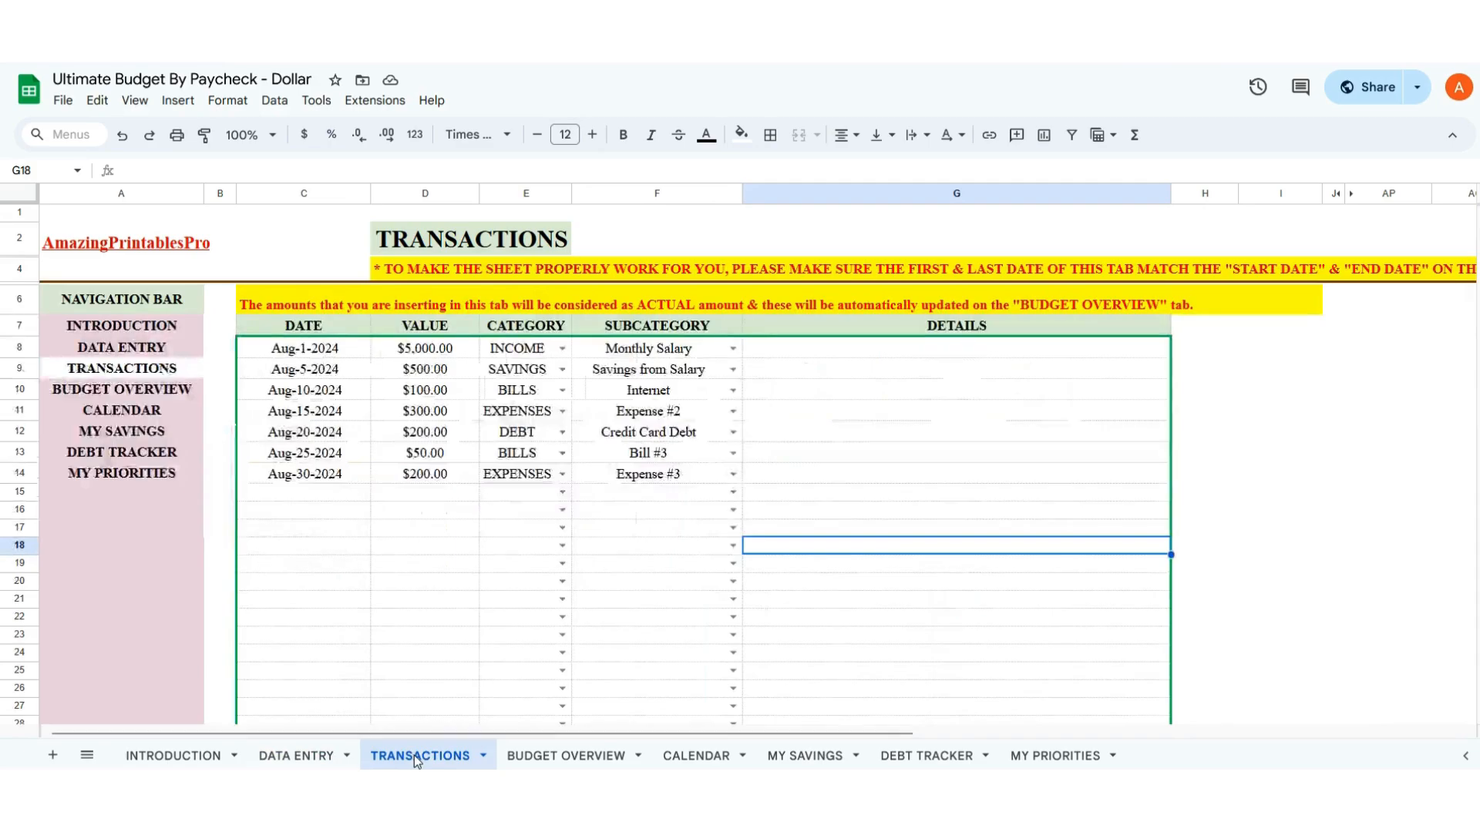
{"action": "left_click", "coordinate": [586, 756]}
{"action": "scroll", "coordinate": [217, 497], "scroll_direction": "down", "scroll_amount": 3}
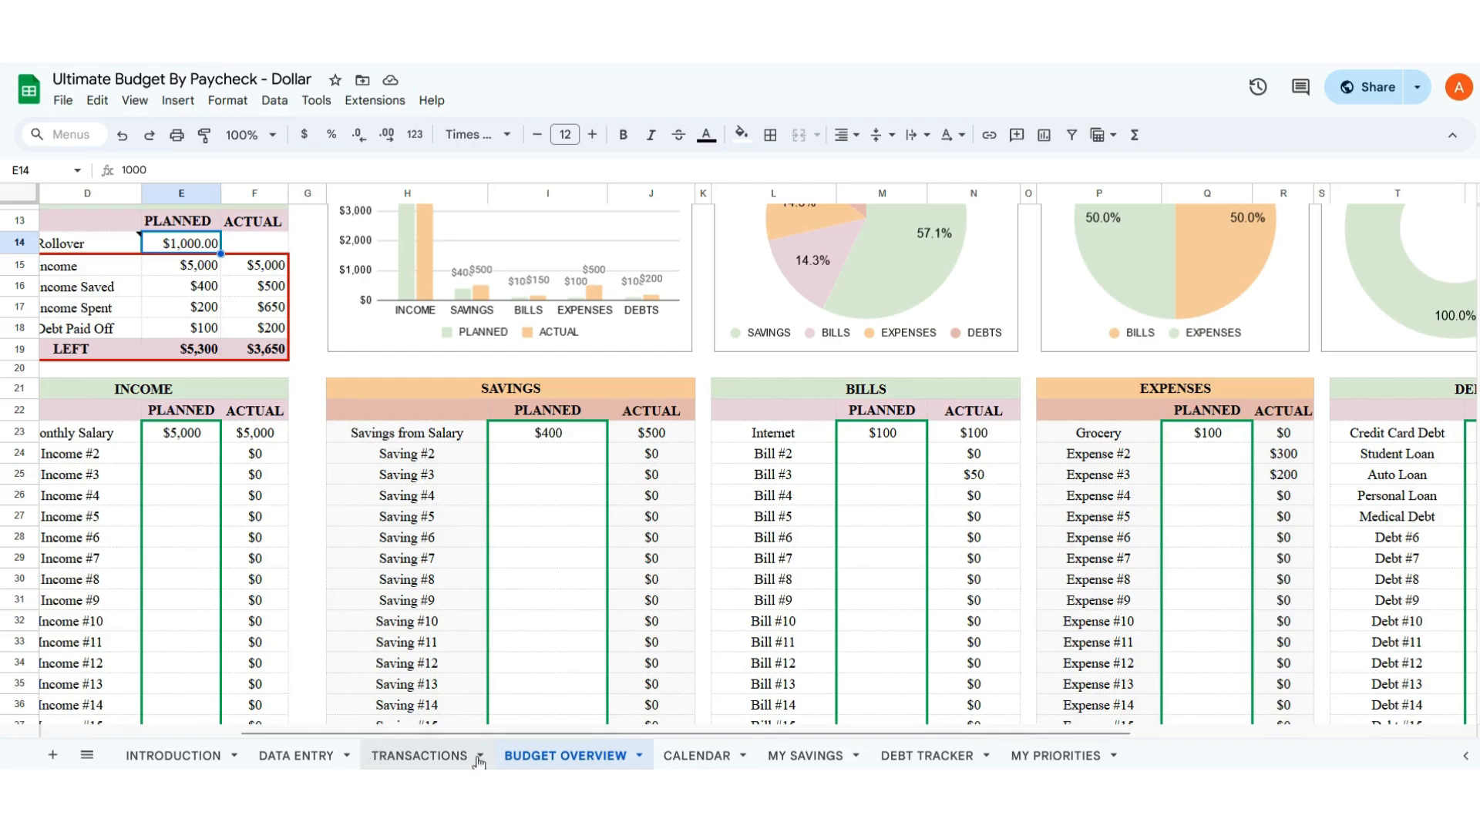
{"action": "left_click", "coordinate": [691, 756]}
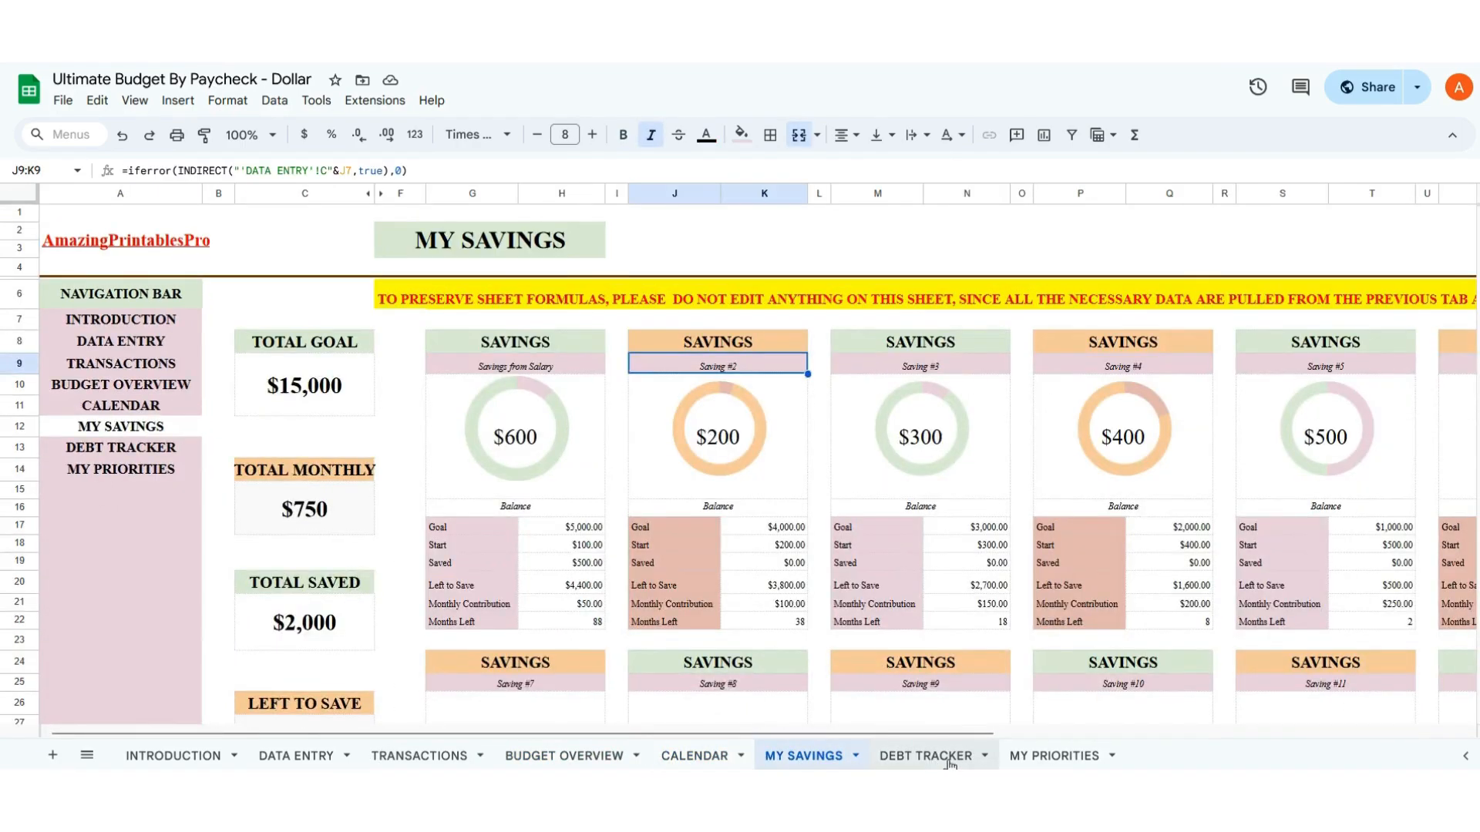
{"action": "left_click", "coordinate": [949, 759]}
{"action": "left_click", "coordinate": [1060, 757]}
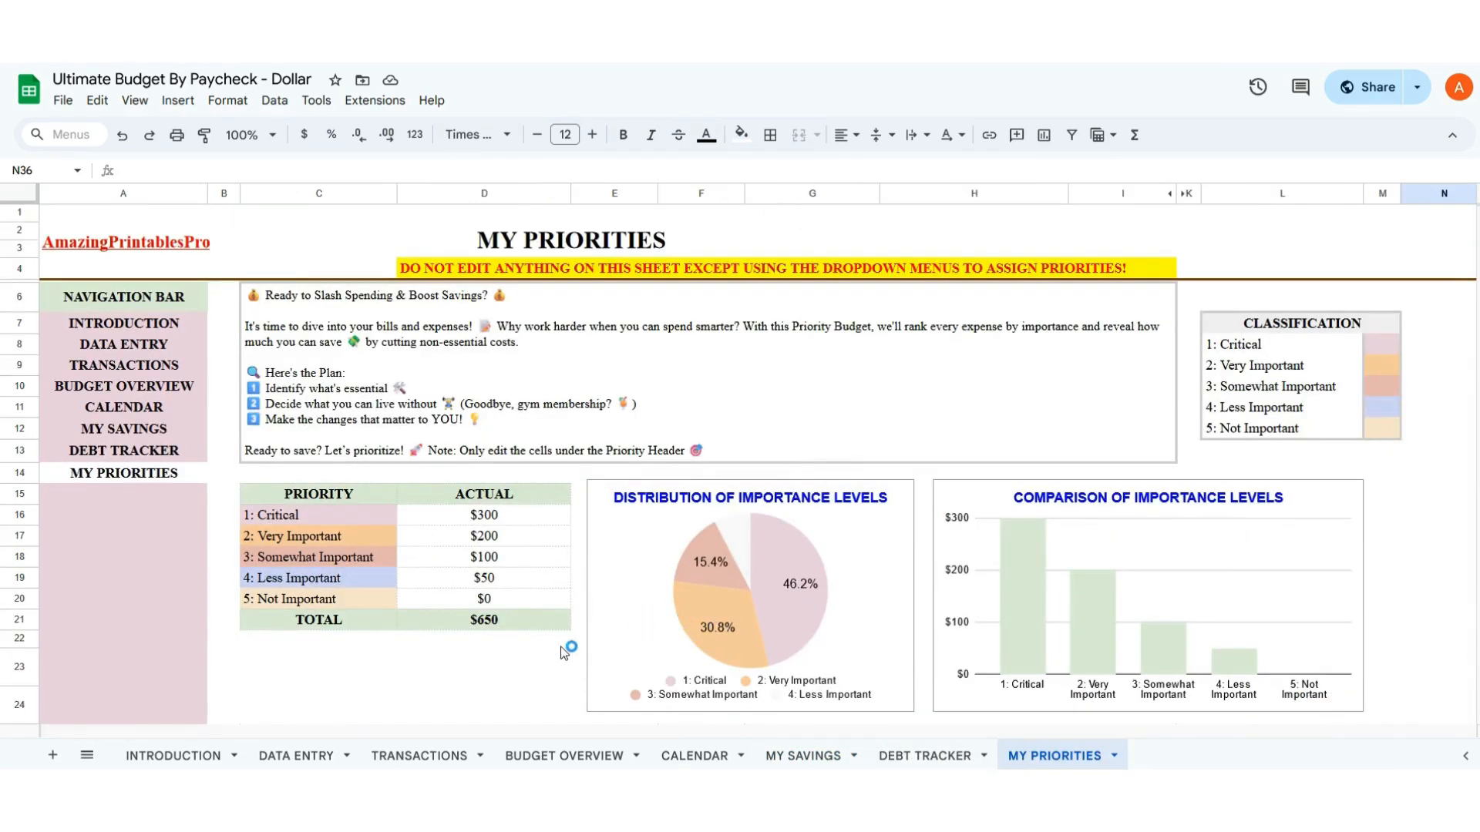
- Revisit the Data Entry and Transactions sheets and examine the overview tables and charts at the beginning of the Budget Overview sheet
{"action": "left_click", "coordinate": [300, 759]}
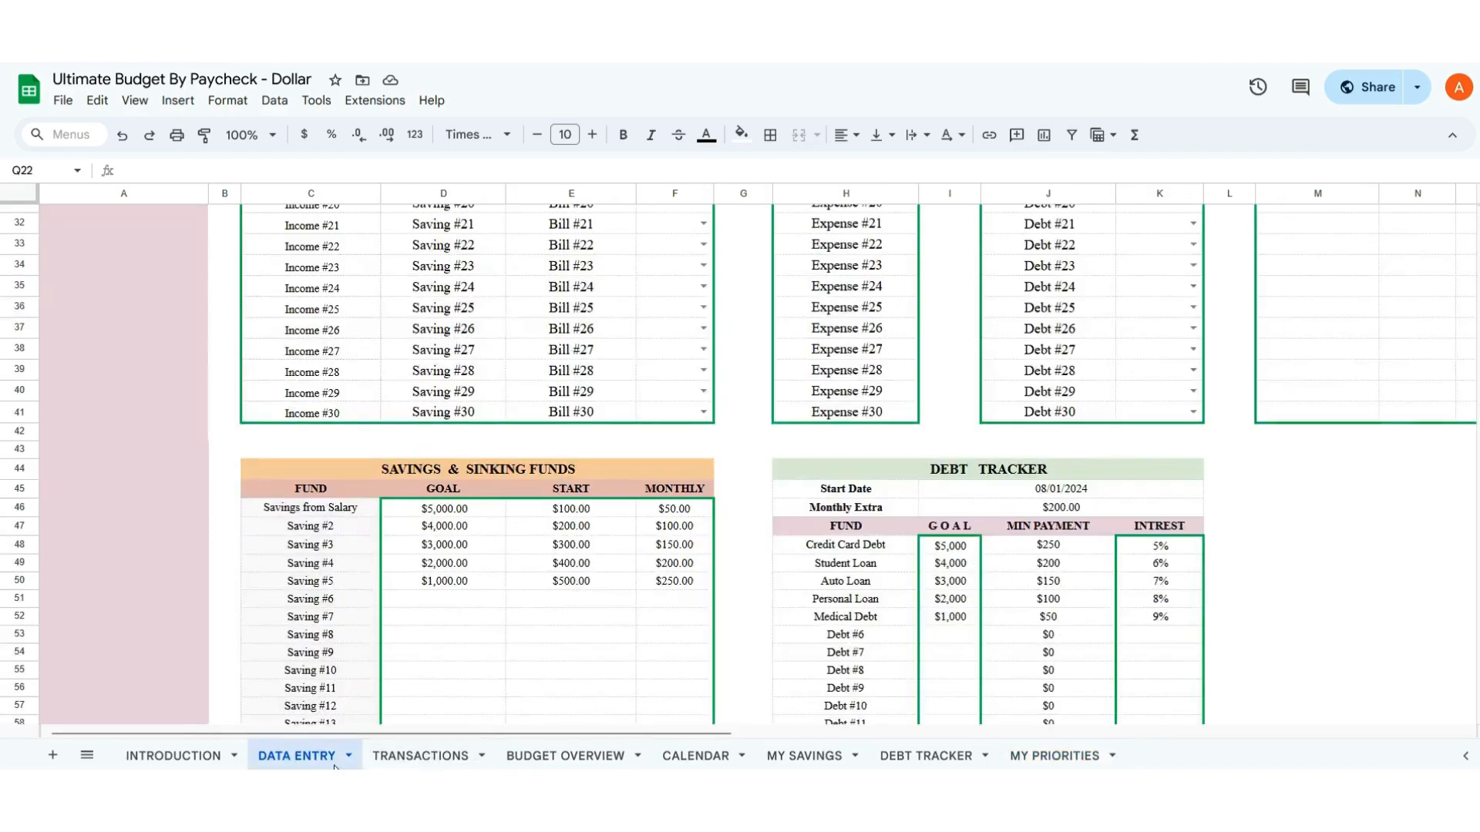
{"action": "left_click", "coordinate": [426, 759]}
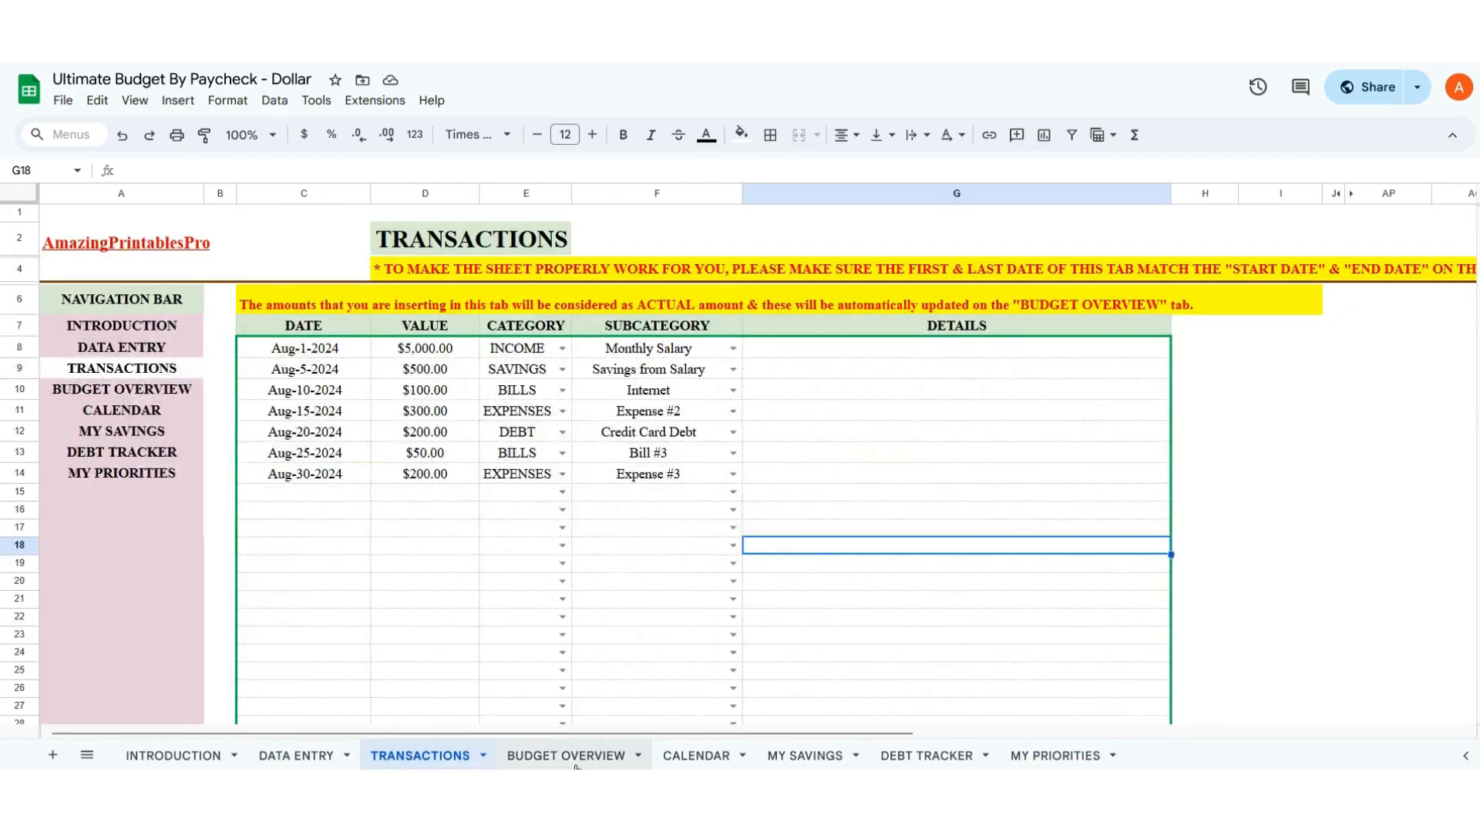
{"action": "left_click", "coordinate": [576, 763]}
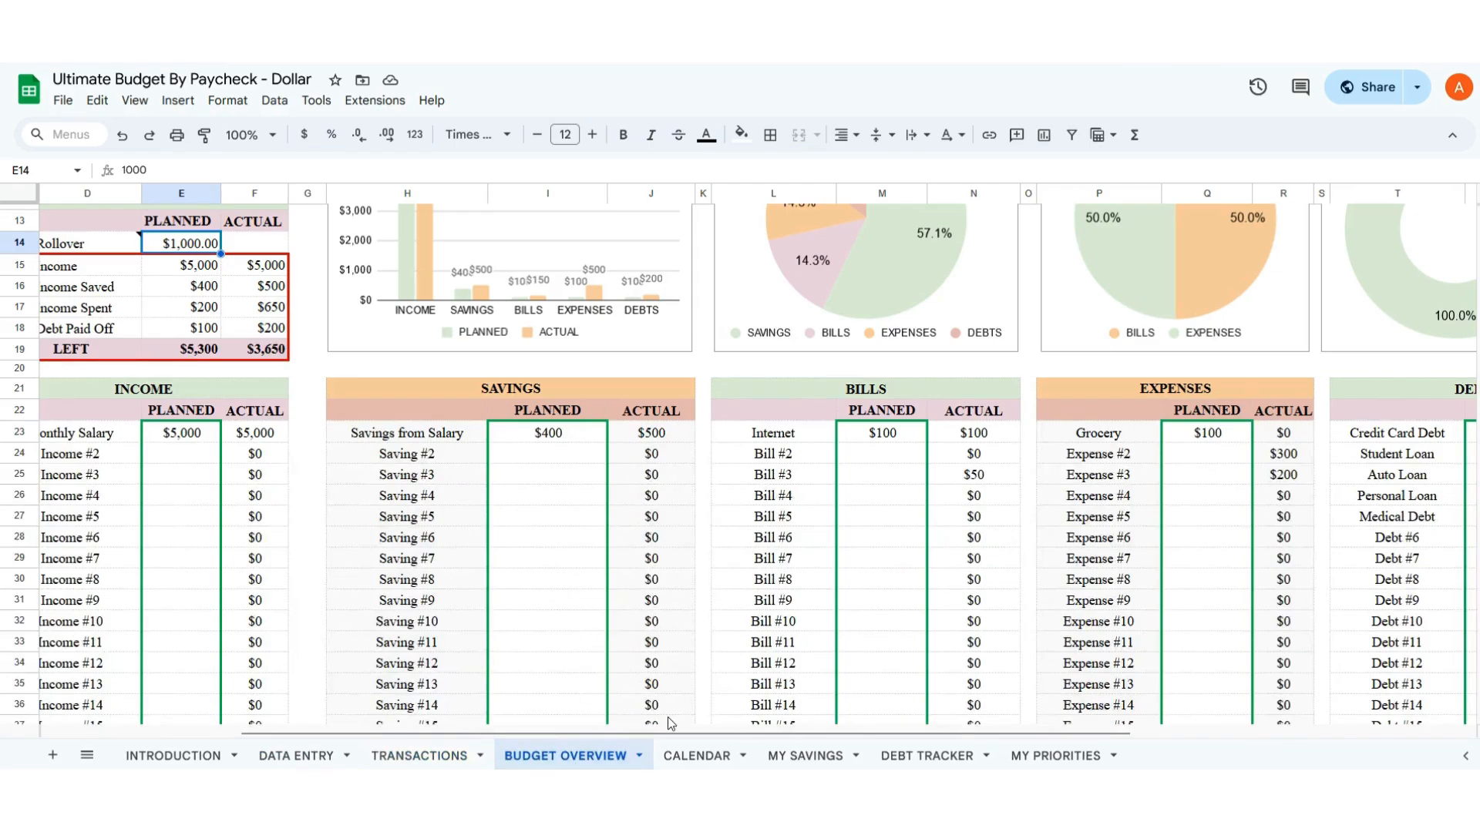
{"action": "left_click_drag", "start_coordinate": [579, 736], "coordinate": [205, 738]}
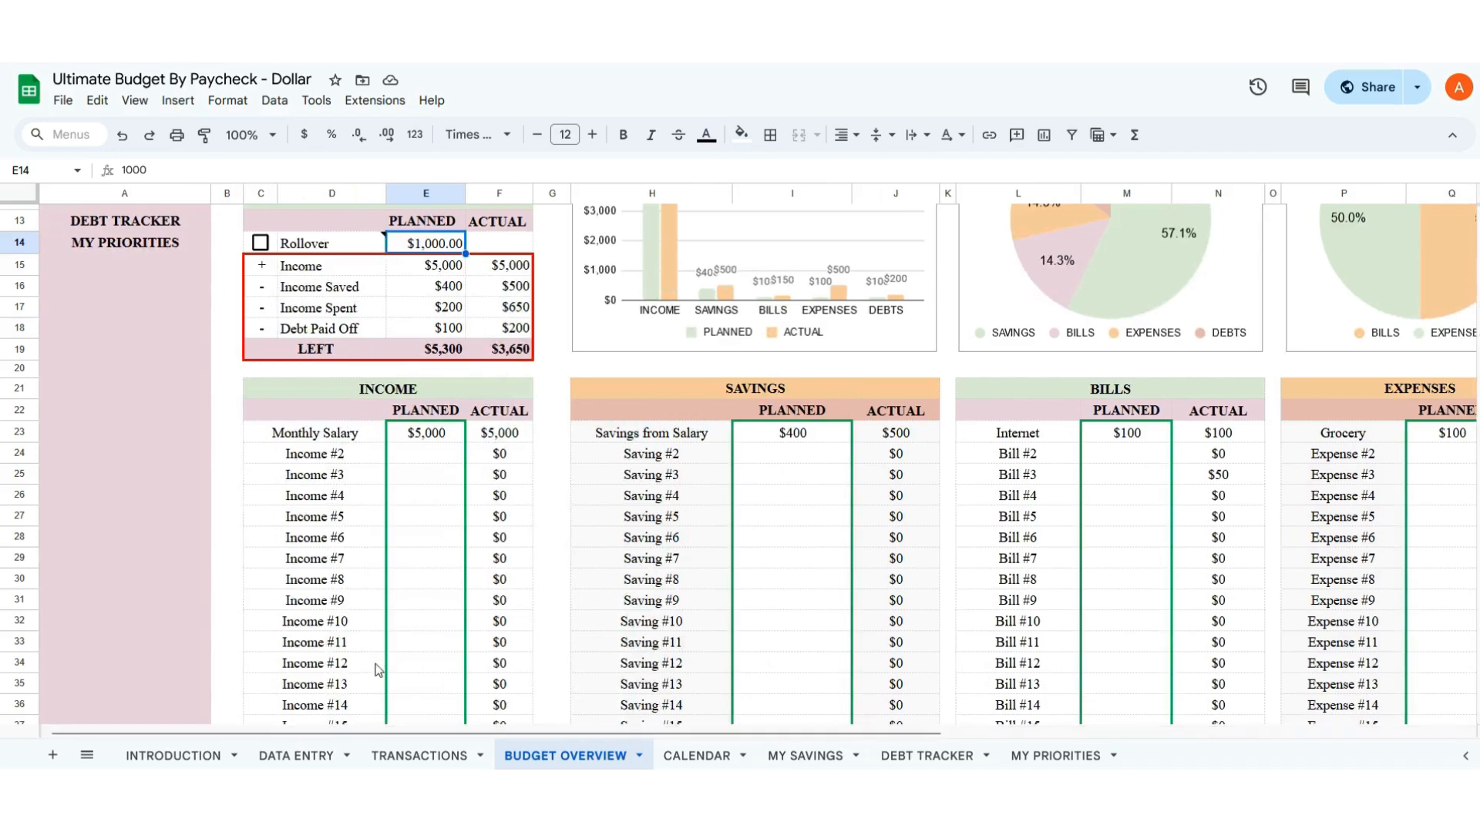
{"action": "scroll", "coordinate": [478, 605], "scroll_direction": "up", "scroll_amount": 4}
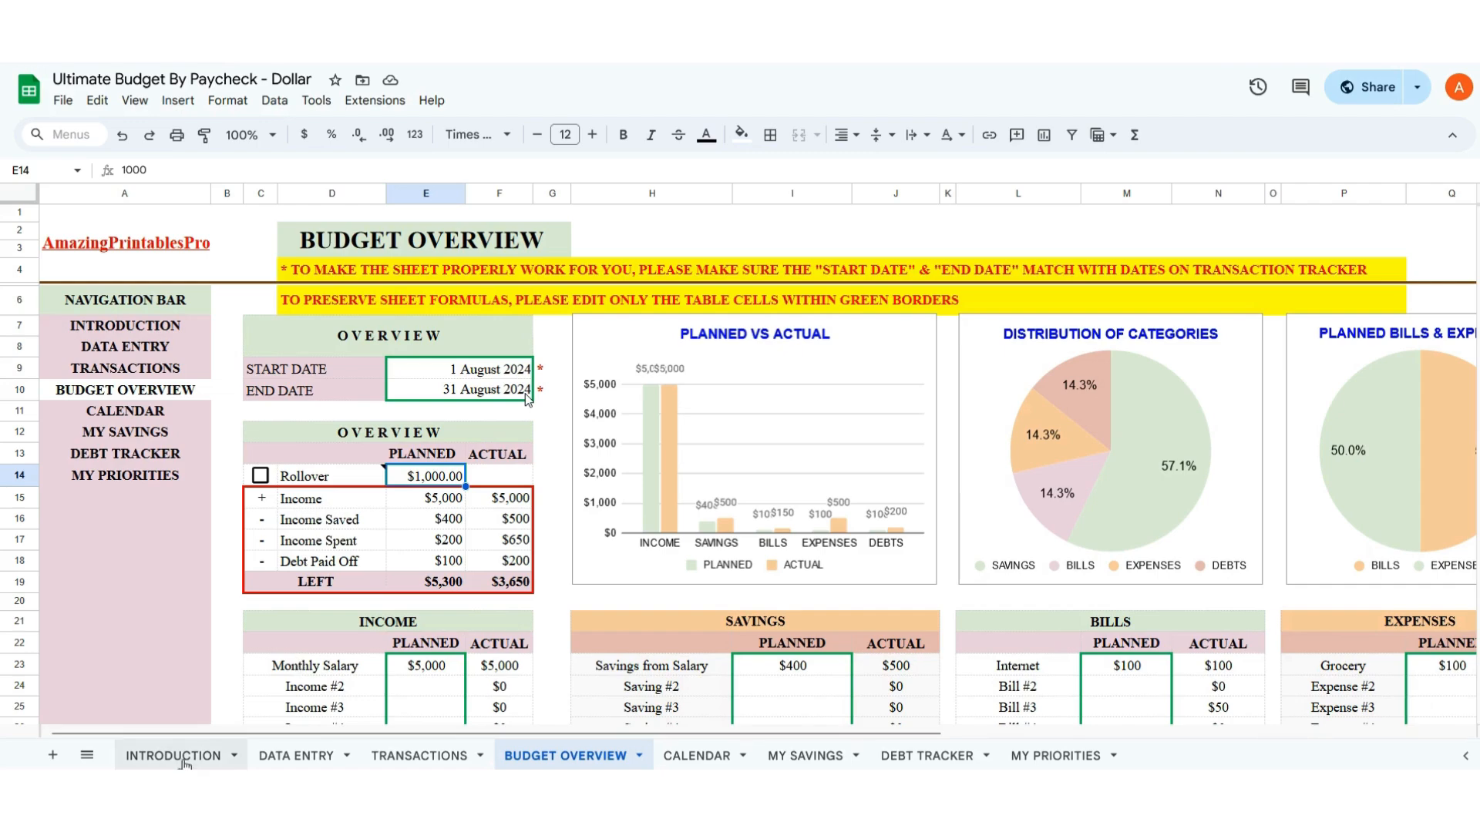
- Return to the Introduction sheet and review its opening title and summary sections
{"action": "left_click", "coordinate": [184, 758]}
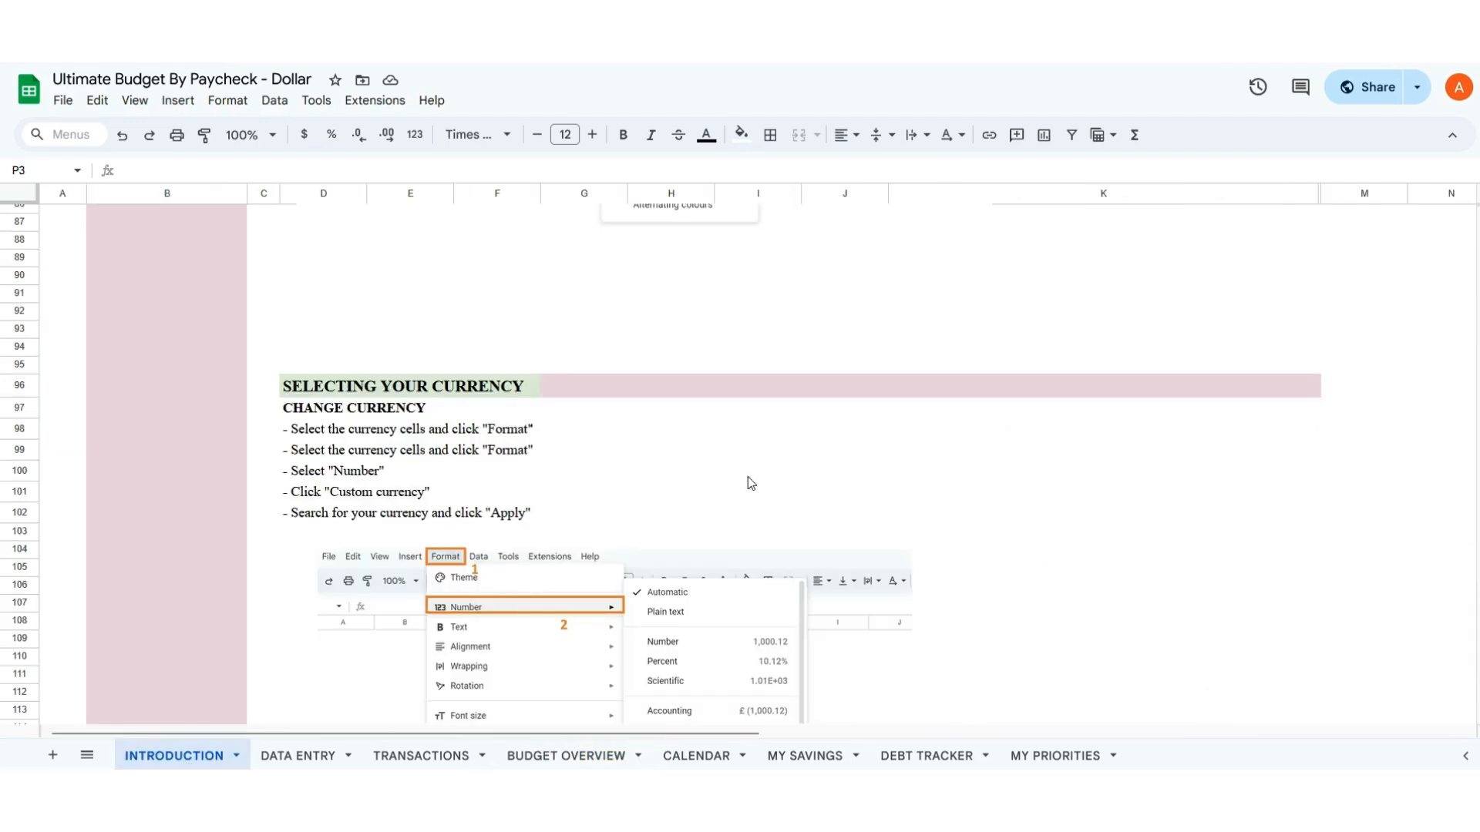
{"action": "scroll", "coordinate": [746, 483], "scroll_direction": "up", "scroll_amount": 20}
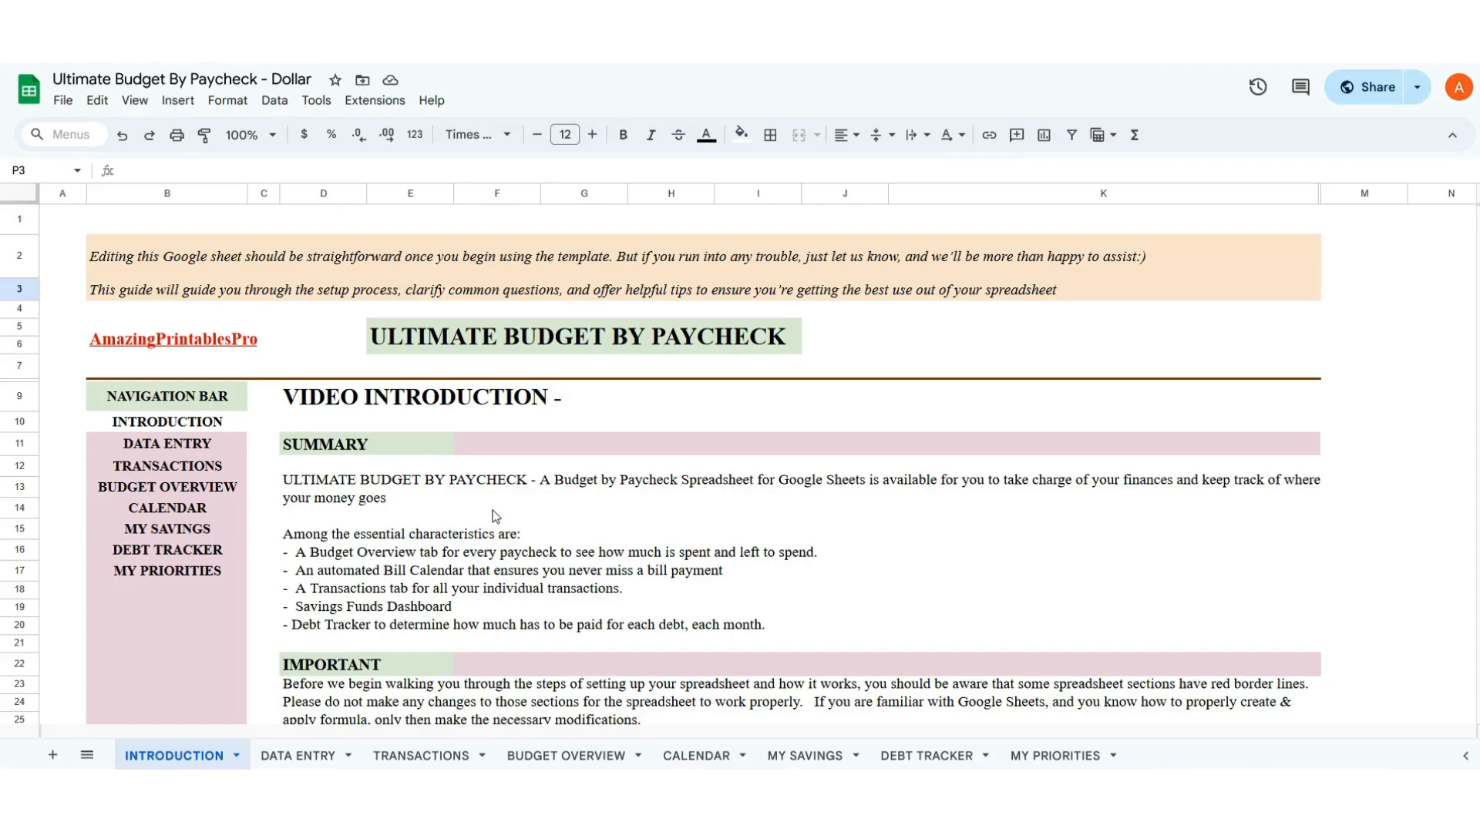
{"action": "scroll", "coordinate": [545, 416], "scroll_direction": "down", "scroll_amount": 2}
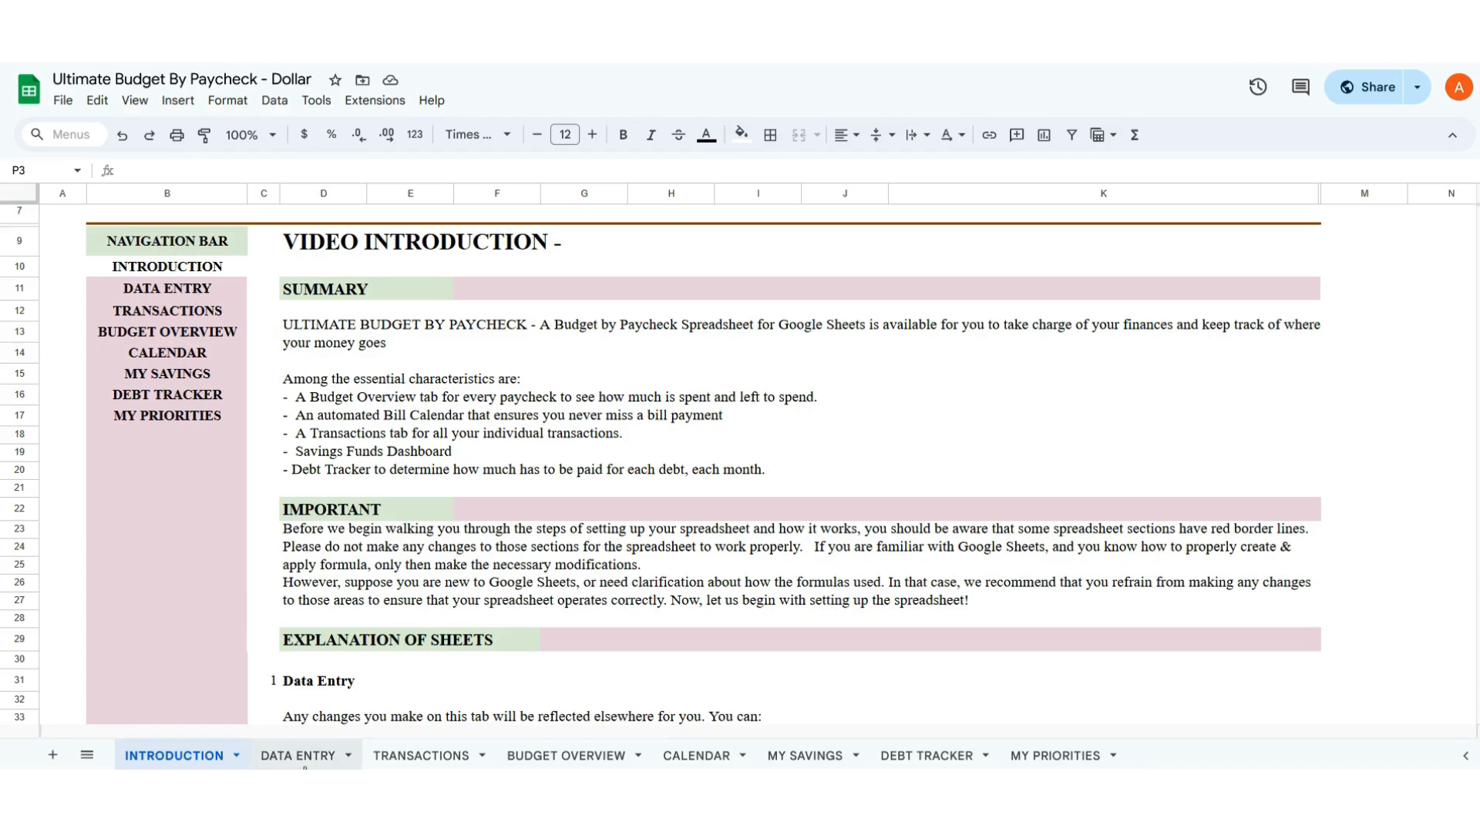
- Check the navigation bar links on the Data Entry, Transactions, Budget Overview and Calendar sheets
{"action": "left_click", "coordinate": [305, 759]}
{"action": "left_click", "coordinate": [416, 756]}
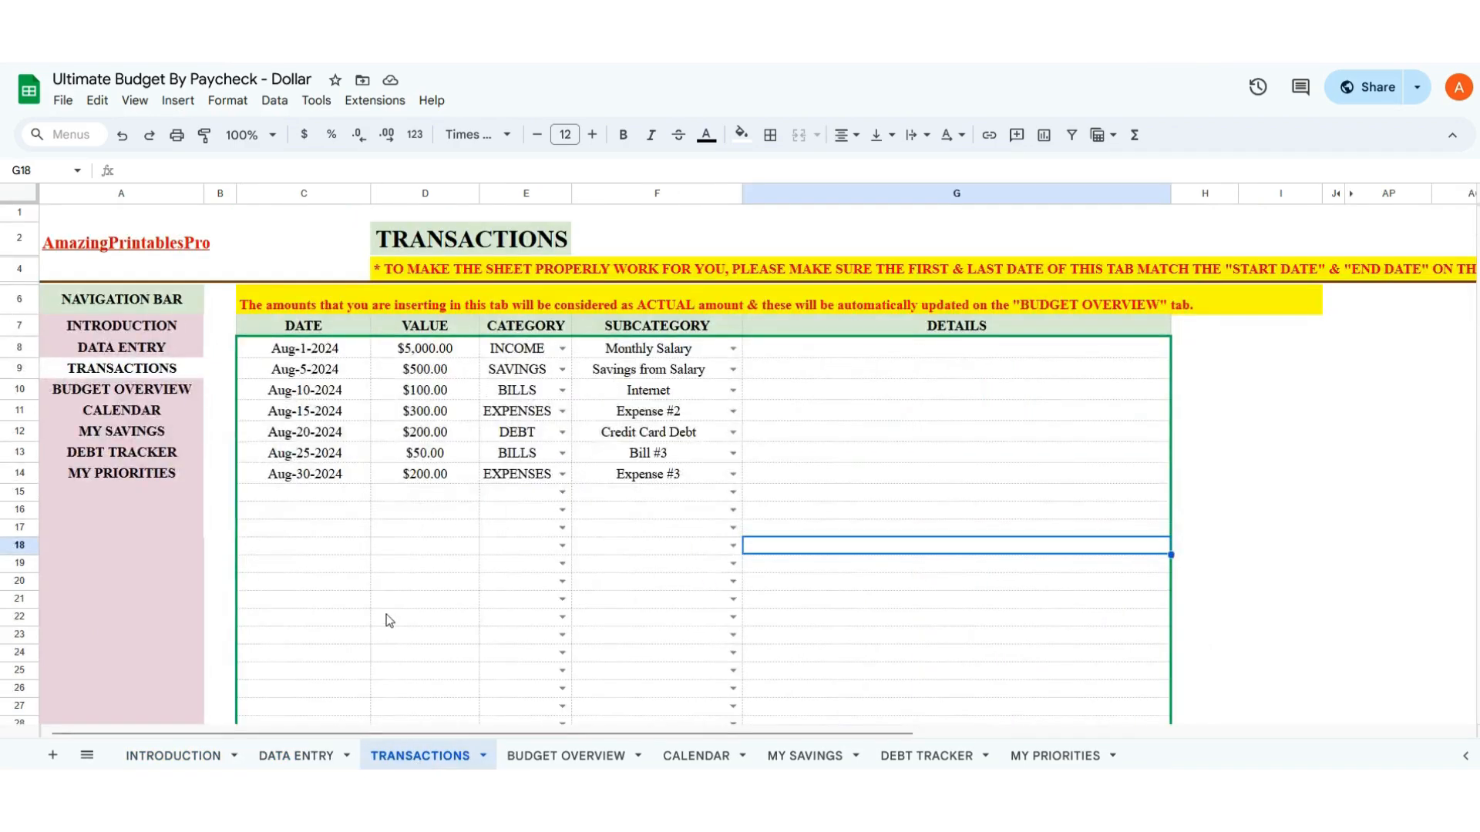
{"action": "left_click", "coordinate": [580, 757]}
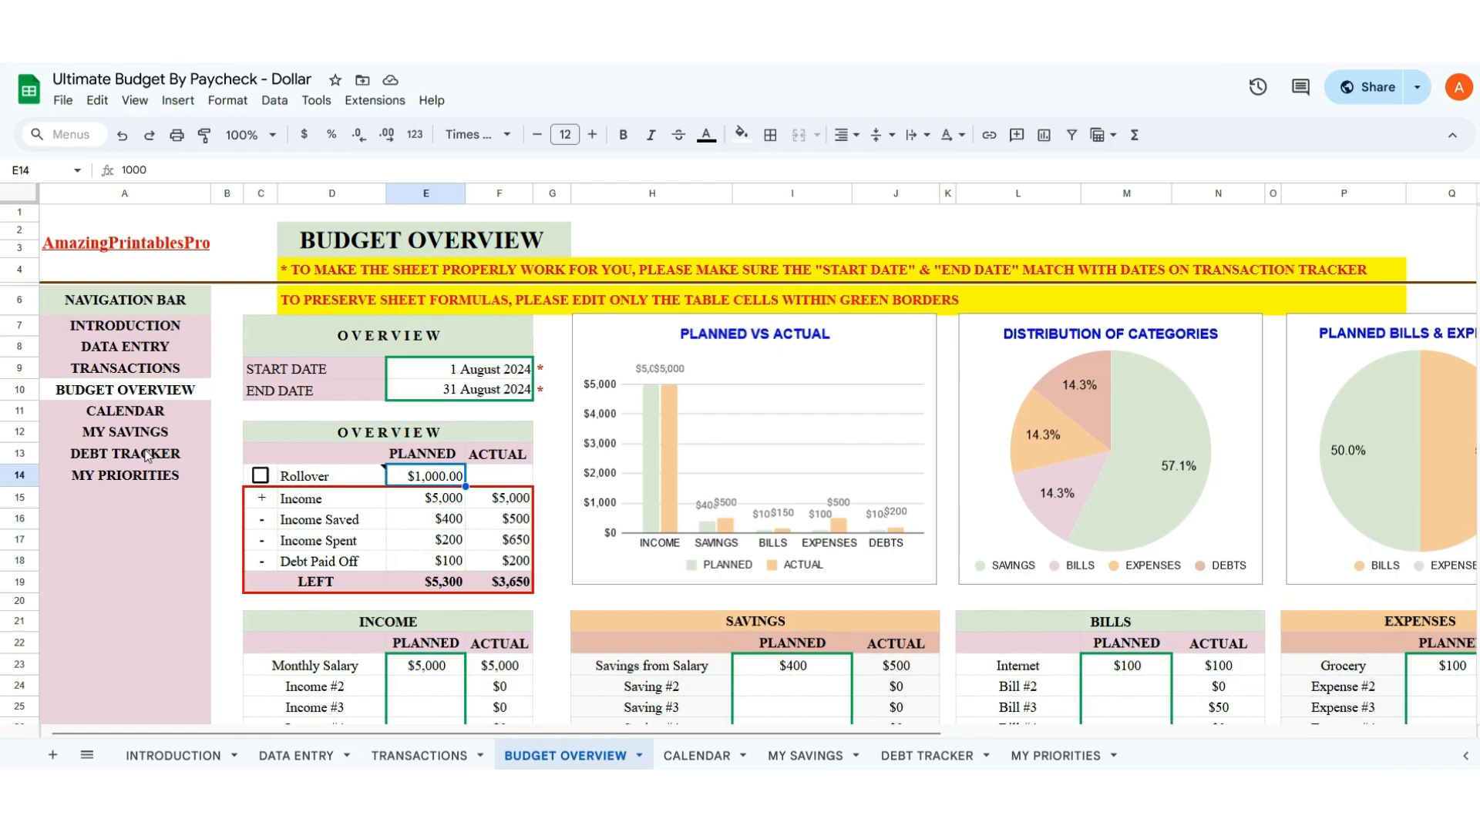
{"action": "mouse_move", "coordinate": [150, 464]}
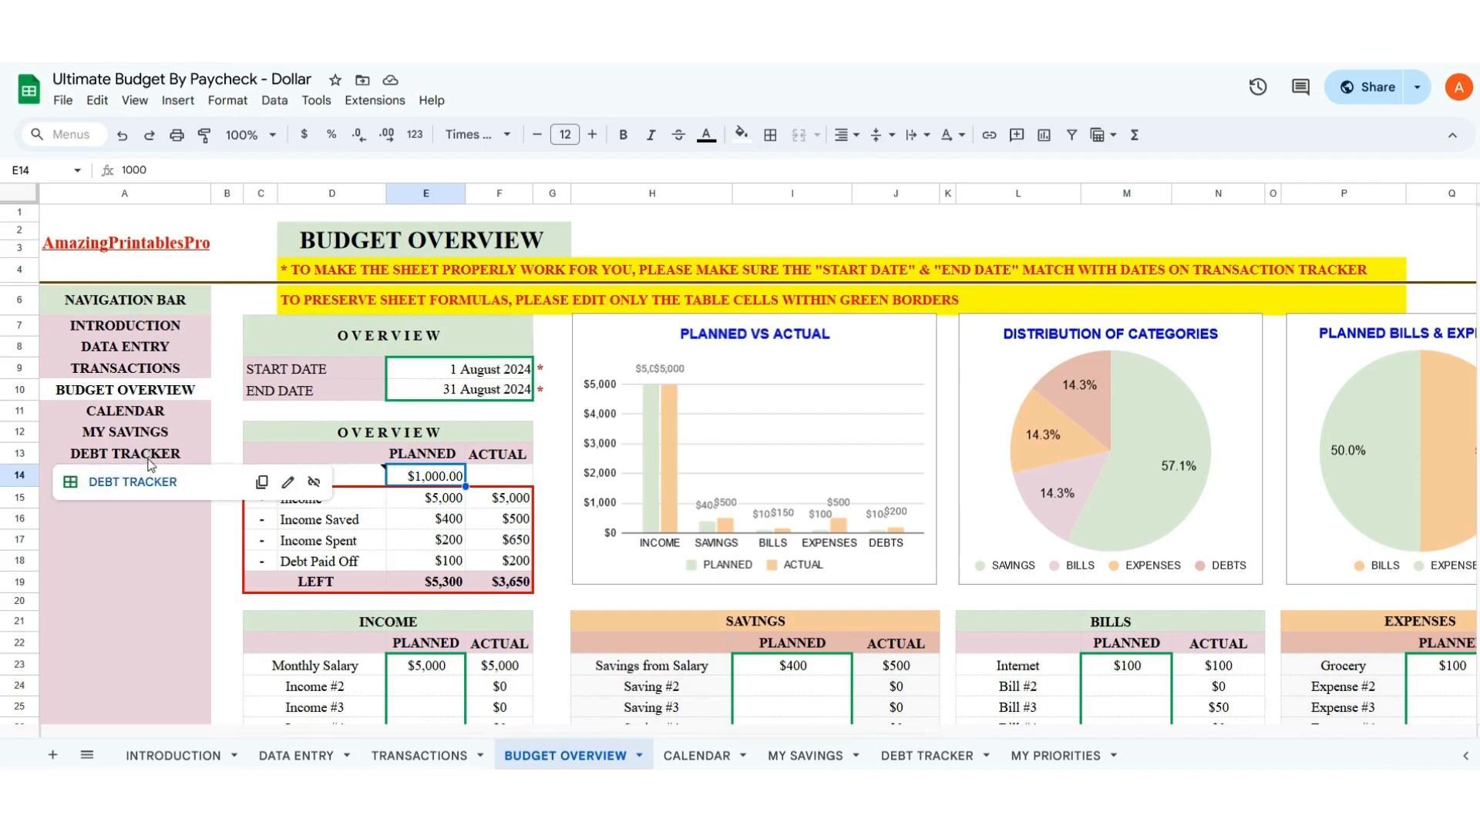
{"action": "left_click", "coordinate": [703, 759]}
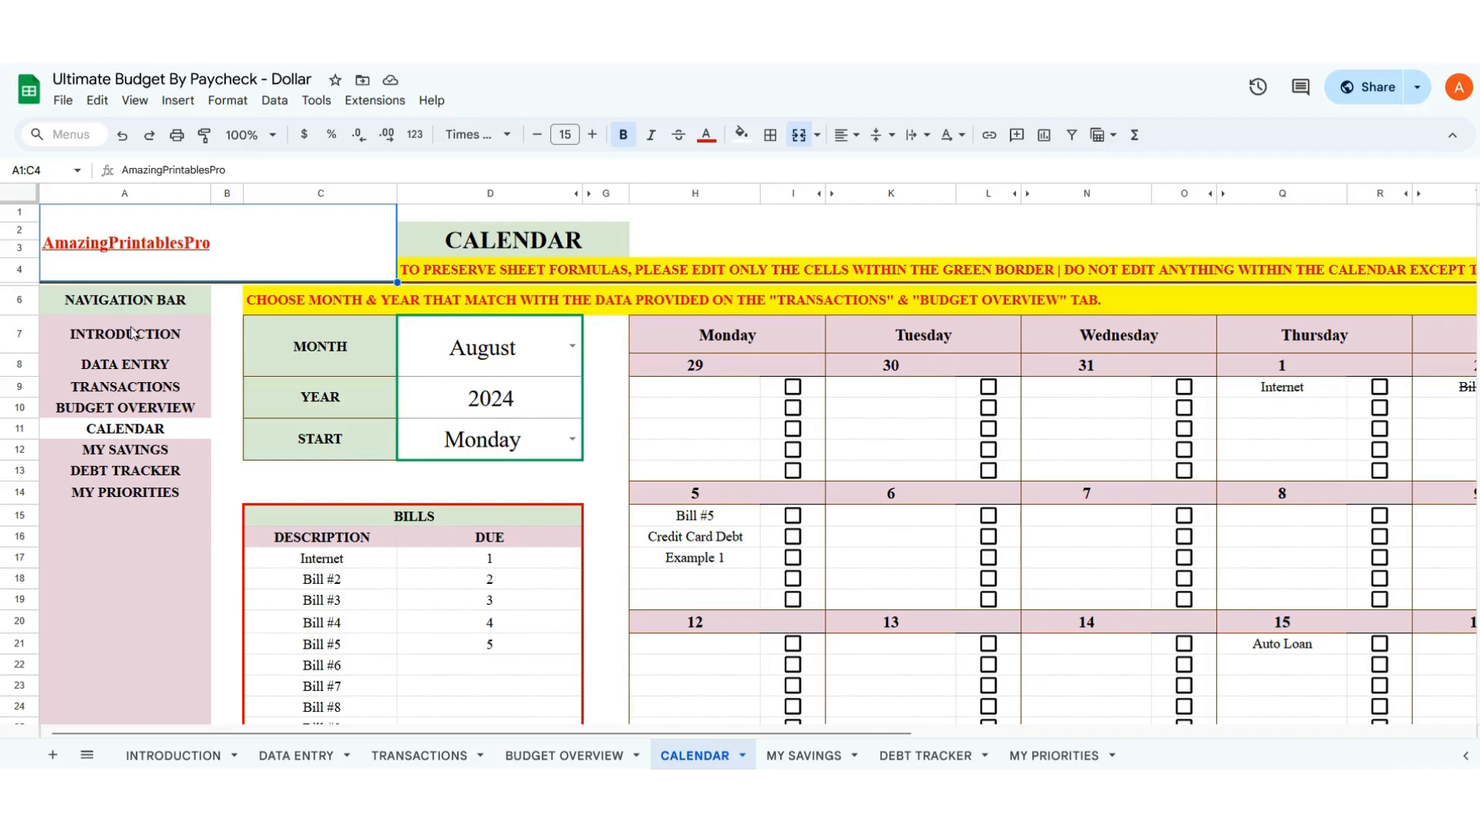
- Read the full width of the Important section on the Introduction sheet about sections with red borders
{"action": "left_click", "coordinate": [199, 752]}
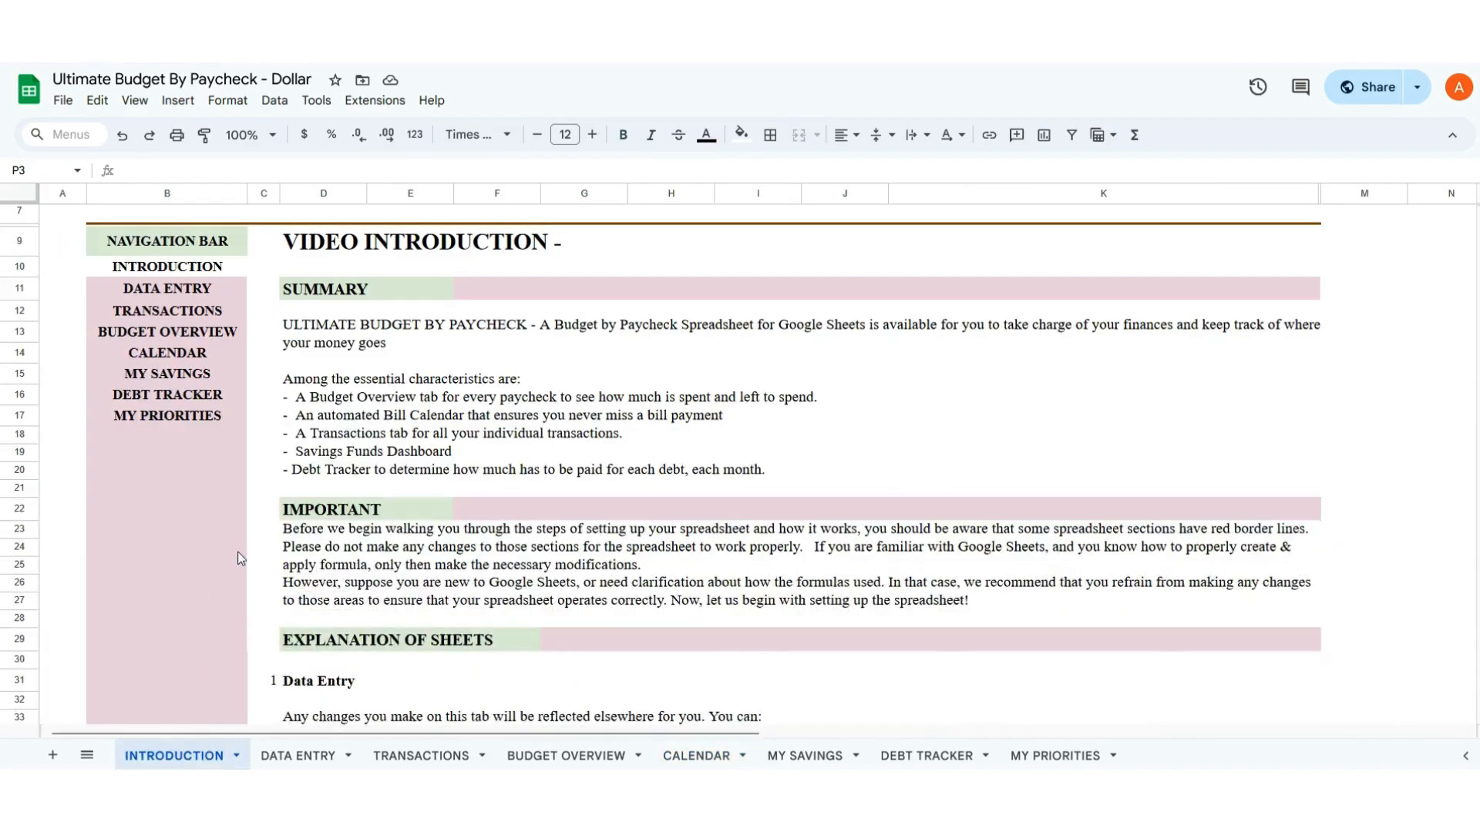
{"action": "scroll", "coordinate": [367, 341], "scroll_direction": "down", "scroll_amount": 1}
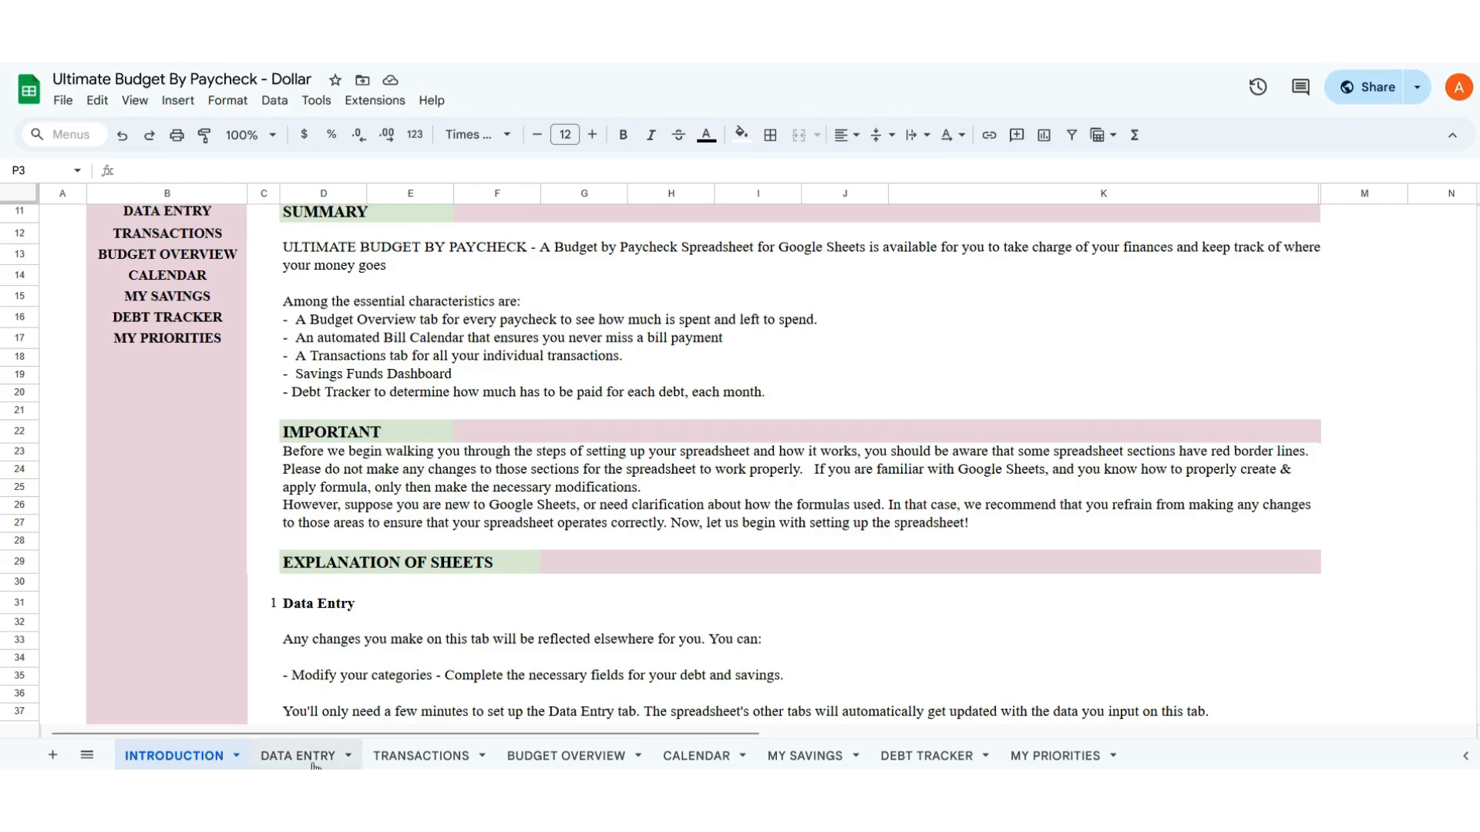
{"action": "left_click", "coordinate": [345, 437]}
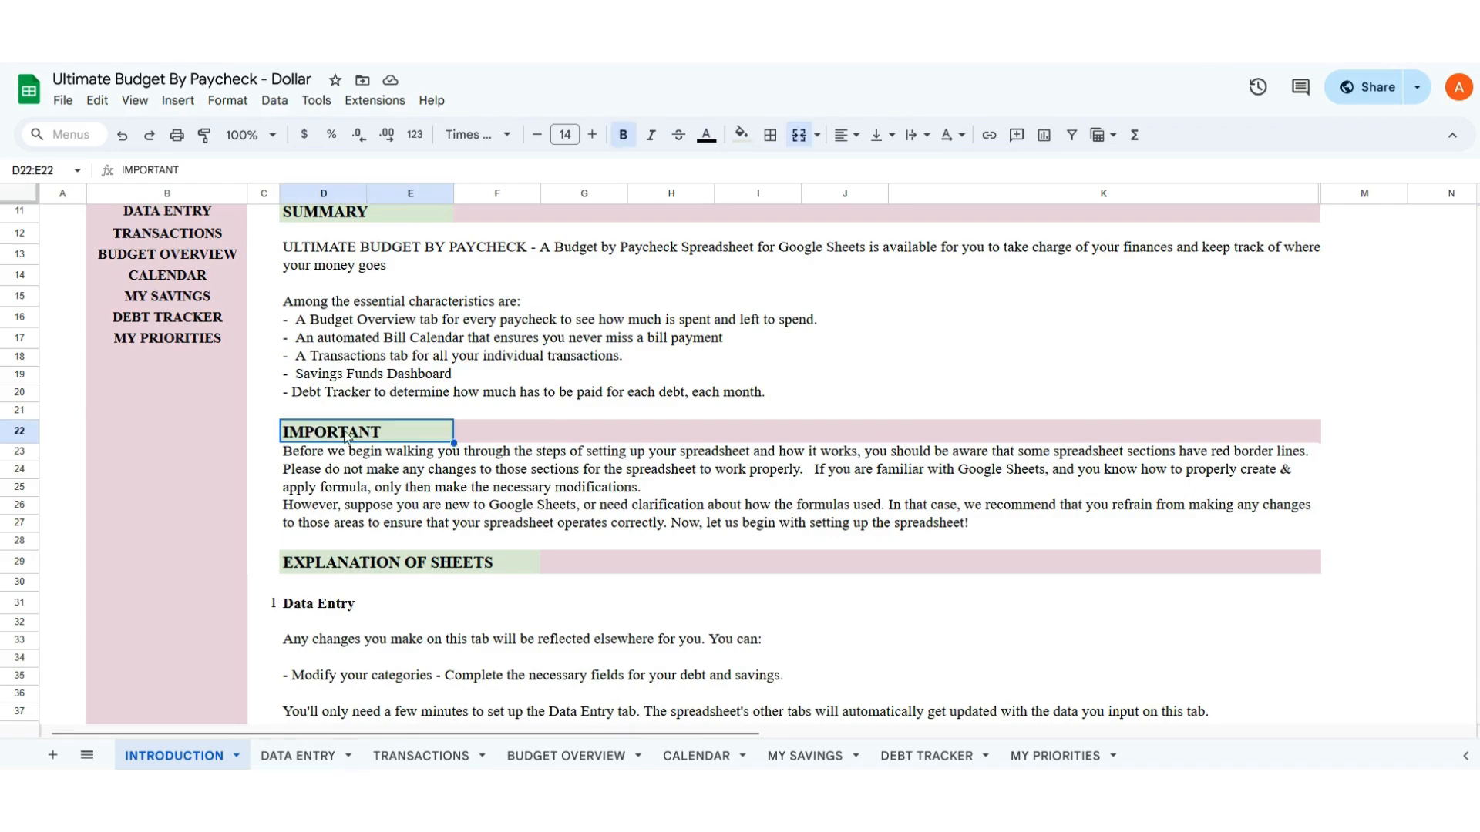
{"action": "scroll", "coordinate": [517, 499], "scroll_direction": "down", "scroll_amount": 2}
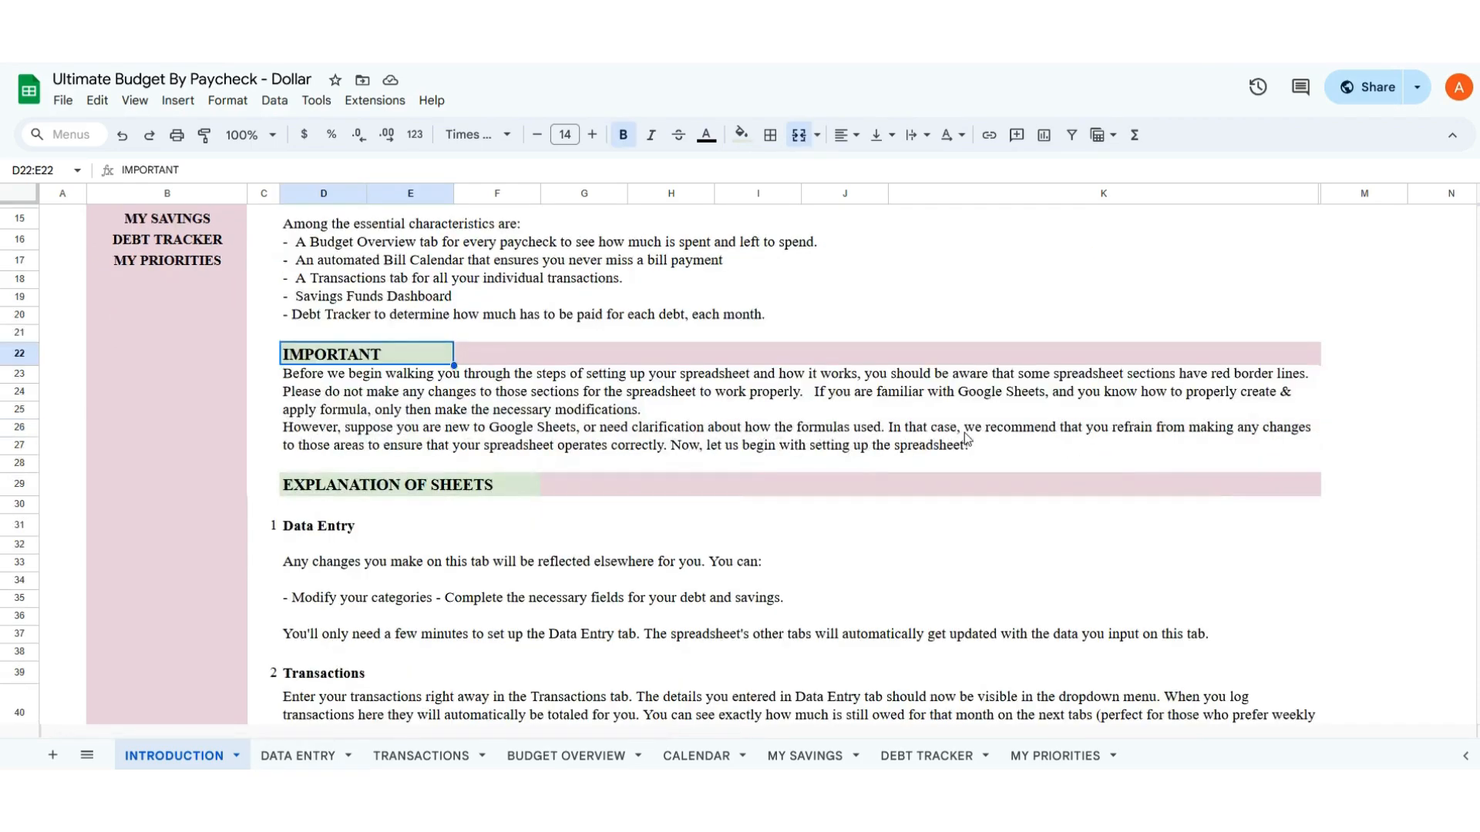
{"action": "scroll", "coordinate": [968, 454], "scroll_direction": "up", "scroll_amount": 2}
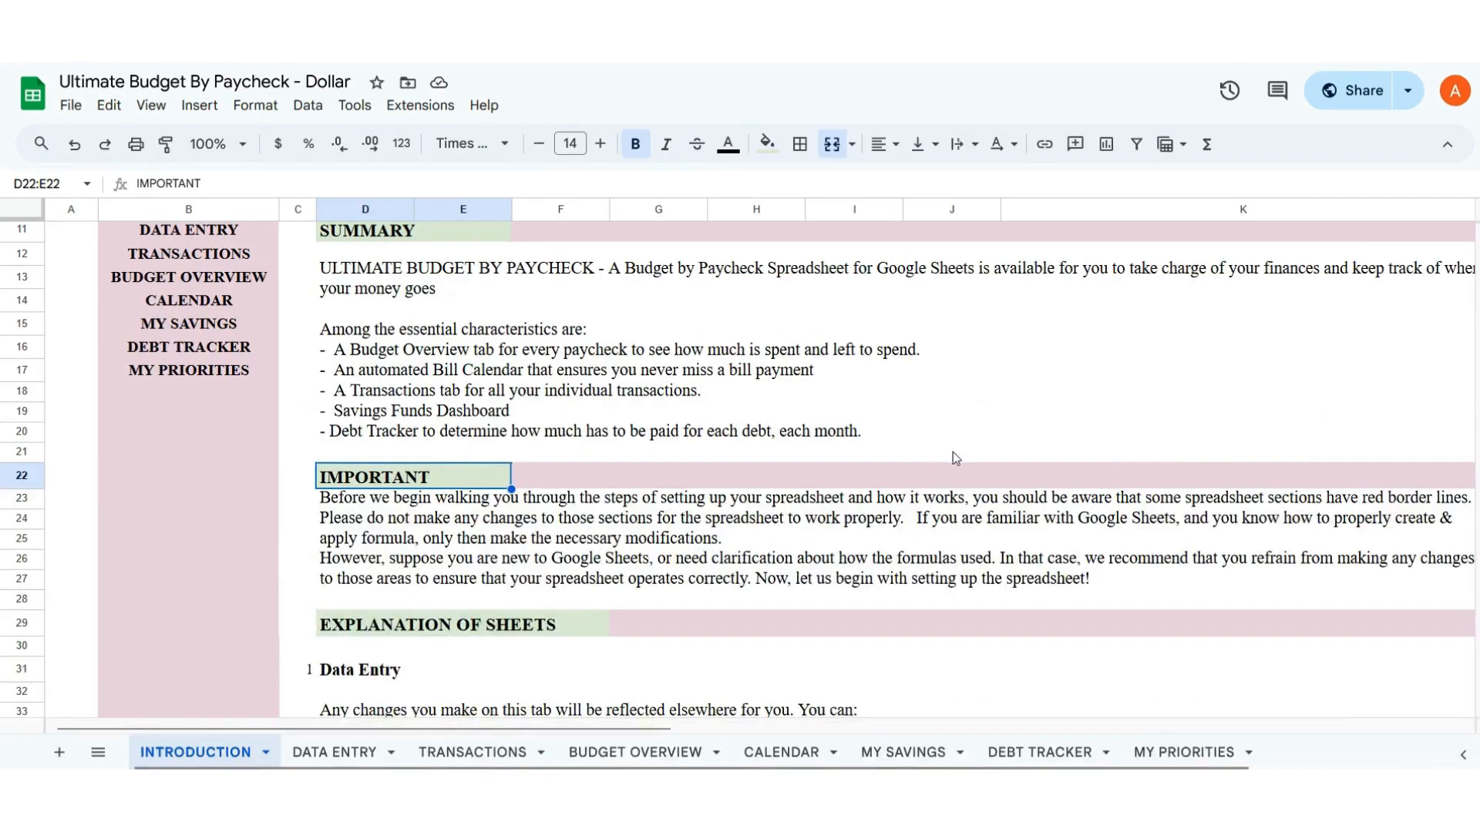
{"action": "scroll", "coordinate": [663, 624], "scroll_direction": "down", "scroll_amount": 7}
{"action": "scroll", "coordinate": [650, 624], "scroll_direction": "up", "scroll_amount": 2}
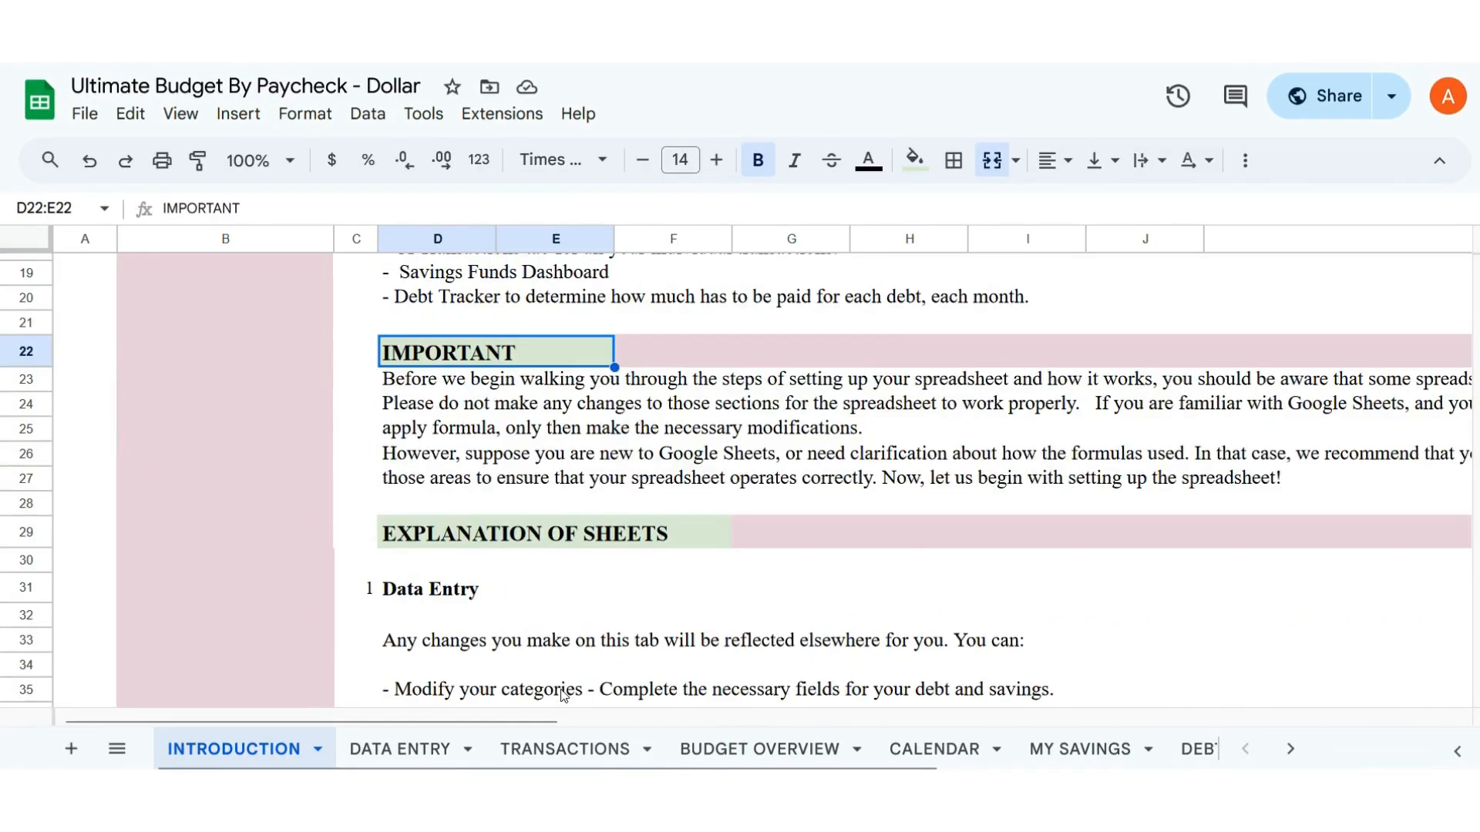
{"action": "left_click_drag", "start_coordinate": [526, 720], "coordinate": [657, 733]}
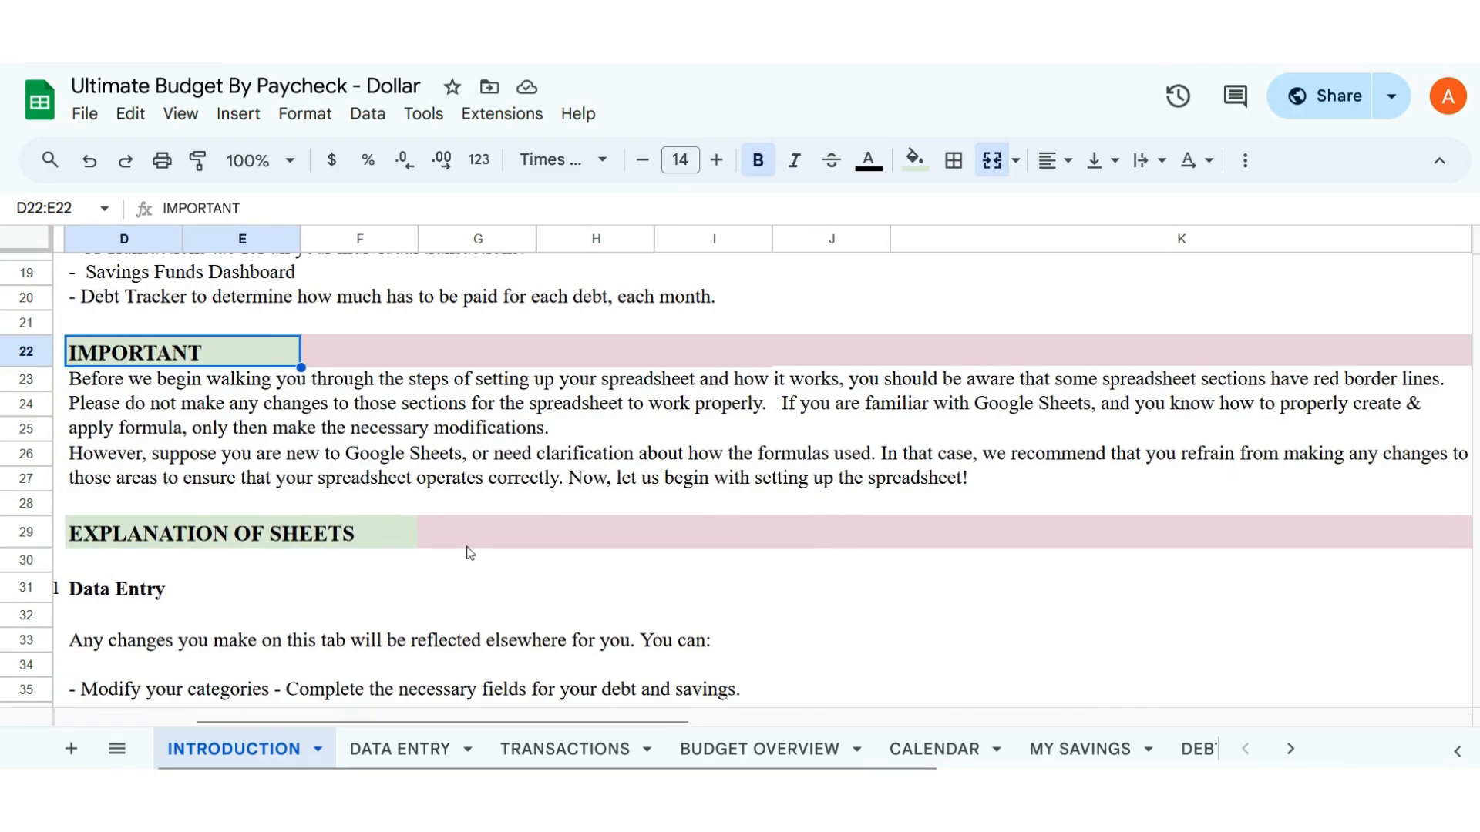
- Examine the income, savings, bills, expenses and debt category lists on the Data Entry sheet
{"action": "left_click", "coordinate": [387, 751]}
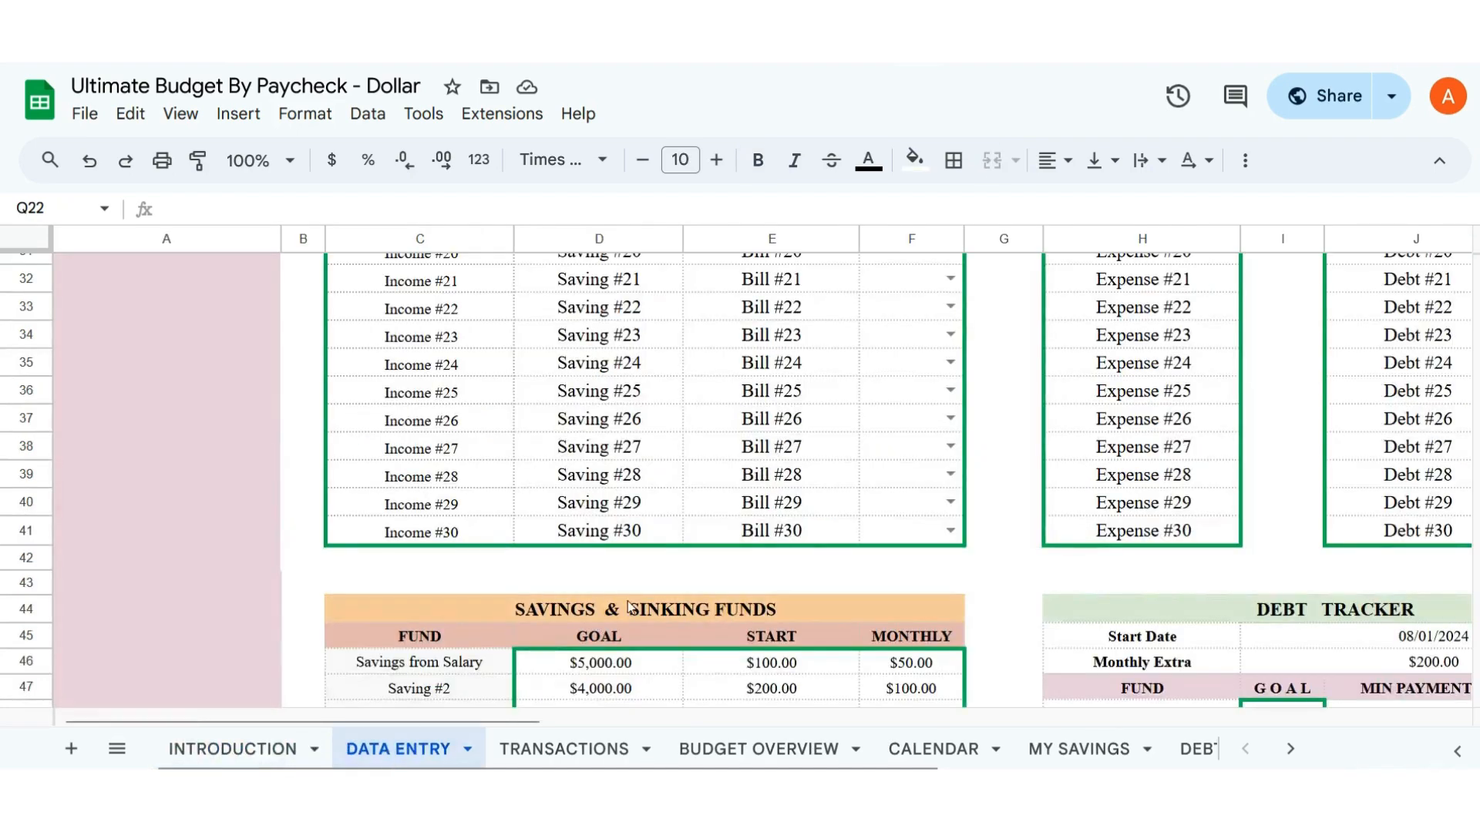
{"action": "scroll", "coordinate": [628, 605], "scroll_direction": "up", "scroll_amount": 5}
{"action": "scroll", "coordinate": [628, 605], "scroll_direction": "up", "scroll_amount": 5}
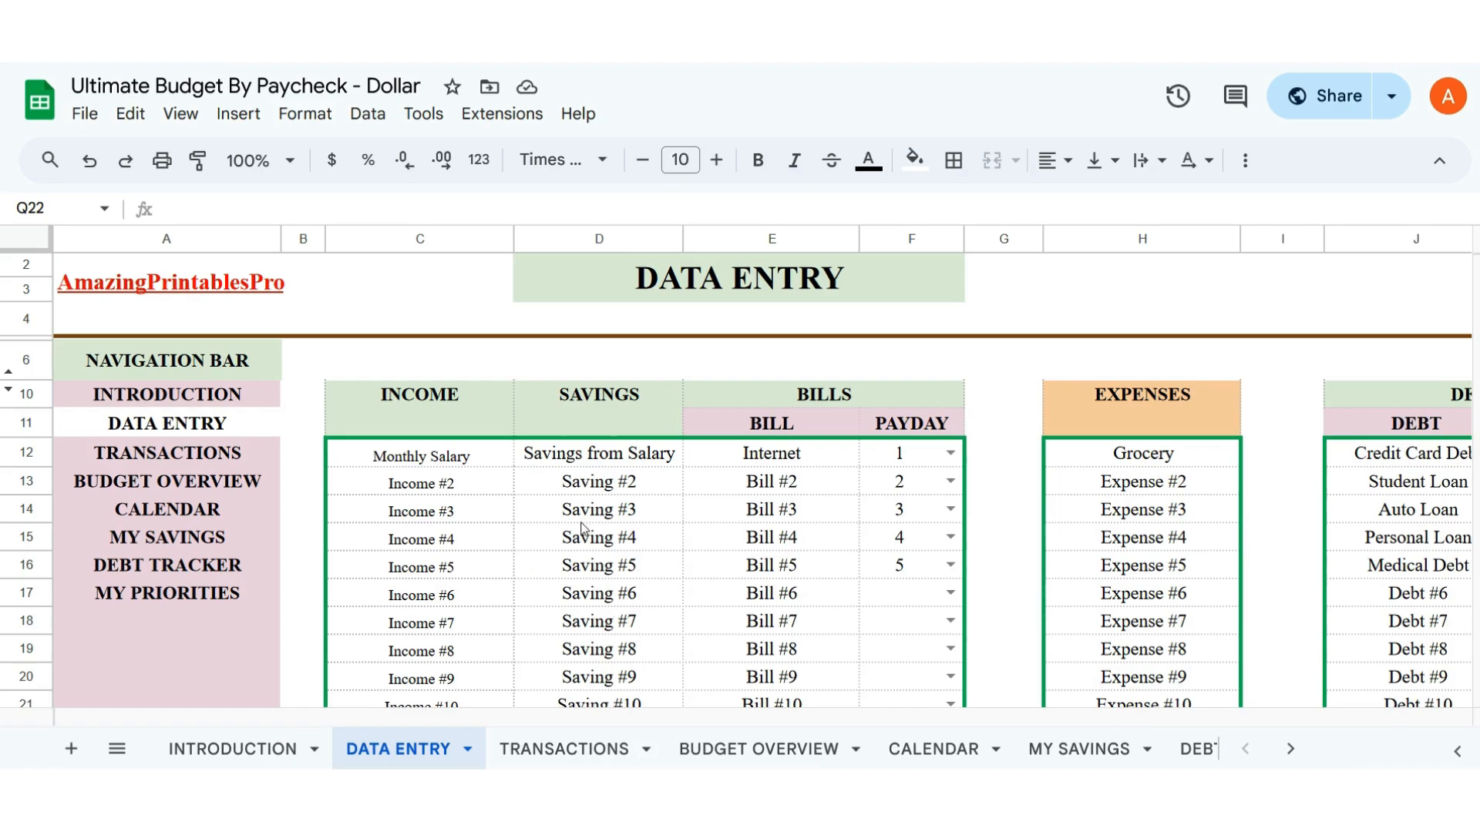
{"action": "scroll", "coordinate": [582, 530], "scroll_direction": "down", "scroll_amount": 5}
{"action": "scroll", "coordinate": [617, 539], "scroll_direction": "down", "scroll_amount": 3}
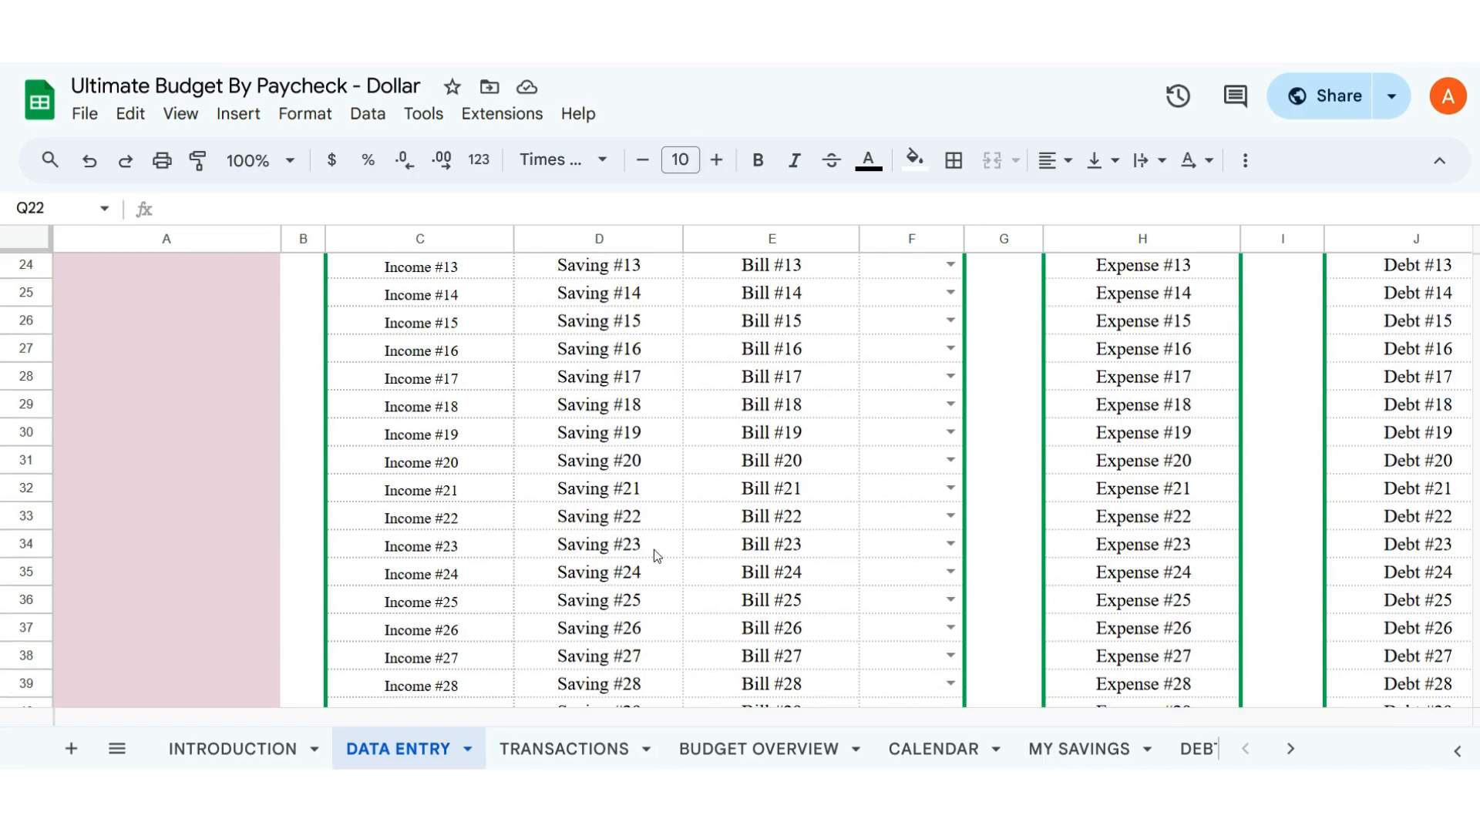
- Inspect the planned Income formula and the editable planned Rollover amount in the Overview table of the Budget Overview sheet
{"action": "left_click", "coordinate": [570, 752]}
{"action": "left_click", "coordinate": [758, 751]}
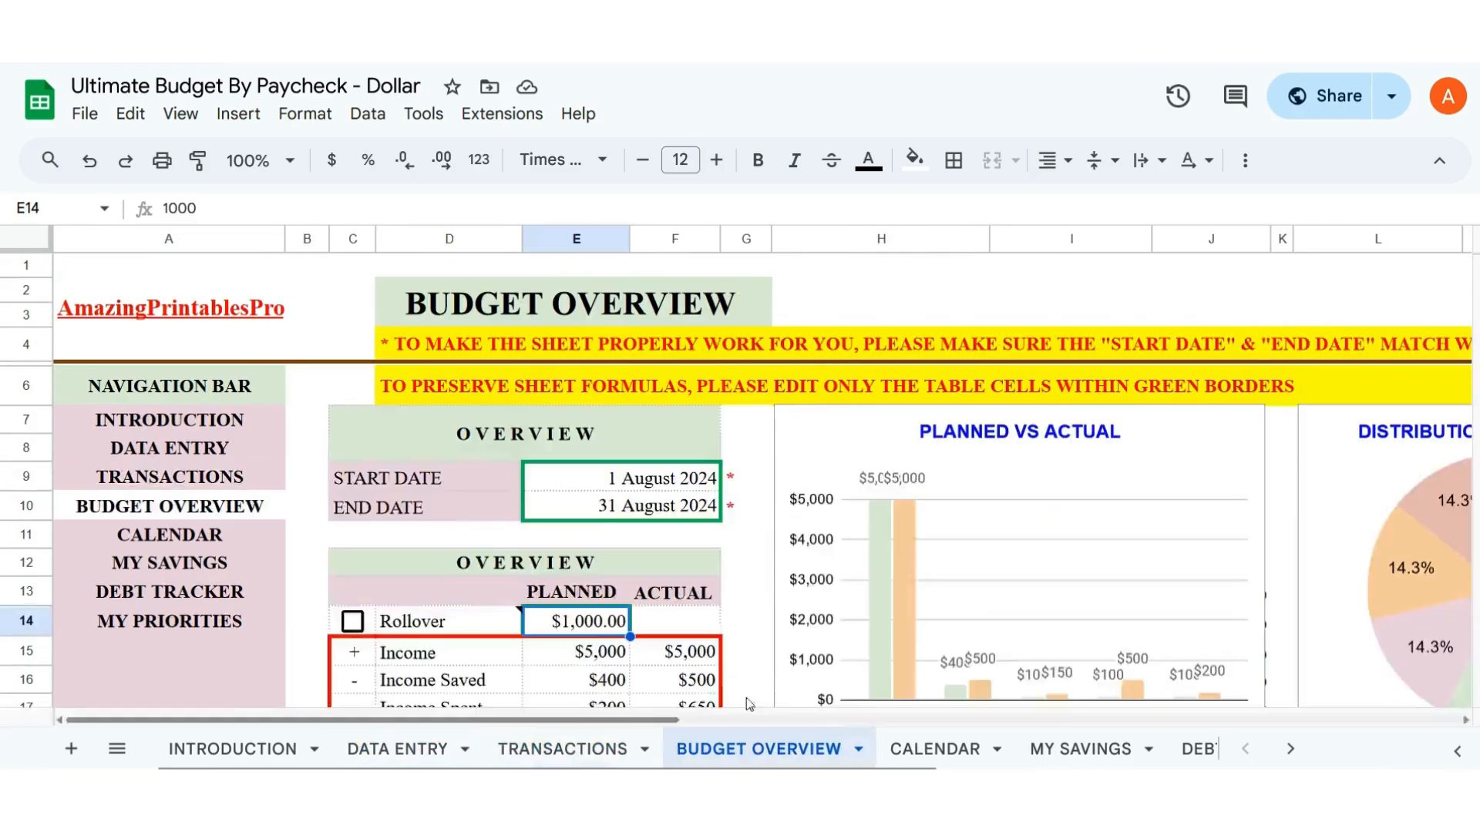
{"action": "scroll", "coordinate": [728, 622], "scroll_direction": "down", "scroll_amount": 5}
{"action": "scroll", "coordinate": [686, 460], "scroll_direction": "up", "scroll_amount": 2}
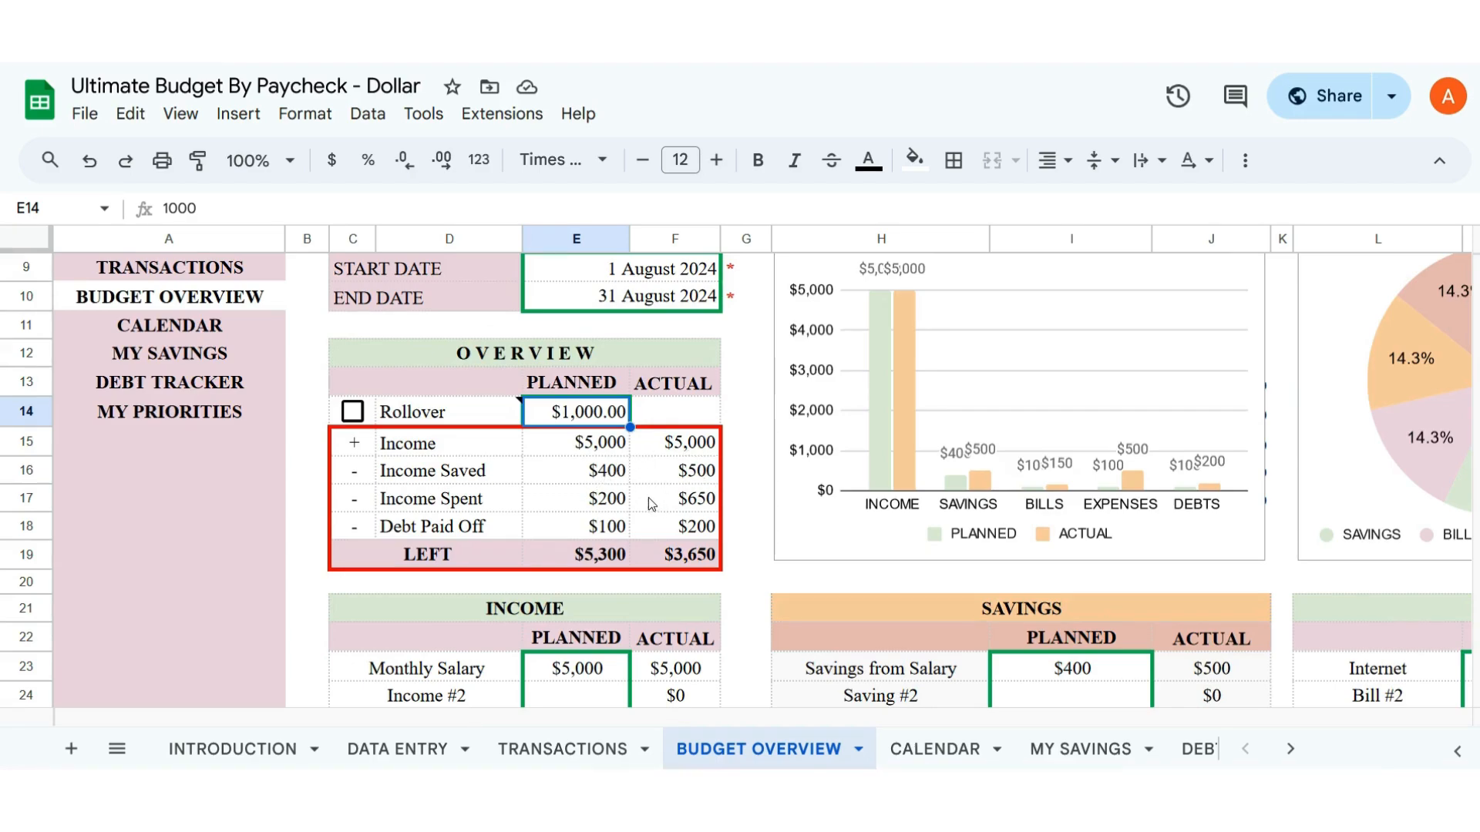
{"action": "left_click", "coordinate": [602, 449]}
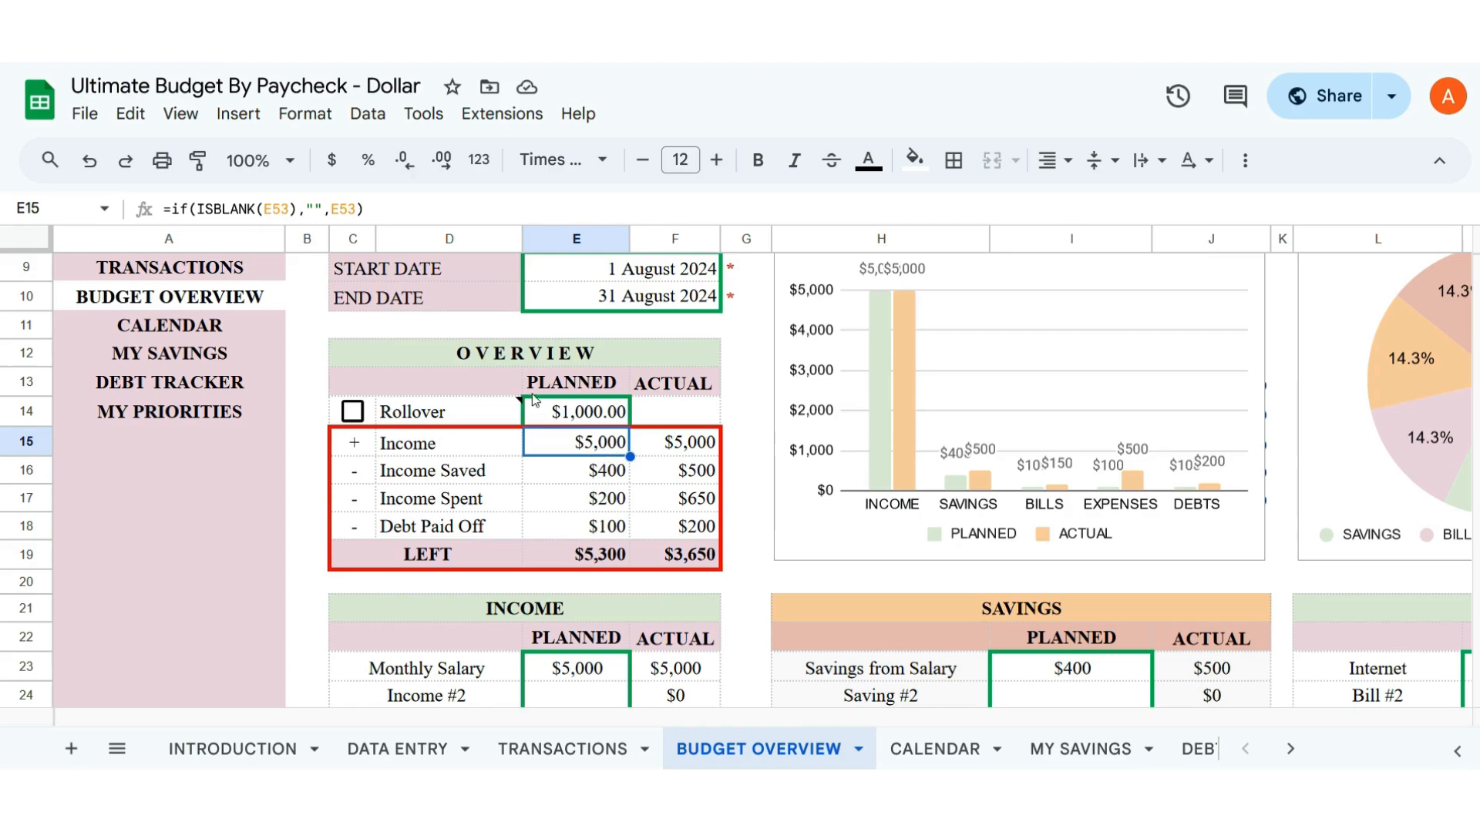
{"action": "left_click", "coordinate": [573, 420]}
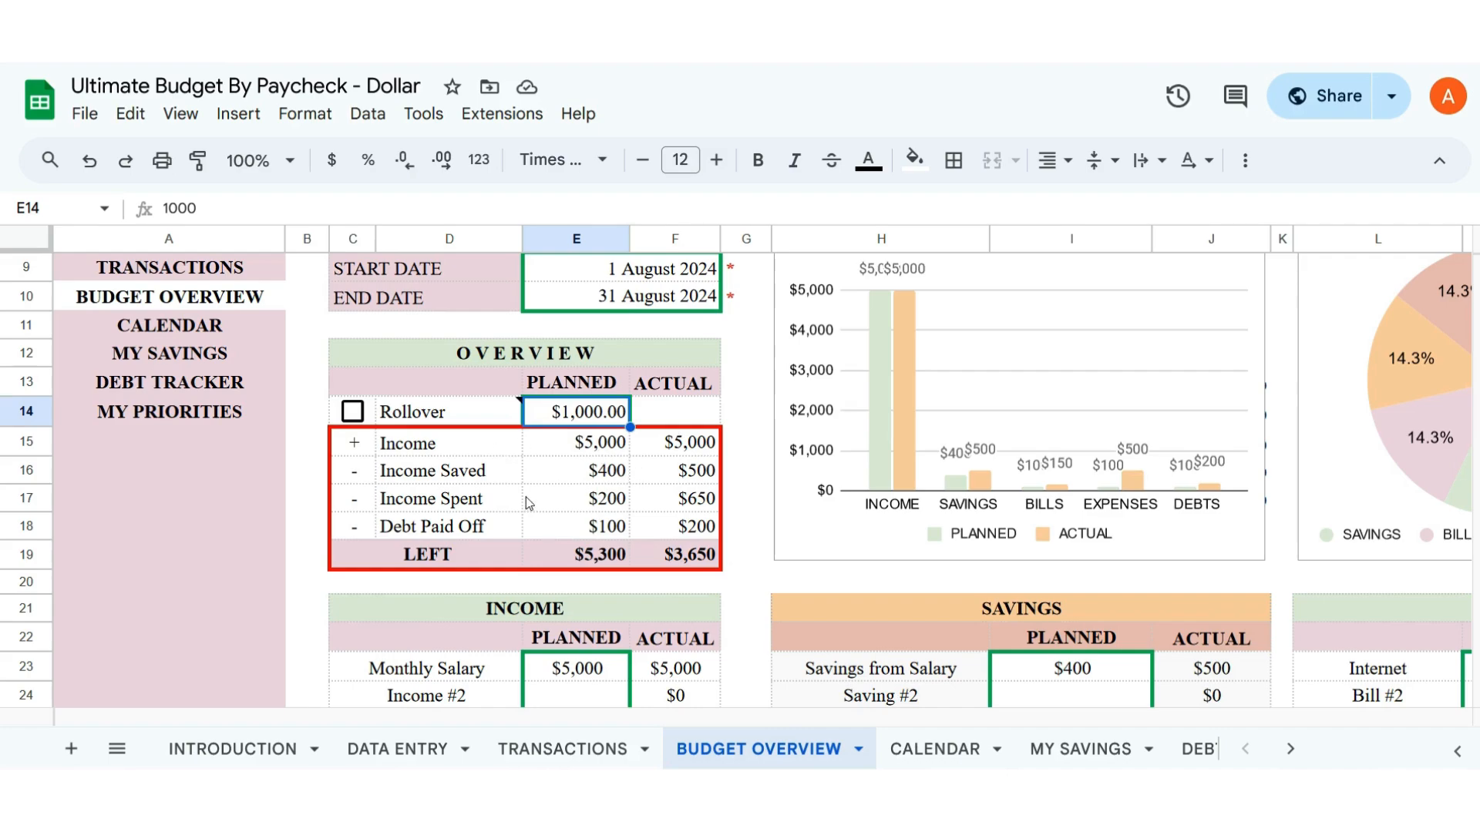
- Compare the red-bordered Overview table with the green-bordered planned columns of the Income and Savings tables on the Budget Overview sheet
{"action": "scroll", "coordinate": [608, 524], "scroll_direction": "down", "scroll_amount": 6}
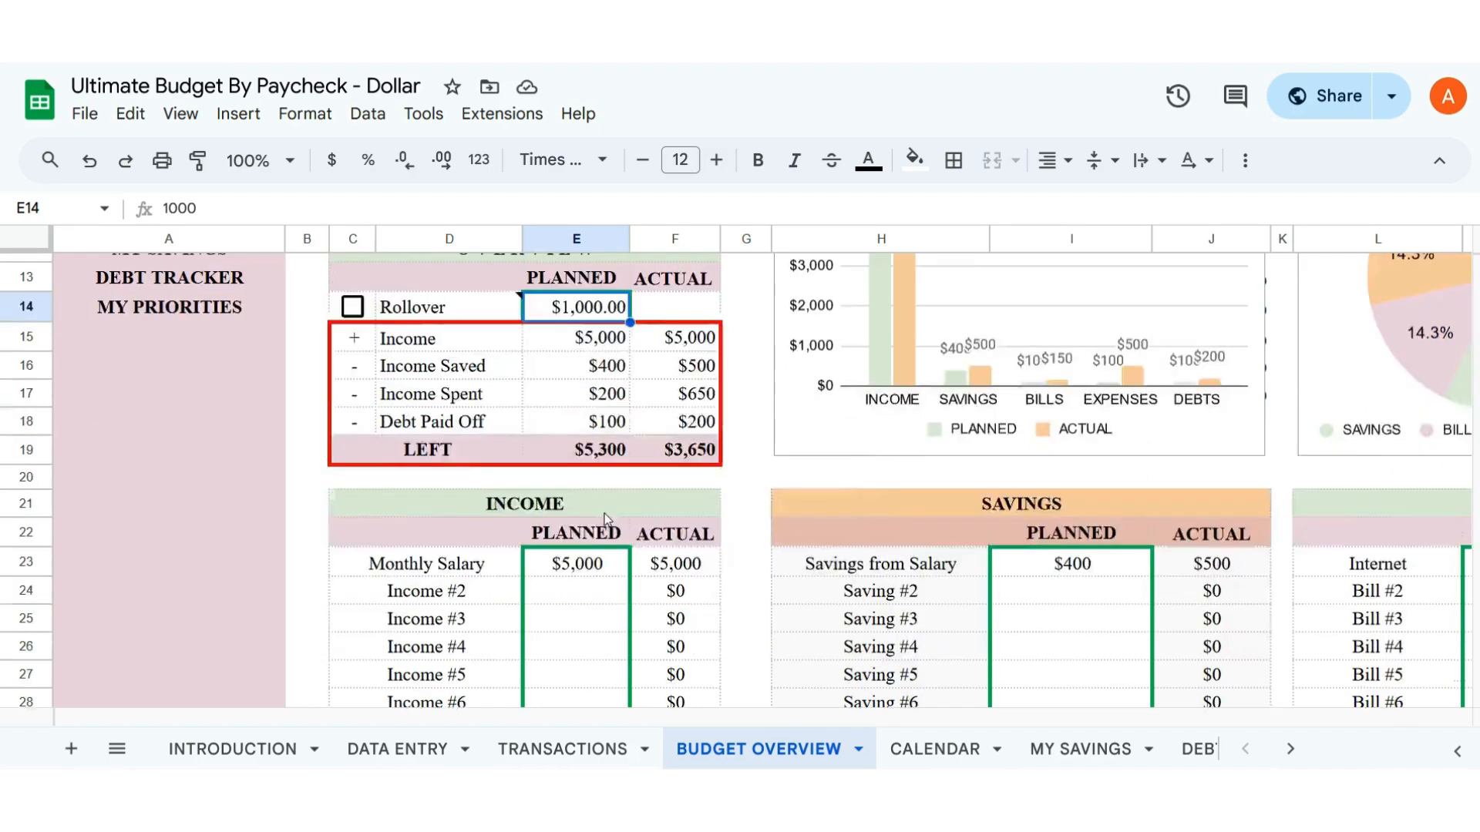
{"action": "scroll", "coordinate": [605, 520], "scroll_direction": "up", "scroll_amount": 2}
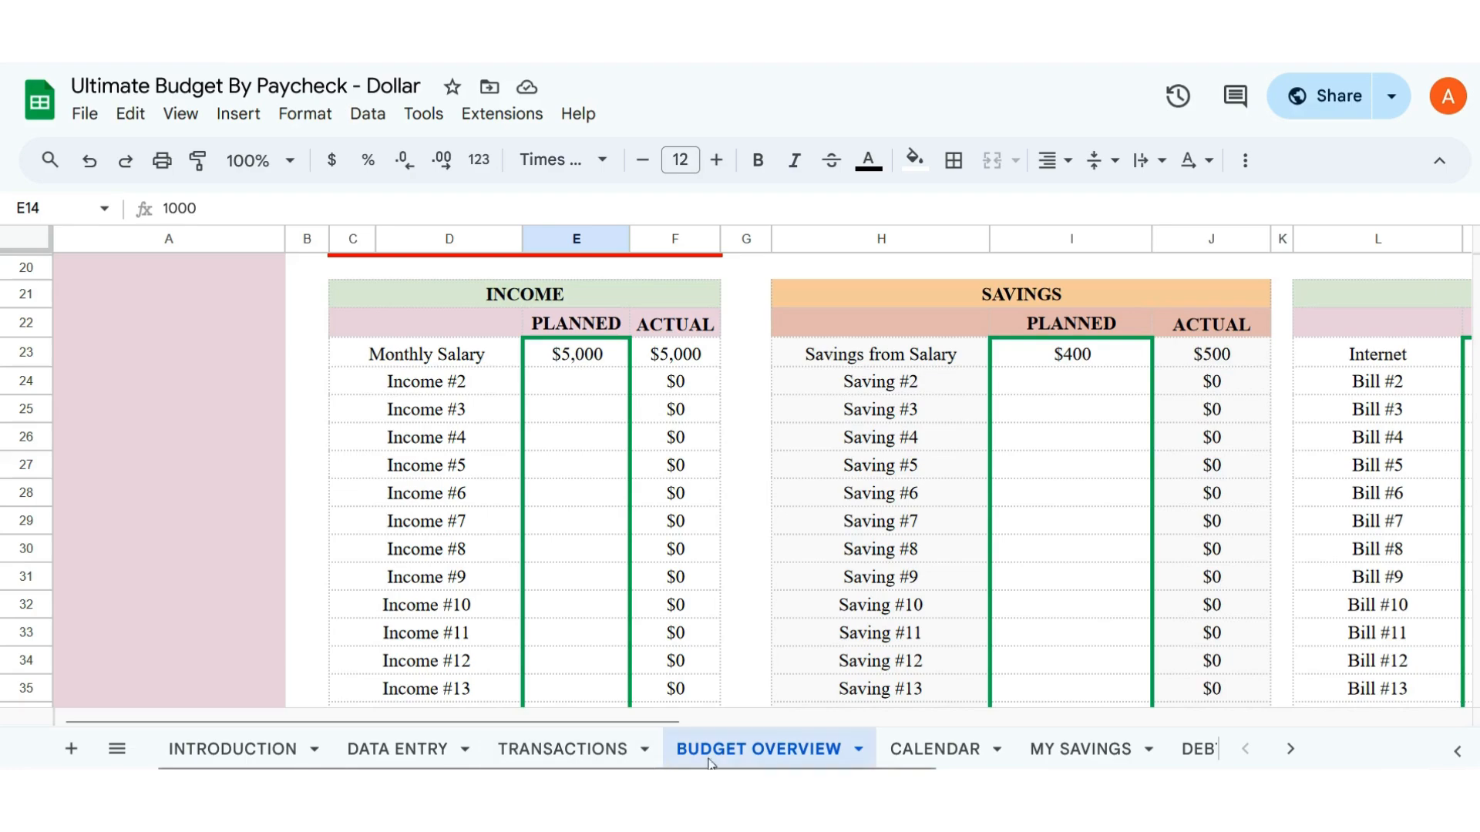
{"action": "scroll", "coordinate": [600, 574], "scroll_direction": "up", "scroll_amount": 4}
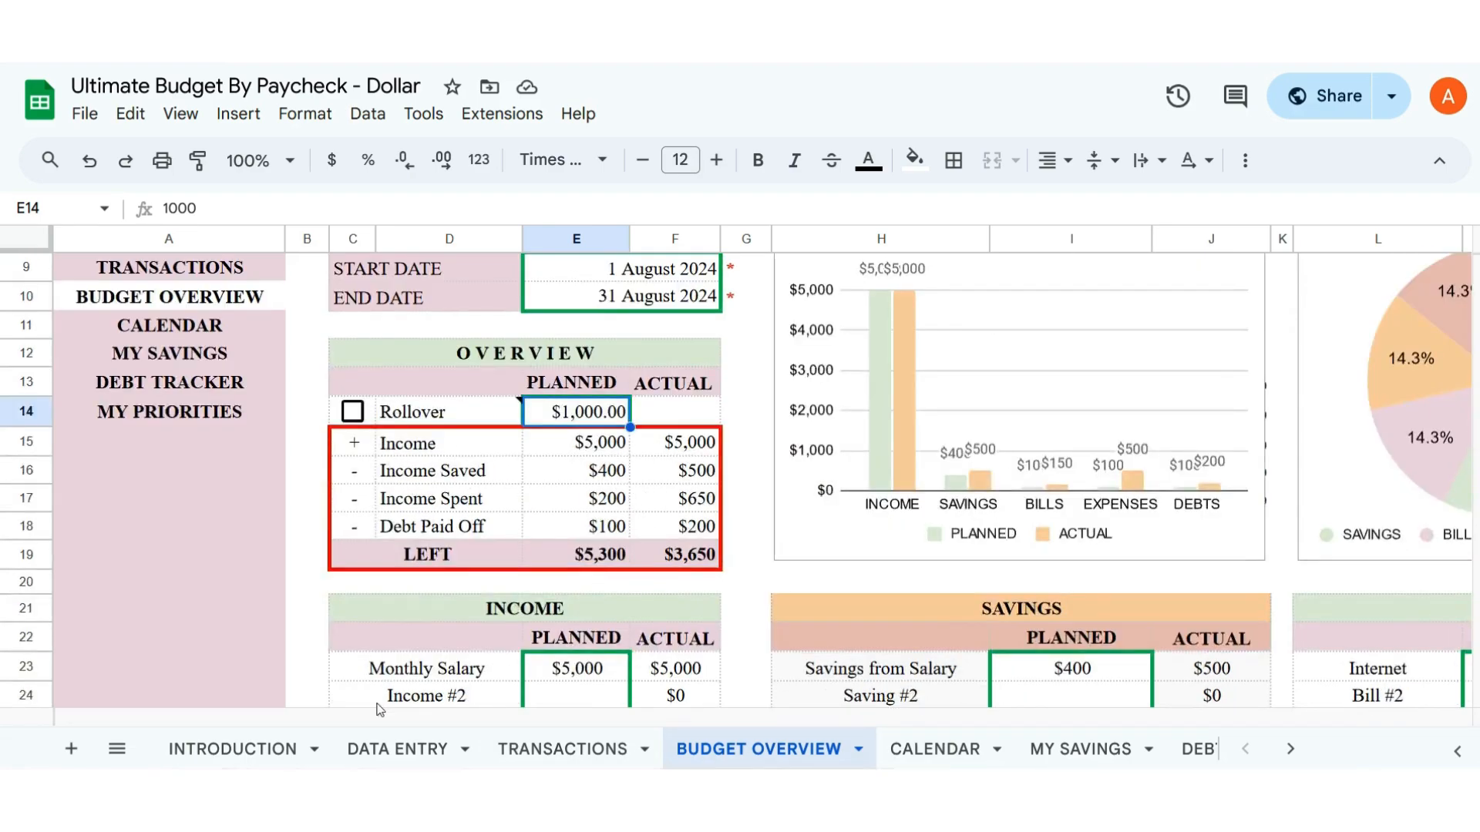
- Read the Explanation of Sheets section on the Introduction sheet, covering Data Entry, Transactions, Budget Overview, Calendar and My Savings
{"action": "left_click", "coordinate": [257, 756]}
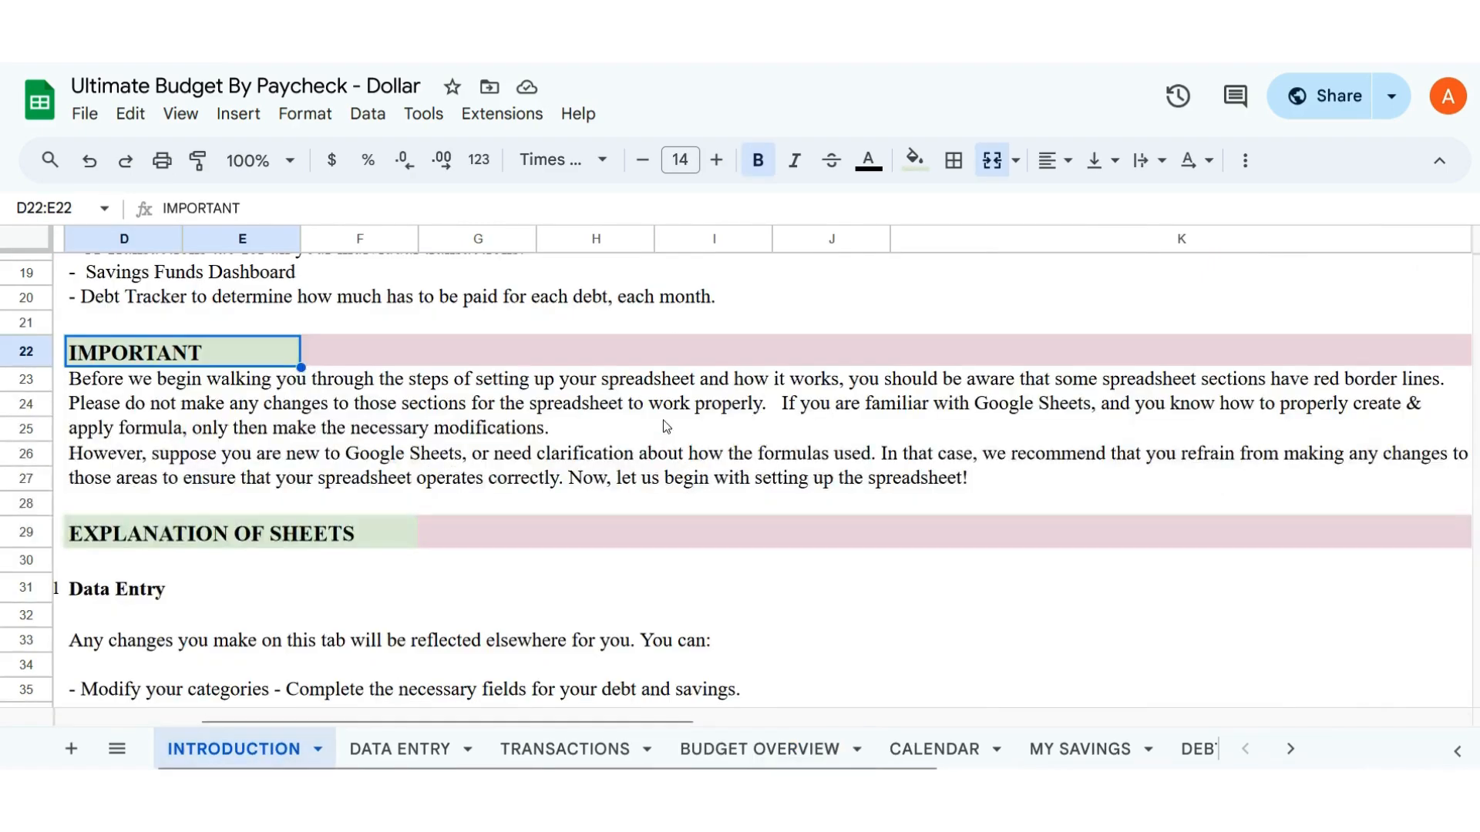
{"action": "scroll", "coordinate": [748, 452], "scroll_direction": "down", "scroll_amount": 3}
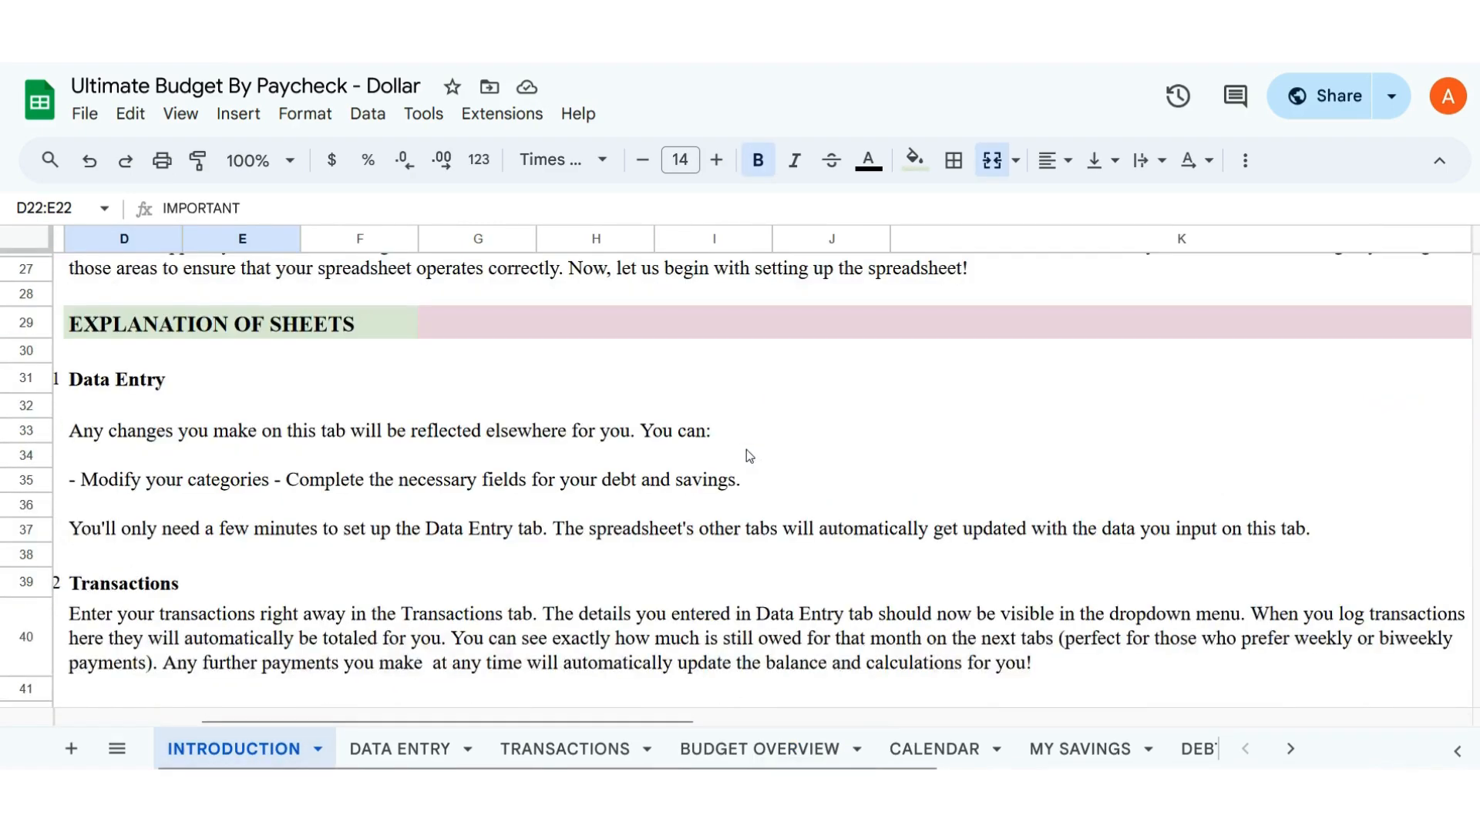
{"action": "scroll", "coordinate": [746, 450], "scroll_direction": "down", "scroll_amount": 2}
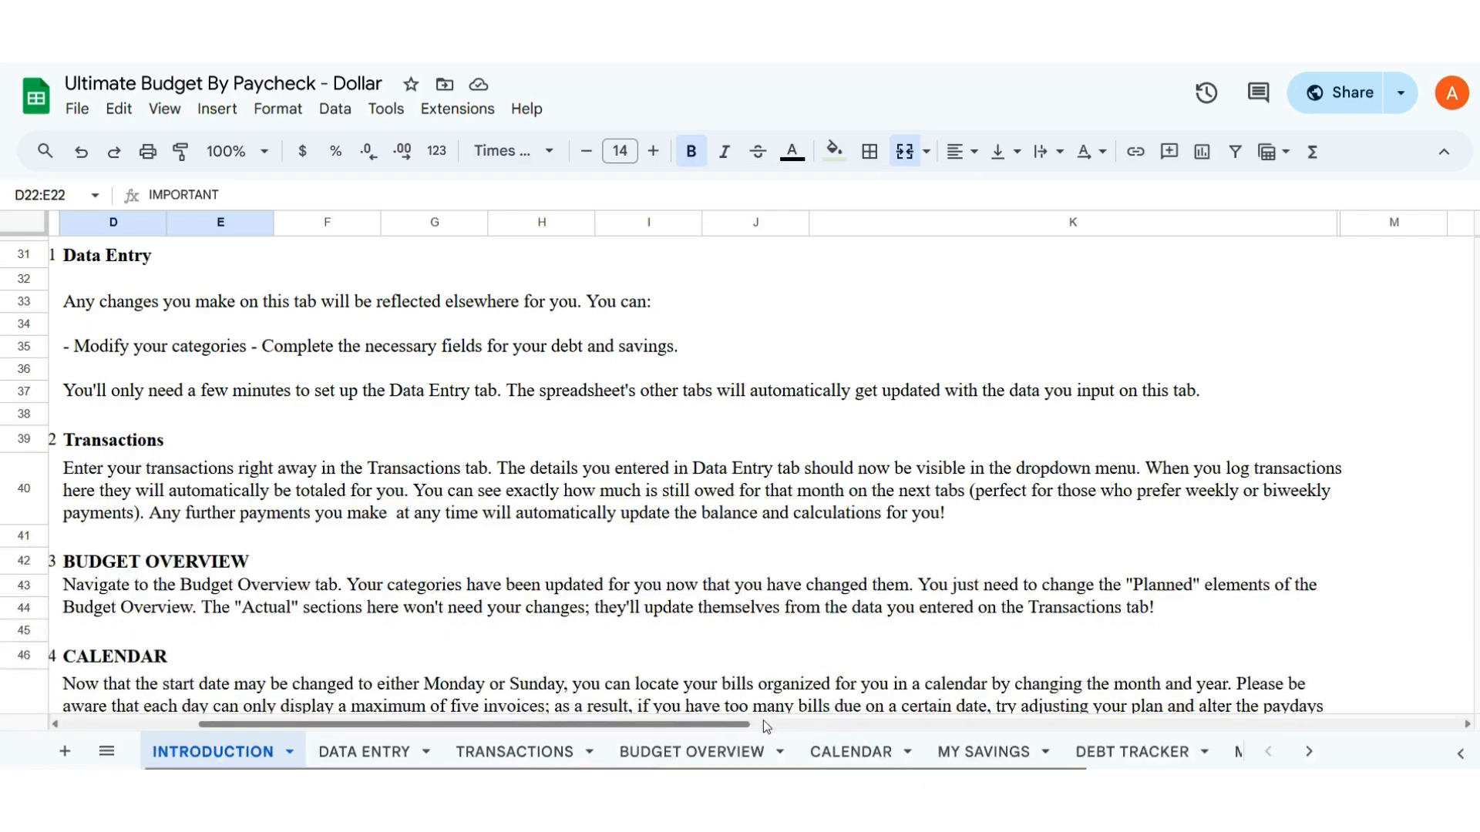
{"action": "left_click_drag", "start_coordinate": [743, 724], "coordinate": [704, 732]}
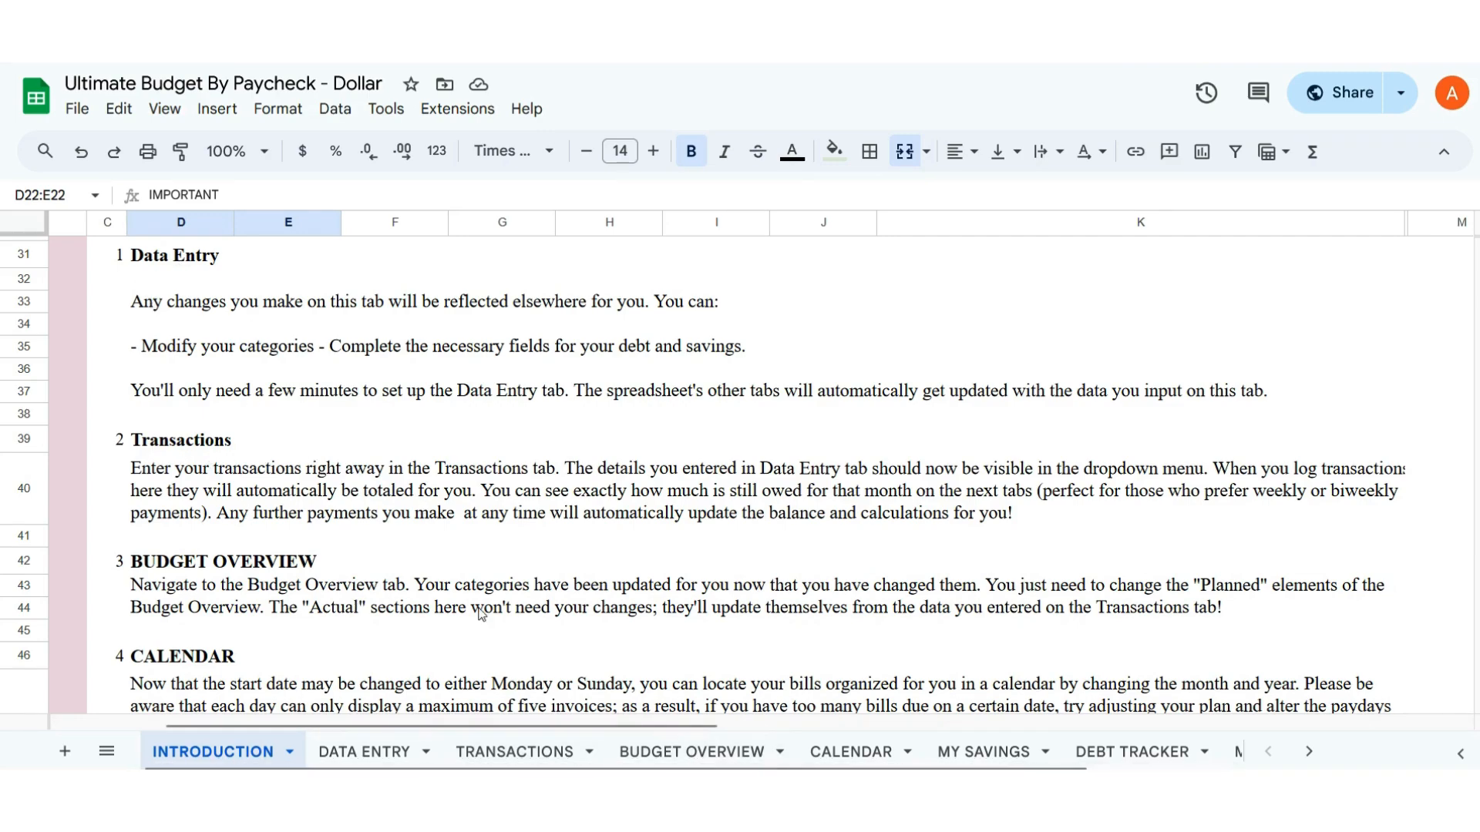
{"action": "scroll", "coordinate": [481, 614], "scroll_direction": "down", "scroll_amount": 3}
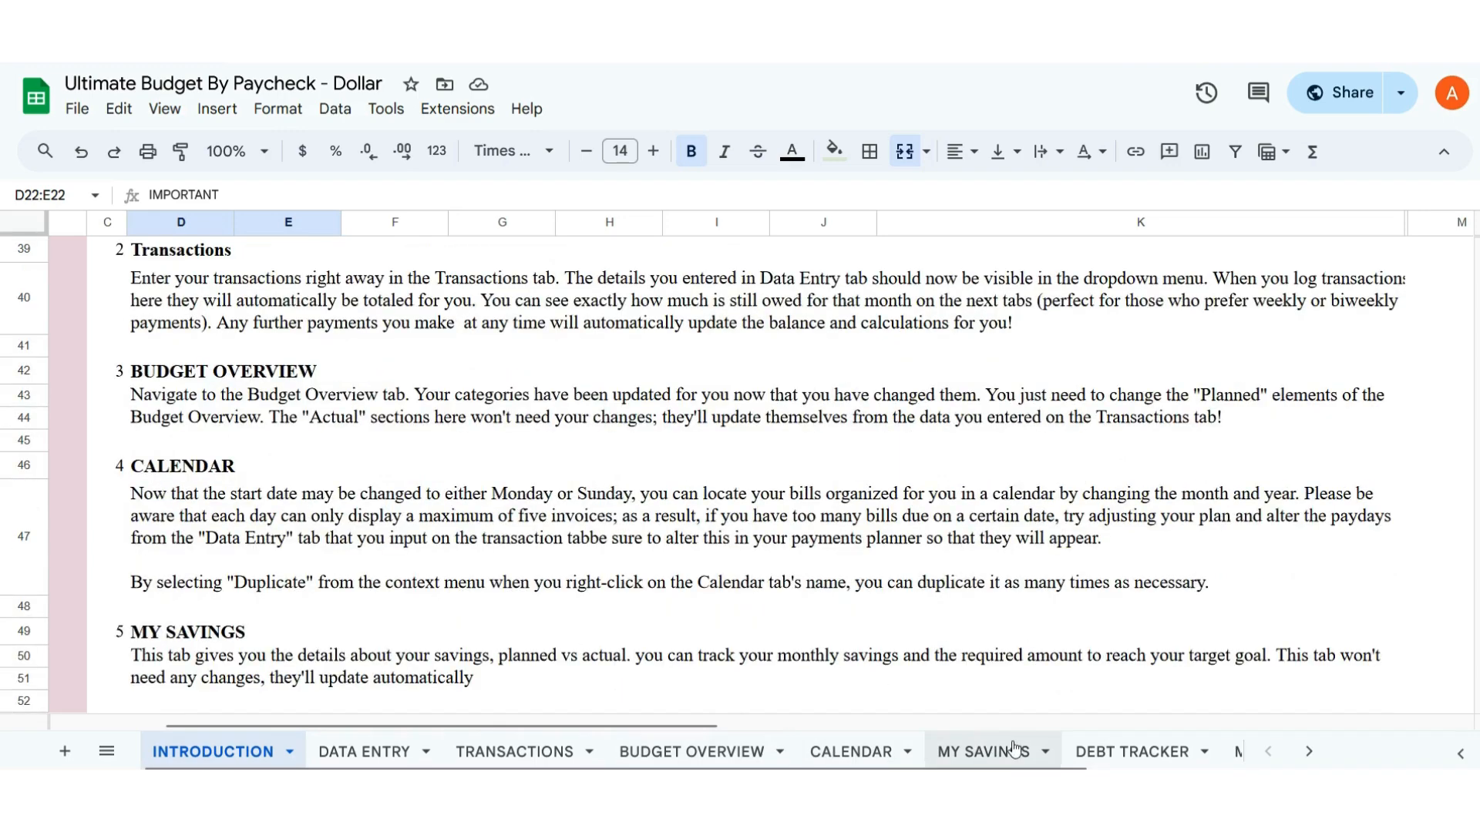
{"action": "scroll", "coordinate": [362, 630], "scroll_direction": "down", "scroll_amount": 2}
{"action": "scroll", "coordinate": [415, 553], "scroll_direction": "up", "scroll_amount": 5}
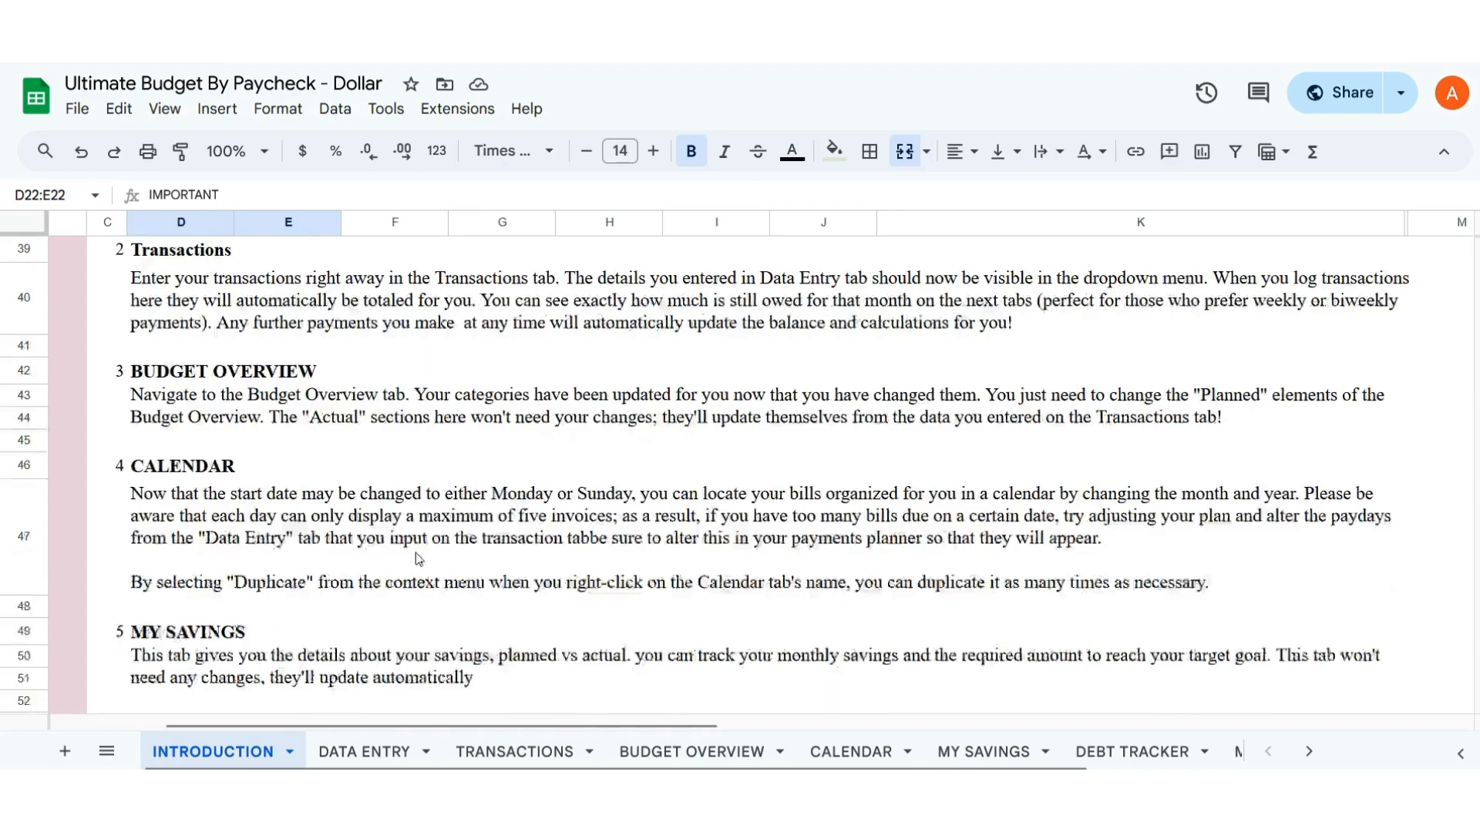
{"action": "scroll", "coordinate": [415, 552], "scroll_direction": "down", "scroll_amount": 2}
{"action": "scroll", "coordinate": [414, 553], "scroll_direction": "up", "scroll_amount": 2}
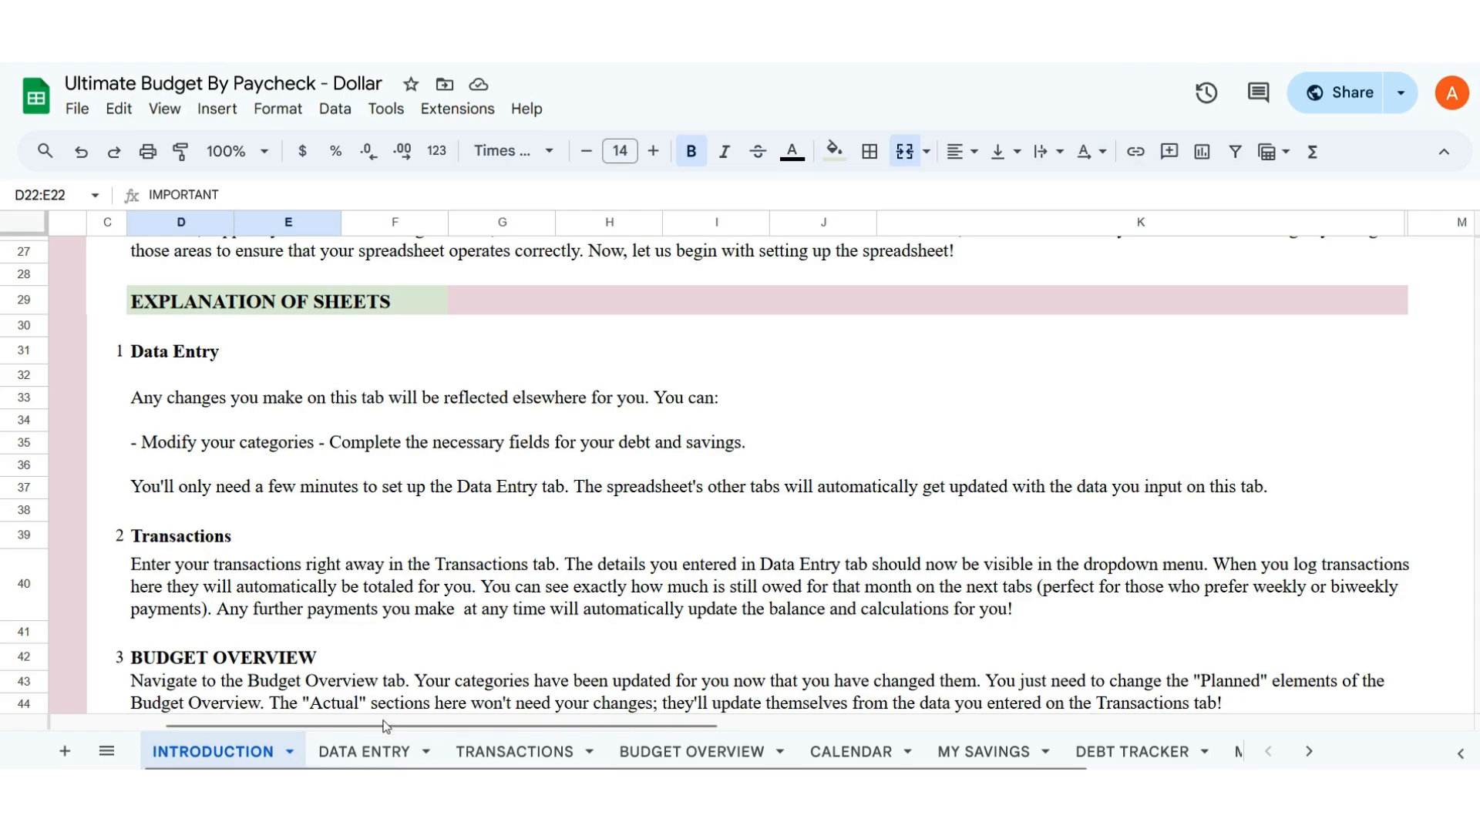
- View the Data Entry, Transactions and Calendar sheets and look through the remaining sheet names up to My Priorities
{"action": "left_click", "coordinate": [380, 753]}
{"action": "left_click", "coordinate": [503, 754]}
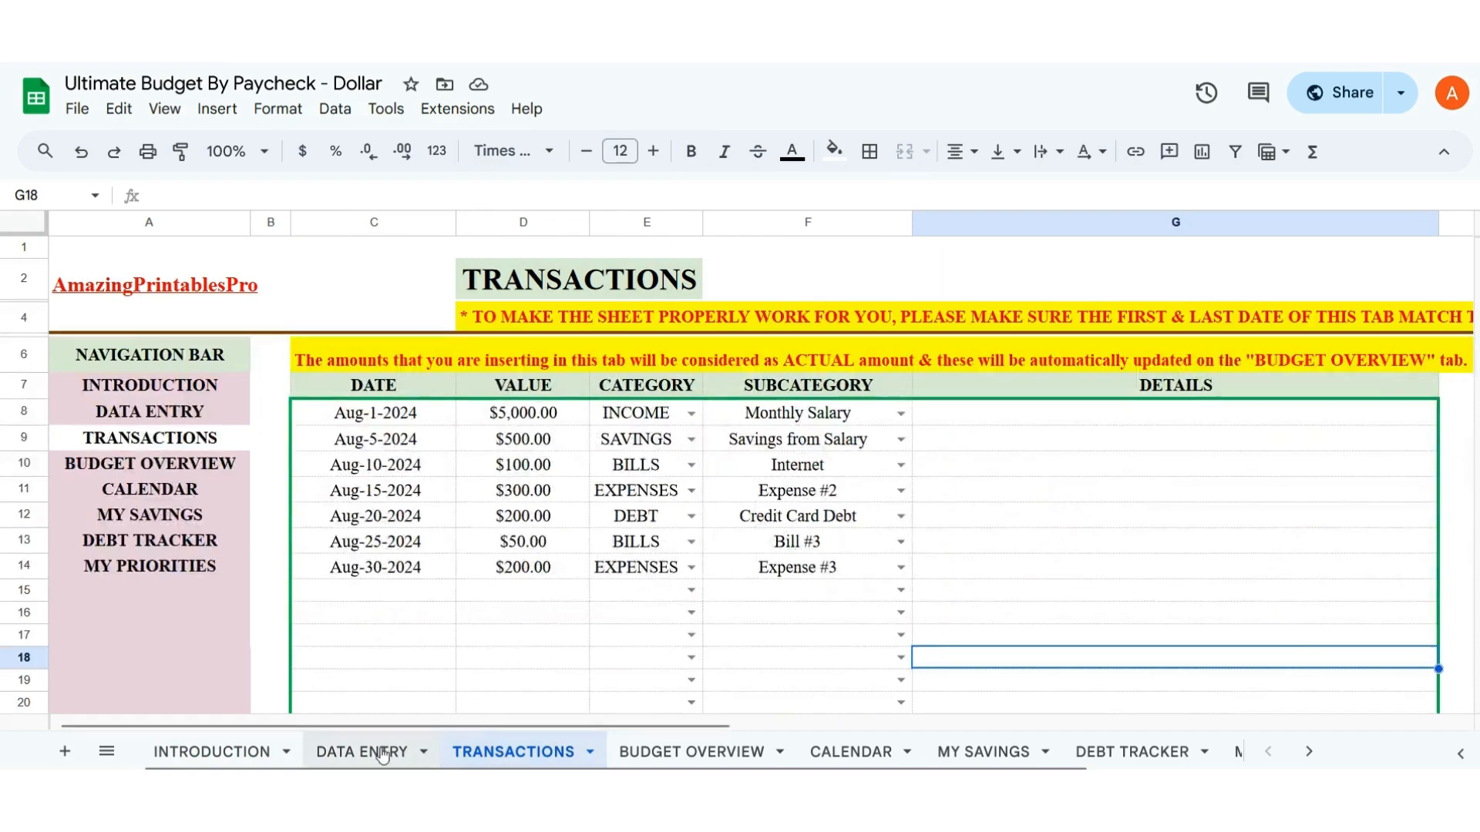
{"action": "left_click", "coordinate": [848, 753]}
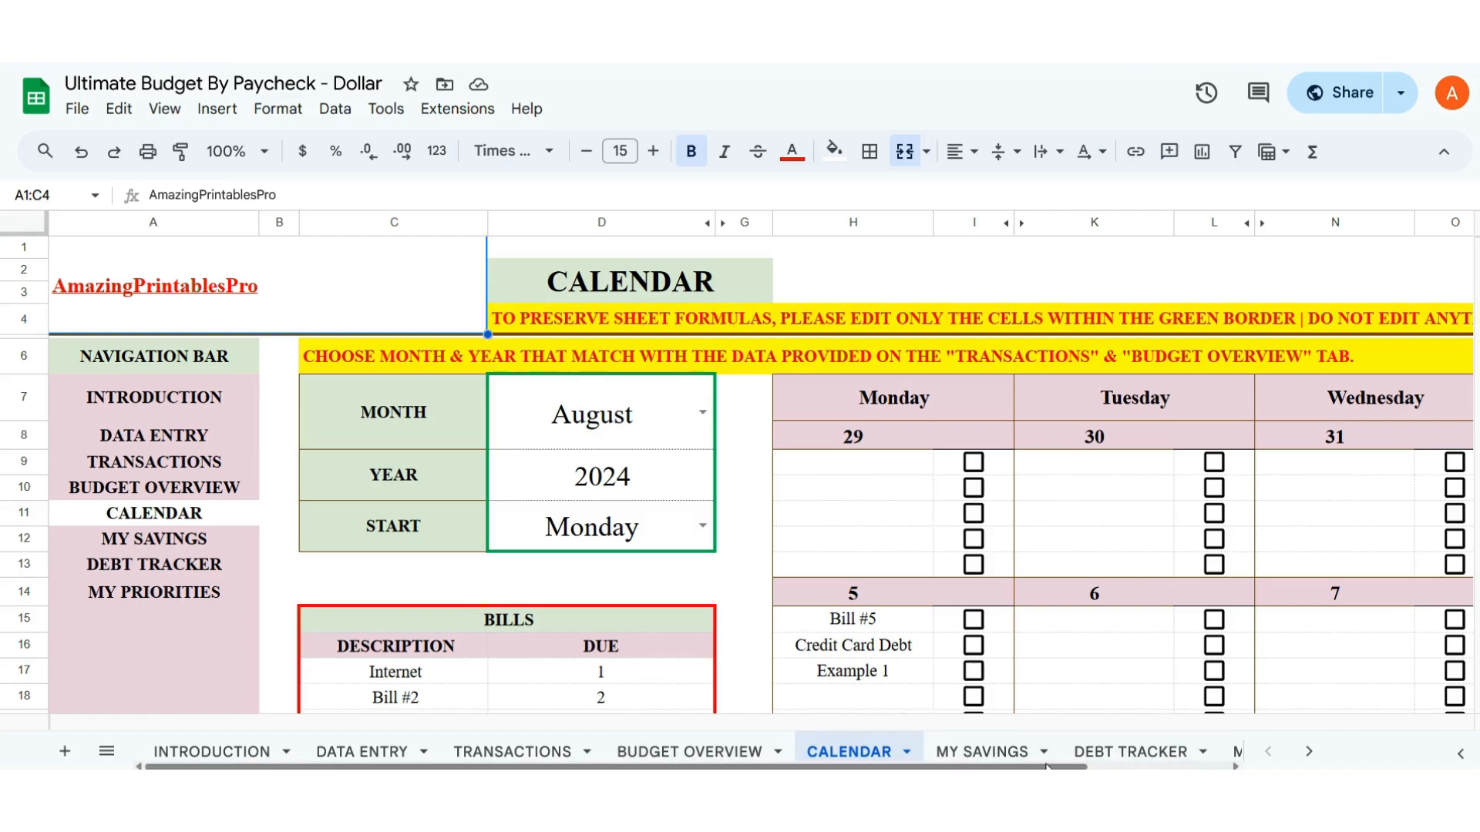
{"action": "scroll", "coordinate": [1129, 760], "scroll_direction": "right", "scroll_amount": 3}
{"action": "scroll", "coordinate": [1153, 763], "scroll_direction": "right", "scroll_amount": 1}
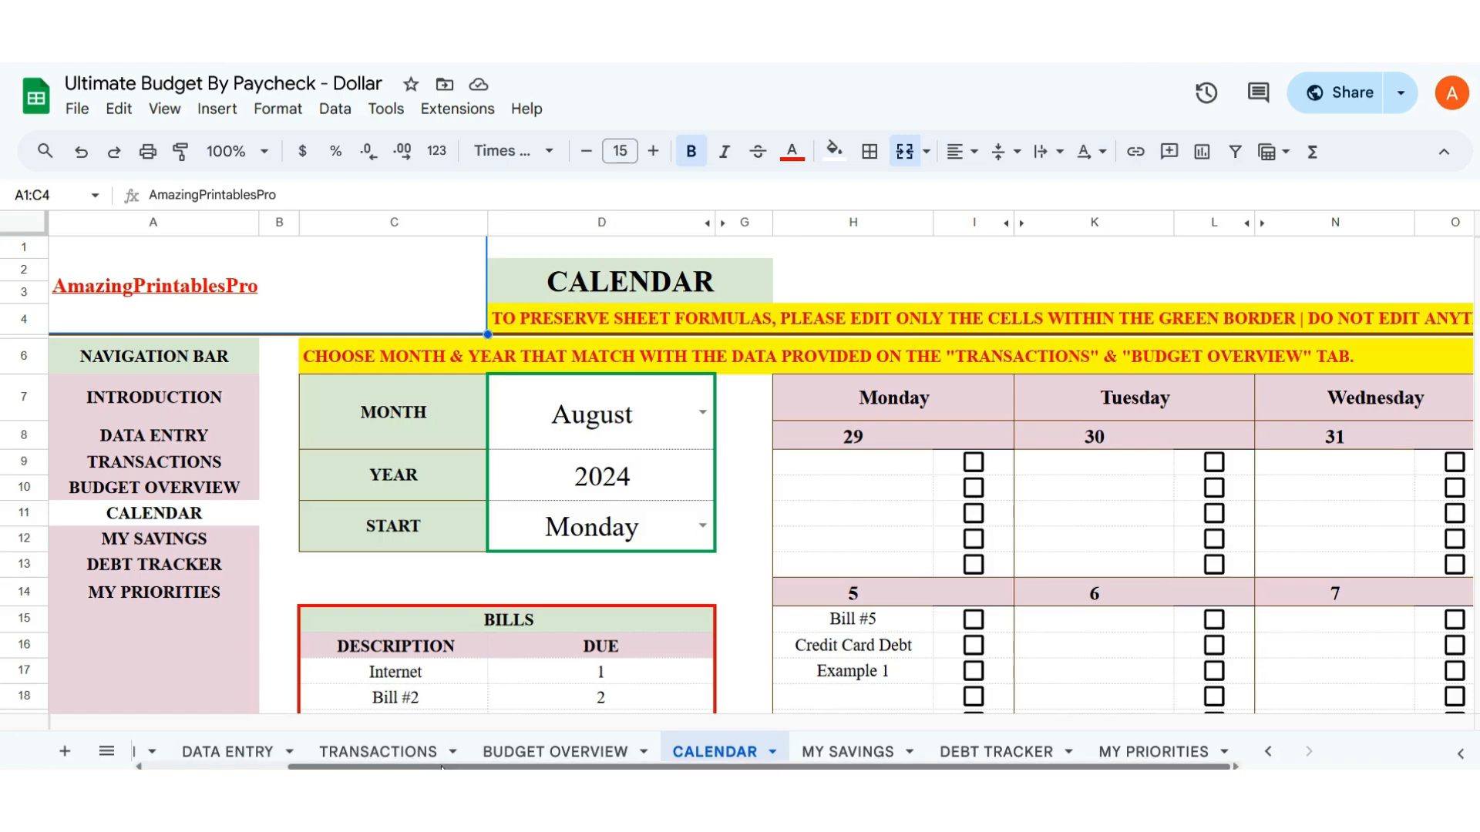
{"action": "scroll", "coordinate": [198, 759], "scroll_direction": "left", "scroll_amount": 4}
- Read the Data Entry explanation on the Introduction sheet and examine the matching category and payday lists on the Data Entry sheet
{"action": "left_click", "coordinate": [198, 752]}
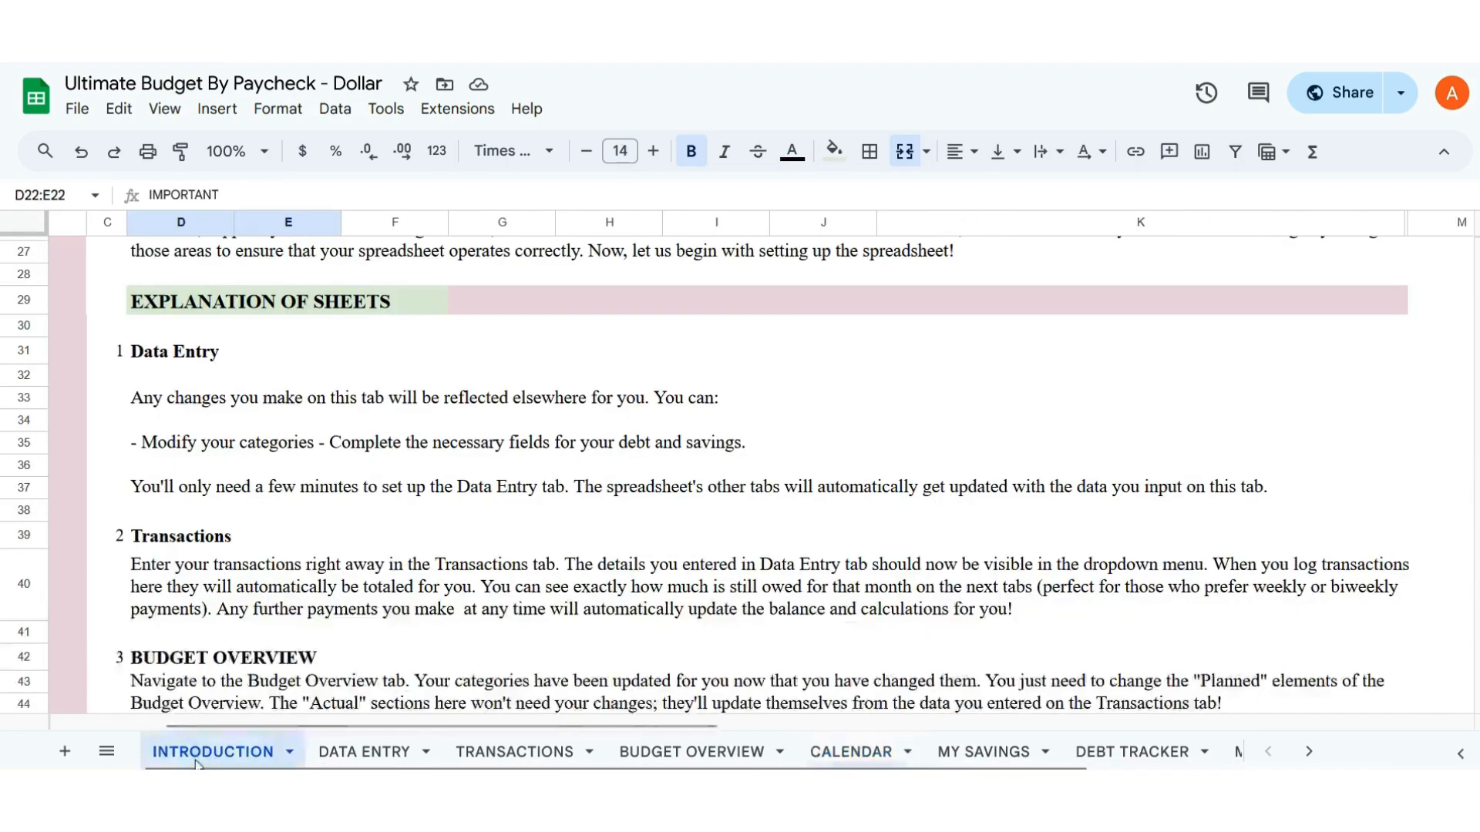
{"action": "scroll", "coordinate": [400, 473], "scroll_direction": "down", "scroll_amount": 4}
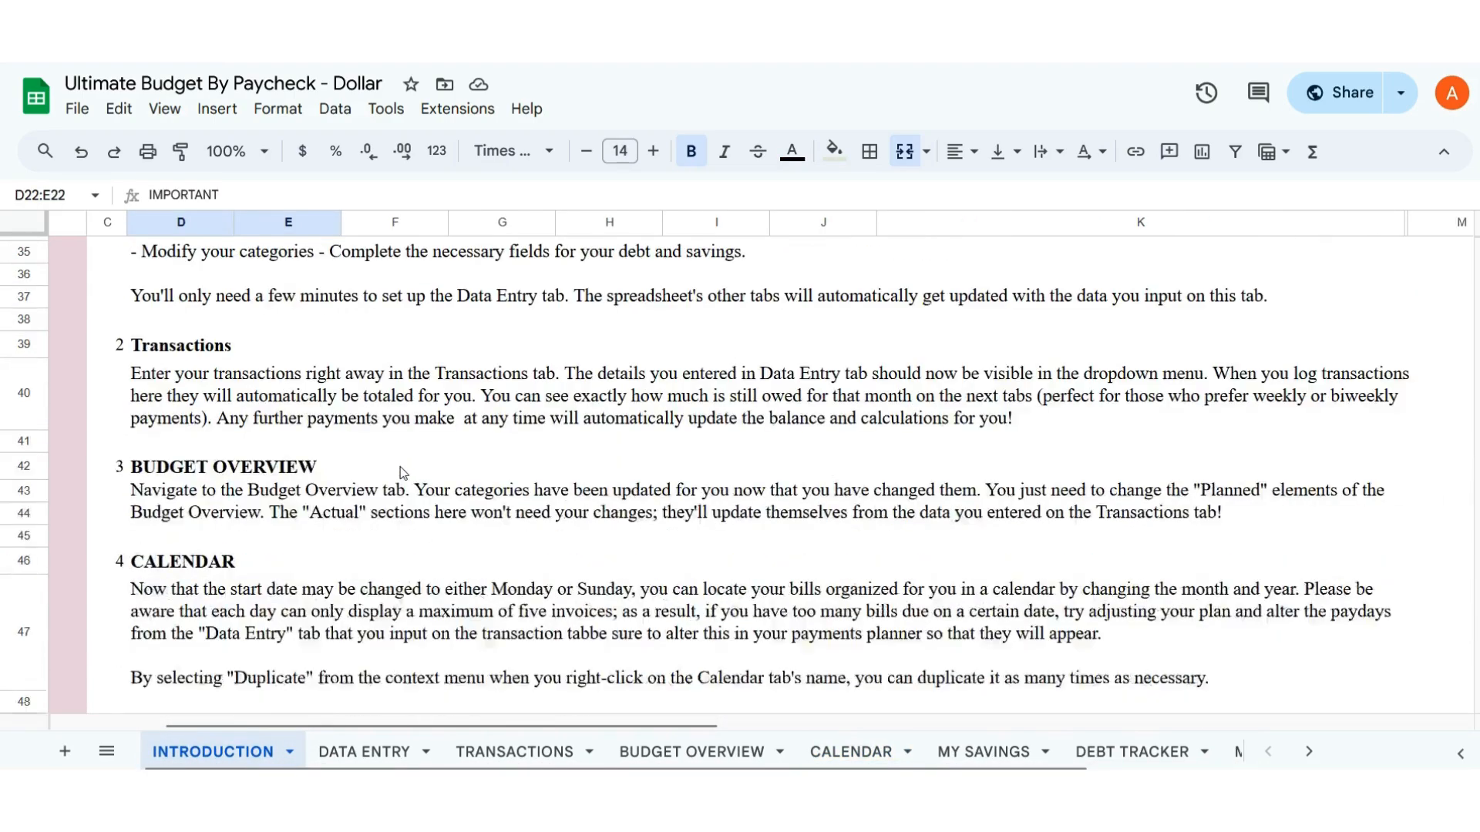
{"action": "scroll", "coordinate": [400, 473], "scroll_direction": "up", "scroll_amount": 3}
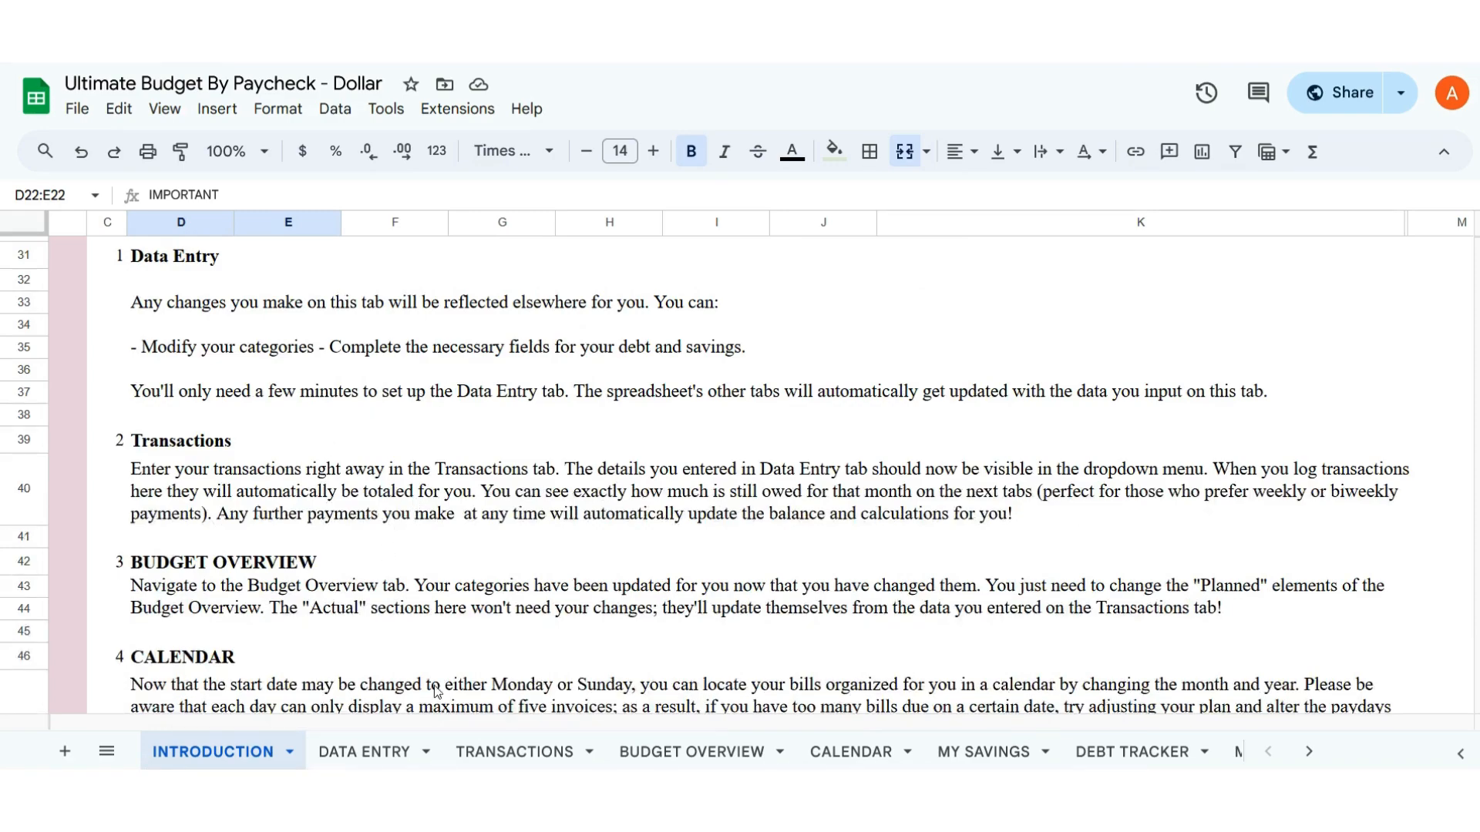
{"action": "left_click", "coordinate": [363, 752]}
{"action": "scroll", "coordinate": [472, 505], "scroll_direction": "up", "scroll_amount": 5}
{"action": "scroll", "coordinate": [471, 505], "scroll_direction": "up", "scroll_amount": 3}
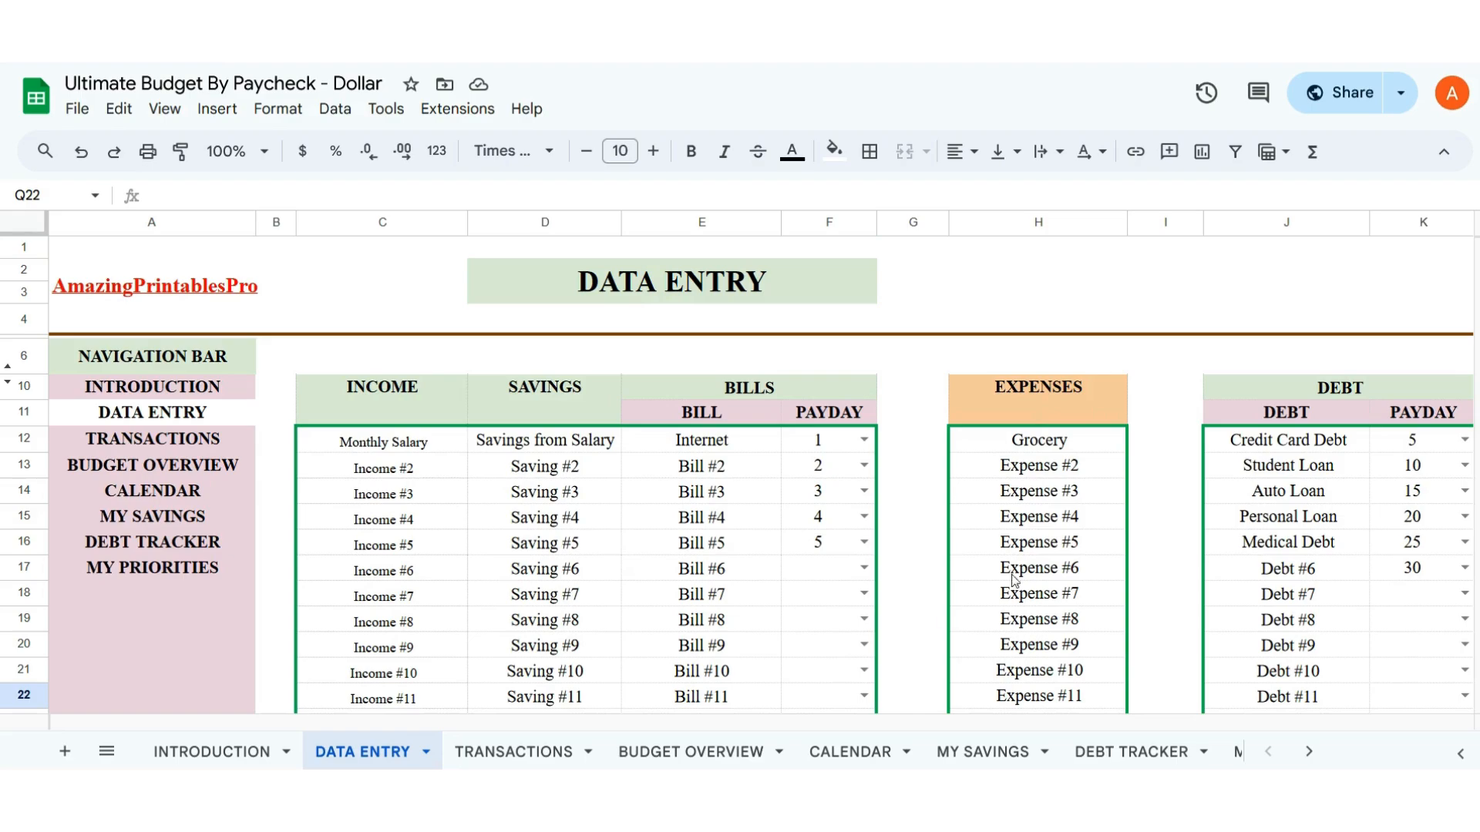
{"action": "mouse_move", "coordinate": [524, 723]}
{"action": "left_mouse_down"}
{"action": "mouse_move", "coordinate": [770, 728]}
{"action": "mouse_move", "coordinate": [501, 733]}
{"action": "left_mouse_up"}
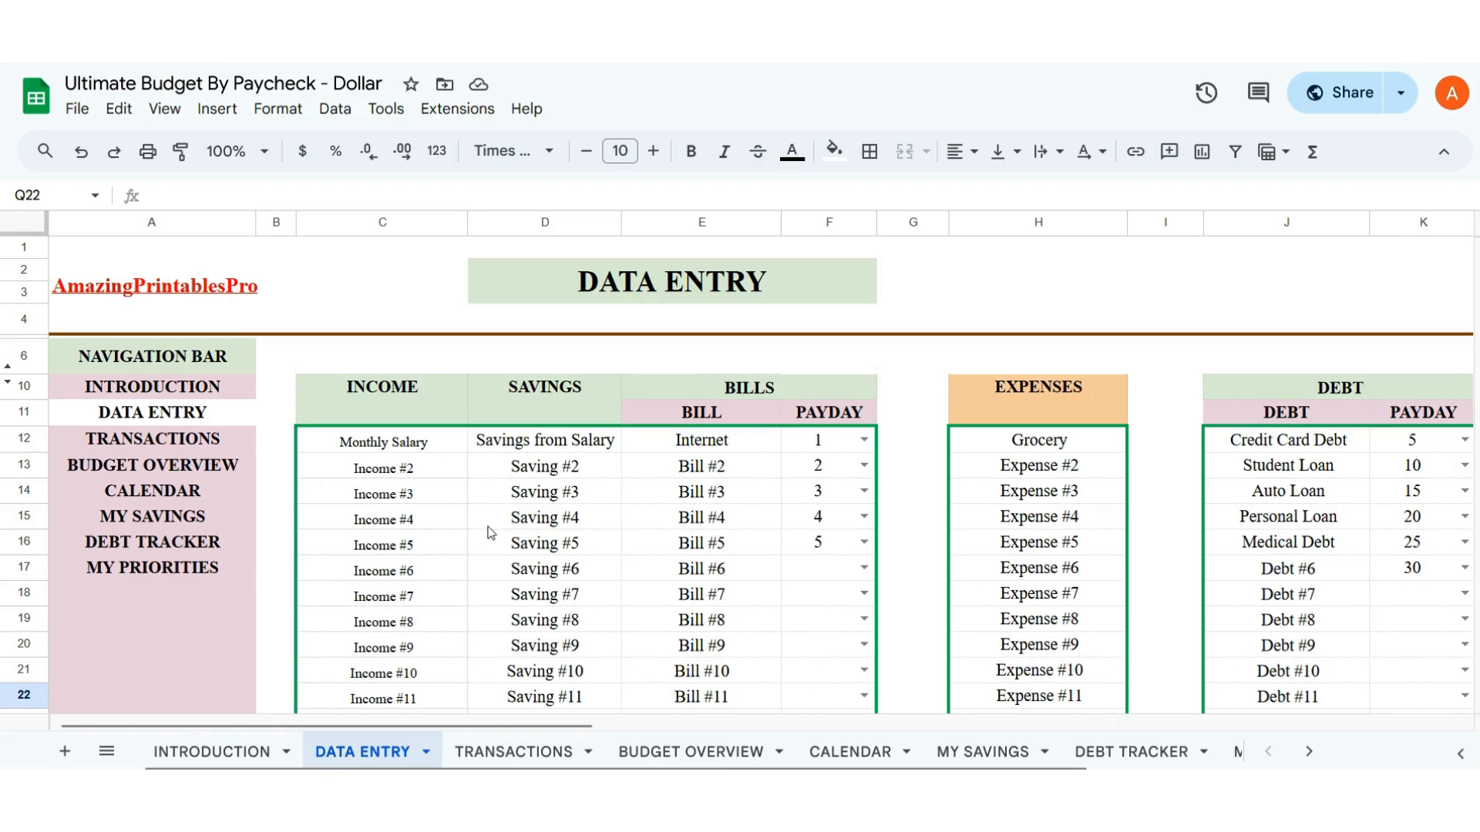
- Inspect the date pickers in C8 and C16 and the category in E8 on the Transactions sheet without changing any entry
{"action": "left_click", "coordinate": [222, 754]}
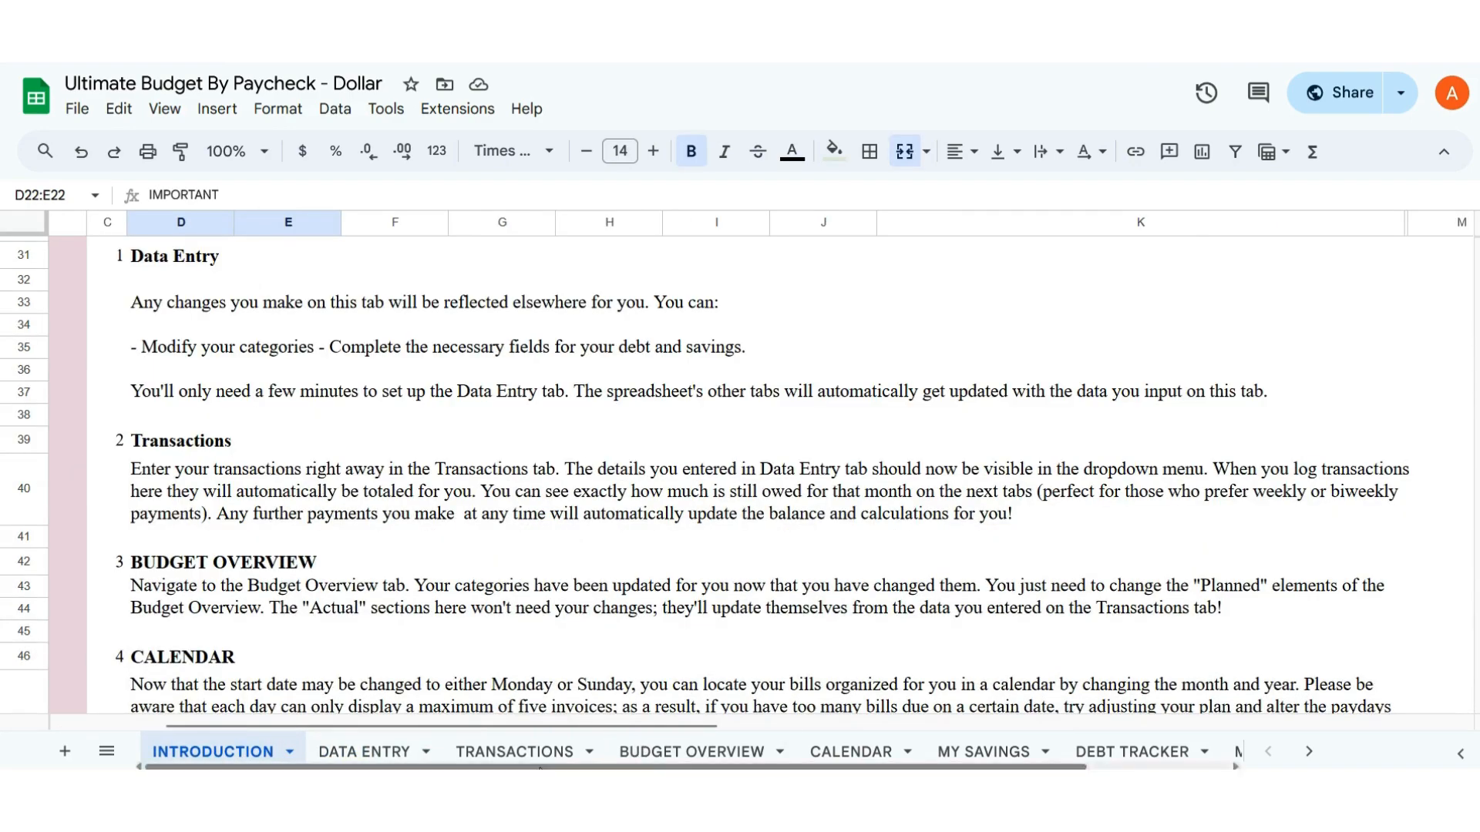
{"action": "left_click", "coordinate": [512, 752]}
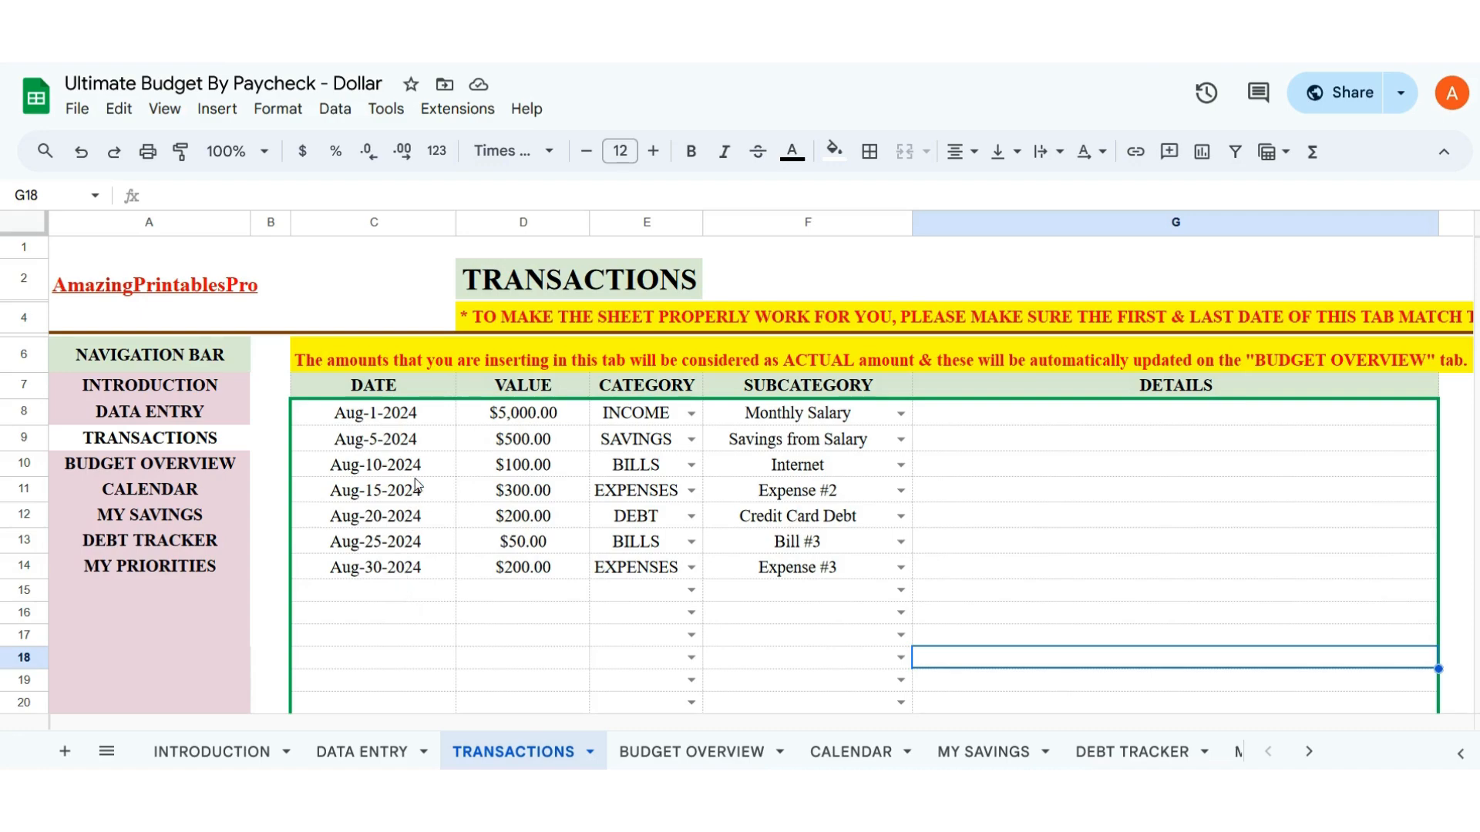
{"action": "double_click", "coordinate": [411, 416]}
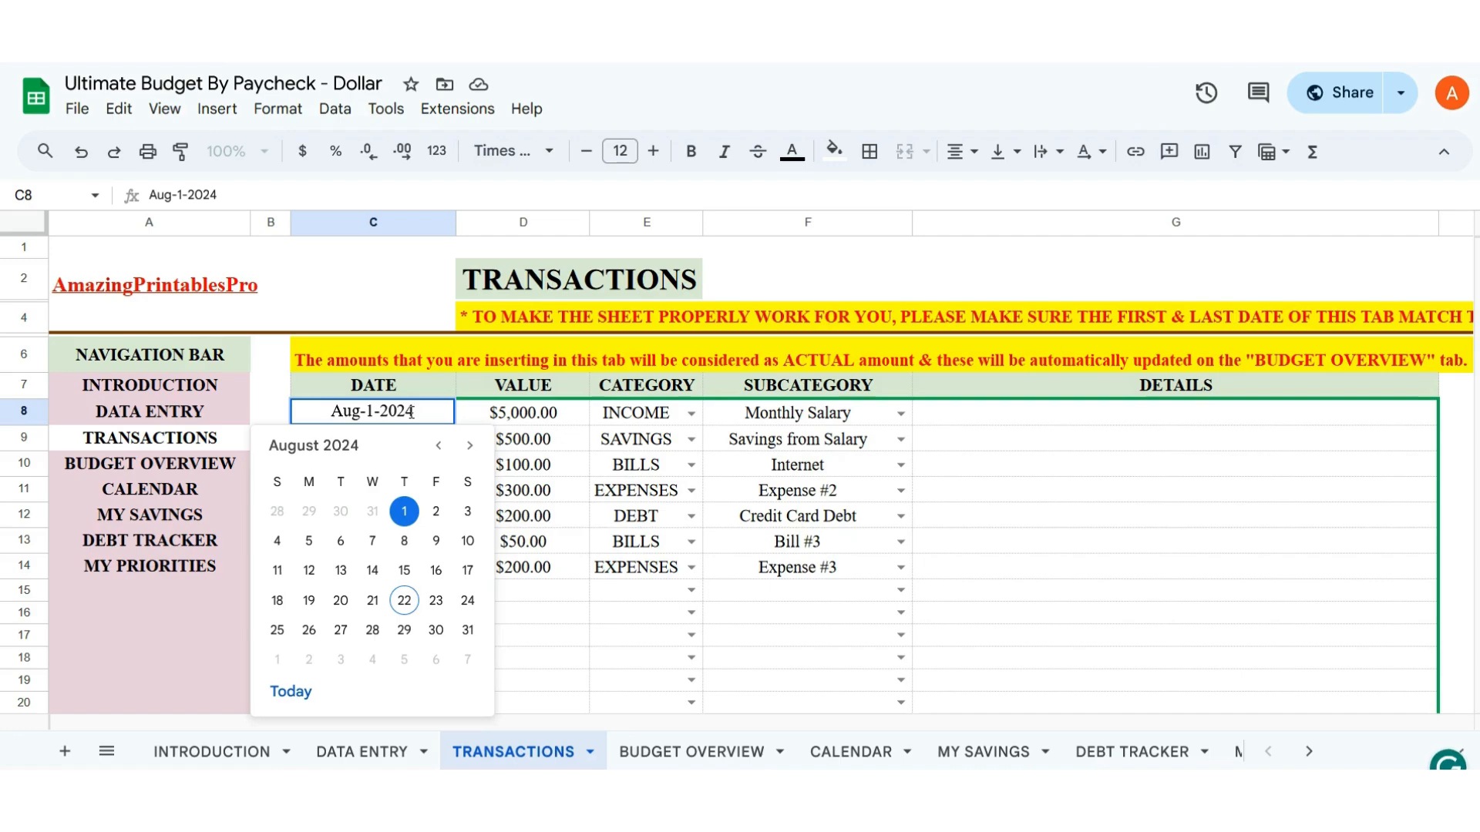
{"action": "left_click", "coordinate": [547, 665]}
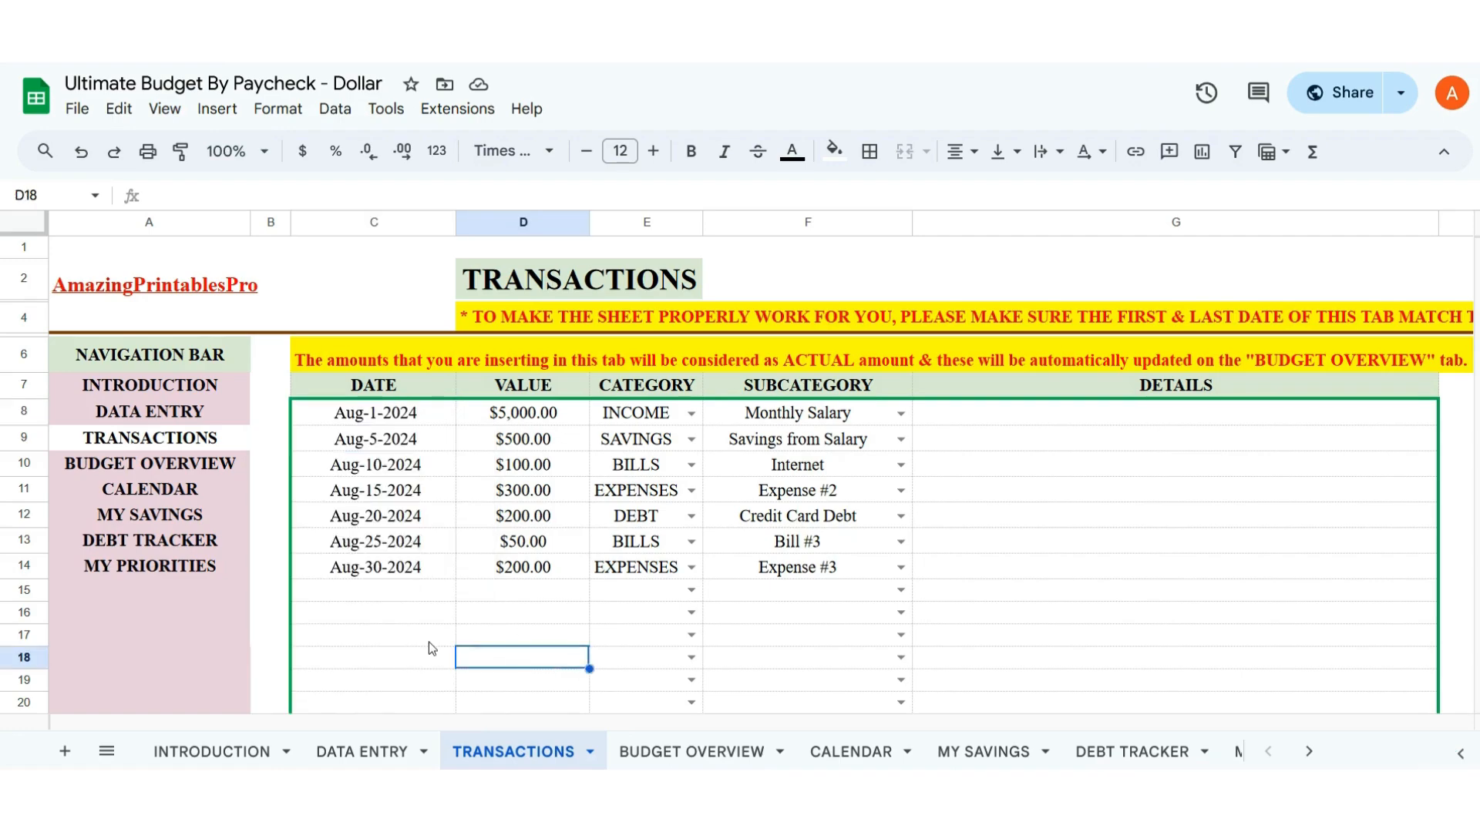
{"action": "double_click", "coordinate": [395, 614]}
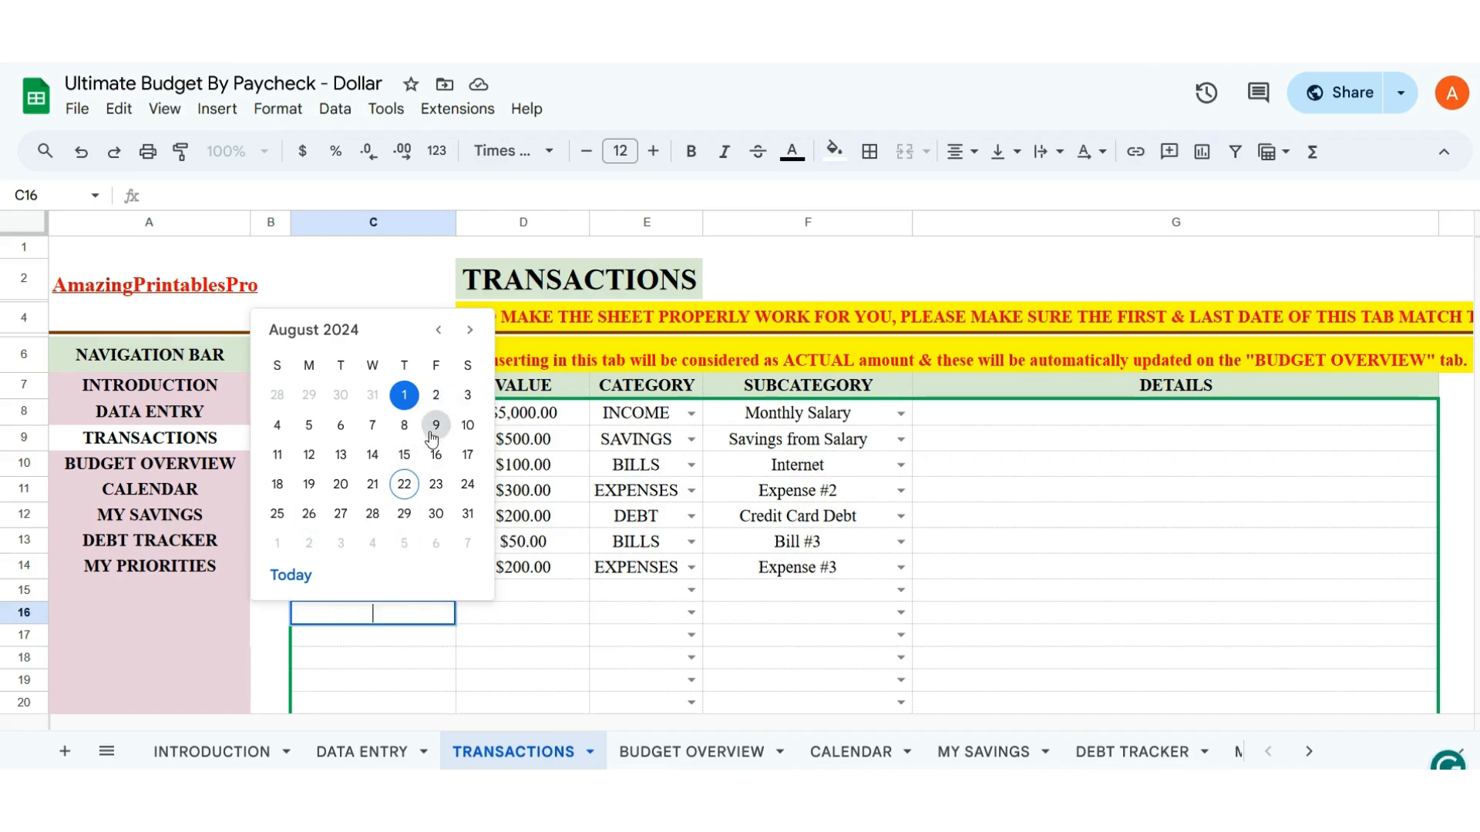
{"action": "left_click", "coordinate": [522, 614]}
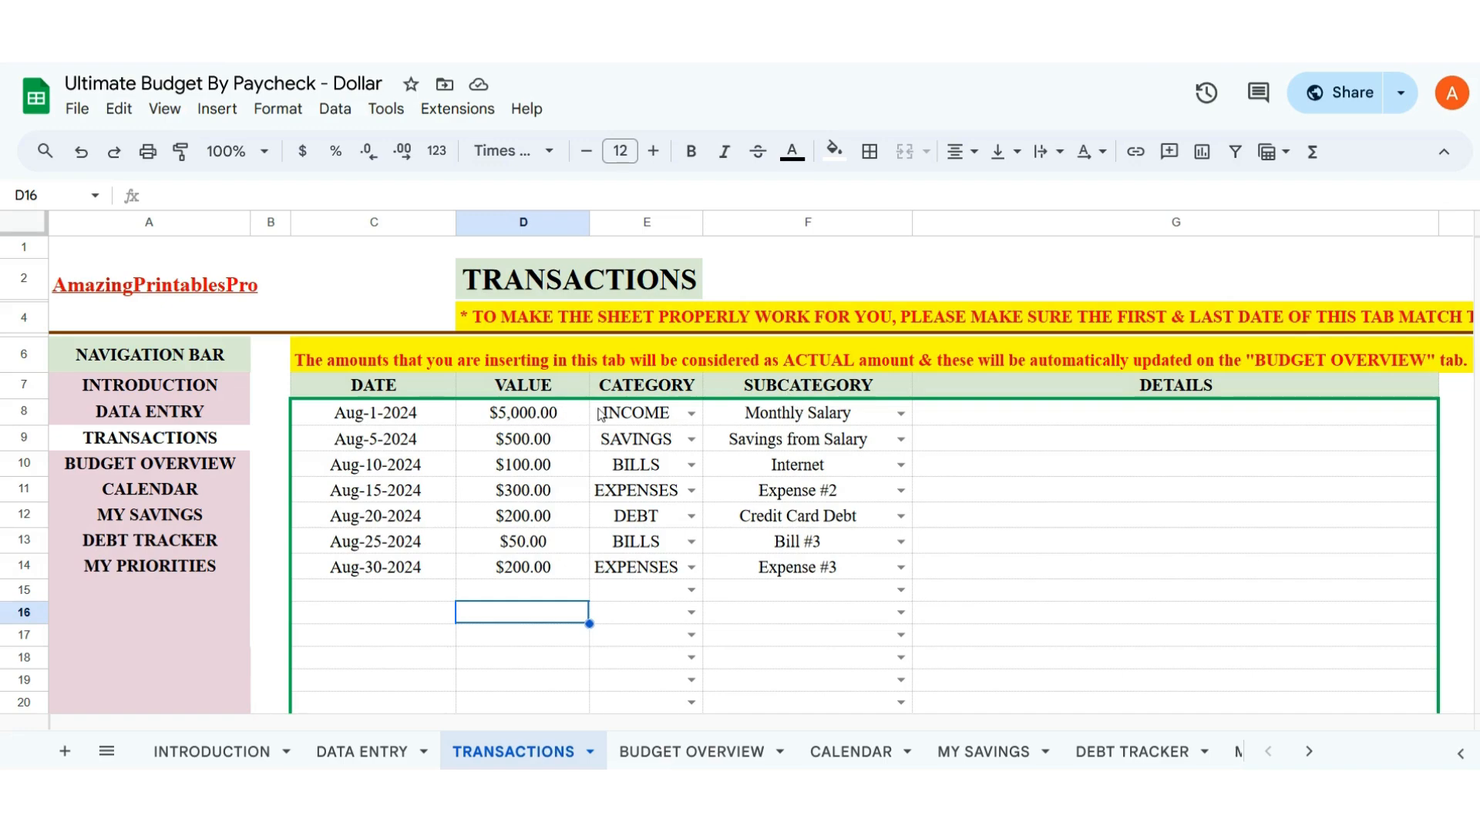
{"action": "left_click", "coordinate": [668, 415]}
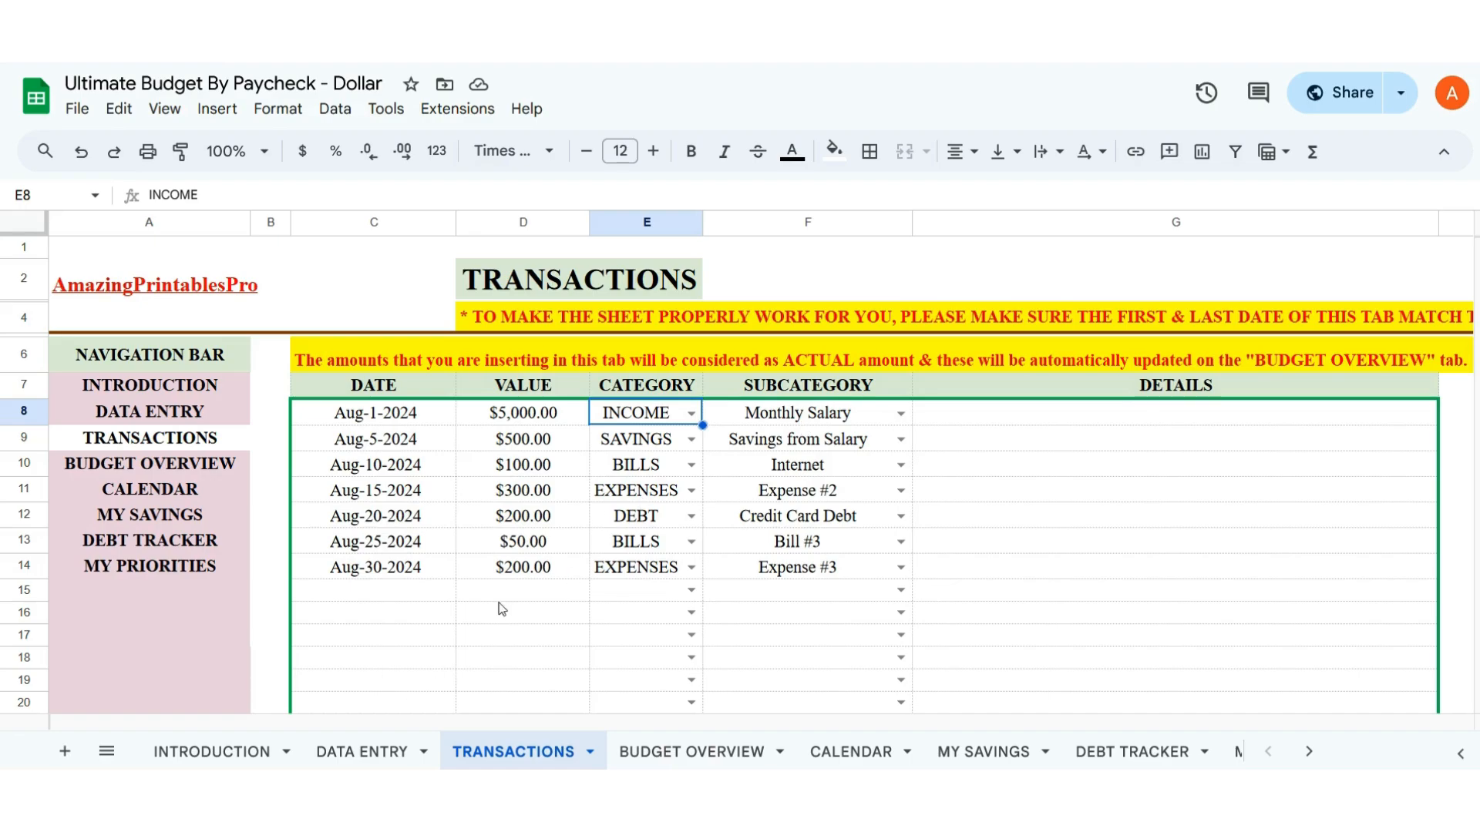
- Read the Budget Overview explanation on the Introduction sheet about its "Planned" and "Actual" sections
{"action": "left_click", "coordinate": [362, 752]}
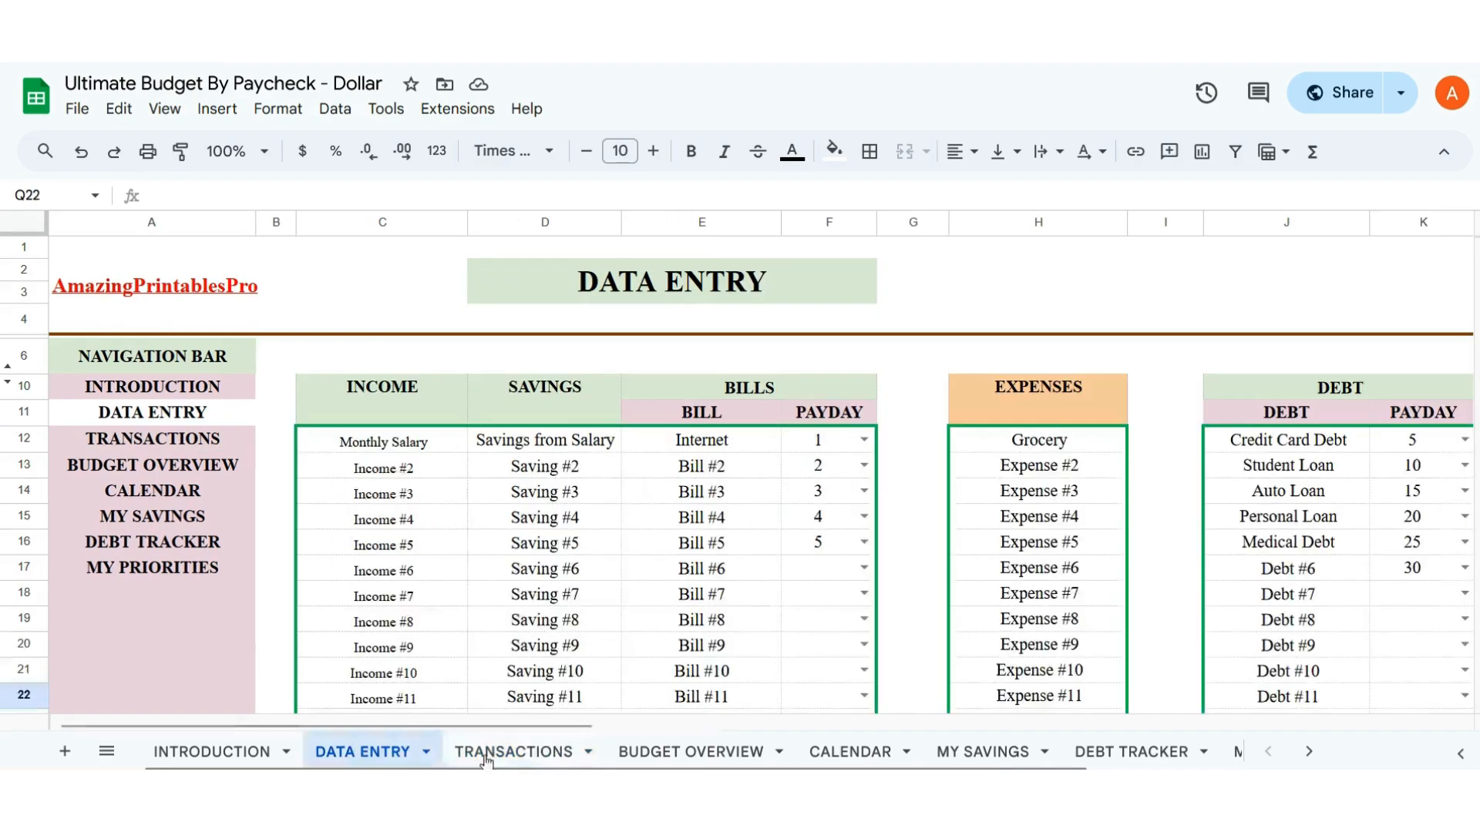
{"action": "left_click", "coordinate": [231, 753]}
{"action": "scroll", "coordinate": [490, 522], "scroll_direction": "down", "scroll_amount": 1}
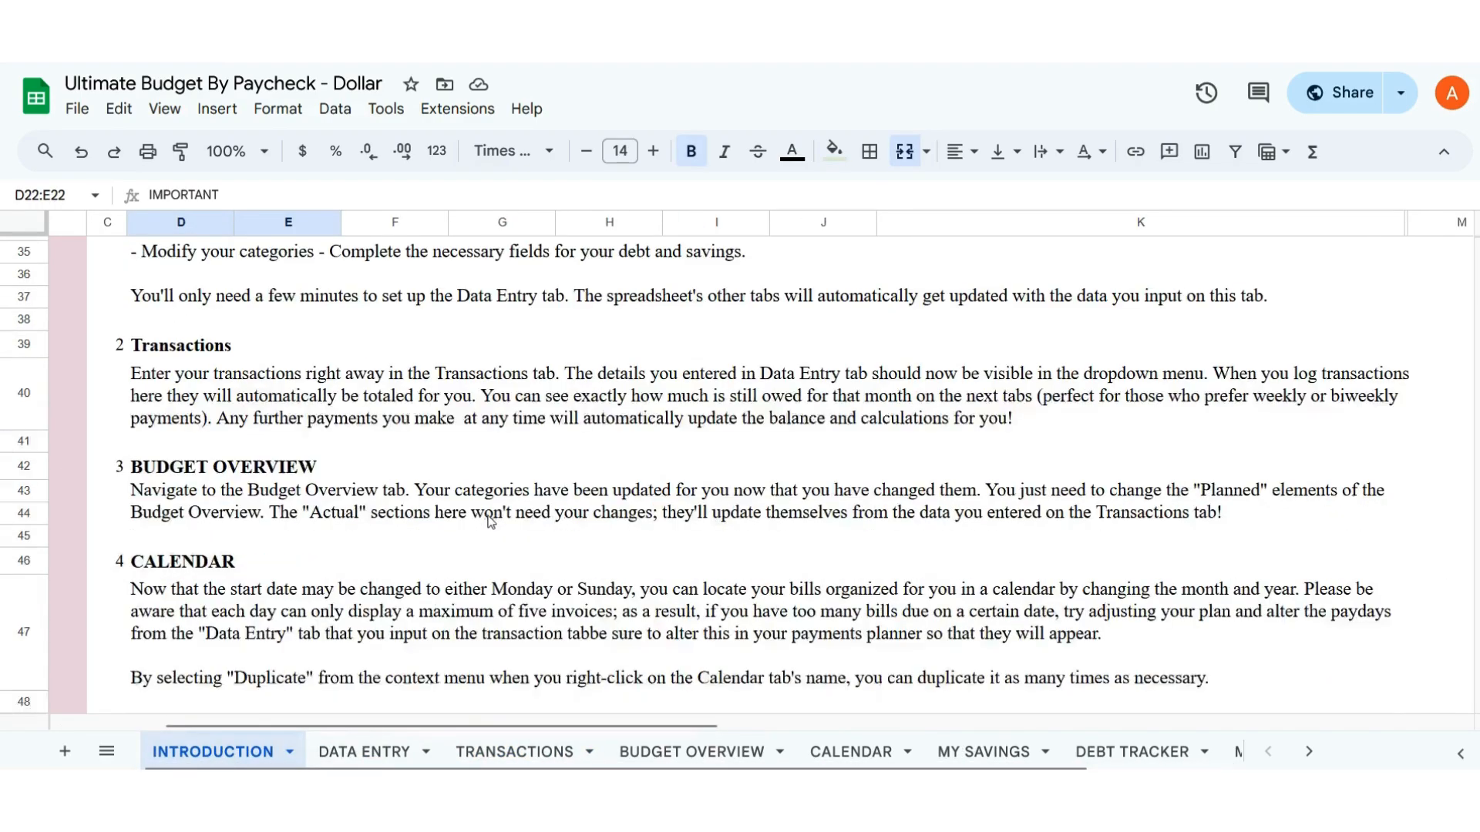
{"action": "scroll", "coordinate": [235, 521], "scroll_direction": "down", "scroll_amount": 3}
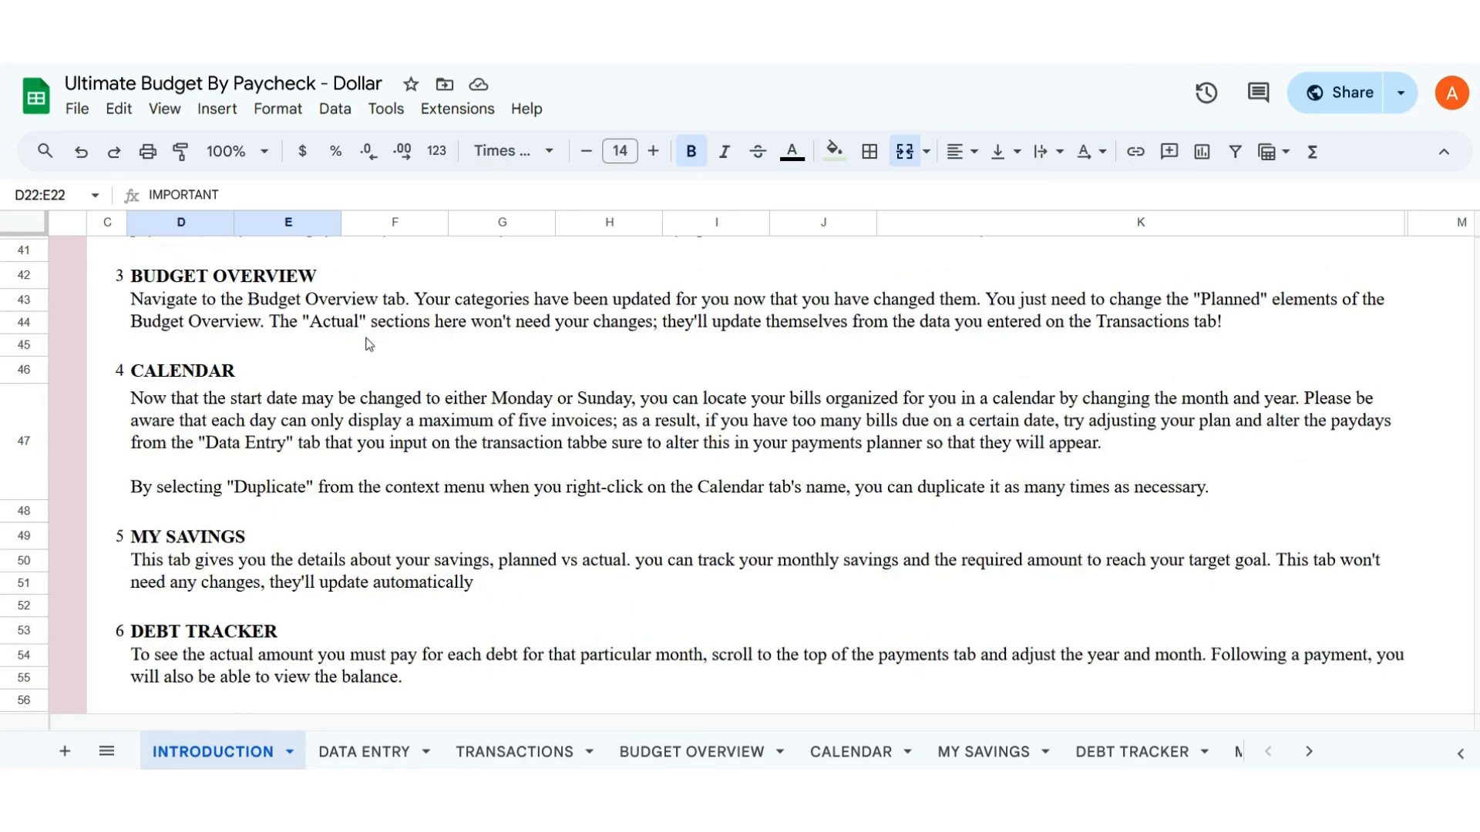
- Examine the charts and the planned and actual tables from Income to Debt across the Budget Overview sheet
{"action": "left_click", "coordinate": [689, 754]}
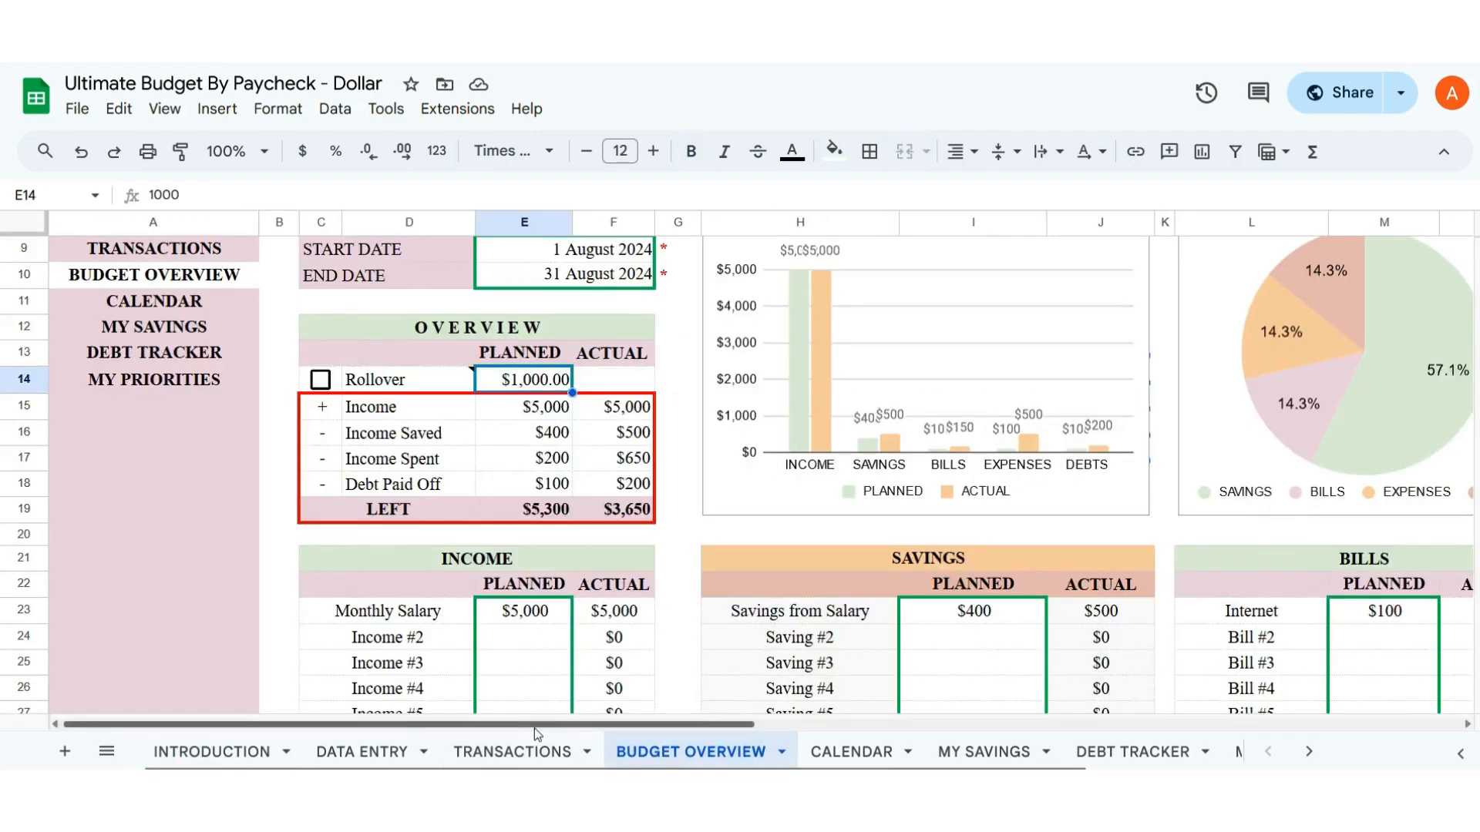
{"action": "left_click_drag", "start_coordinate": [535, 728], "coordinate": [963, 762]}
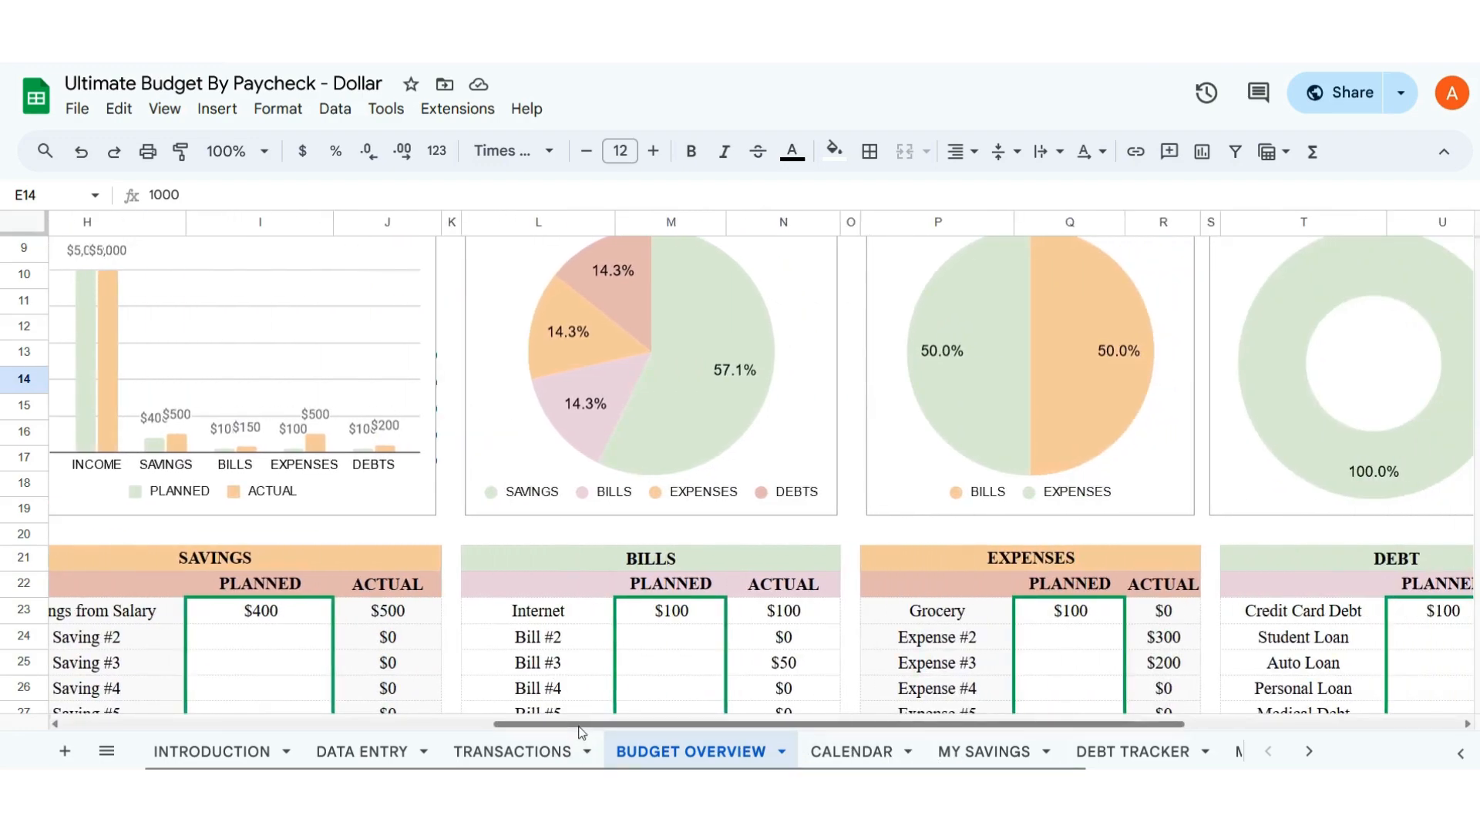
{"action": "left_click_drag", "start_coordinate": [612, 725], "coordinate": [215, 715]}
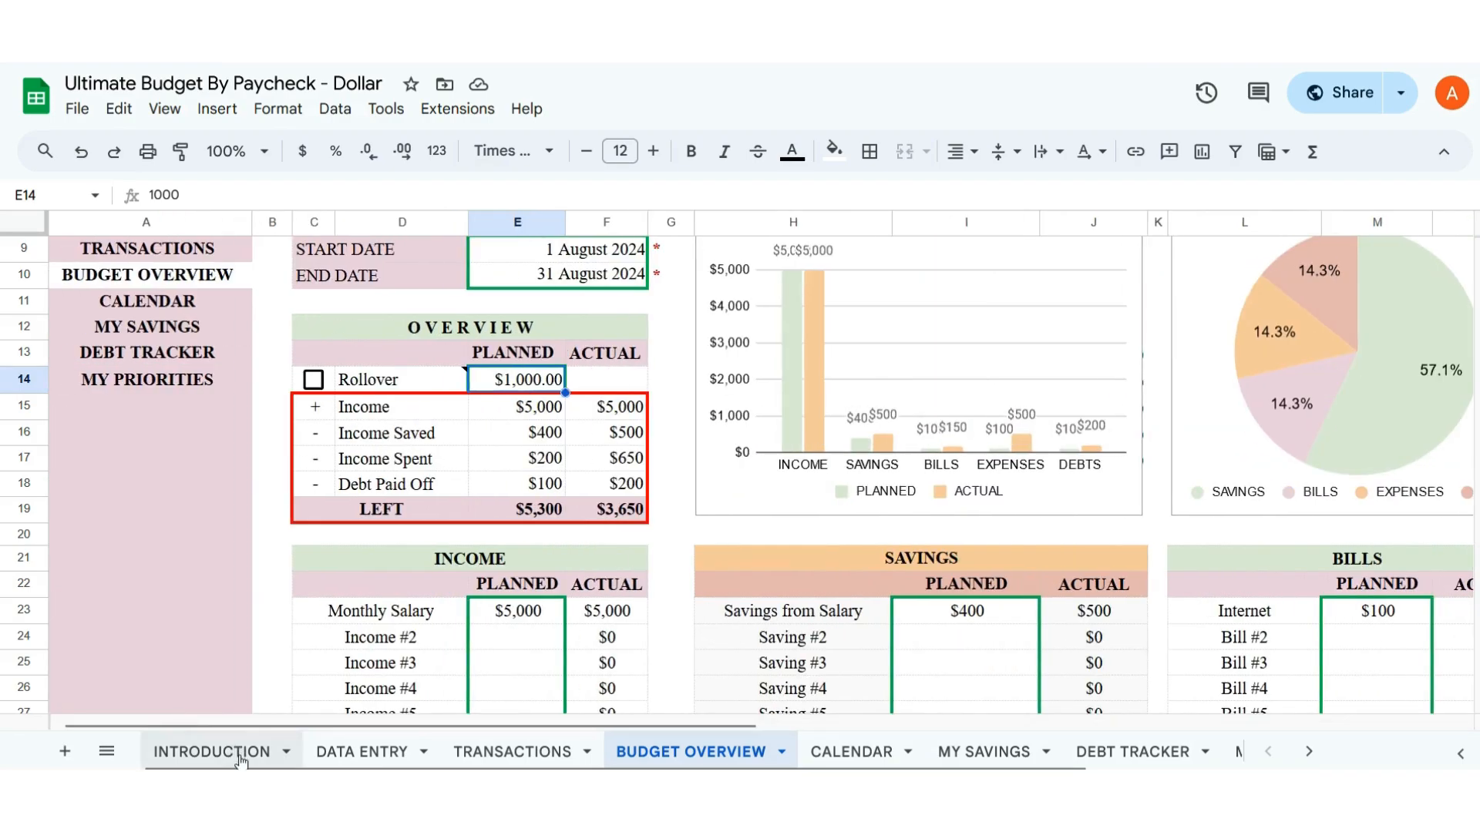
- Read the My Savings explanation on the Introduction sheet and compare Data Entry's Savings & Sinking Funds table with the My Savings sheet
{"action": "left_click", "coordinate": [224, 752]}
{"action": "scroll", "coordinate": [432, 513], "scroll_direction": "down", "scroll_amount": 3}
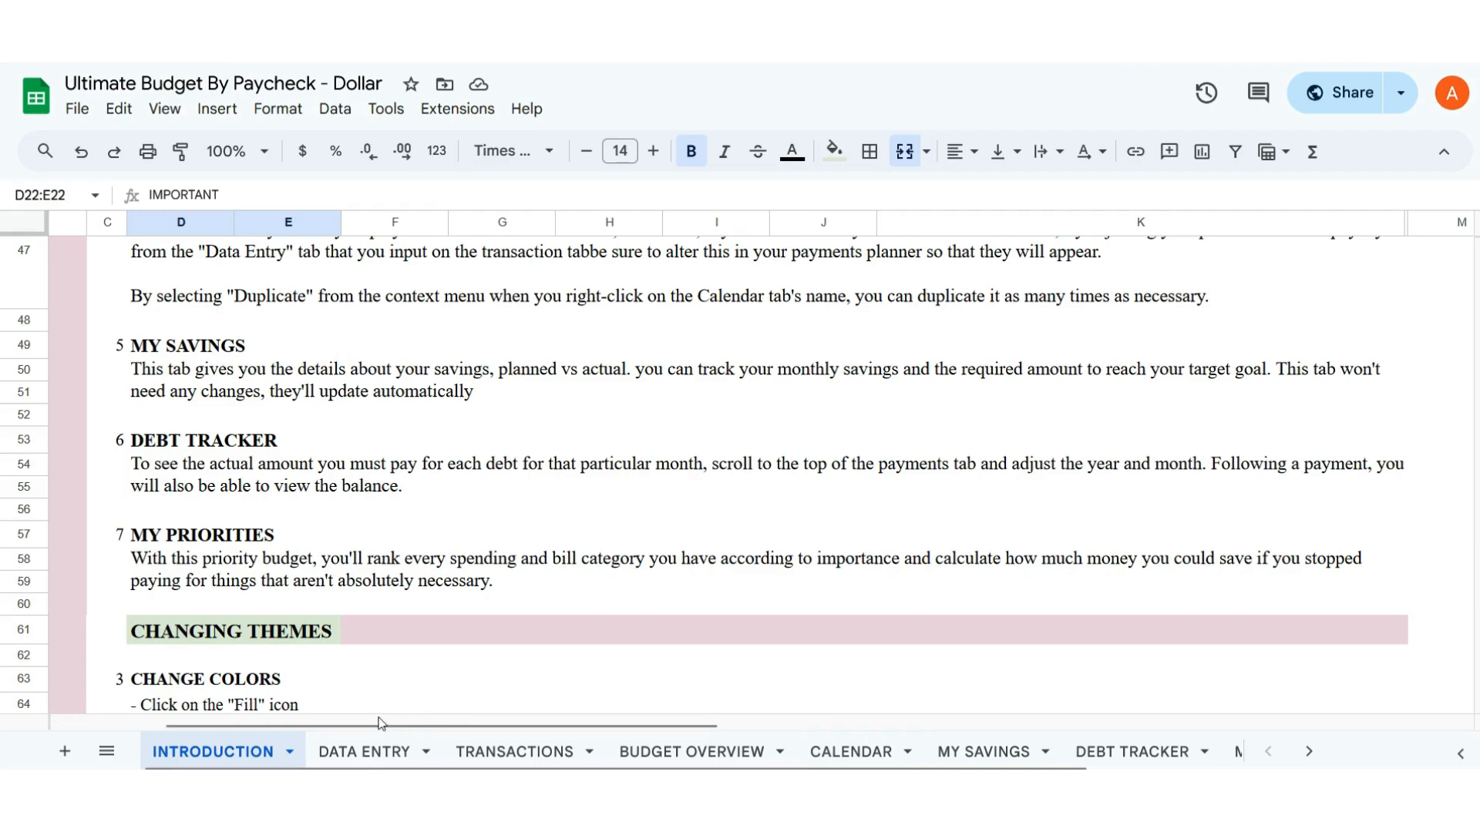
{"action": "left_click", "coordinate": [379, 753]}
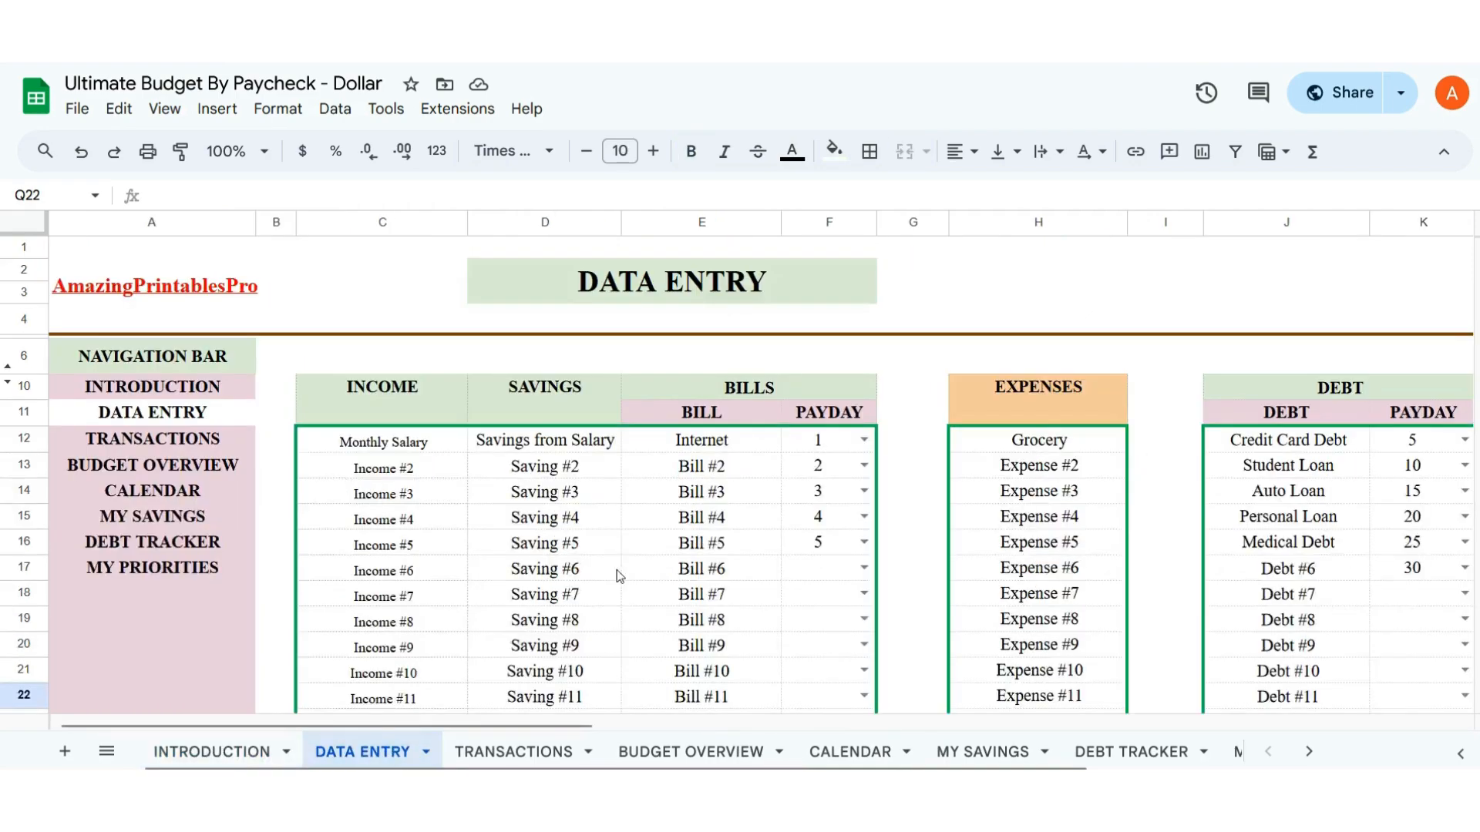
{"action": "scroll", "coordinate": [611, 542], "scroll_direction": "down", "scroll_amount": 10}
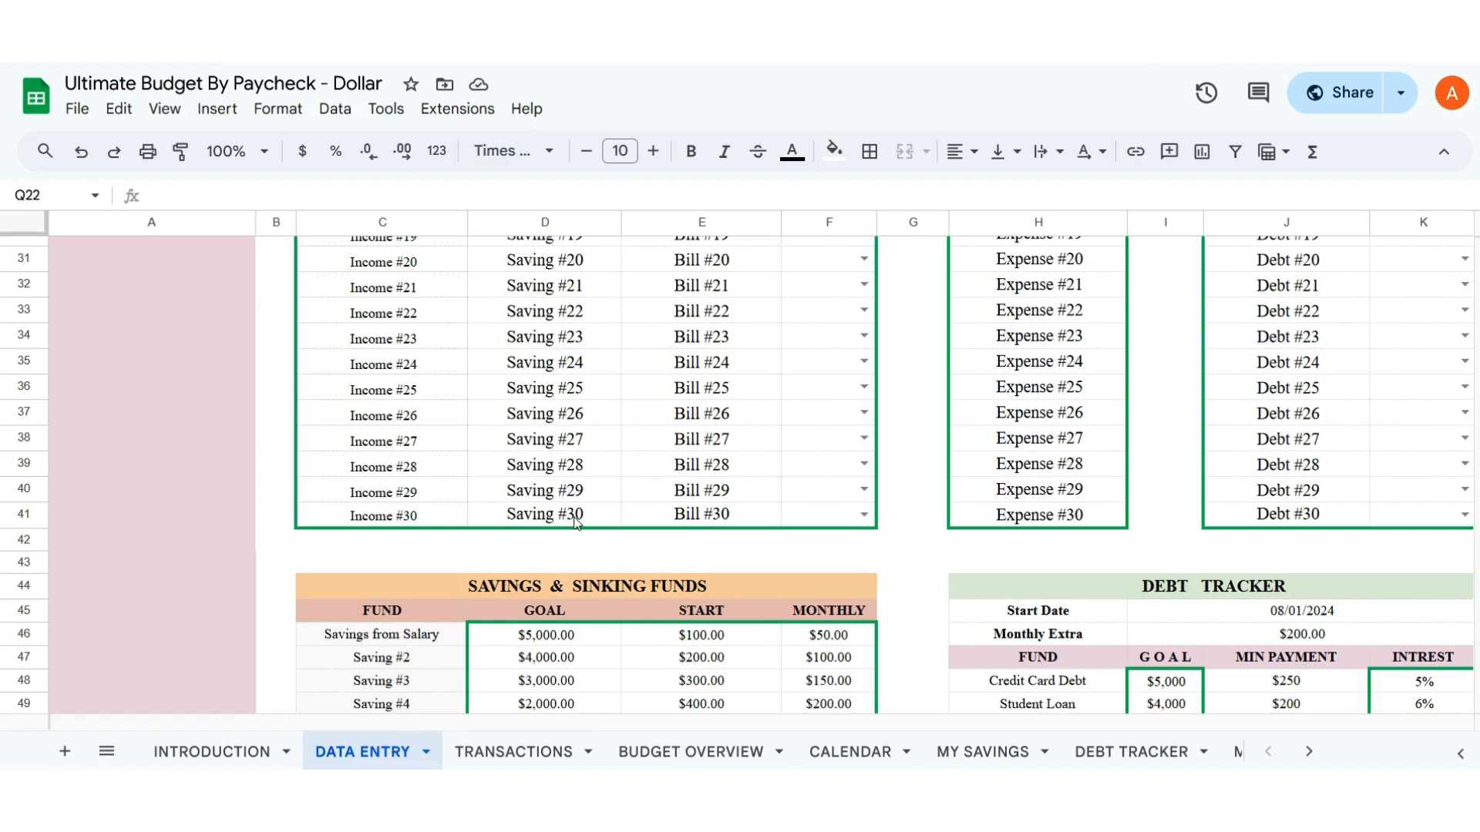
{"action": "left_click", "coordinate": [994, 754]}
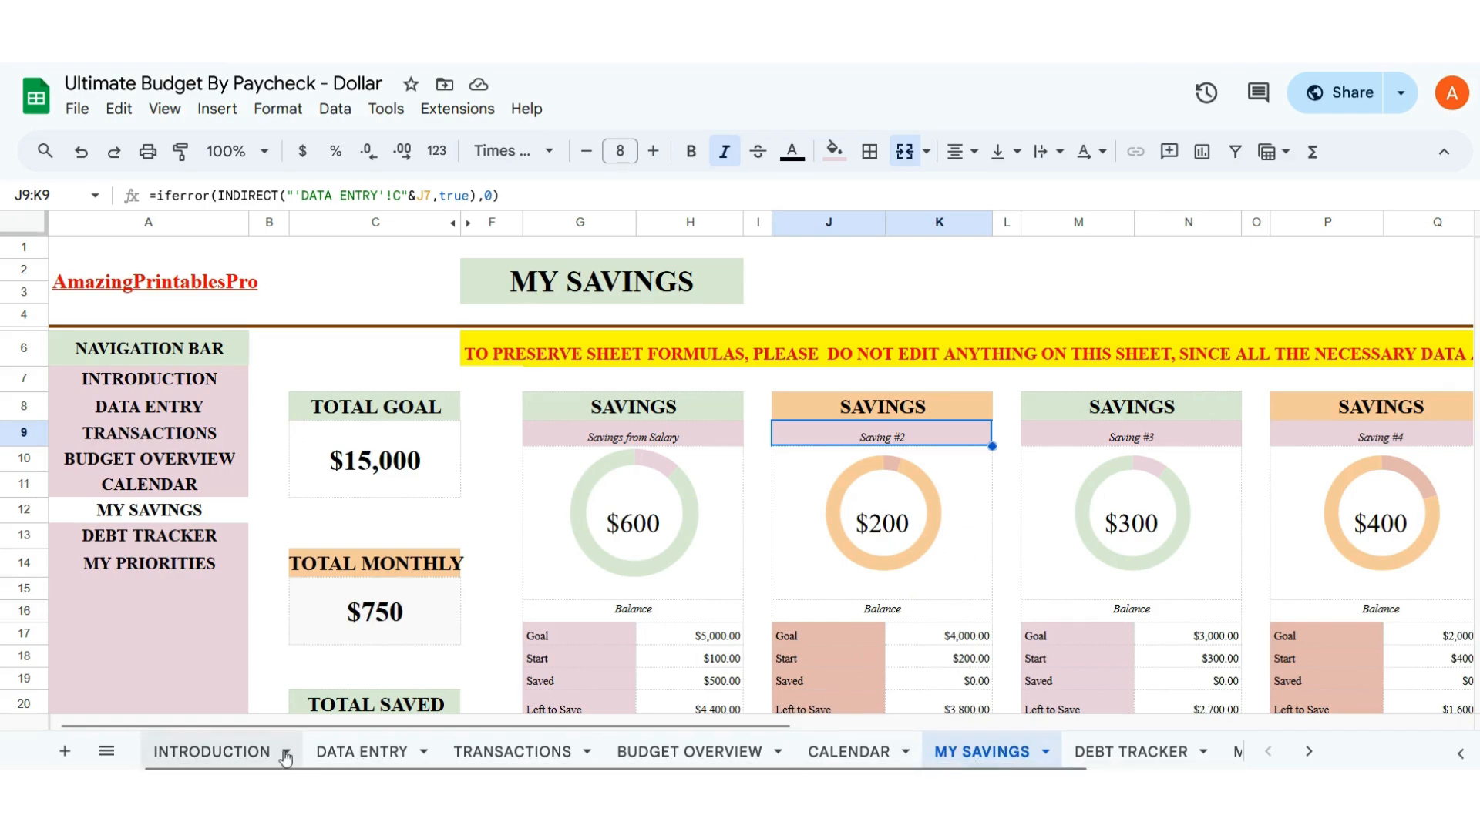
- Read the Debt Tracker explanation on the Introduction sheet and compare it with the year, month and debt tables on the Debt Tracker sheet
{"action": "left_click", "coordinate": [198, 753]}
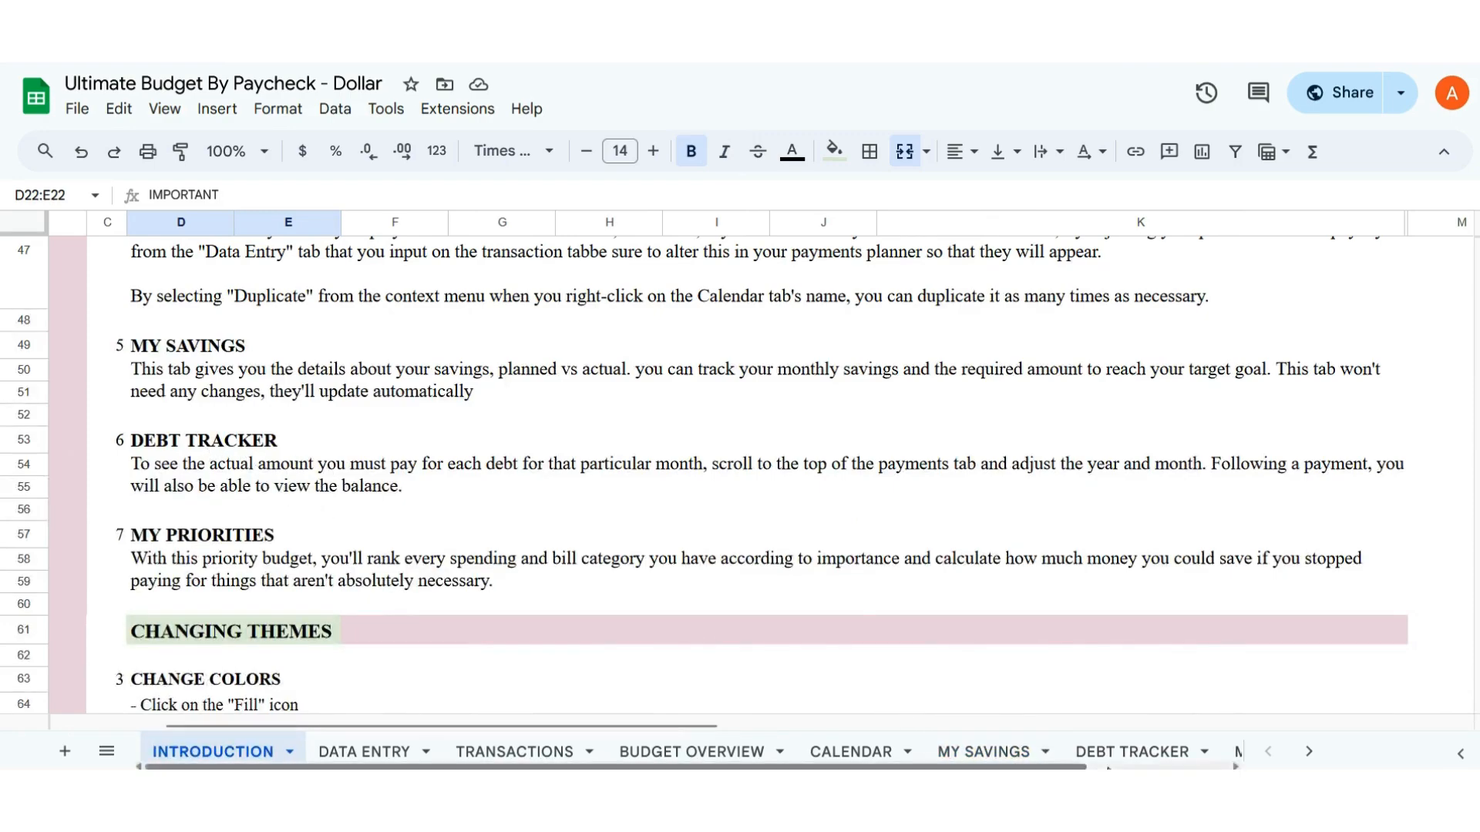
{"action": "left_click", "coordinate": [1131, 752]}
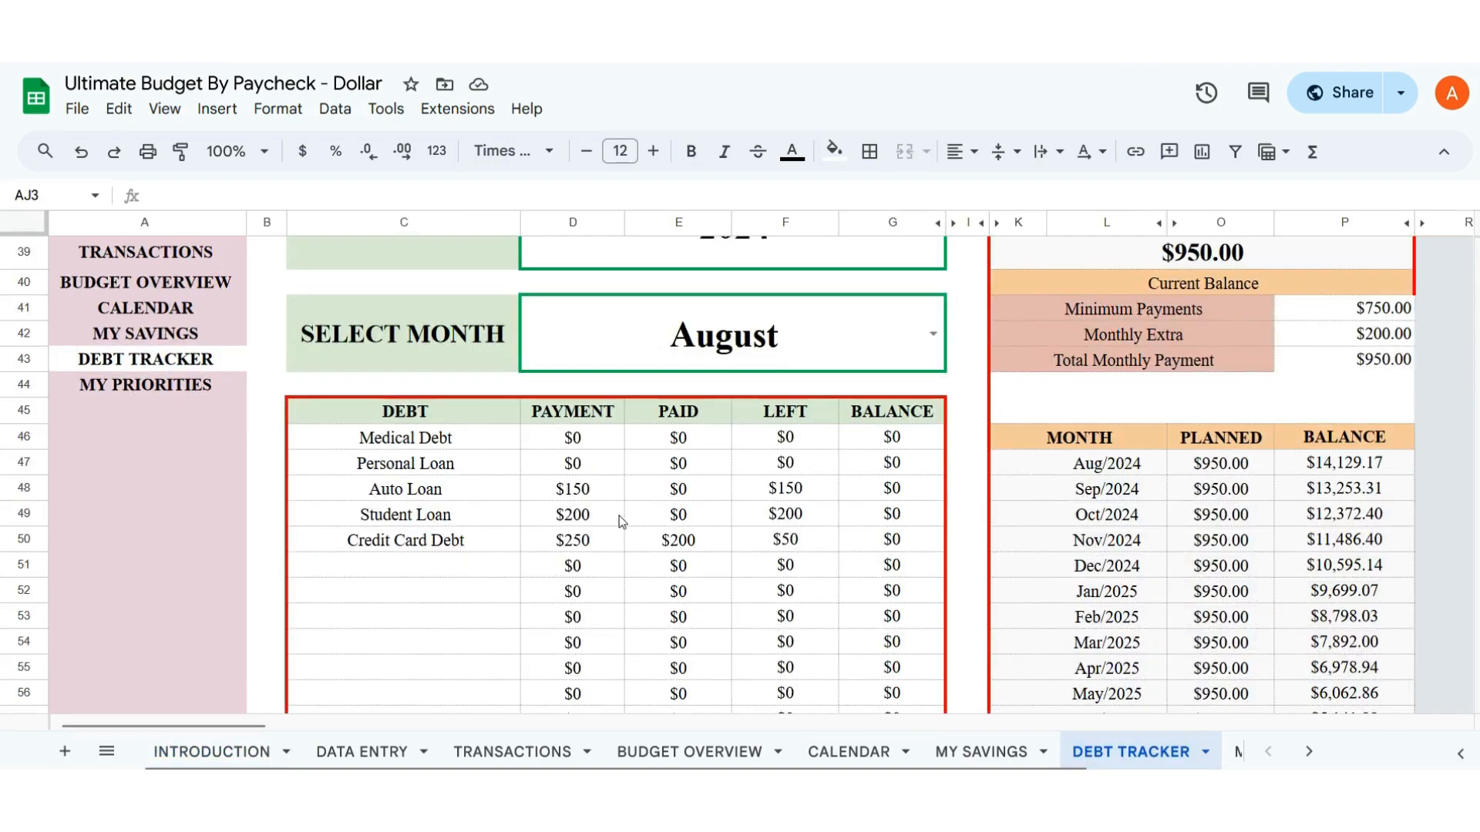
{"action": "left_click", "coordinate": [977, 759]}
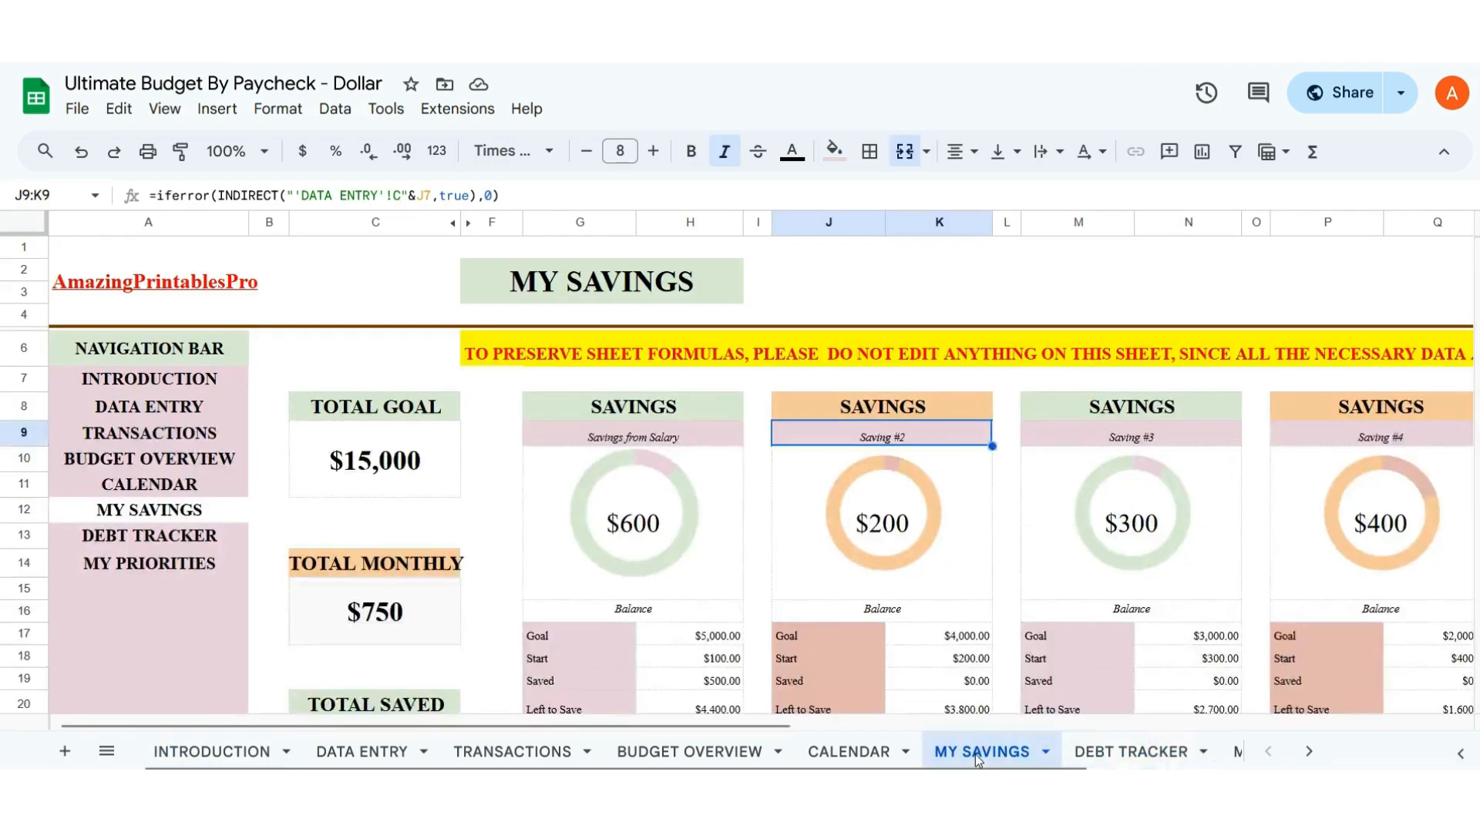
{"action": "left_click", "coordinate": [1123, 759]}
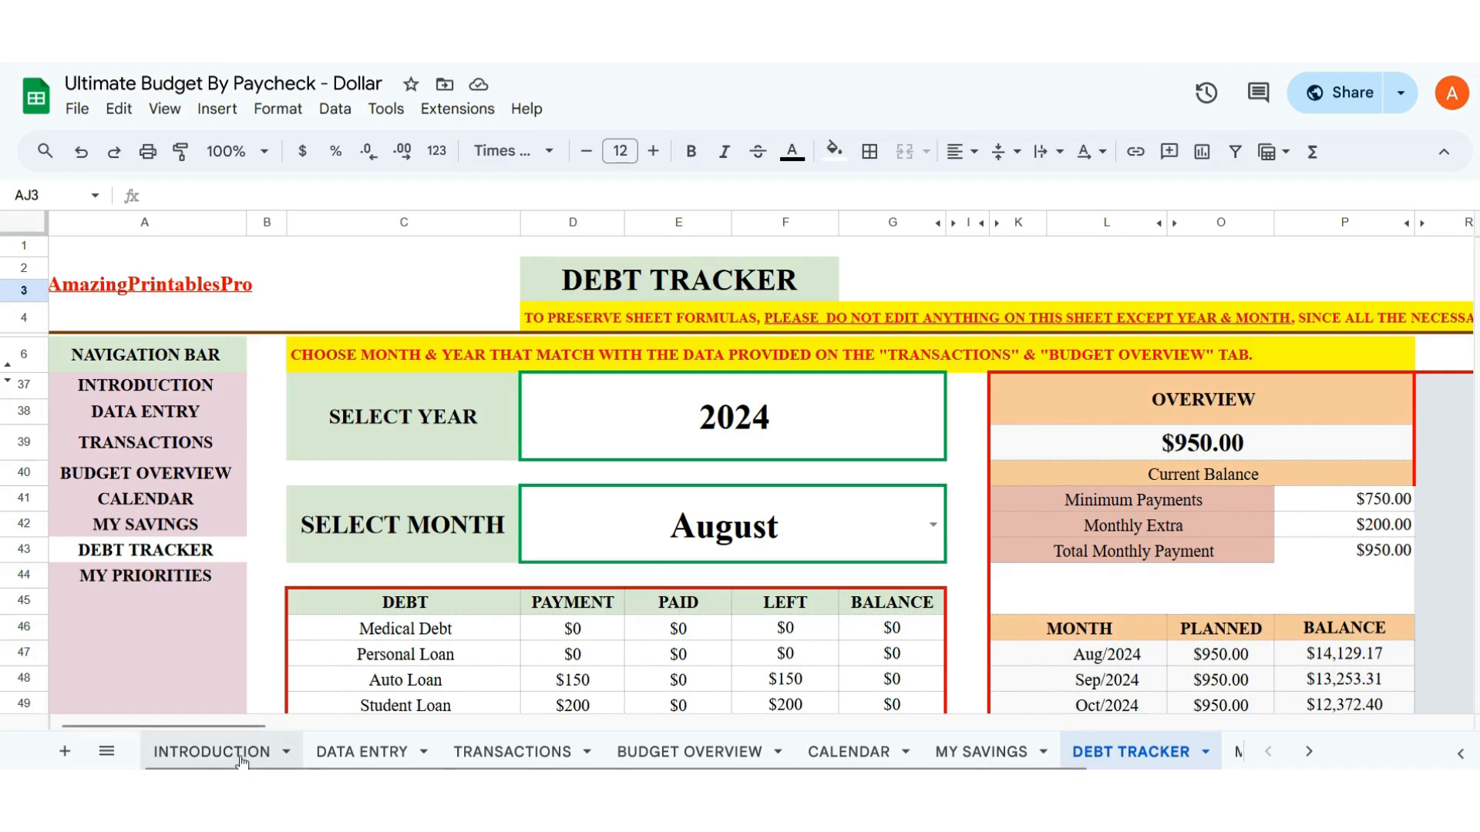
- Read the My Priorities explanation on the Introduction sheet, and examine the priority summary, charts, Bills and Expenses tables on the My Priorities sheet
{"action": "left_click", "coordinate": [267, 740]}
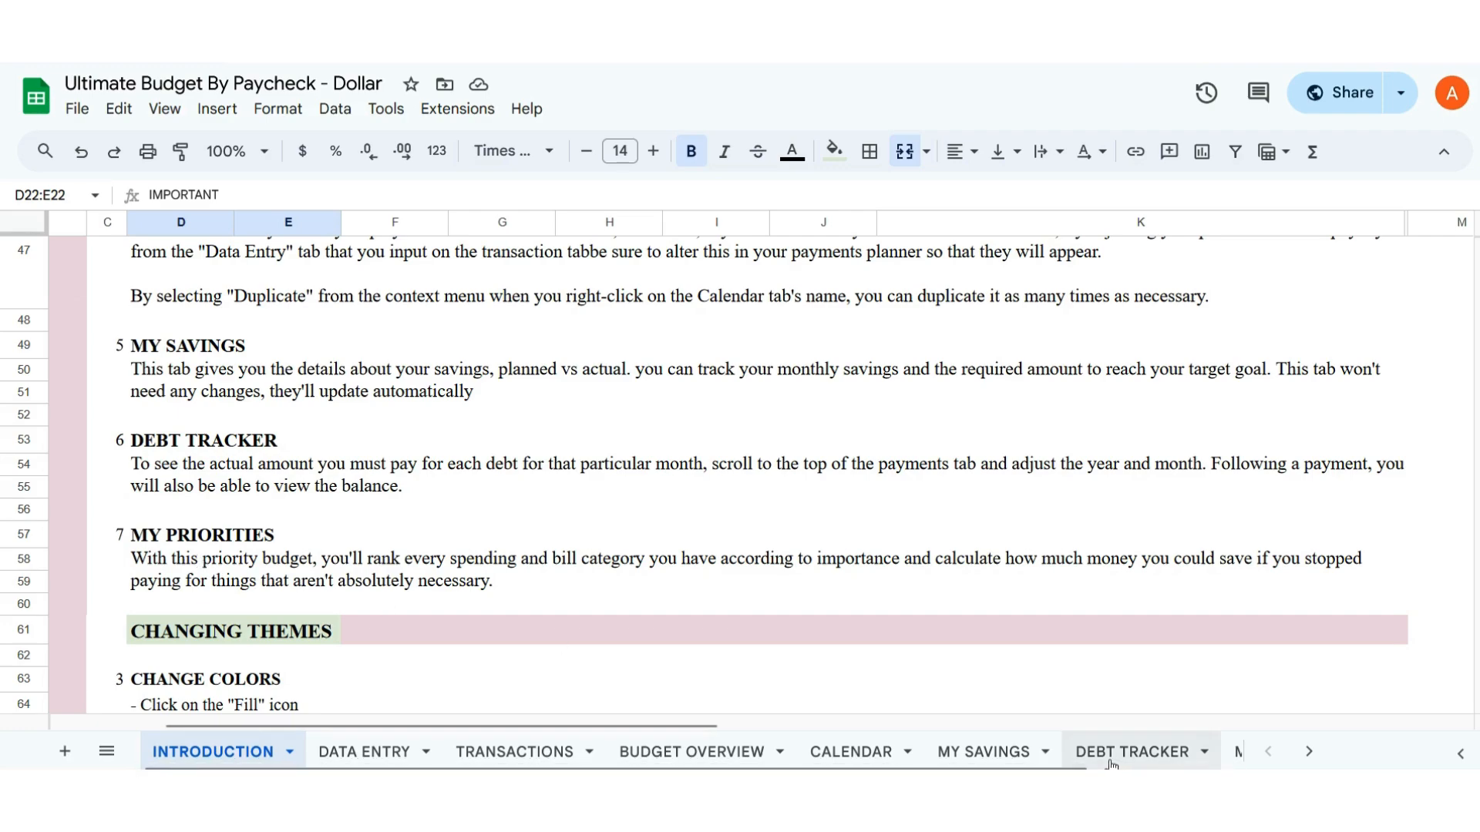
{"action": "scroll", "coordinate": [1156, 755], "scroll_direction": "right", "scroll_amount": 2}
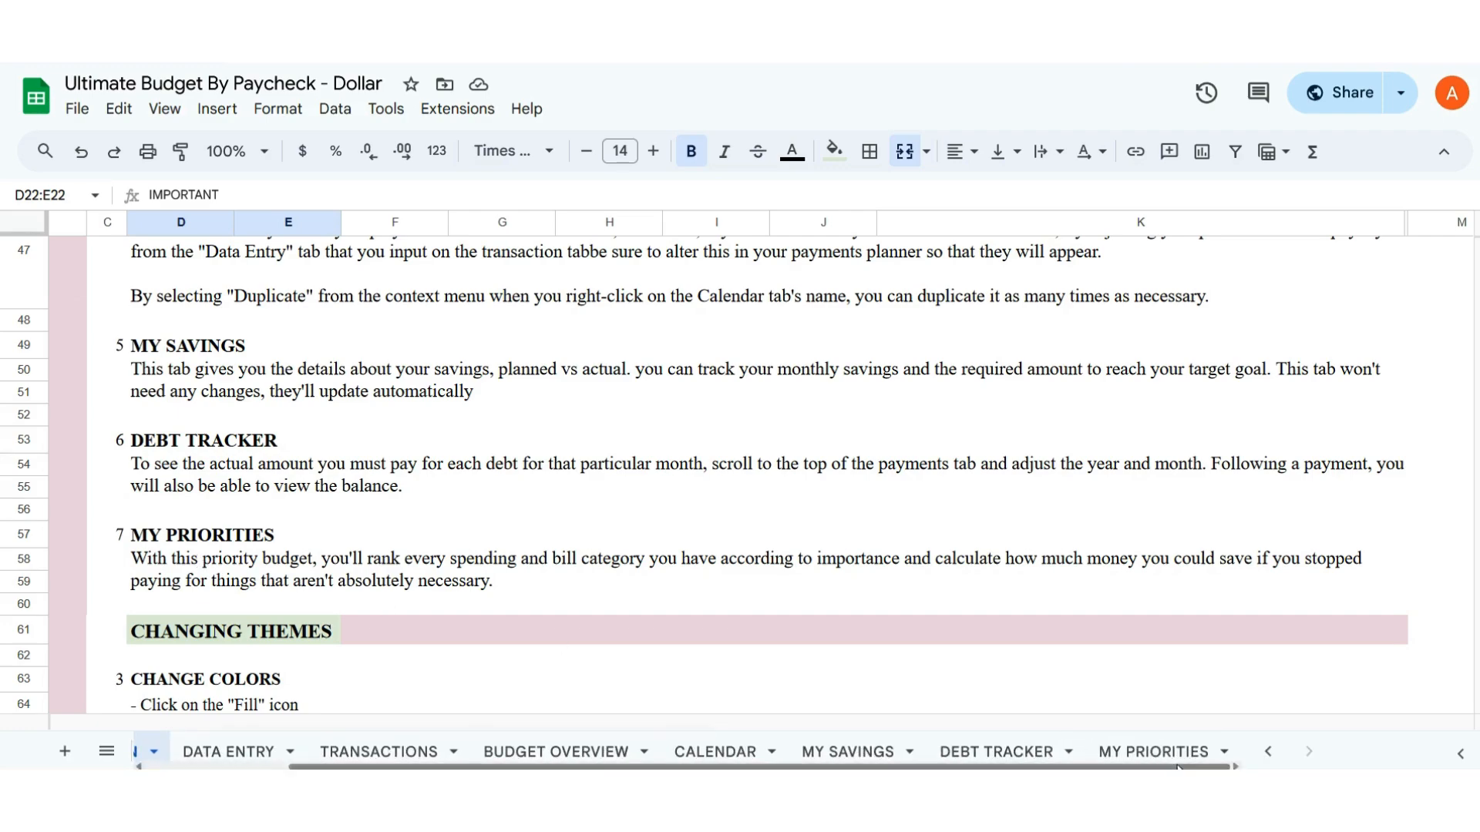
{"action": "left_click", "coordinate": [1165, 760]}
{"action": "scroll", "coordinate": [622, 628], "scroll_direction": "down", "scroll_amount": 3}
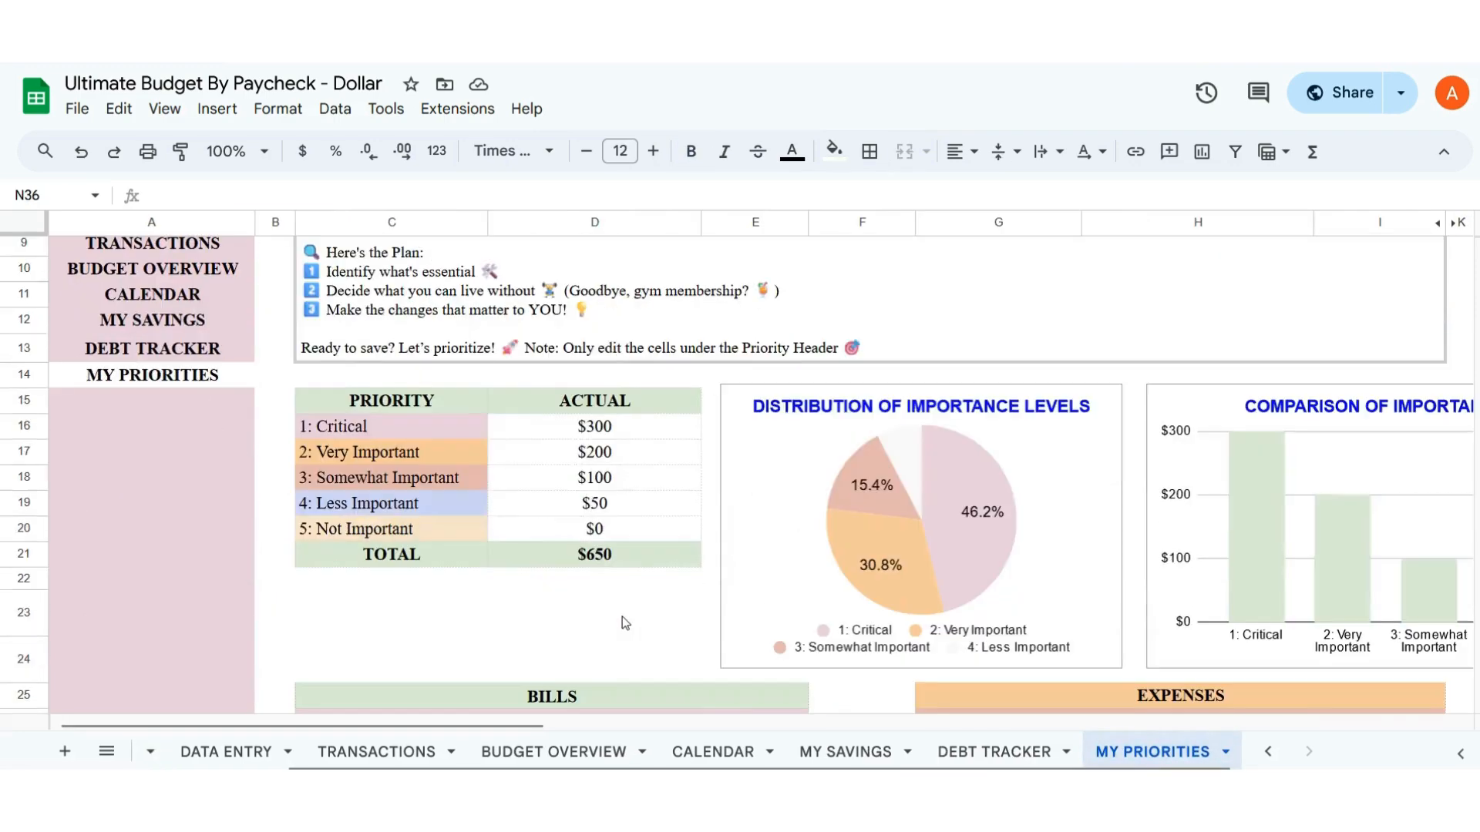
{"action": "scroll", "coordinate": [651, 543], "scroll_direction": "down", "scroll_amount": 4}
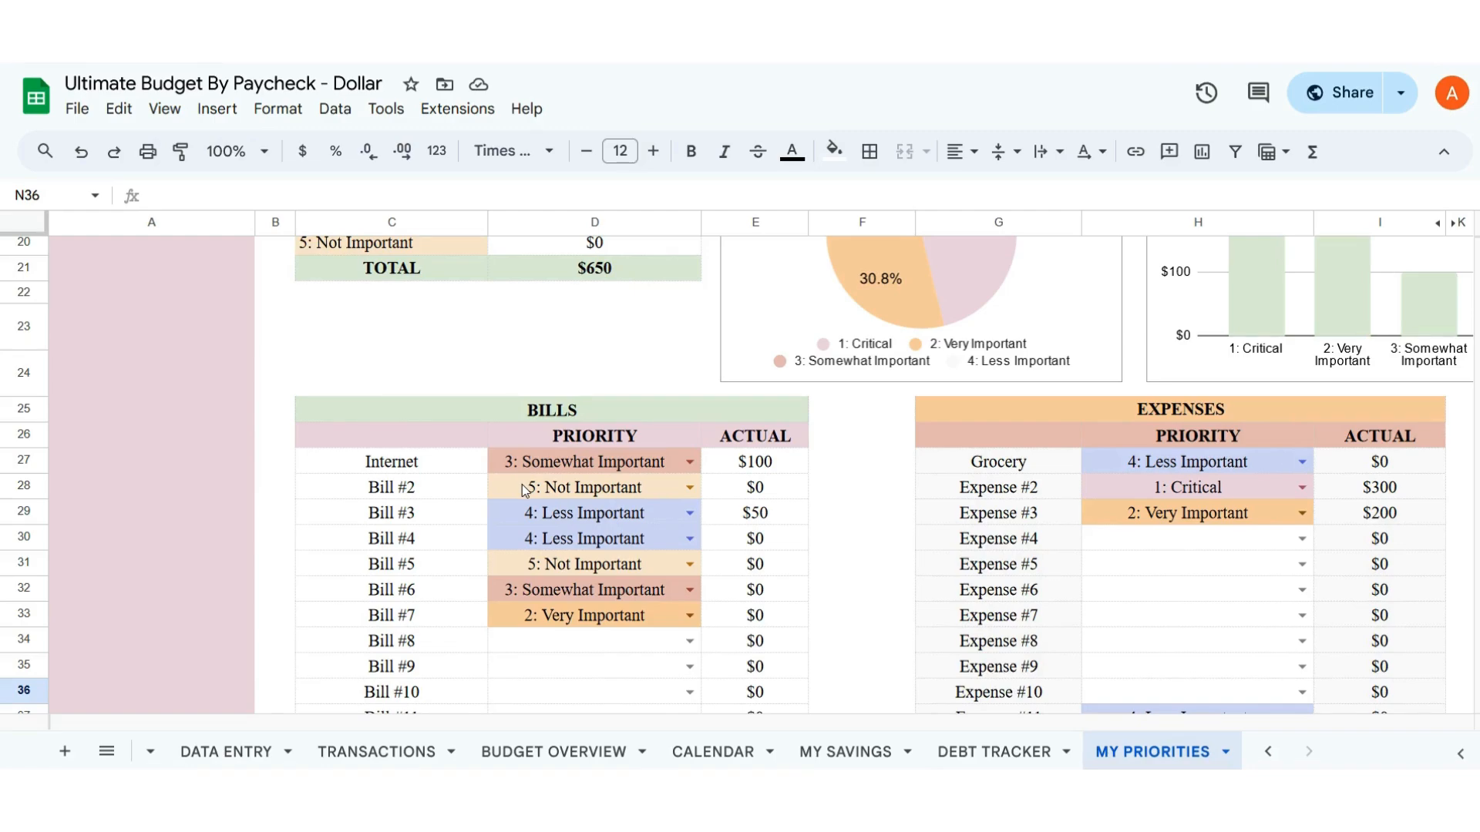
{"action": "scroll", "coordinate": [544, 517], "scroll_direction": "down", "scroll_amount": 10}
{"action": "scroll", "coordinate": [532, 401], "scroll_direction": "up", "scroll_amount": 3}
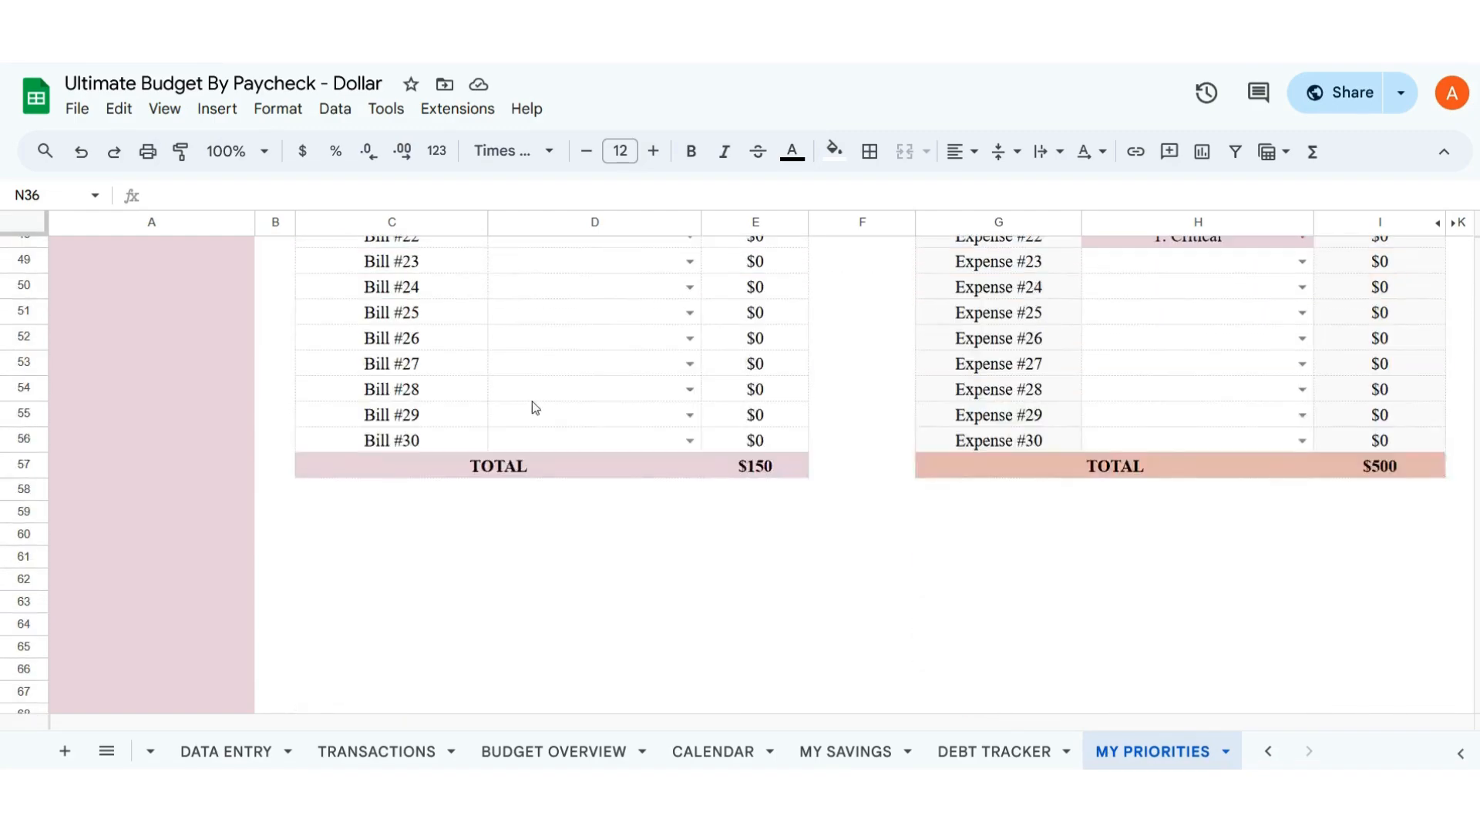
{"action": "scroll", "coordinate": [535, 407], "scroll_direction": "up", "scroll_amount": 3}
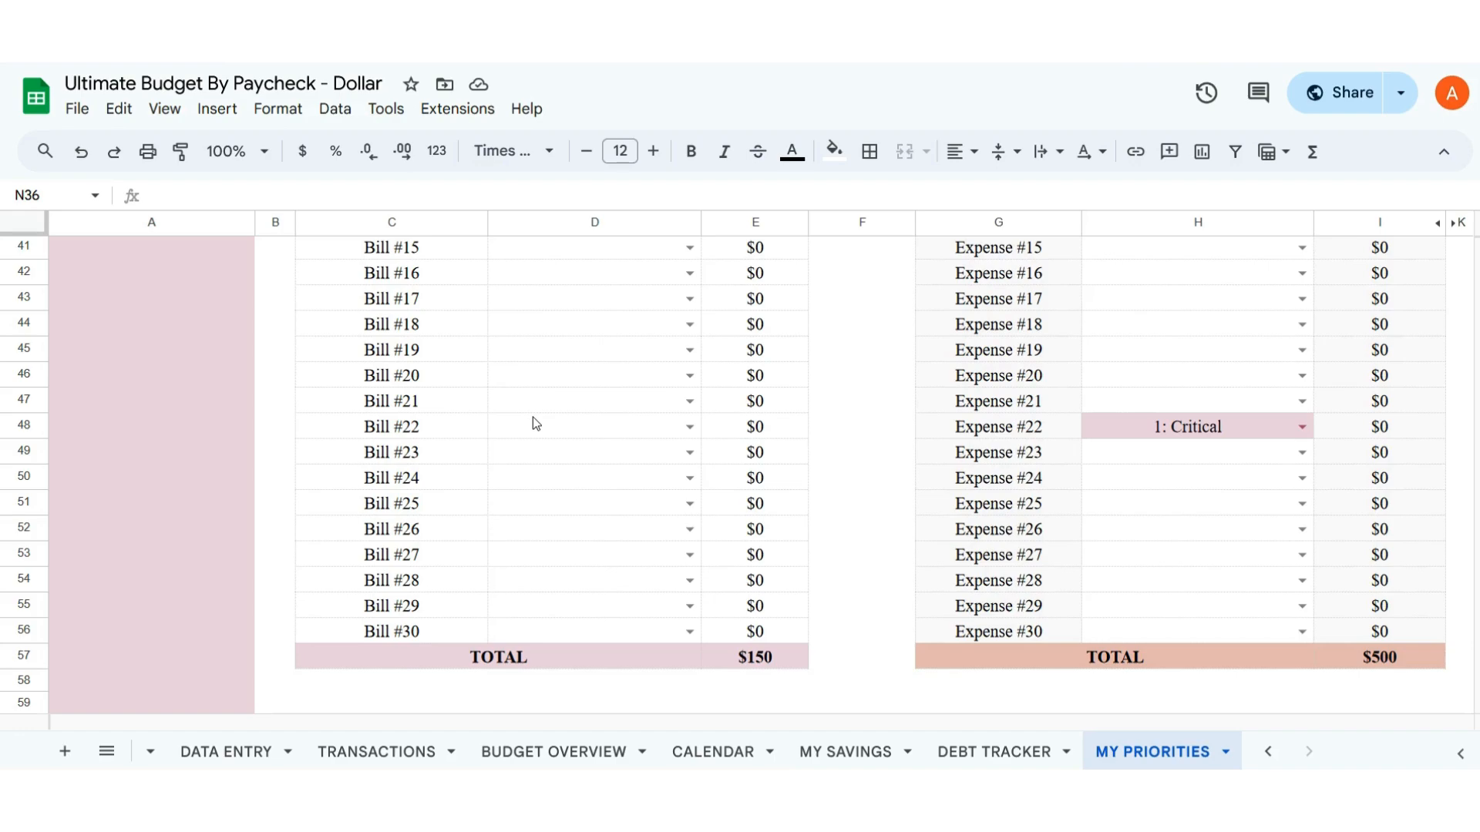
{"action": "scroll", "coordinate": [530, 423], "scroll_direction": "up", "scroll_amount": 7}
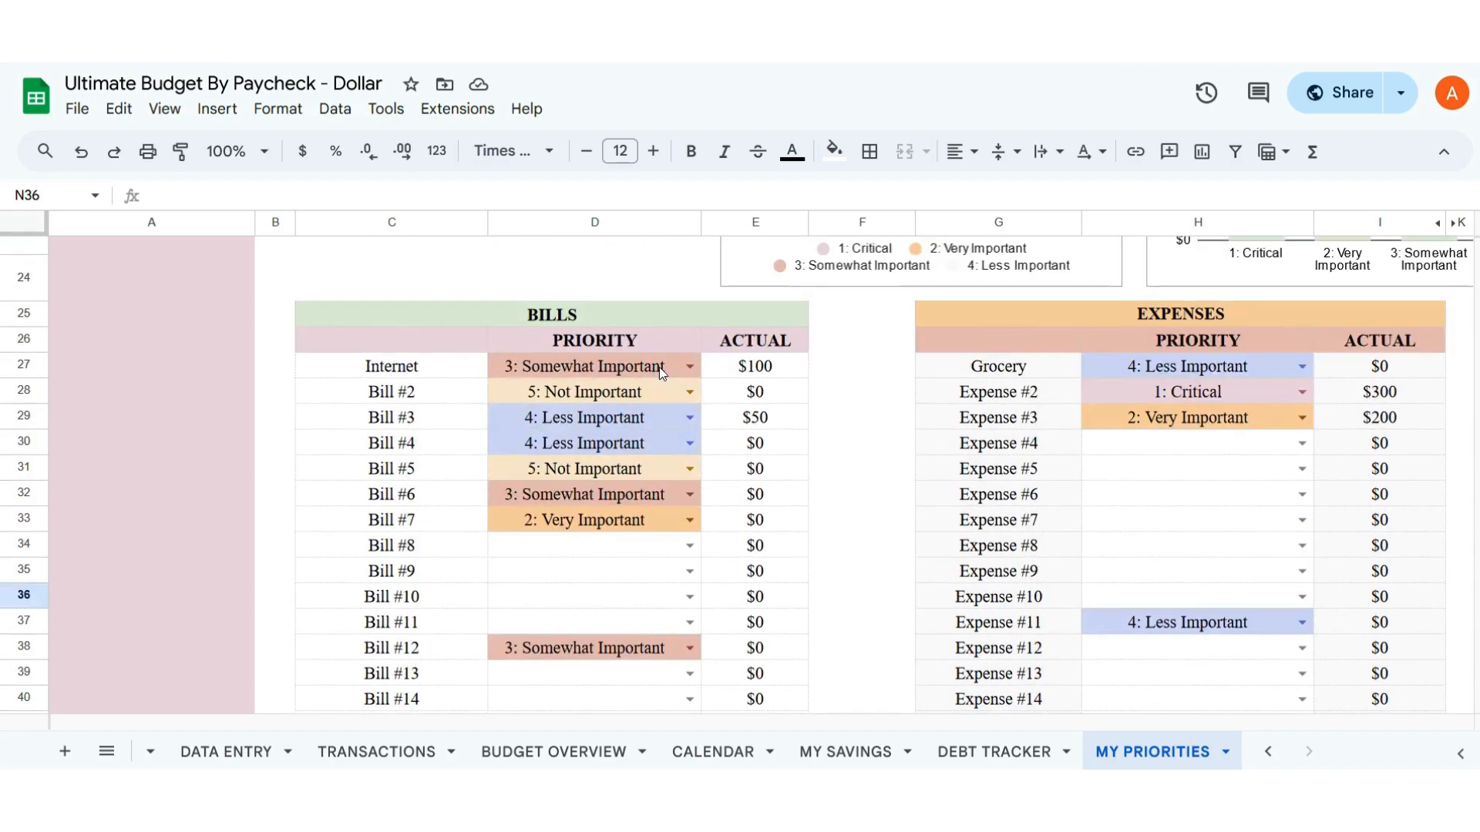
{"action": "scroll", "coordinate": [556, 497], "scroll_direction": "up", "scroll_amount": 4}
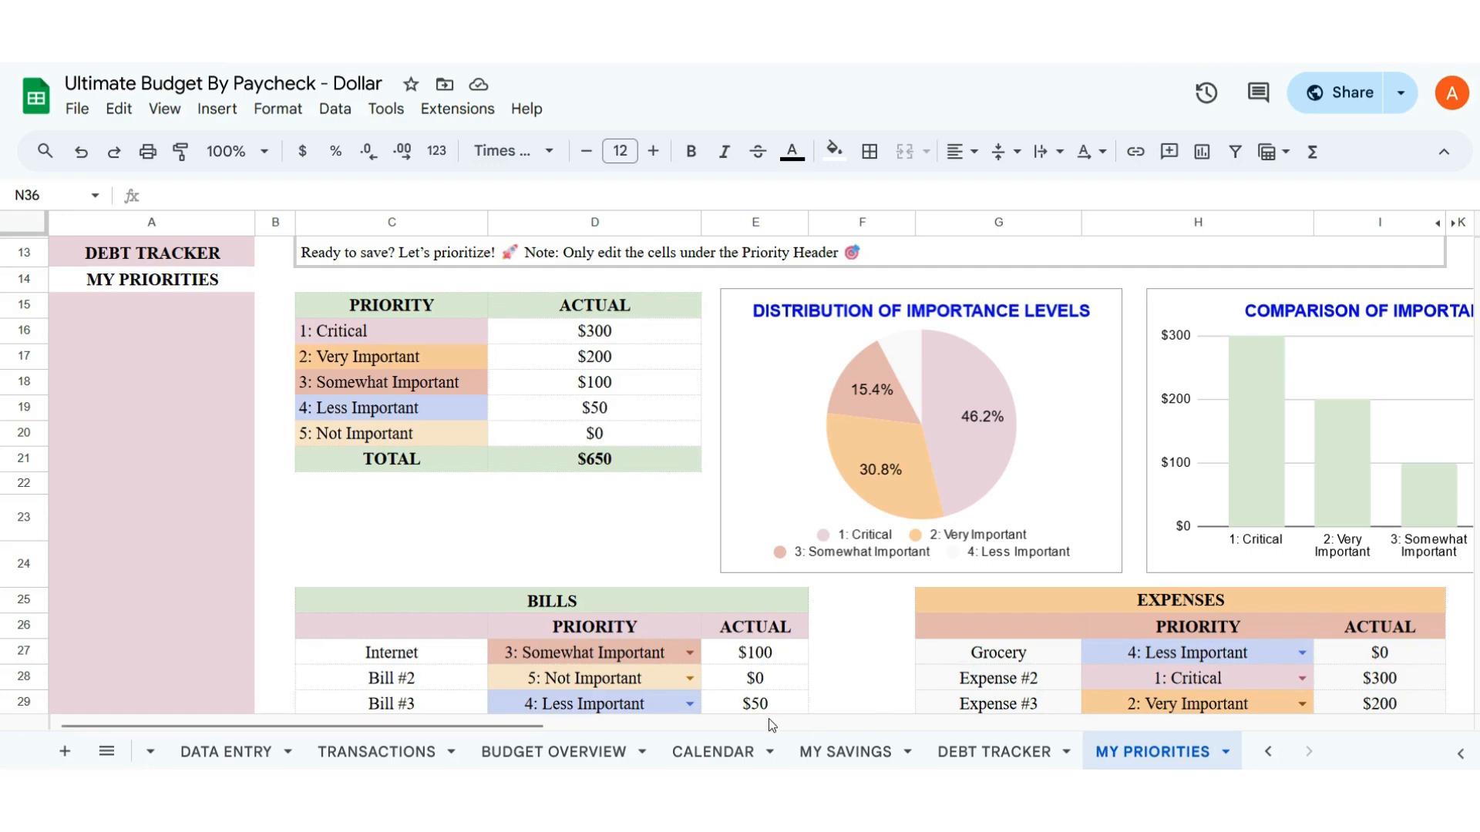
- Return to the Introduction sheet and review its explanations from Calendar to My Priorities
{"action": "left_click", "coordinate": [234, 757]}
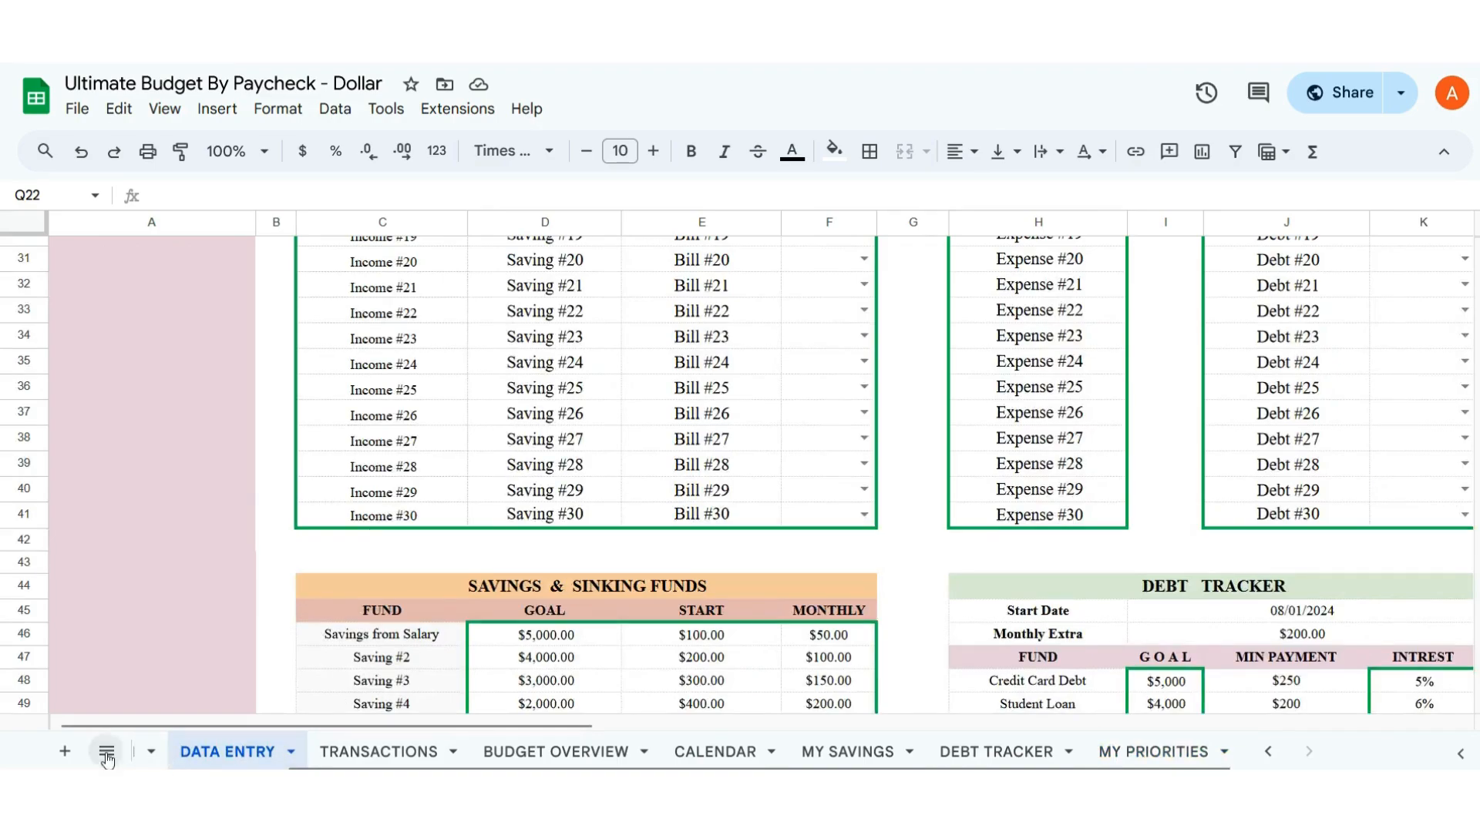
{"action": "left_click", "coordinate": [145, 753]}
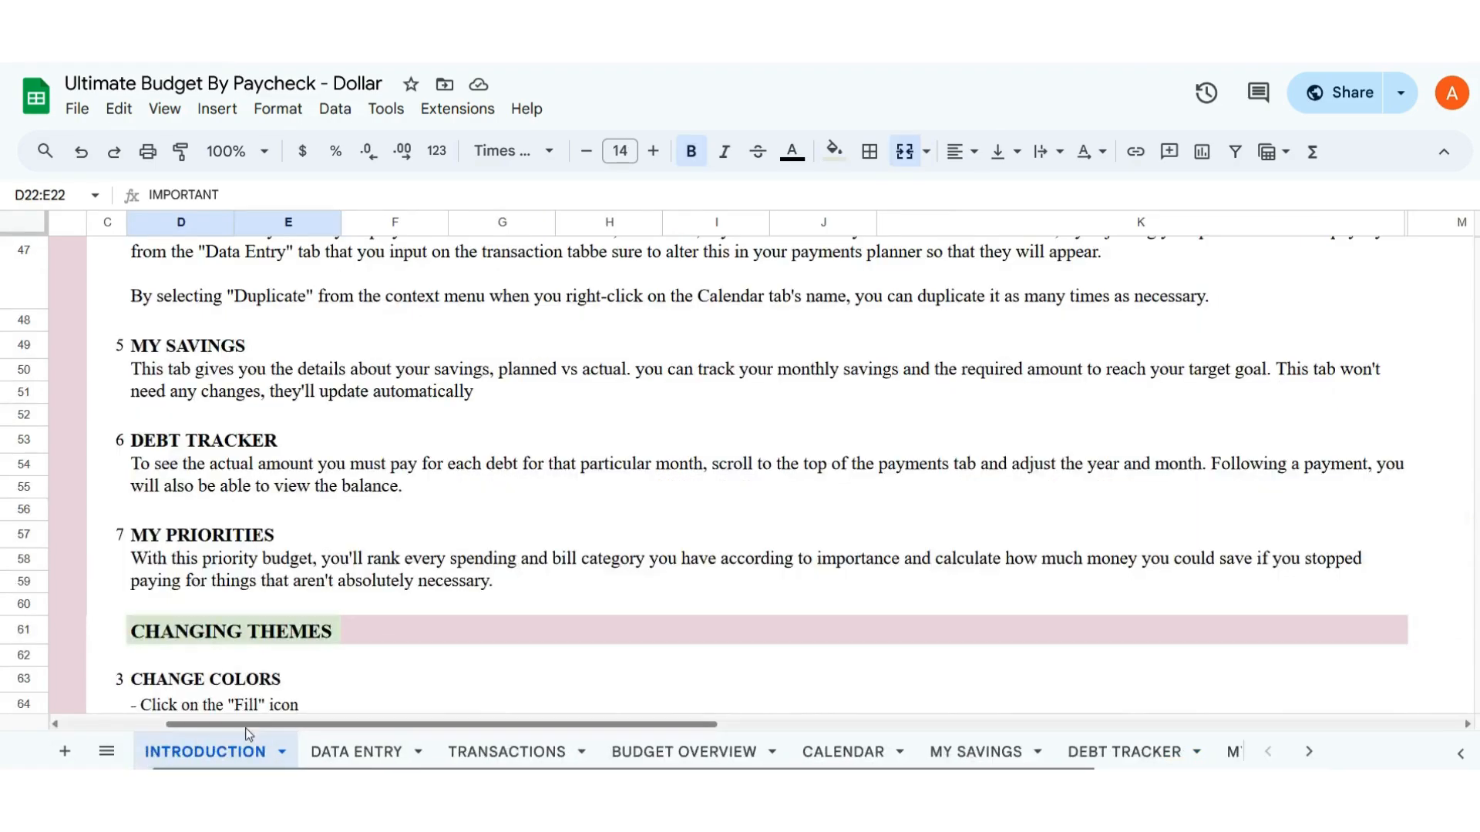
{"action": "scroll", "coordinate": [424, 527], "scroll_direction": "down", "scroll_amount": 4}
{"action": "scroll", "coordinate": [262, 443], "scroll_direction": "up", "scroll_amount": 3}
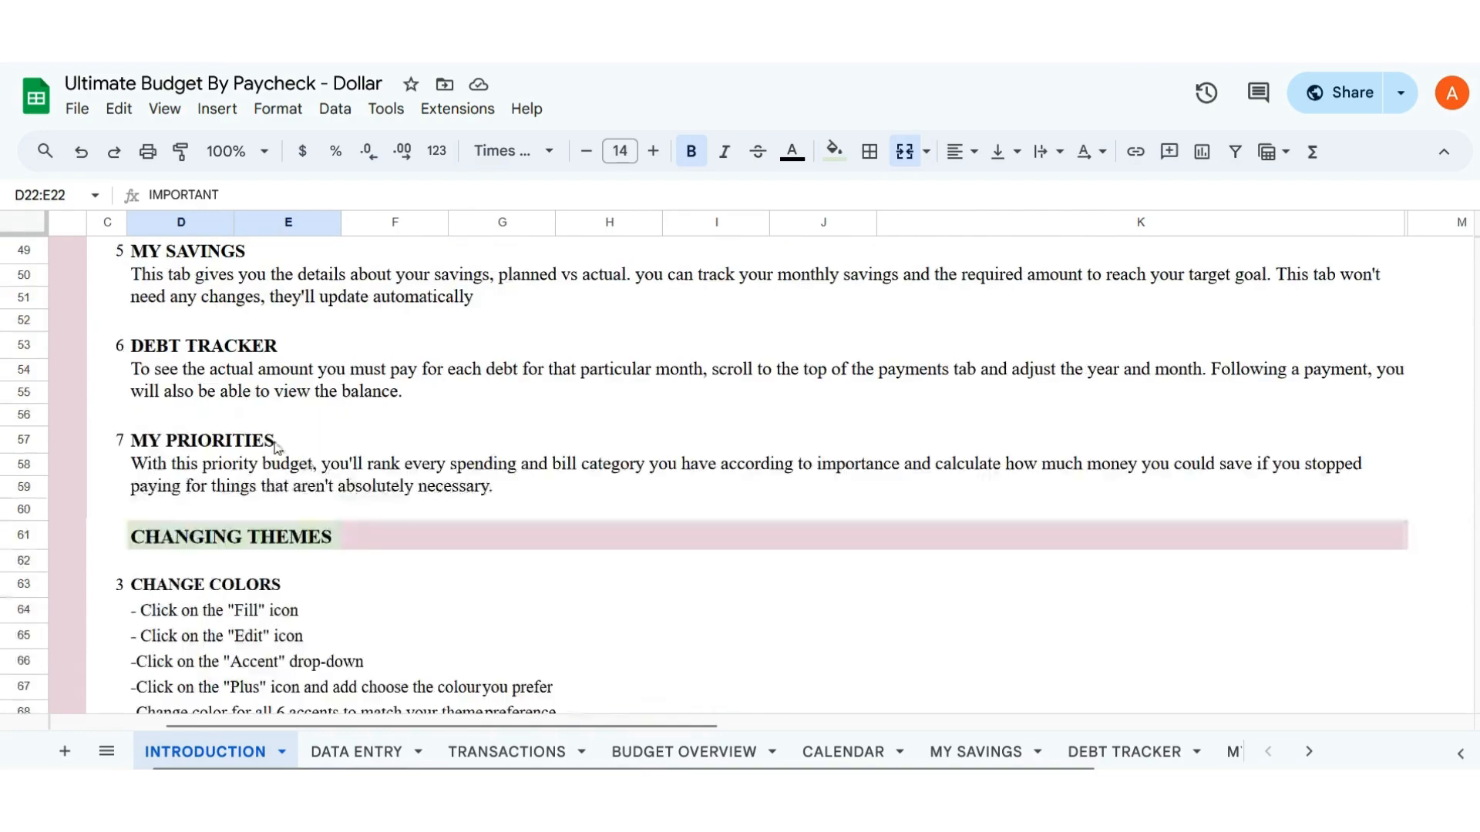
{"action": "scroll", "coordinate": [379, 491], "scroll_direction": "up", "scroll_amount": 3}
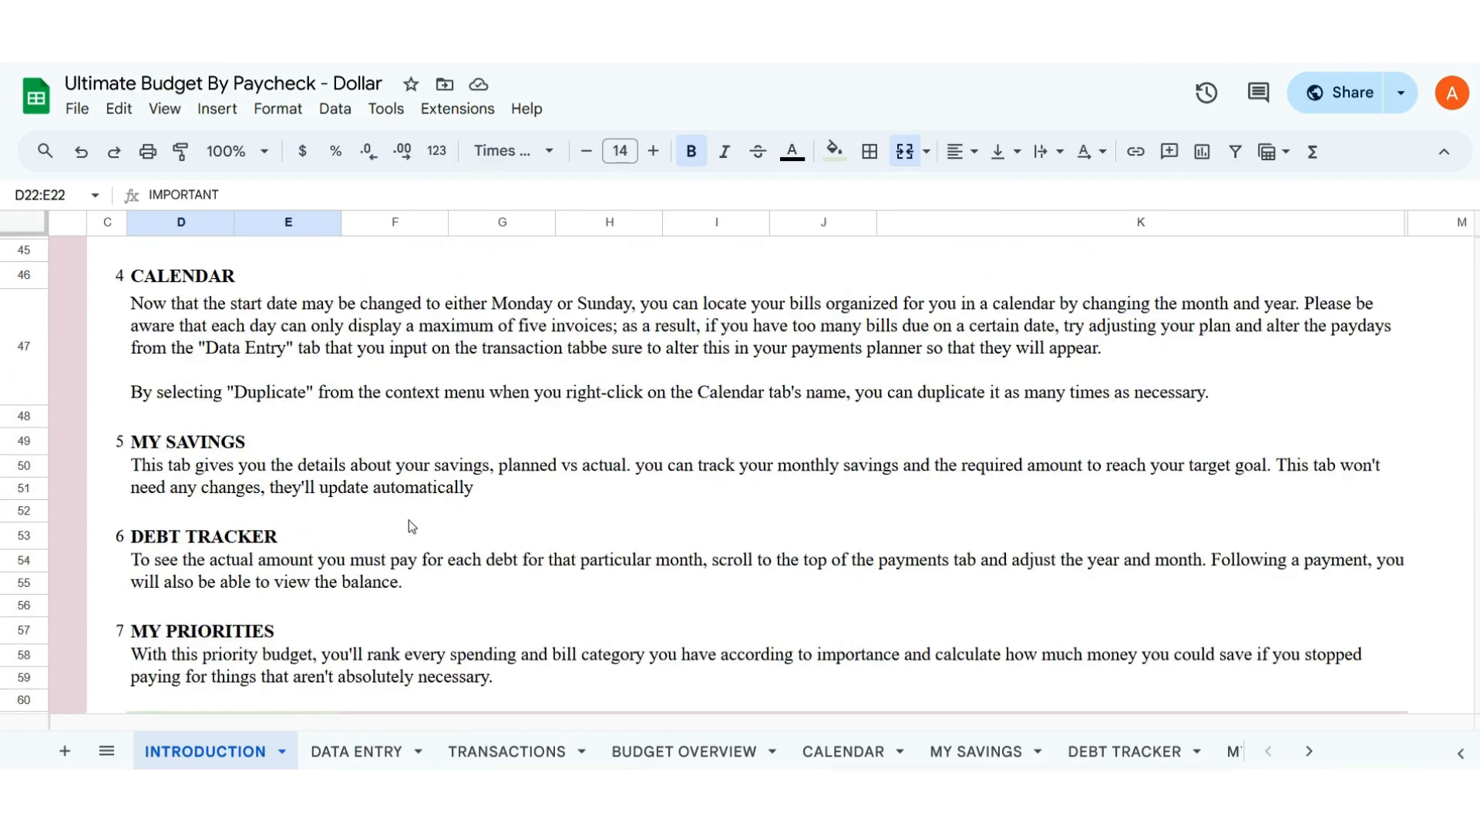
- Read the Changing Themes section on the Introduction sheet, including the illustrated instructions for changing the accent colors
{"action": "scroll", "coordinate": [369, 524], "scroll_direction": "down", "scroll_amount": 5}
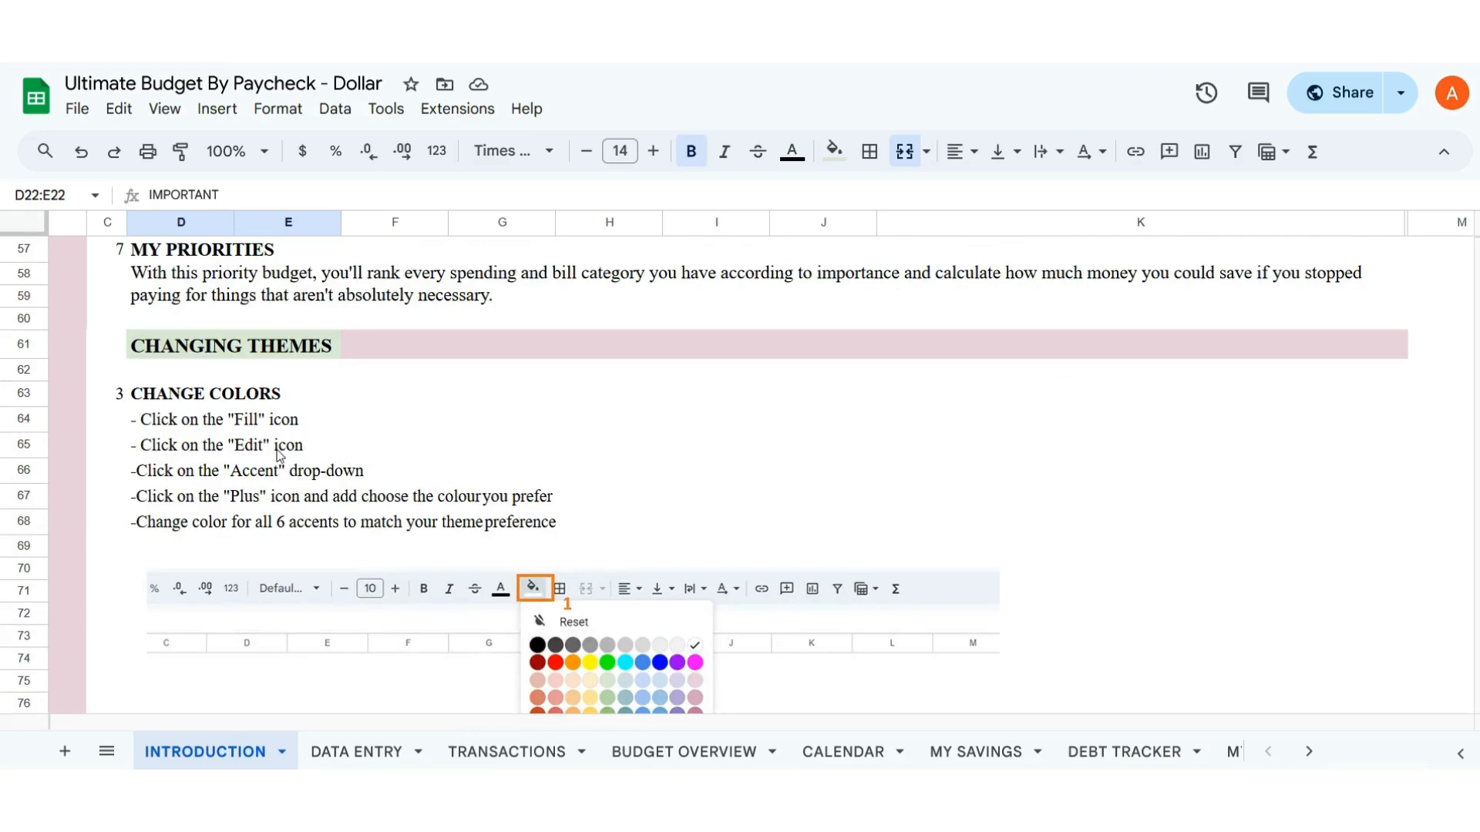
{"action": "scroll", "coordinate": [279, 457], "scroll_direction": "down", "scroll_amount": 3}
{"action": "scroll", "coordinate": [279, 456], "scroll_direction": "down", "scroll_amount": 7}
{"action": "scroll", "coordinate": [285, 478], "scroll_direction": "down", "scroll_amount": 10}
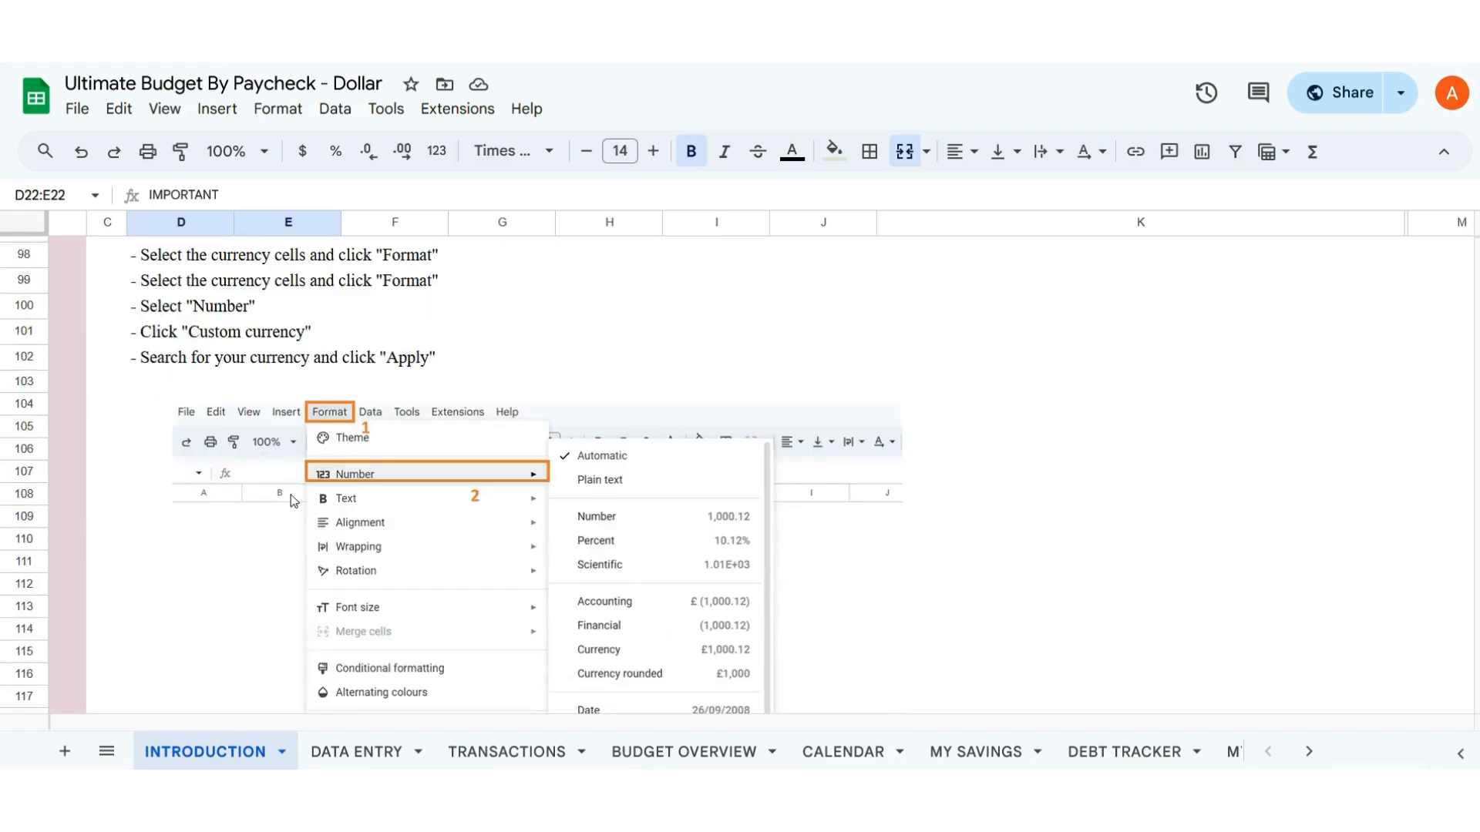
{"action": "scroll", "coordinate": [300, 517], "scroll_direction": "up", "scroll_amount": 20}
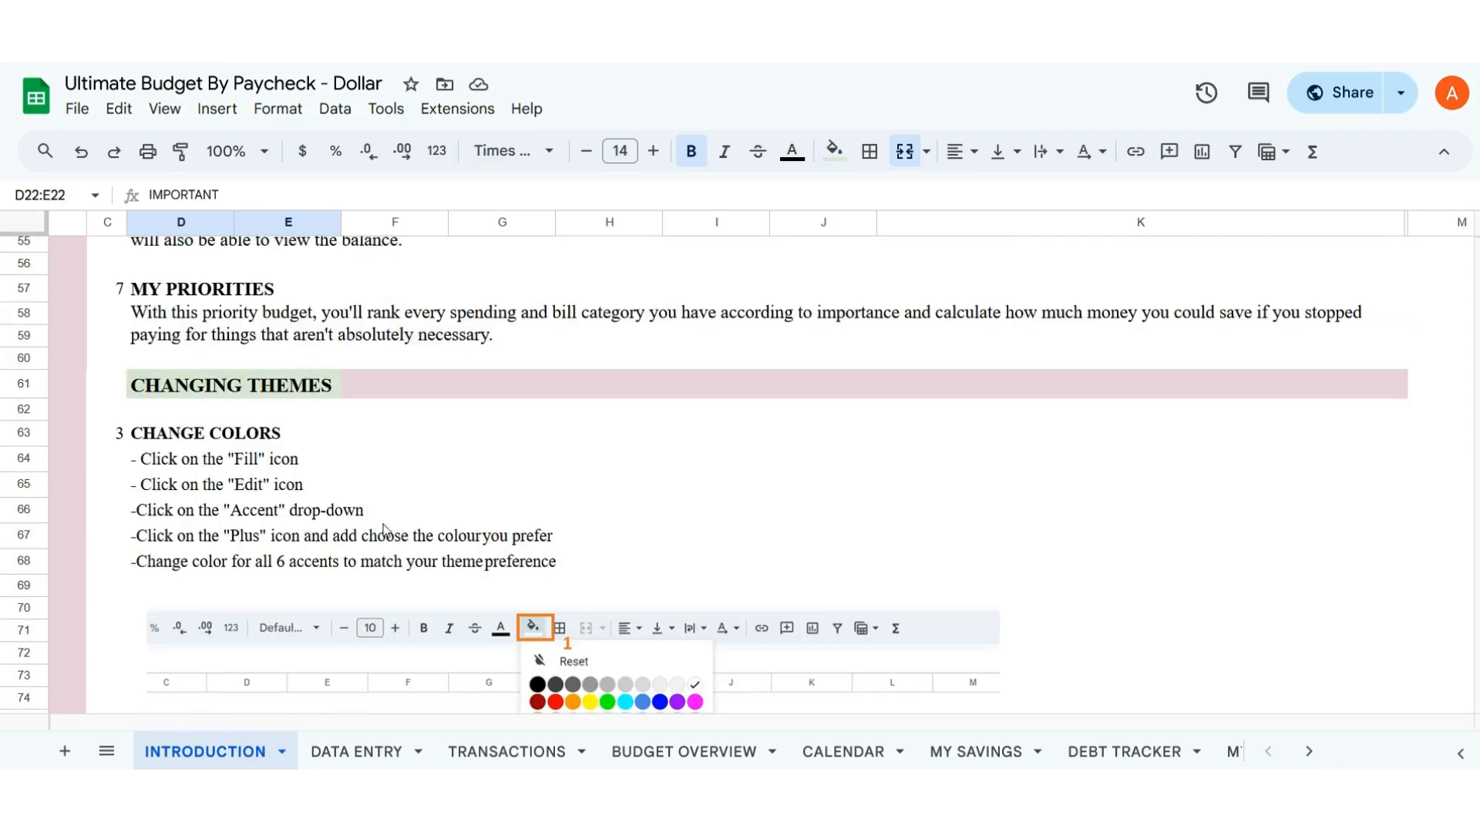
{"action": "scroll", "coordinate": [507, 616], "scroll_direction": "down", "scroll_amount": 4}
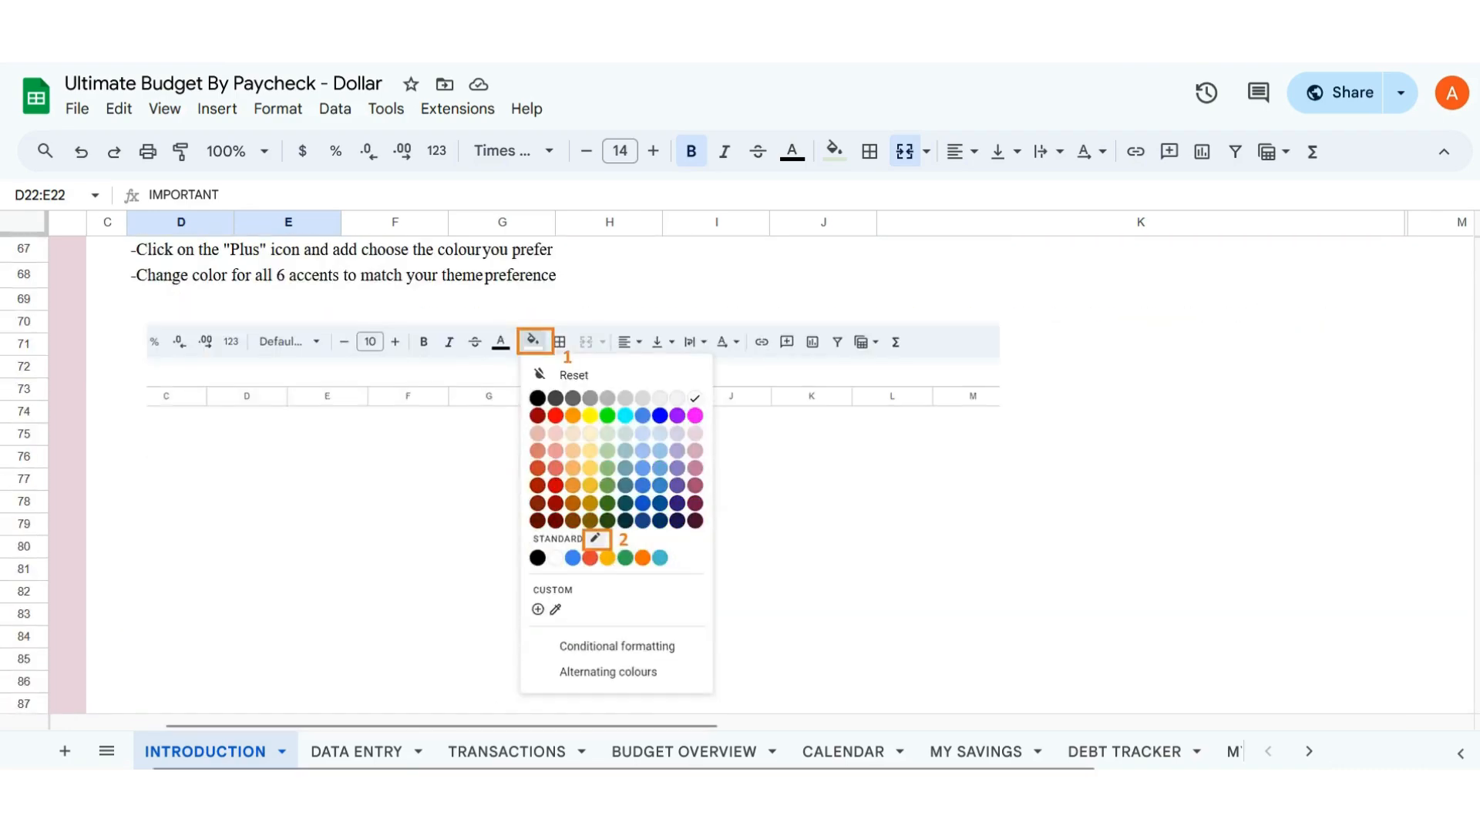
{"action": "left_click", "coordinate": [383, 756]}
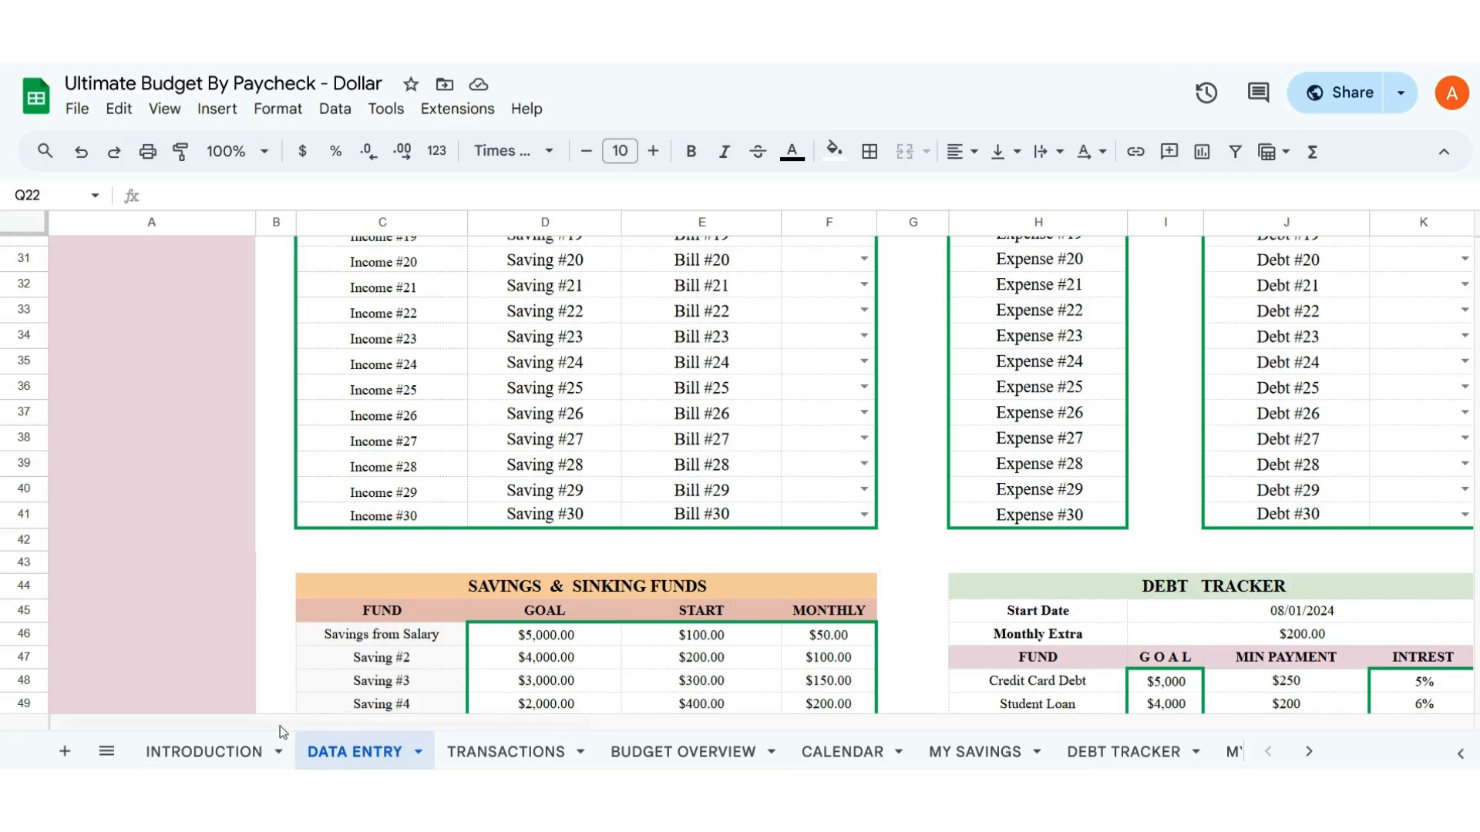
{"action": "left_click", "coordinate": [237, 753]}
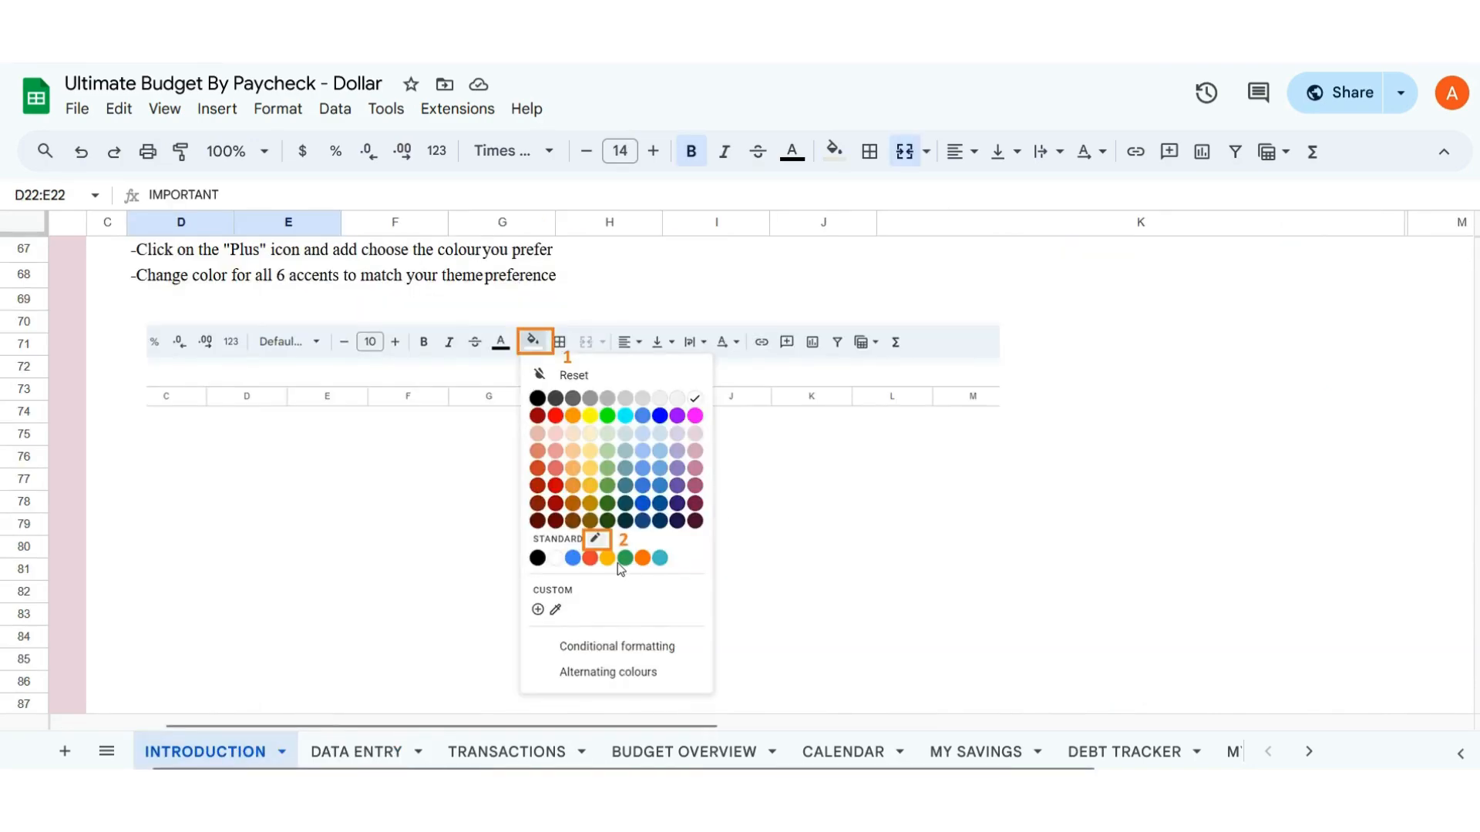
{"action": "scroll", "coordinate": [606, 565], "scroll_direction": "down", "scroll_amount": 3}
{"action": "scroll", "coordinate": [594, 566], "scroll_direction": "up", "scroll_amount": 3}
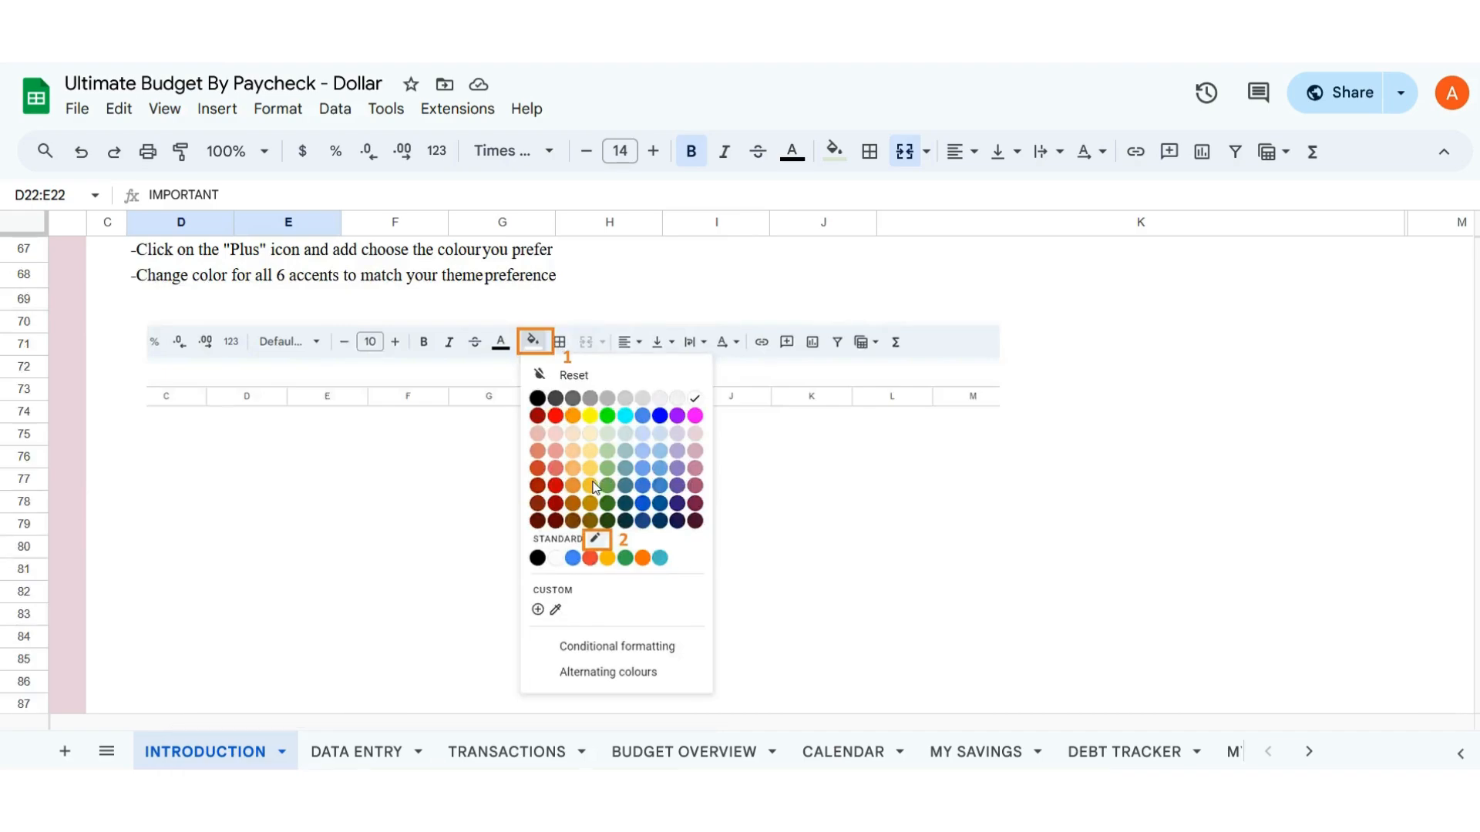
- Read the Selecting Your Currency instructions and the closing compatibility and copyright notes on the Introduction sheet
{"action": "scroll", "coordinate": [595, 487], "scroll_direction": "down", "scroll_amount": 10}
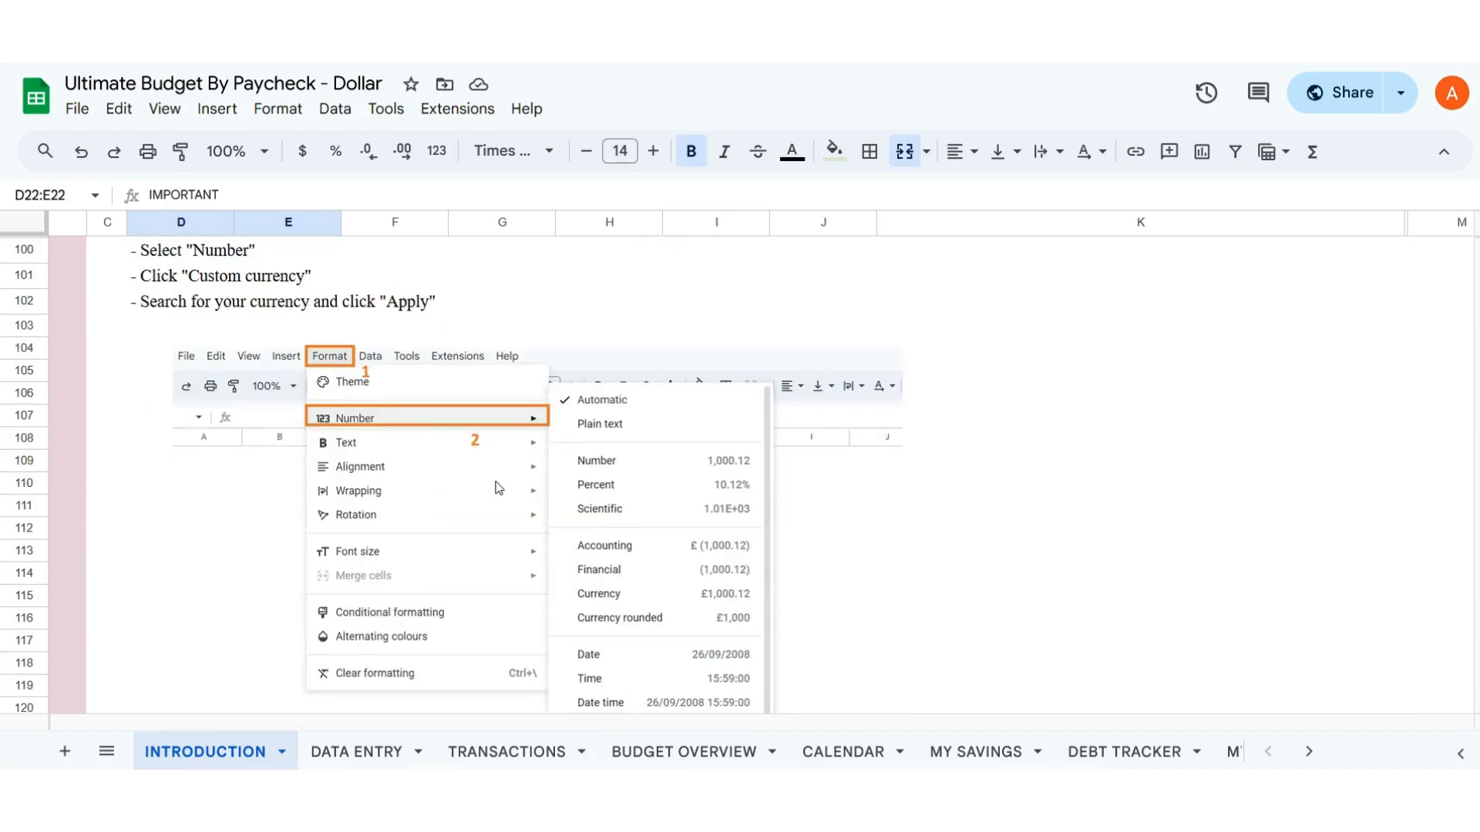
{"action": "scroll", "coordinate": [335, 479], "scroll_direction": "up", "scroll_amount": 4}
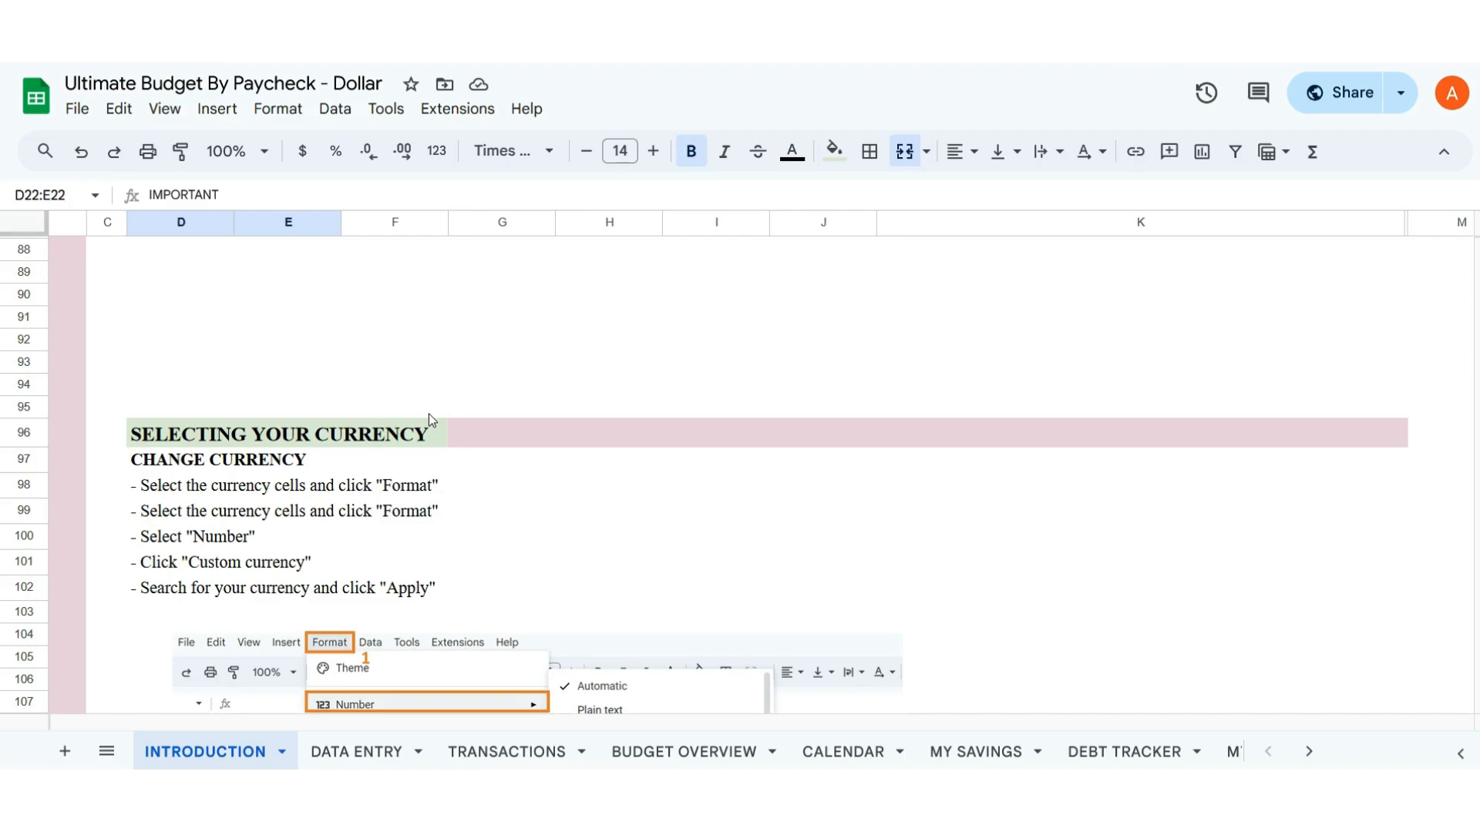
{"action": "scroll", "coordinate": [417, 616], "scroll_direction": "down", "scroll_amount": 3}
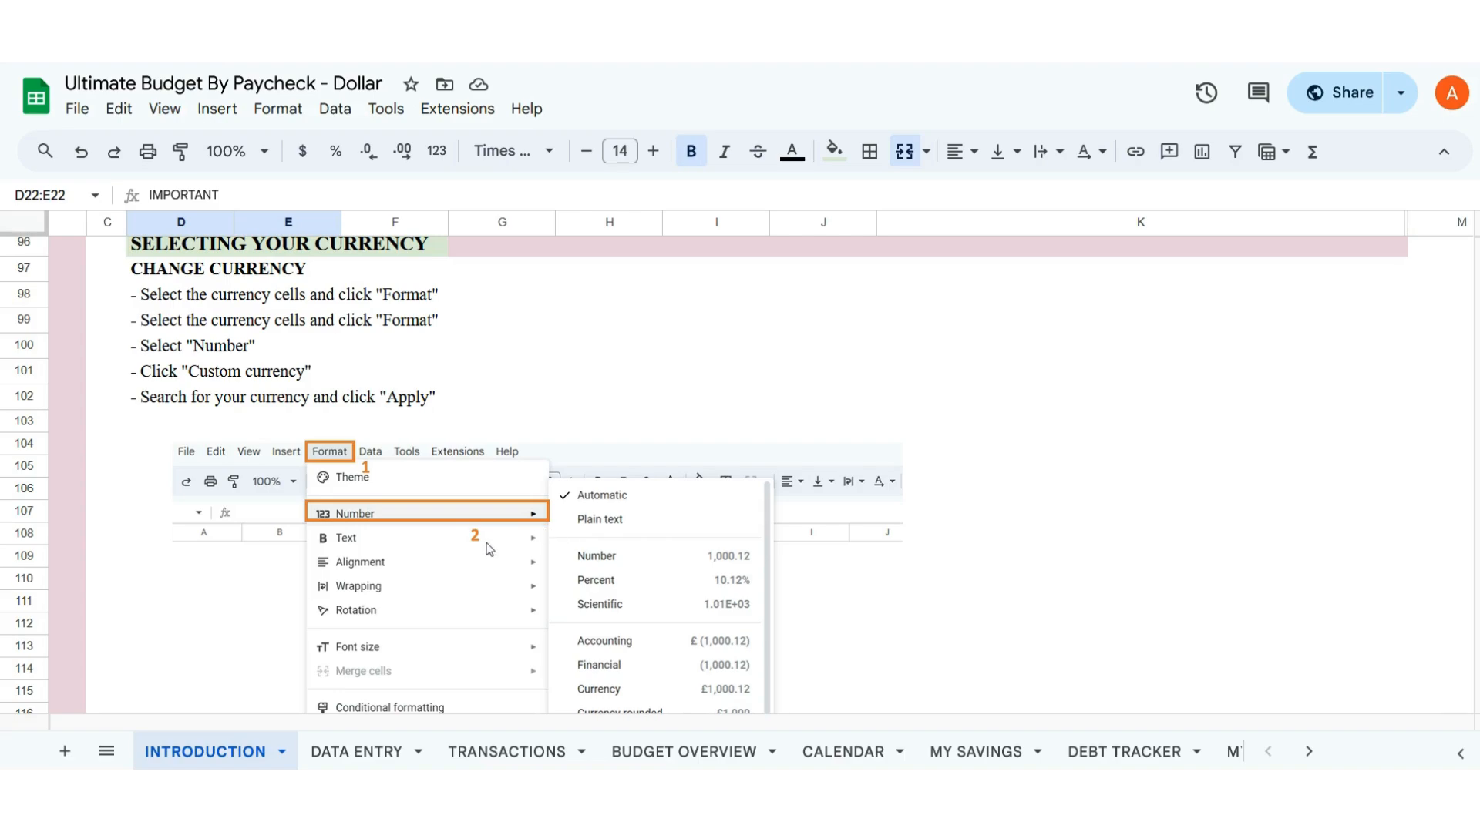
{"action": "scroll", "coordinate": [493, 544], "scroll_direction": "down", "scroll_amount": 5}
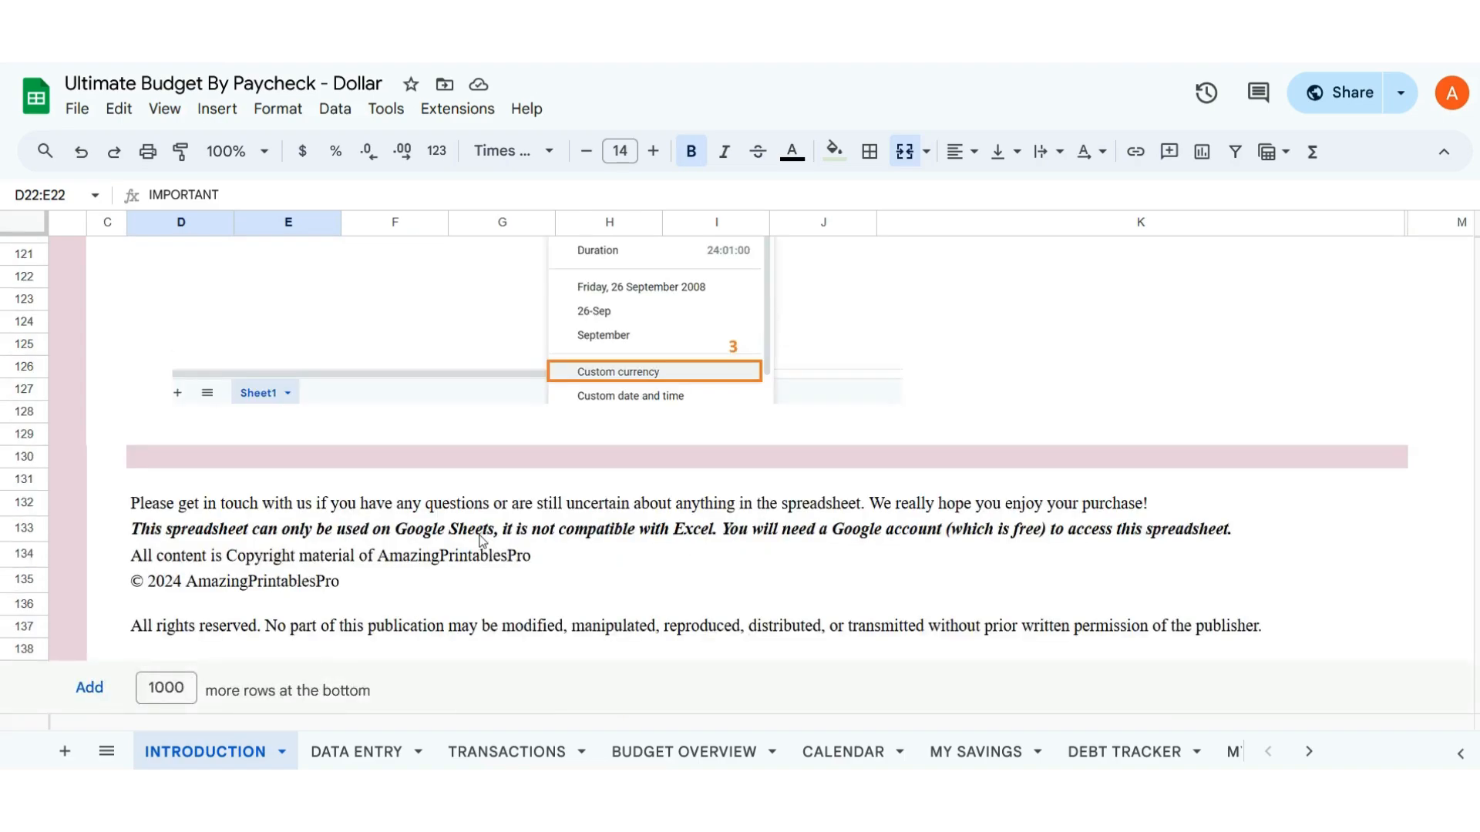
- Inspect the Income heading and the Monthly Salary entry in C12 on the Data Entry sheet, and look through the green-bordered category lists
{"action": "left_click", "coordinate": [352, 754]}
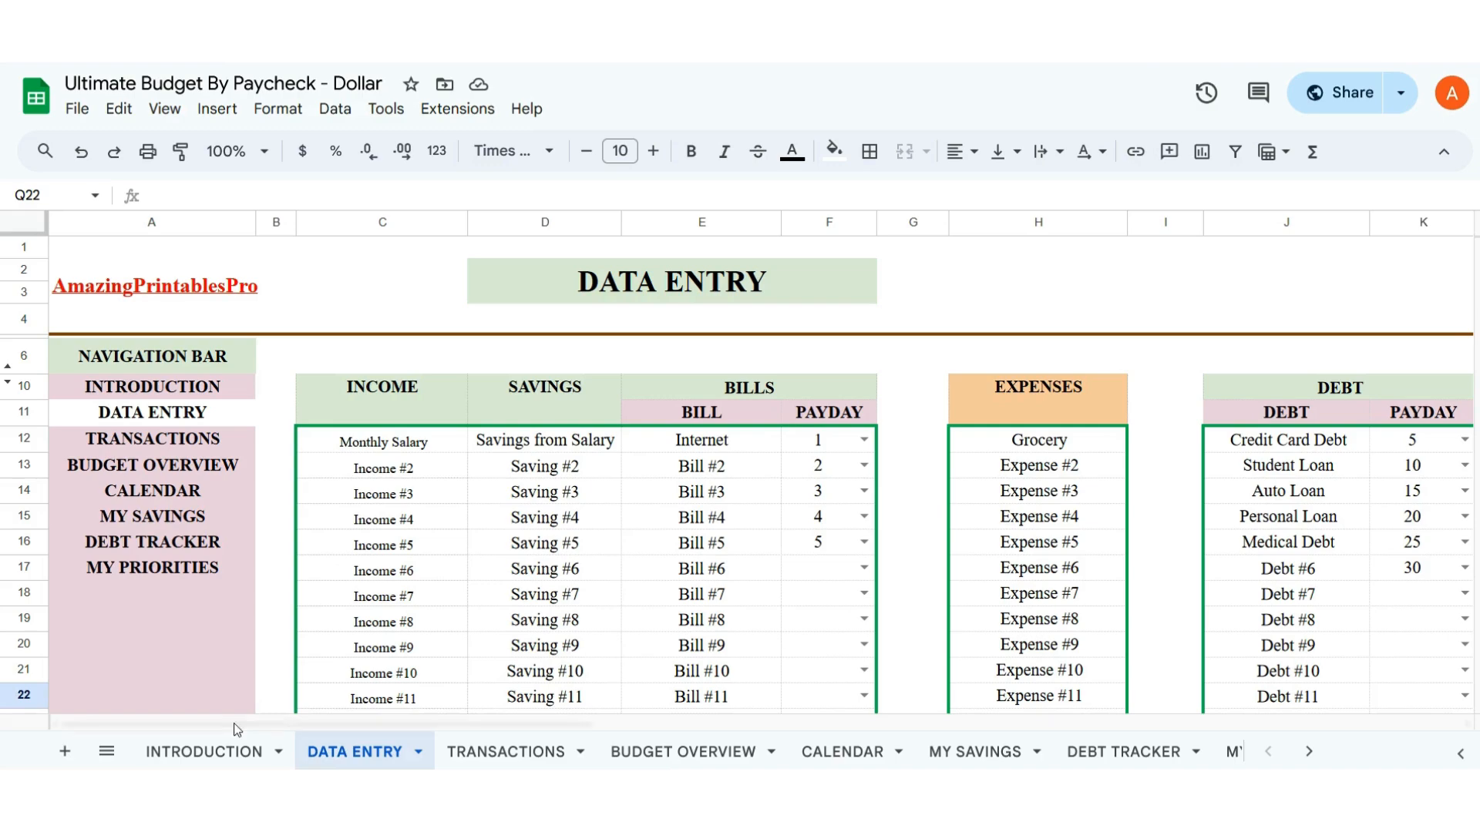
{"action": "left_click_drag", "start_coordinate": [260, 724], "coordinate": [248, 753]}
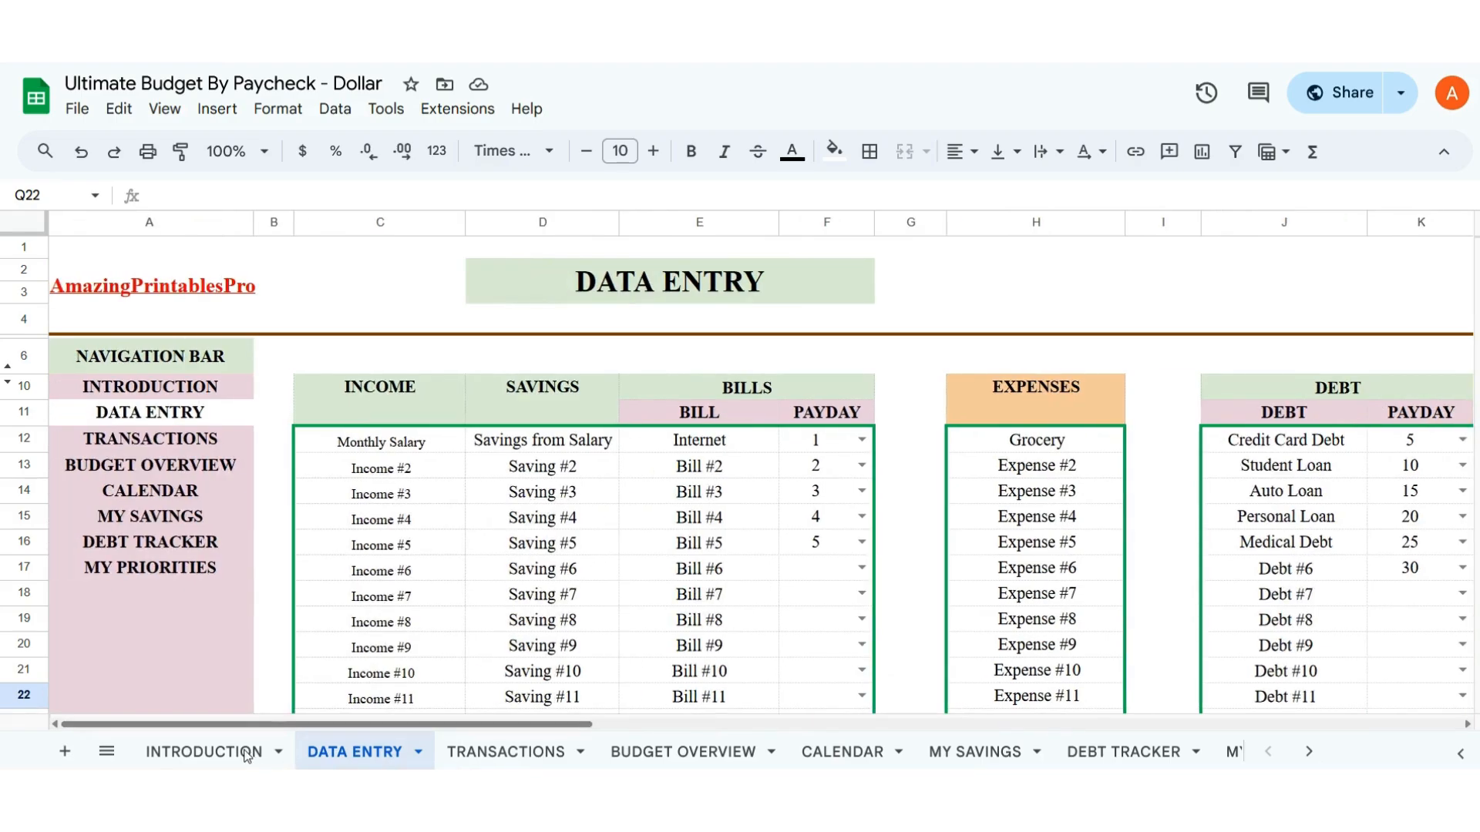
{"action": "left_click", "coordinate": [382, 397]}
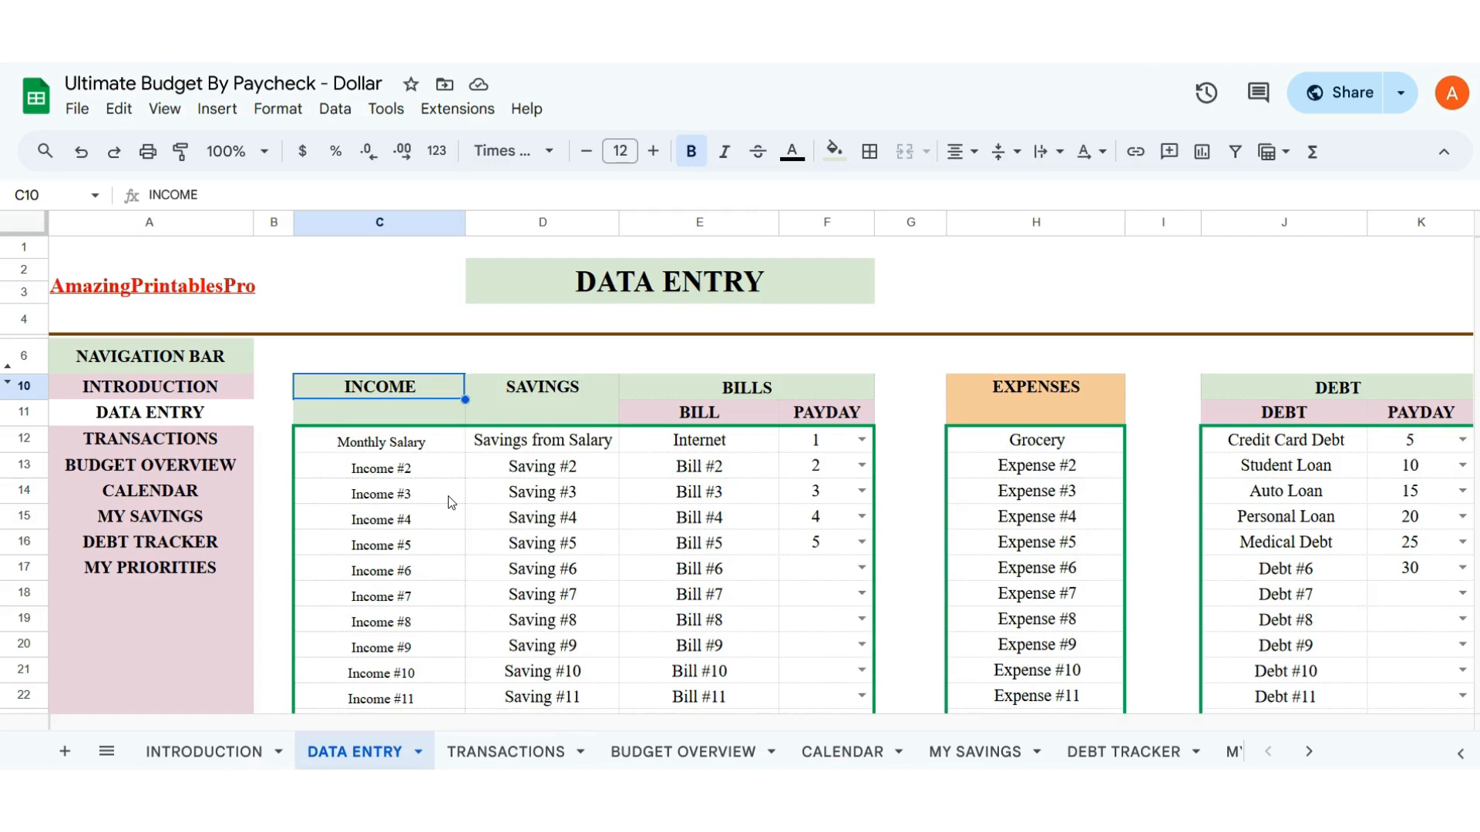
{"action": "left_click", "coordinate": [417, 450]}
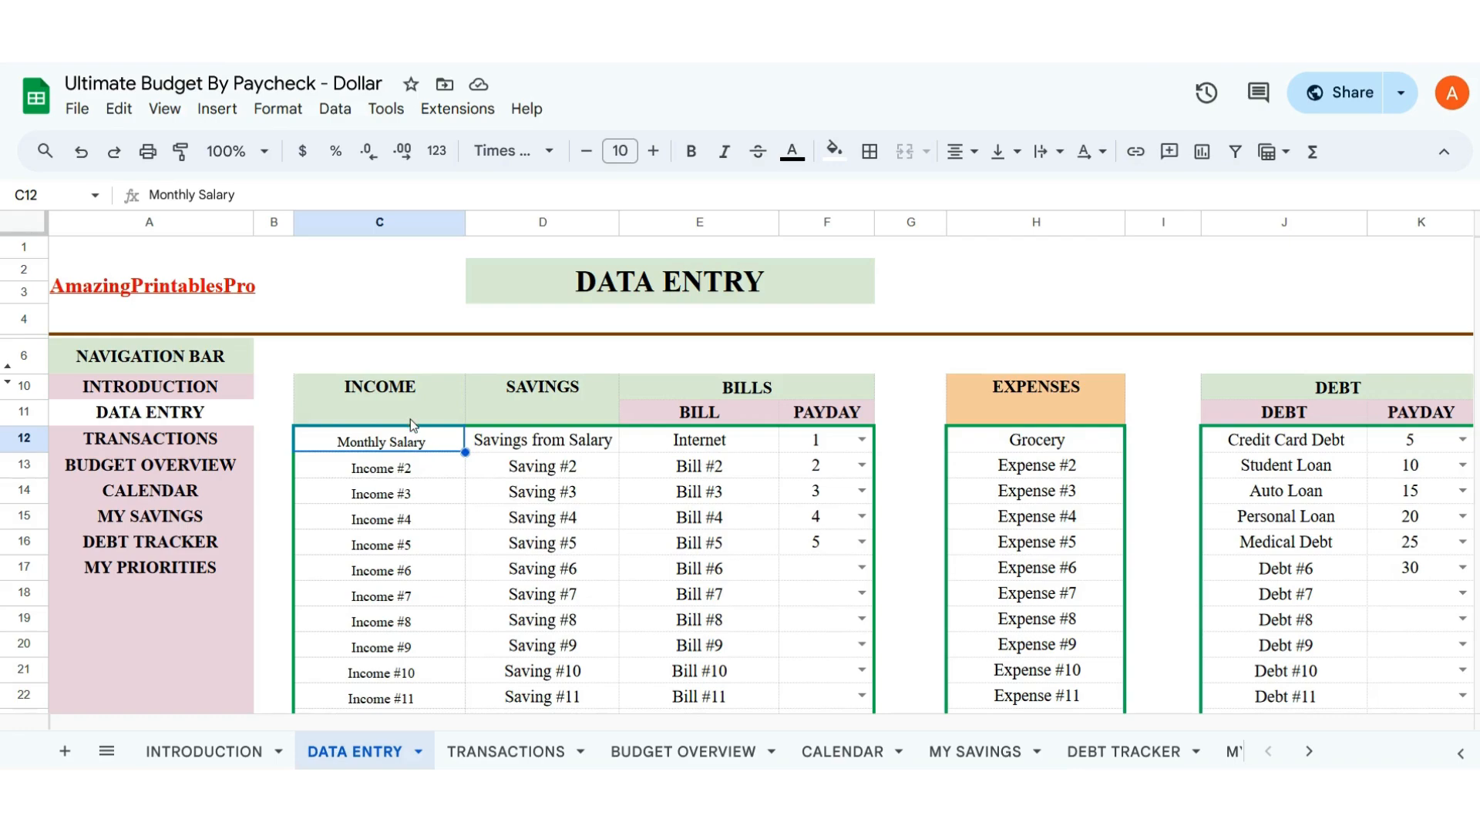
{"action": "scroll", "coordinate": [410, 419], "scroll_direction": "down", "scroll_amount": 10}
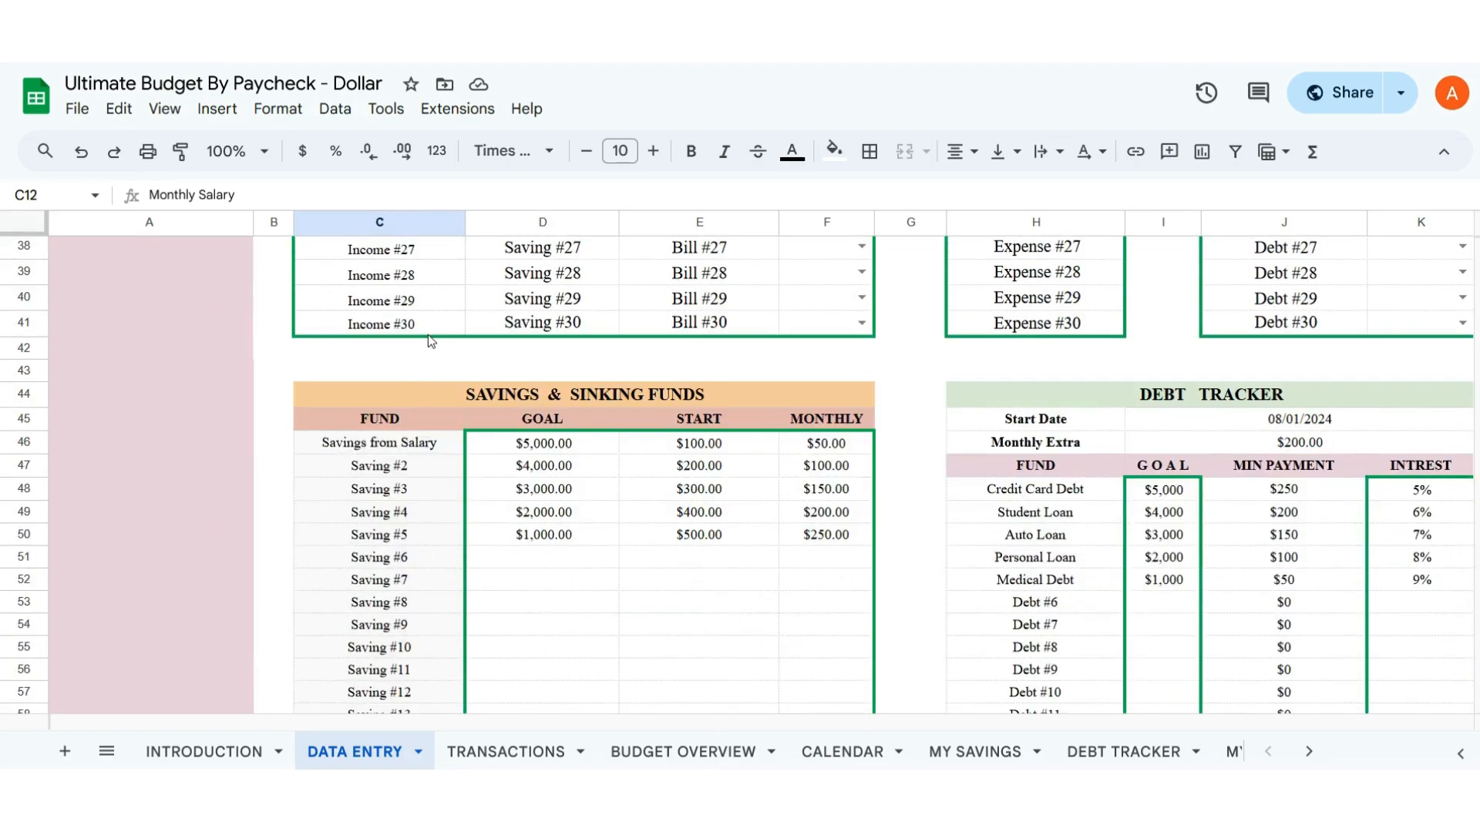
{"action": "scroll", "coordinate": [424, 332], "scroll_direction": "up", "scroll_amount": 10}
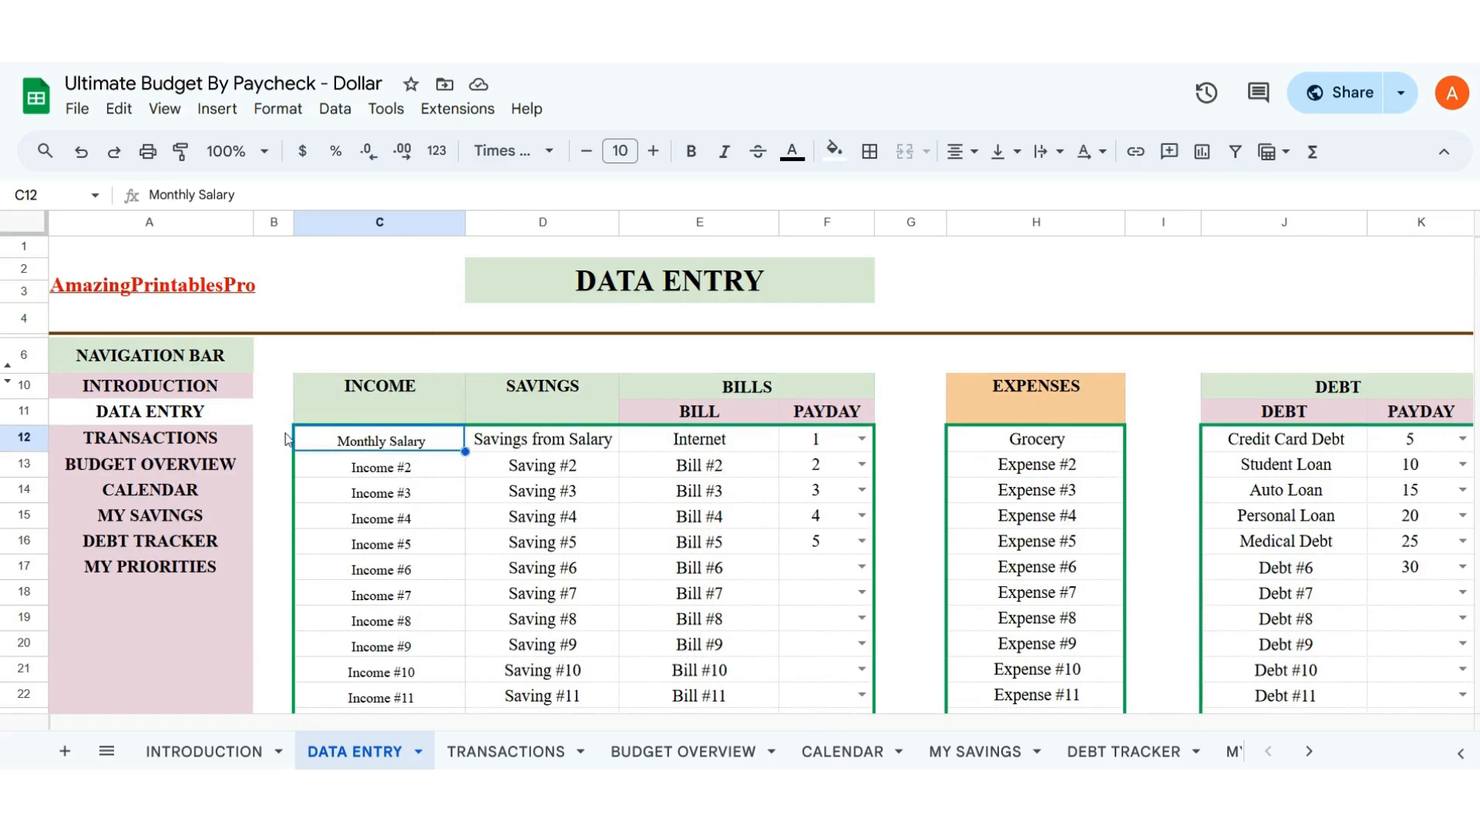
{"action": "scroll", "coordinate": [732, 620], "scroll_direction": "down", "scroll_amount": 8}
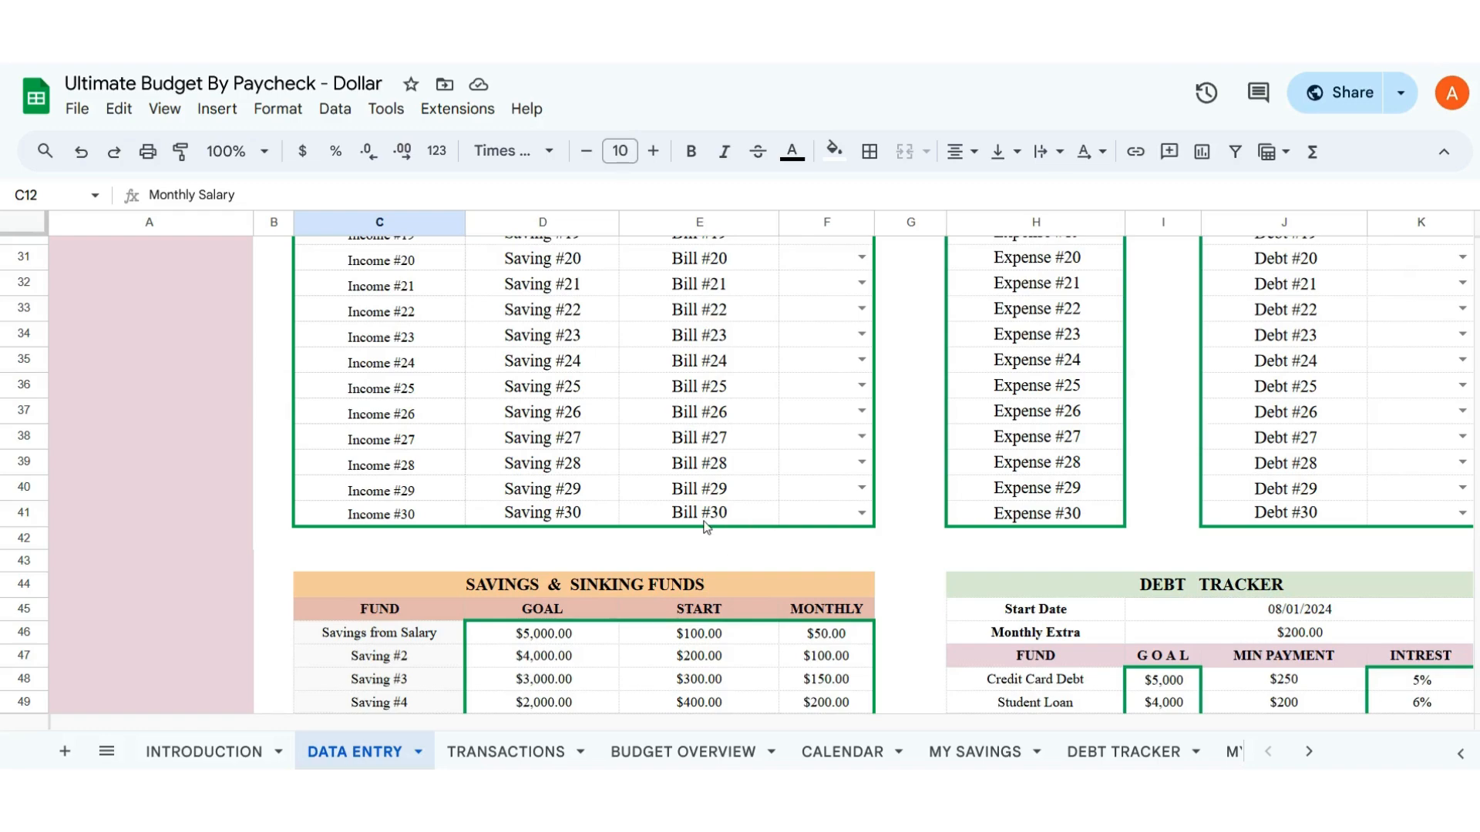
{"action": "scroll", "coordinate": [705, 528], "scroll_direction": "up", "scroll_amount": 8}
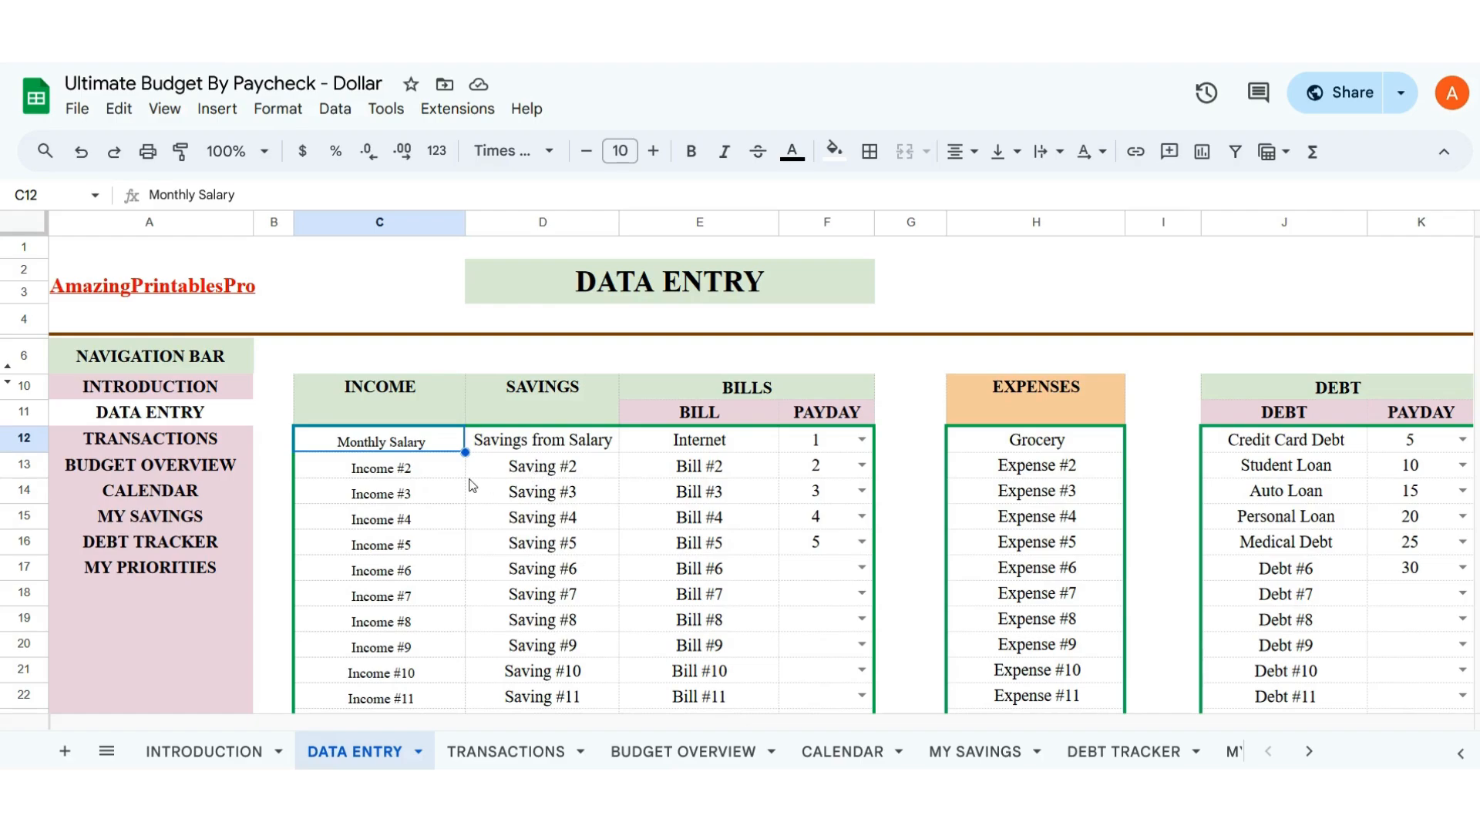
- Try replacing the Income #2 entry in C13 of the Data Entry sheet with Side Hustle, and undo the change
{"action": "scroll", "coordinate": [543, 568], "scroll_direction": "down", "scroll_amount": 8}
{"action": "scroll", "coordinate": [543, 568], "scroll_direction": "down", "scroll_amount": 4}
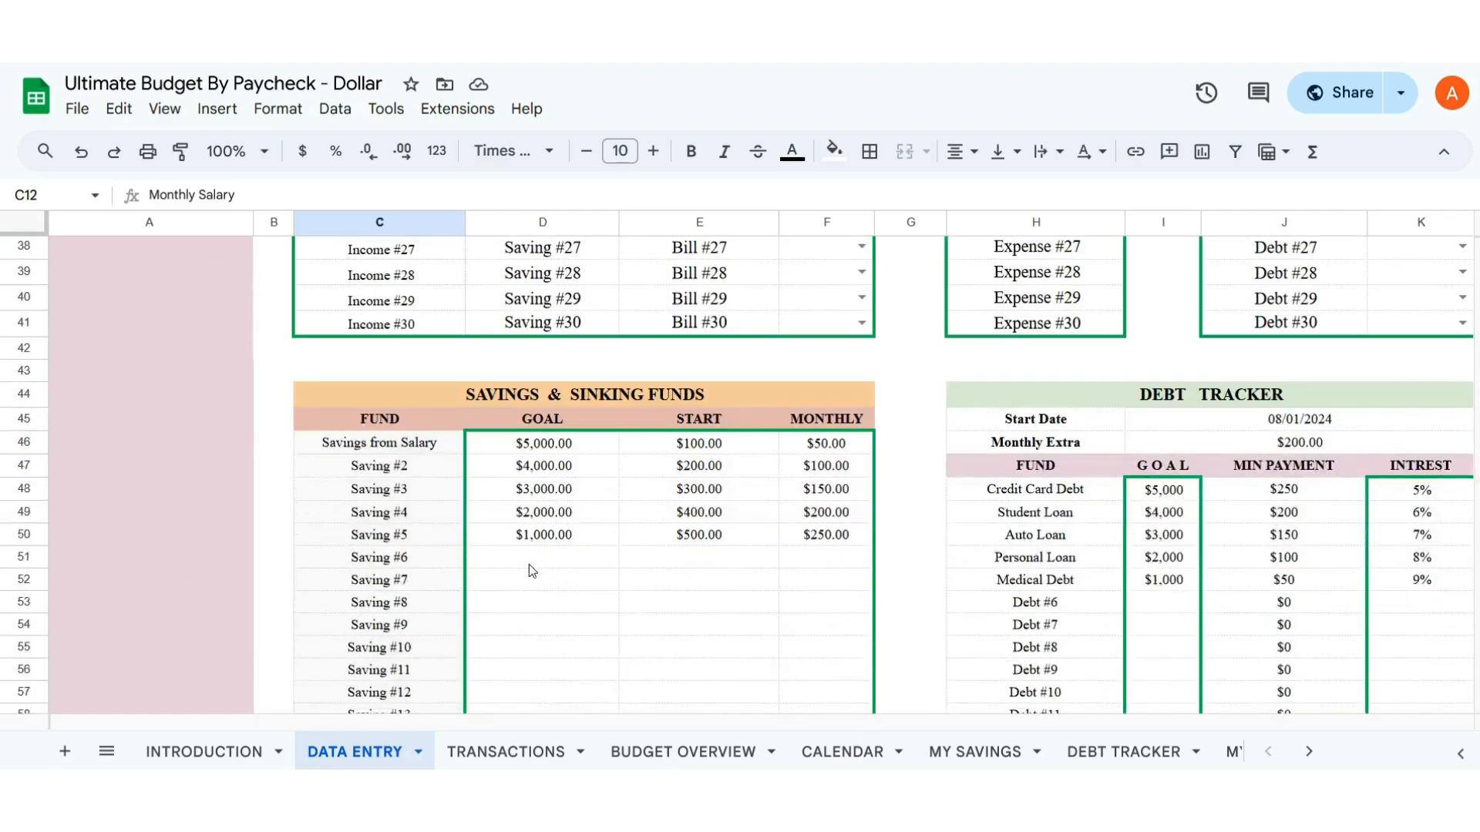
{"action": "scroll", "coordinate": [508, 580], "scroll_direction": "up", "scroll_amount": 12}
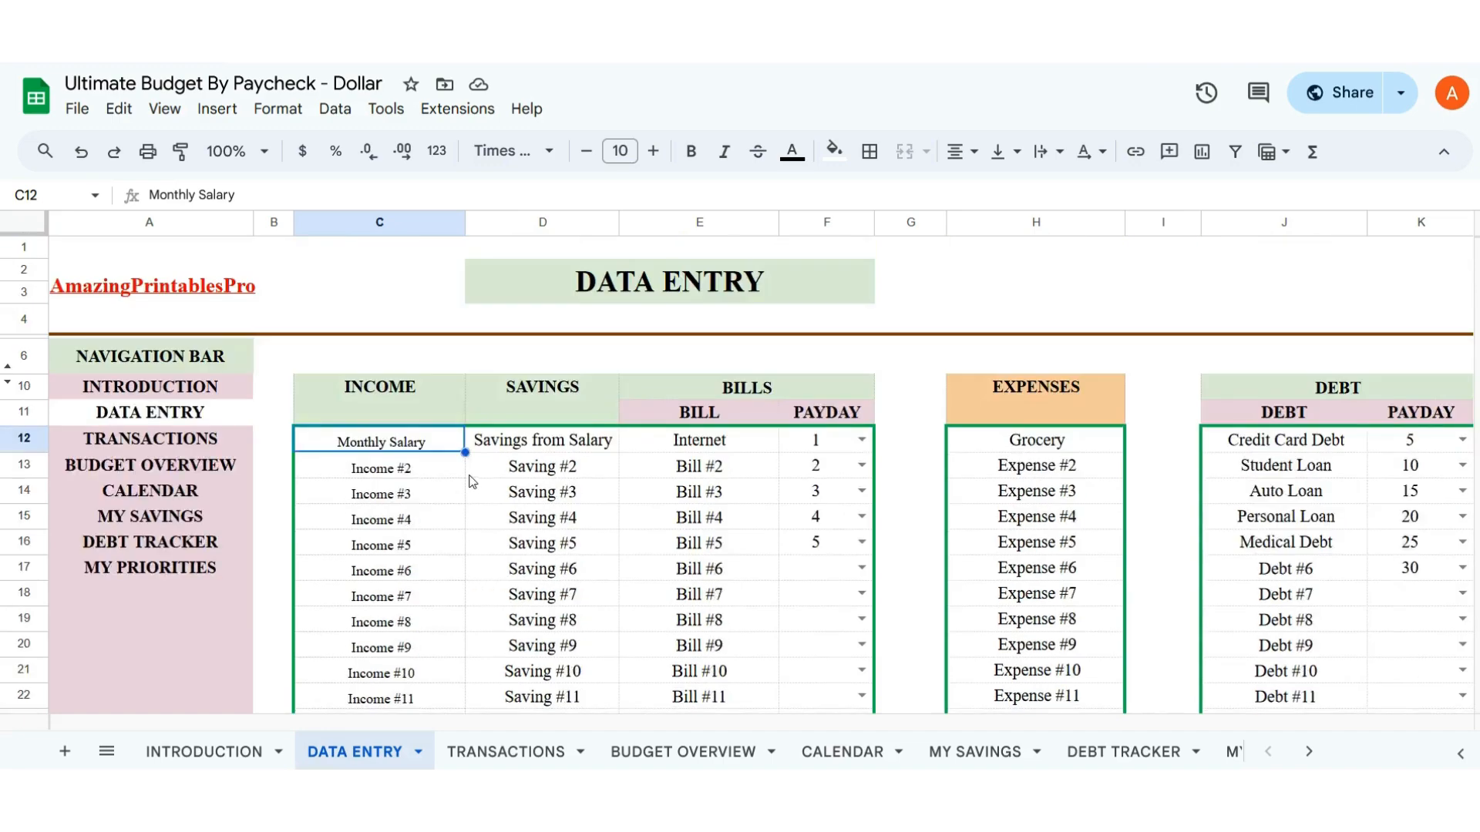
{"action": "left_click", "coordinate": [422, 473]}
{"action": "double_click", "coordinate": [421, 468]}
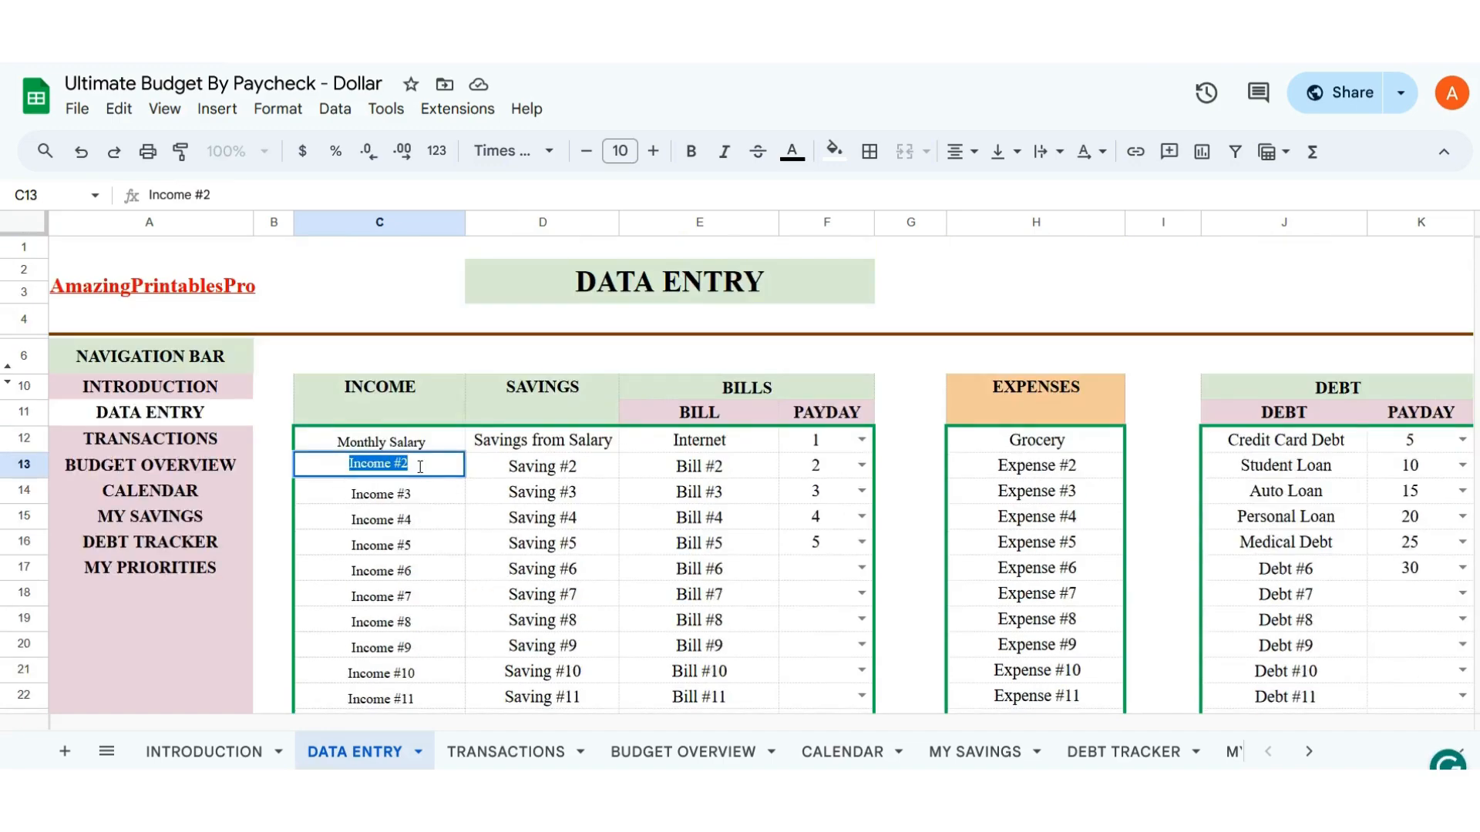
{"action": "key", "text": "BackSpace"}
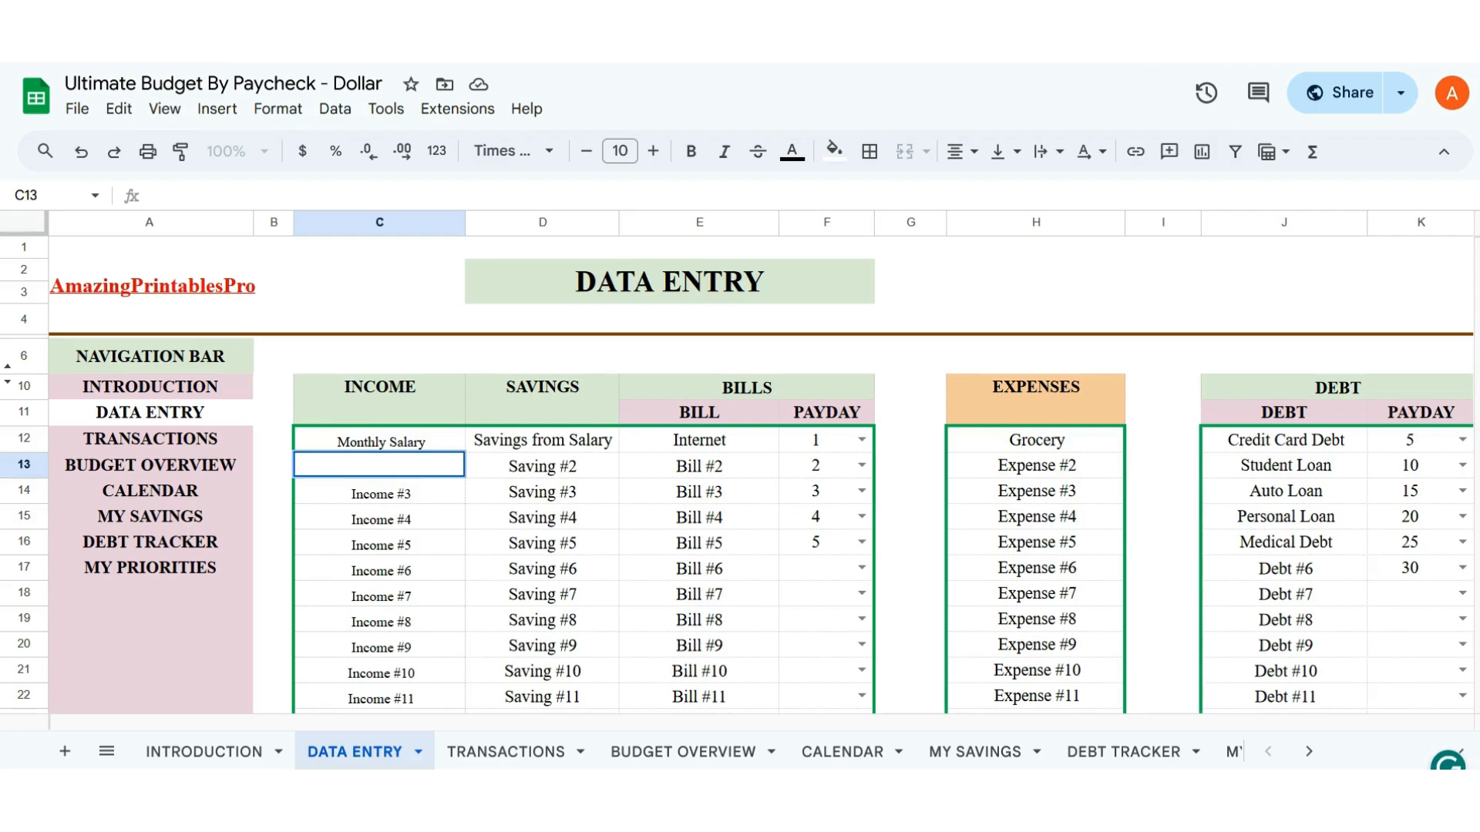
{"action": "type", "text": "ide Hustle"}
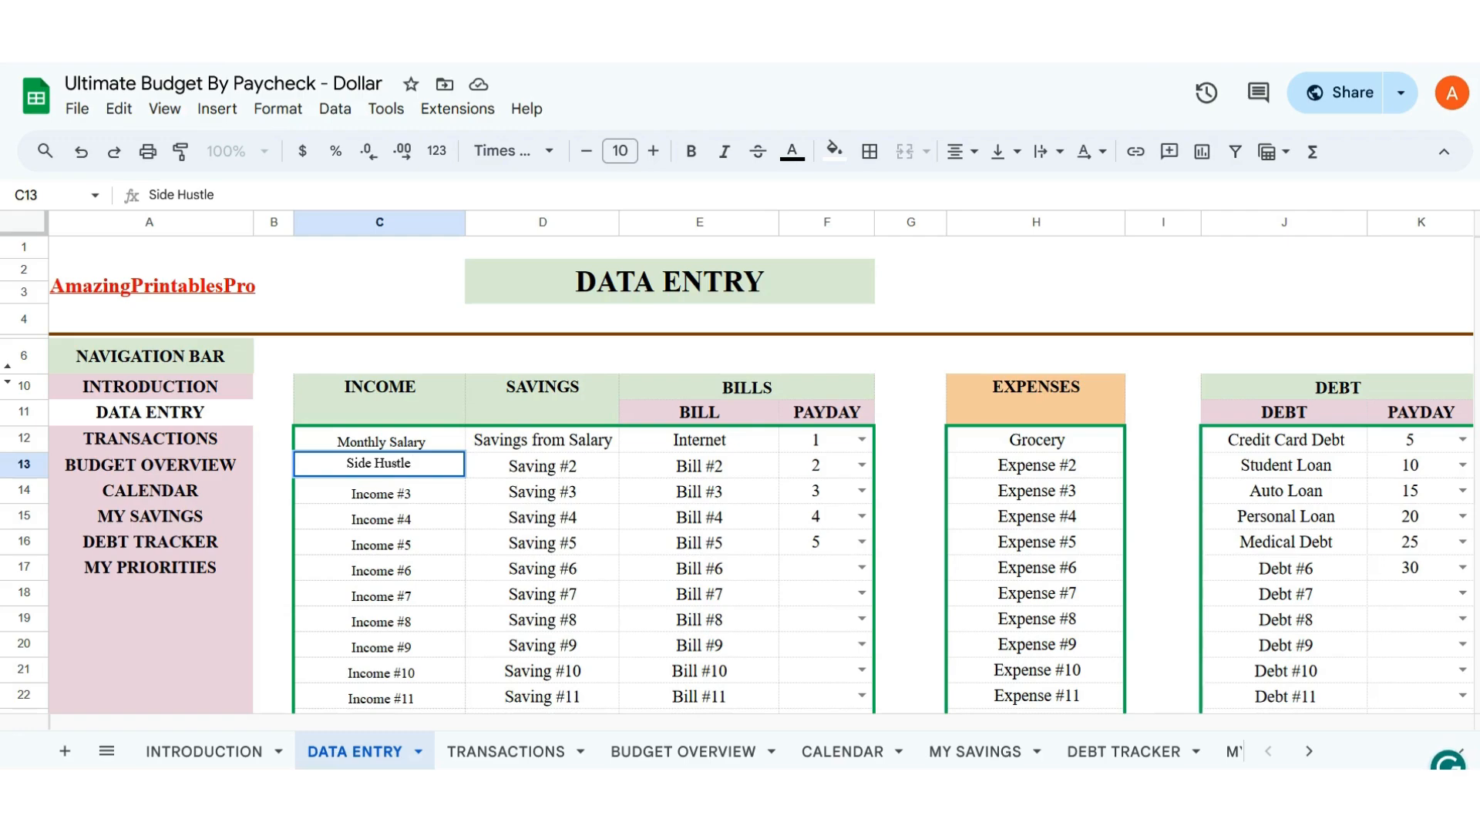
{"action": "key", "text": "BackSpace"}
{"action": "key", "text": "BackSpace"}
{"action": "key", "text": "Return"}
{"action": "key", "text": "ctrl+z"}
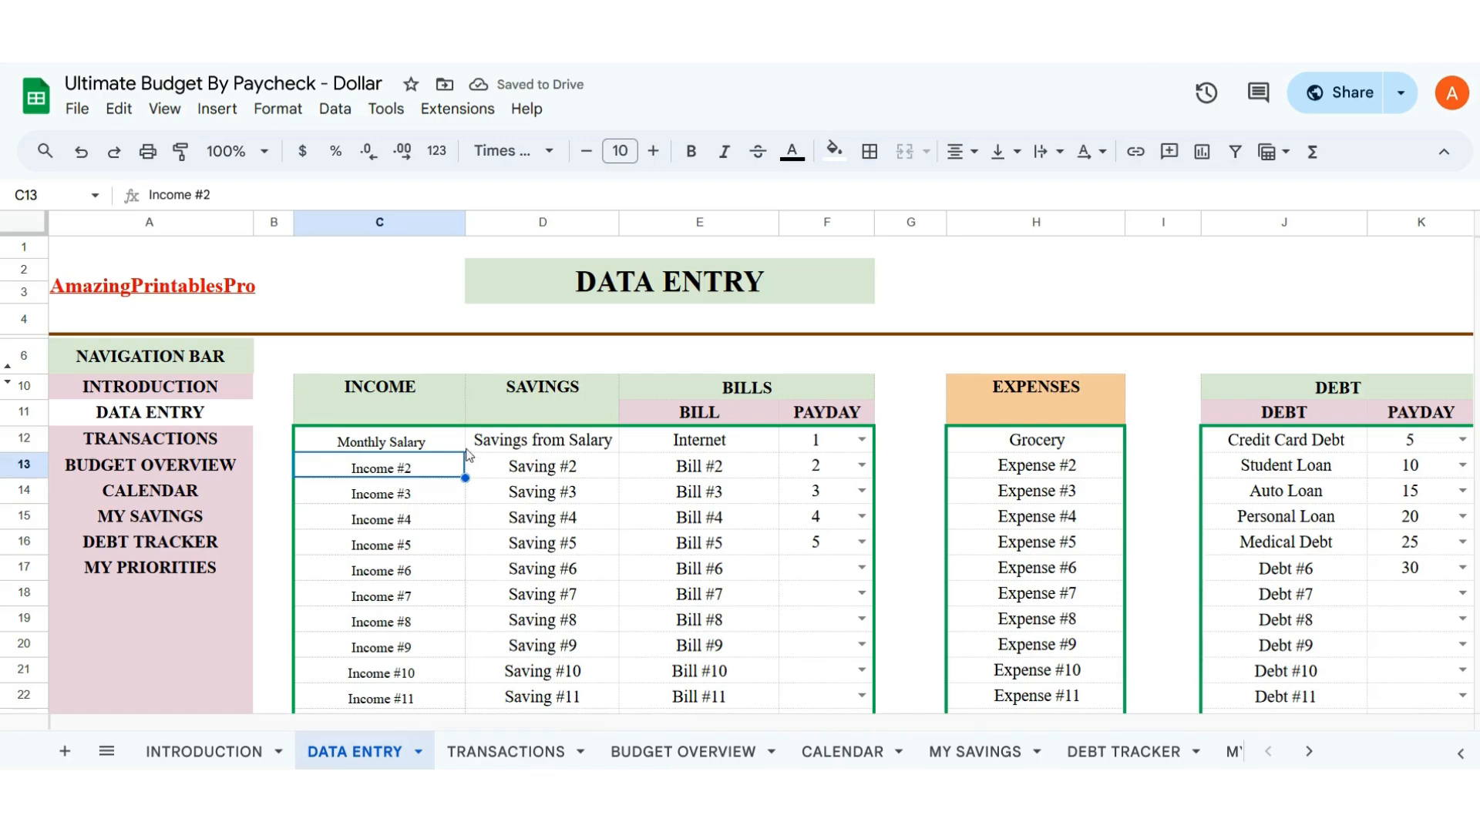
- Try clearing the Income #28 entry in C39 near the end of the Income list, and restore it
{"action": "scroll", "coordinate": [397, 455], "scroll_direction": "down", "scroll_amount": 1}
{"action": "scroll", "coordinate": [388, 466], "scroll_direction": "down", "scroll_amount": 10}
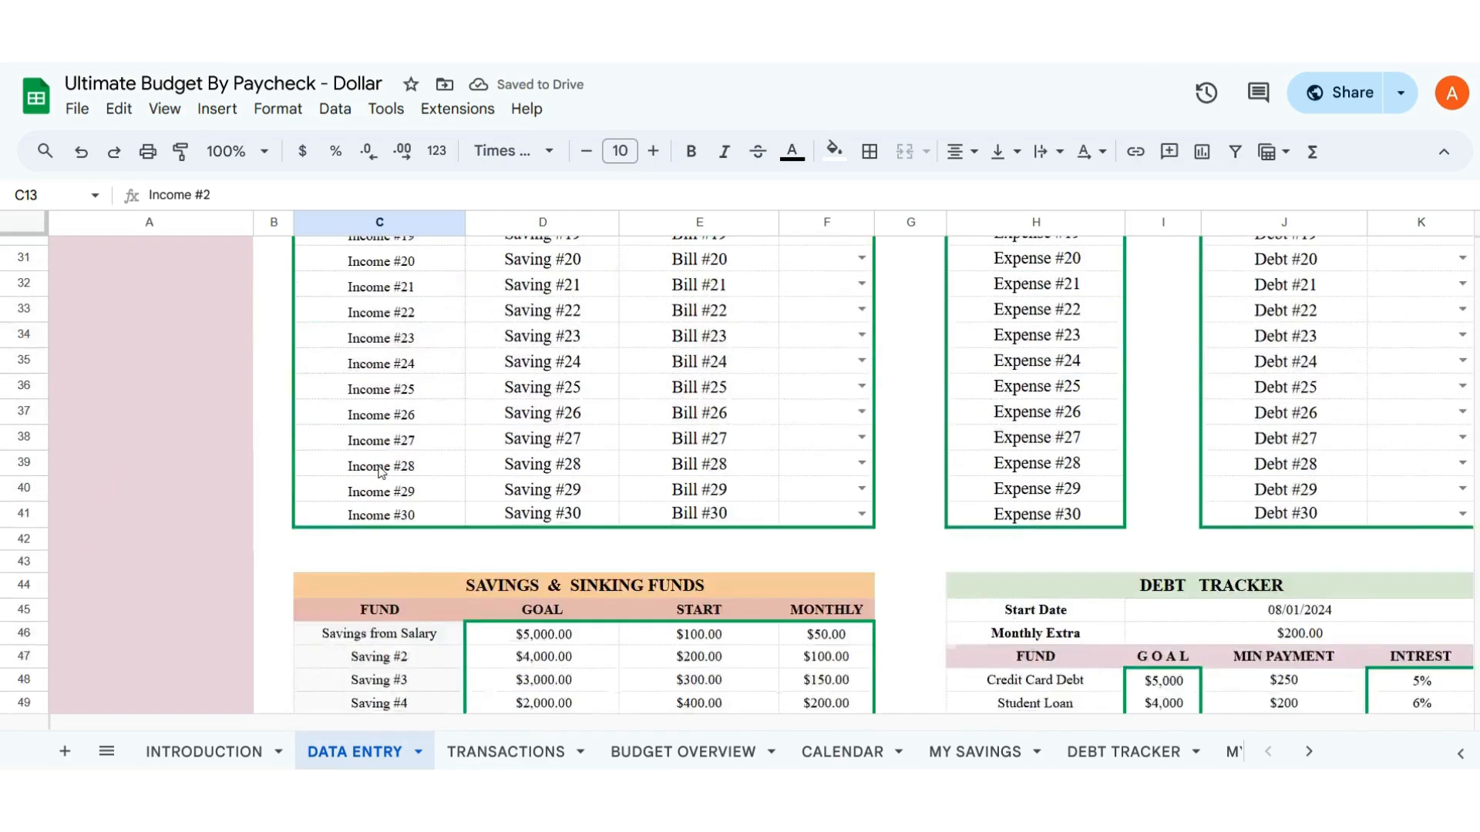
{"action": "scroll", "coordinate": [408, 432], "scroll_direction": "up", "scroll_amount": 2}
{"action": "double_click", "coordinate": [409, 468]}
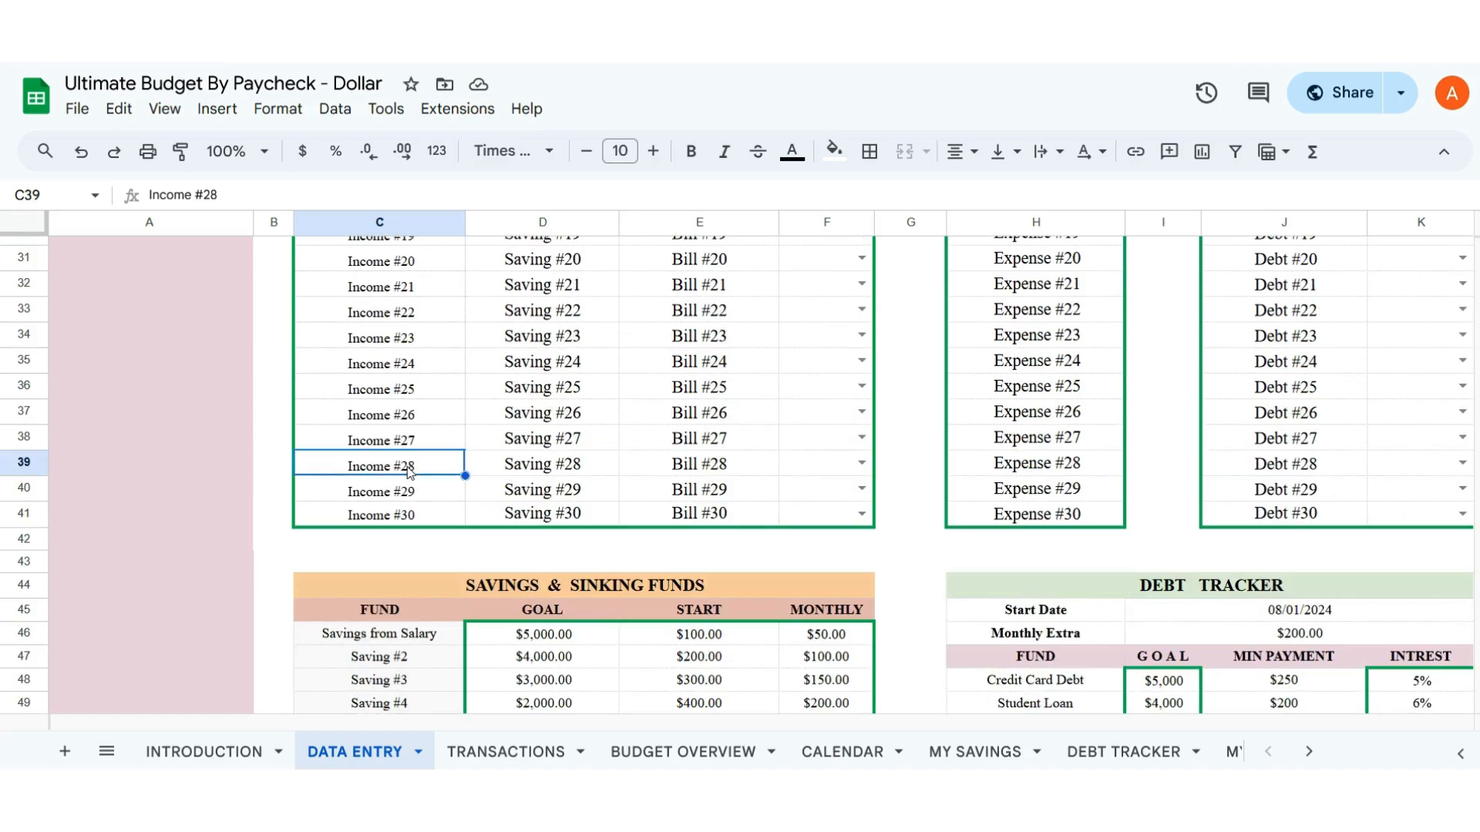
{"action": "left_click_drag", "start_coordinate": [414, 462], "coordinate": [301, 440]}
{"action": "key", "text": "BackSpace"}
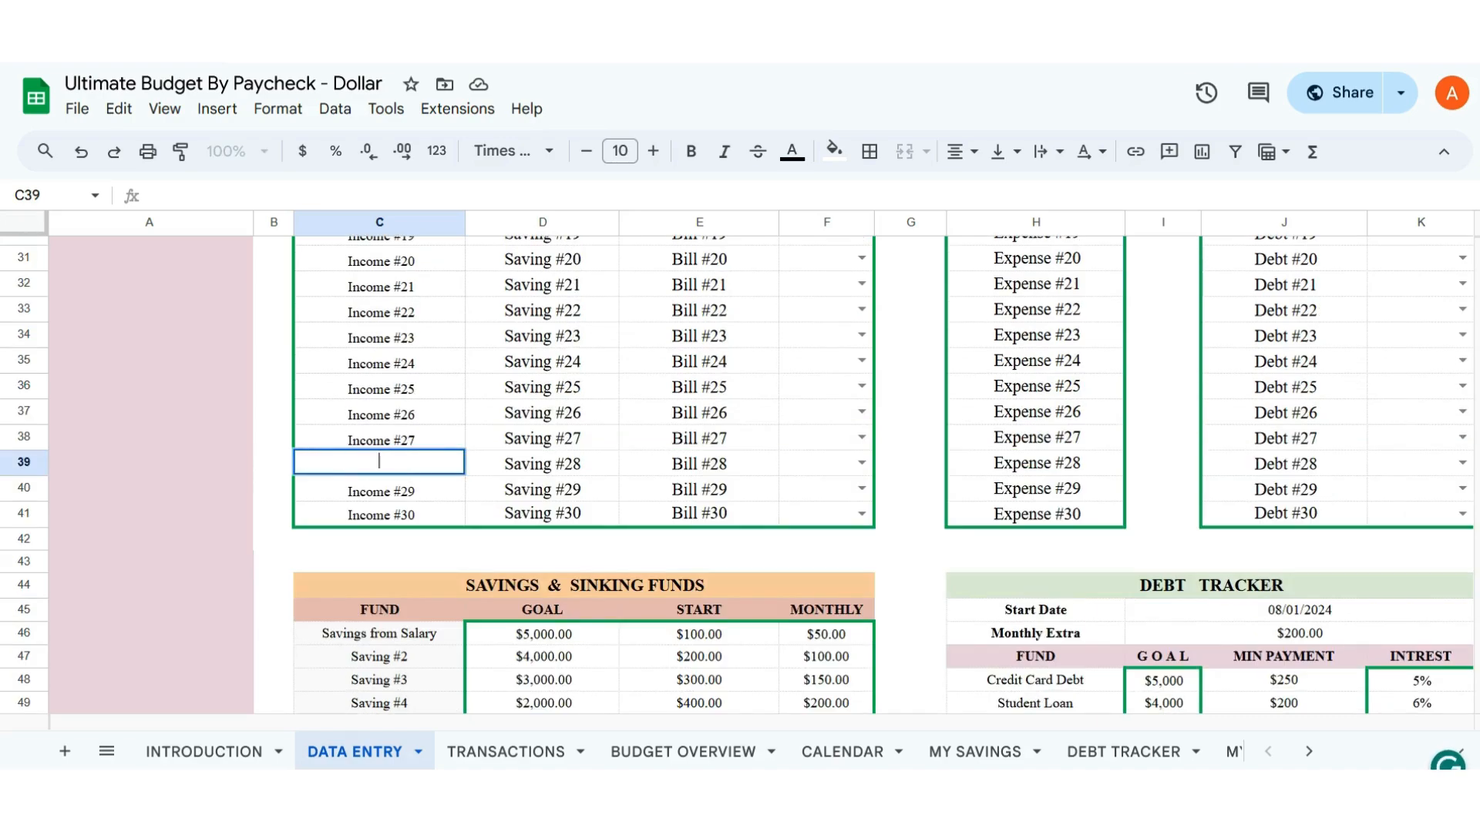
{"action": "key", "text": "ctrl+z"}
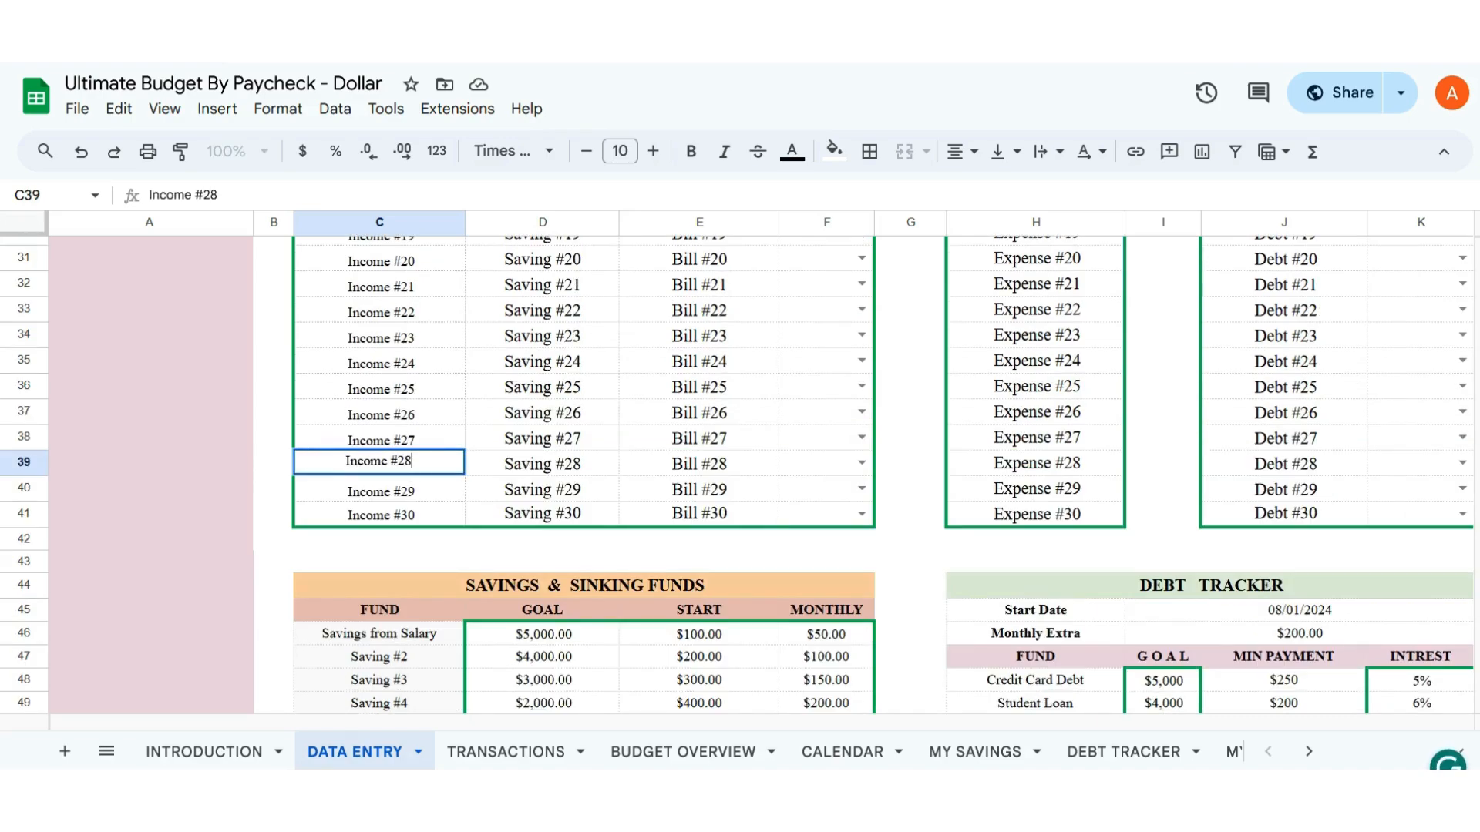
{"action": "key", "text": "Escape"}
- Try clearing the Saving #30 entry in D41 at the end of the Savings list, and restore it
{"action": "scroll", "coordinate": [540, 424], "scroll_direction": "up", "scroll_amount": 10}
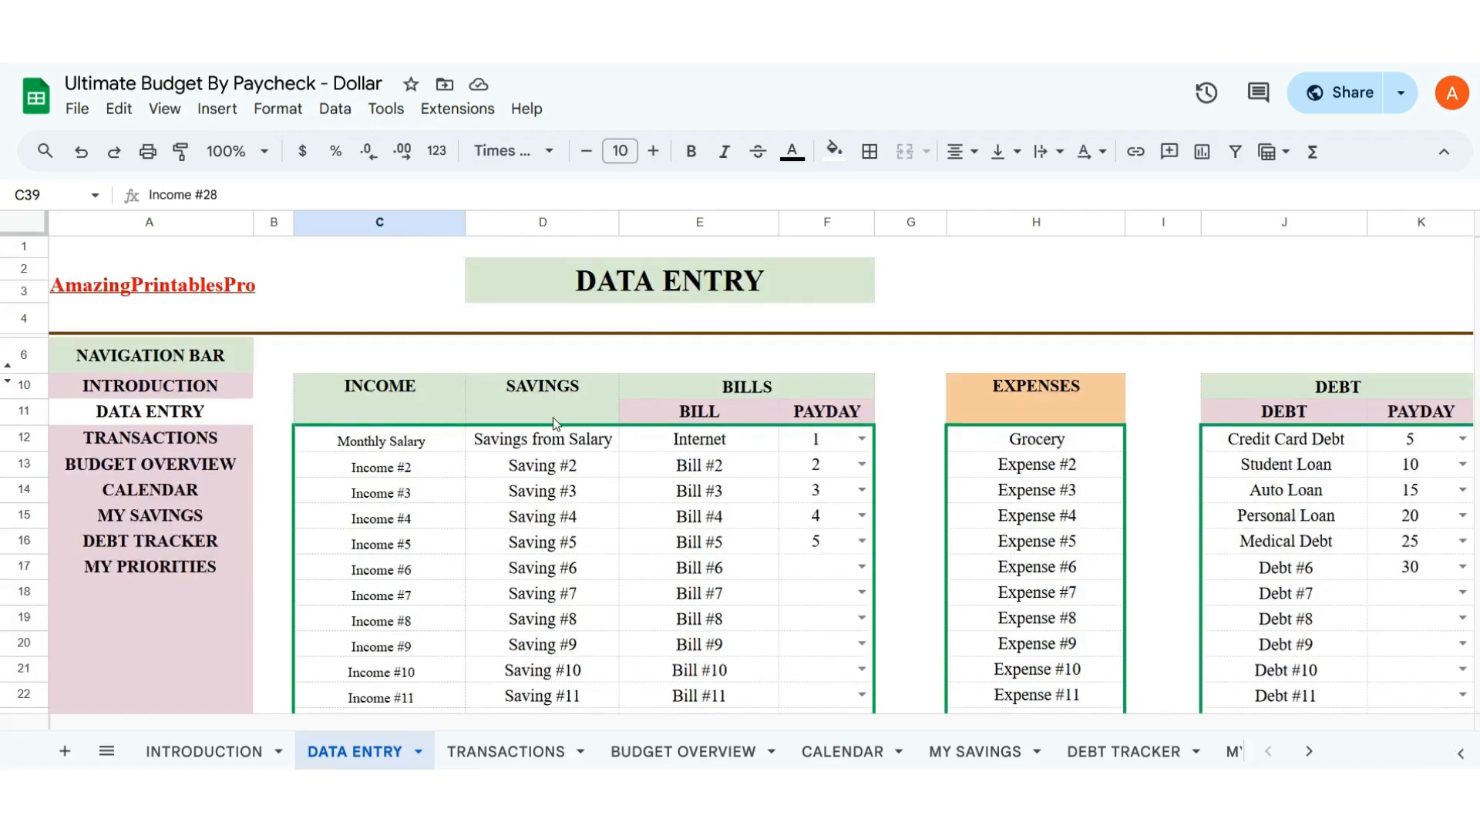
{"action": "scroll", "coordinate": [549, 444], "scroll_direction": "down", "scroll_amount": 12}
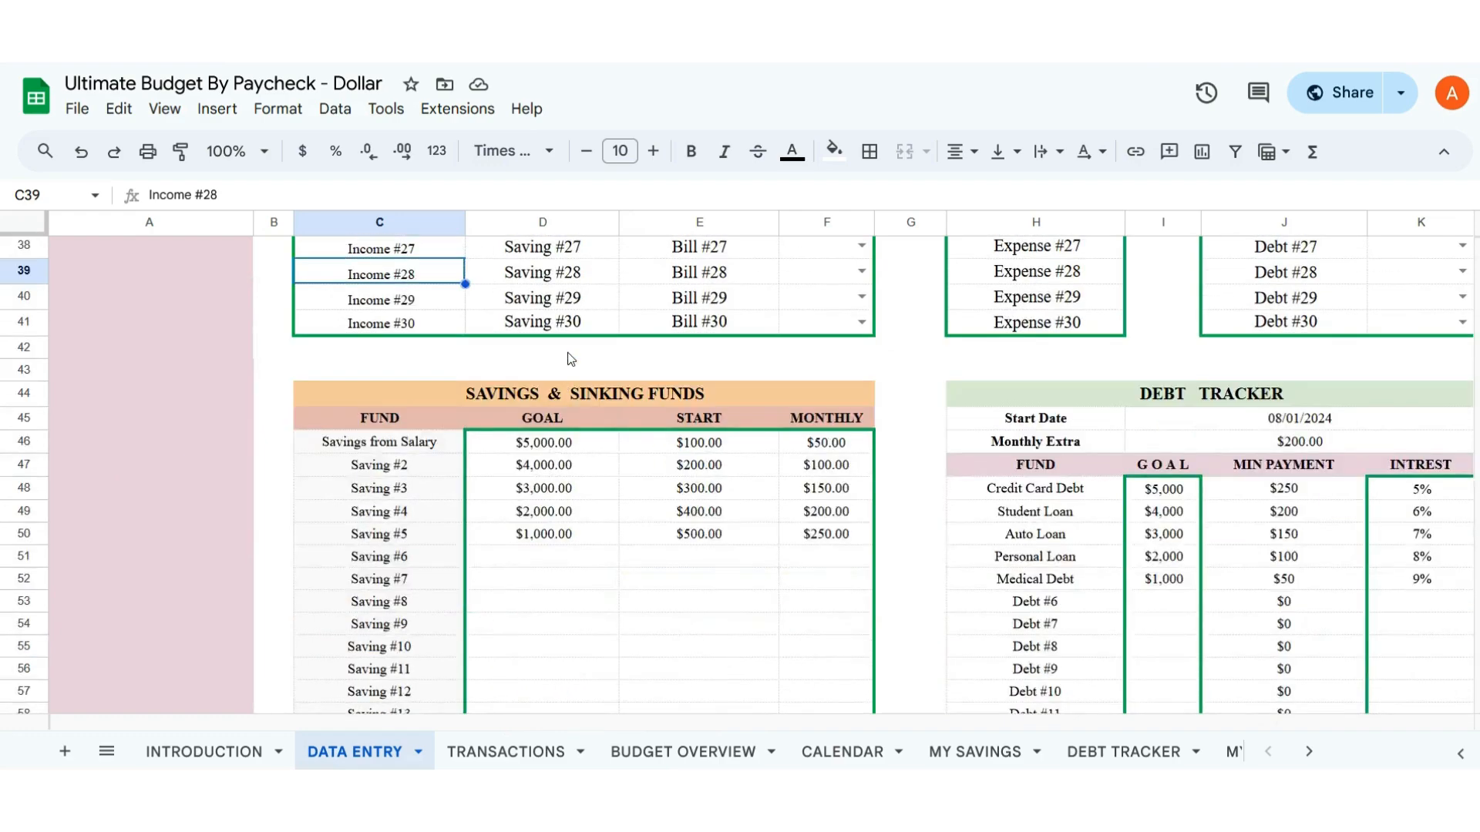
{"action": "left_click", "coordinate": [572, 328]}
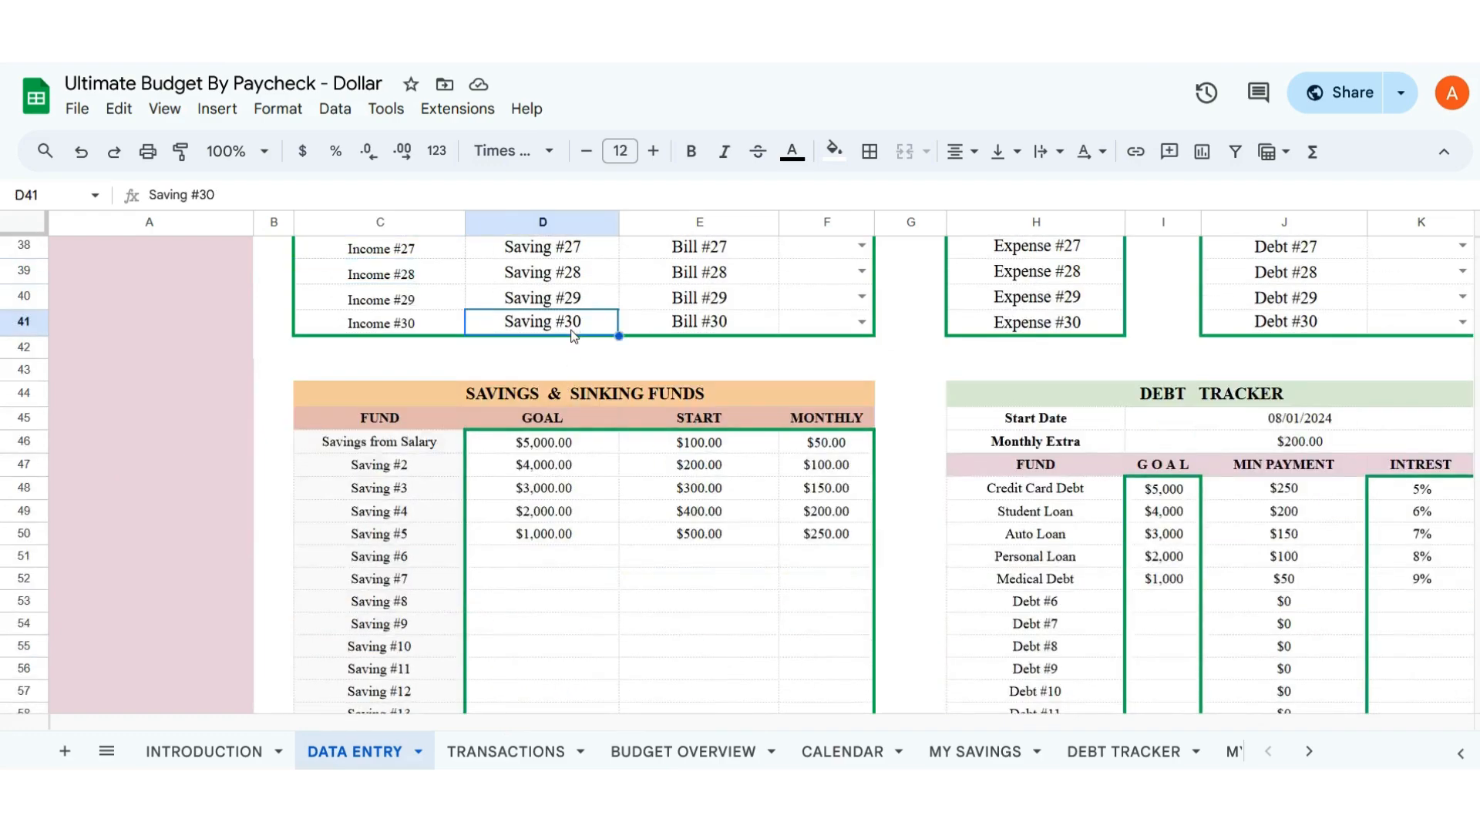
{"action": "double_click", "coordinate": [572, 334]}
{"action": "key", "text": "ctrl+a"}
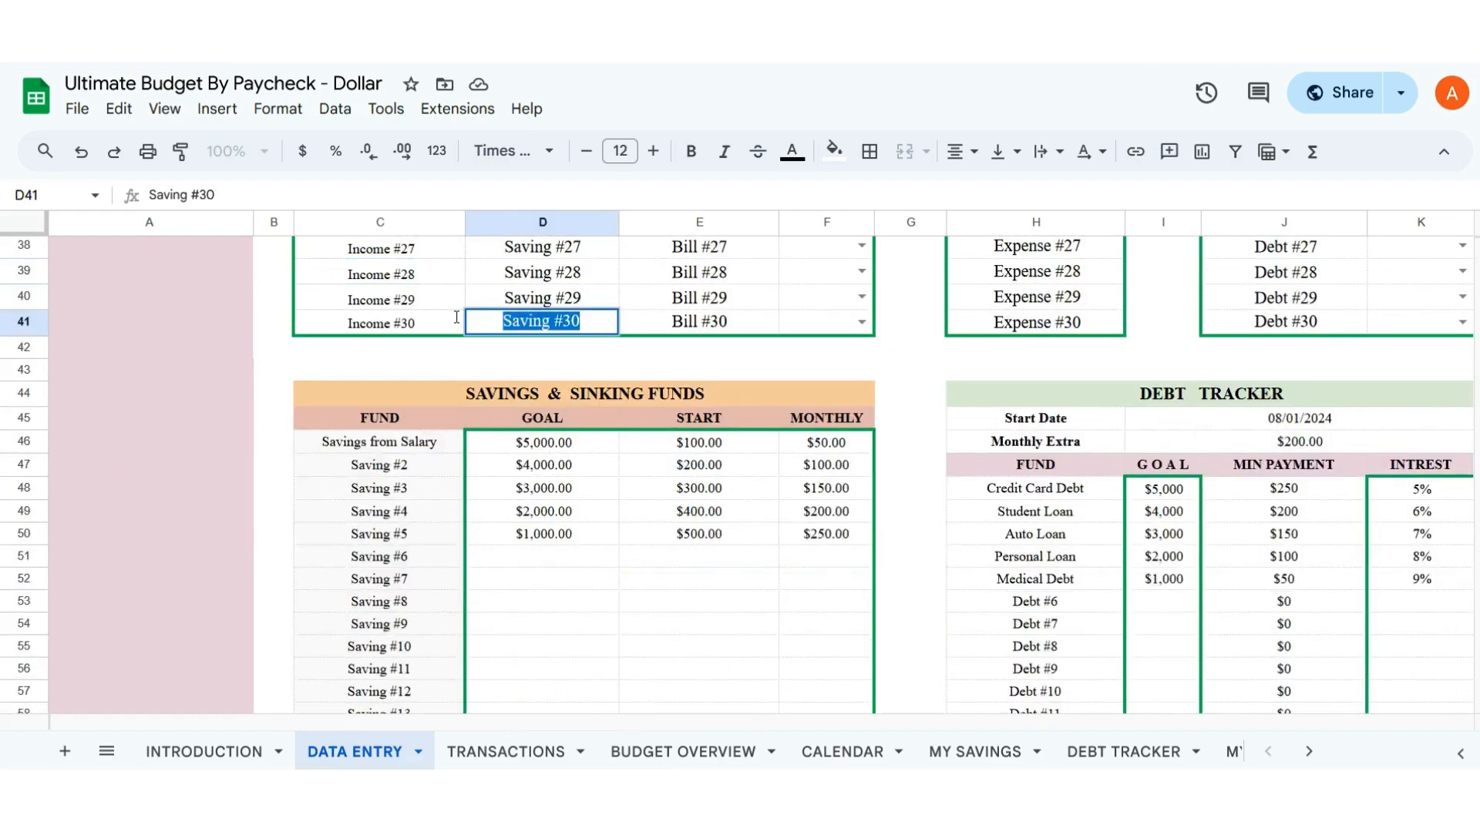
{"action": "key", "text": "BackSpace"}
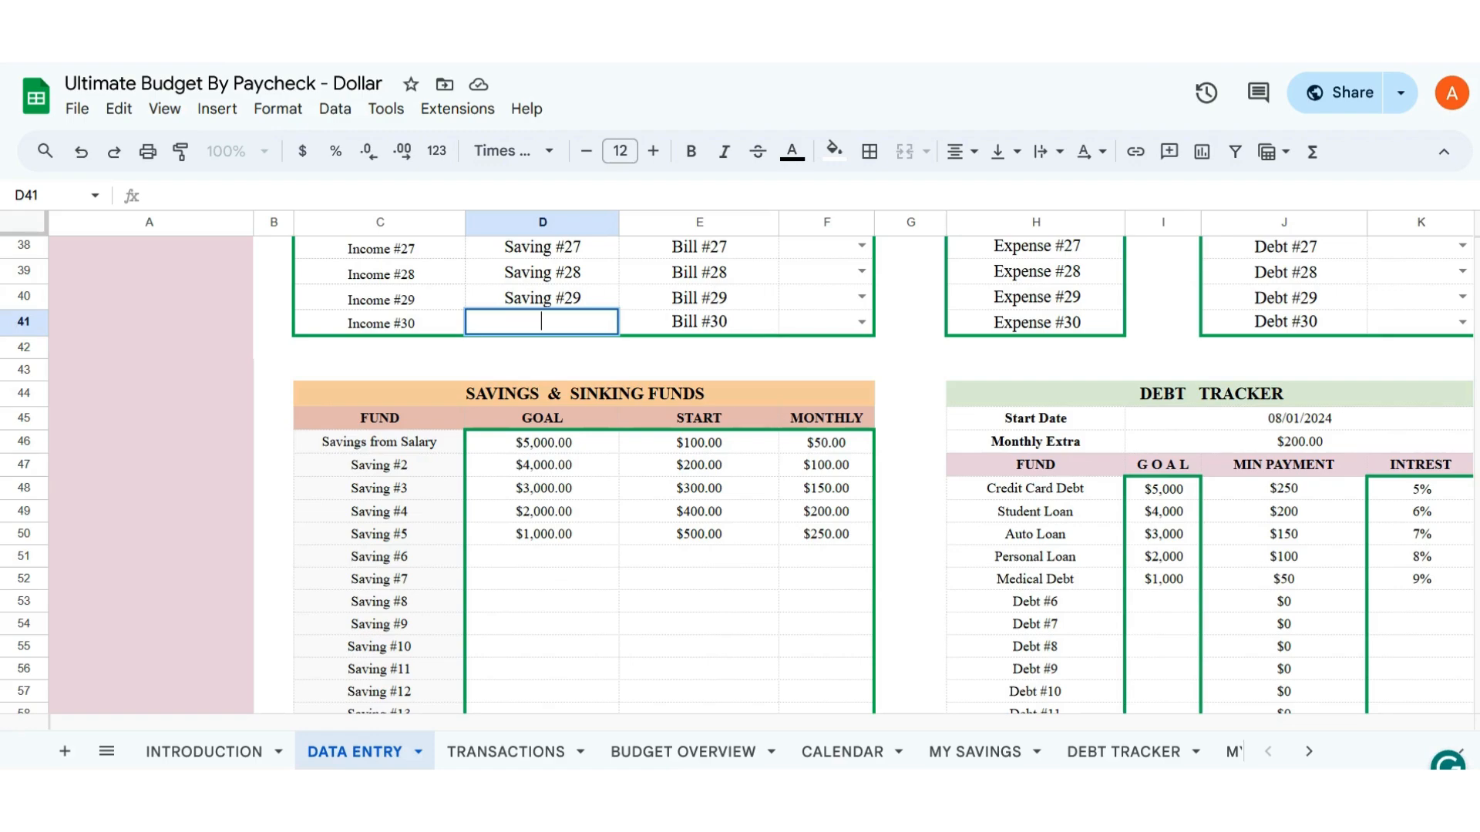
{"action": "key", "text": "ctrl+z"}
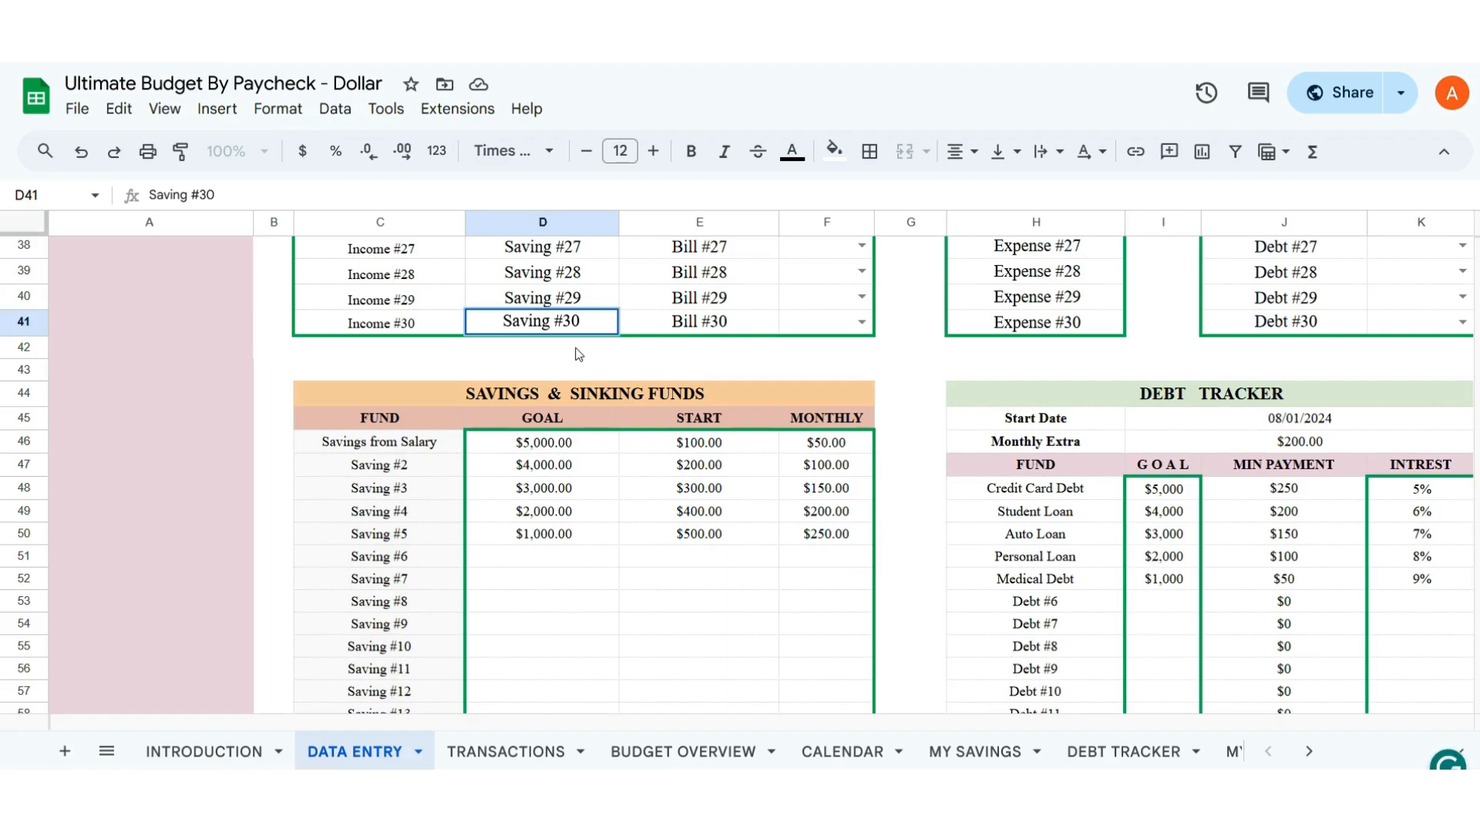
{"action": "scroll", "coordinate": [568, 370], "scroll_direction": "up", "scroll_amount": 4}
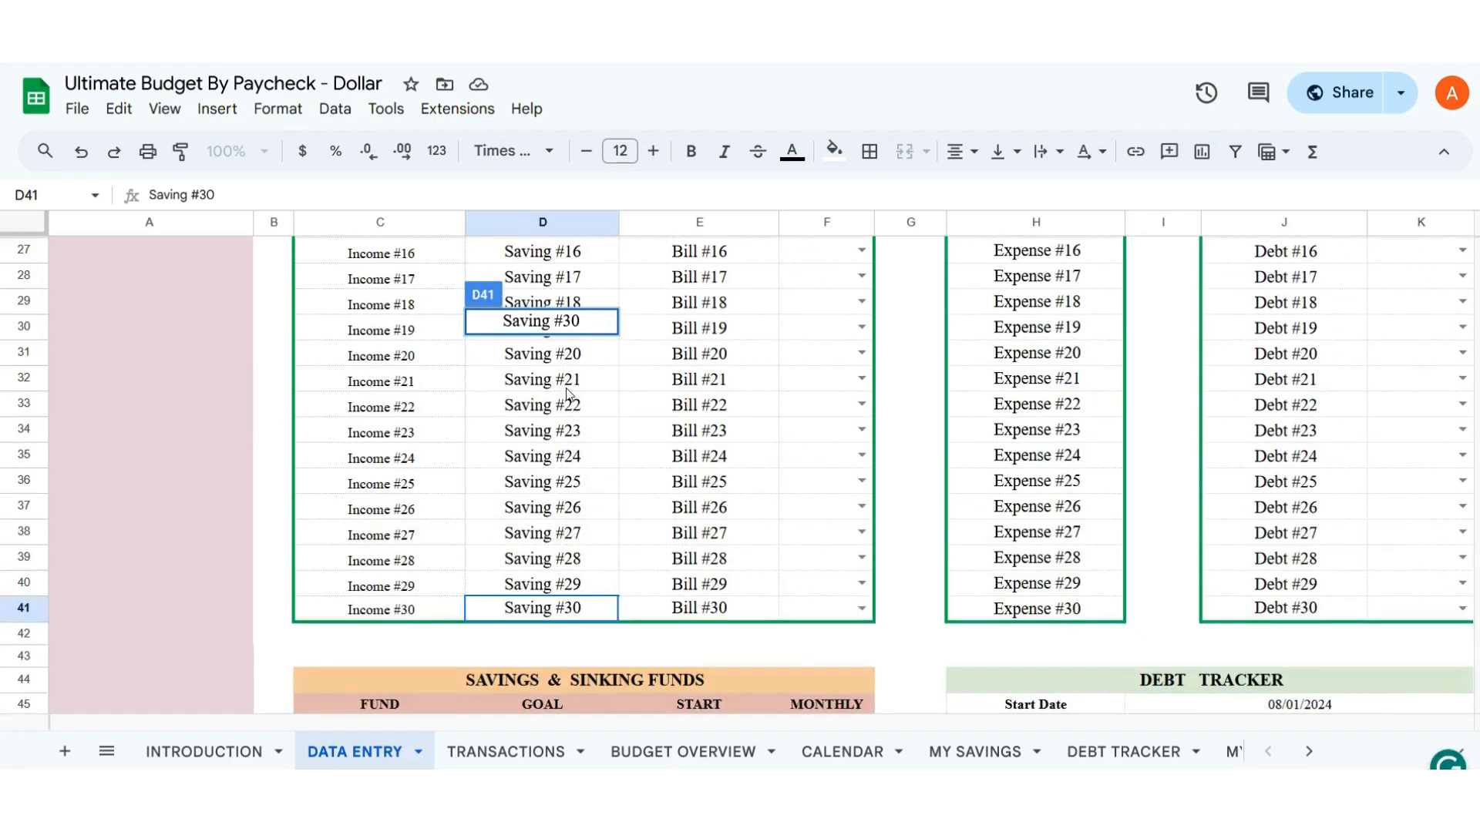
{"action": "key", "text": "Escape"}
- Inspect the first Income, Savings and Bills entries in C12, D12 and E12, and look through the Bills list down to row 41
{"action": "scroll", "coordinate": [568, 394], "scroll_direction": "up", "scroll_amount": 6}
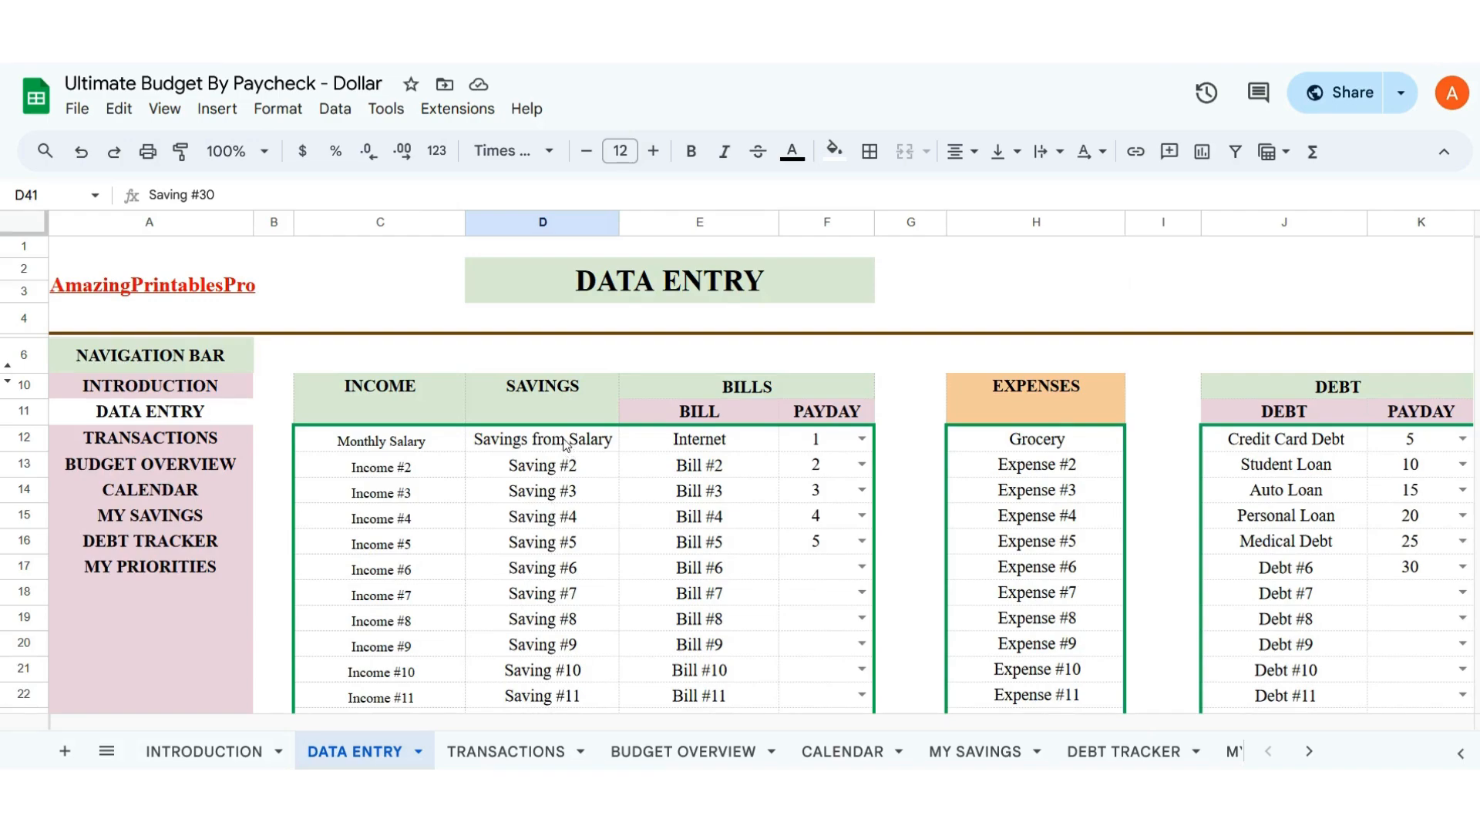
{"action": "left_click", "coordinate": [383, 445]}
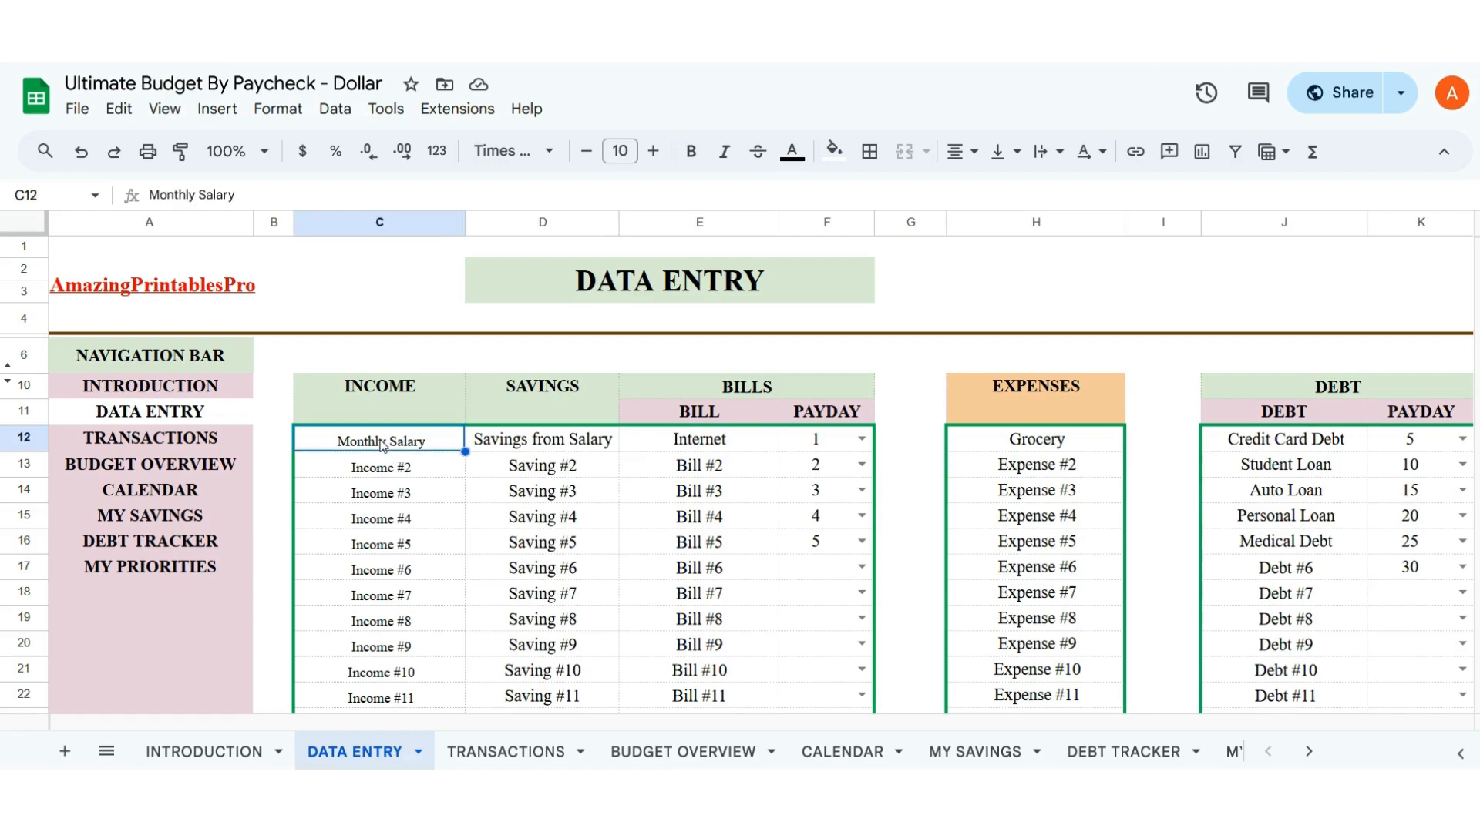
{"action": "left_click", "coordinate": [548, 447]}
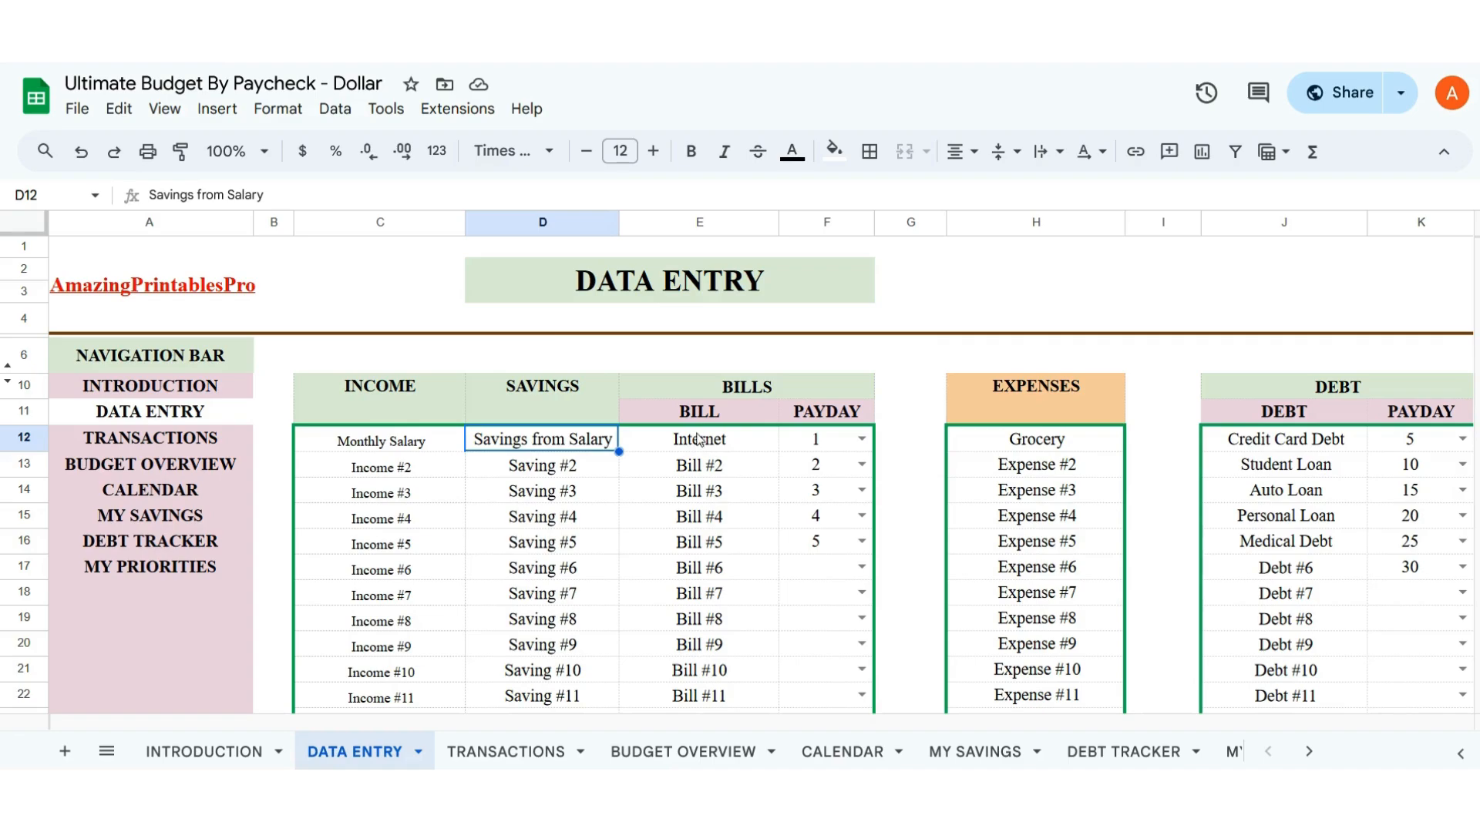
{"action": "scroll", "coordinate": [705, 435], "scroll_direction": "down", "scroll_amount": 8}
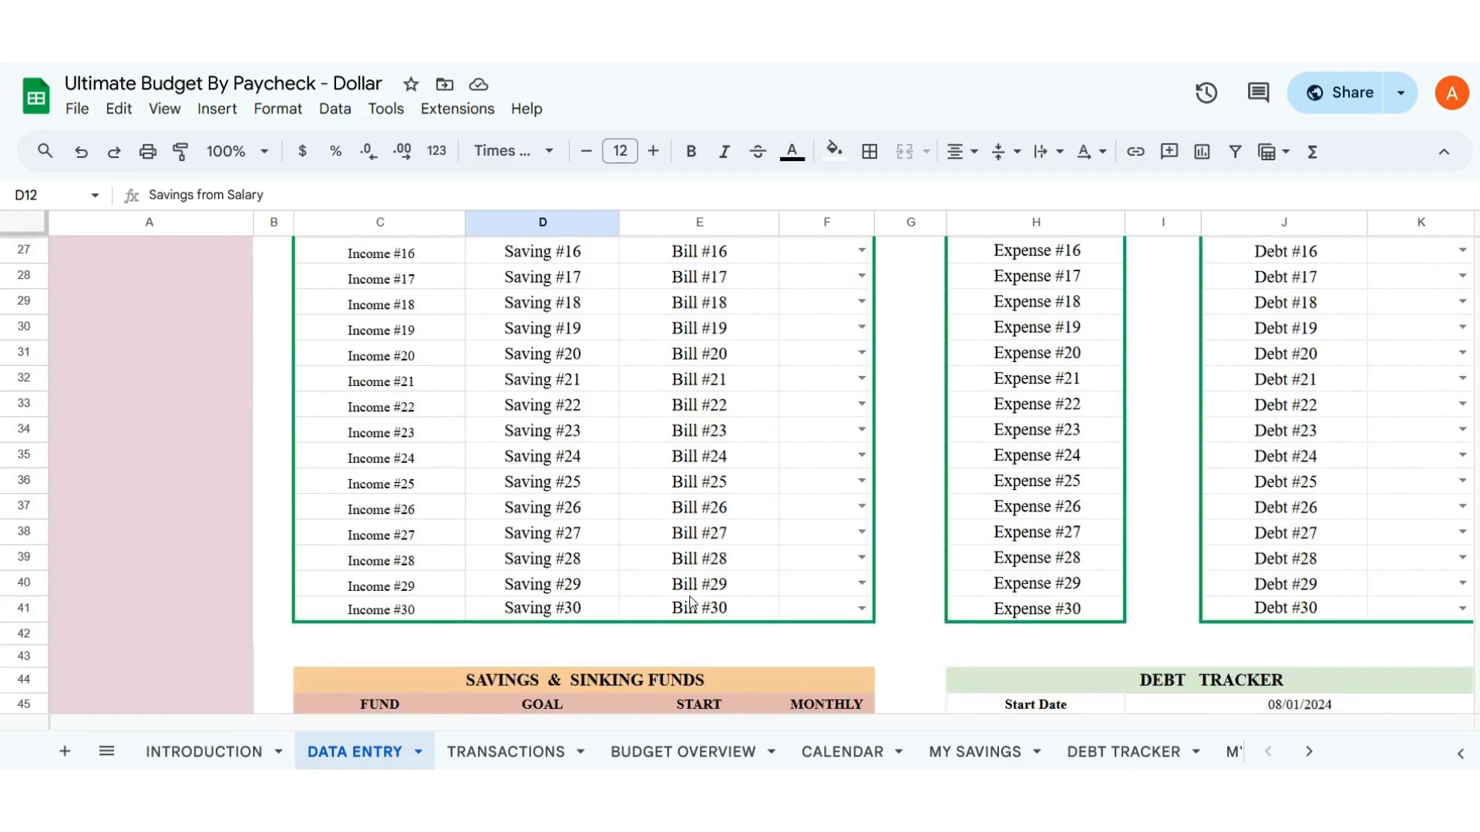
{"action": "scroll", "coordinate": [691, 602], "scroll_direction": "up", "scroll_amount": 8}
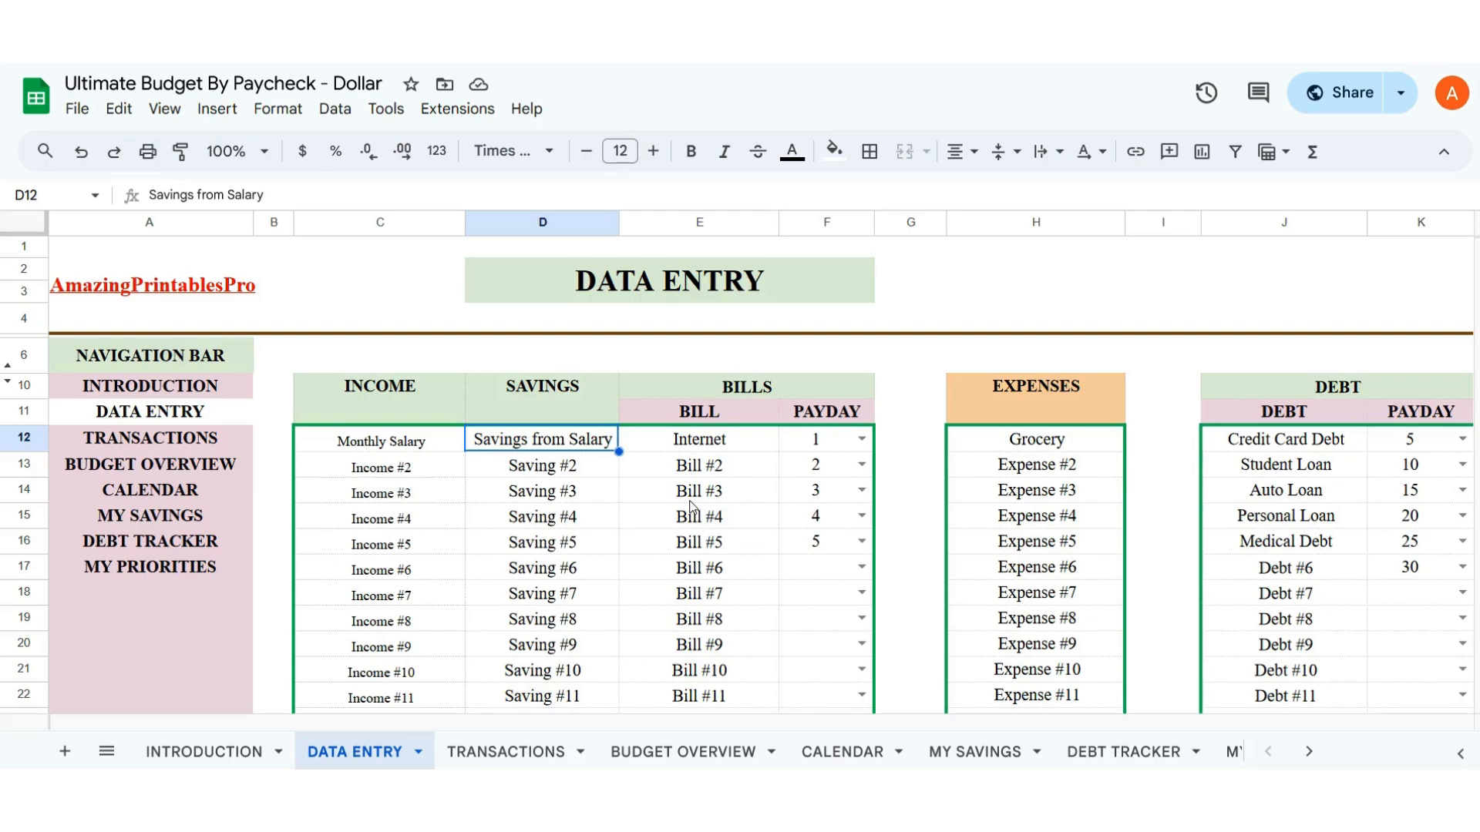
{"action": "left_click", "coordinate": [698, 442]}
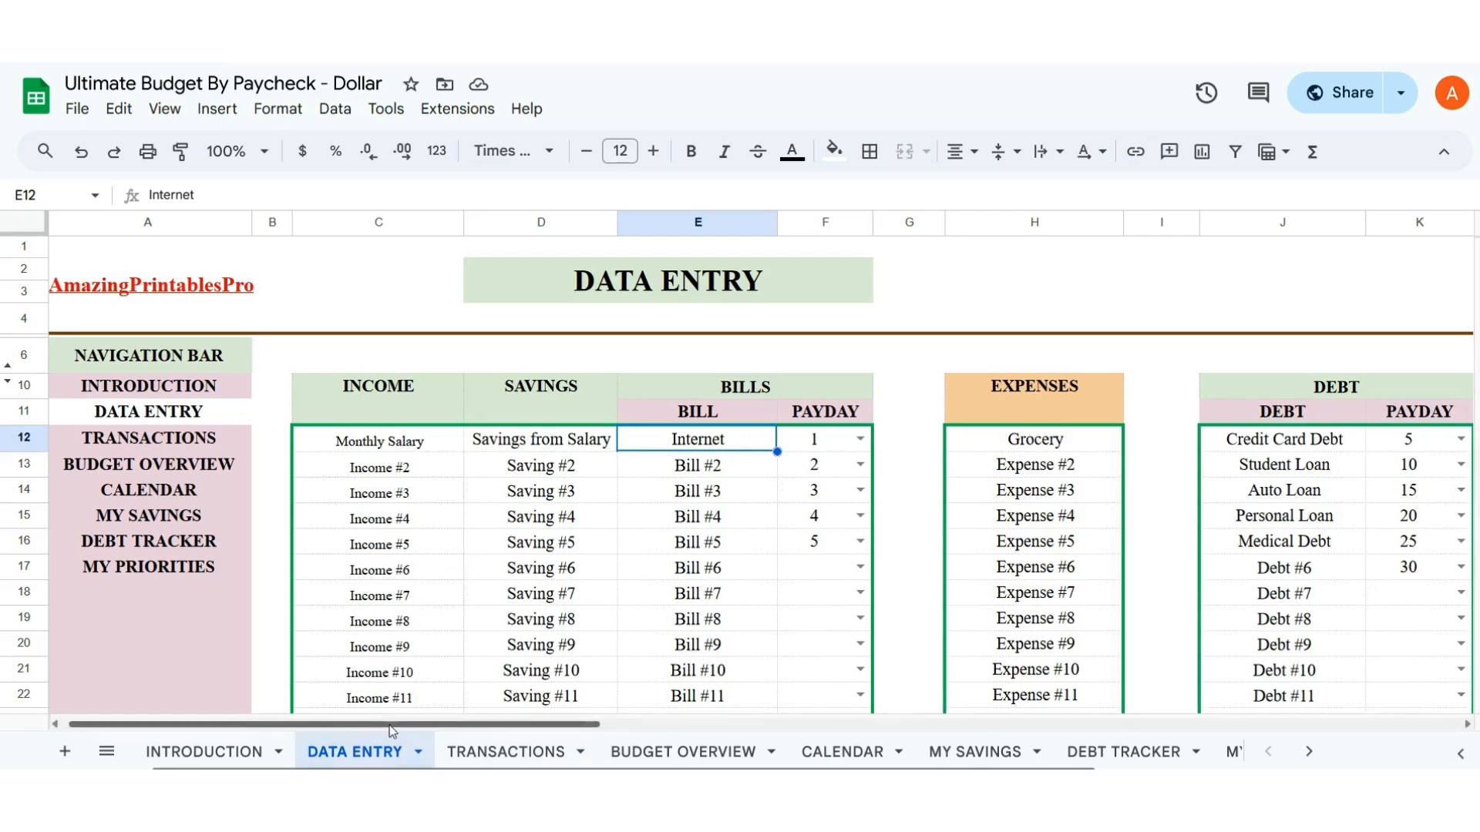
- Try changing the Internet bill's payday in F12 to 20, and set it back to 1
{"action": "left_click_drag", "start_coordinate": [390, 724], "coordinate": [621, 749]}
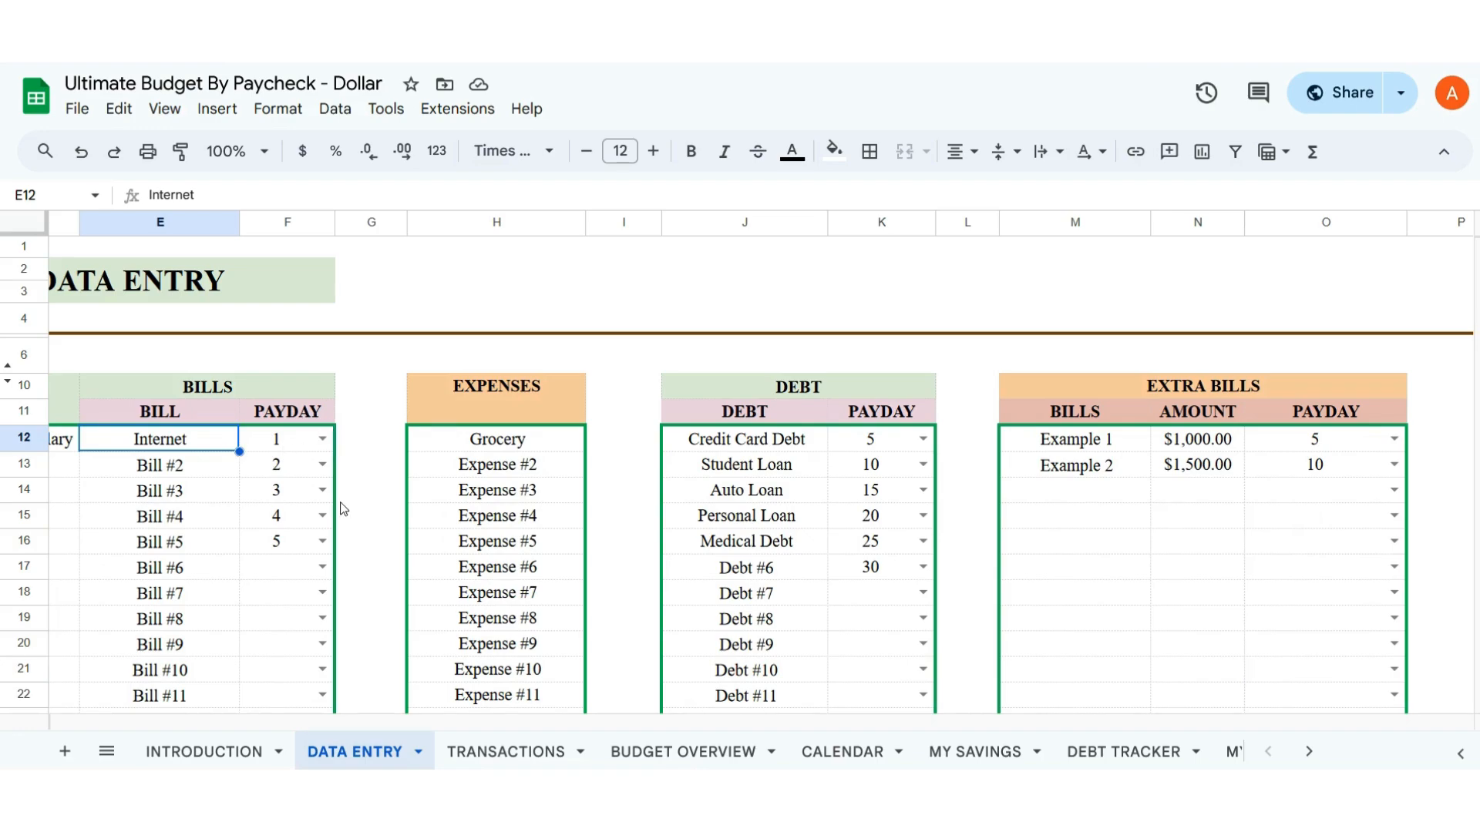
{"action": "left_click", "coordinate": [321, 438]}
{"action": "scroll", "coordinate": [273, 593], "scroll_direction": "down", "scroll_amount": 5}
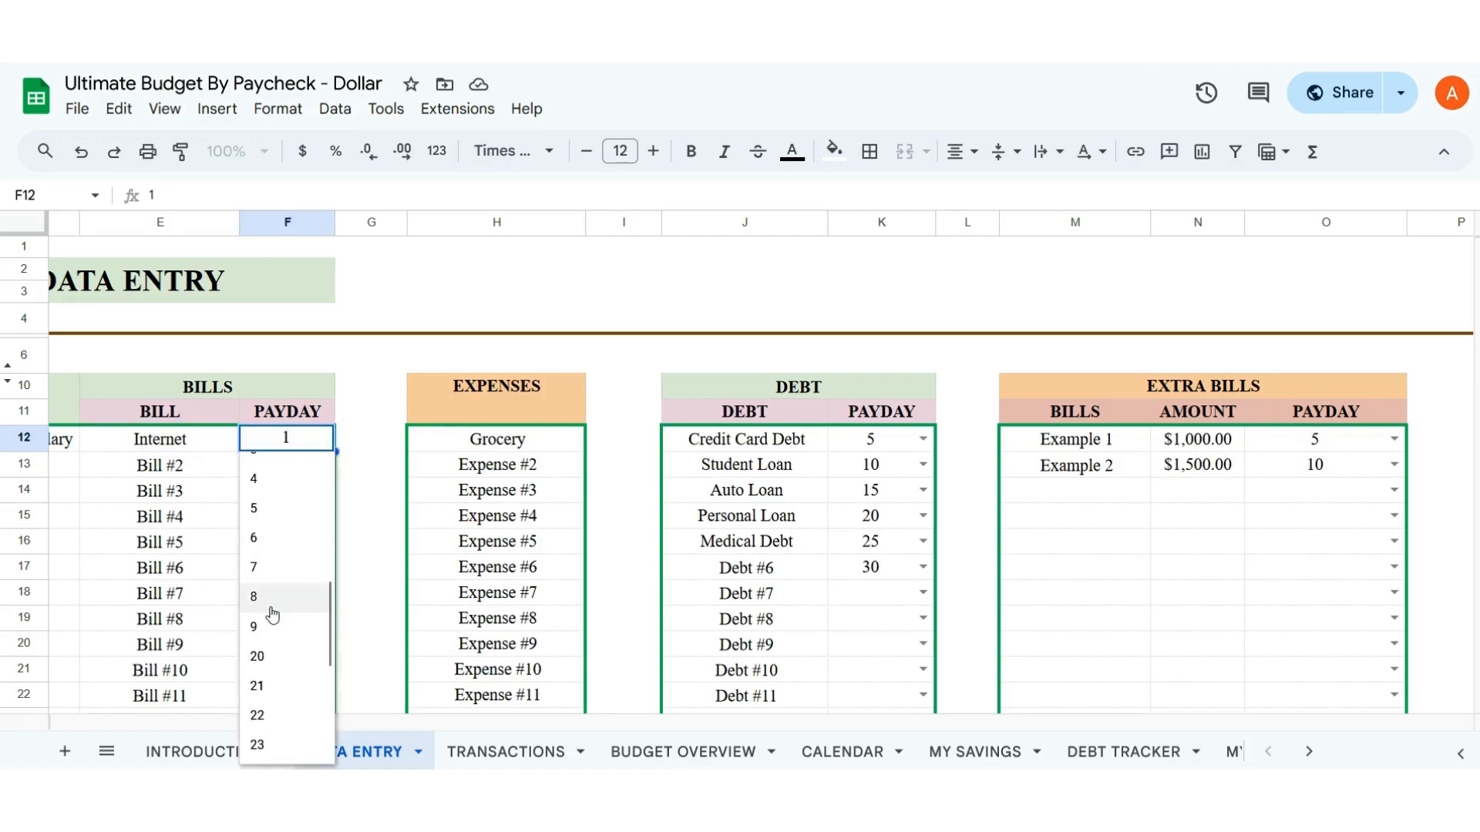
{"action": "left_click", "coordinate": [266, 657]}
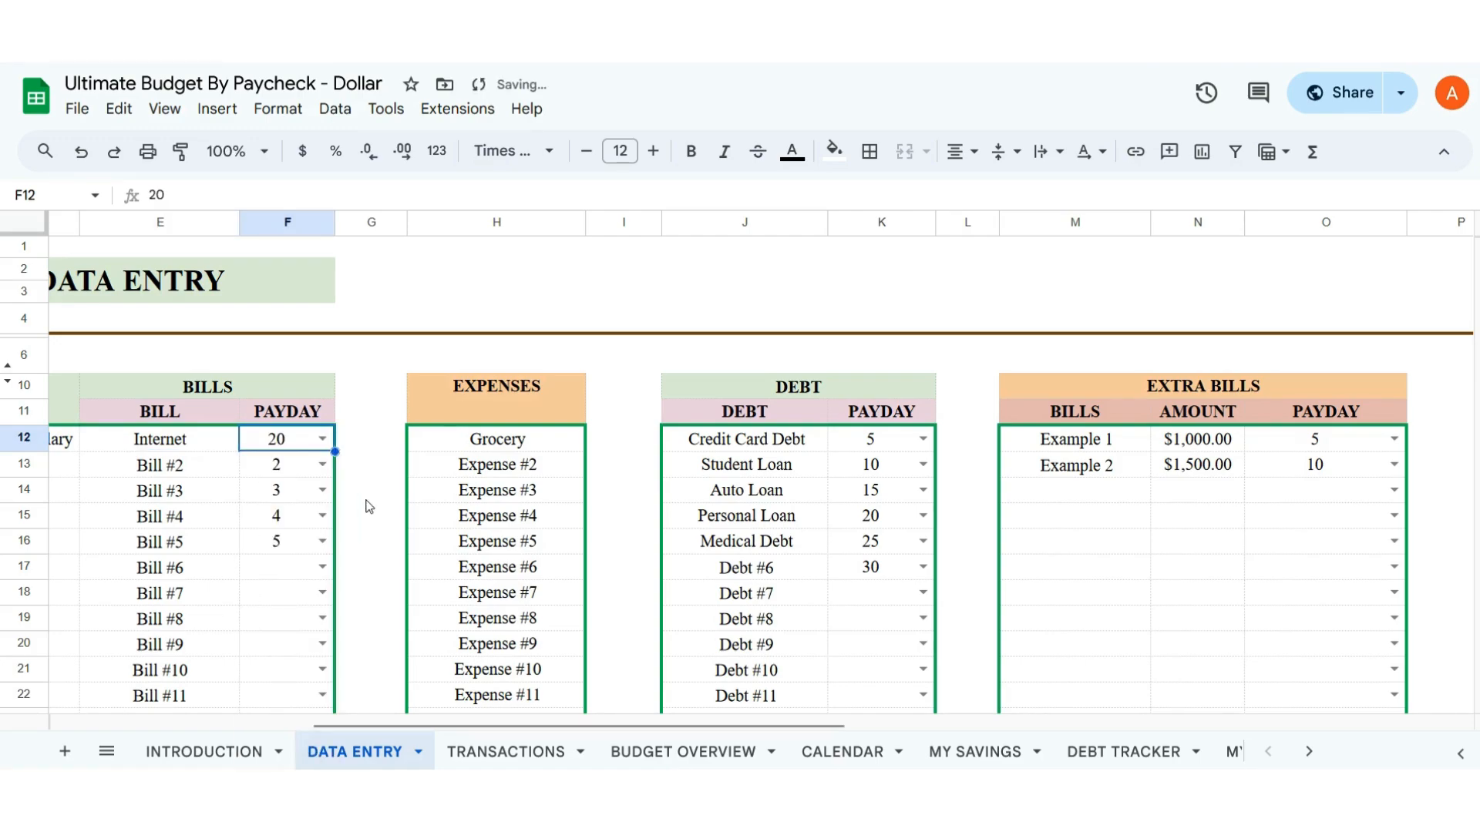
{"action": "left_click", "coordinate": [322, 438]}
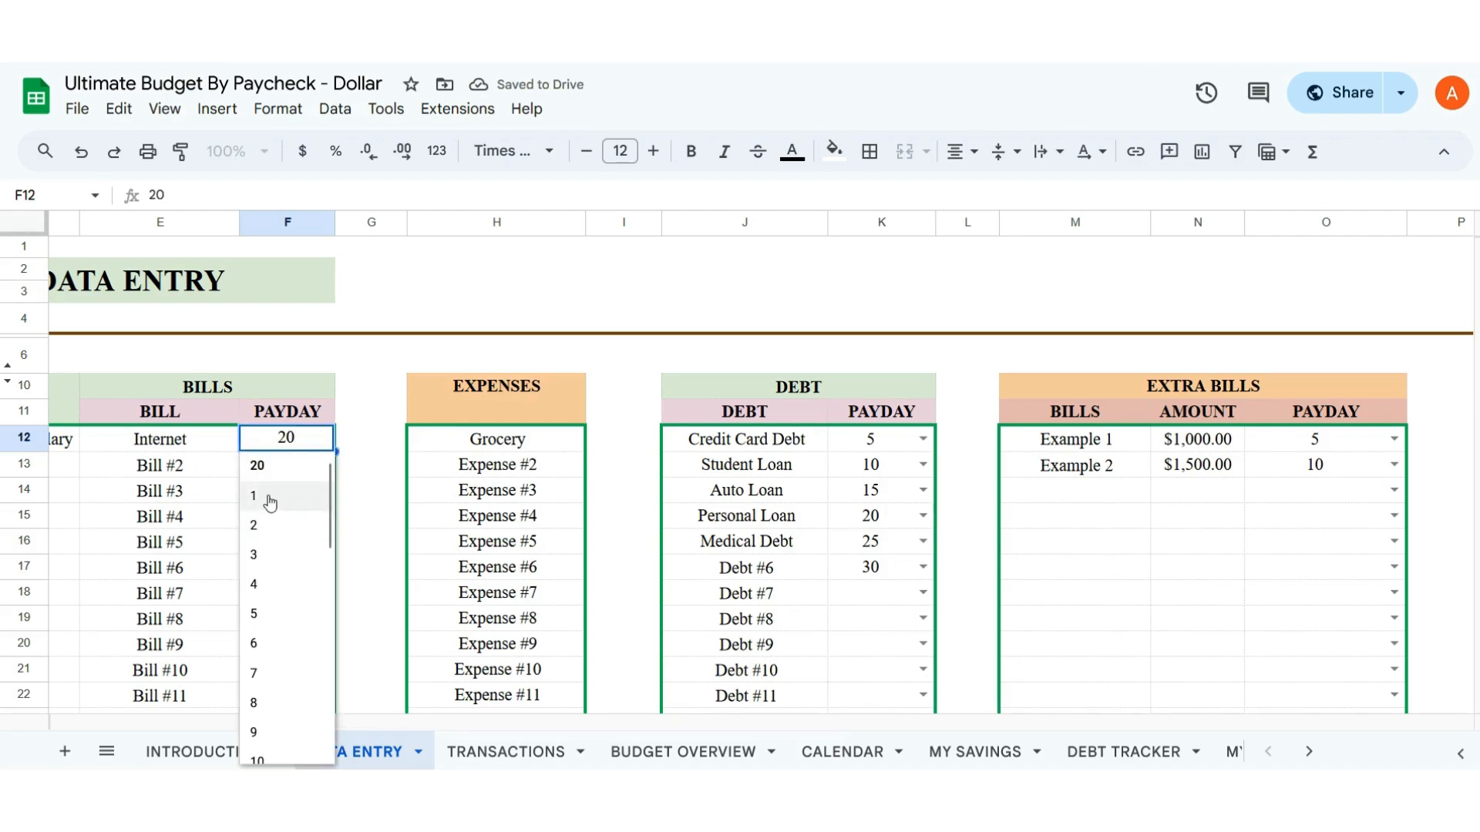
{"action": "left_click", "coordinate": [299, 500]}
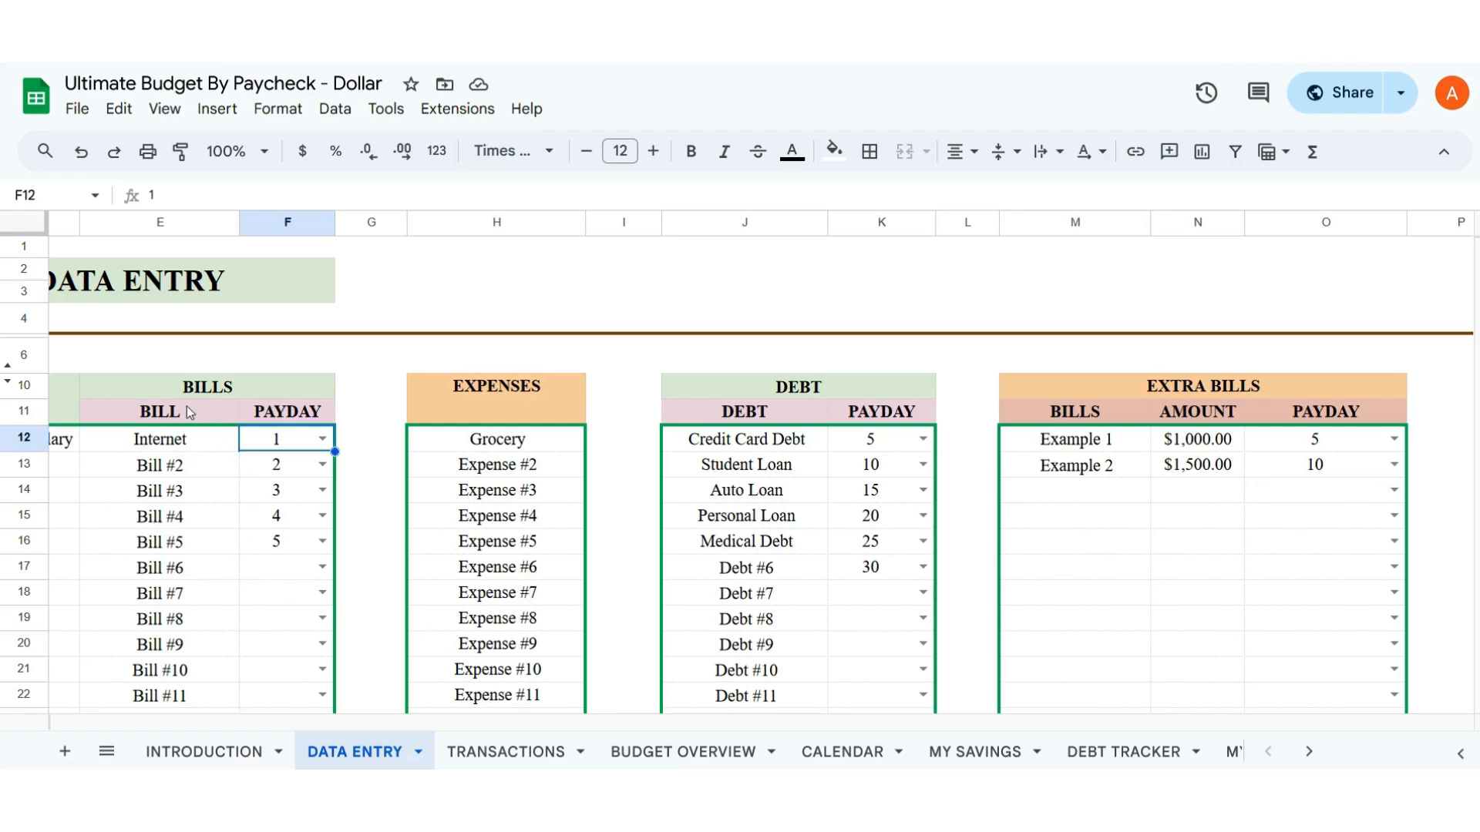
- Try clearing and restoring the Bill #30 entry in E41, and check the payday choices for Bill #6 in F17 without choosing one
{"action": "scroll", "coordinate": [187, 416], "scroll_direction": "down", "scroll_amount": 9}
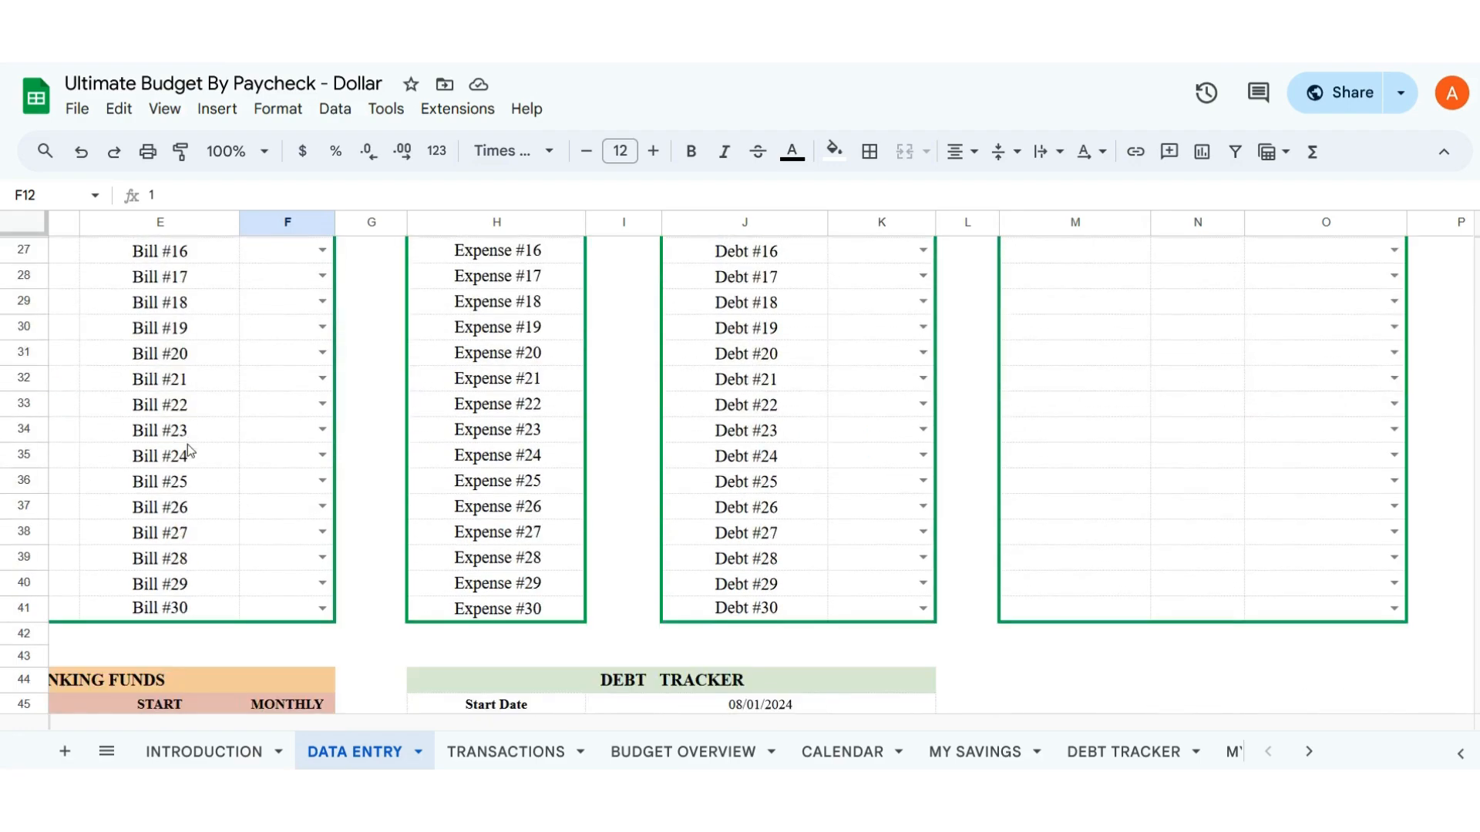
{"action": "double_click", "coordinate": [177, 608]}
{"action": "left_click_drag", "start_coordinate": [190, 608], "coordinate": [91, 606]}
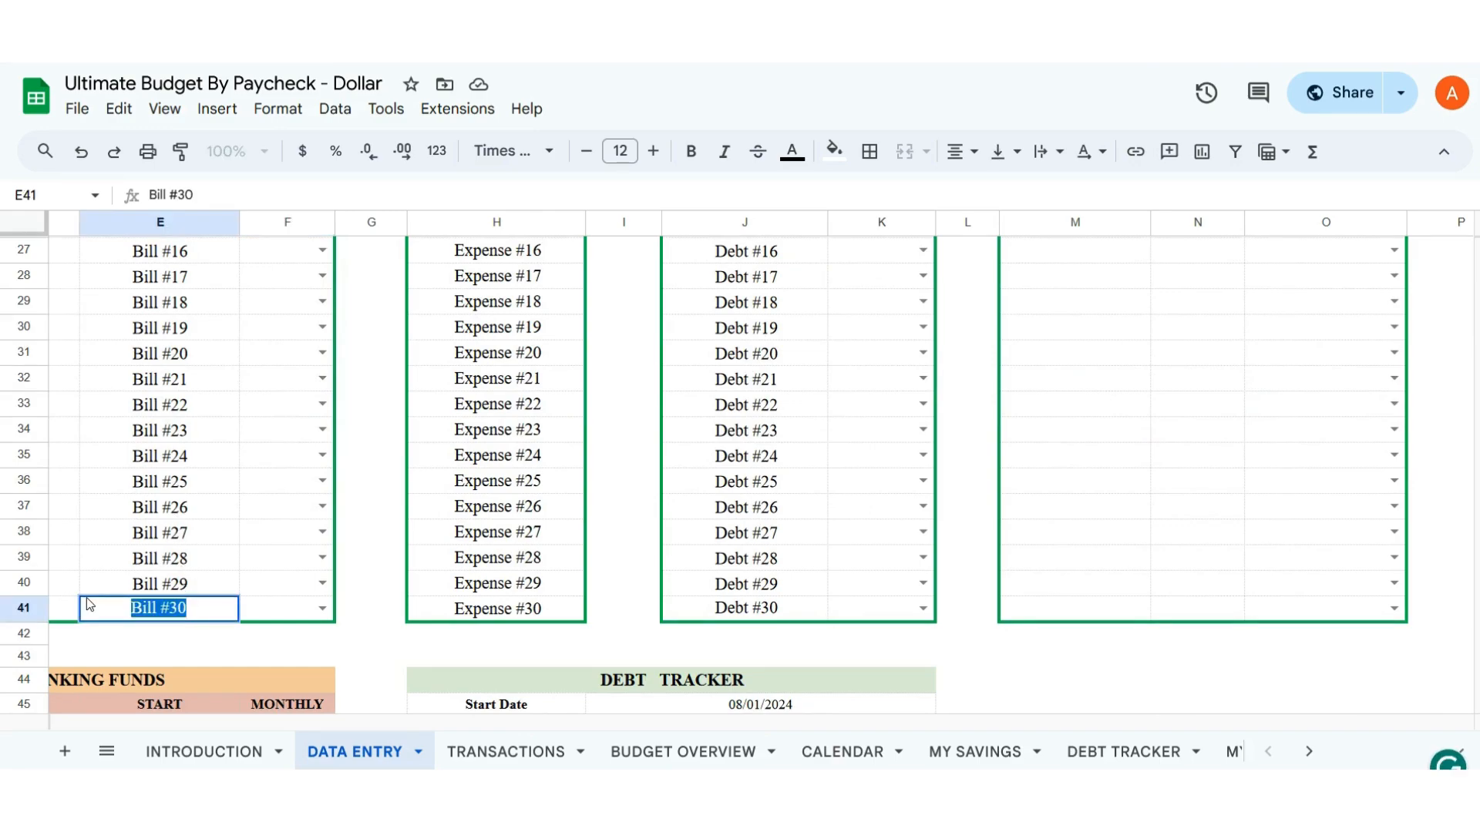
{"action": "key", "text": "BackSpace"}
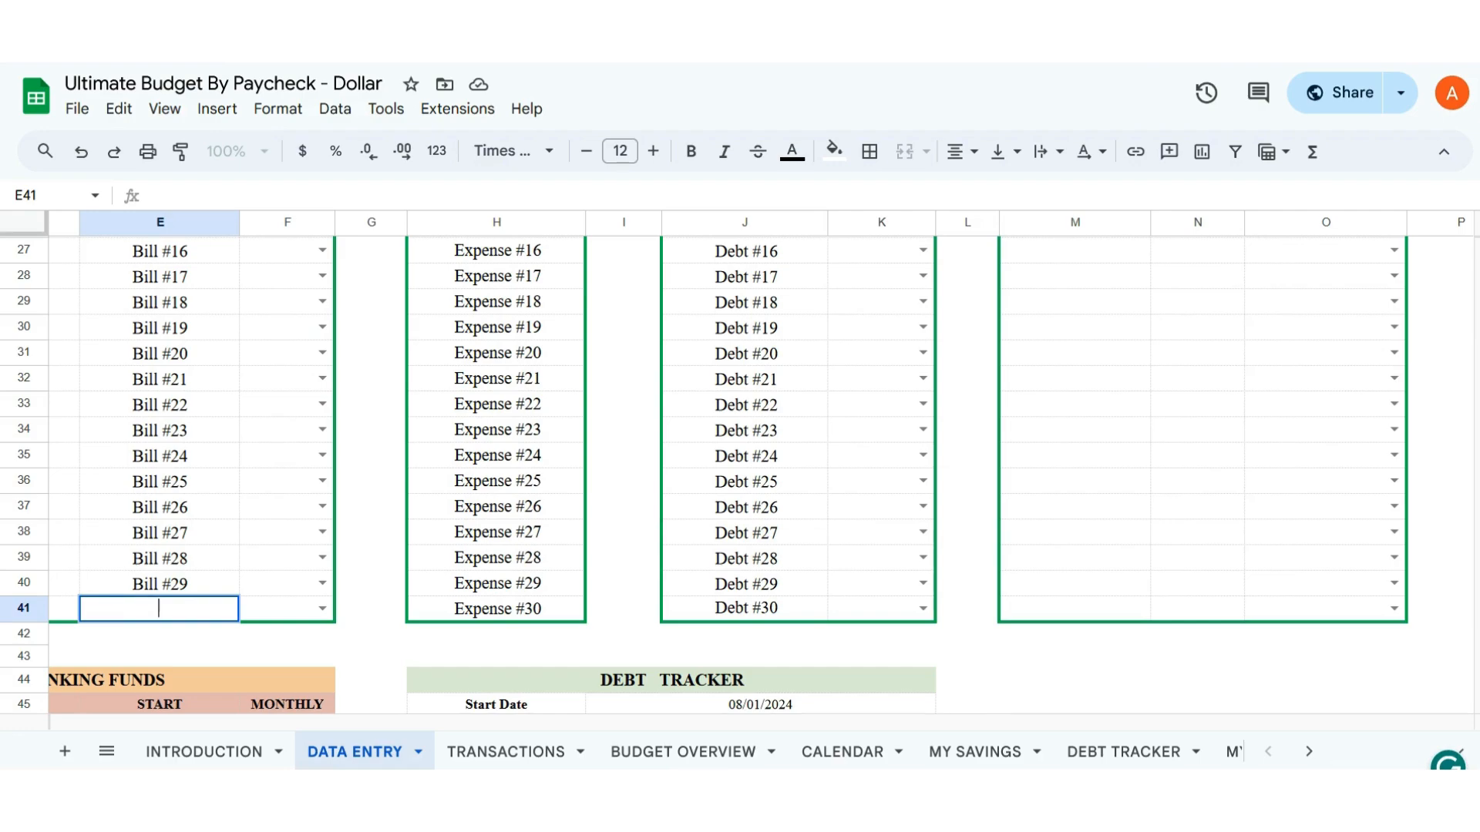
{"action": "key", "text": "ctrl+z"}
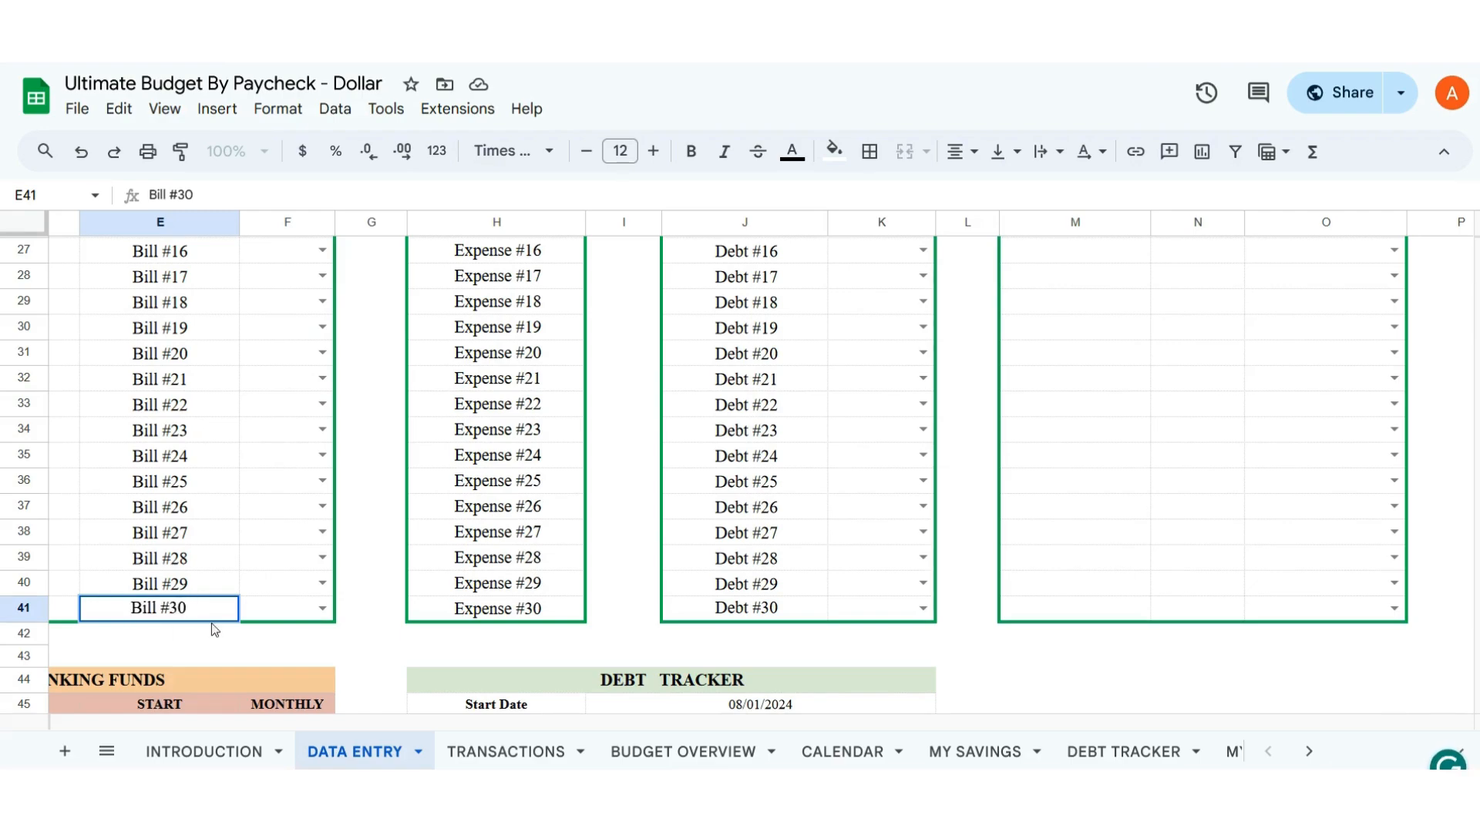
{"action": "scroll", "coordinate": [231, 478], "scroll_direction": "up", "scroll_amount": 10}
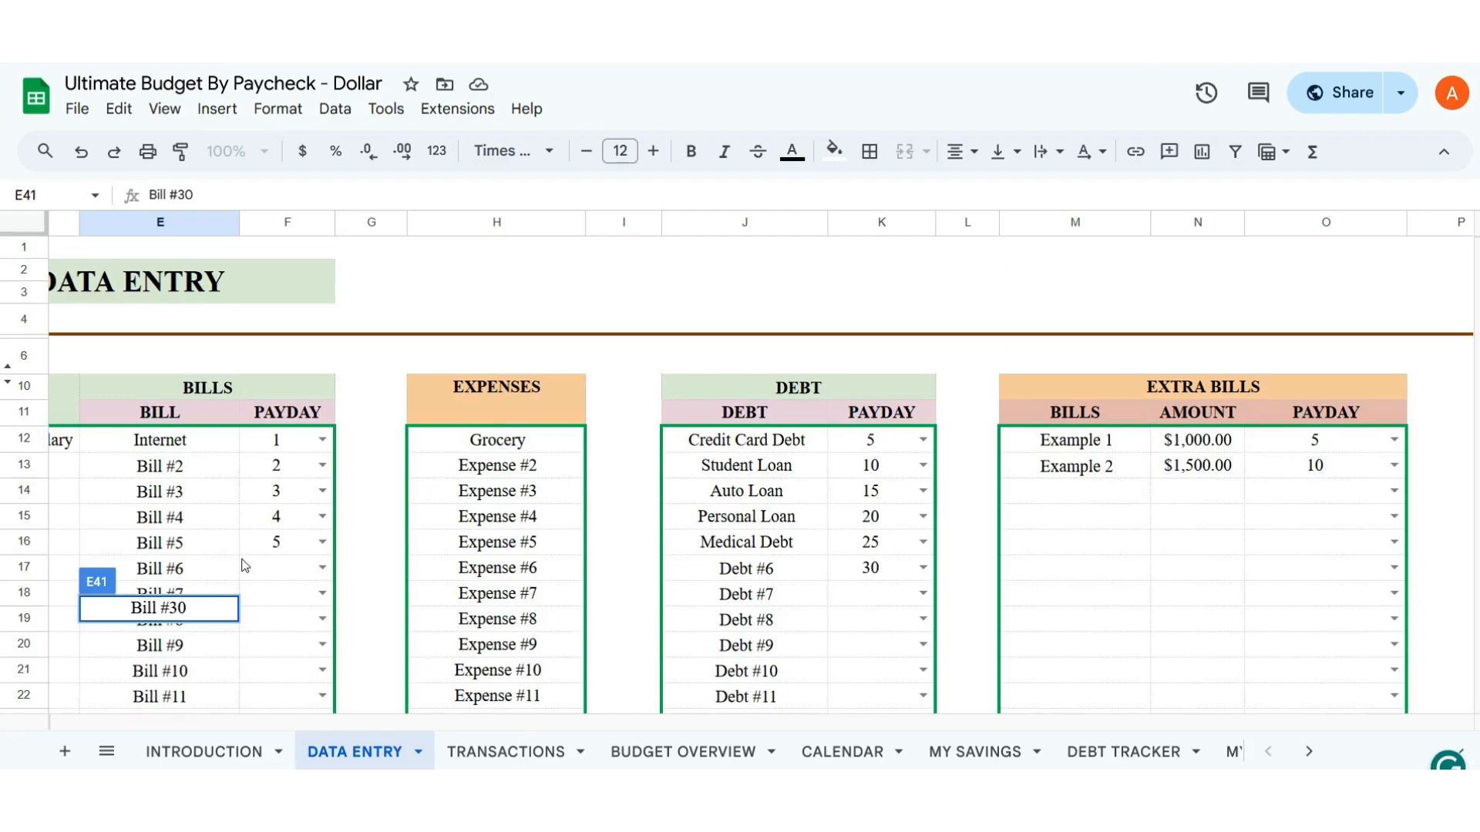
{"action": "key", "text": "Escape"}
{"action": "left_click", "coordinate": [323, 569]}
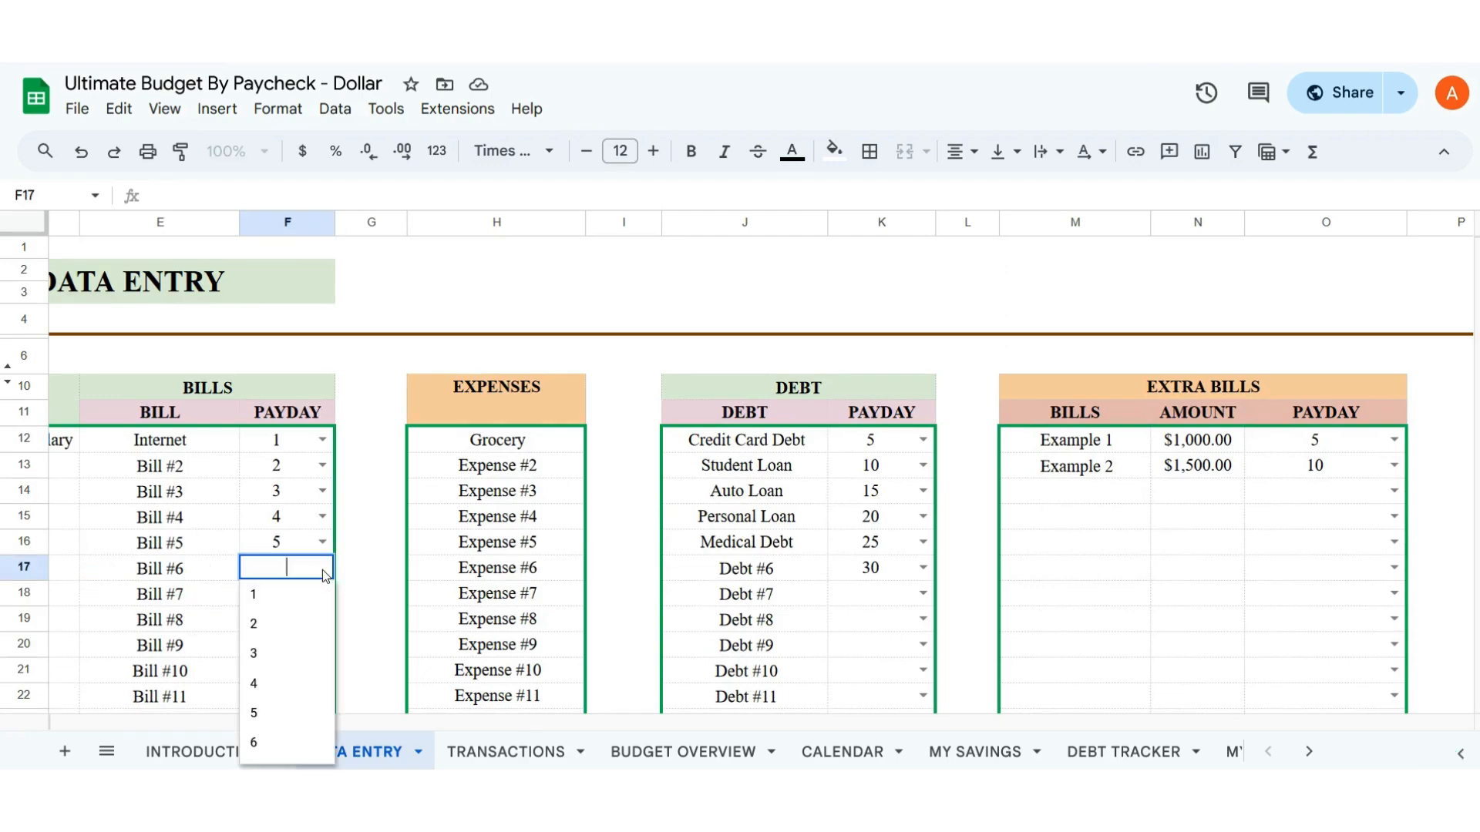
{"action": "left_click", "coordinate": [360, 568]}
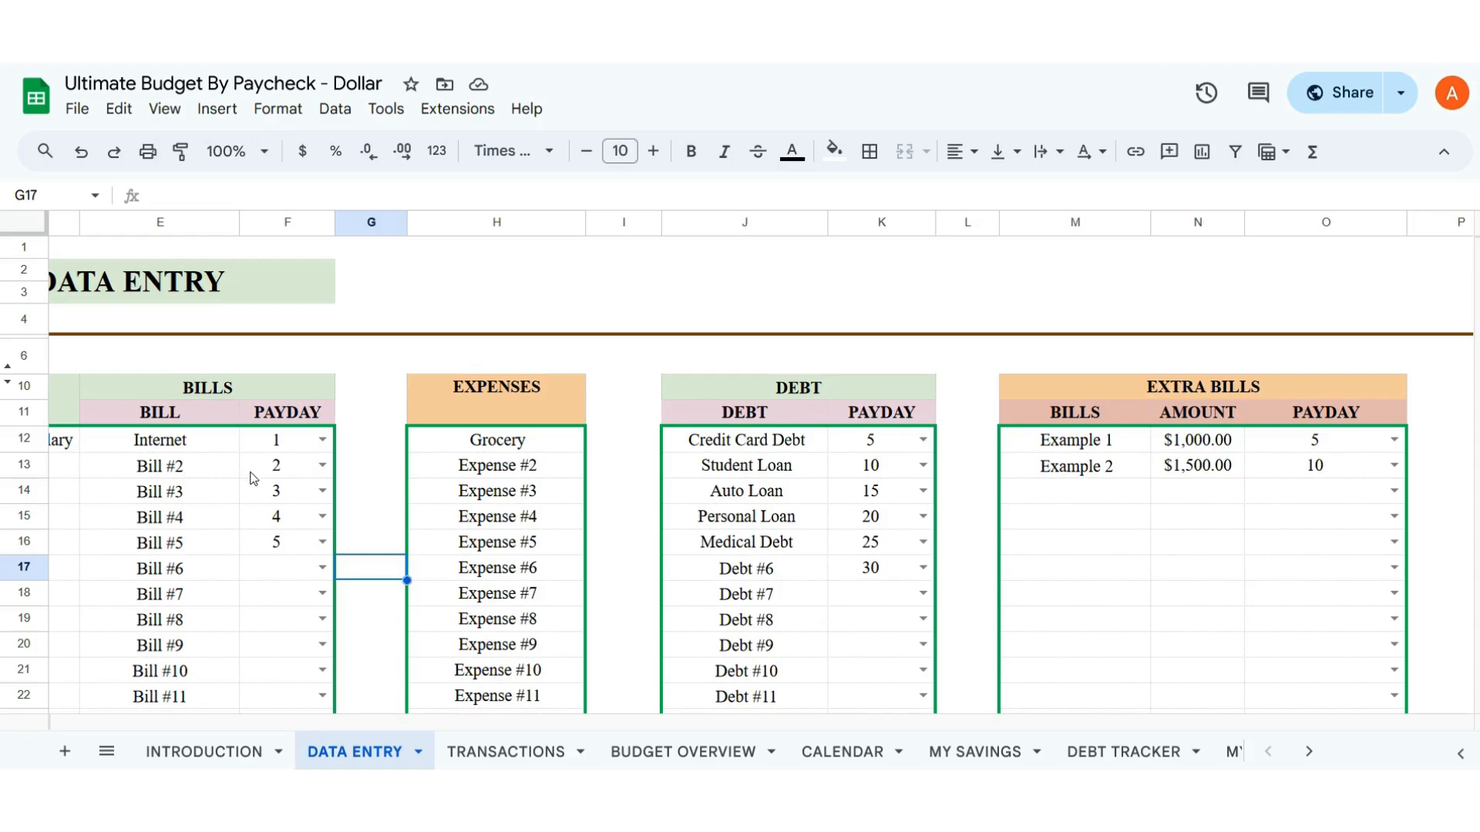
- Check the payday choices for Bill #2 in F13 without choosing one
{"action": "left_click", "coordinate": [320, 470]}
{"action": "scroll", "coordinate": [296, 555], "scroll_direction": "down", "scroll_amount": 5}
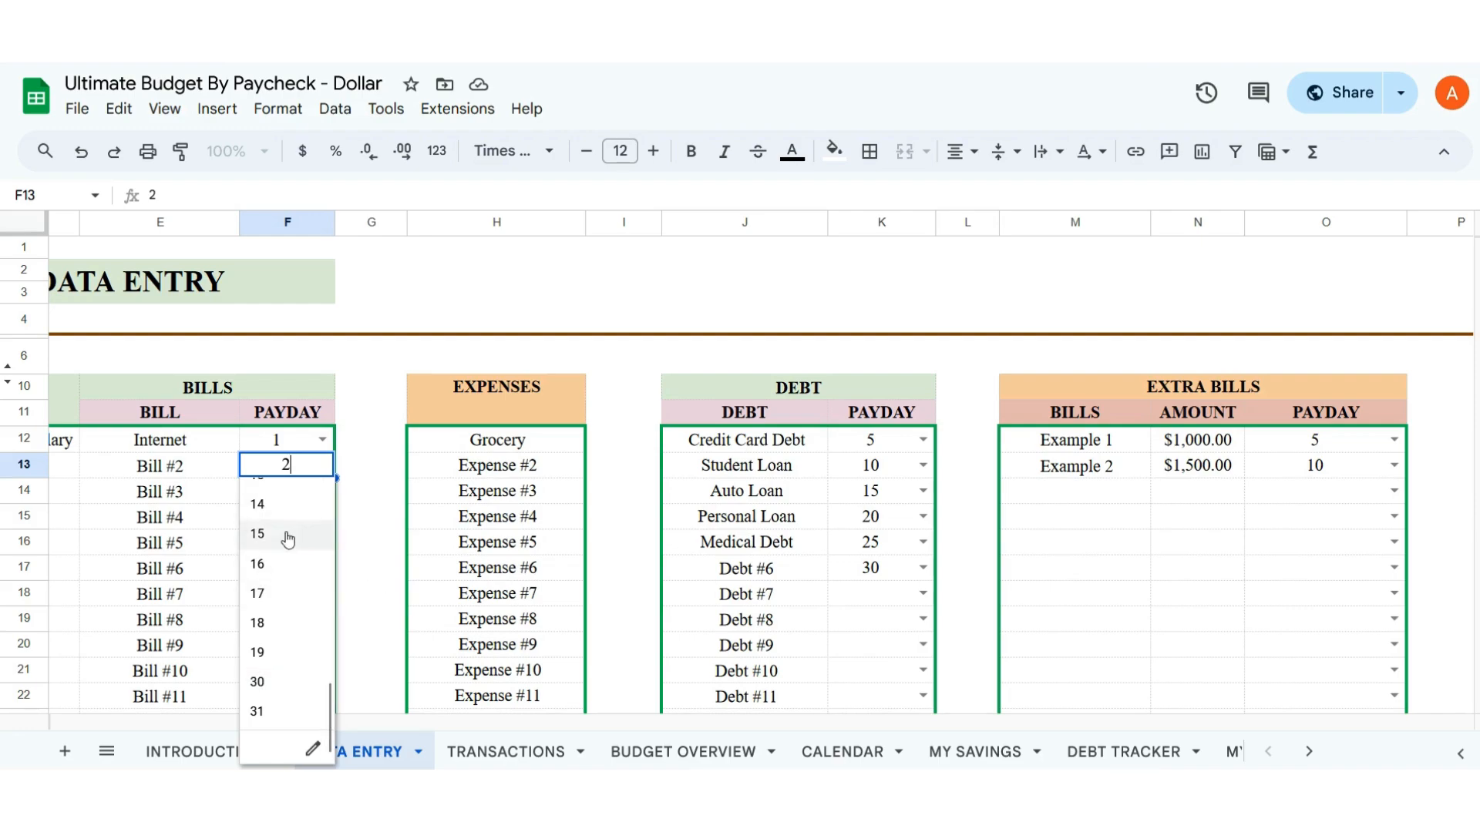
{"action": "left_click", "coordinate": [372, 596]}
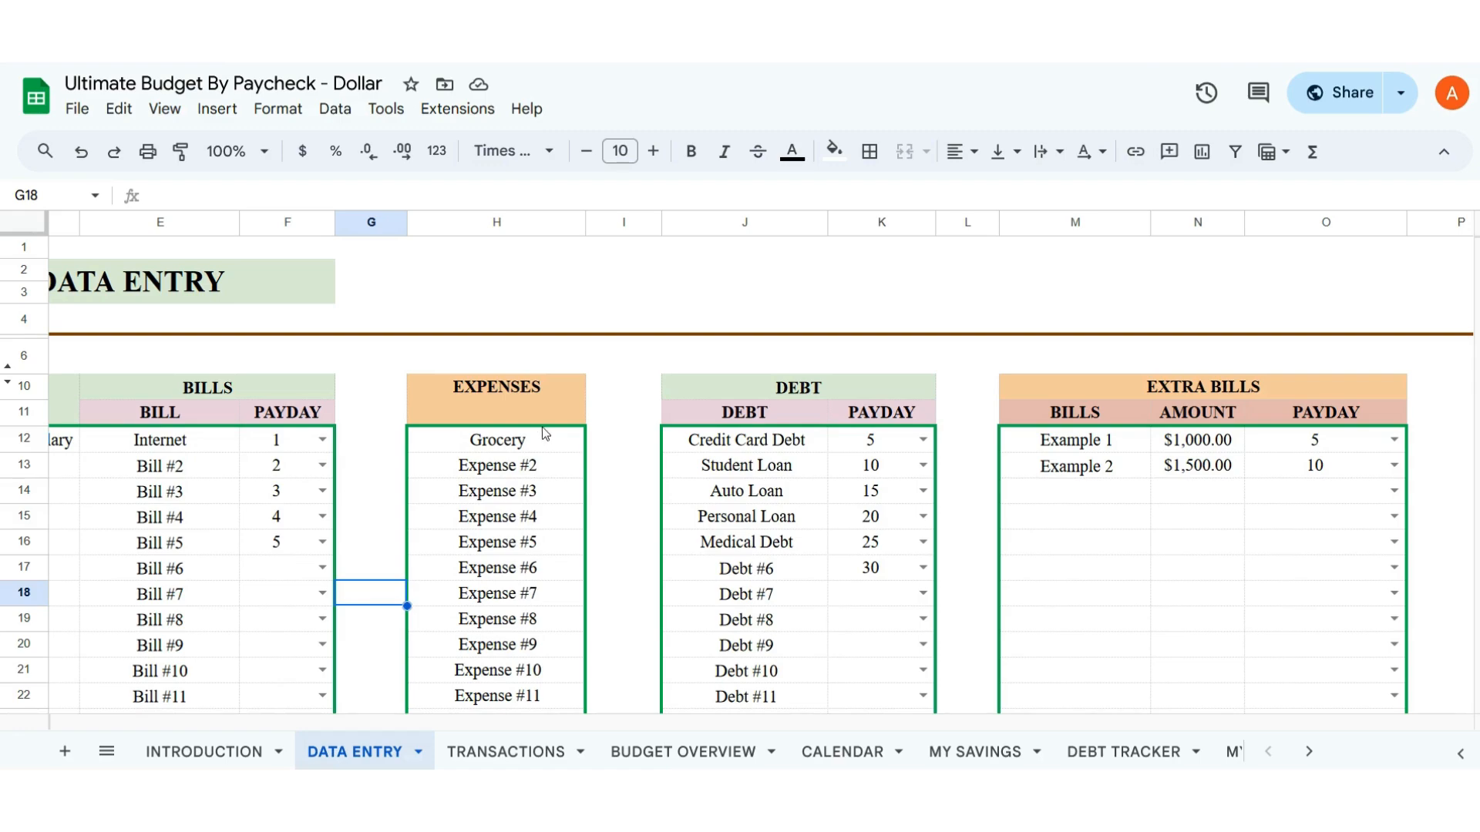
- Inspect the Expenses heading and its first entry in H12, and look through the Expenses list down to row 41
{"action": "left_click", "coordinate": [536, 396]}
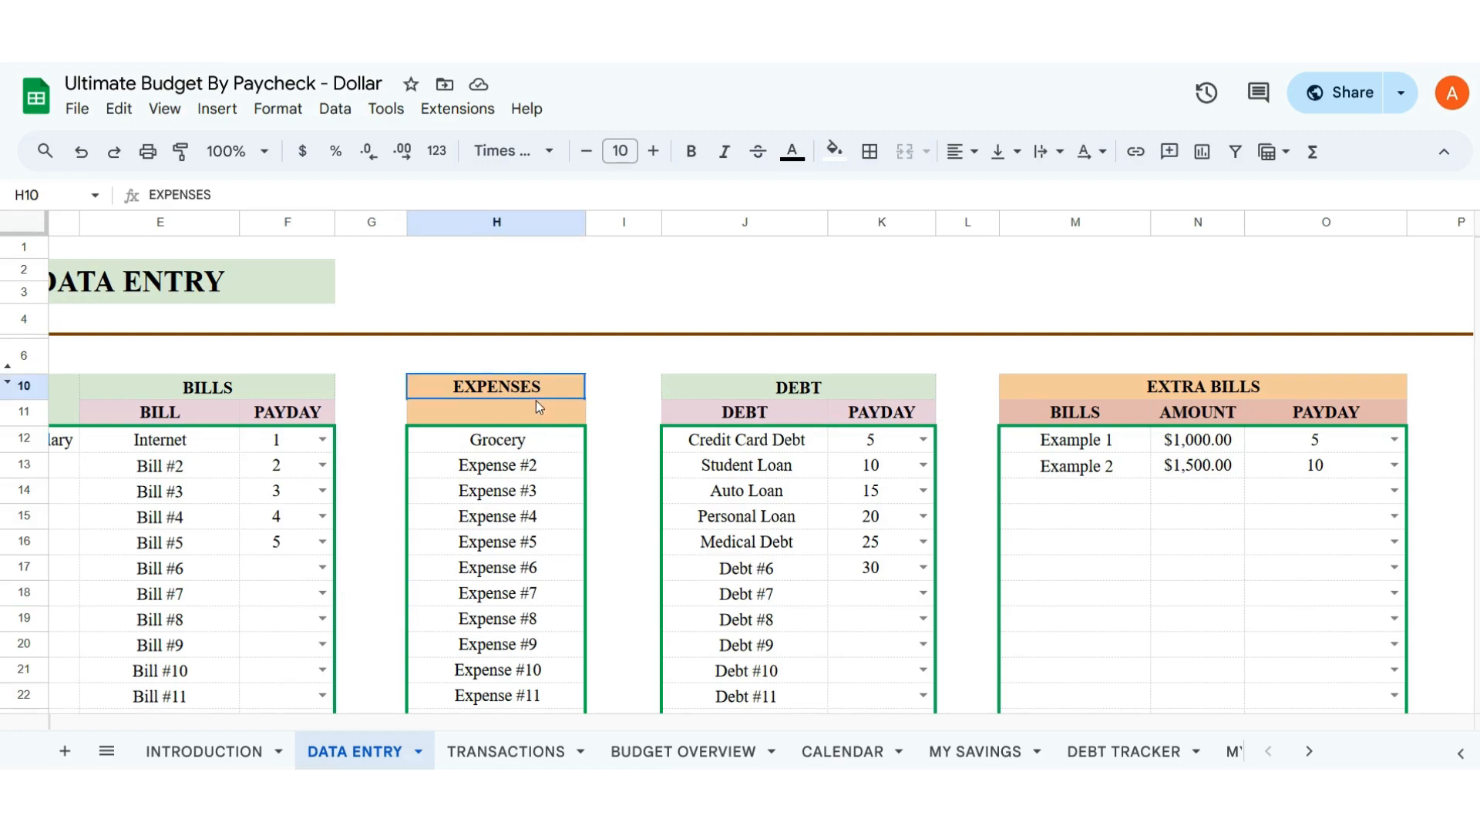
{"action": "left_click", "coordinate": [530, 444]}
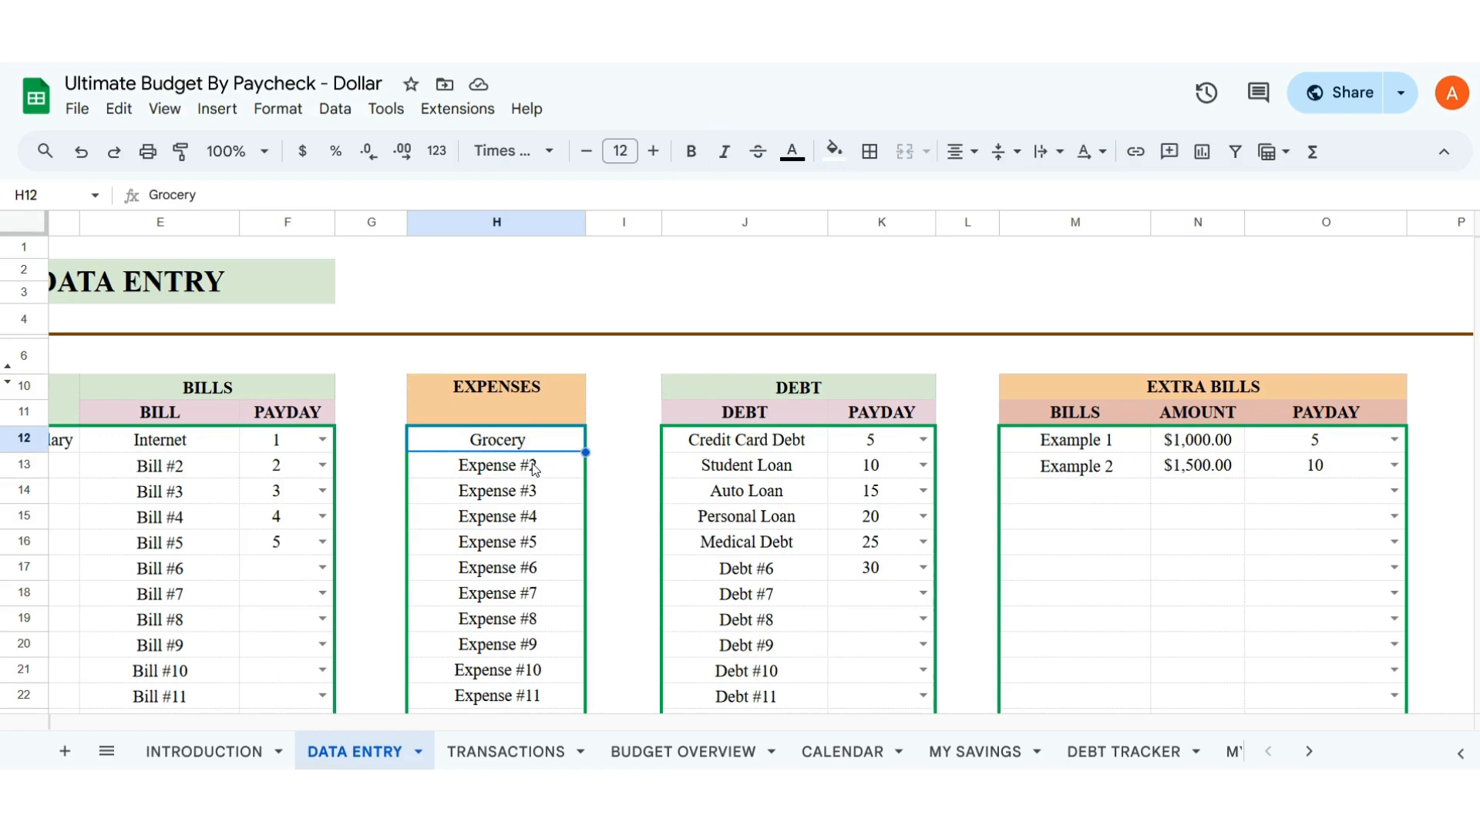
{"action": "scroll", "coordinate": [521, 479], "scroll_direction": "down", "scroll_amount": 10}
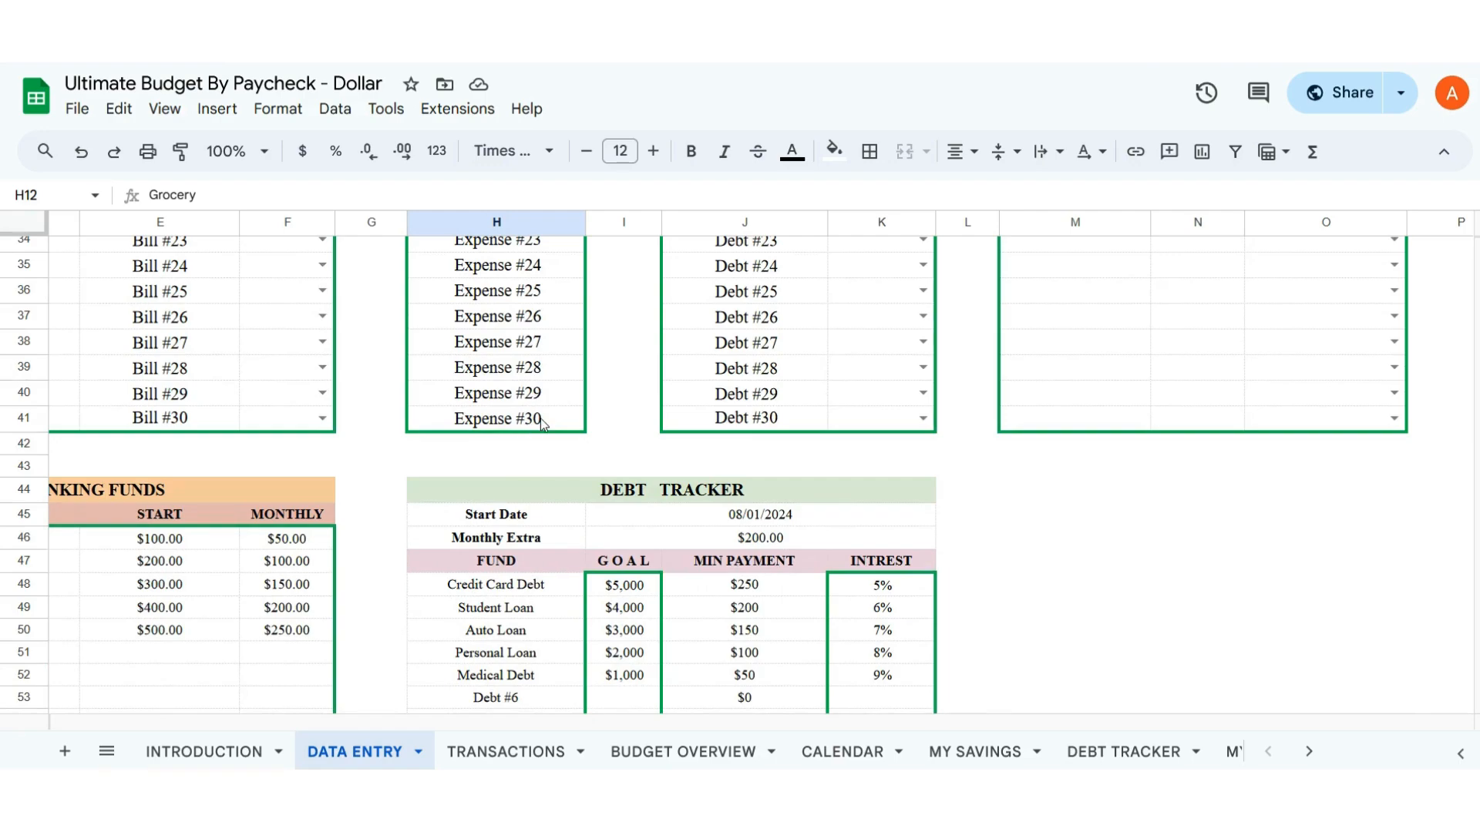
- Try clearing the Expense #30 entry in H41, restore it, and look over the Expenses list again
{"action": "double_click", "coordinate": [539, 418]}
{"action": "left_click_drag", "start_coordinate": [539, 419], "coordinate": [369, 433]}
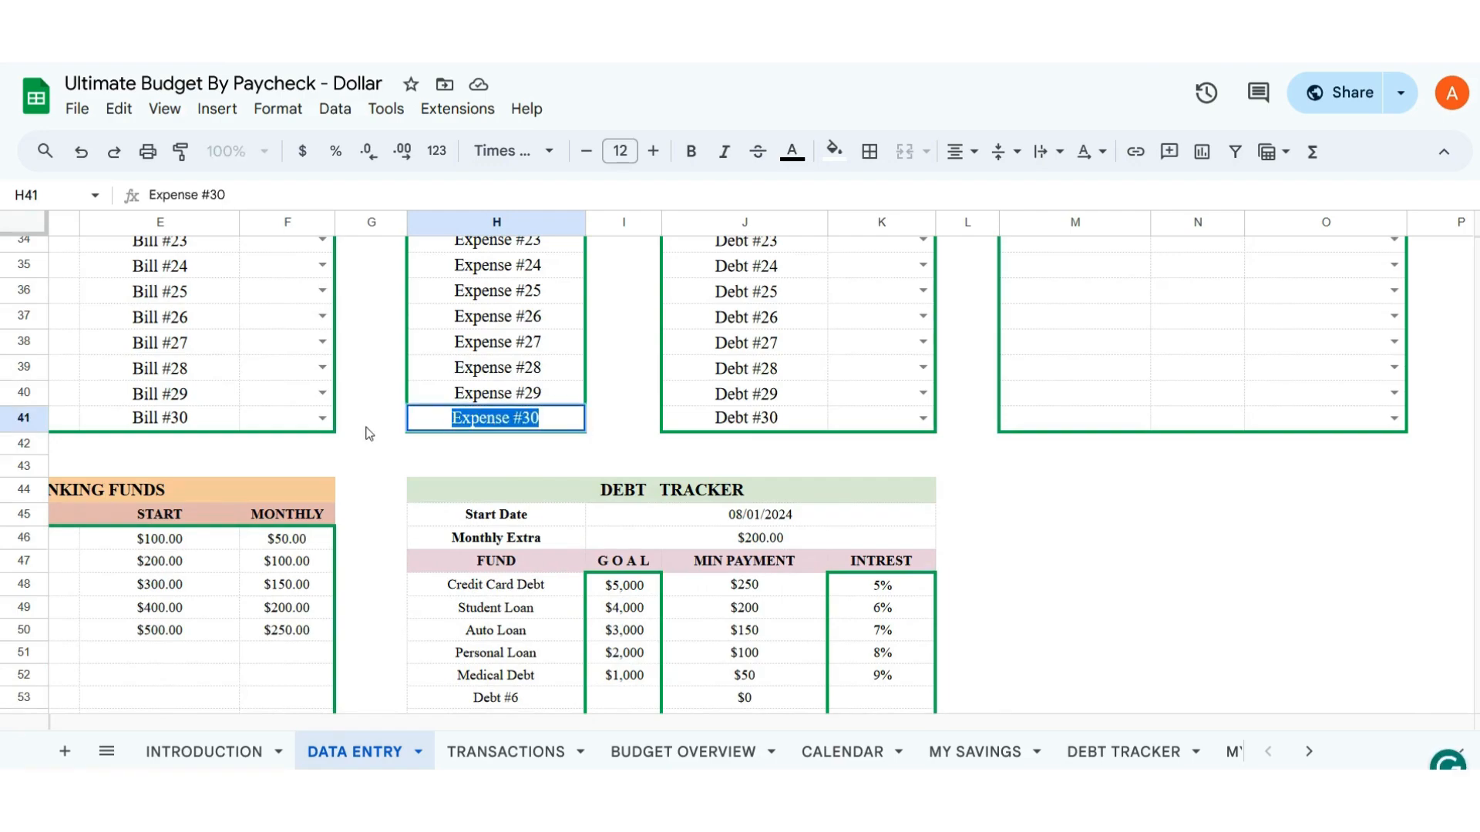
{"action": "key", "text": "BackSpace"}
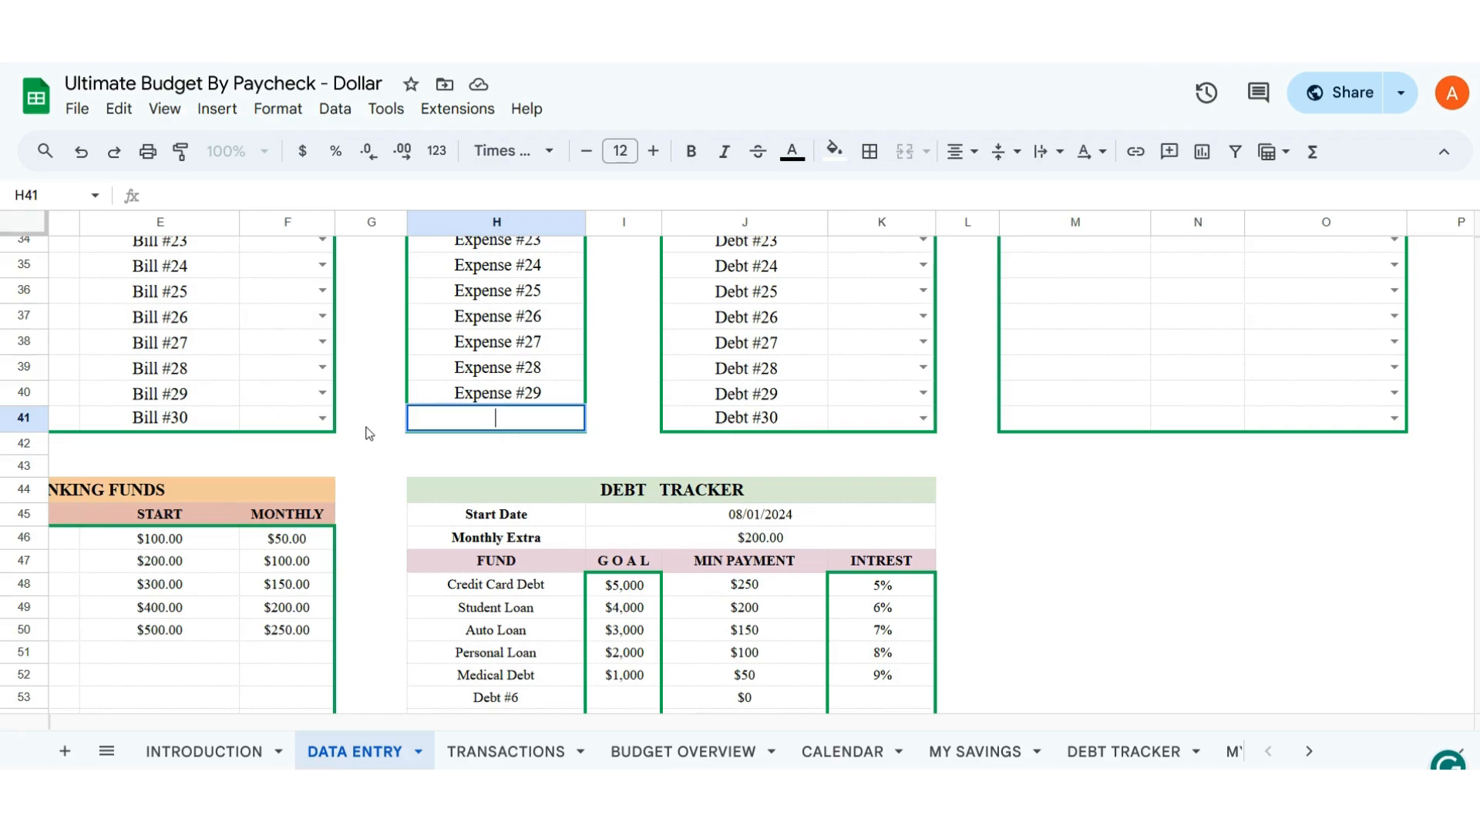
{"action": "key", "text": "ctrl+z"}
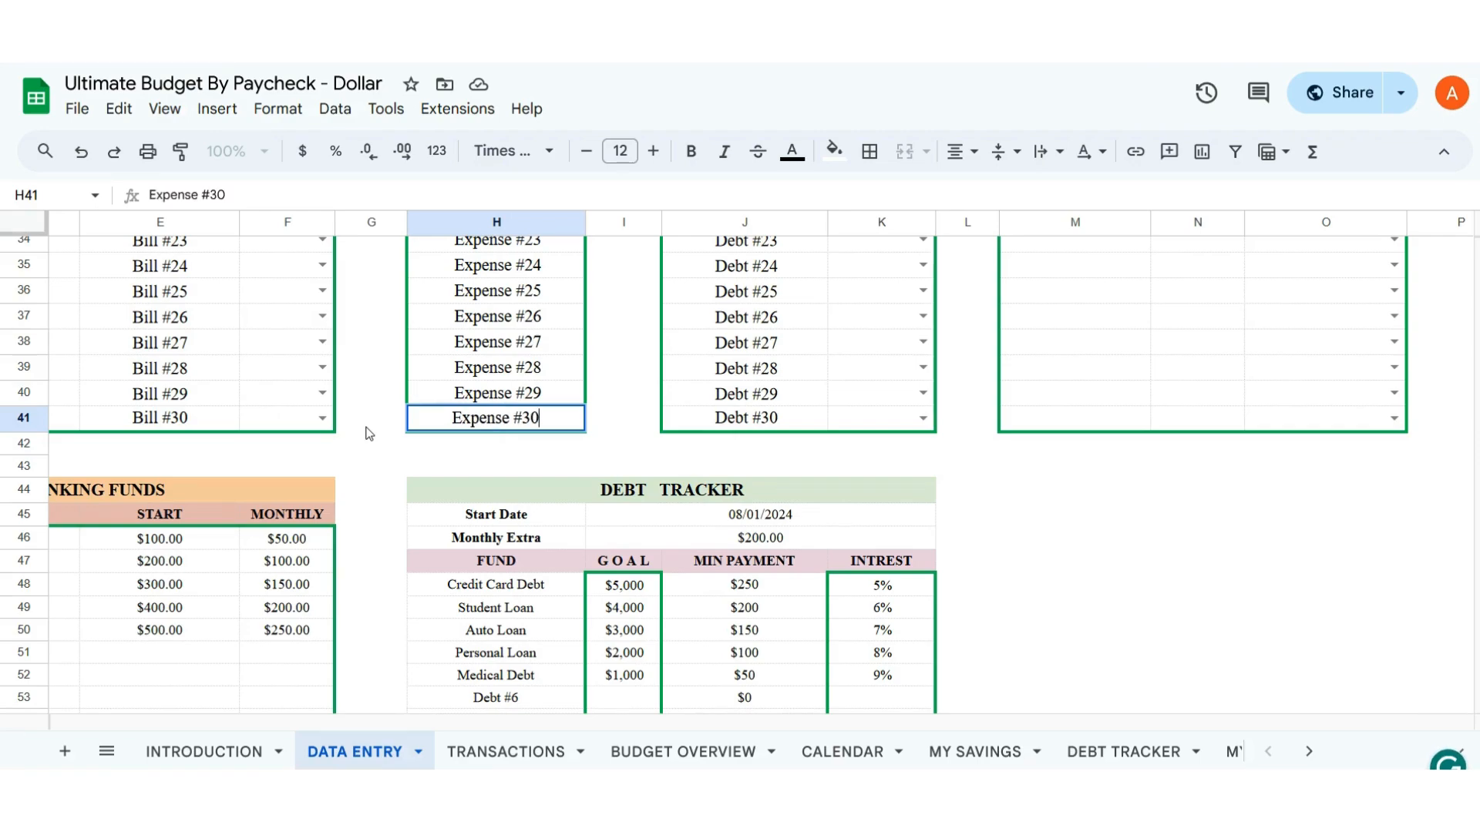
{"action": "key", "text": "Escape"}
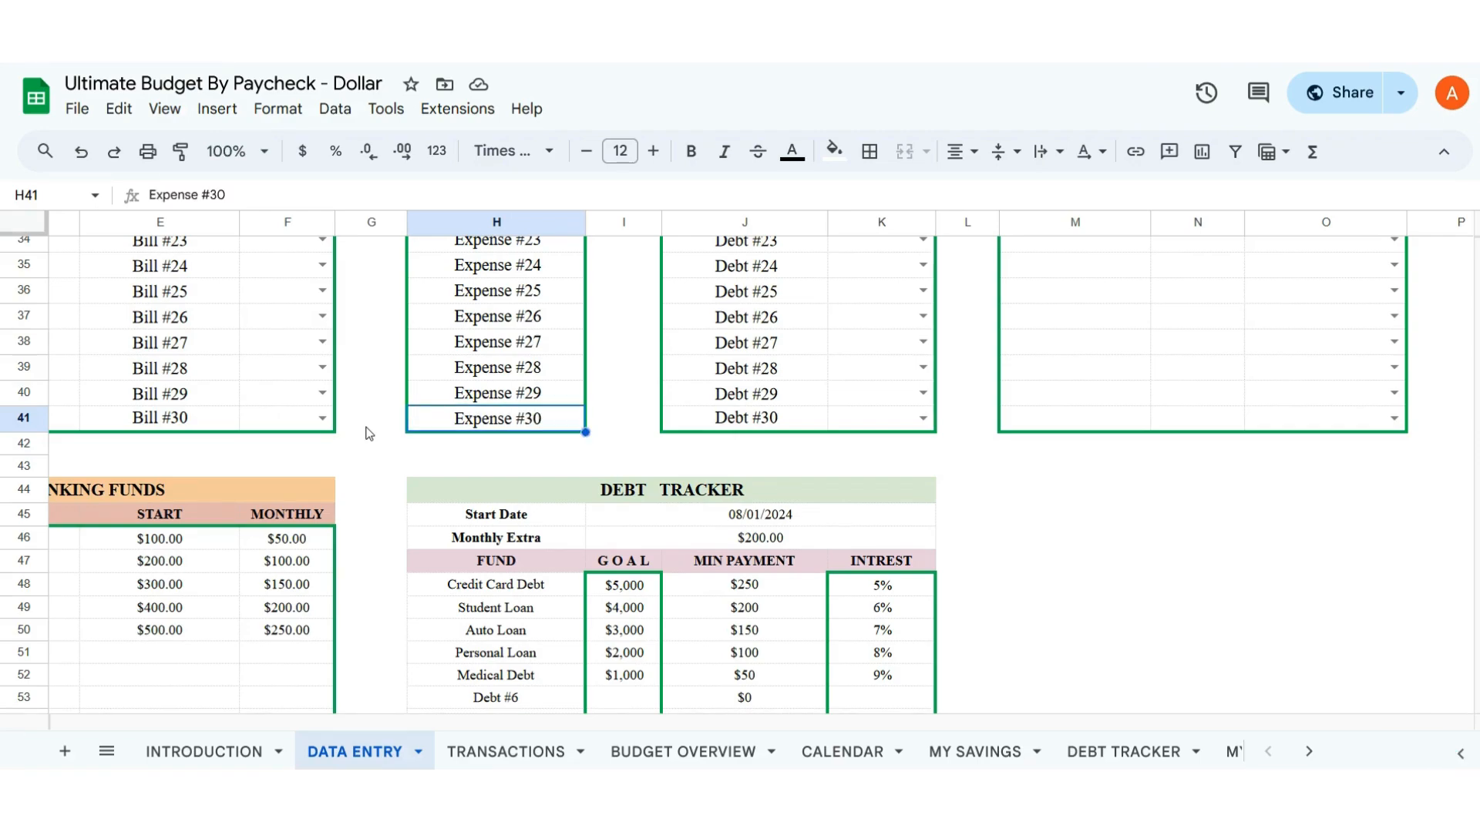
{"action": "scroll", "coordinate": [554, 420], "scroll_direction": "up", "scroll_amount": 10}
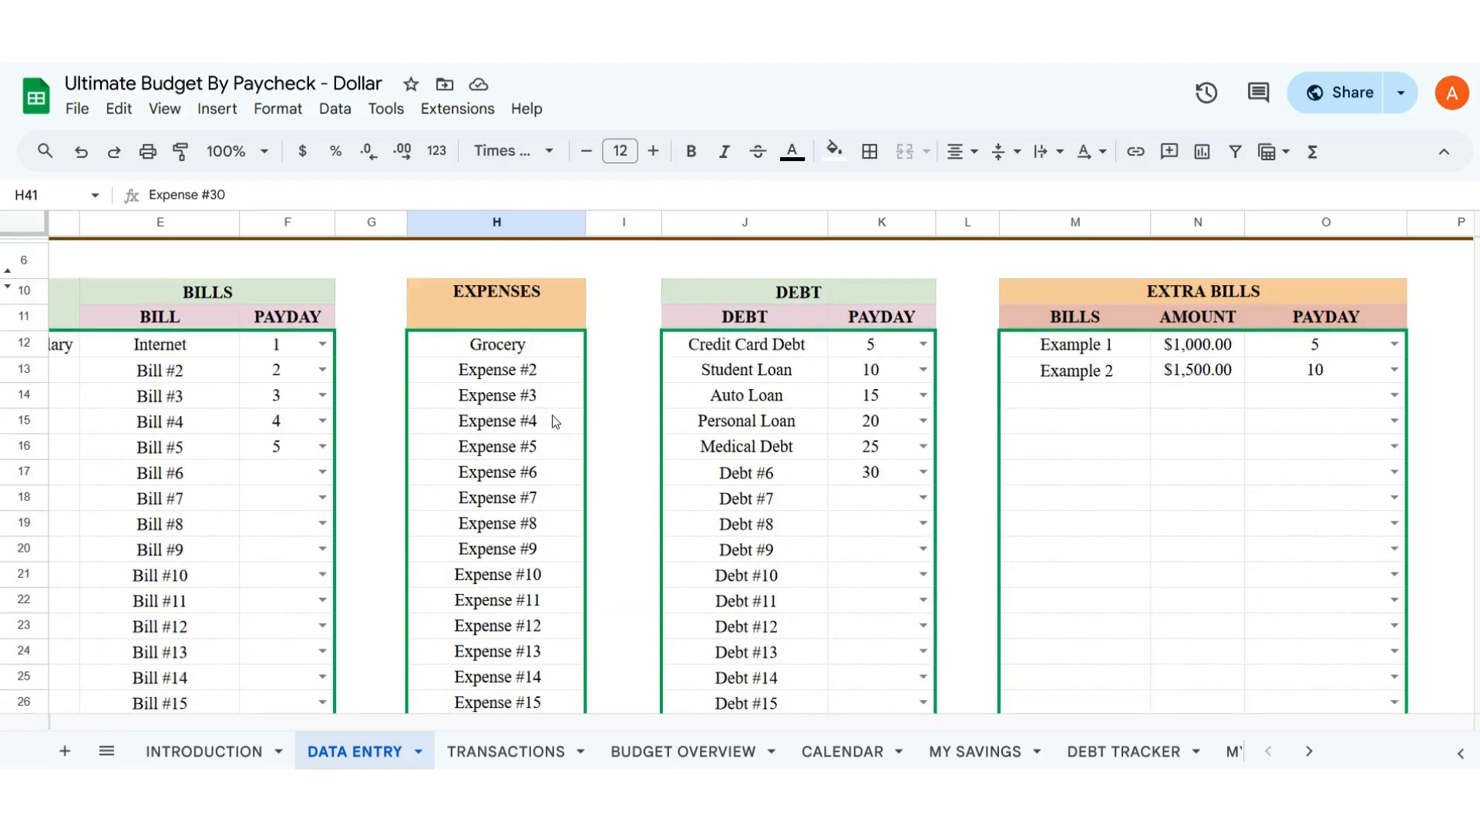
{"action": "scroll", "coordinate": [502, 362], "scroll_direction": "down", "scroll_amount": 10}
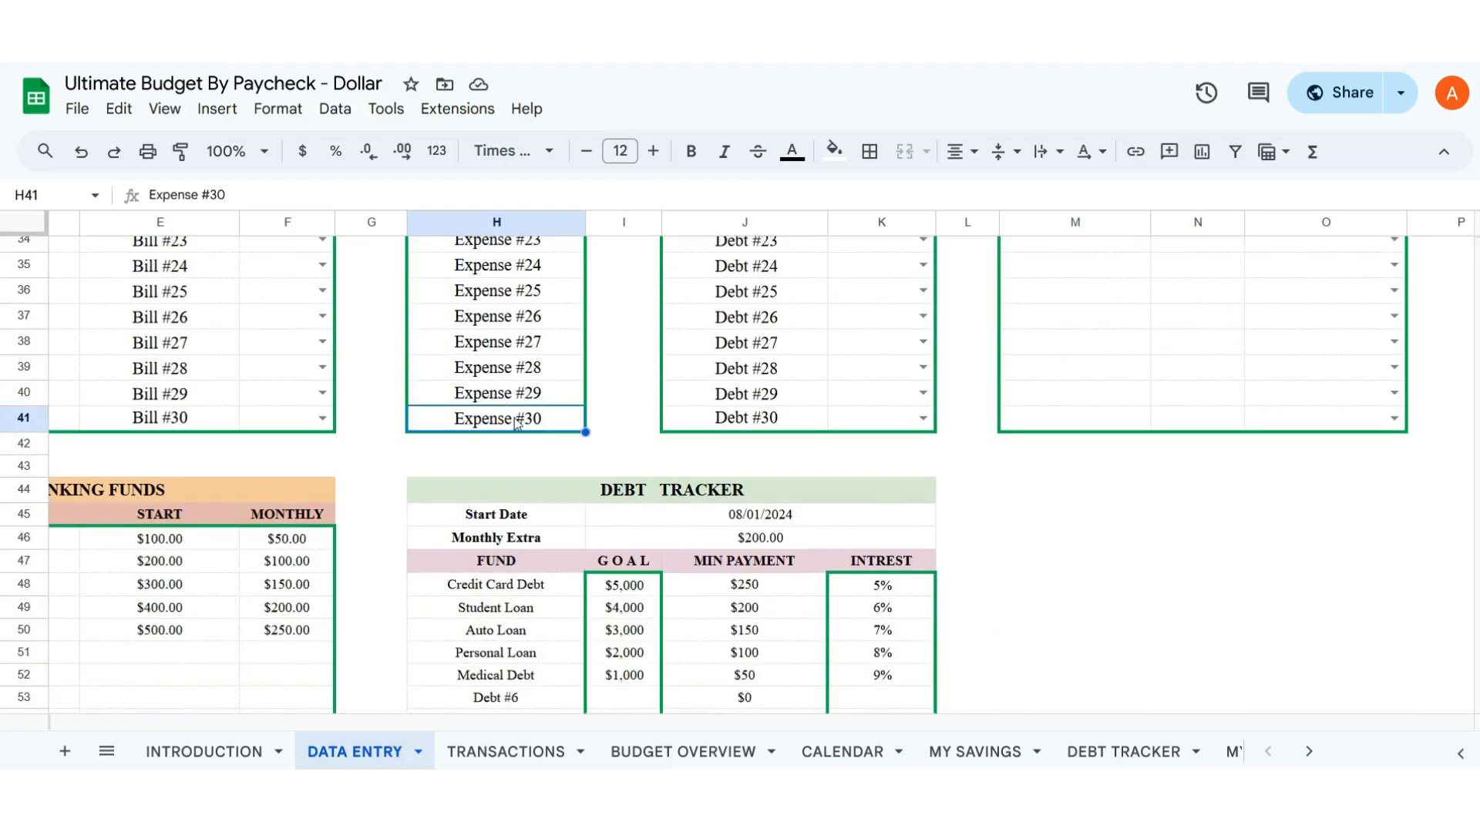
- Inspect the first Debt entry and its payday in J12 and K12, and look through the Debt list down to row 41
{"action": "scroll", "coordinate": [543, 433], "scroll_direction": "up", "scroll_amount": 10}
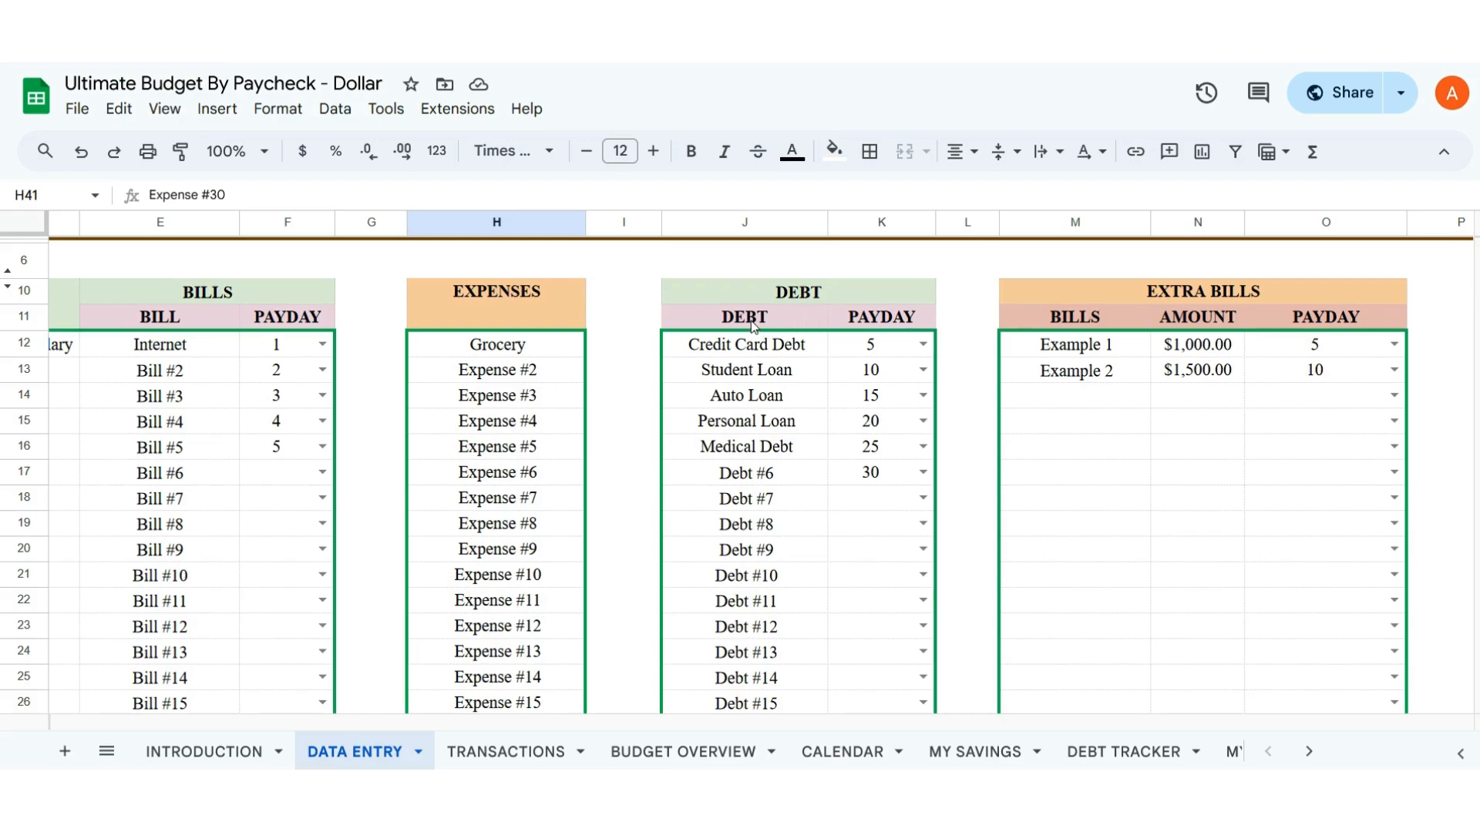
{"action": "left_click", "coordinate": [752, 350]}
{"action": "left_click", "coordinate": [894, 343]}
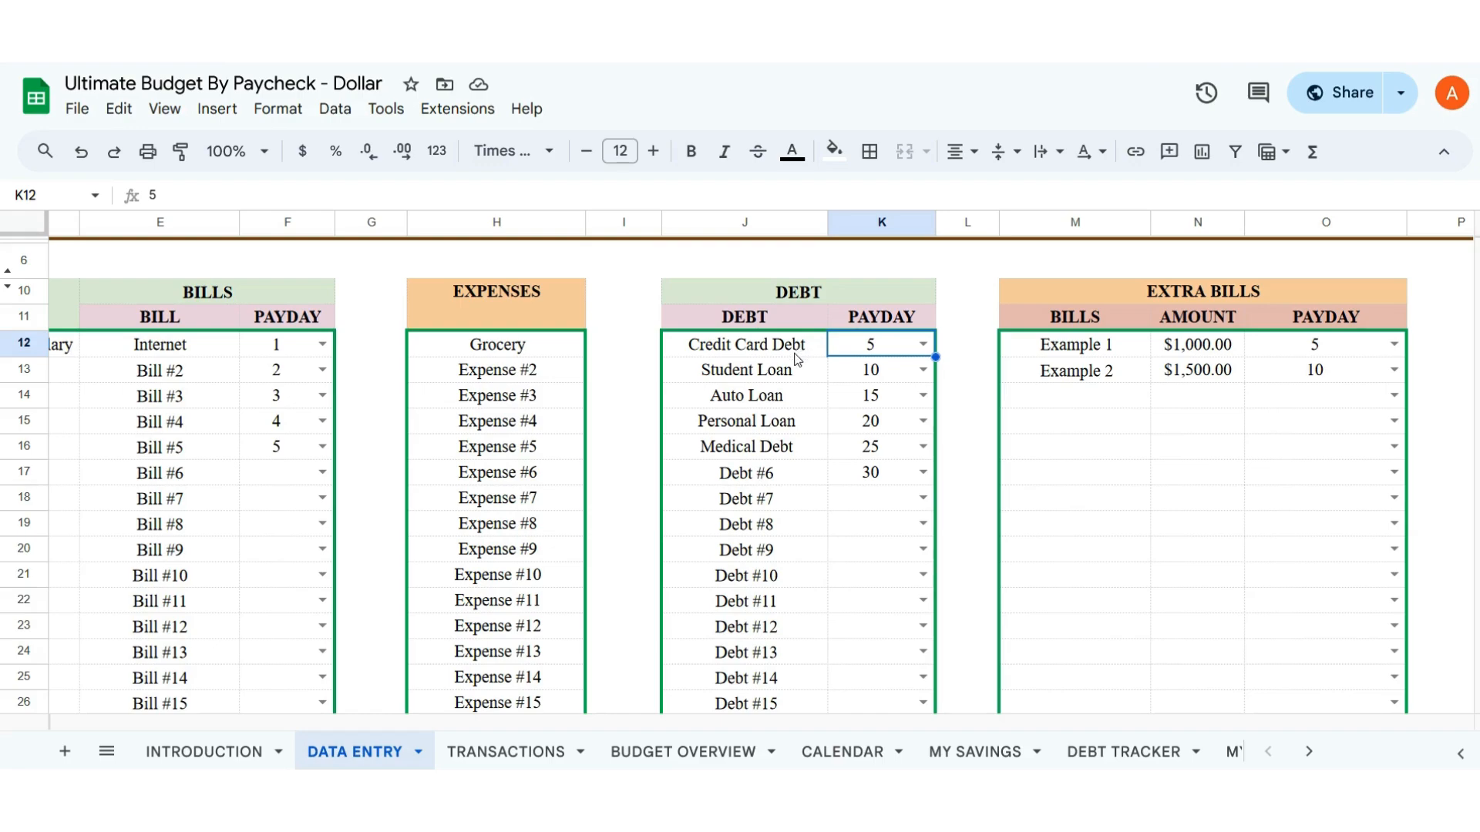
{"action": "scroll", "coordinate": [791, 363], "scroll_direction": "down", "scroll_amount": 20}
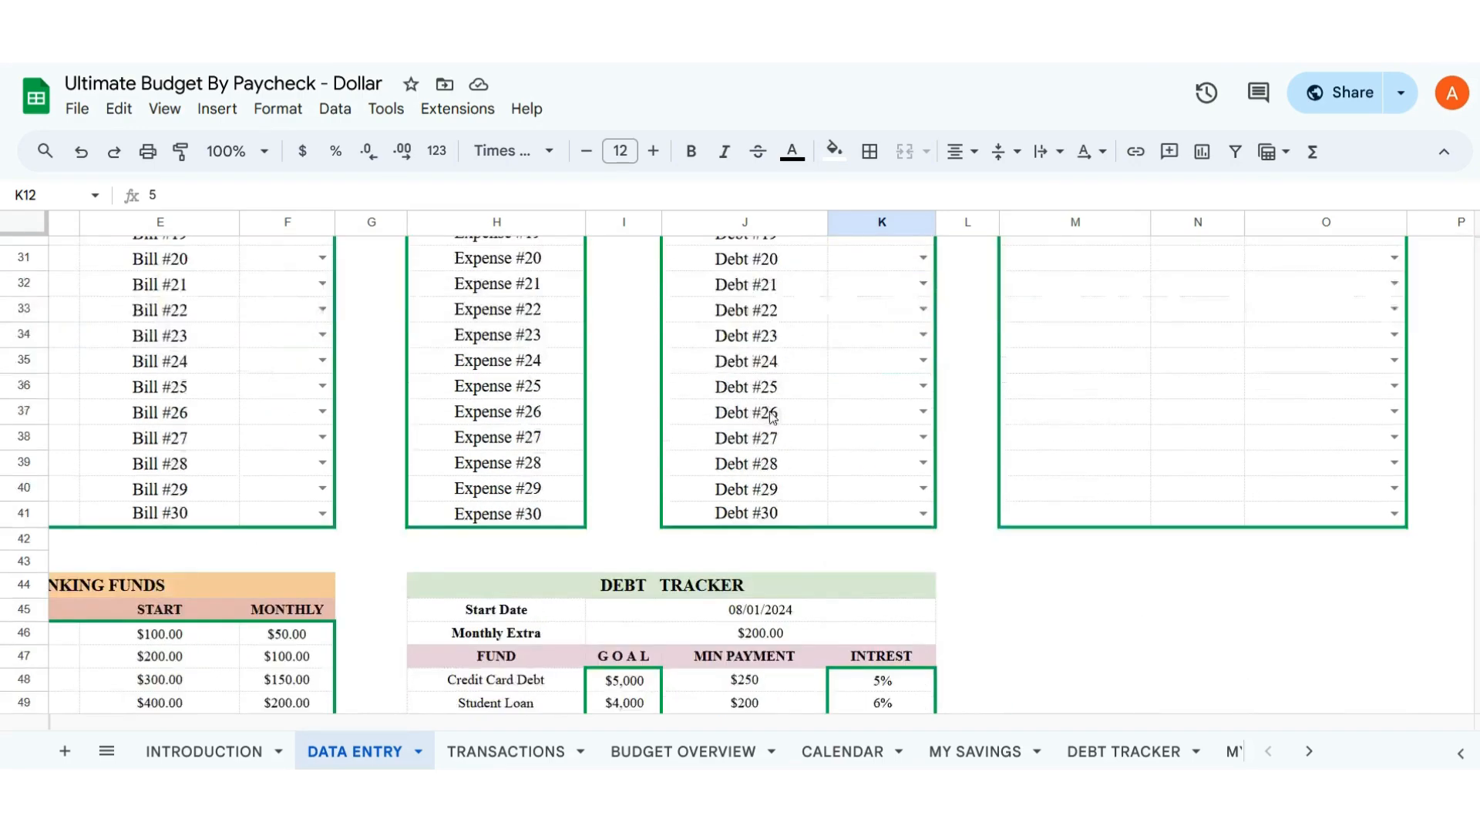
{"action": "scroll", "coordinate": [763, 427], "scroll_direction": "up", "scroll_amount": 12}
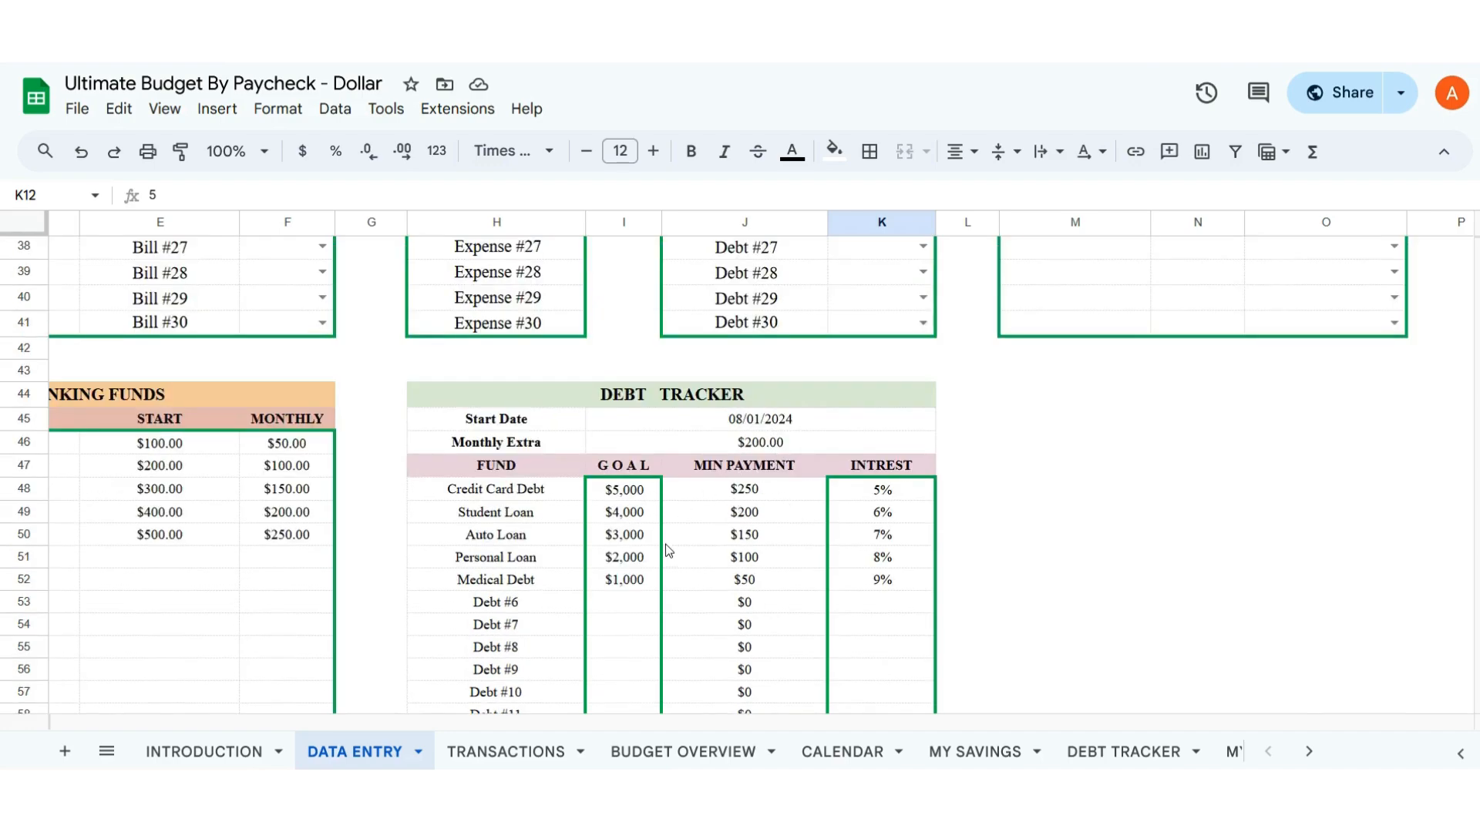
{"action": "scroll", "coordinate": [710, 522], "scroll_direction": "up", "scroll_amount": 3}
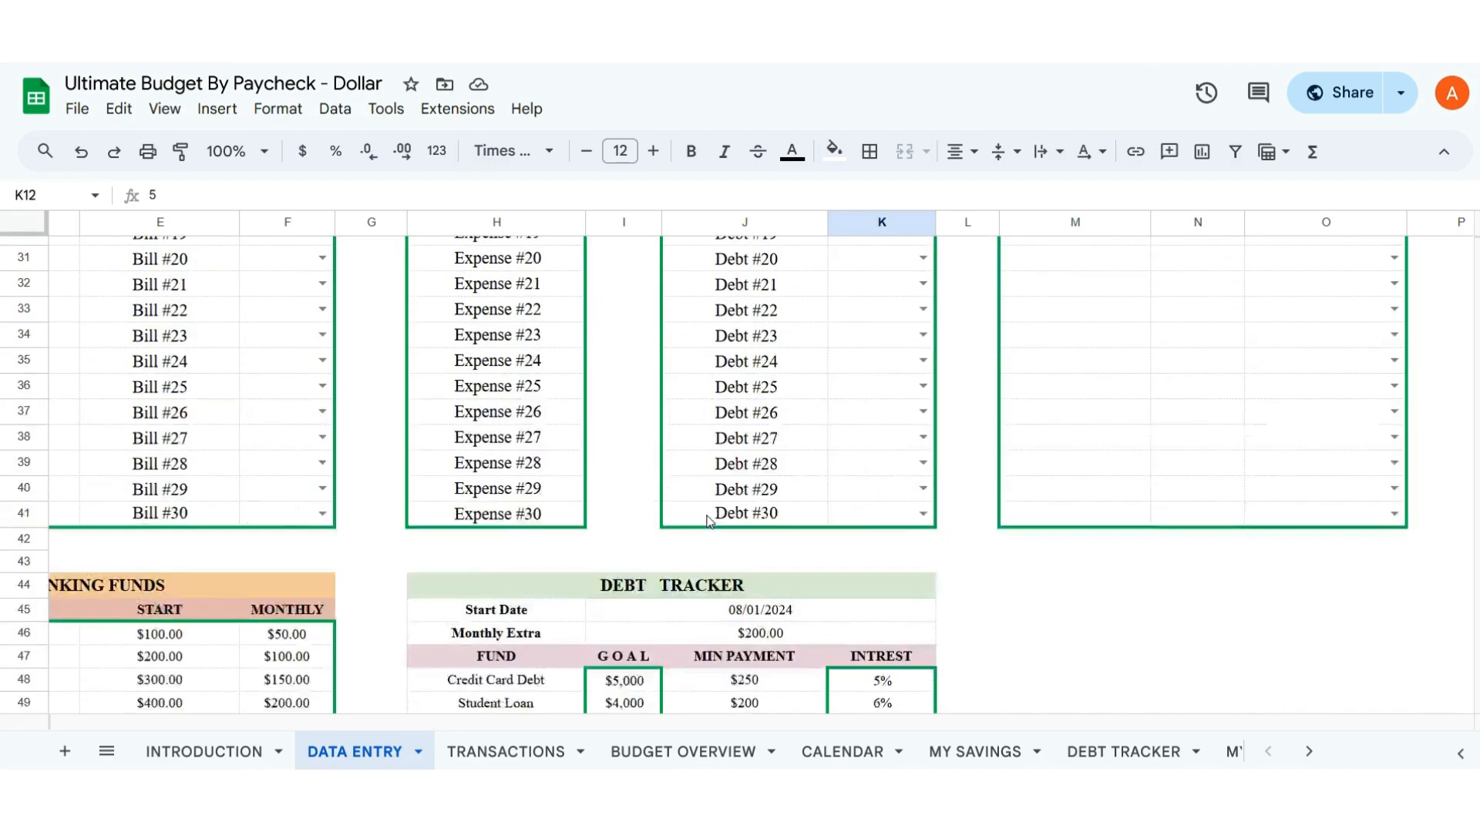
{"action": "scroll", "coordinate": [709, 522], "scroll_direction": "up", "scroll_amount": 10}
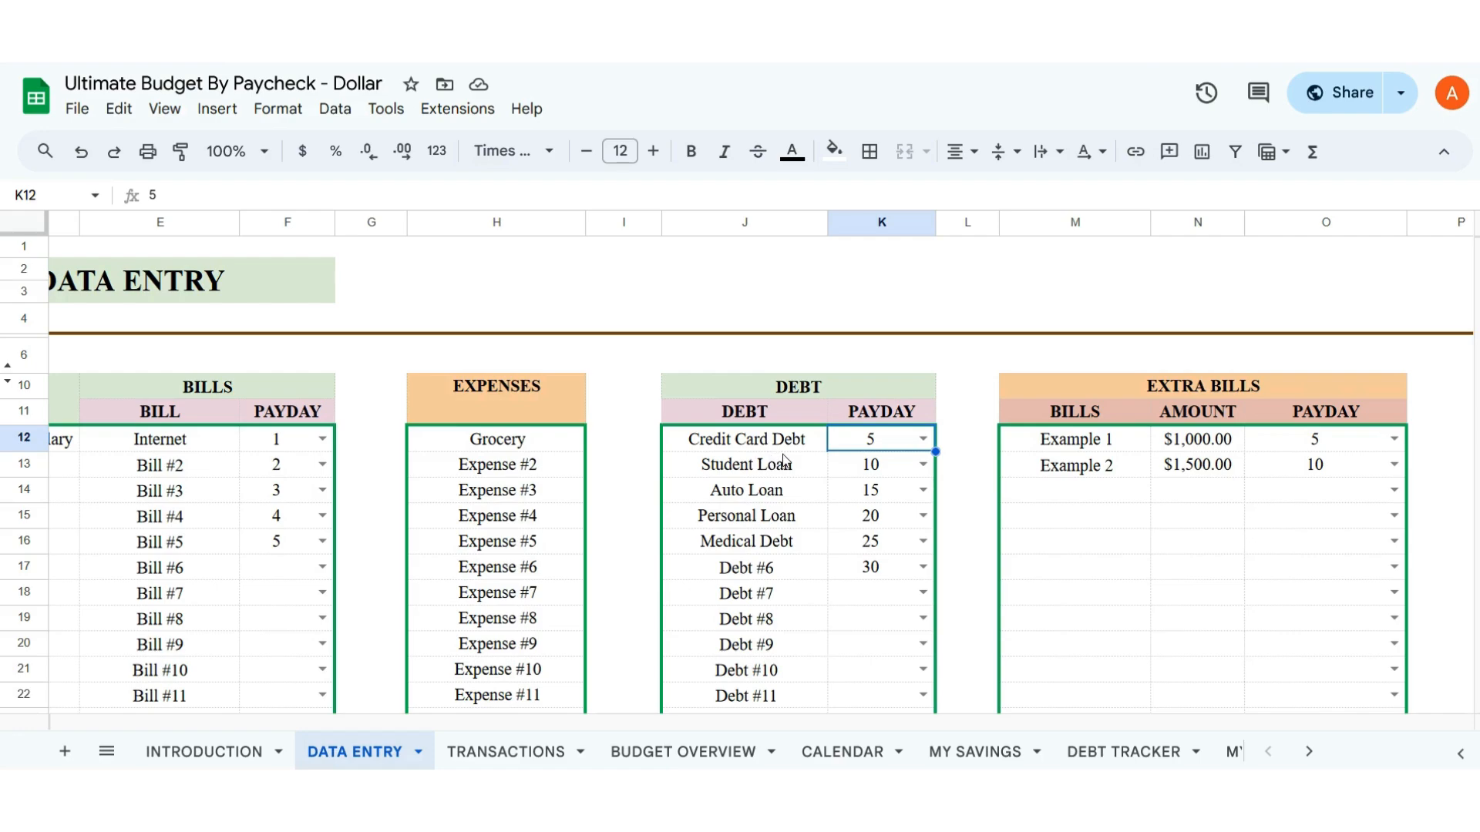
- Check the payday choices for Credit Card Debt in K12 and Student Loan in K13 without changing either
{"action": "left_click", "coordinate": [923, 439]}
{"action": "left_click", "coordinate": [771, 472]}
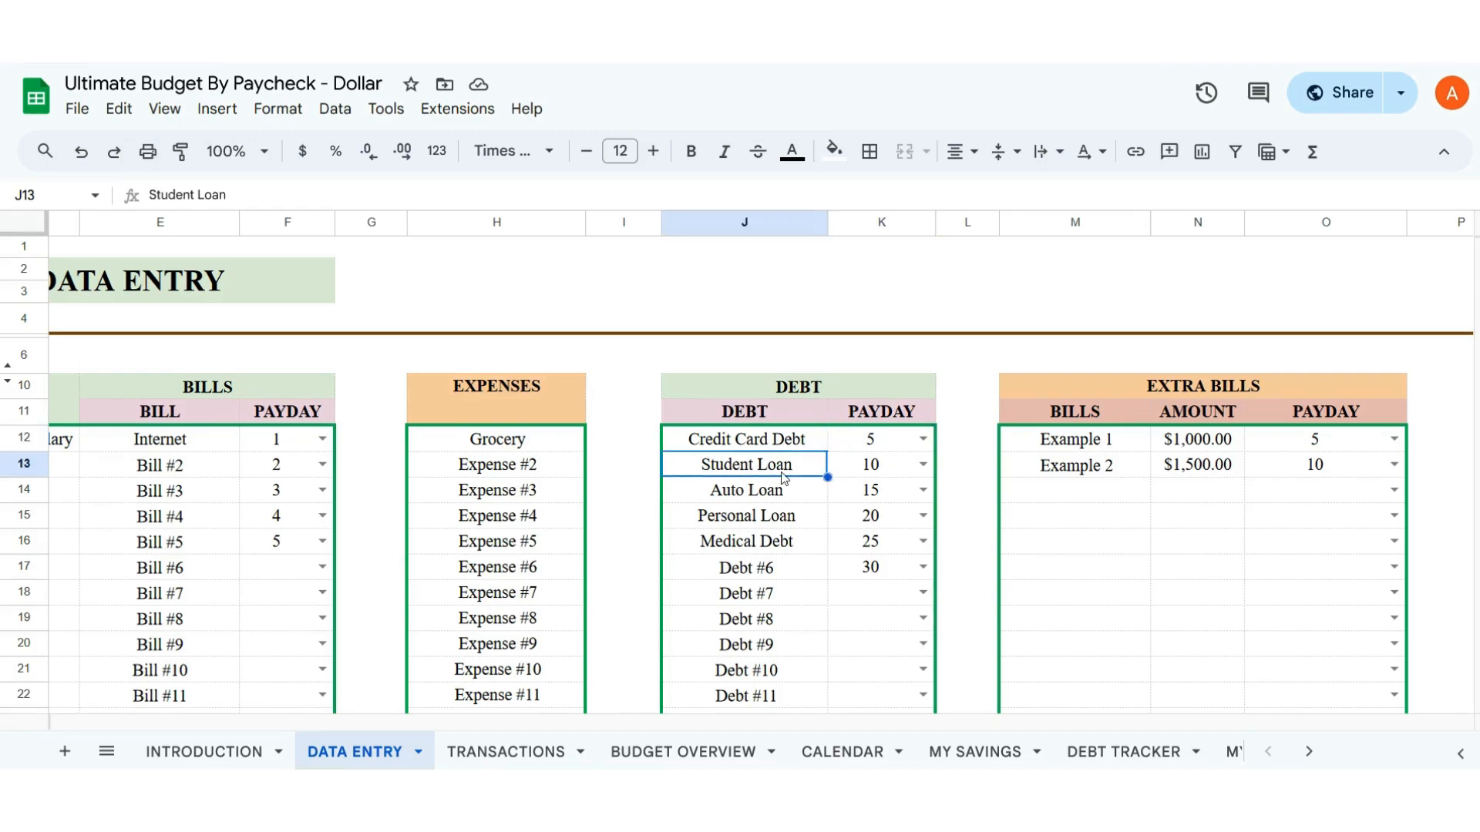
{"action": "left_click", "coordinate": [924, 464]}
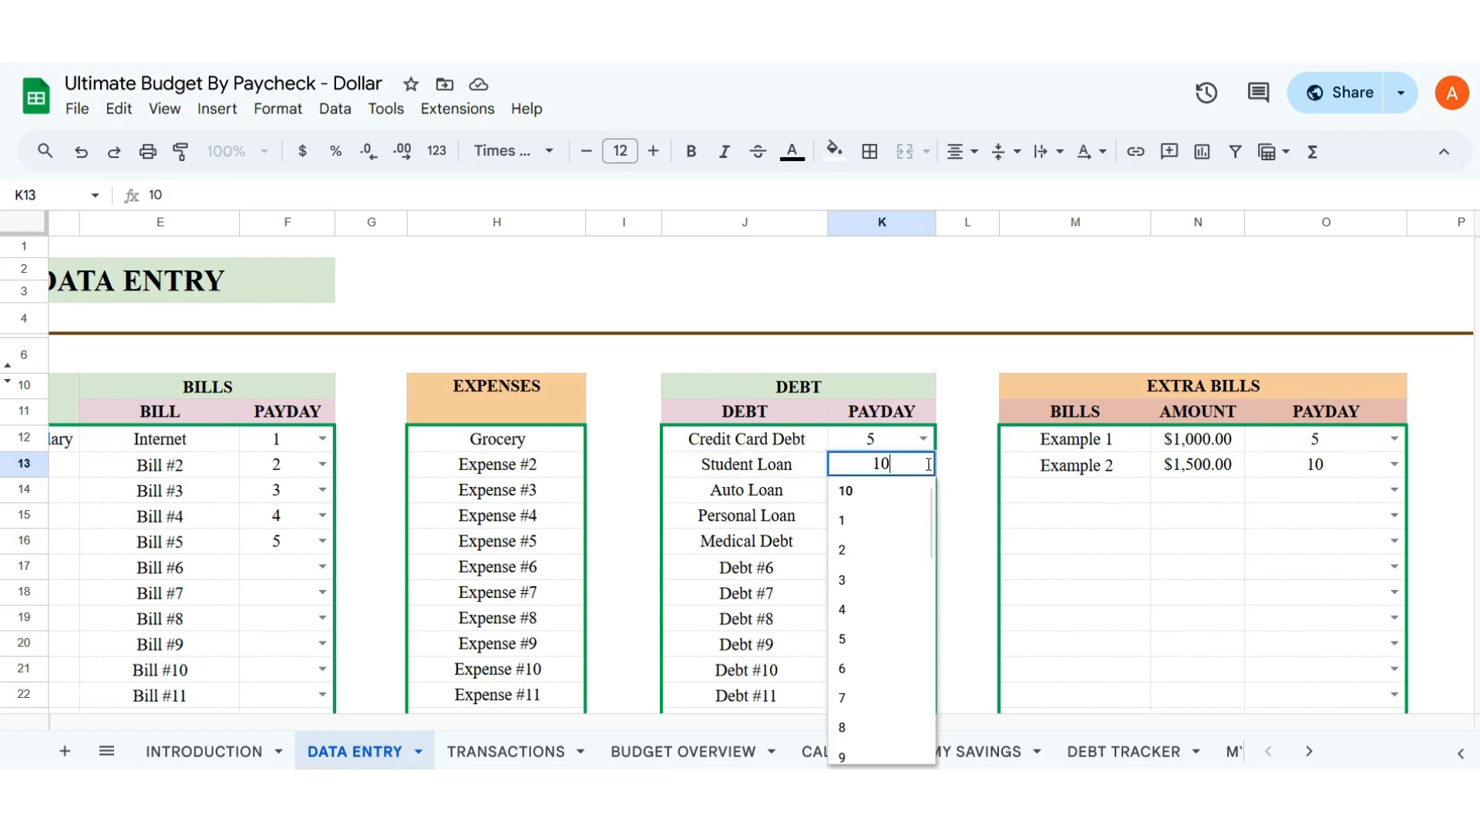
{"action": "left_click", "coordinate": [972, 486]}
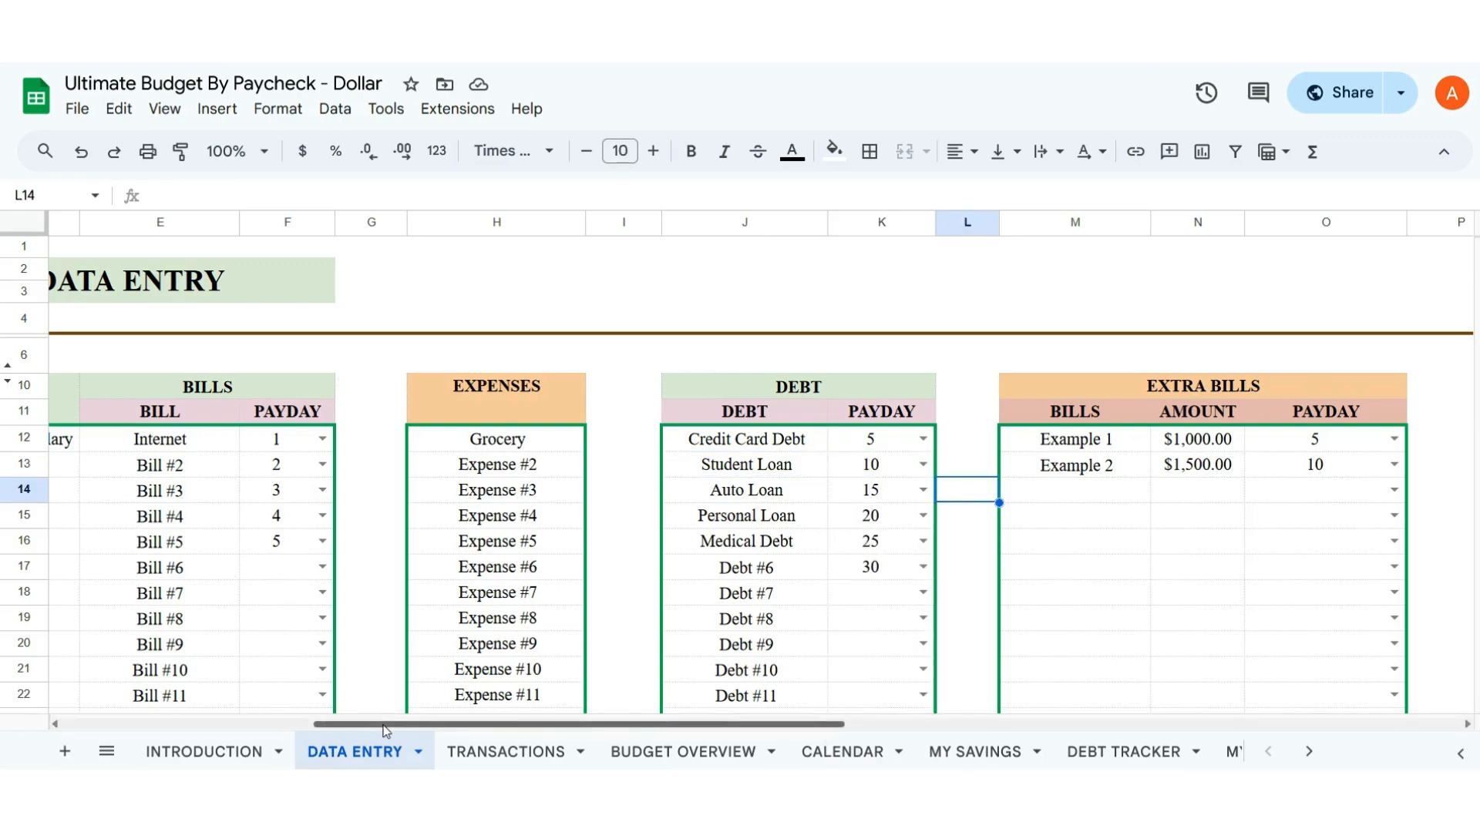
- Examine the Extra Bills table, including the Example 2 entry in M13 and the first empty bill row in M14
{"action": "left_click_drag", "start_coordinate": [370, 724], "coordinate": [660, 697]}
{"action": "left_click", "coordinate": [1042, 491]}
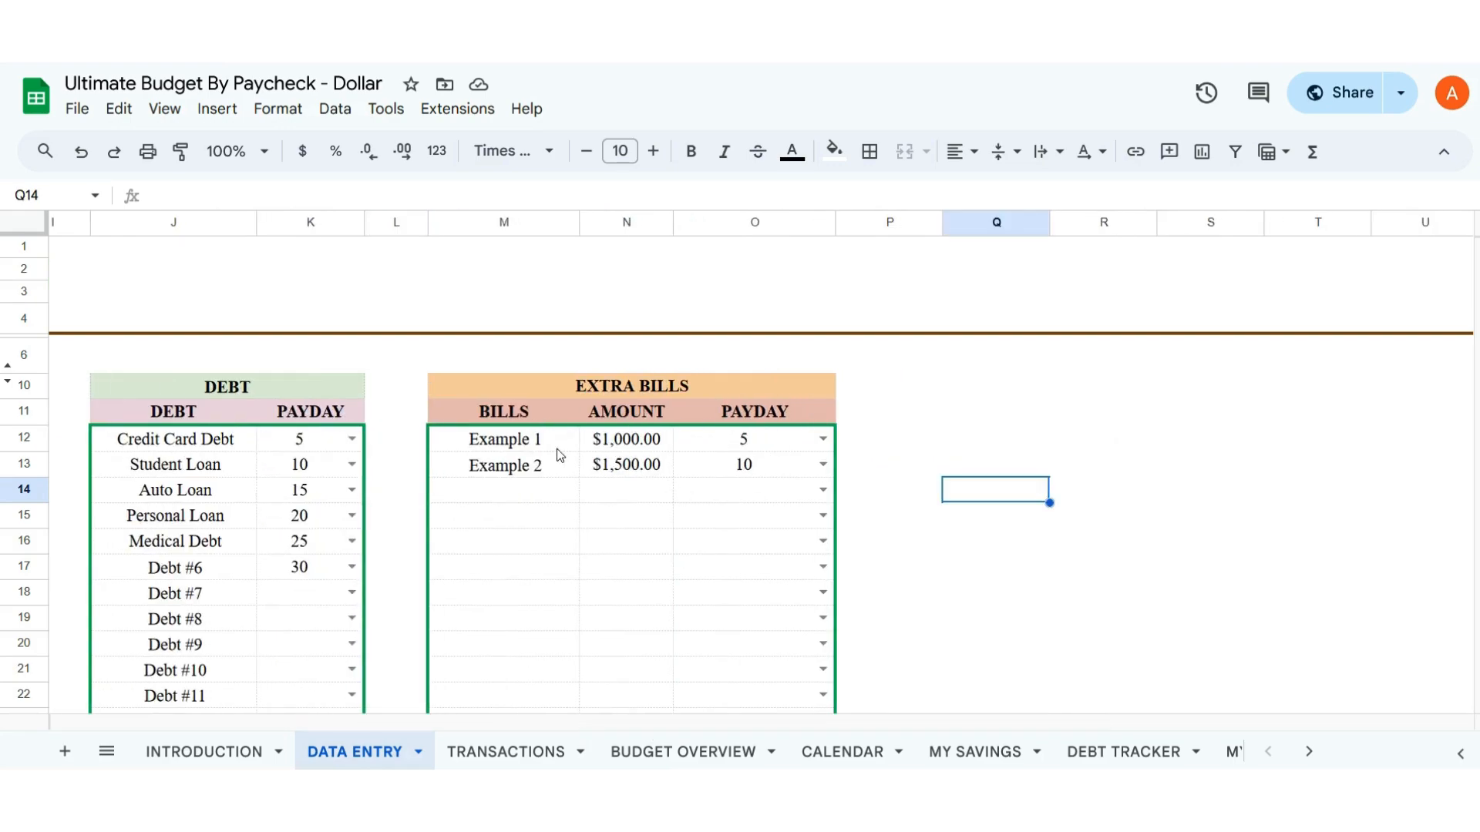
{"action": "mouse_move", "coordinate": [626, 729]}
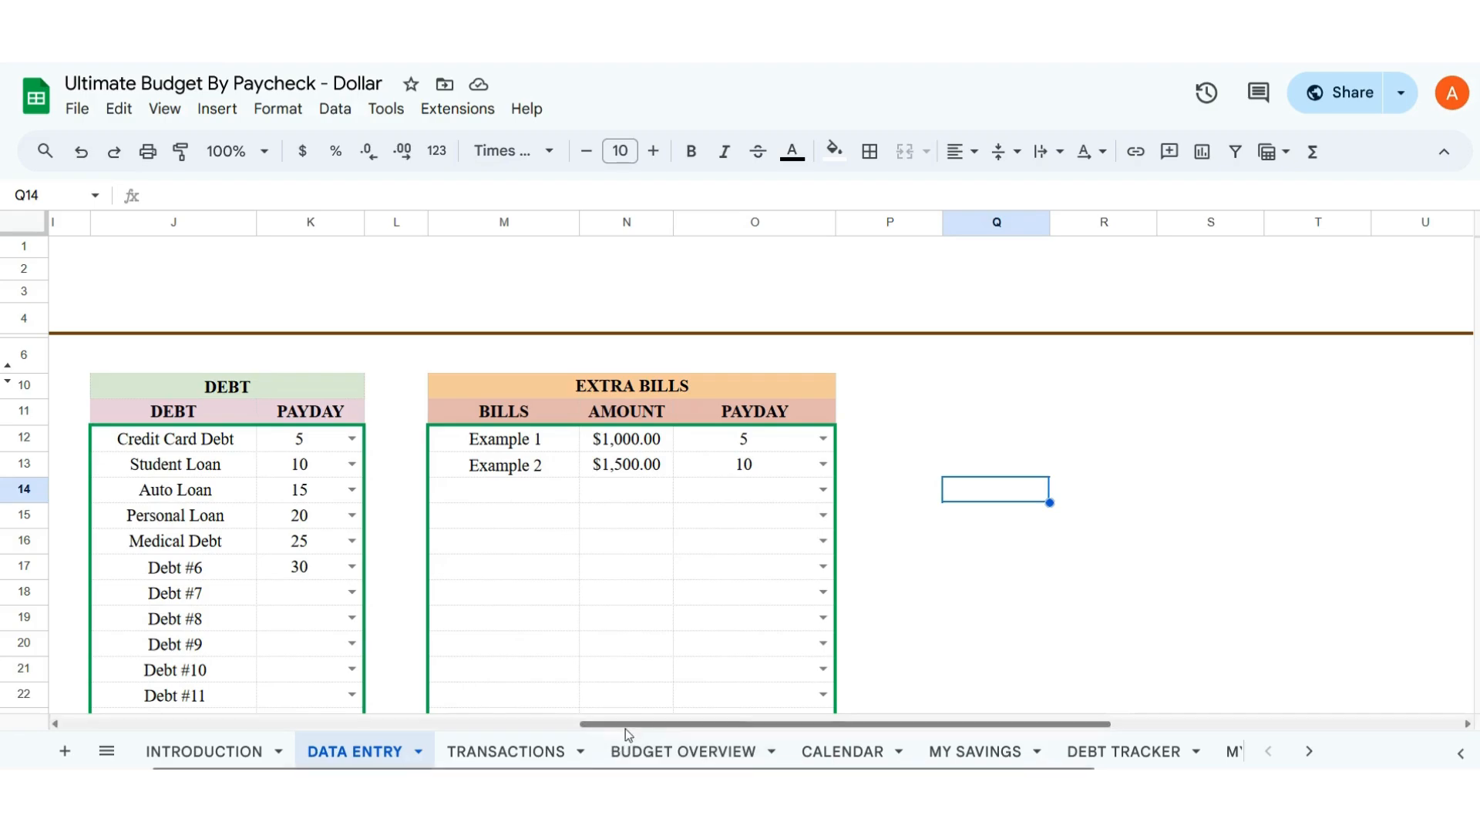
{"action": "left_click_drag", "start_coordinate": [626, 728], "coordinate": [37, 741]}
{"action": "left_click_drag", "start_coordinate": [168, 731], "coordinate": [618, 733]}
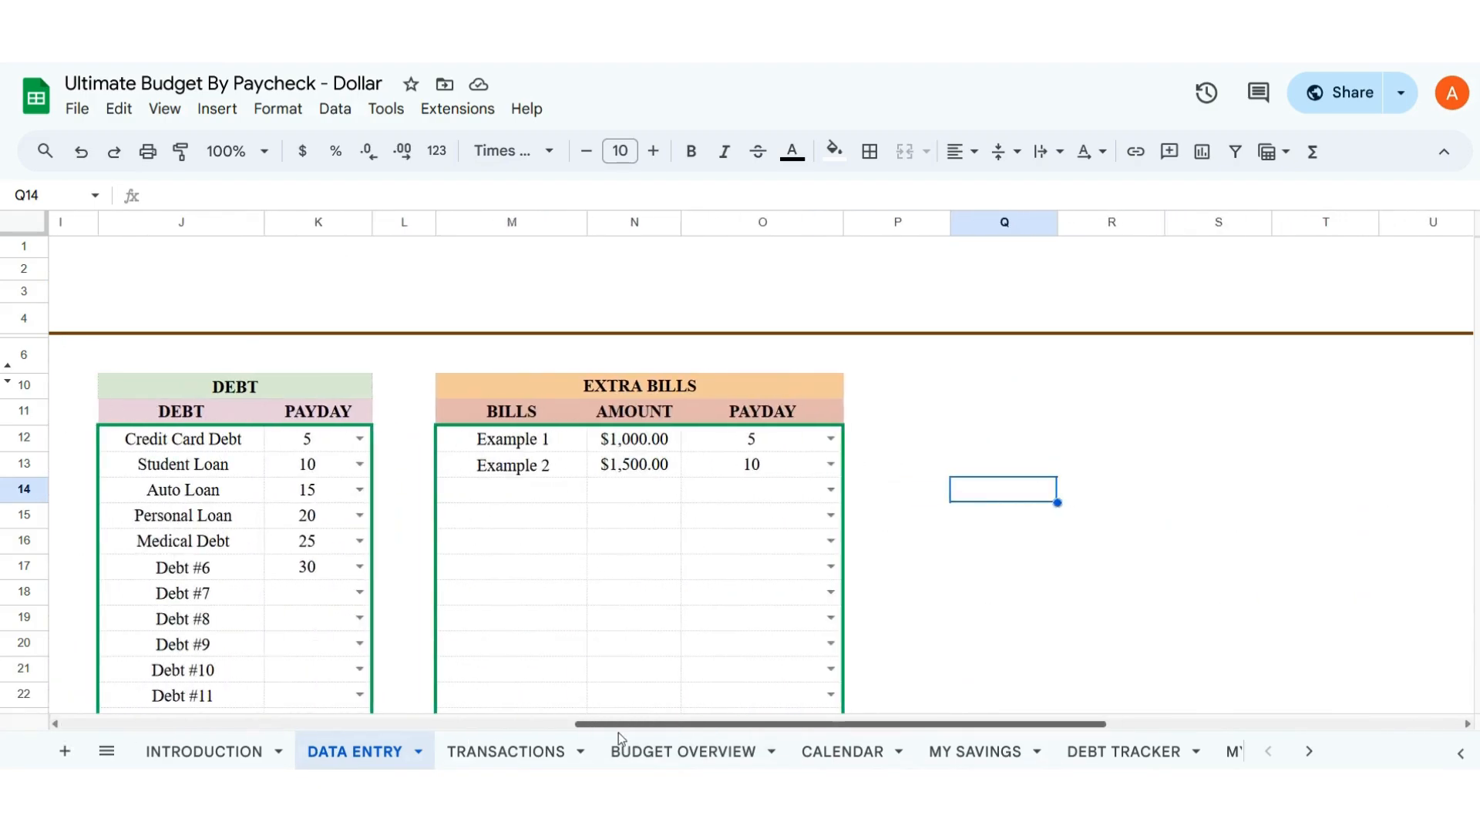
{"action": "left_click", "coordinate": [537, 497]}
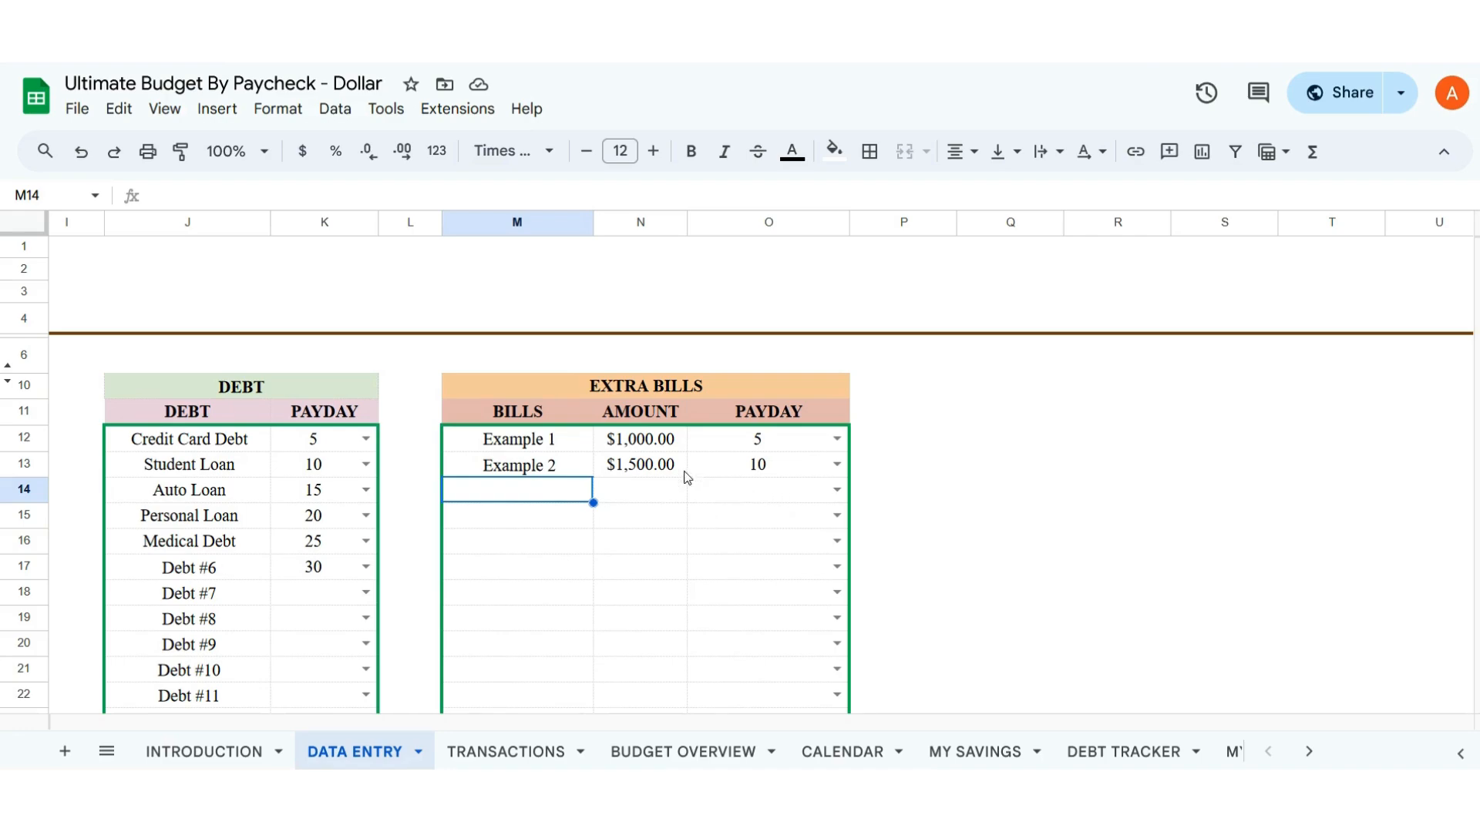
{"action": "left_click", "coordinate": [556, 473]}
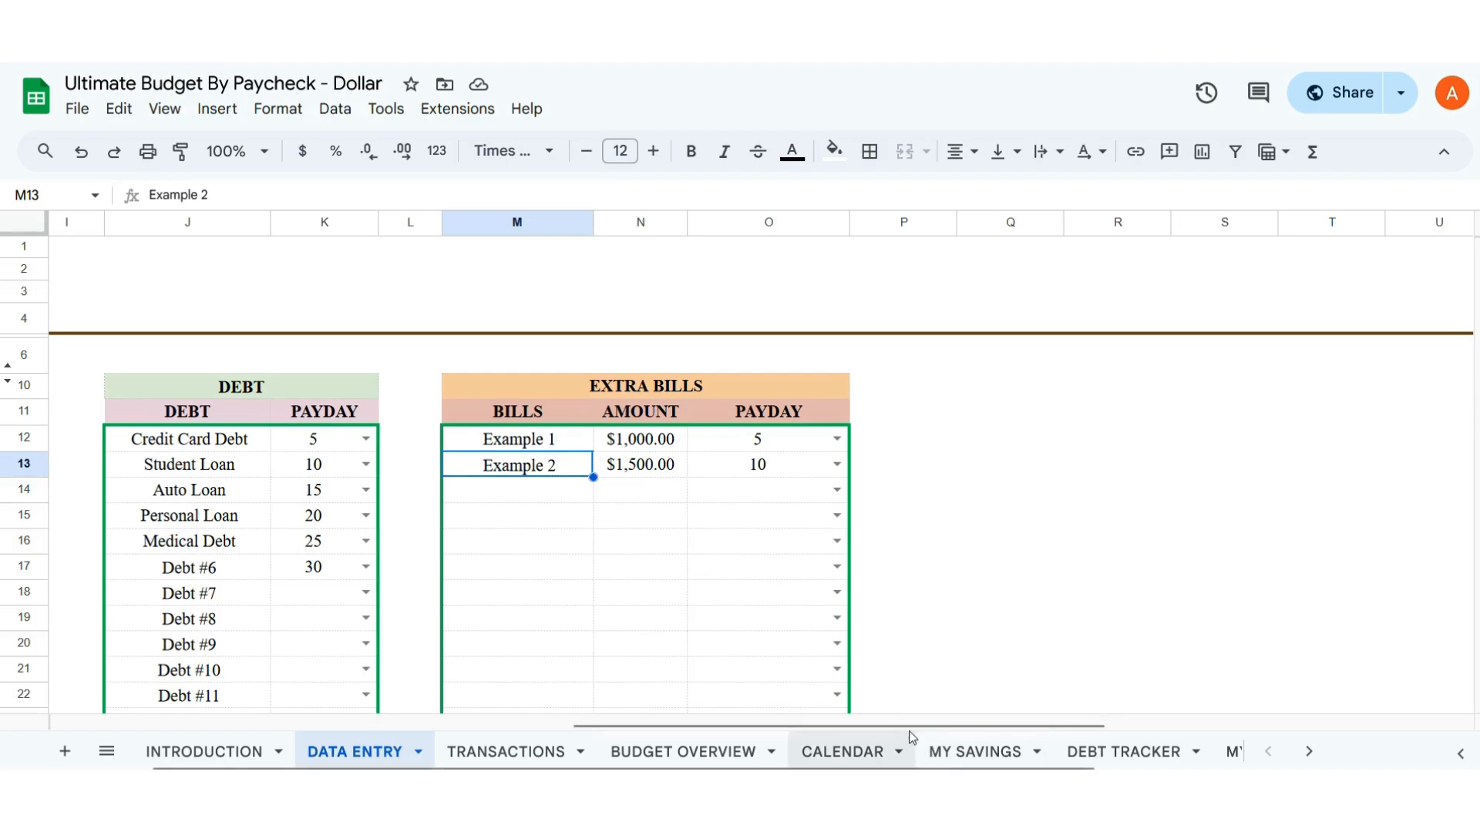
- Look through the Savings & Sinking Funds and Debt Tracker tables below the main lists, from row 44 to row 78
{"action": "left_click_drag", "start_coordinate": [912, 736], "coordinate": [359, 732]}
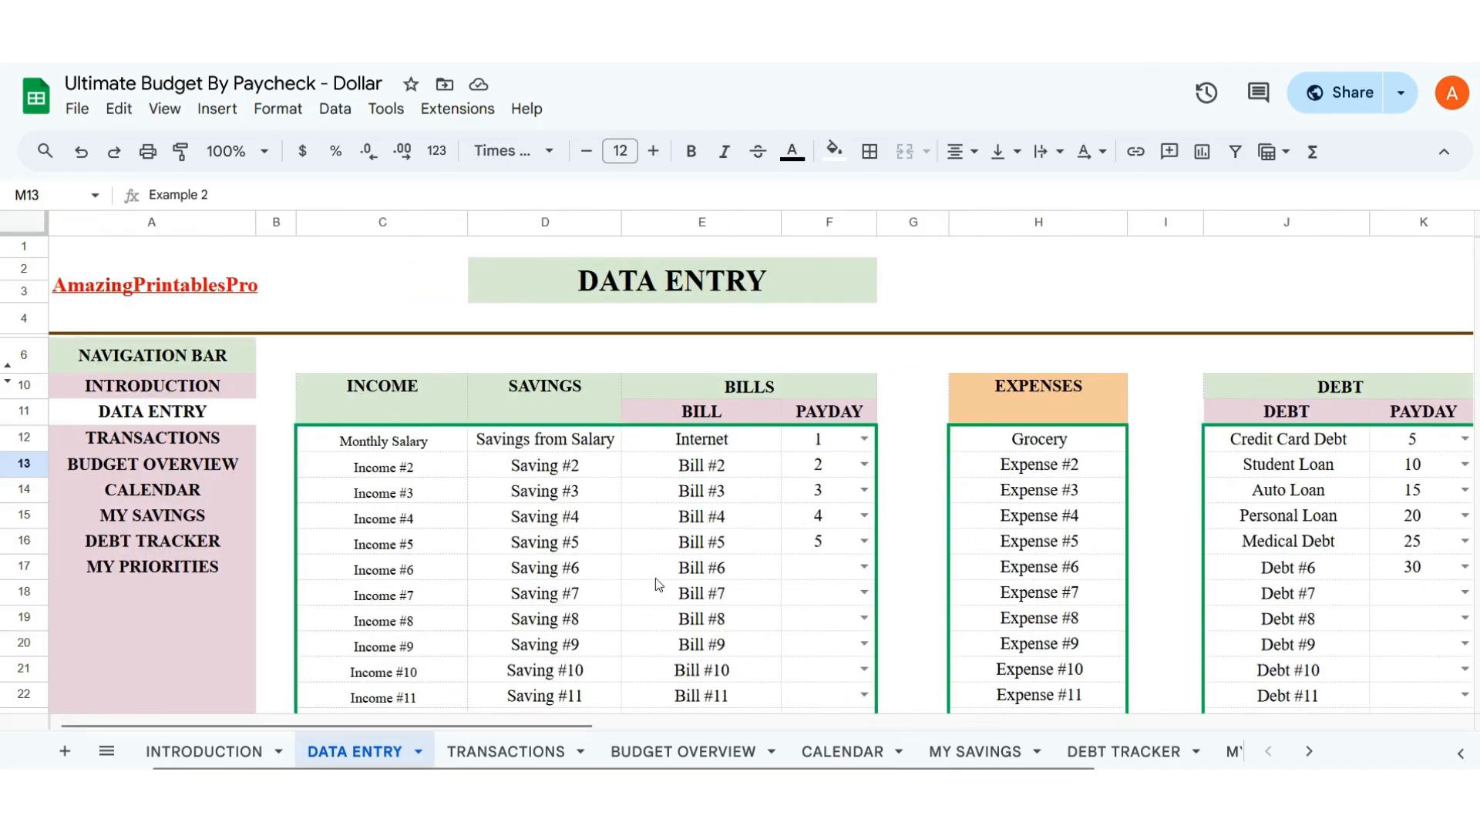
{"action": "scroll", "coordinate": [684, 575], "scroll_direction": "down", "scroll_amount": 10}
{"action": "scroll", "coordinate": [686, 569], "scroll_direction": "down", "scroll_amount": 3}
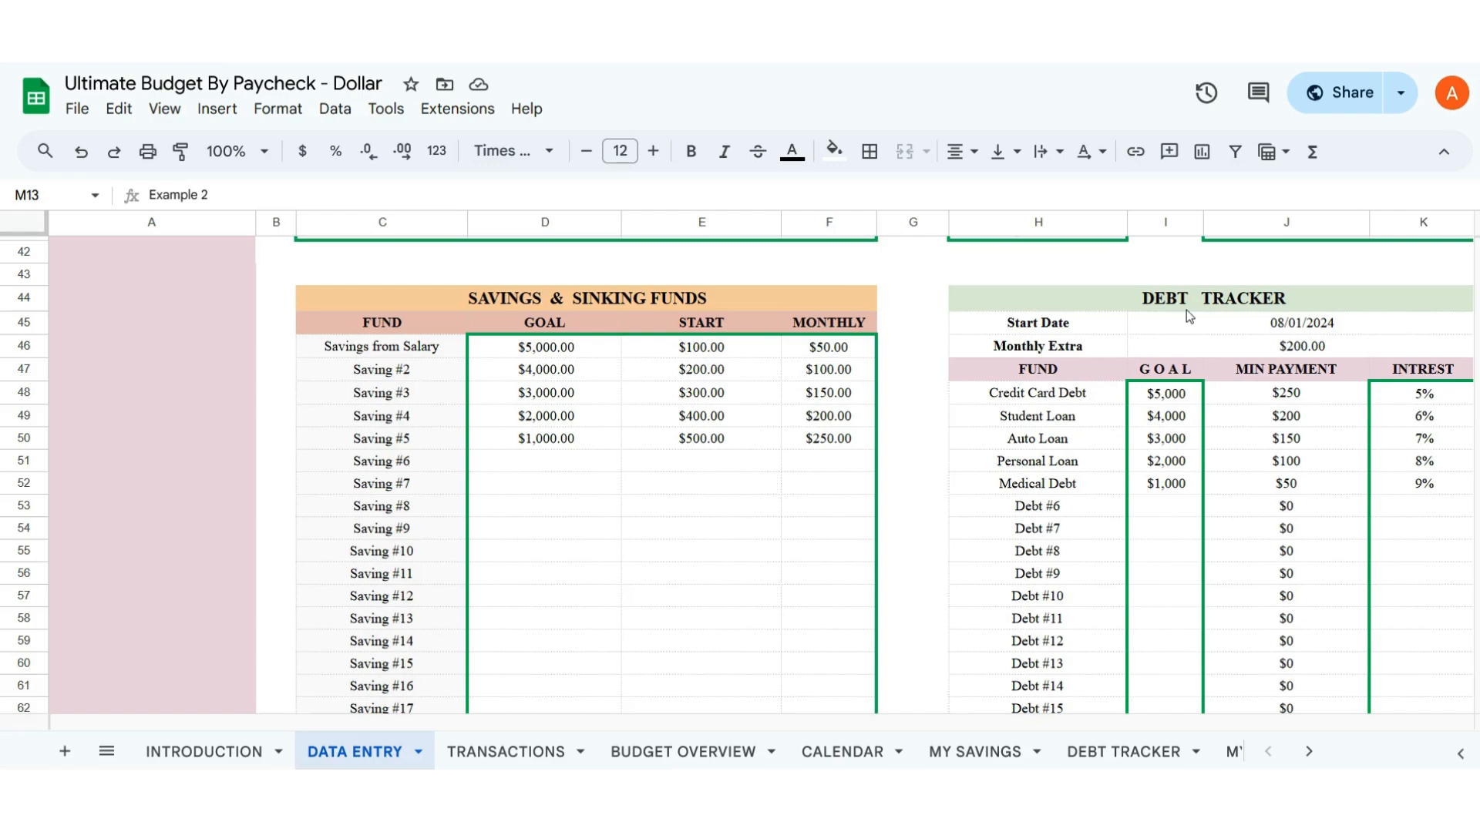
{"action": "scroll", "coordinate": [515, 608], "scroll_direction": "down", "scroll_amount": 7}
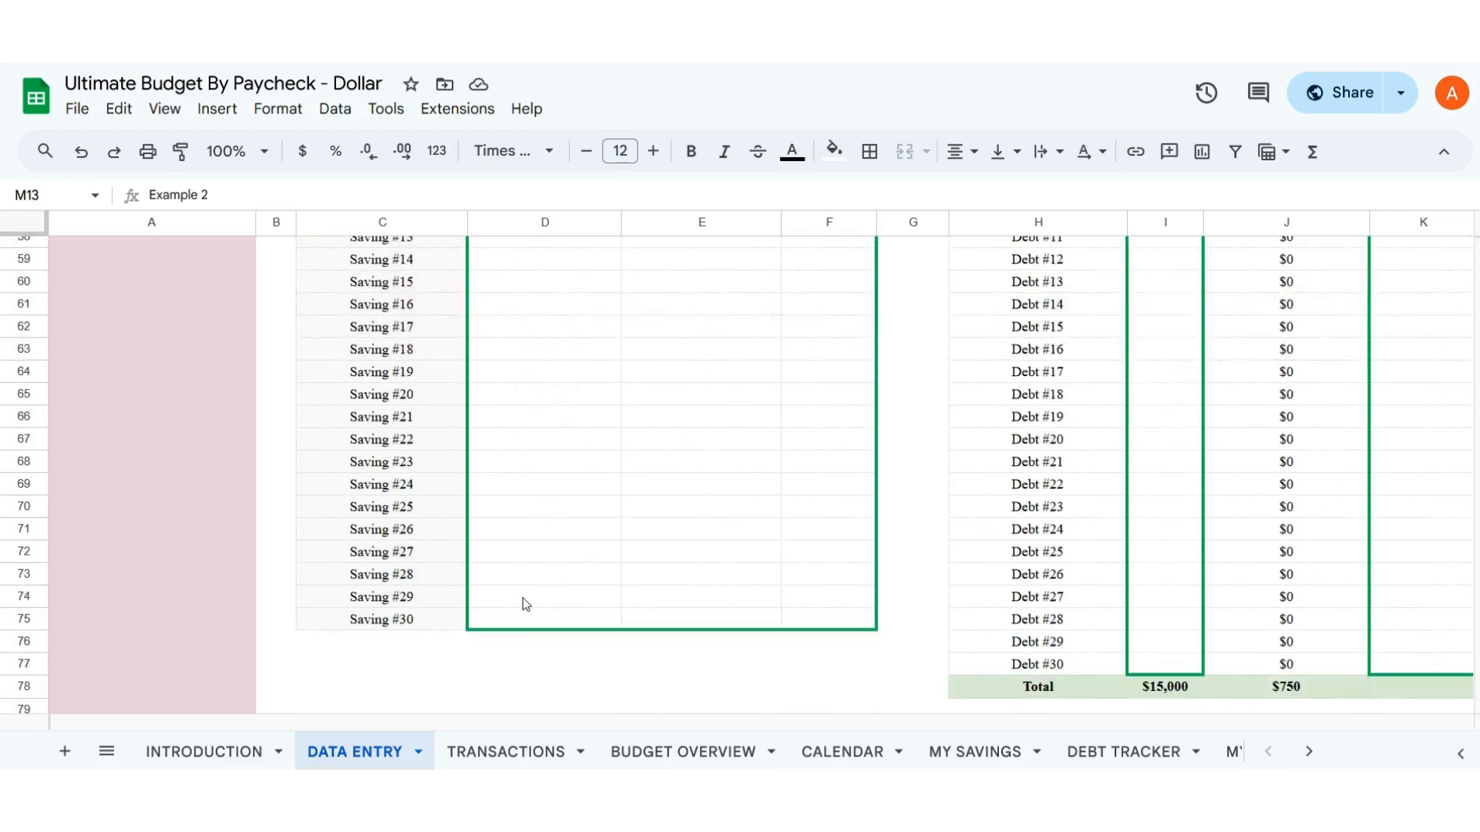
{"action": "mouse_move", "coordinate": [414, 723]}
{"action": "left_mouse_down"}
{"action": "mouse_move", "coordinate": [835, 731]}
{"action": "mouse_move", "coordinate": [389, 721]}
{"action": "left_mouse_up"}
{"action": "scroll", "coordinate": [825, 640], "scroll_direction": "up", "scroll_amount": 8}
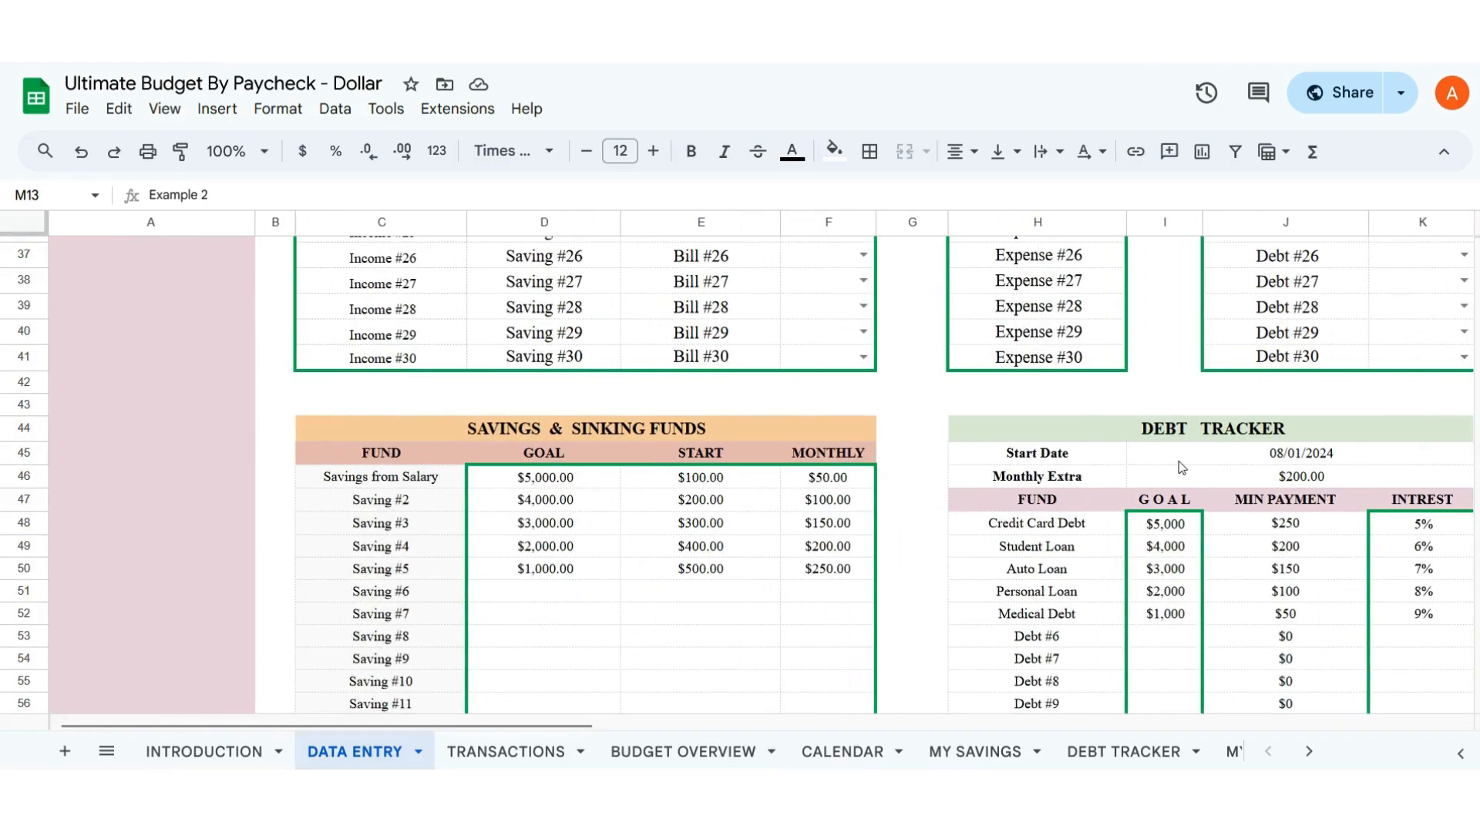
{"action": "scroll", "coordinate": [549, 521], "scroll_direction": "down", "scroll_amount": 3}
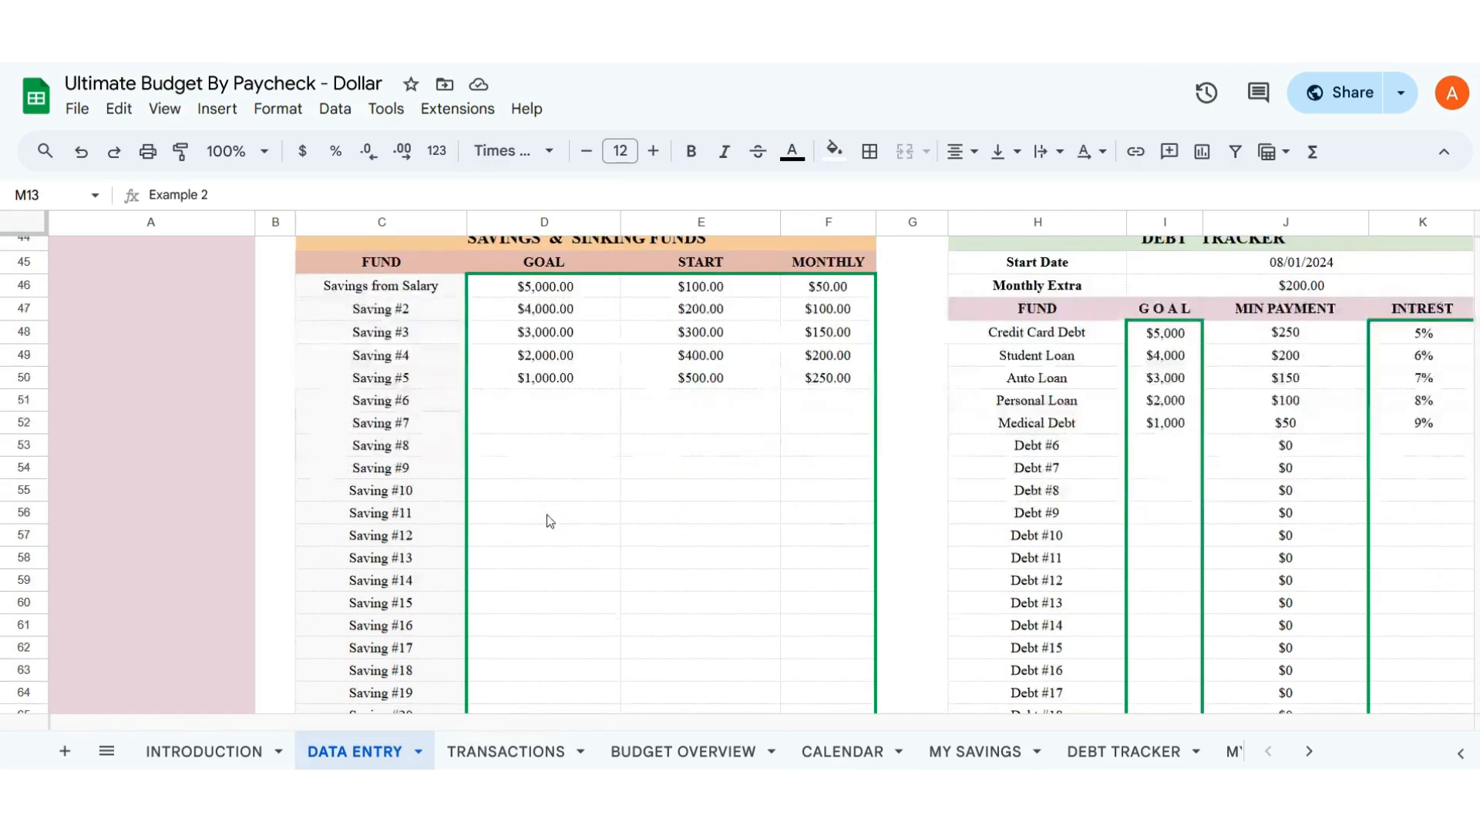
{"action": "scroll", "coordinate": [550, 521], "scroll_direction": "up", "scroll_amount": 2}
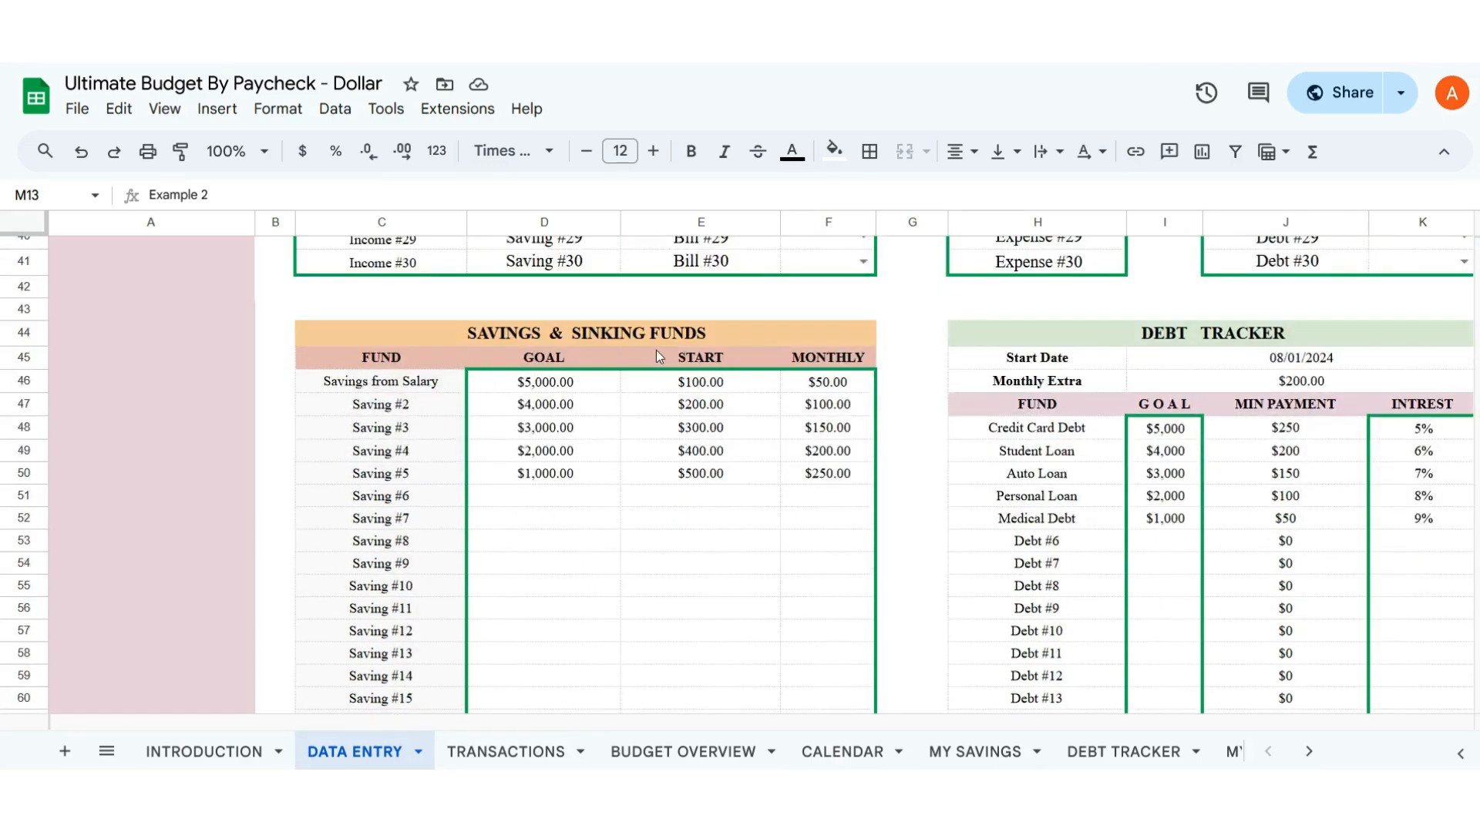
- Inspect the linked fund names in C46 and C51 of Savings & Sinking Funds, and view the fund list down to row 75
{"action": "left_click", "coordinate": [432, 386]}
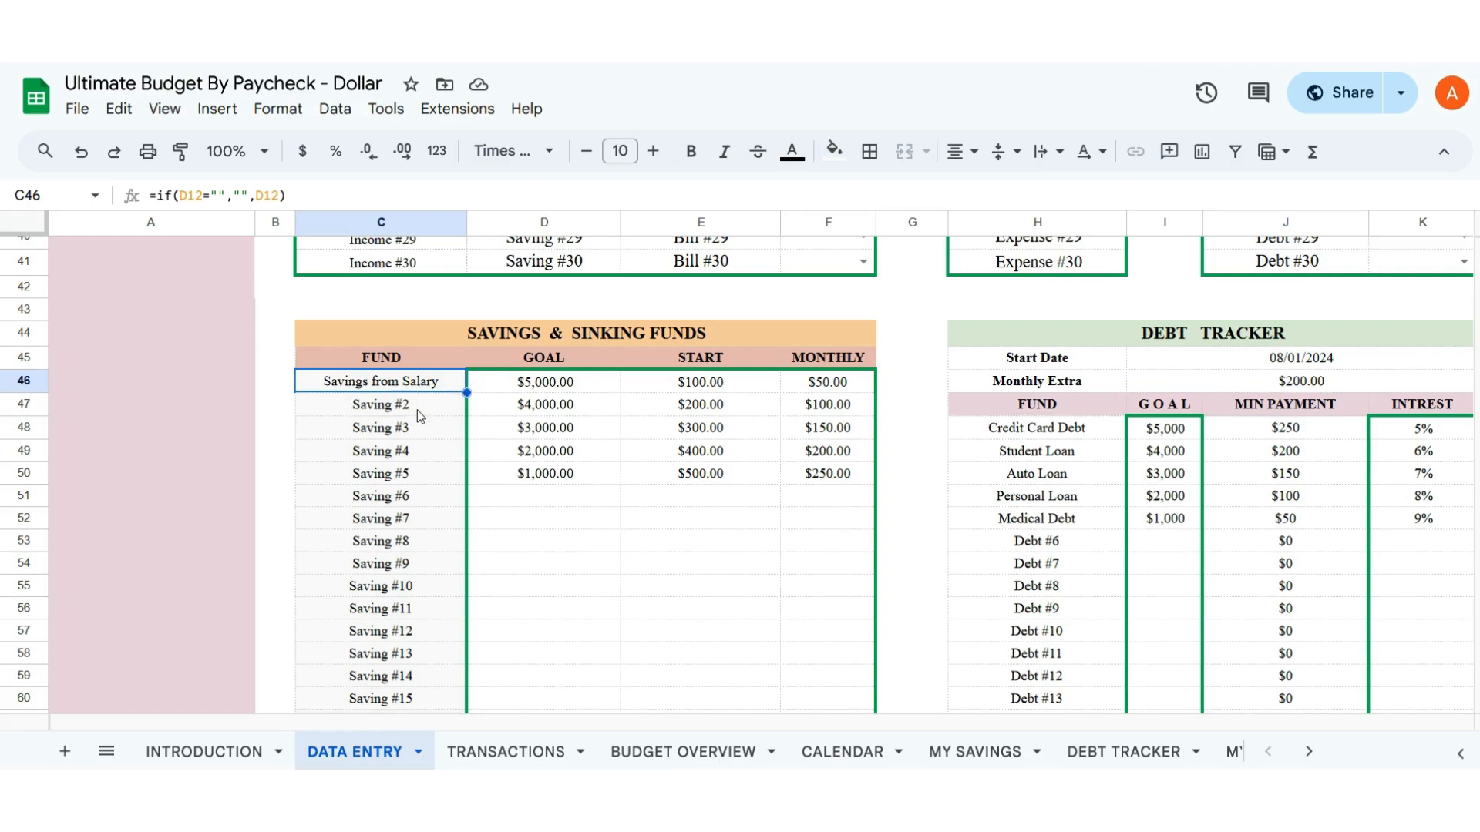
{"action": "scroll", "coordinate": [418, 417], "scroll_direction": "down", "scroll_amount": 7}
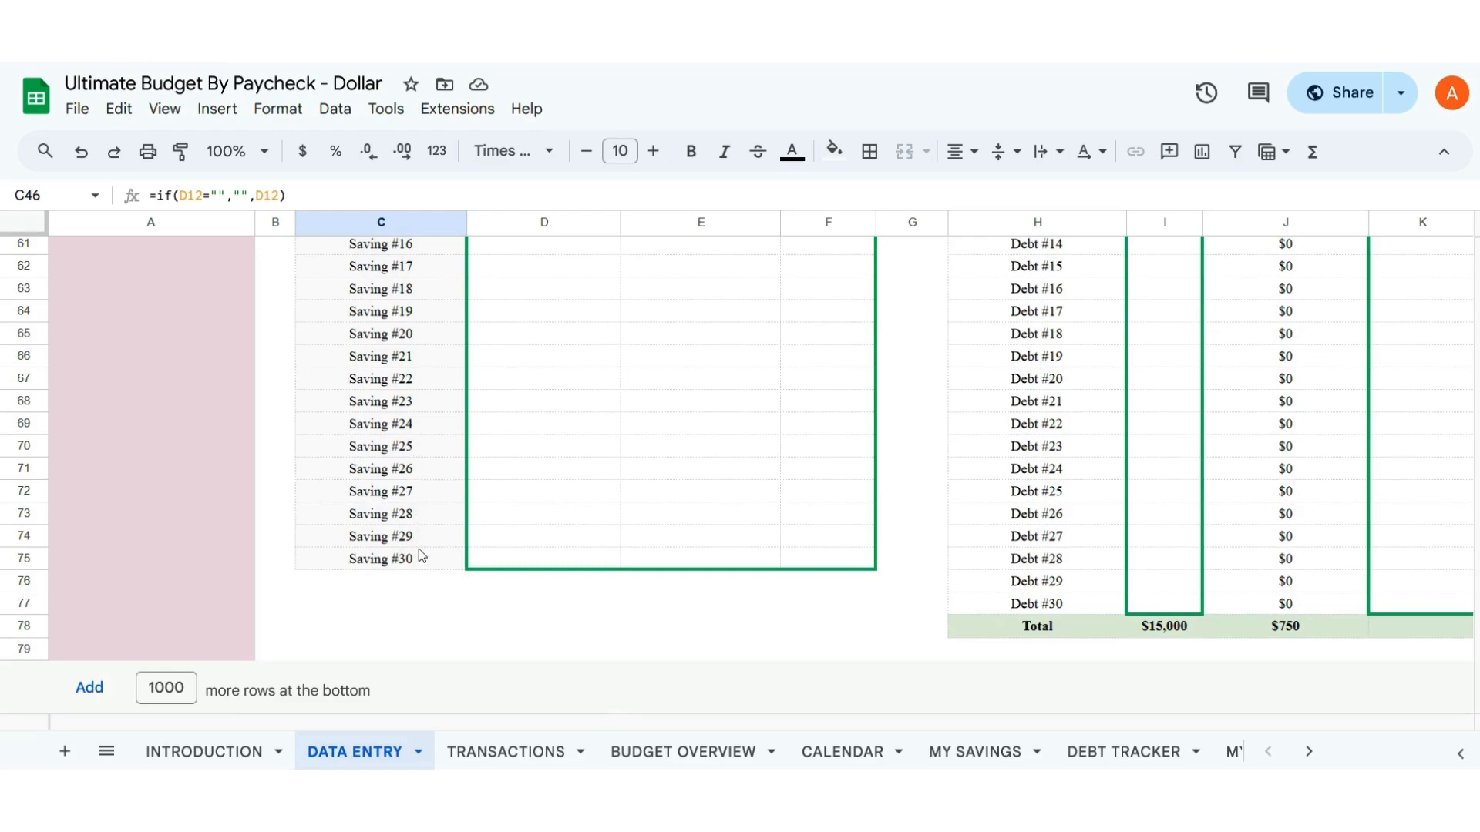
{"action": "scroll", "coordinate": [419, 563], "scroll_direction": "up", "scroll_amount": 7}
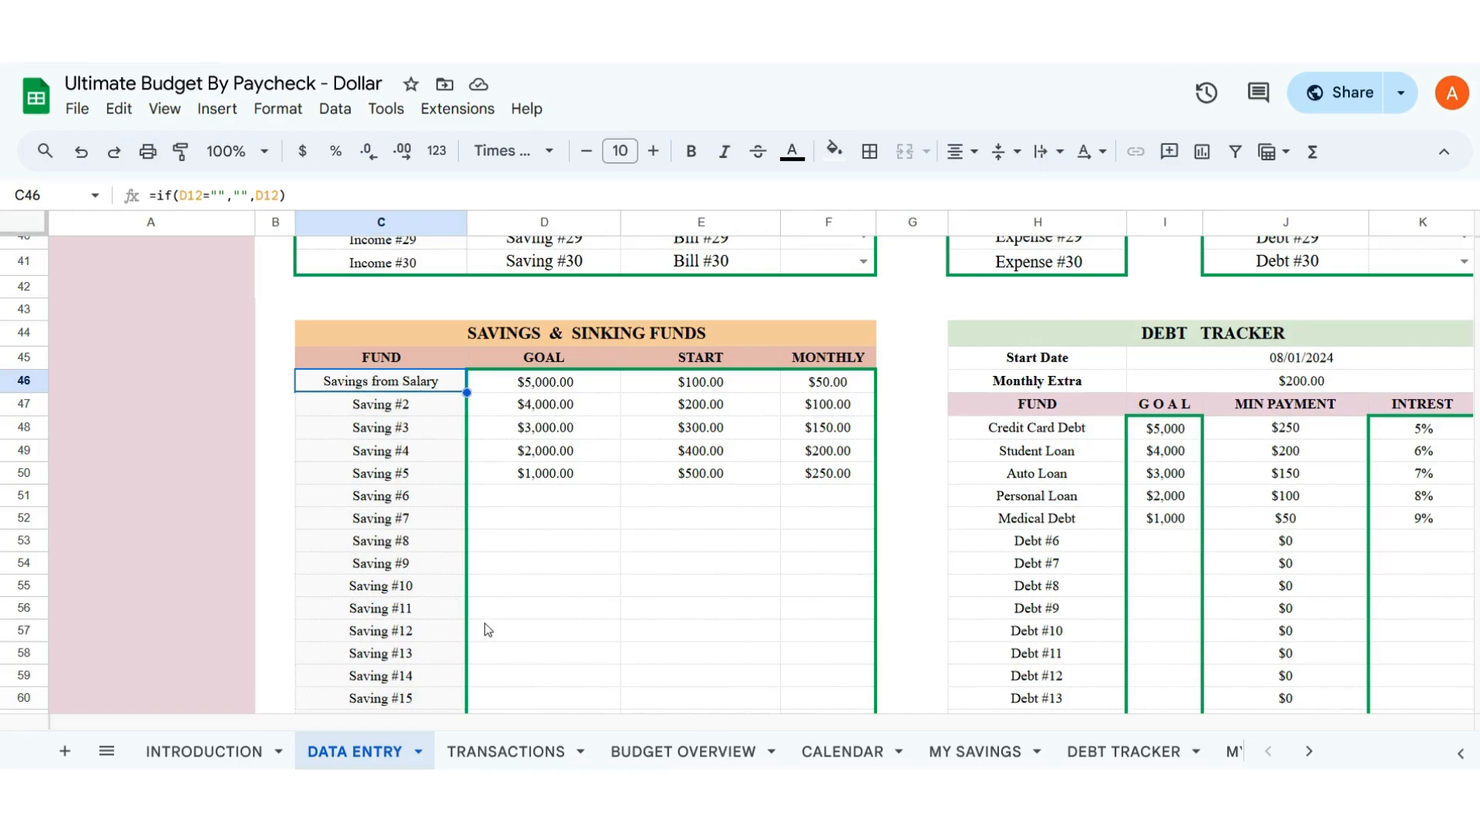
{"action": "left_click", "coordinate": [430, 497]}
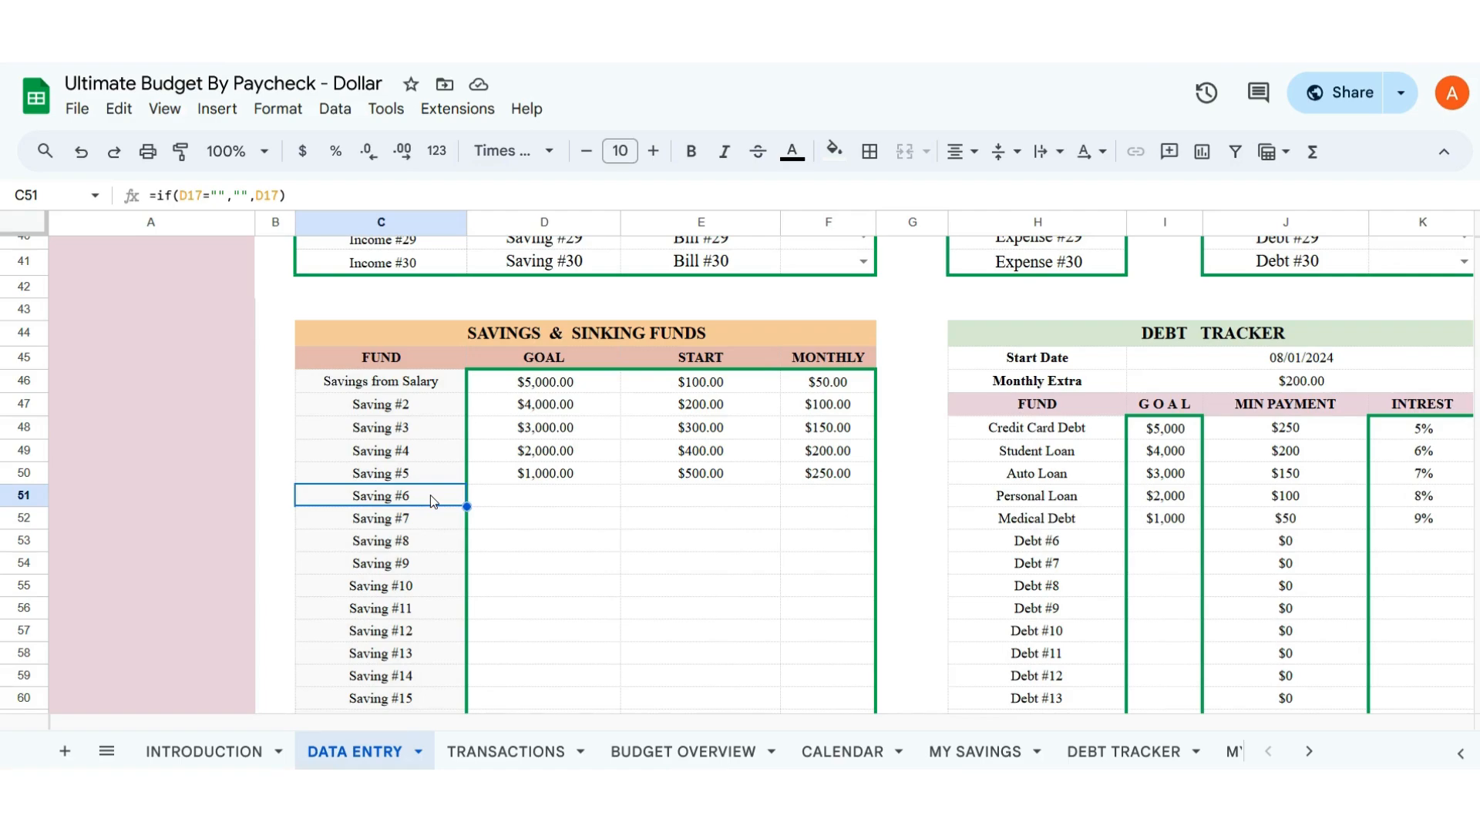
- Compare the Savings names starting at D12 with the matching fund names in the Savings & Sinking Funds table
{"action": "scroll", "coordinate": [430, 494], "scroll_direction": "up", "scroll_amount": 12}
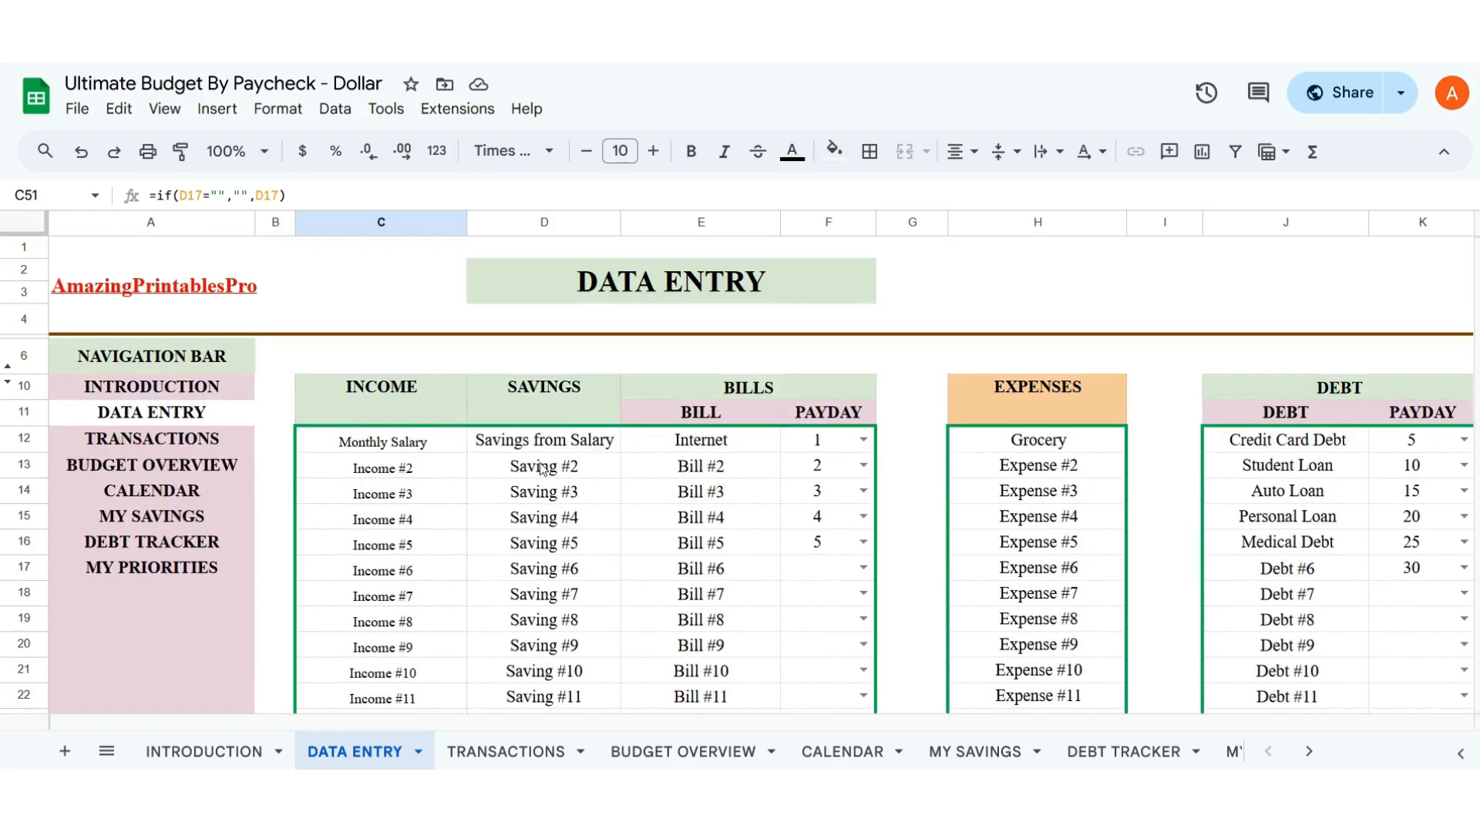
{"action": "scroll", "coordinate": [540, 489], "scroll_direction": "down", "scroll_amount": 10}
{"action": "scroll", "coordinate": [497, 540], "scroll_direction": "down", "scroll_amount": 1}
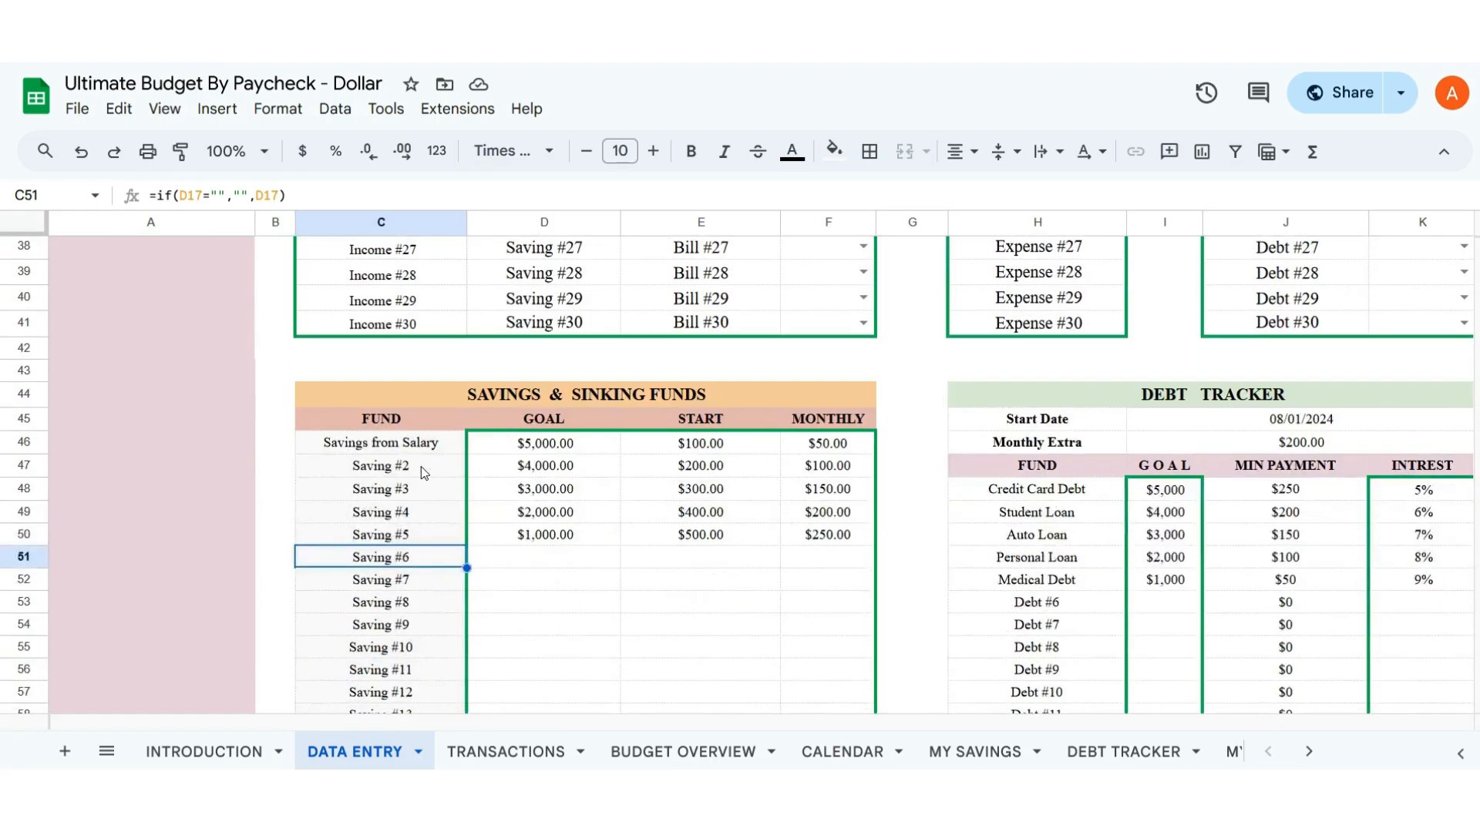
{"action": "scroll", "coordinate": [501, 497], "scroll_direction": "up", "scroll_amount": 8}
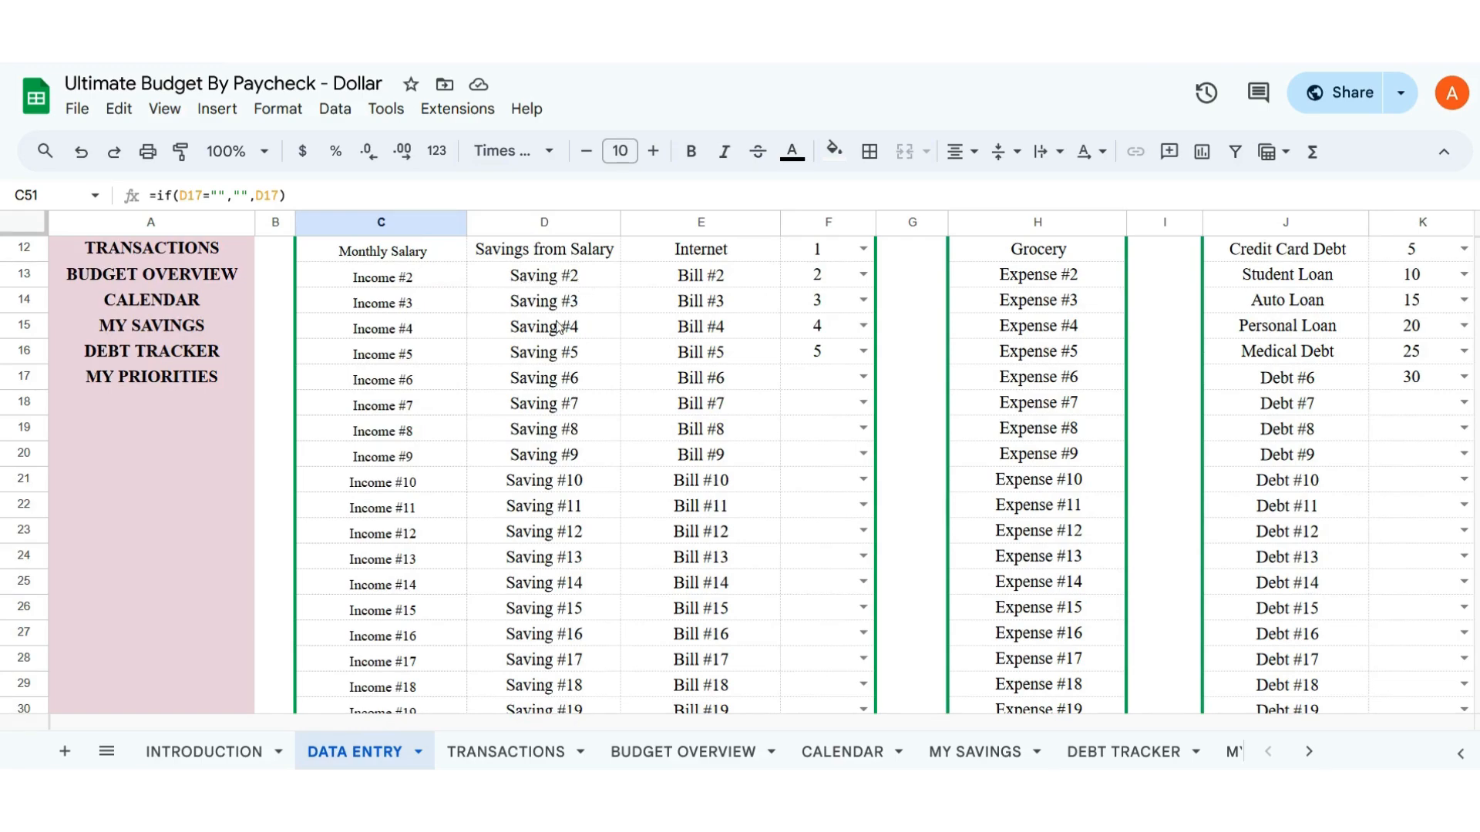
{"action": "scroll", "coordinate": [560, 327], "scroll_direction": "down", "scroll_amount": 10}
{"action": "scroll", "coordinate": [417, 386], "scroll_direction": "up", "scroll_amount": 14}
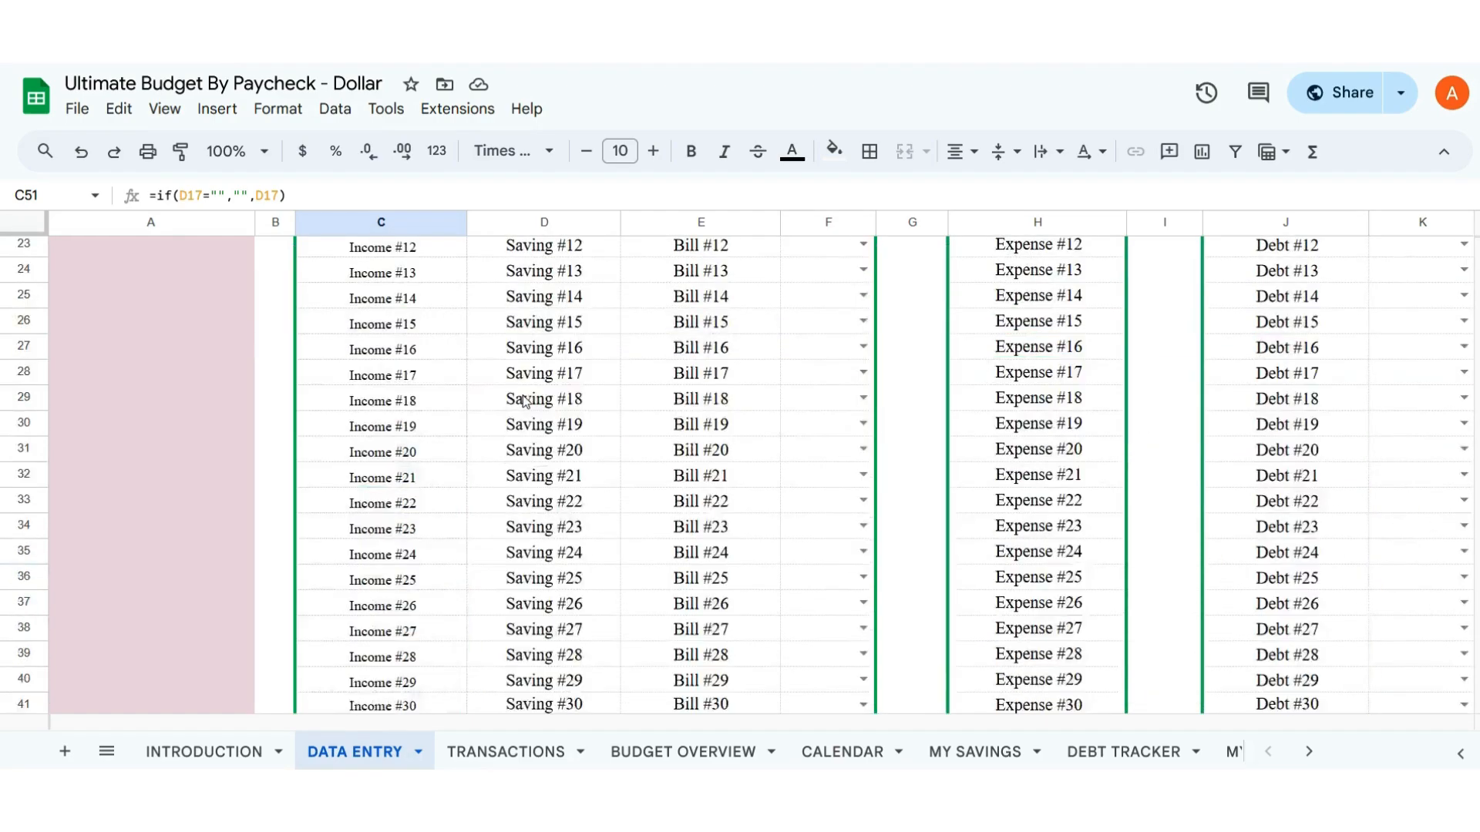
- Rename the savings entry in D13 to Saving #222 and check the linked fund name in C47
{"action": "left_click", "coordinate": [586, 467]}
{"action": "double_click", "coordinate": [585, 466]}
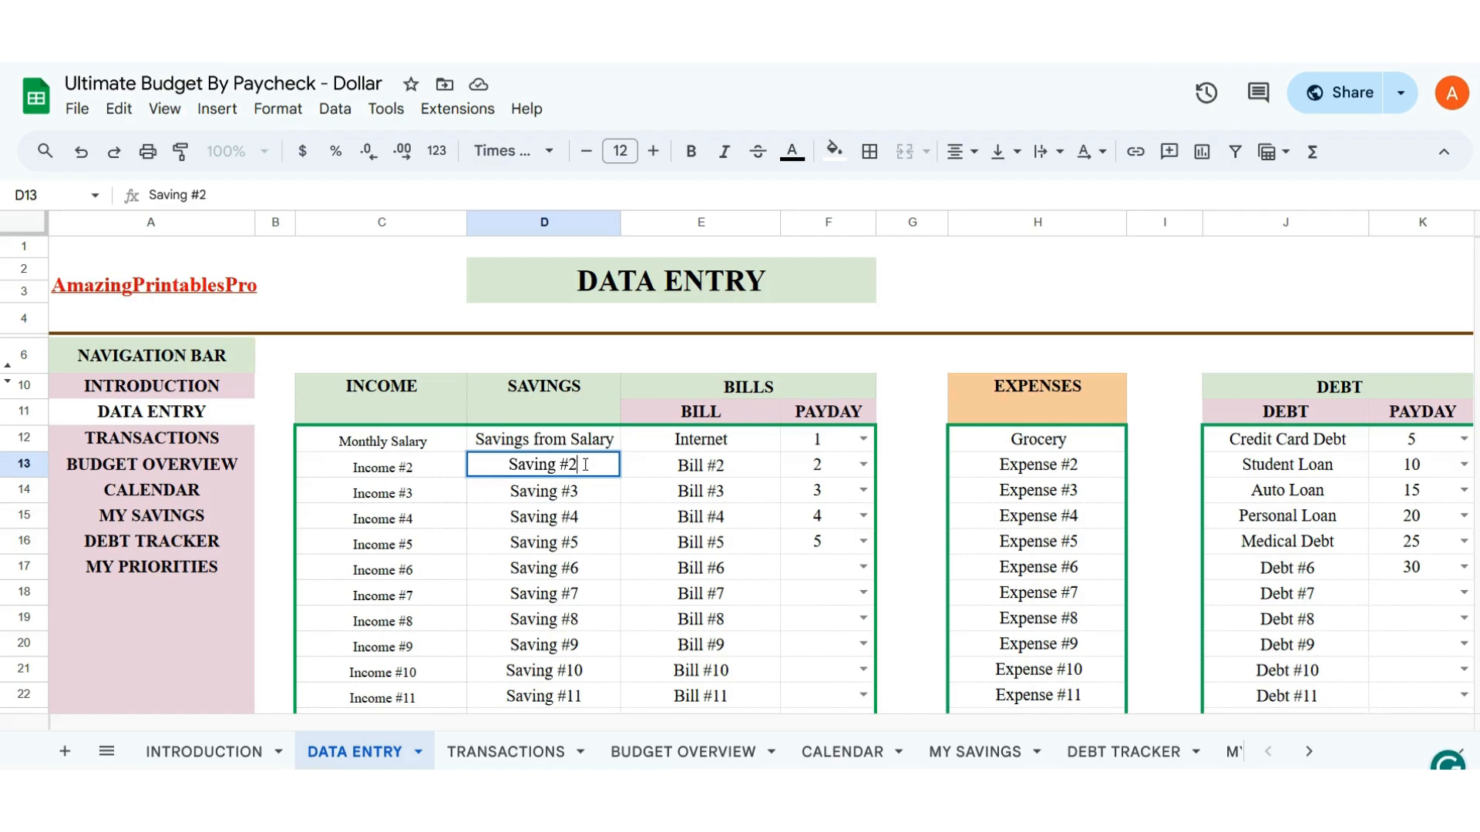
{"action": "type", "text": "22"}
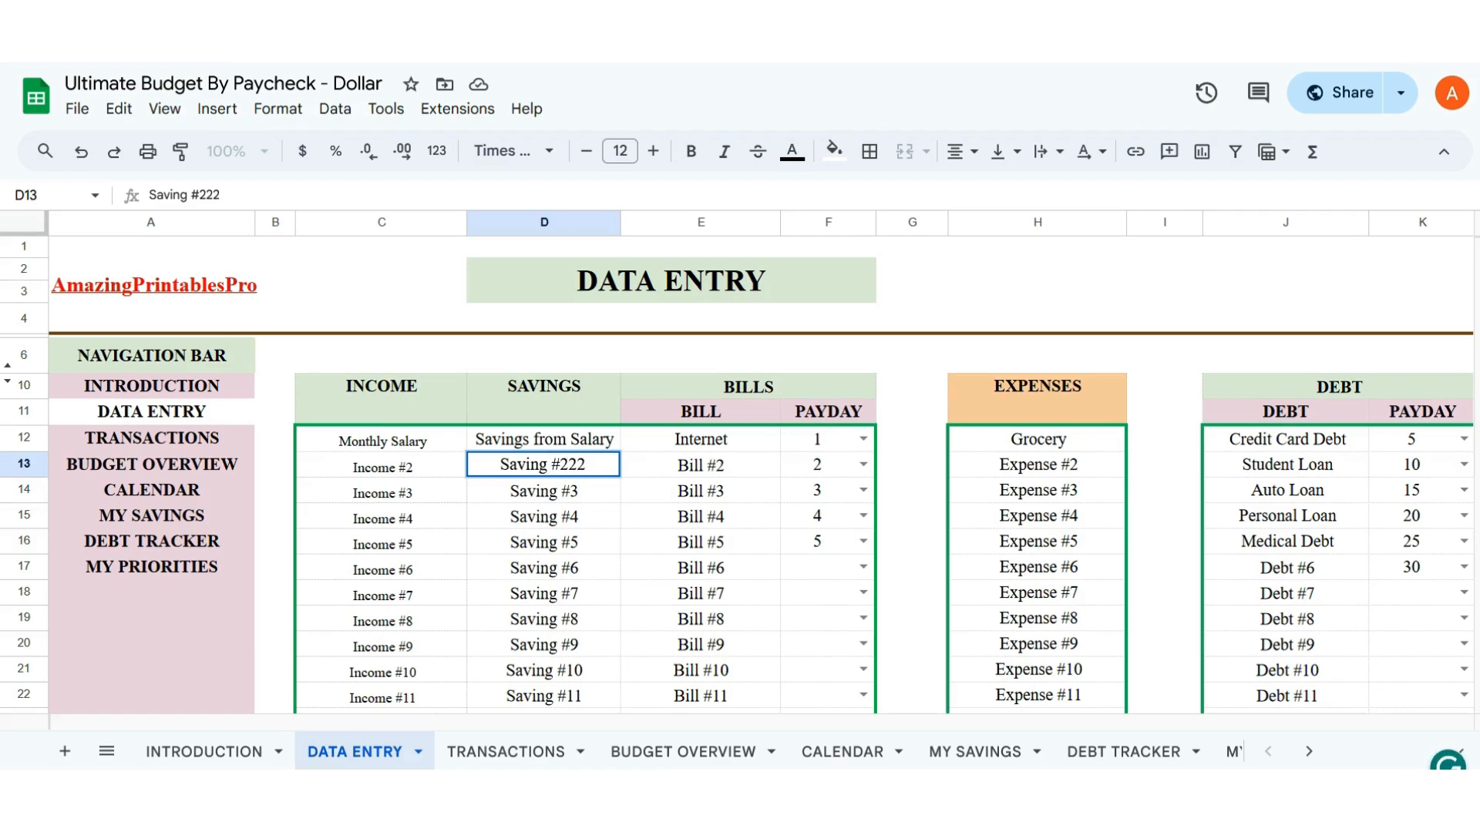
{"action": "key", "text": "Return"}
{"action": "scroll", "coordinate": [572, 494], "scroll_direction": "down", "scroll_amount": 2}
{"action": "scroll", "coordinate": [572, 493], "scroll_direction": "down", "scroll_amount": 10}
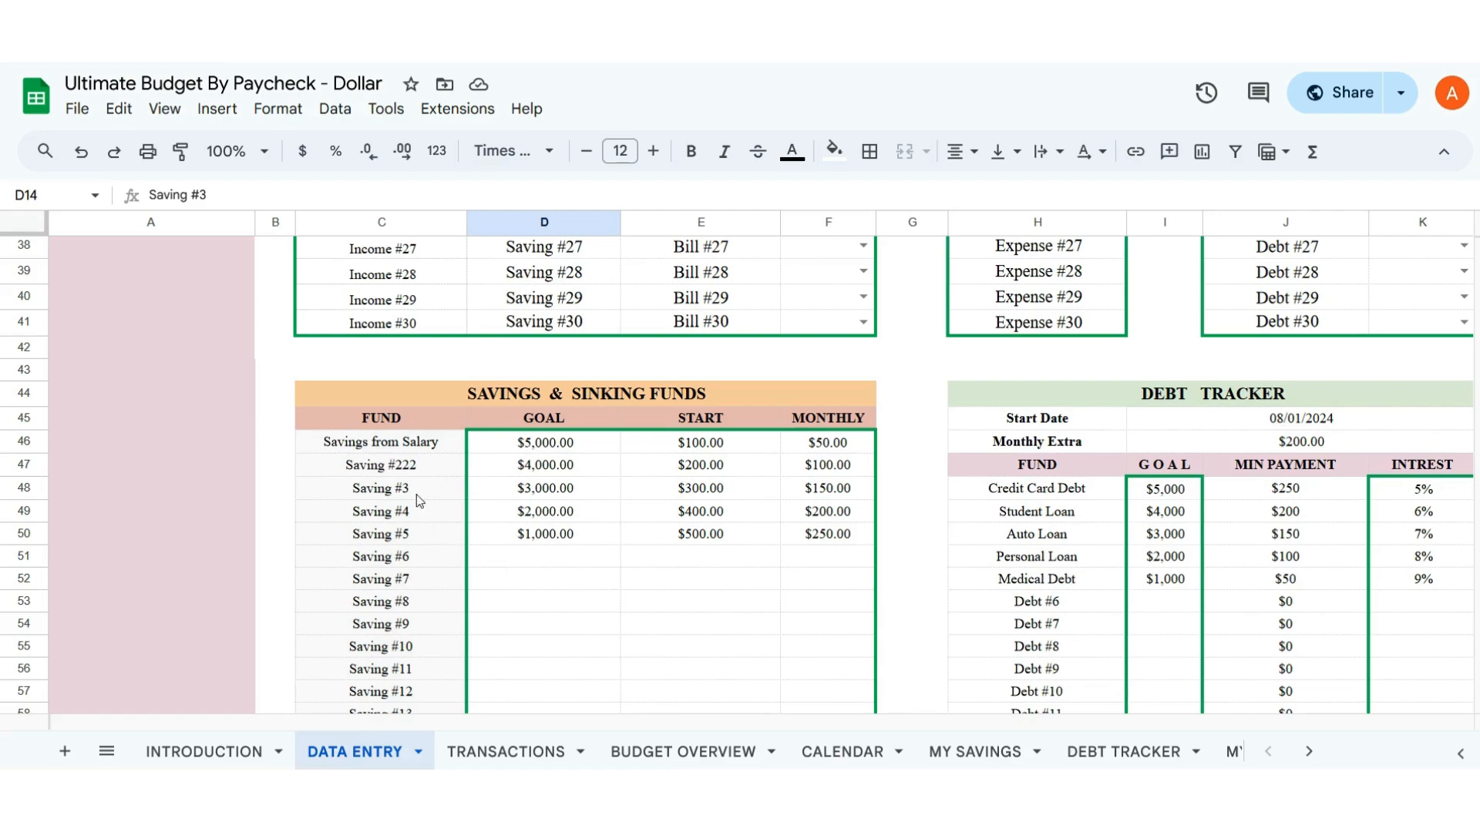
- Restore the savings entry in D13 to Saving #2 and return to the Savings & Sinking Funds table
{"action": "scroll", "coordinate": [428, 459], "scroll_direction": "up", "scroll_amount": 12}
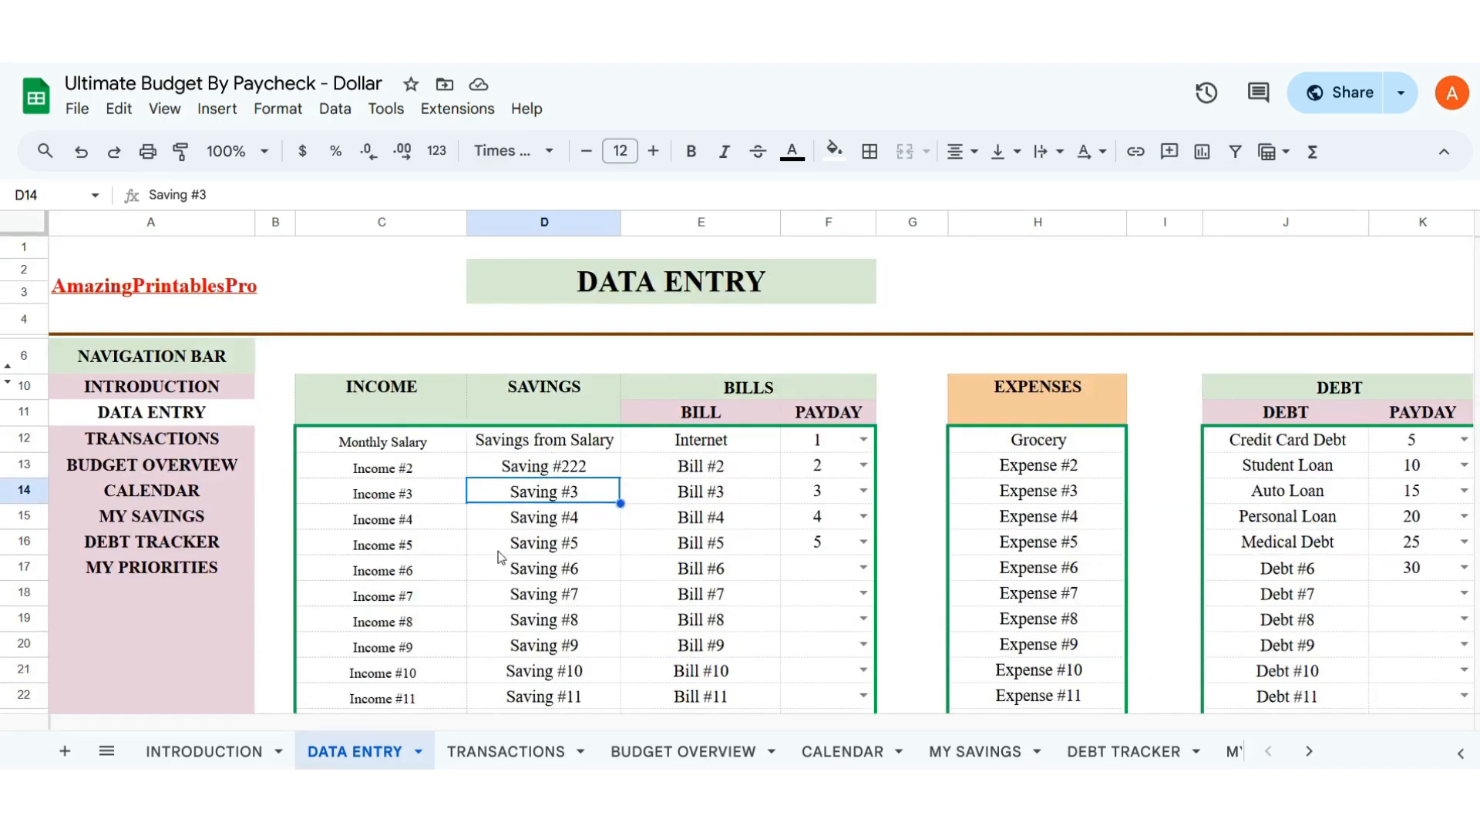
{"action": "double_click", "coordinate": [602, 468]}
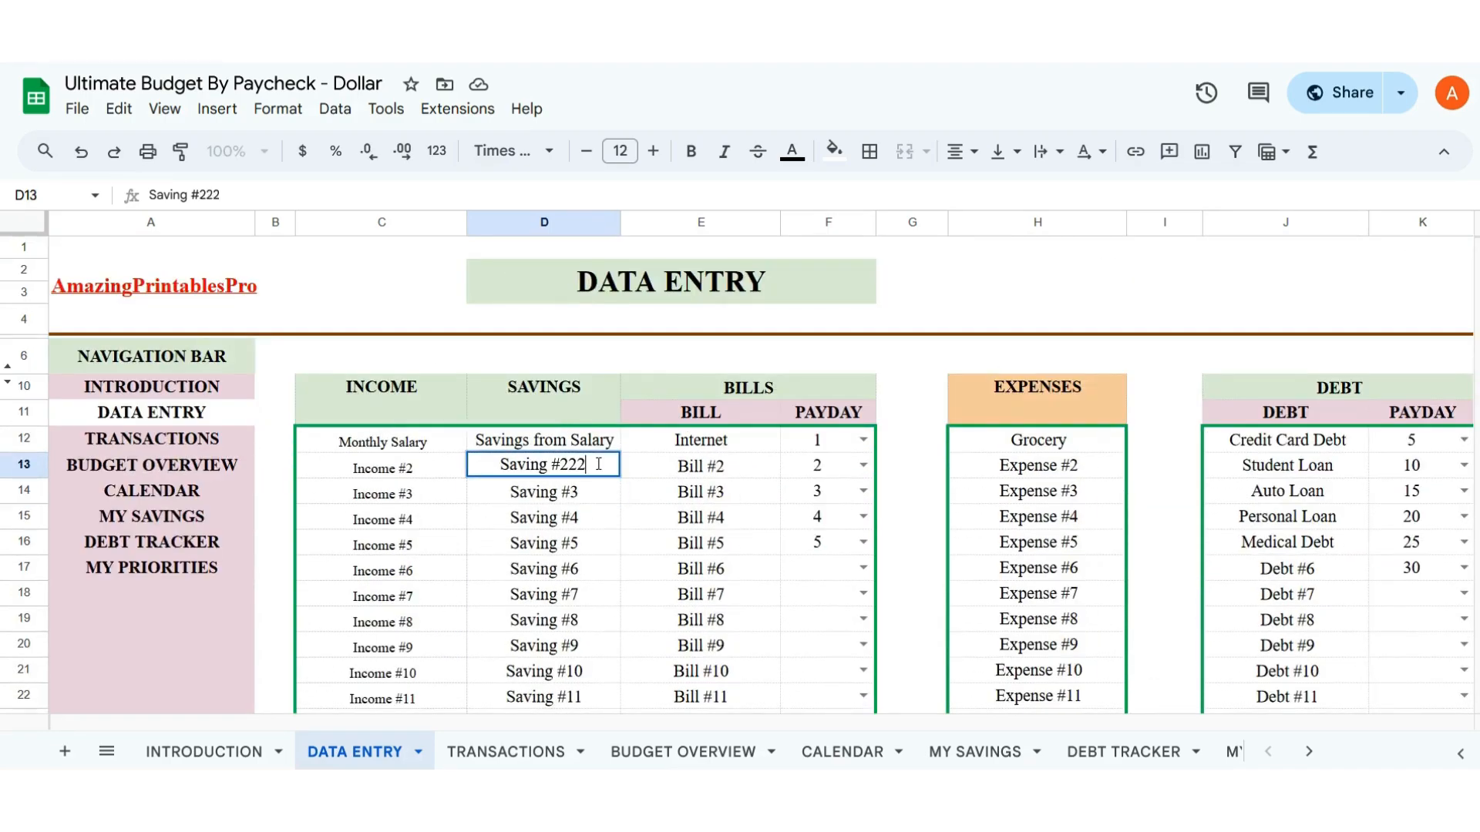
{"action": "key", "text": "BackSpace"}
{"action": "key", "text": "BackSpace"}
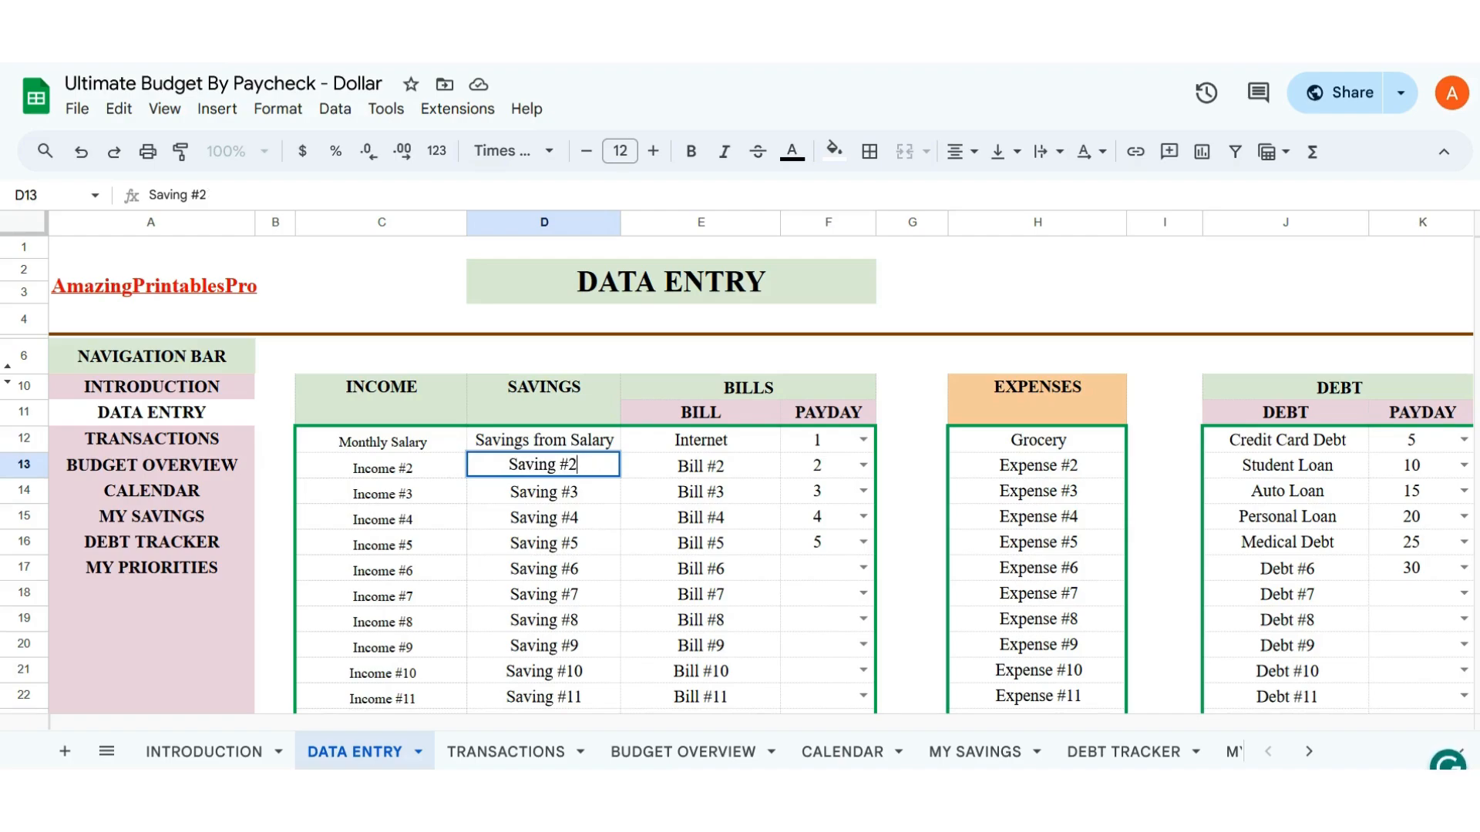
{"action": "key", "text": "Return"}
{"action": "scroll", "coordinate": [622, 513], "scroll_direction": "down", "scroll_amount": 12}
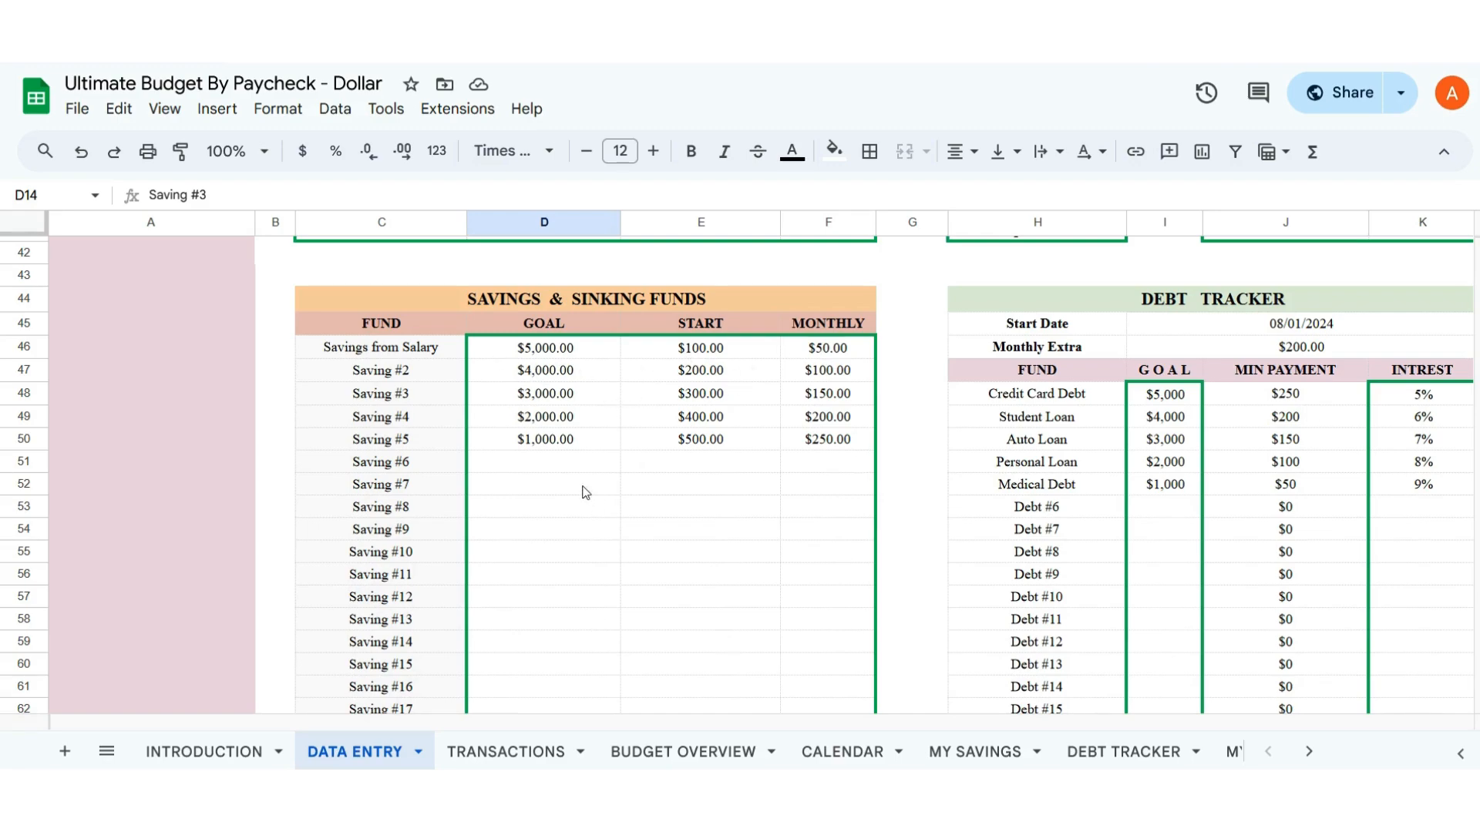
- Inspect the Savings from Salary fund's goal in D46 and monthly amount in F46
{"action": "left_click", "coordinate": [543, 353]}
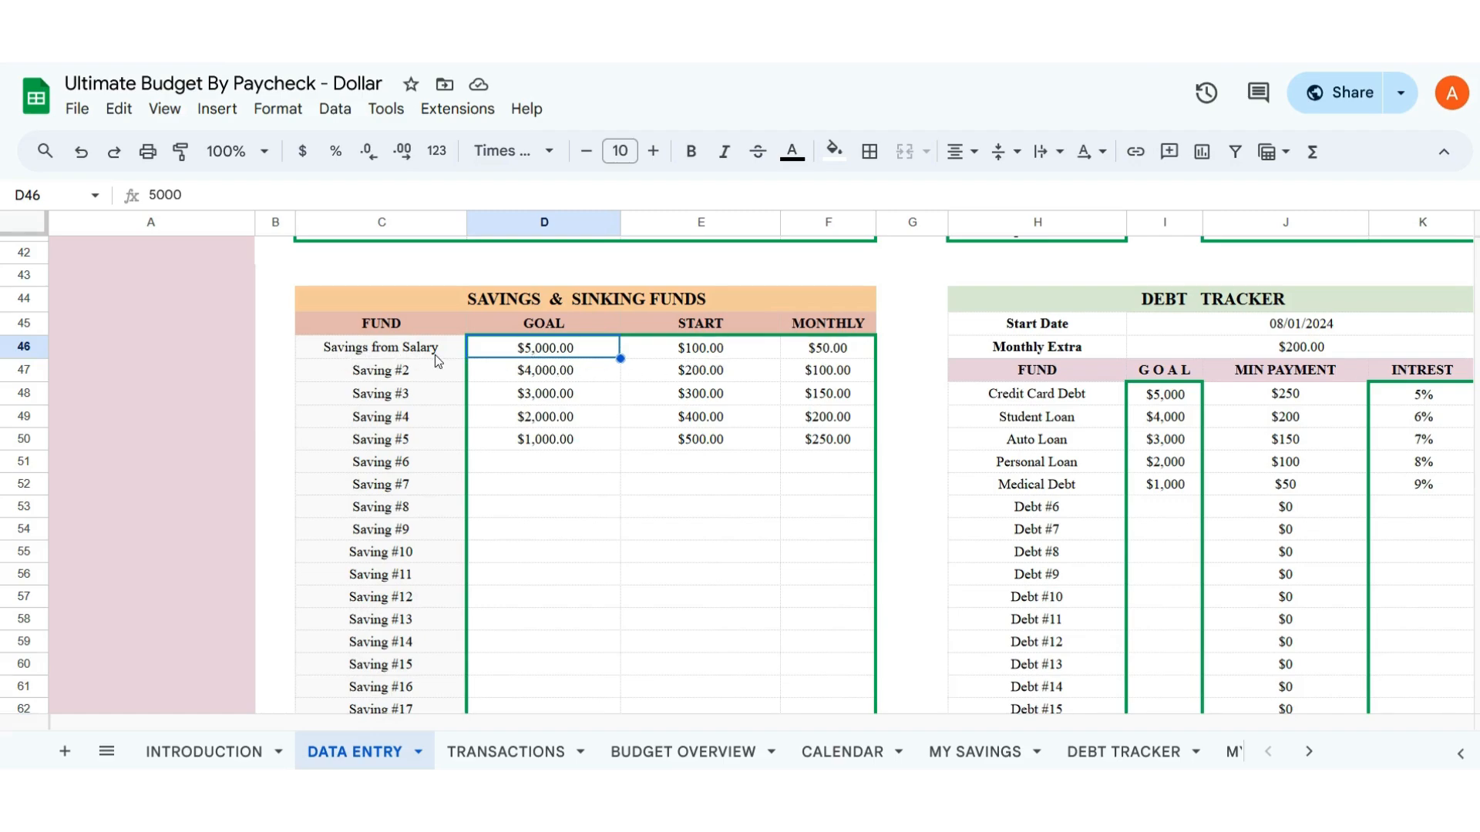
{"action": "left_click", "coordinate": [848, 354]}
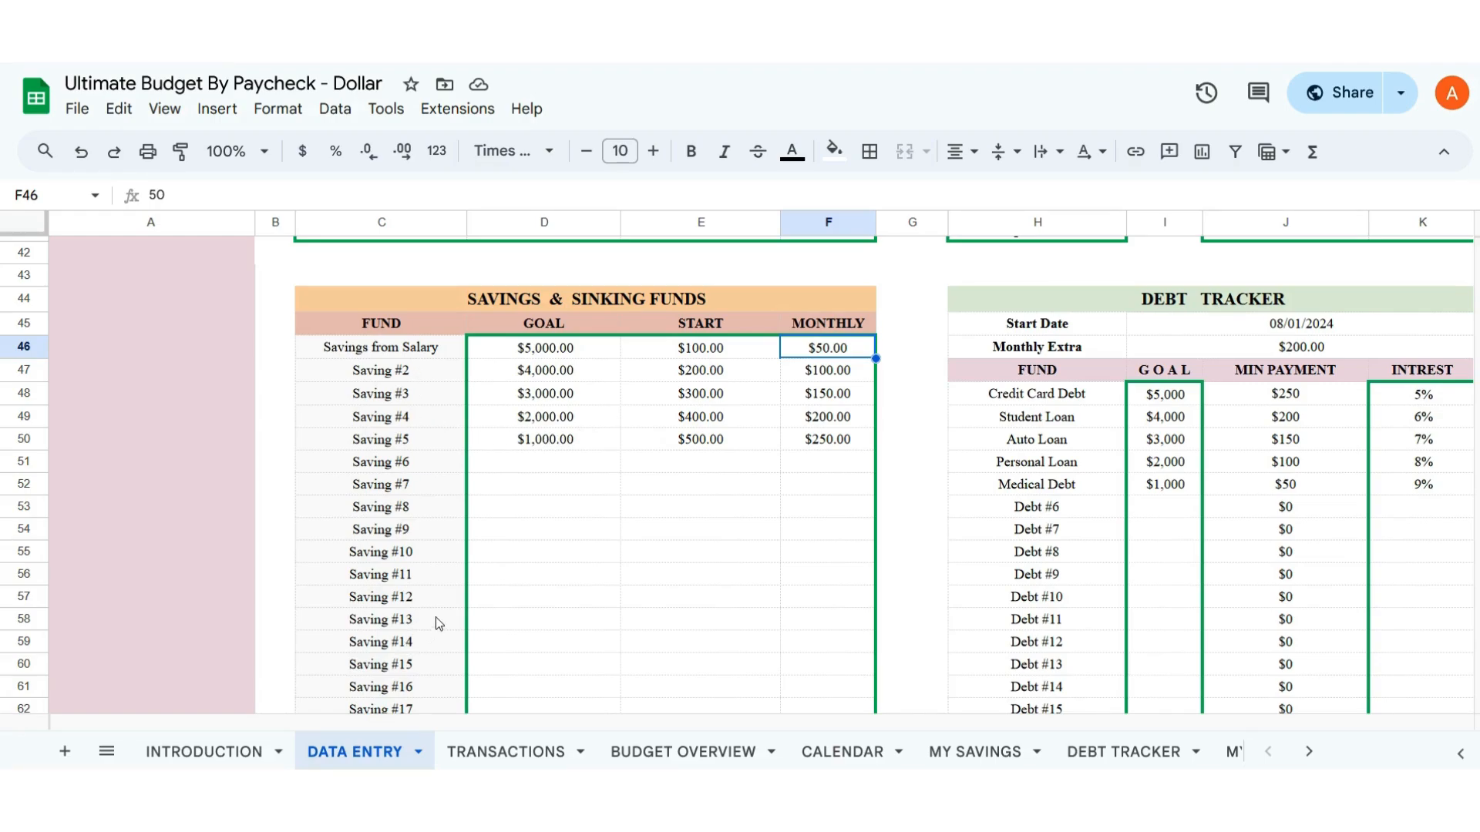
{"action": "scroll", "coordinate": [447, 617], "scroll_direction": "up", "scroll_amount": 10}
{"action": "scroll", "coordinate": [555, 574], "scroll_direction": "down", "scroll_amount": 5}
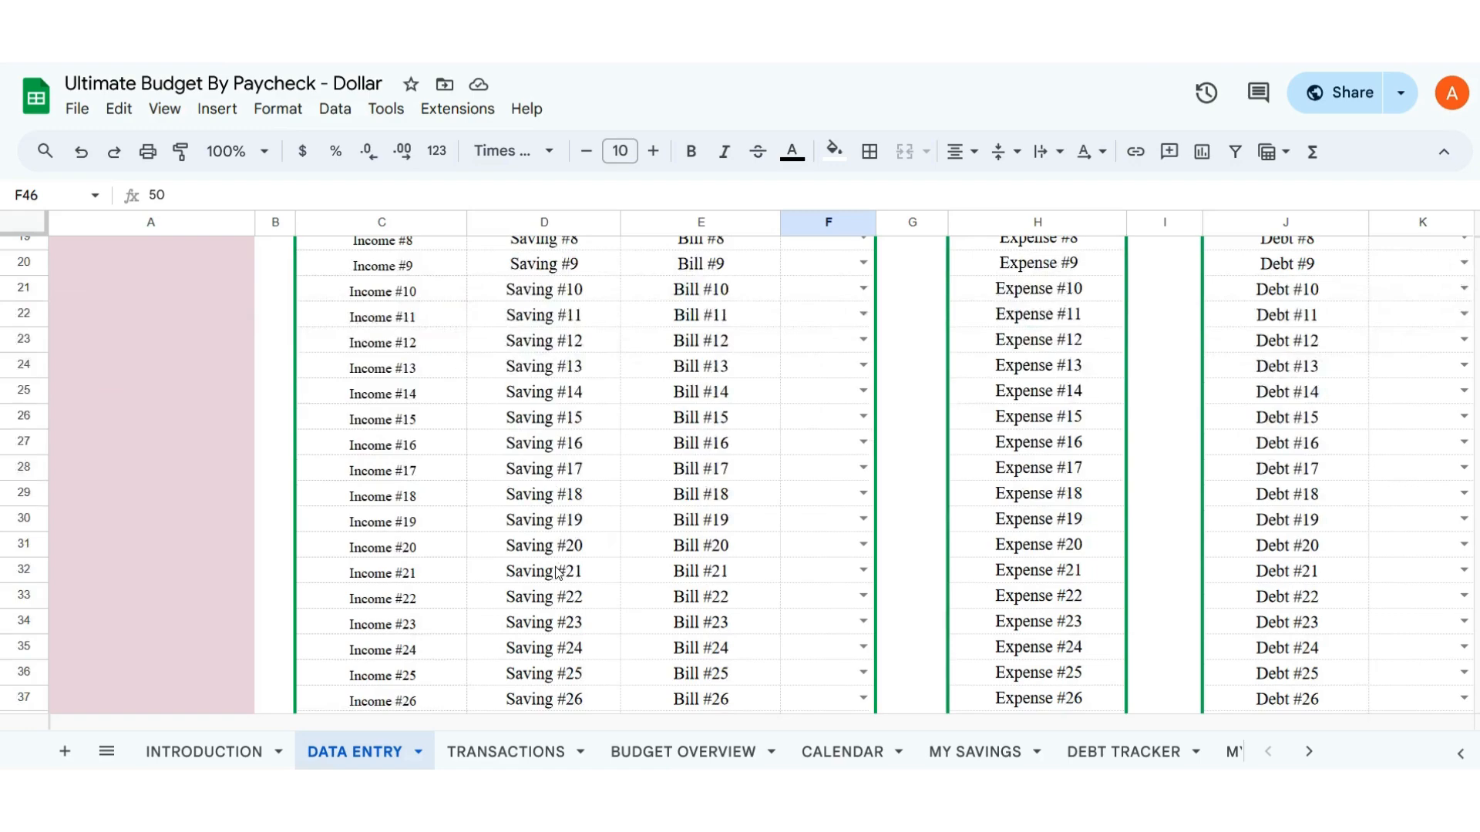
{"action": "scroll", "coordinate": [558, 572], "scroll_direction": "down", "scroll_amount": 5}
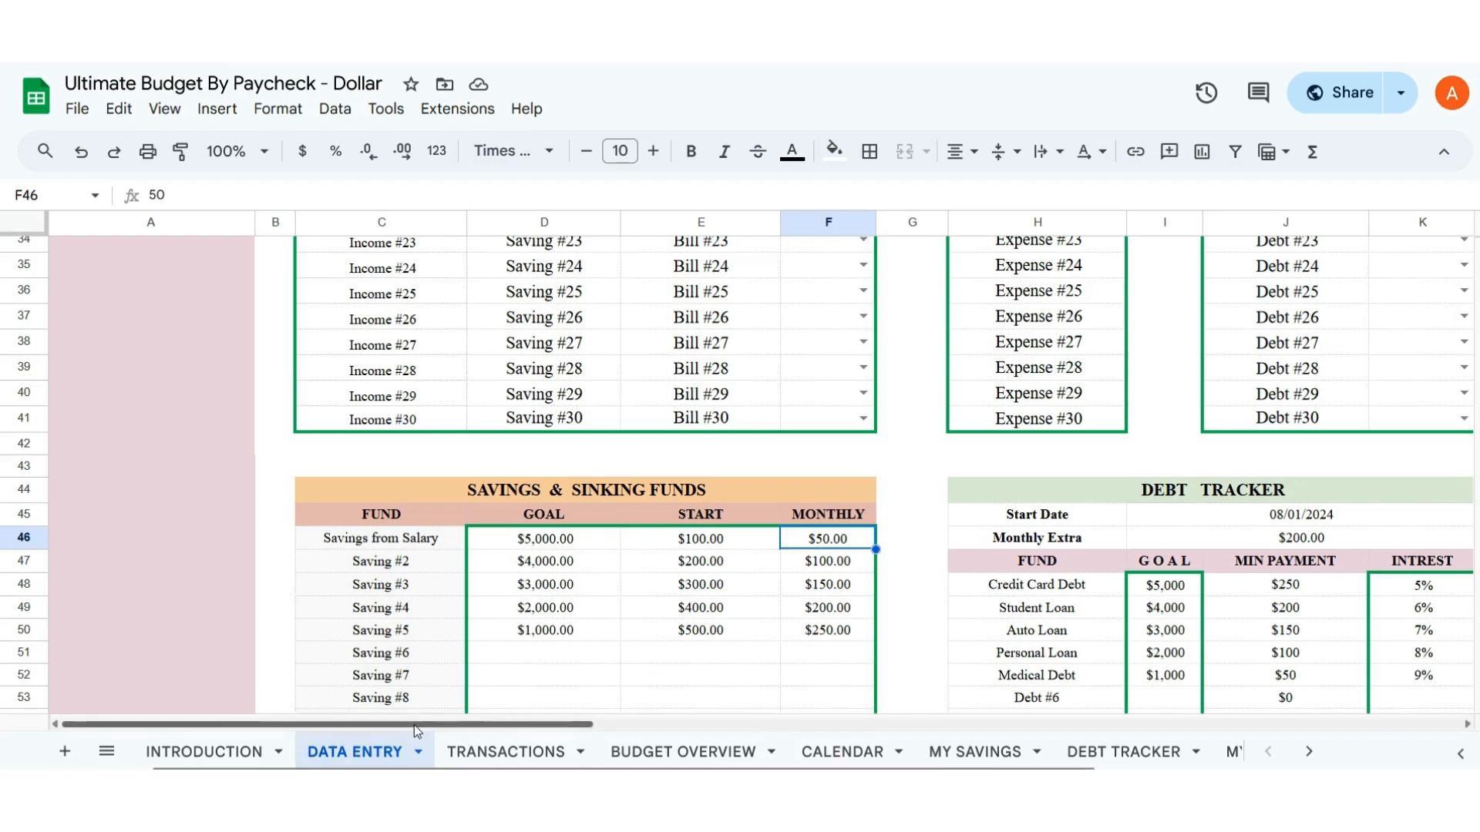
- View the date picker for the Debt Tracker's Start Date in row 45 without changing the date
{"action": "left_click_drag", "start_coordinate": [414, 725], "coordinate": [717, 754]}
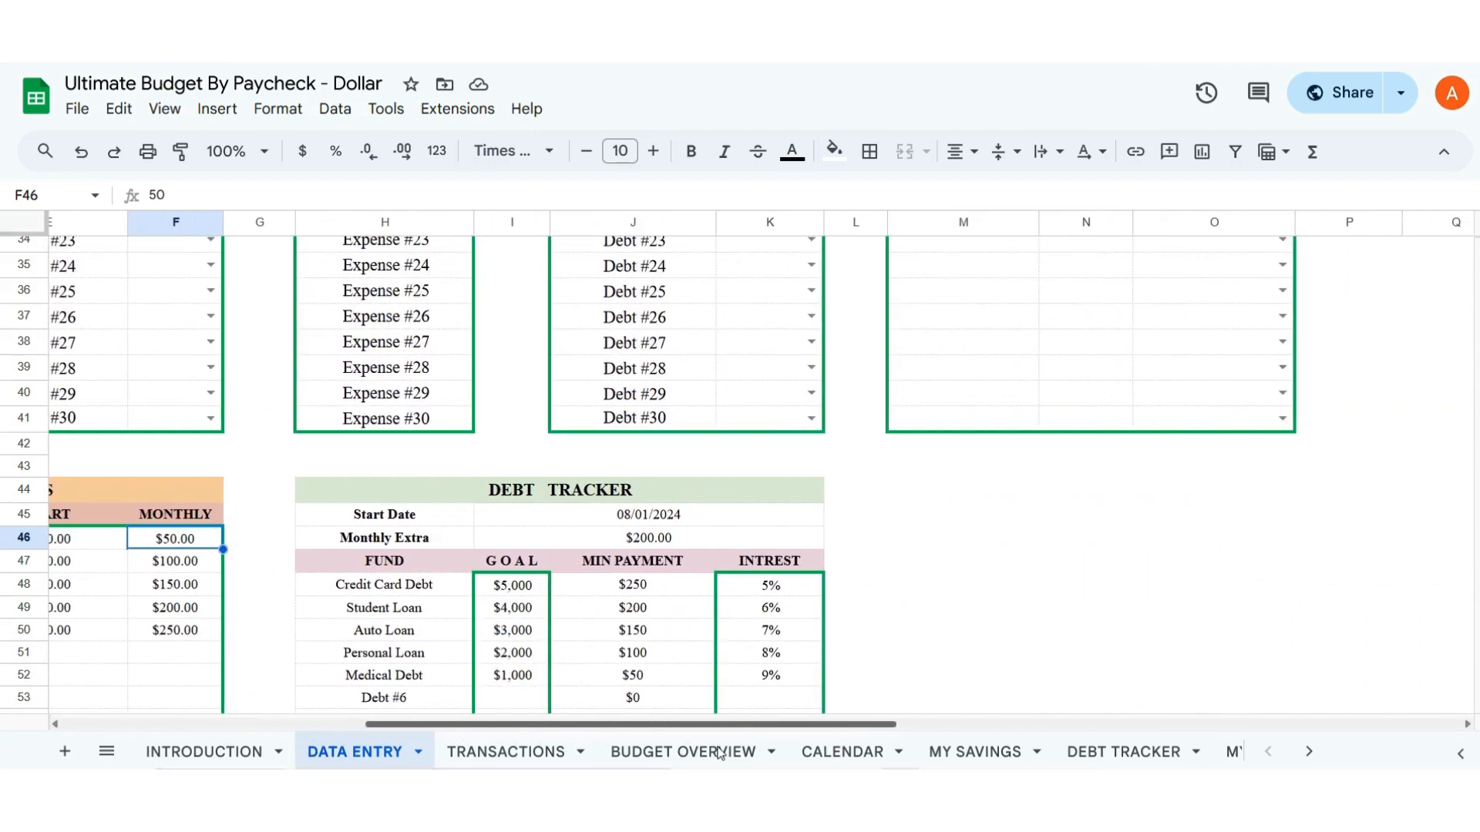
{"action": "scroll", "coordinate": [802, 659], "scroll_direction": "down", "scroll_amount": 3}
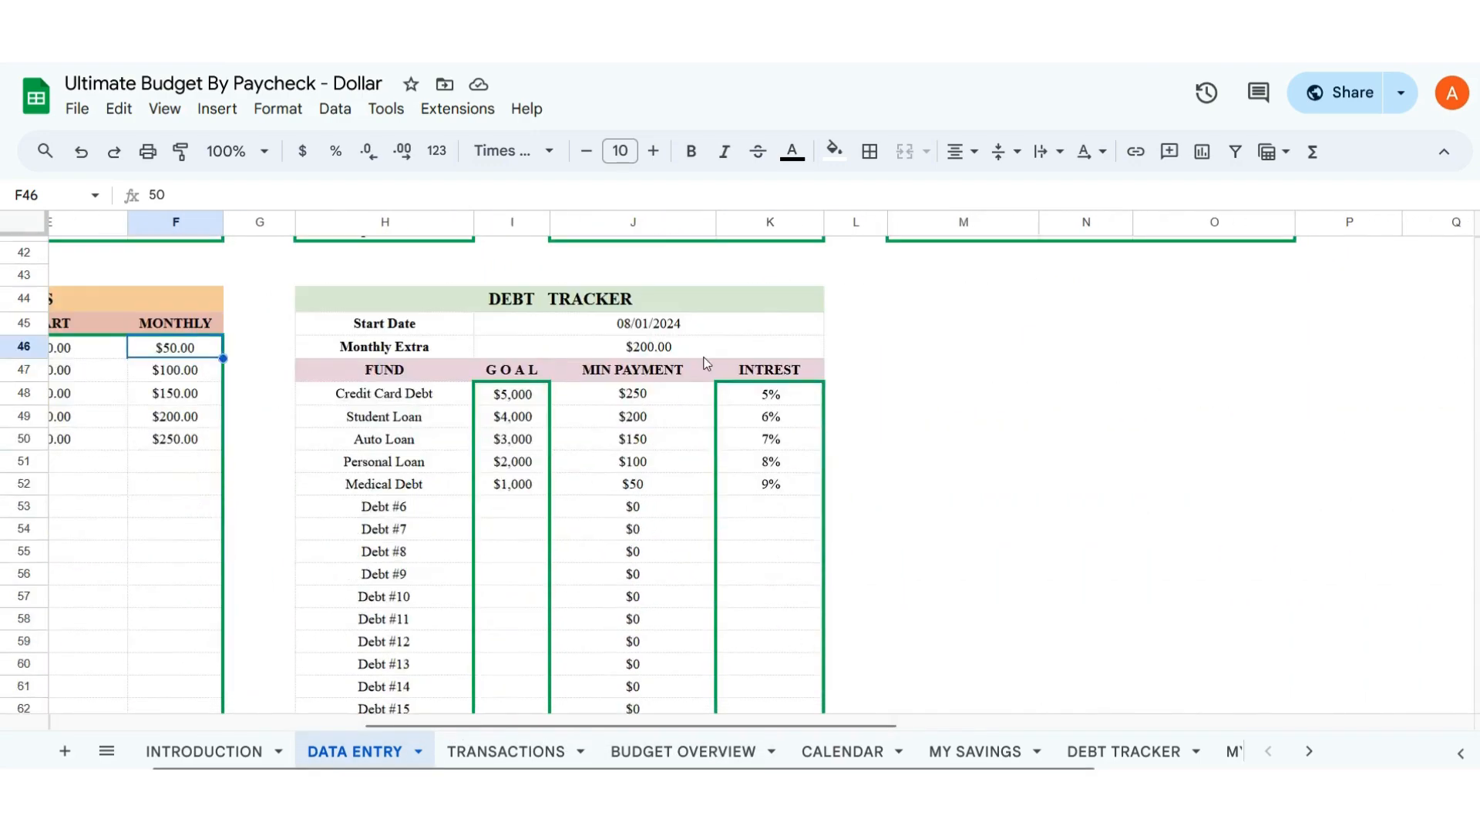
{"action": "left_click", "coordinate": [697, 325]}
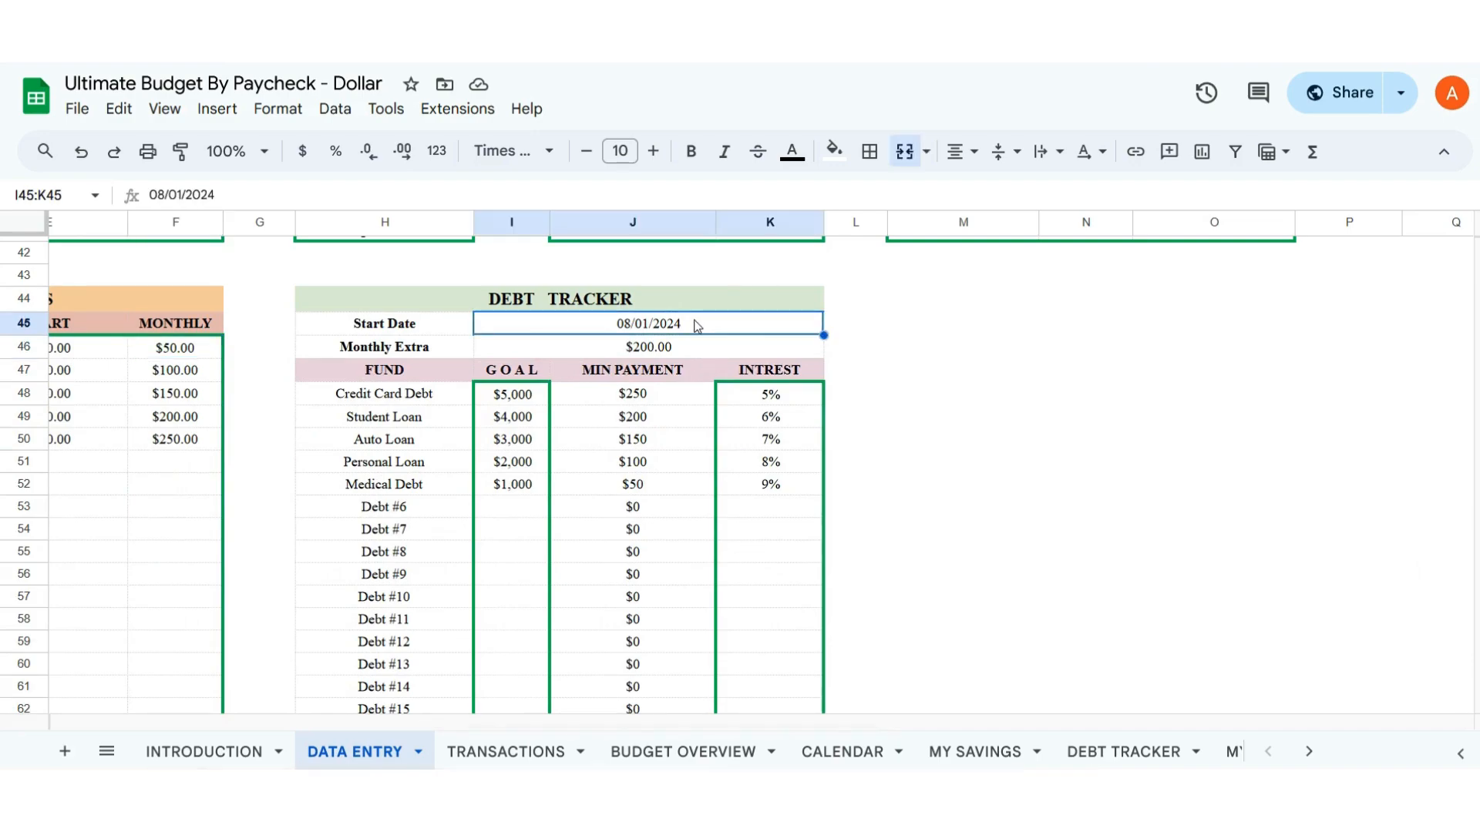
{"action": "double_click", "coordinate": [697, 324]}
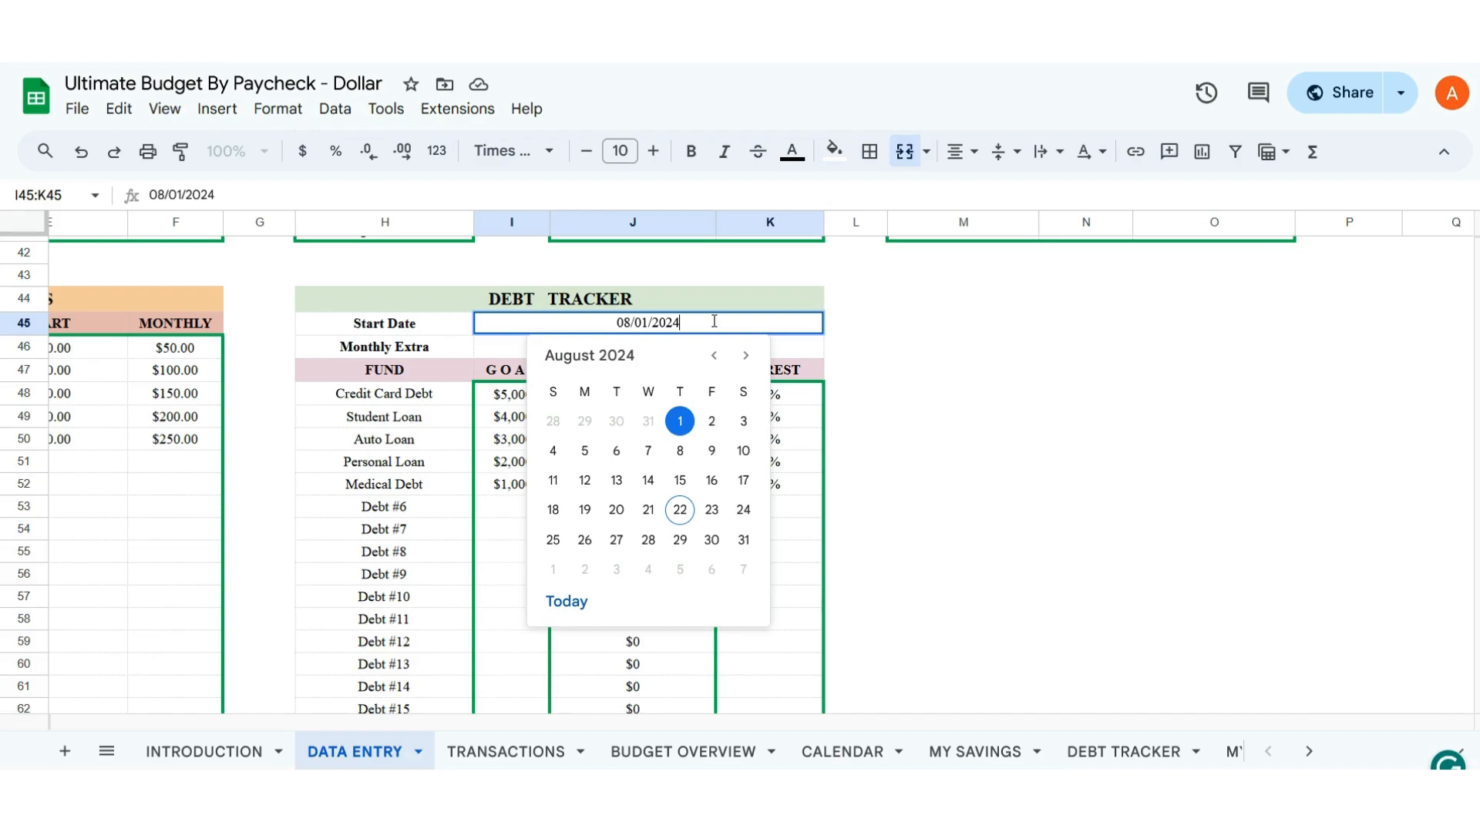
{"action": "left_click", "coordinate": [986, 350]}
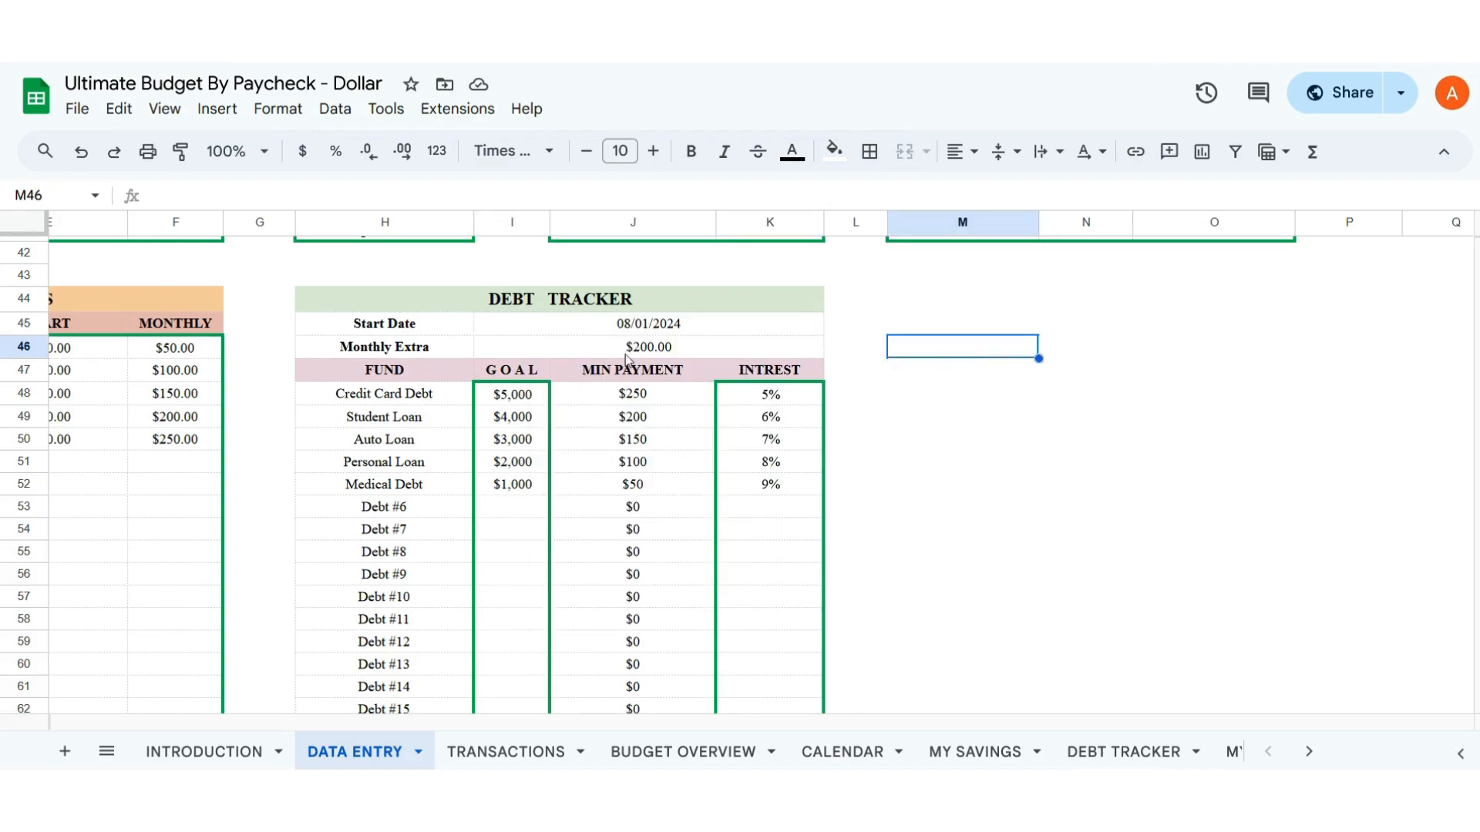
- Check the Debt Tracker's Monthly Extra amount in row 46 without changing it
{"action": "left_click", "coordinate": [682, 348]}
{"action": "double_click", "coordinate": [682, 346]}
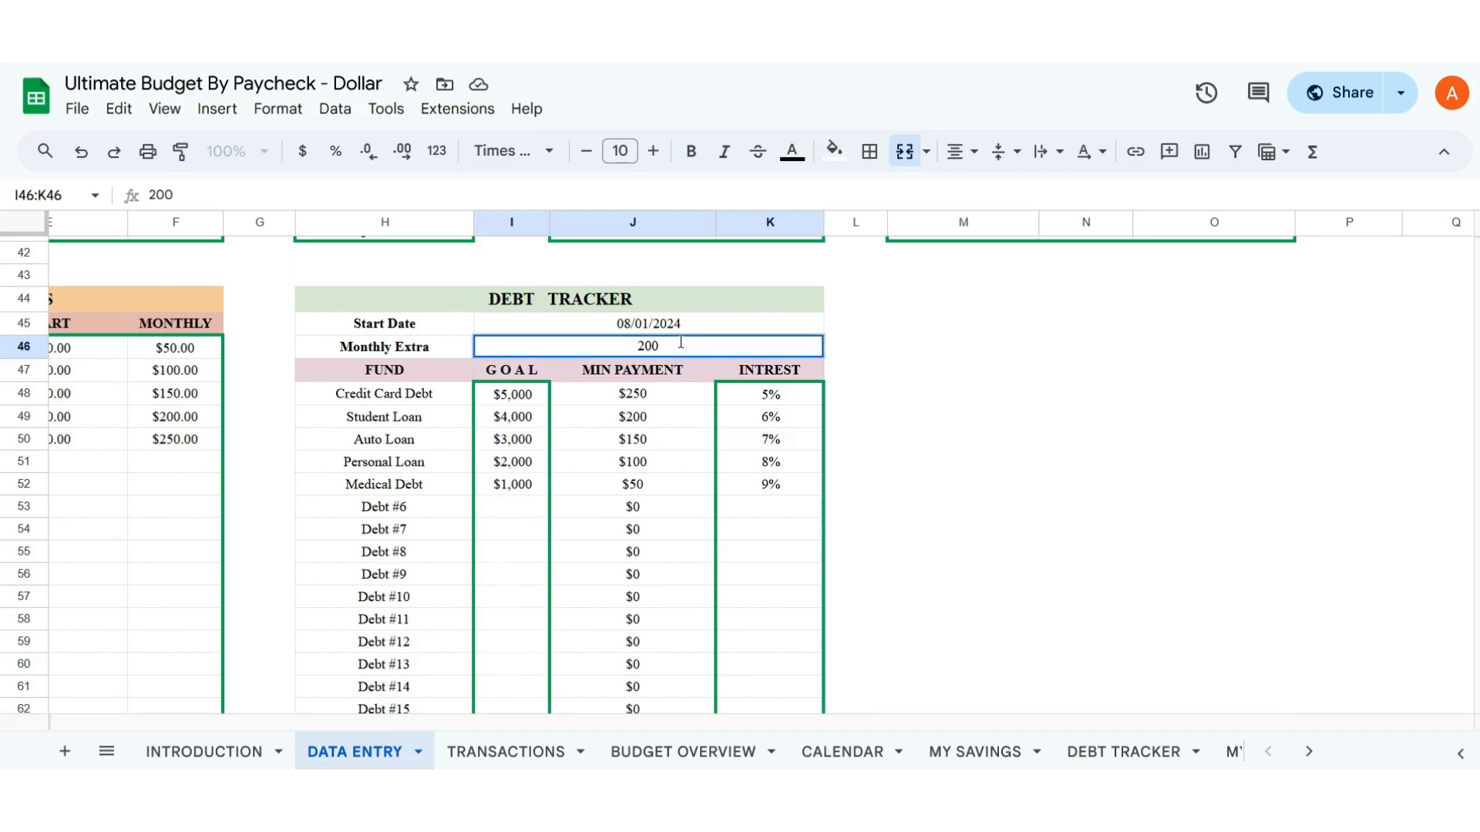
{"action": "left_click", "coordinate": [947, 401]}
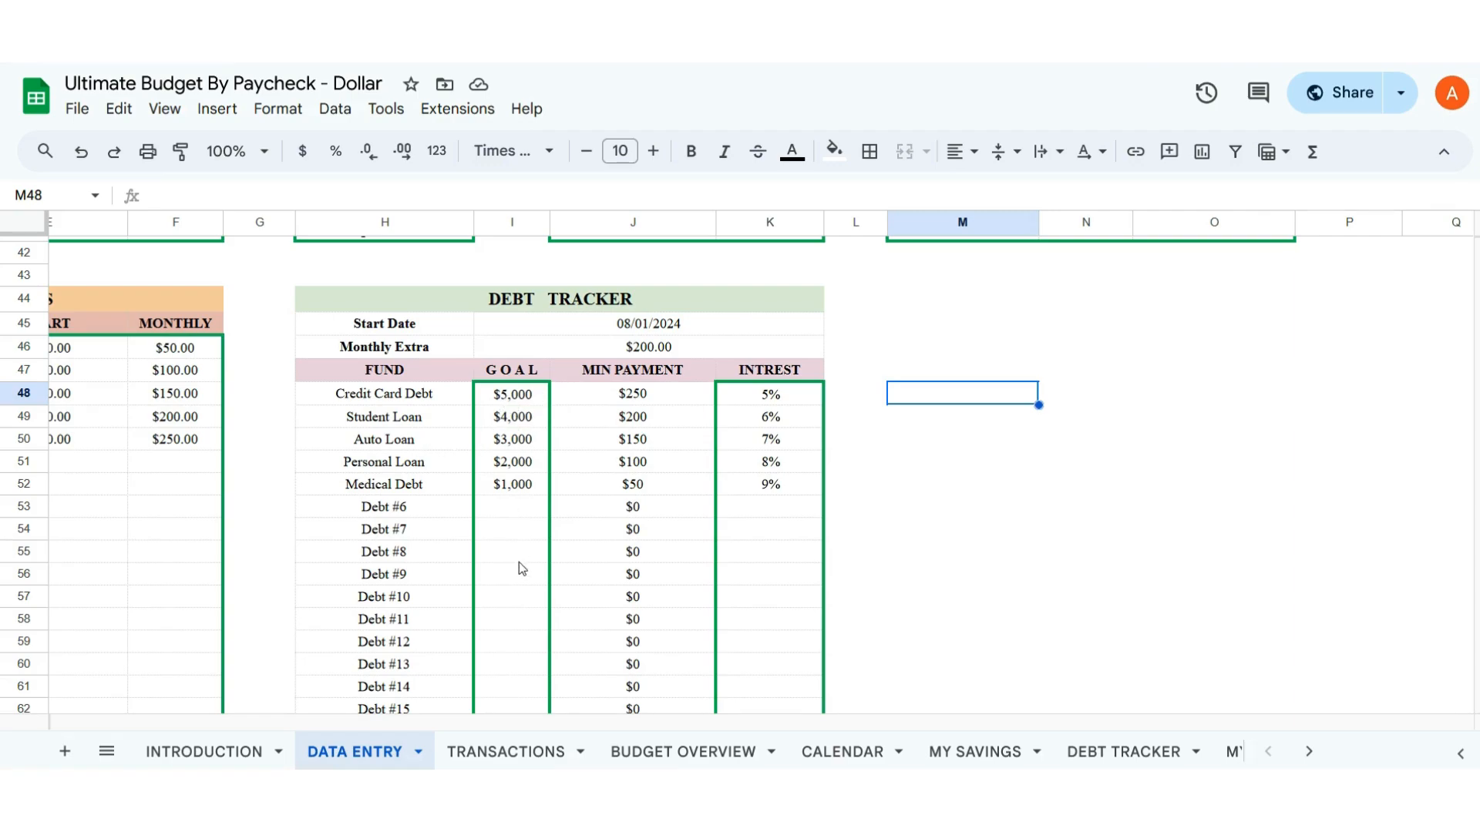
- Inspect the Credit Card Debt minimum payment formula in J48 and goal in I48, and compare the tracker with the Debt list
{"action": "left_click", "coordinate": [672, 399]}
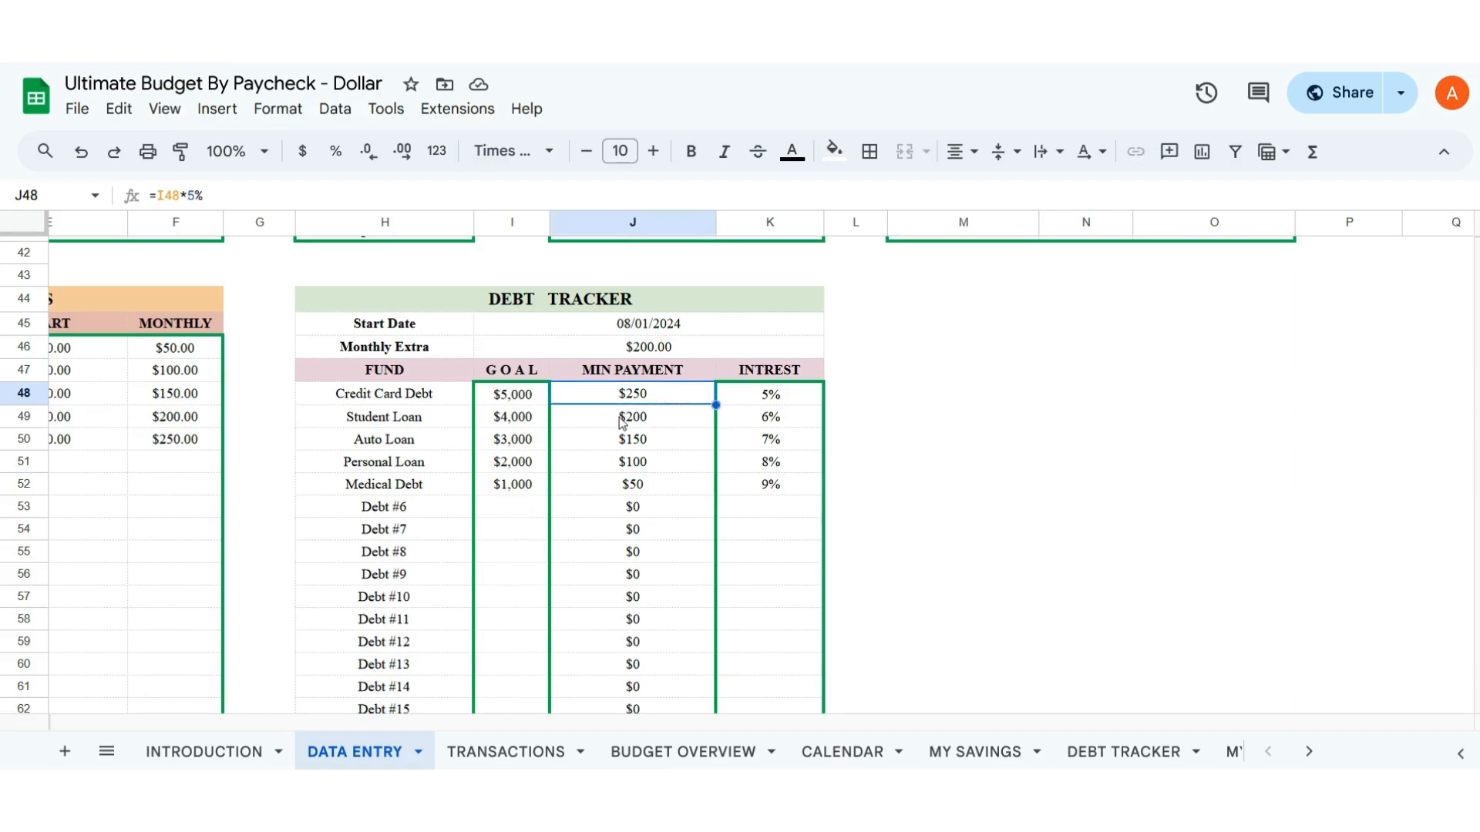
{"action": "left_click", "coordinate": [523, 401]}
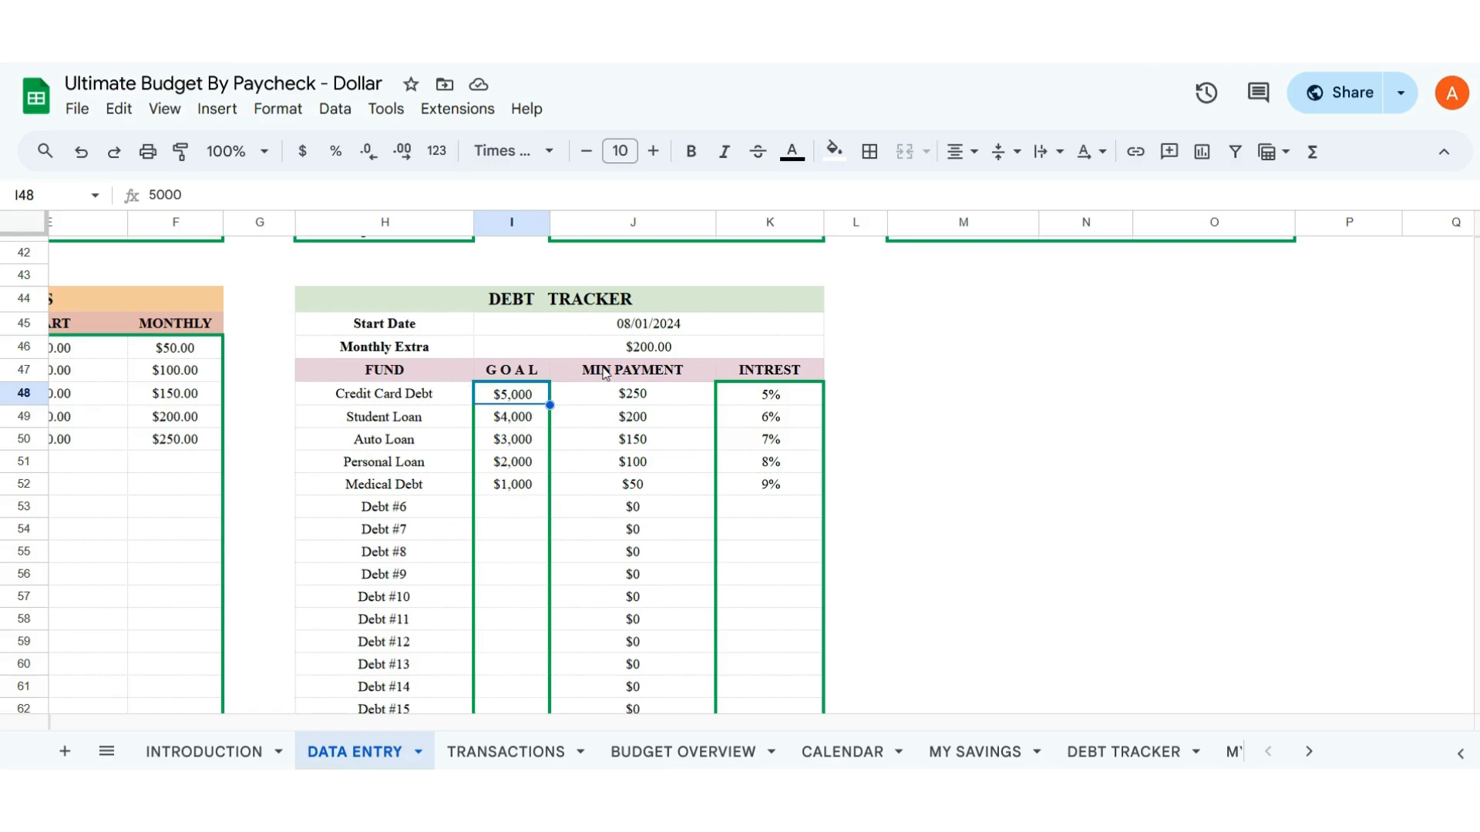
{"action": "scroll", "coordinate": [605, 374], "scroll_direction": "up", "scroll_amount": 10}
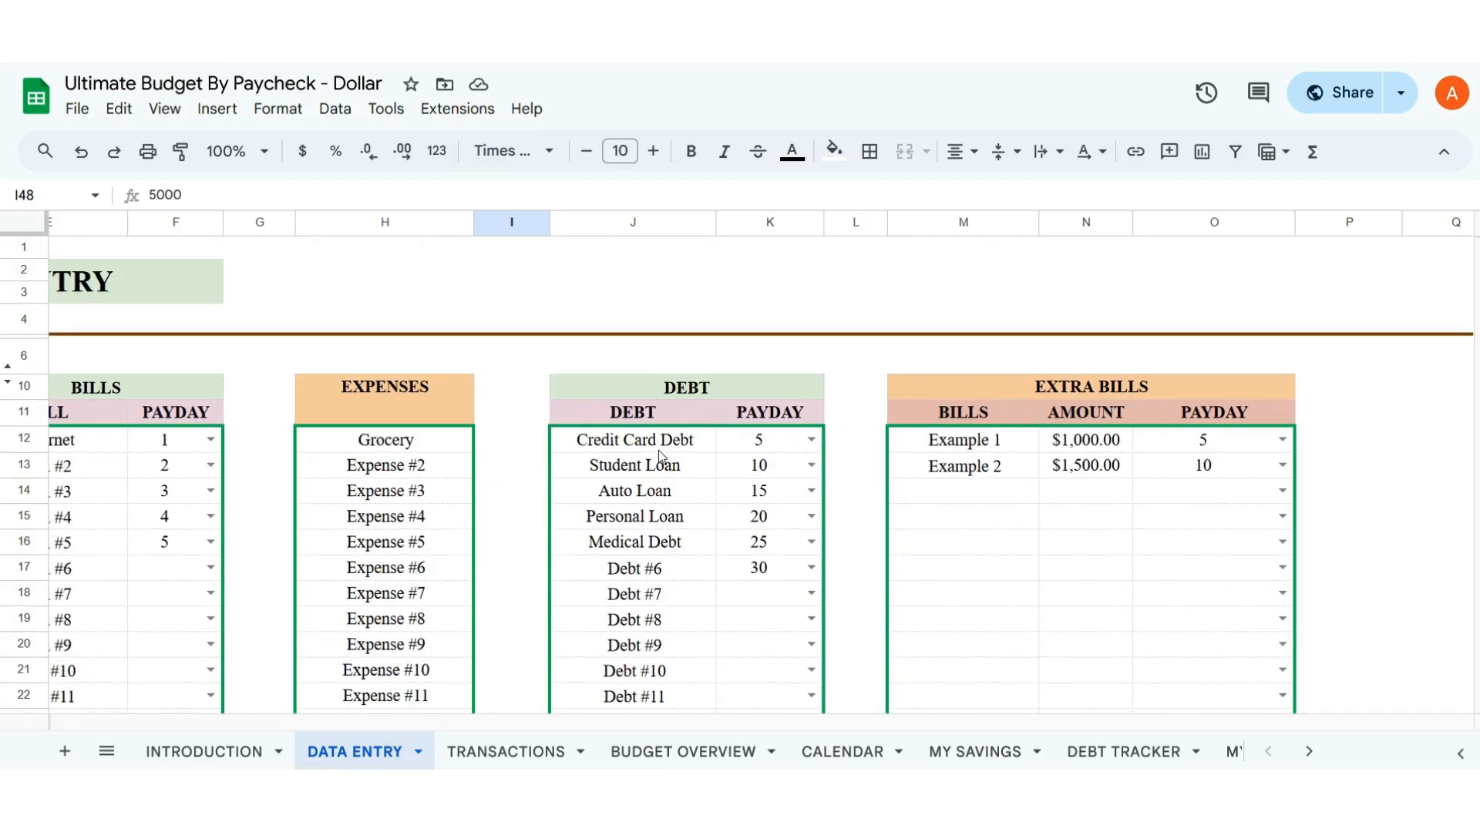
{"action": "scroll", "coordinate": [651, 458], "scroll_direction": "down", "scroll_amount": 10}
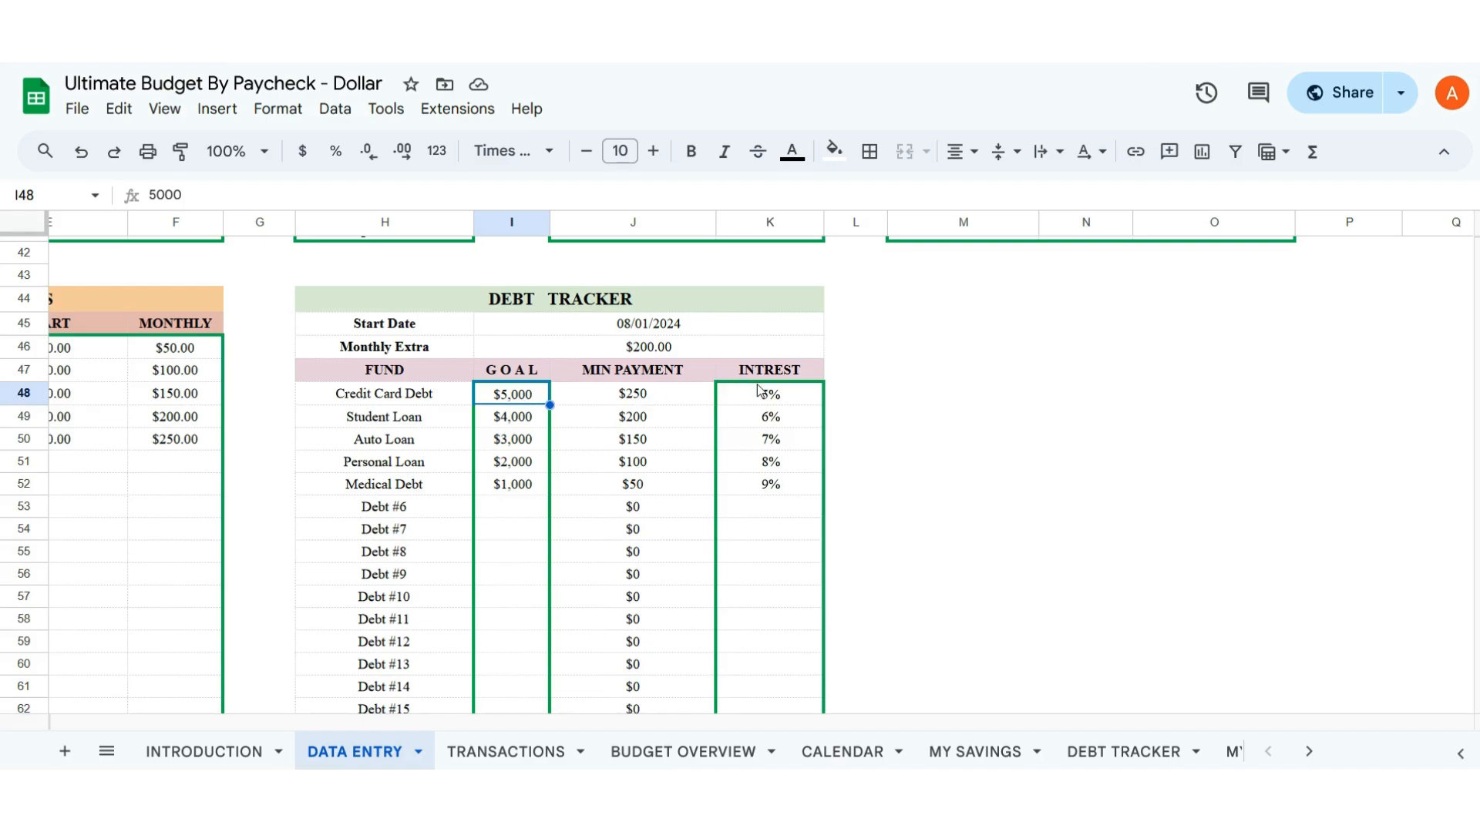
- Review the goal, minimum payment and interest cells for Credit Card Debt, and the goal and interest for Student Loan
{"action": "left_click", "coordinate": [662, 395]}
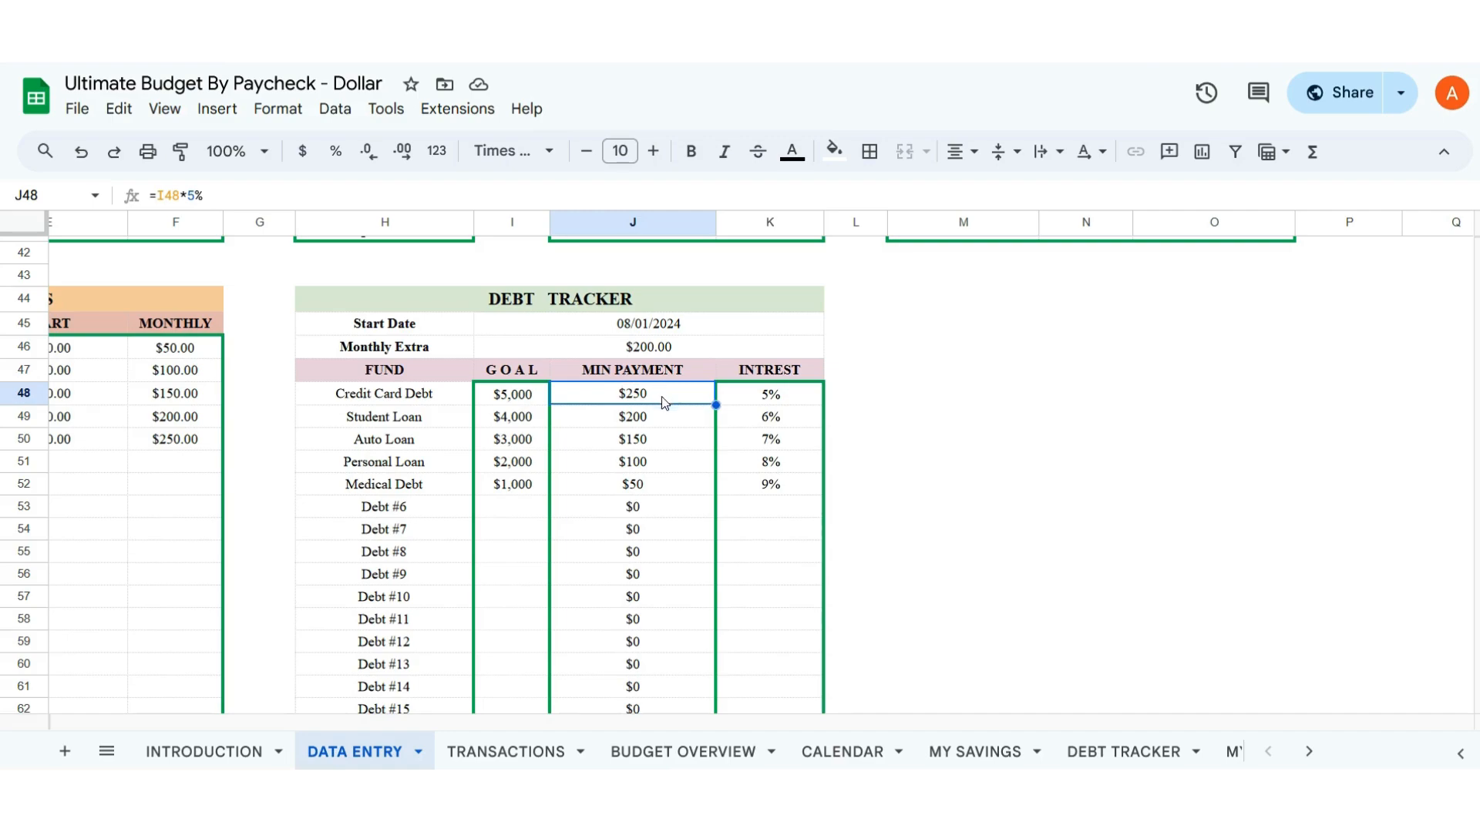
{"action": "left_click", "coordinate": [529, 400]}
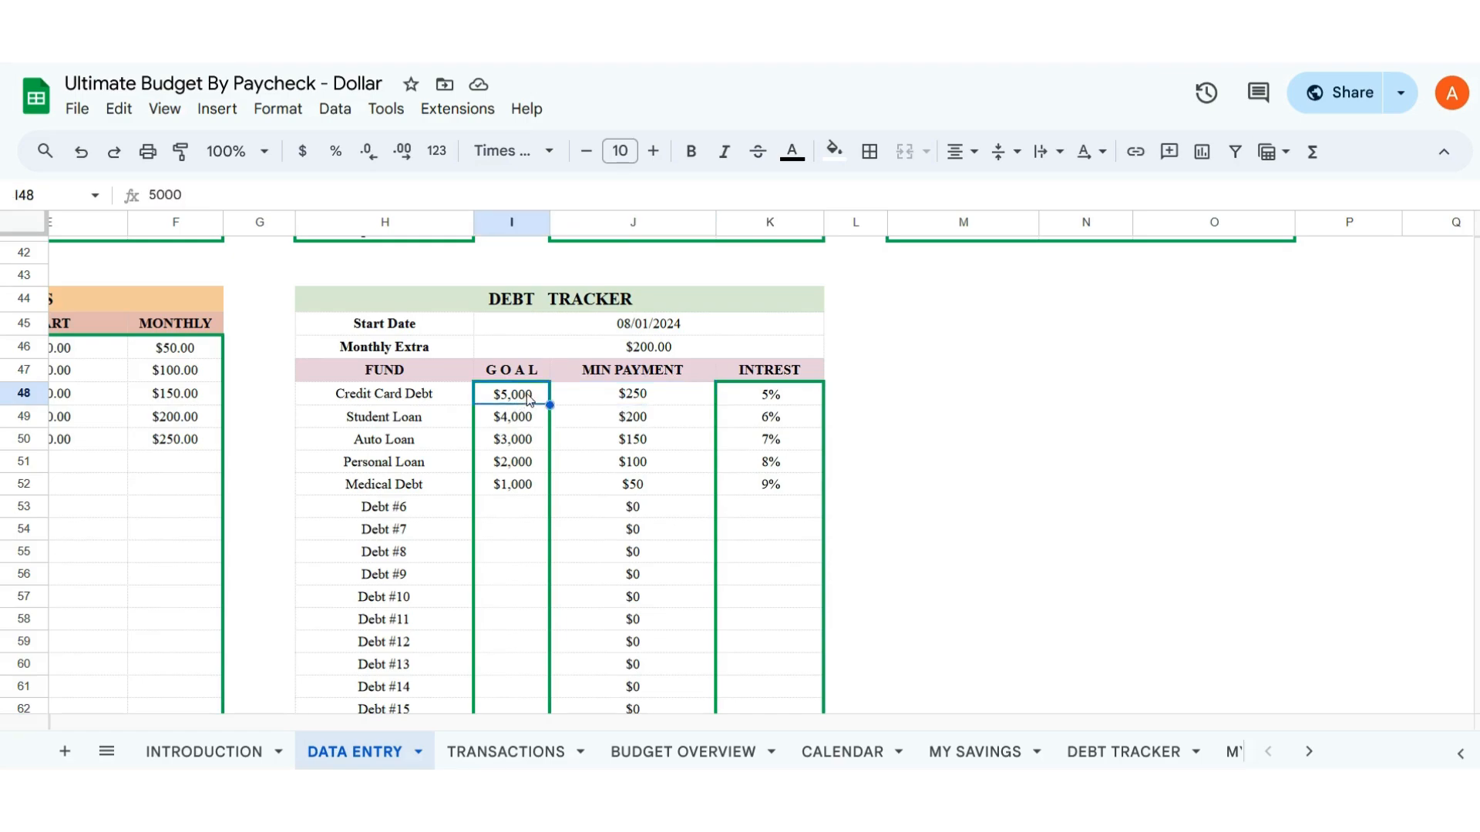
{"action": "left_click", "coordinate": [780, 400]}
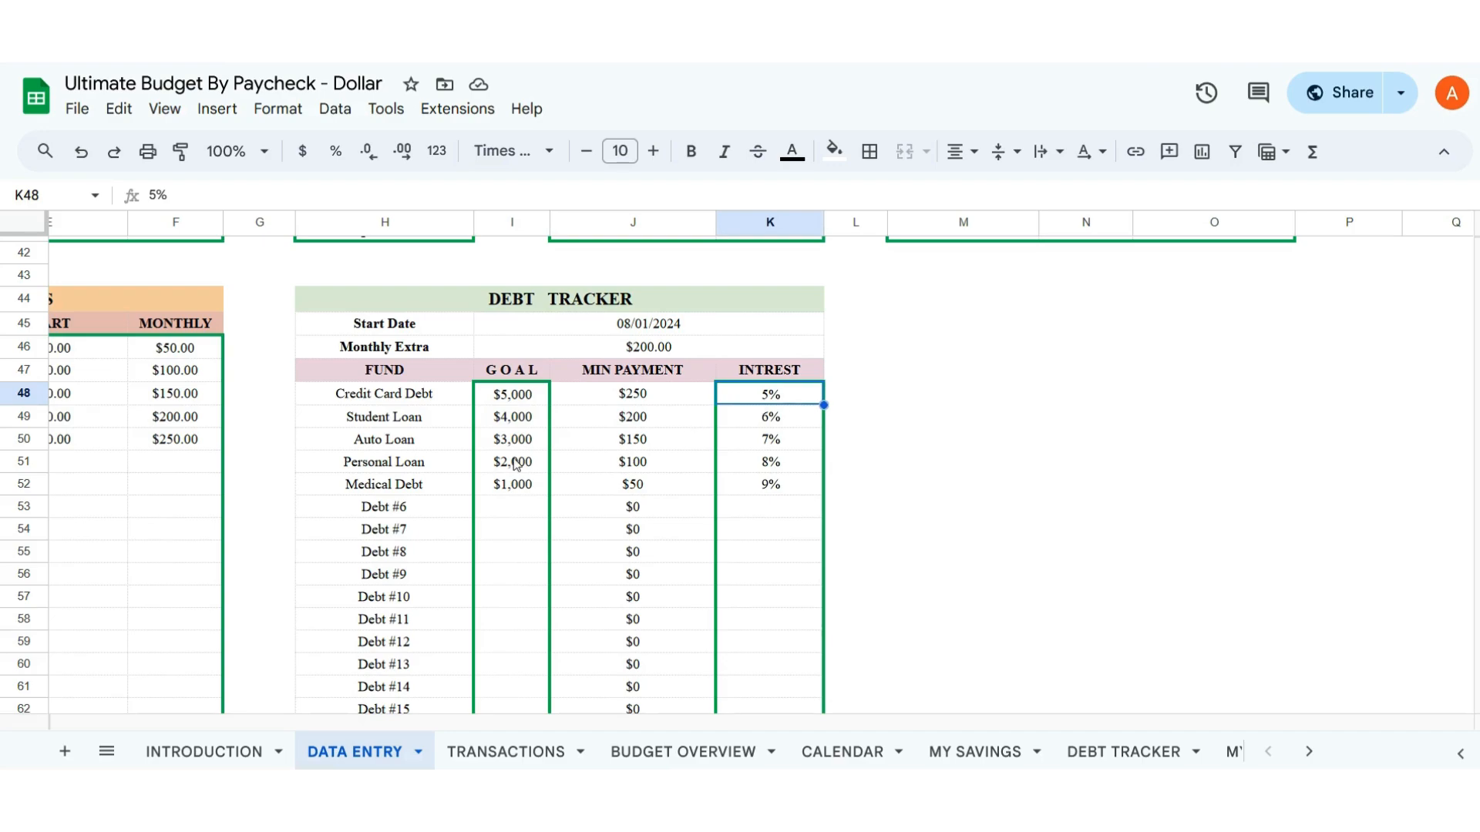
{"action": "left_click", "coordinate": [514, 425]}
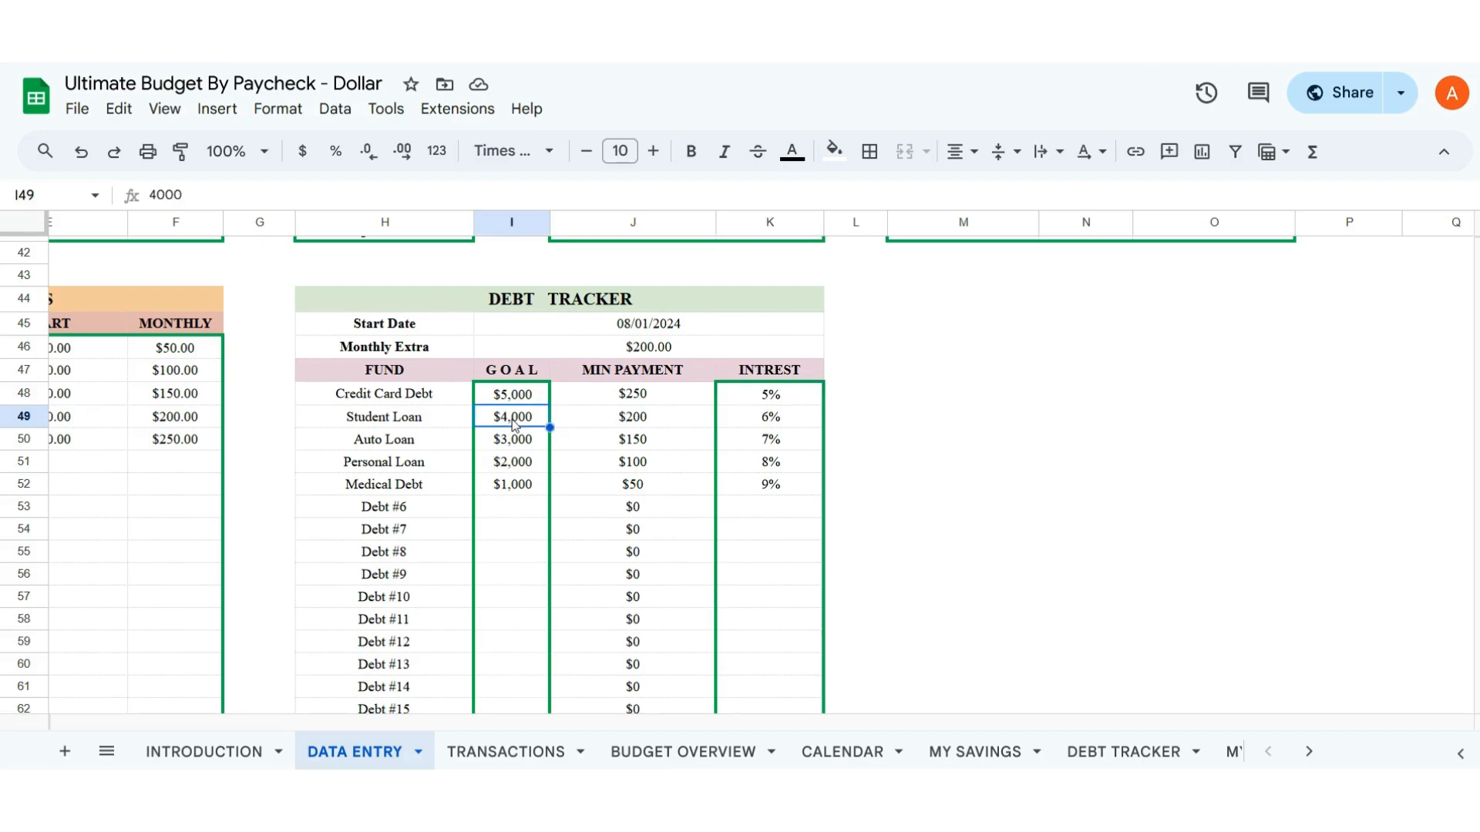
{"action": "left_click", "coordinate": [768, 421]}
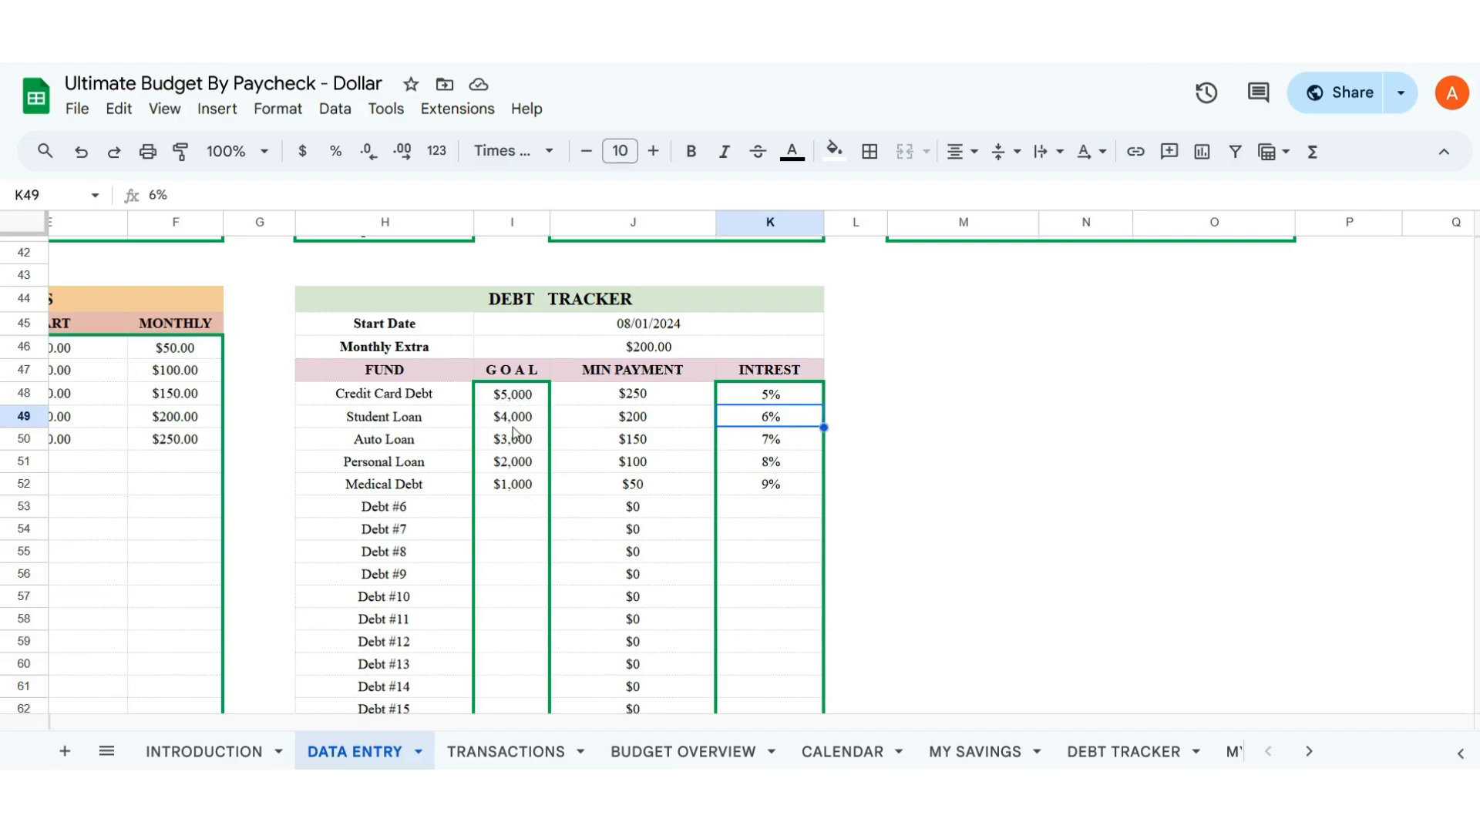
- Look through the Debt Tracker down to its Total row 78 and return to the main lists at the sheet's beginning
{"action": "scroll", "coordinate": [501, 493], "scroll_direction": "down", "scroll_amount": 6}
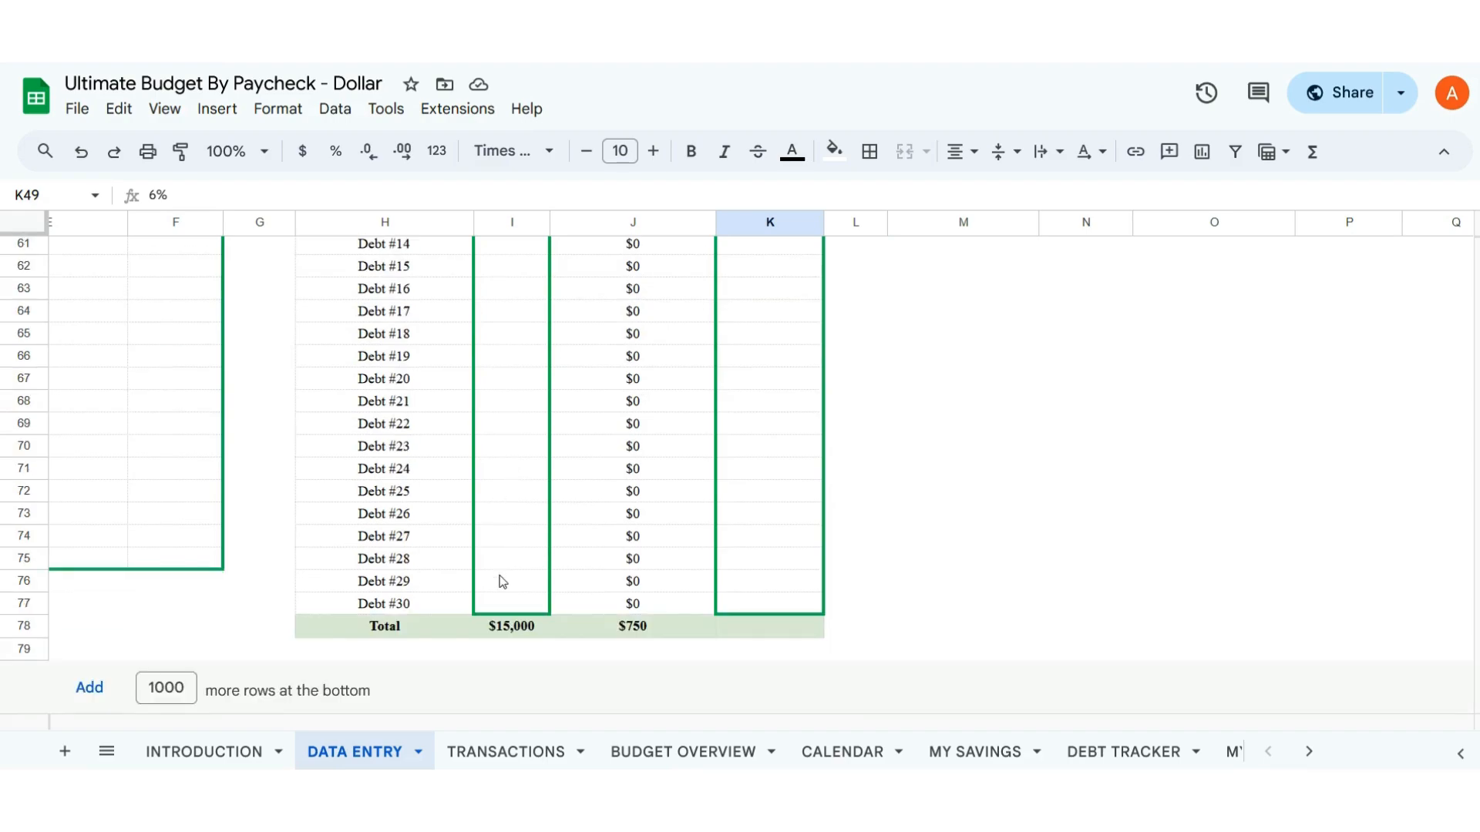
{"action": "scroll", "coordinate": [503, 582], "scroll_direction": "up", "scroll_amount": 8}
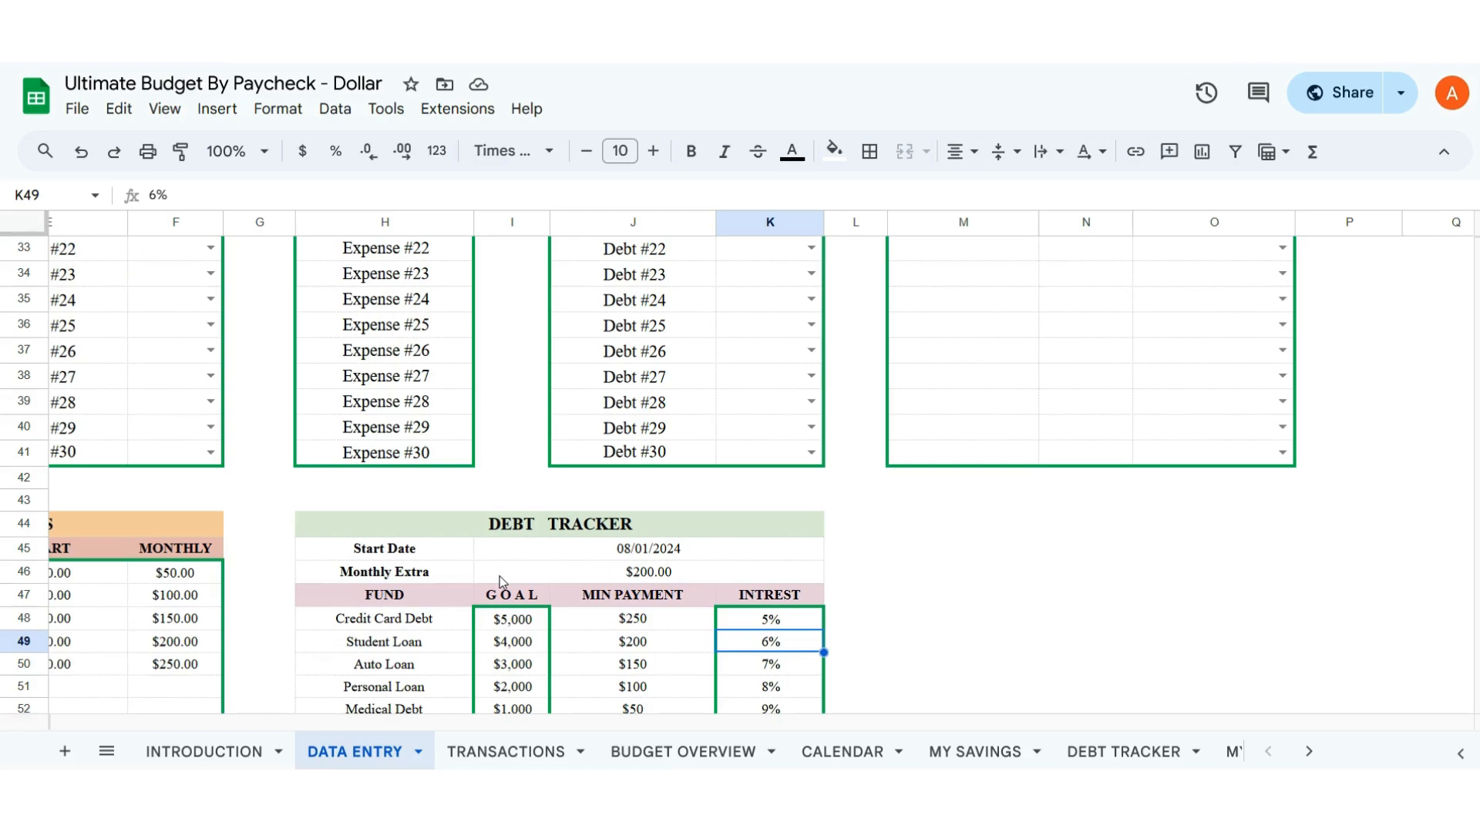
{"action": "scroll", "coordinate": [995, 543], "scroll_direction": "up", "scroll_amount": 6}
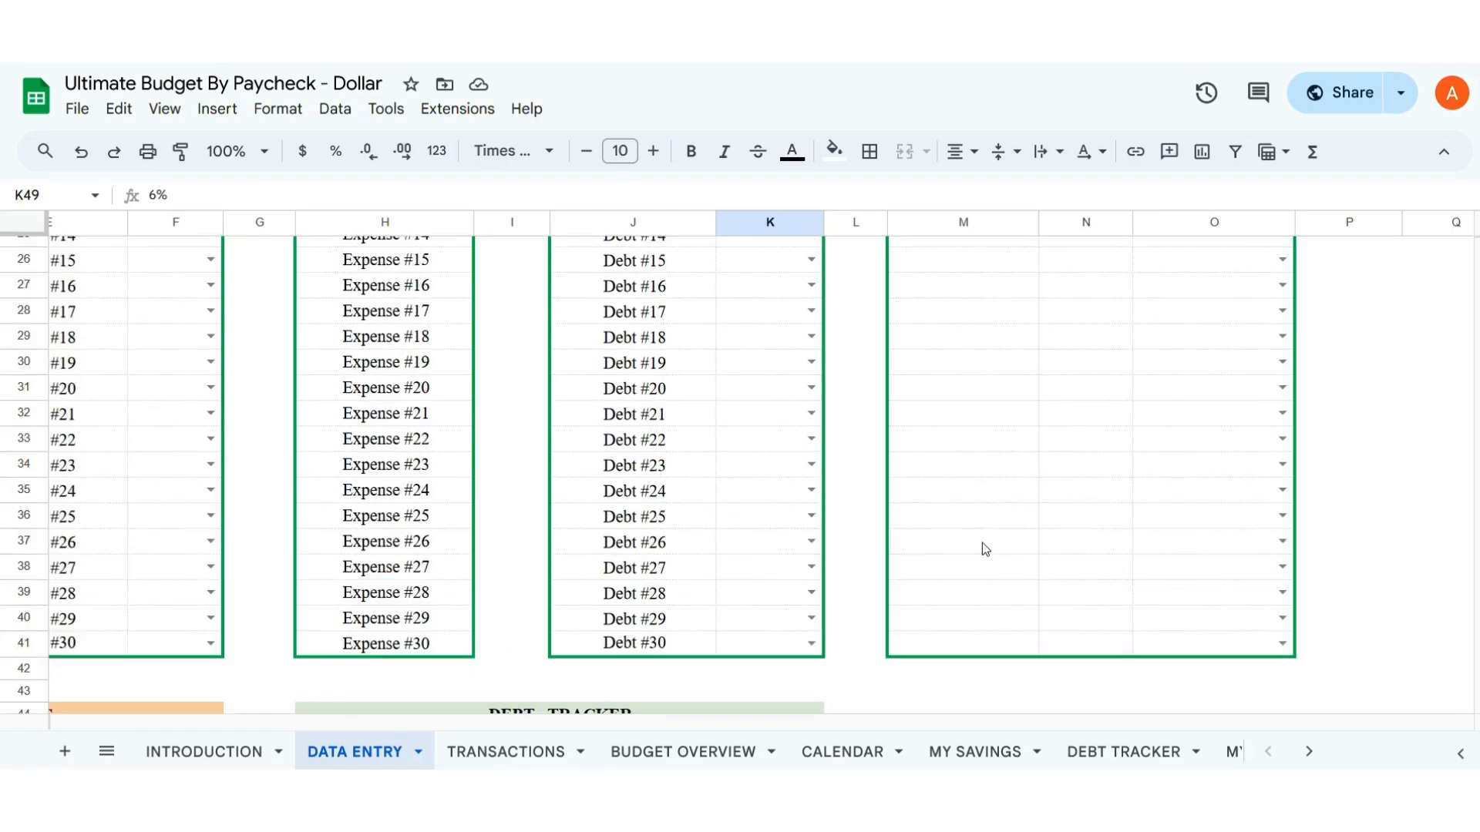
{"action": "scroll", "coordinate": [976, 553], "scroll_direction": "up", "scroll_amount": 4}
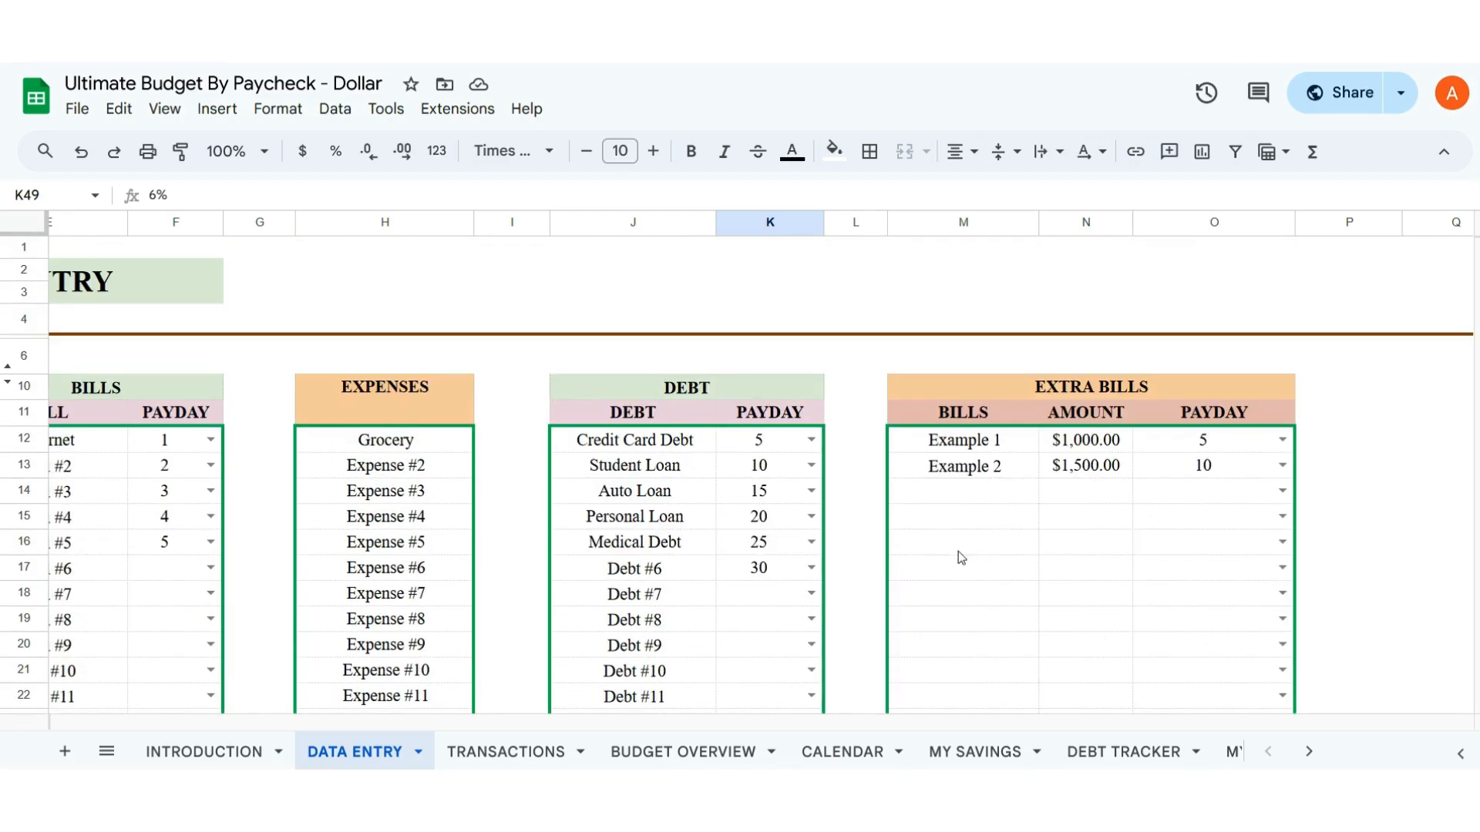
- Review the Data Entry lists, the Debt Tracker down to its Total row 78, and the Savings & Sinking Funds section
{"action": "scroll", "coordinate": [685, 512], "scroll_direction": "down", "scroll_amount": 8}
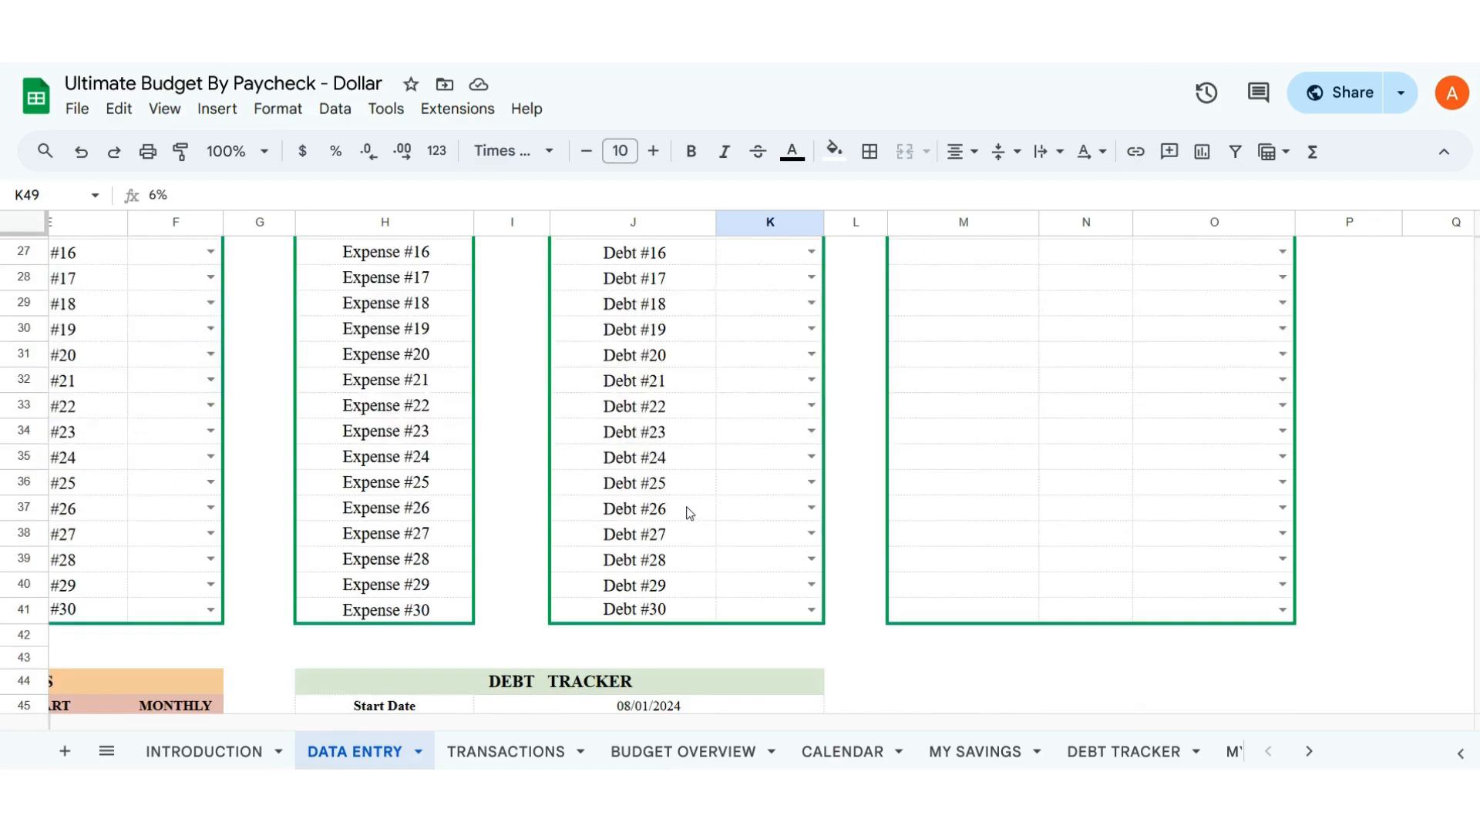
{"action": "scroll", "coordinate": [685, 517], "scroll_direction": "down", "scroll_amount": 10}
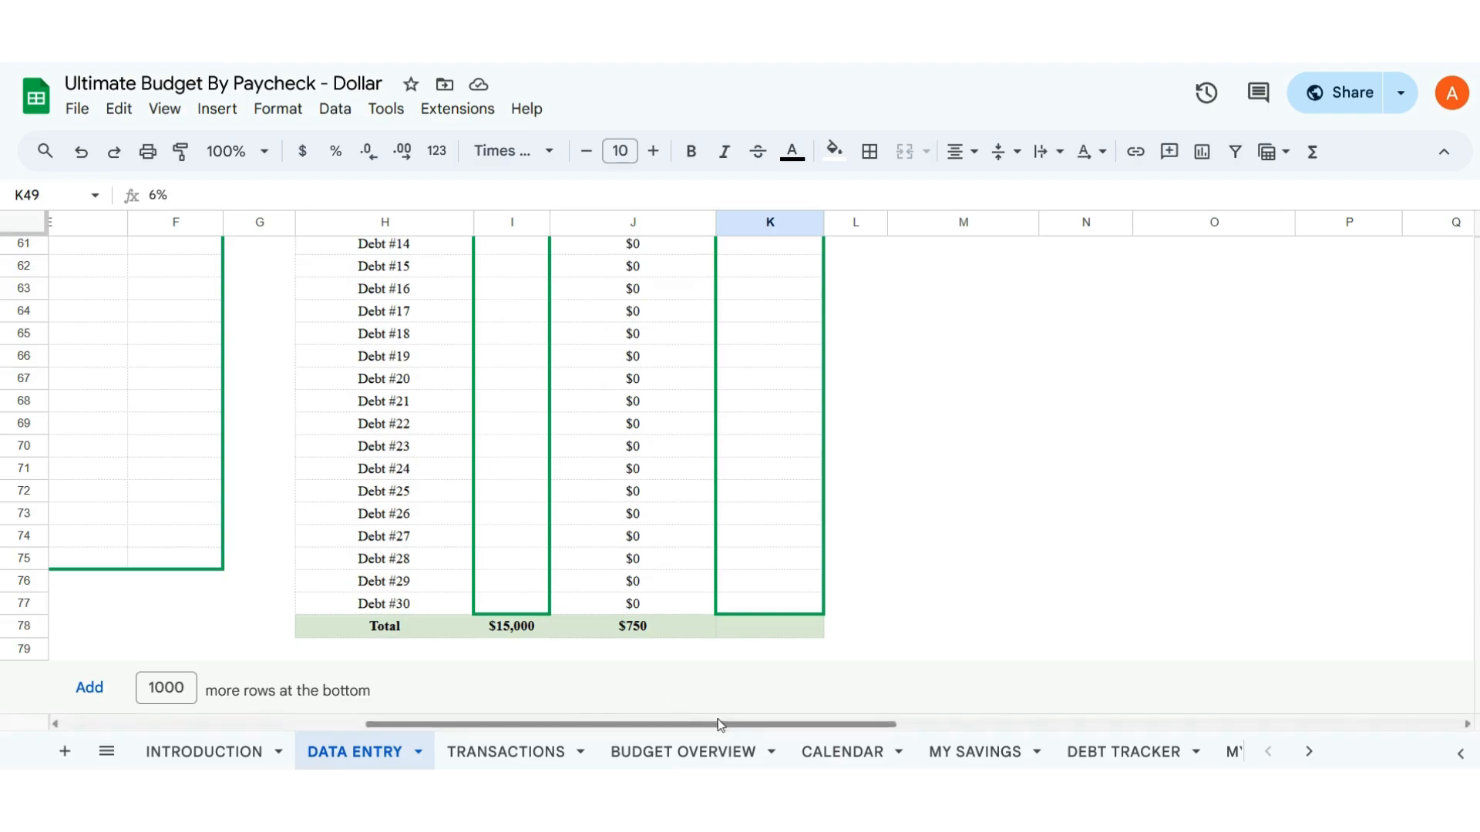
{"action": "left_click_drag", "start_coordinate": [723, 729], "coordinate": [426, 717]}
{"action": "scroll", "coordinate": [1012, 611], "scroll_direction": "up", "scroll_amount": 12}
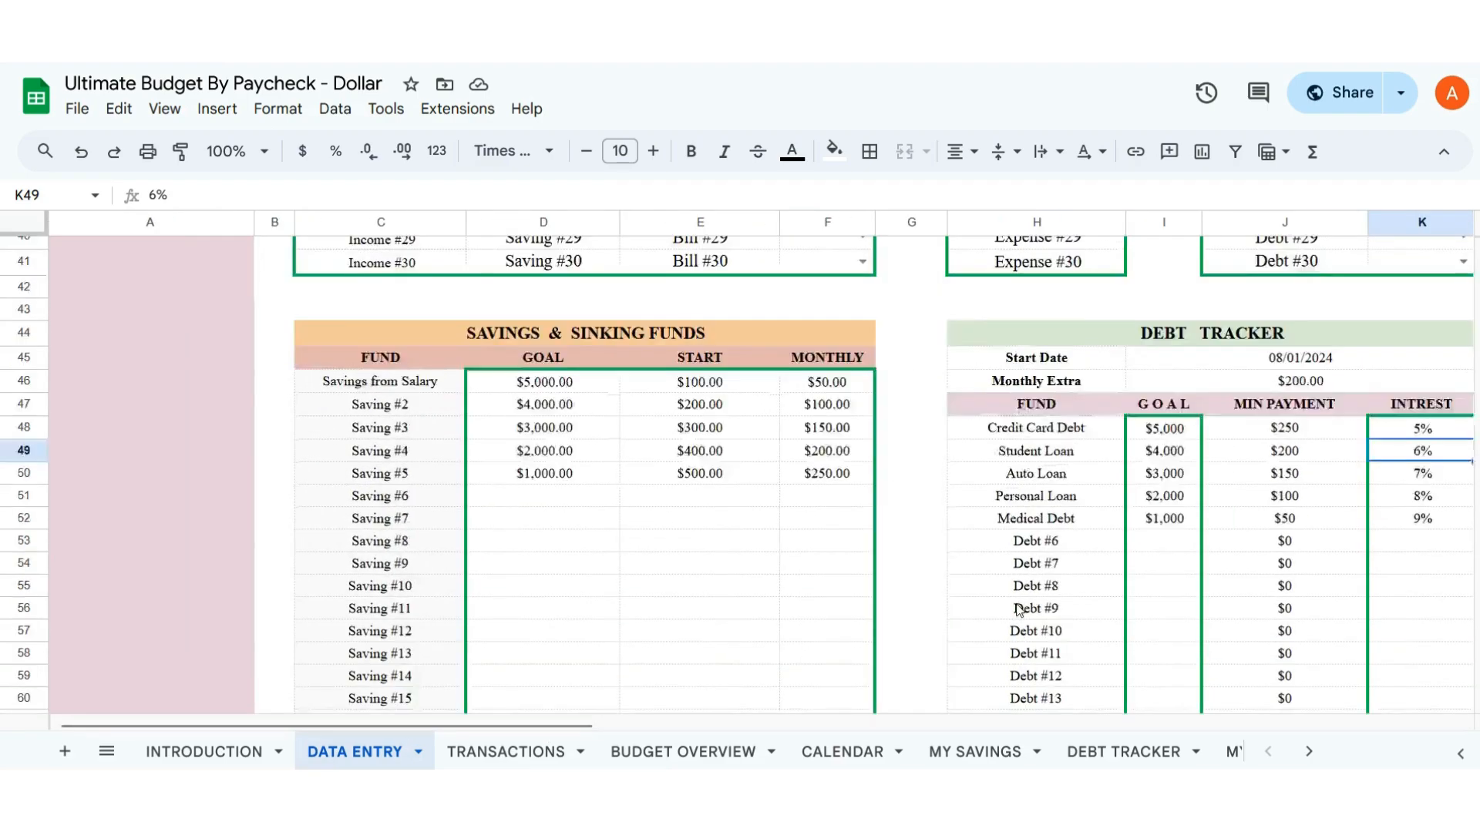
{"action": "scroll", "coordinate": [717, 548], "scroll_direction": "up", "scroll_amount": 4}
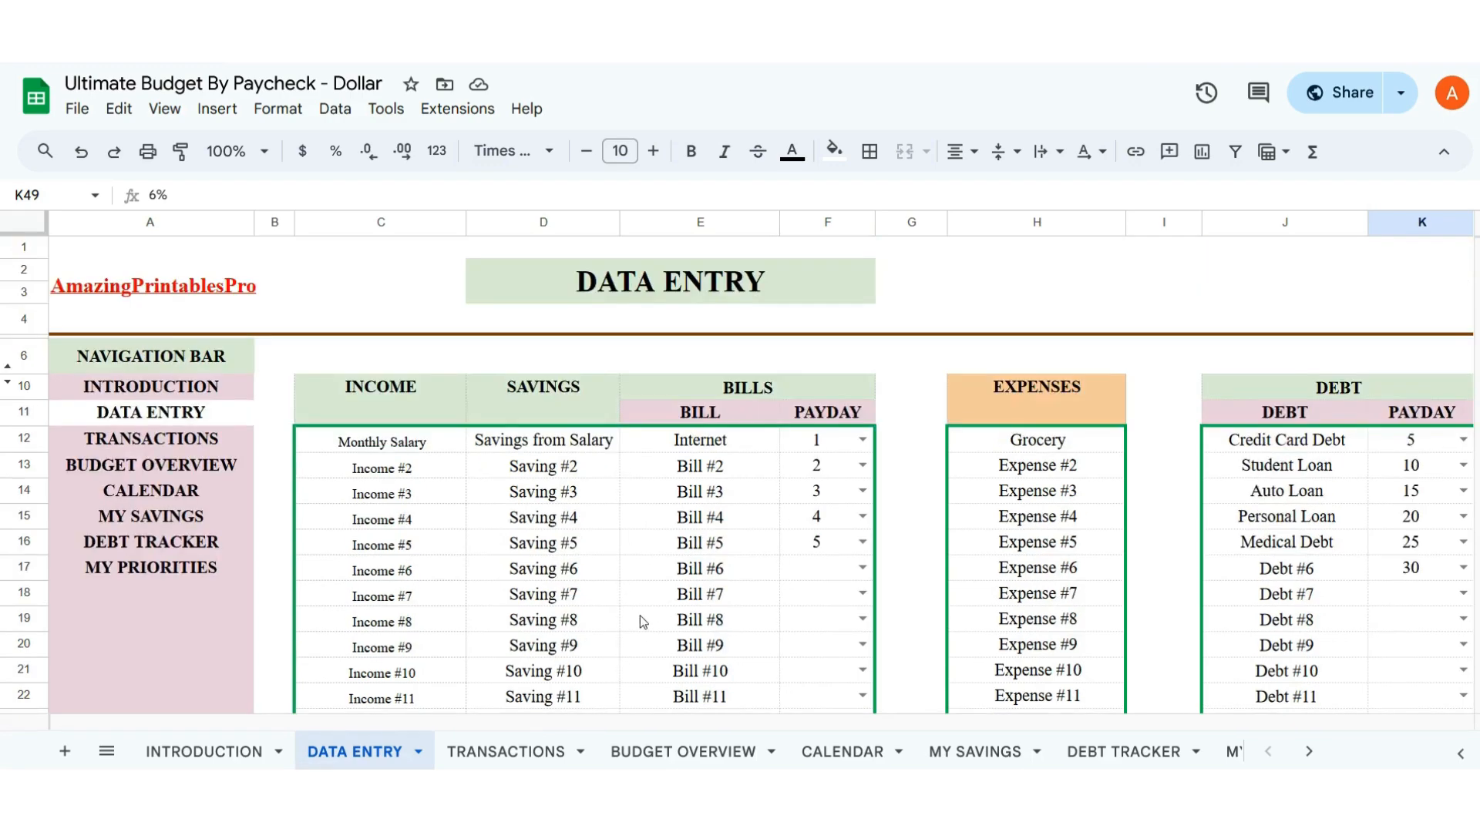
{"action": "scroll", "coordinate": [636, 630], "scroll_direction": "up", "scroll_amount": 3}
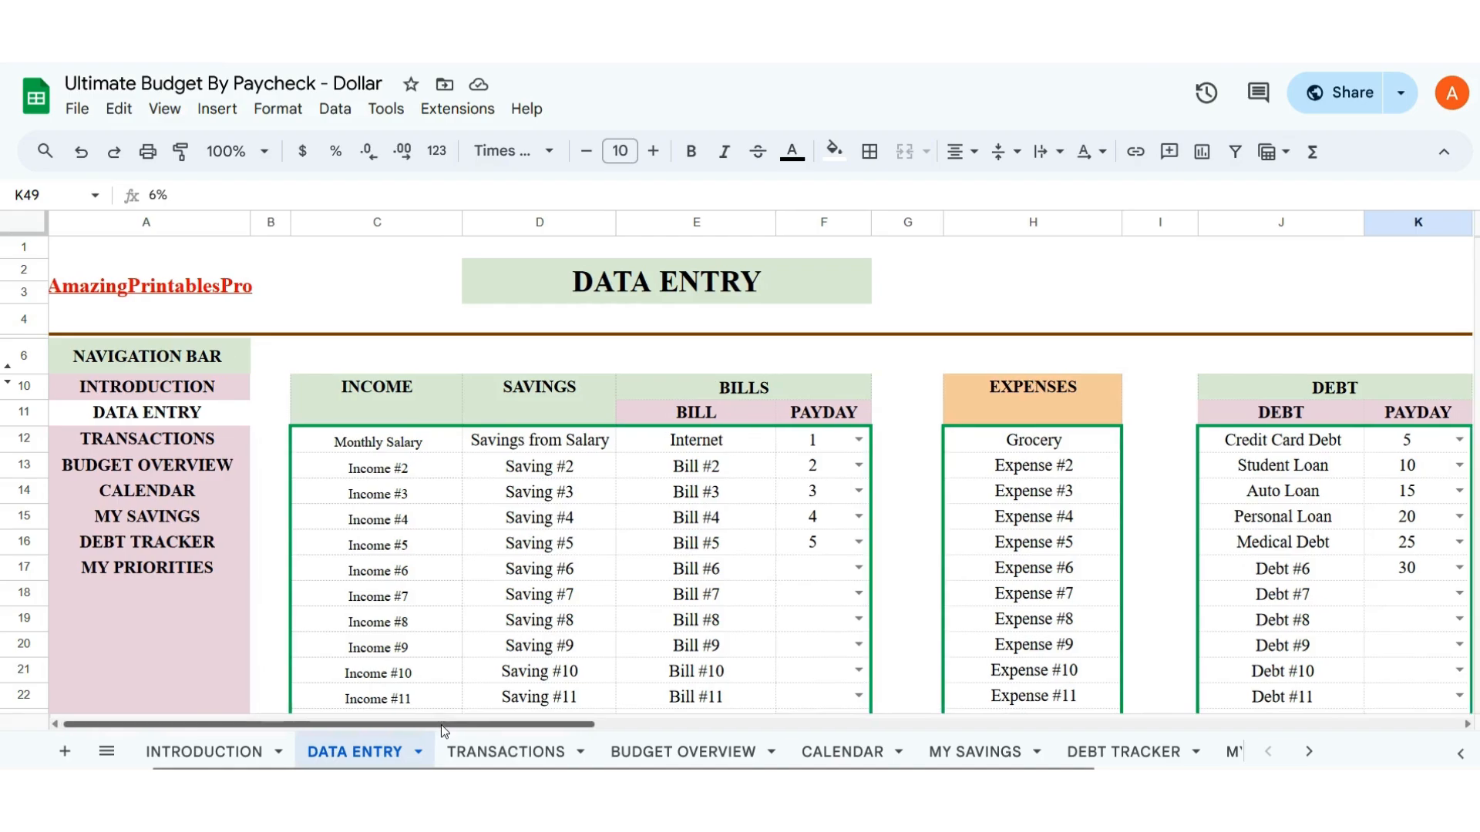
- Compare the Debt Tracker section with the Debt and Extra Bills lists above it on the Data Entry sheet
{"action": "left_click_drag", "start_coordinate": [441, 725], "coordinate": [653, 732]}
{"action": "scroll", "coordinate": [751, 604], "scroll_direction": "down", "scroll_amount": 13}
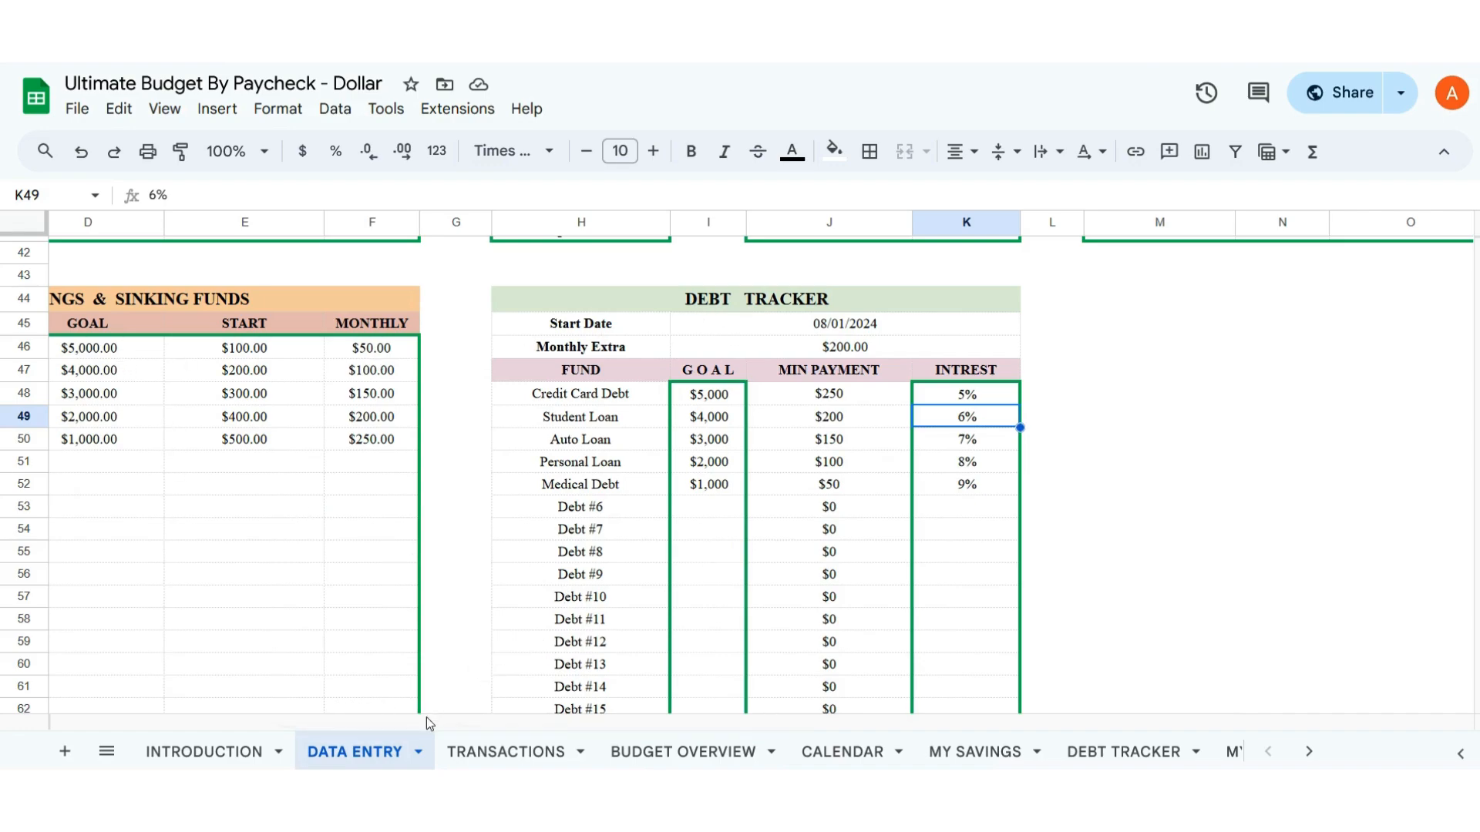
{"action": "scroll", "coordinate": [545, 616], "scroll_direction": "up", "scroll_amount": 2}
{"action": "scroll", "coordinate": [545, 617], "scroll_direction": "up", "scroll_amount": 15}
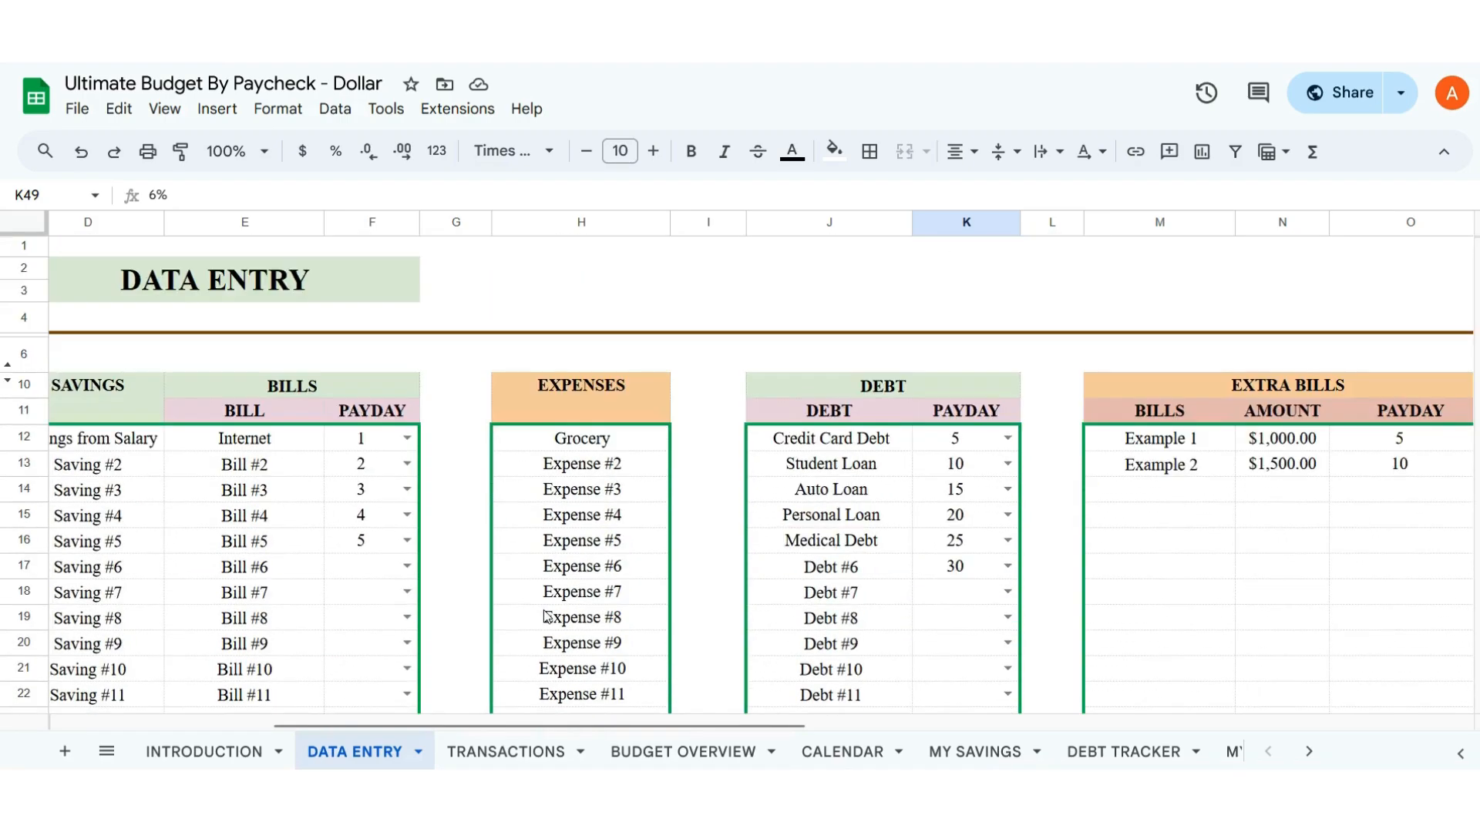
{"action": "scroll", "coordinate": [546, 617], "scroll_direction": "down", "scroll_amount": 15}
{"action": "scroll", "coordinate": [548, 591], "scroll_direction": "up", "scroll_amount": 3}
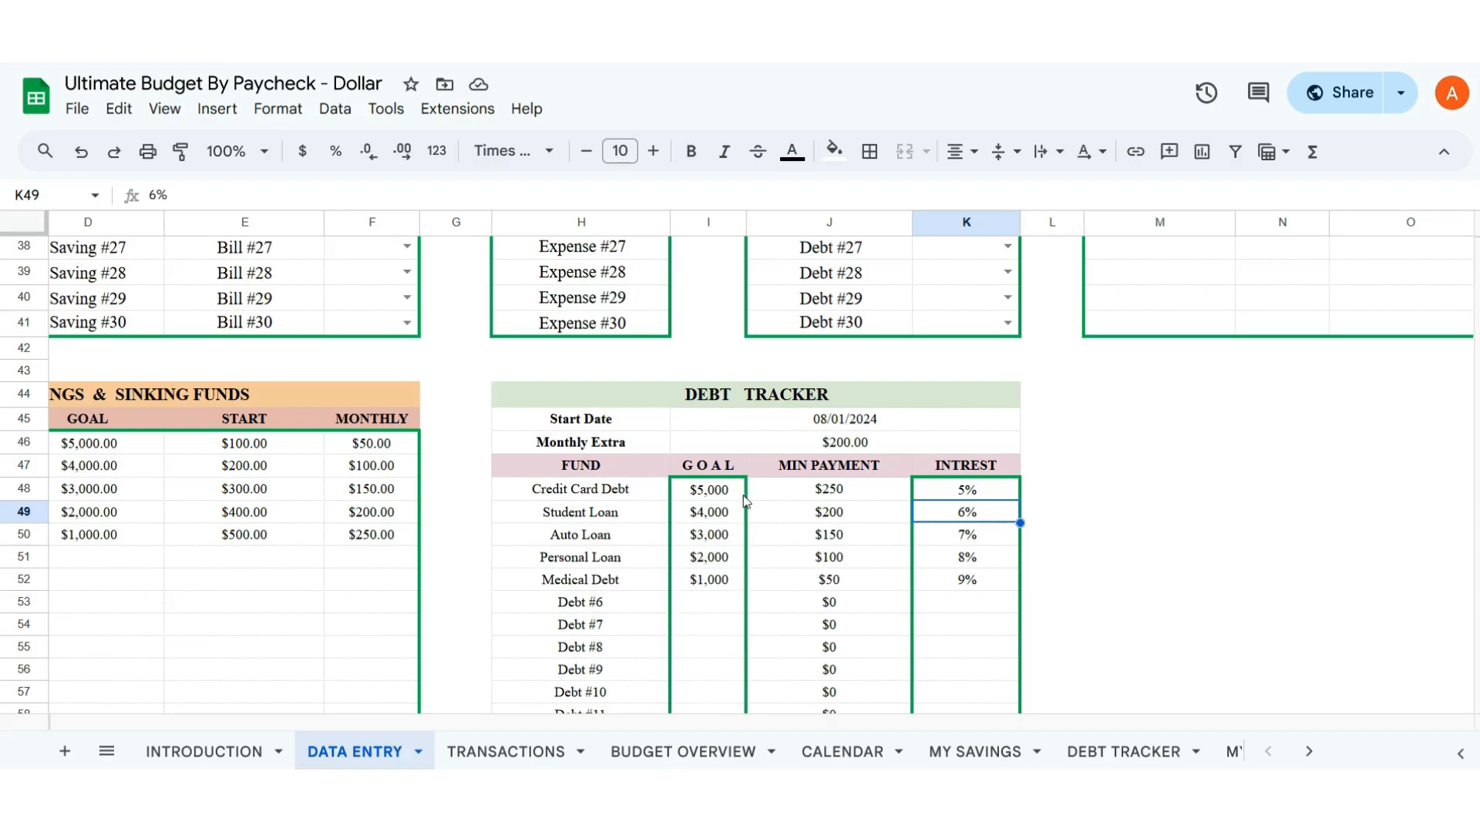
{"action": "scroll", "coordinate": [304, 465], "scroll_direction": "up", "scroll_amount": 12}
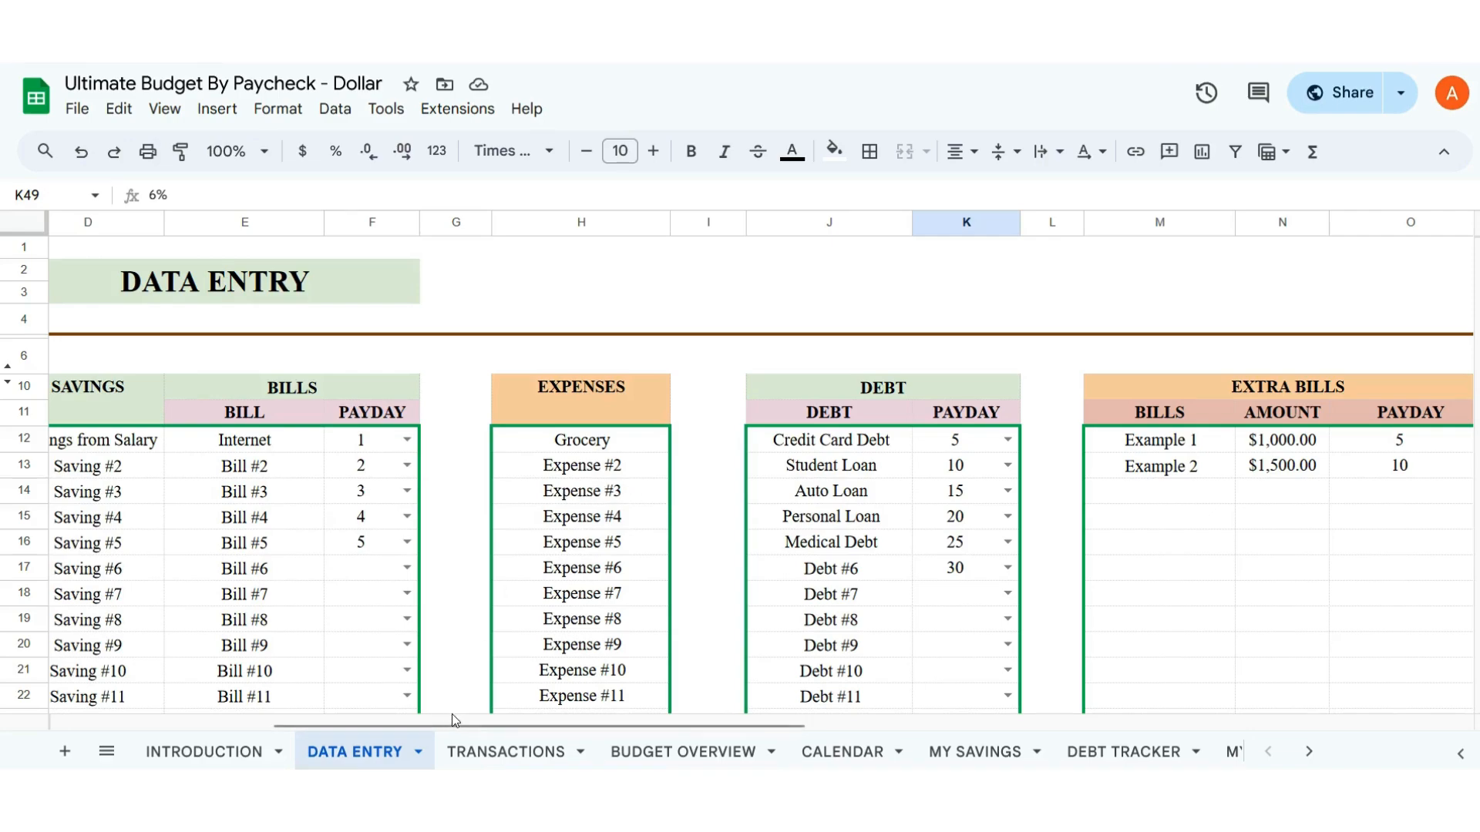
- View the category choices for E15 on the Transactions sheet and compare them with the Data Entry lists through Extra Bills
{"action": "left_click", "coordinate": [501, 751]}
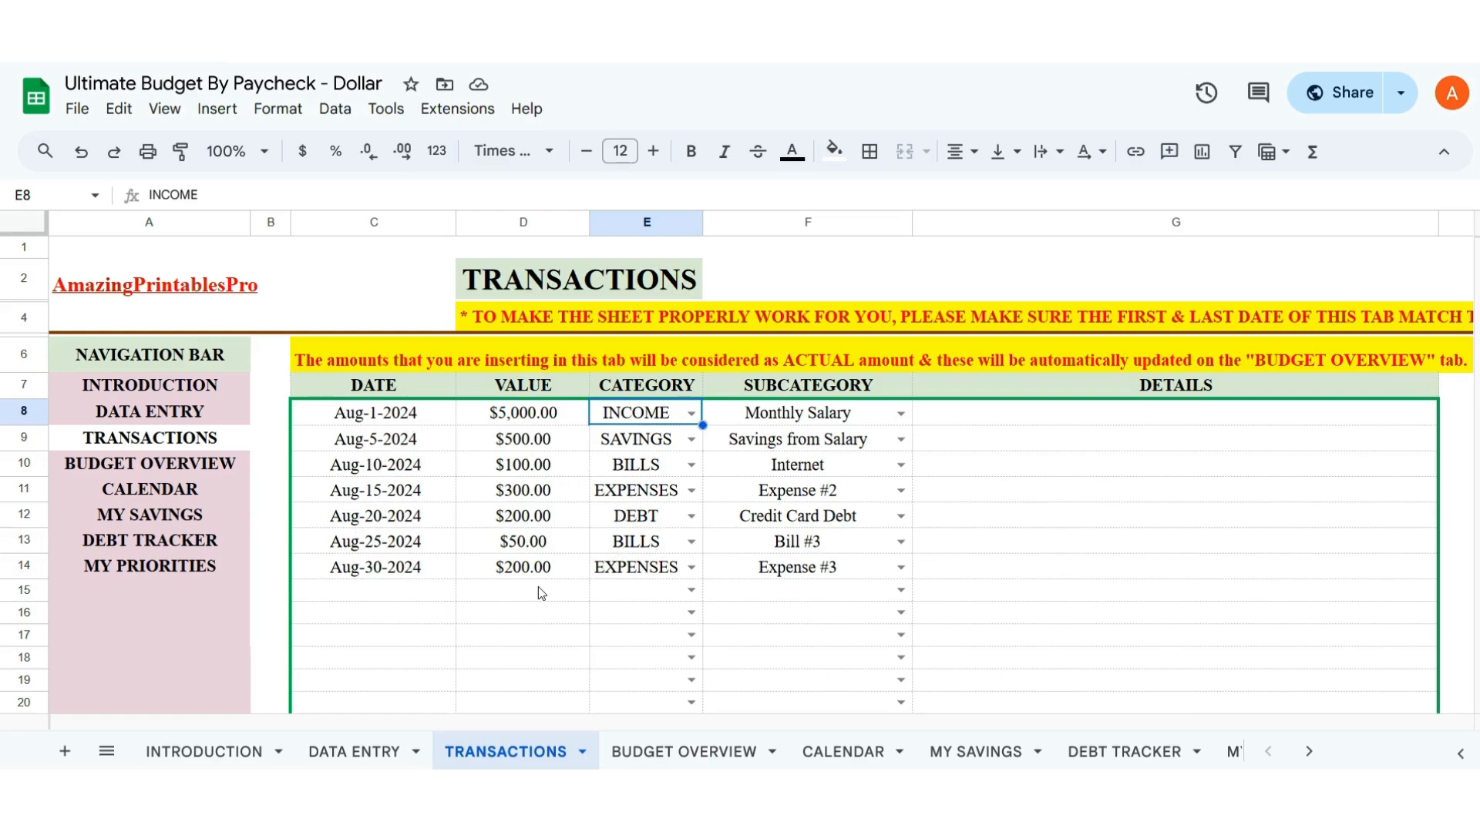
{"action": "left_click", "coordinate": [692, 591]}
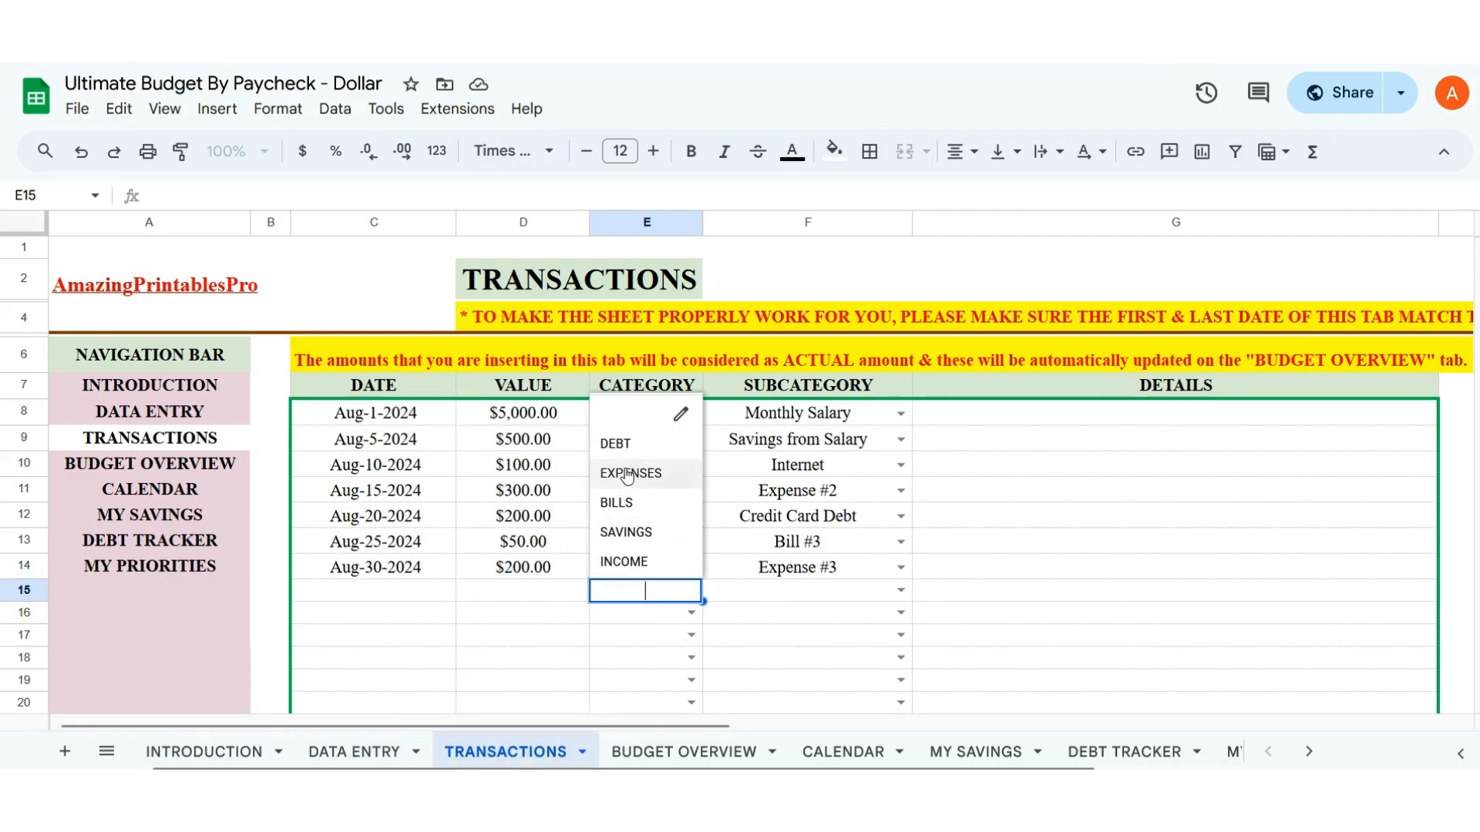
{"action": "left_click", "coordinate": [368, 752]}
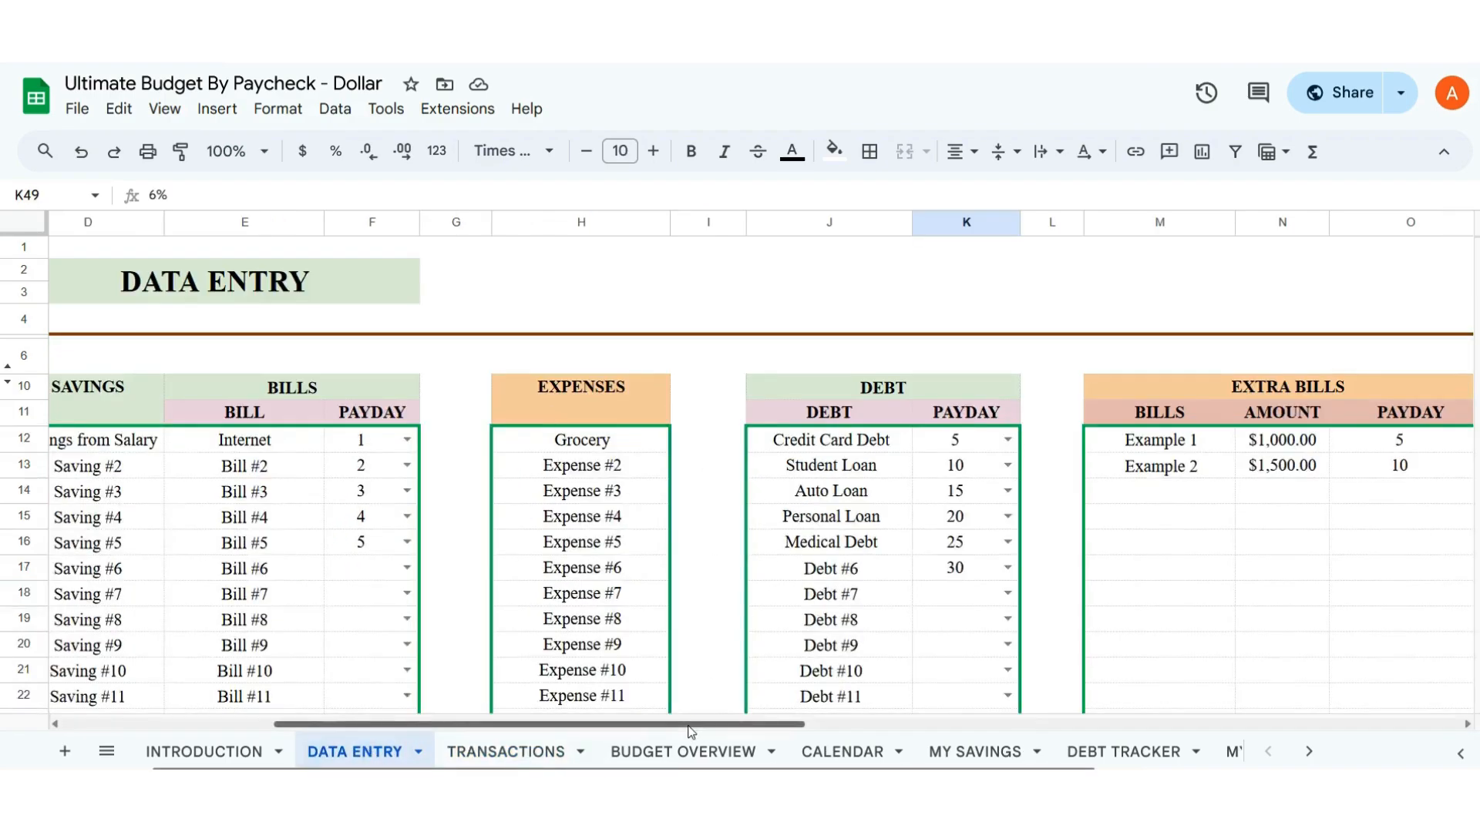
{"action": "left_click_drag", "start_coordinate": [714, 725], "coordinate": [503, 725]}
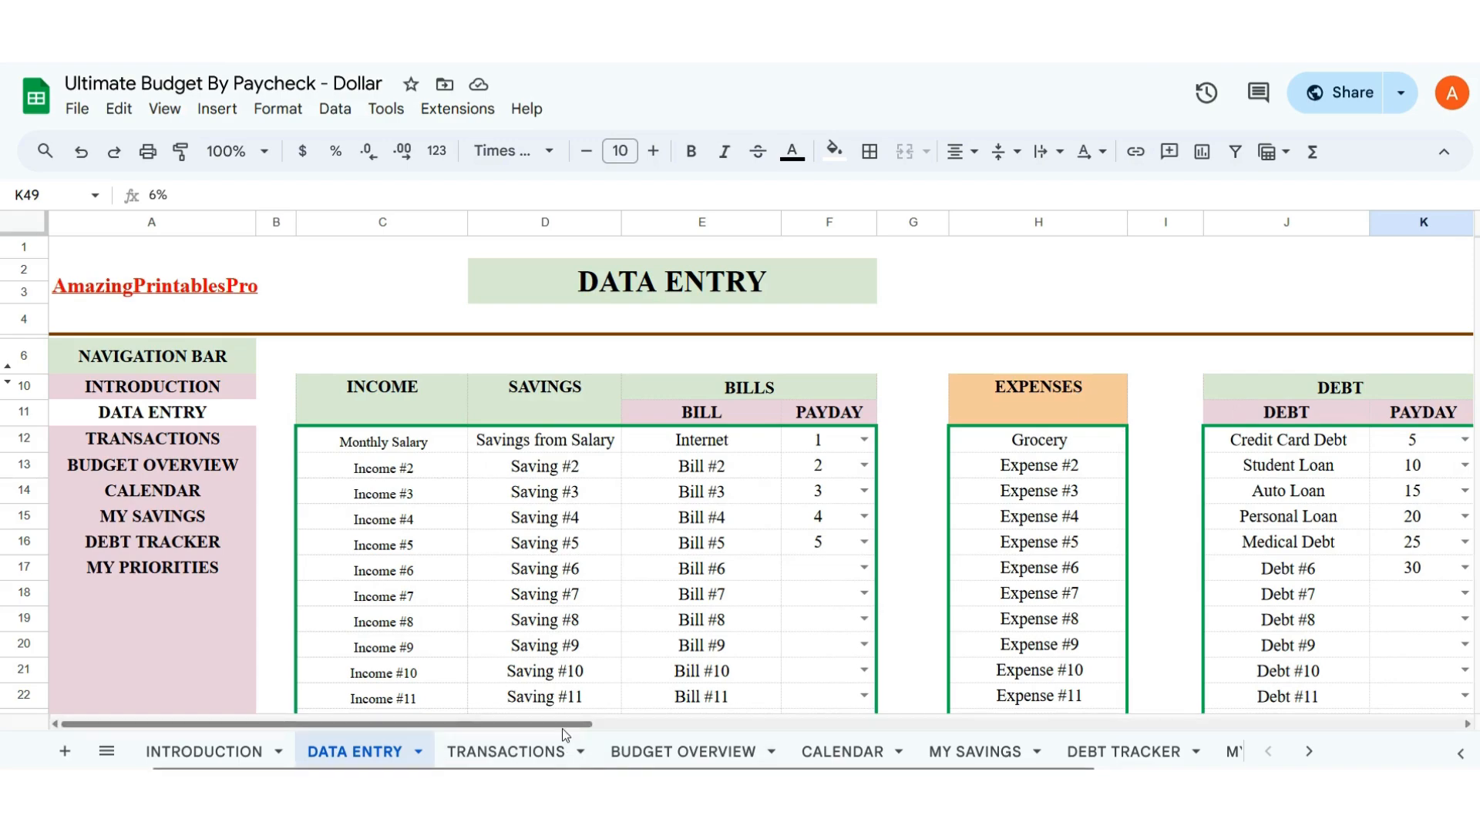
{"action": "scroll", "coordinate": [661, 728], "scroll_direction": "right", "scroll_amount": 5}
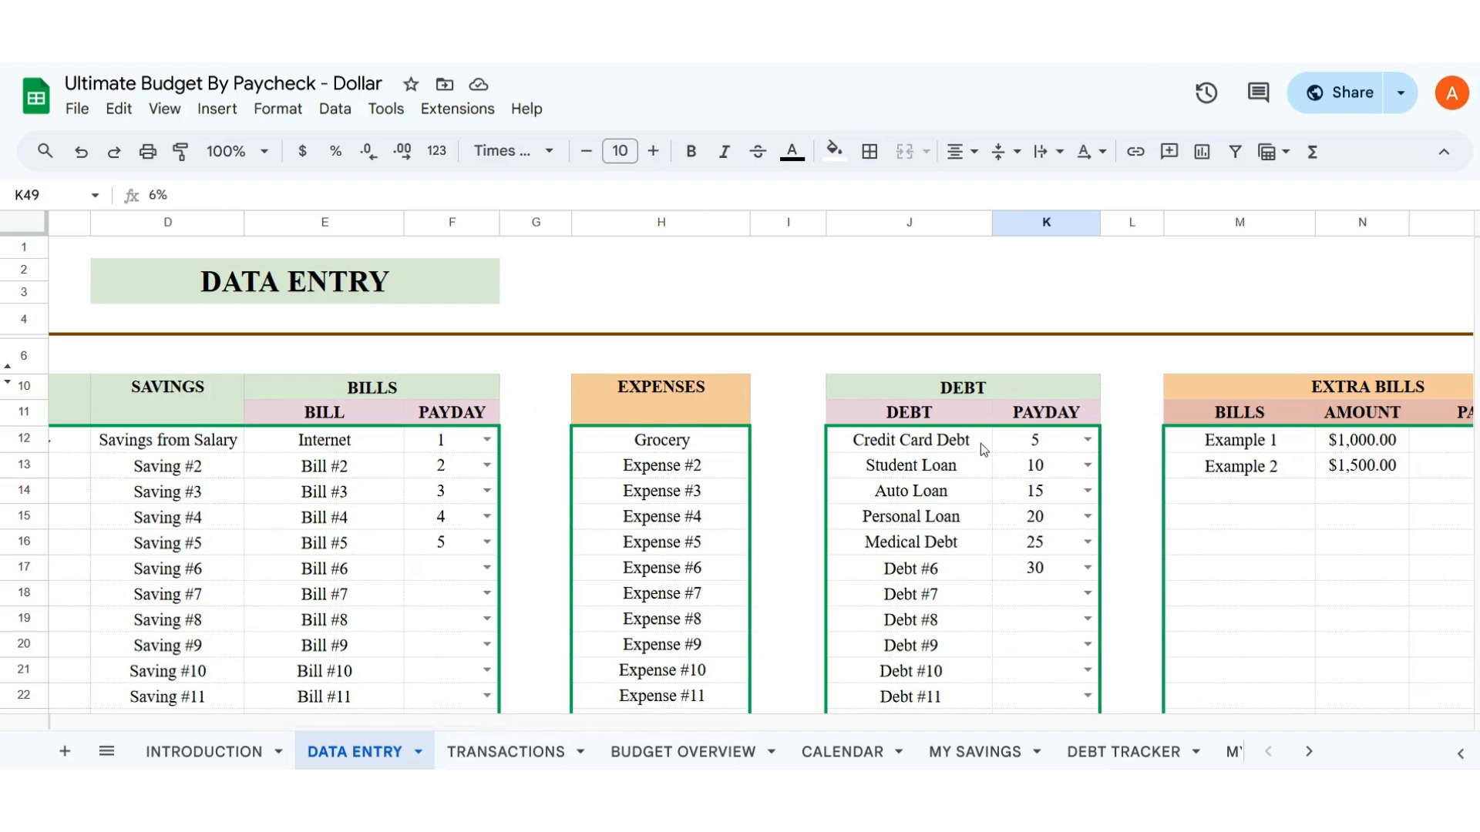
{"action": "scroll", "coordinate": [683, 730], "scroll_direction": "right", "scroll_amount": 5}
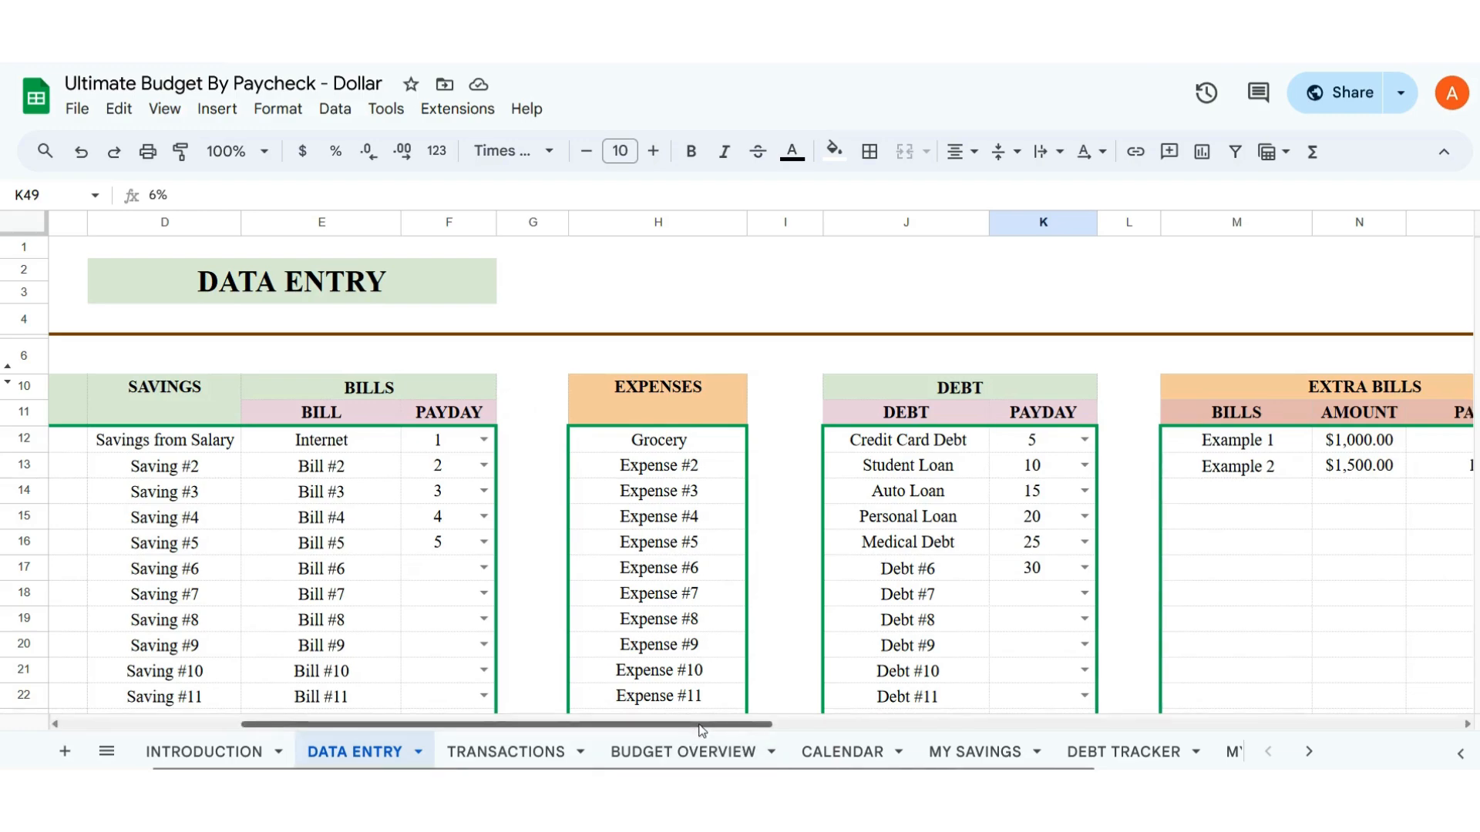
{"action": "left_click_drag", "start_coordinate": [892, 744], "coordinate": [902, 744]}
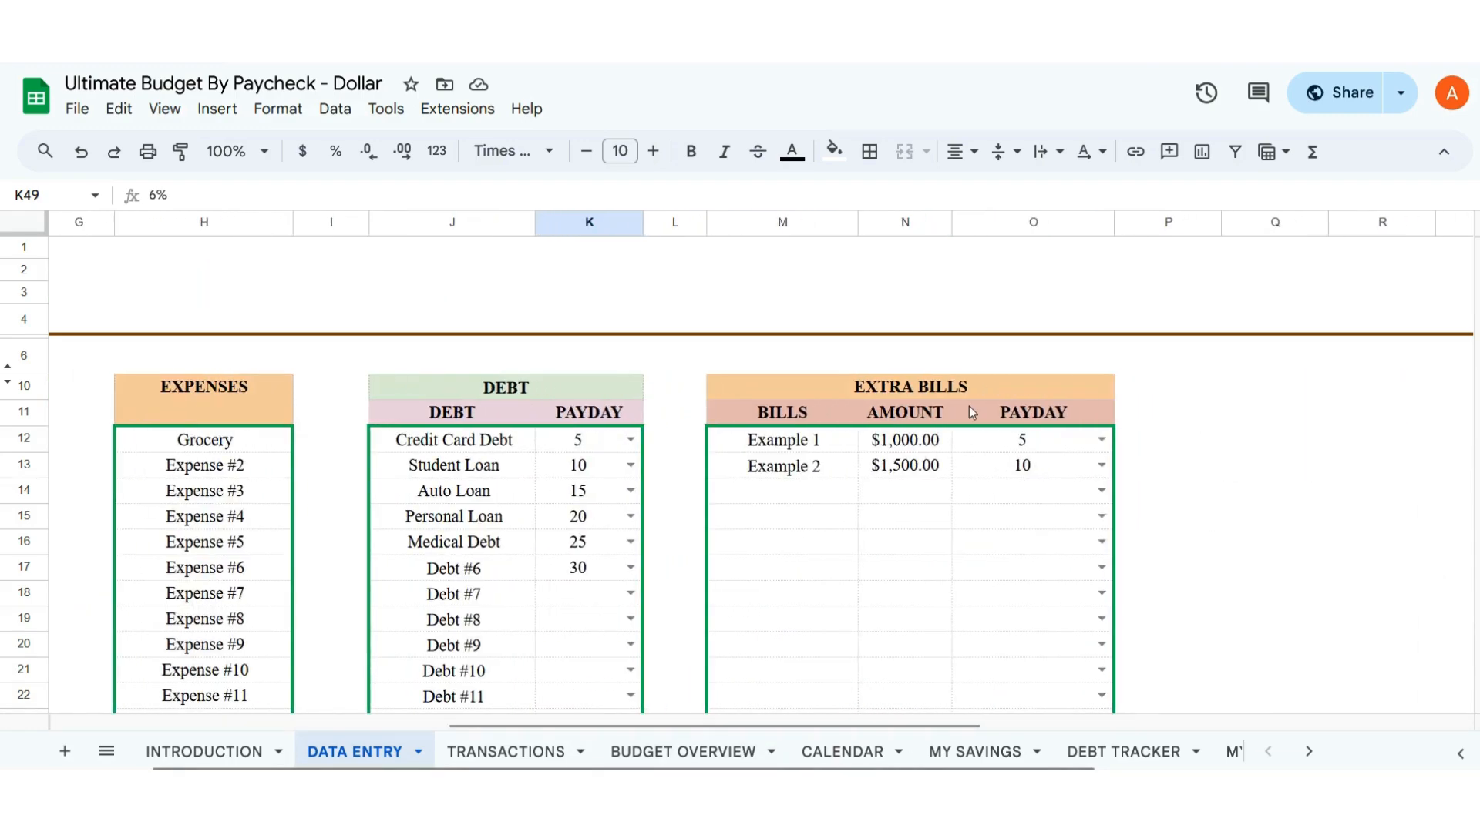
- Recheck the category choices in Transactions cell E15, and inspect the Example 1 amount in the Data Entry sheet's Extra Bills list
{"action": "left_click", "coordinate": [499, 752]}
{"action": "left_click", "coordinate": [353, 752]}
{"action": "left_click", "coordinate": [521, 749]}
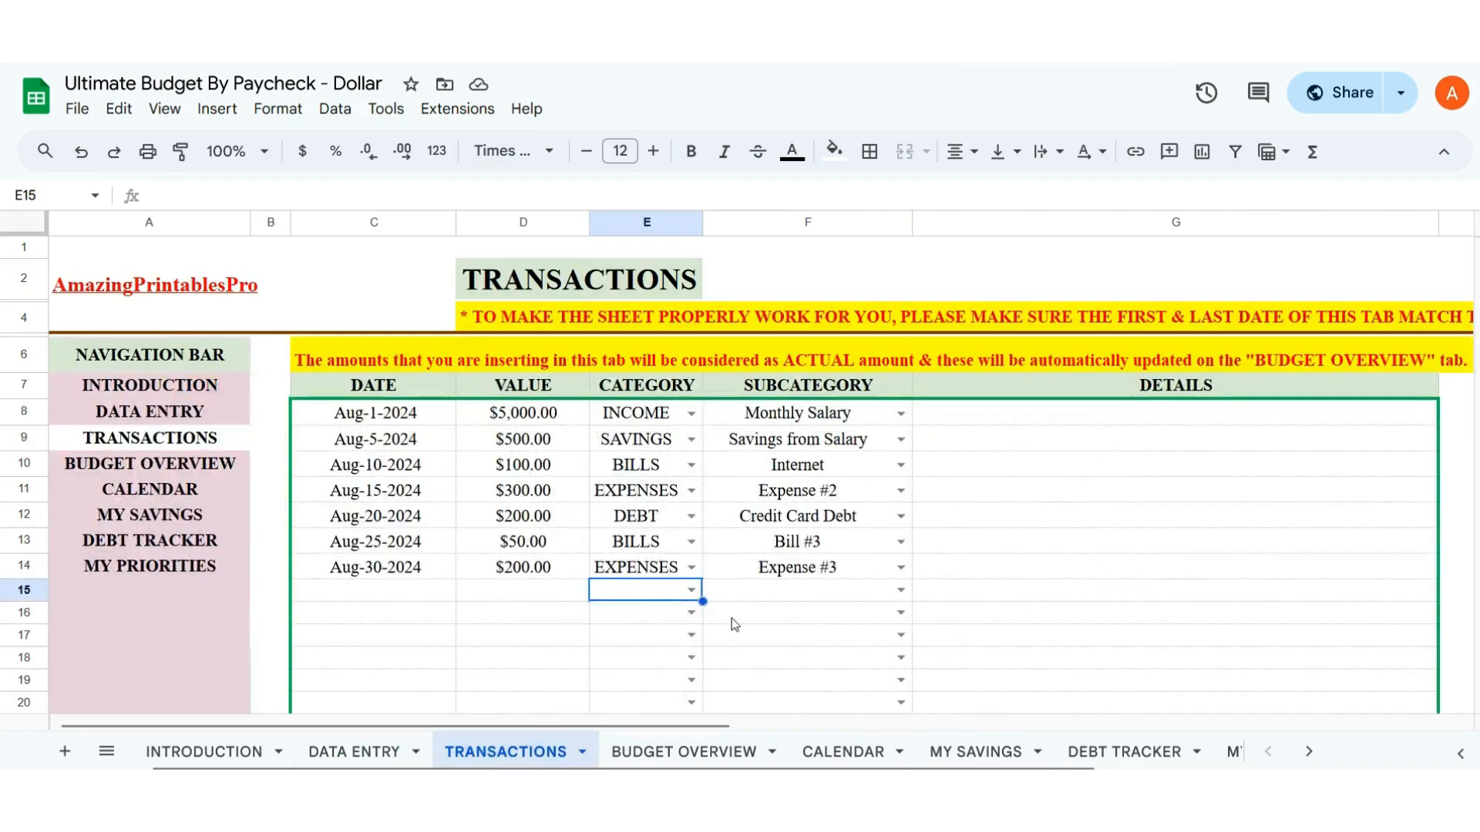
{"action": "left_click", "coordinate": [692, 592]}
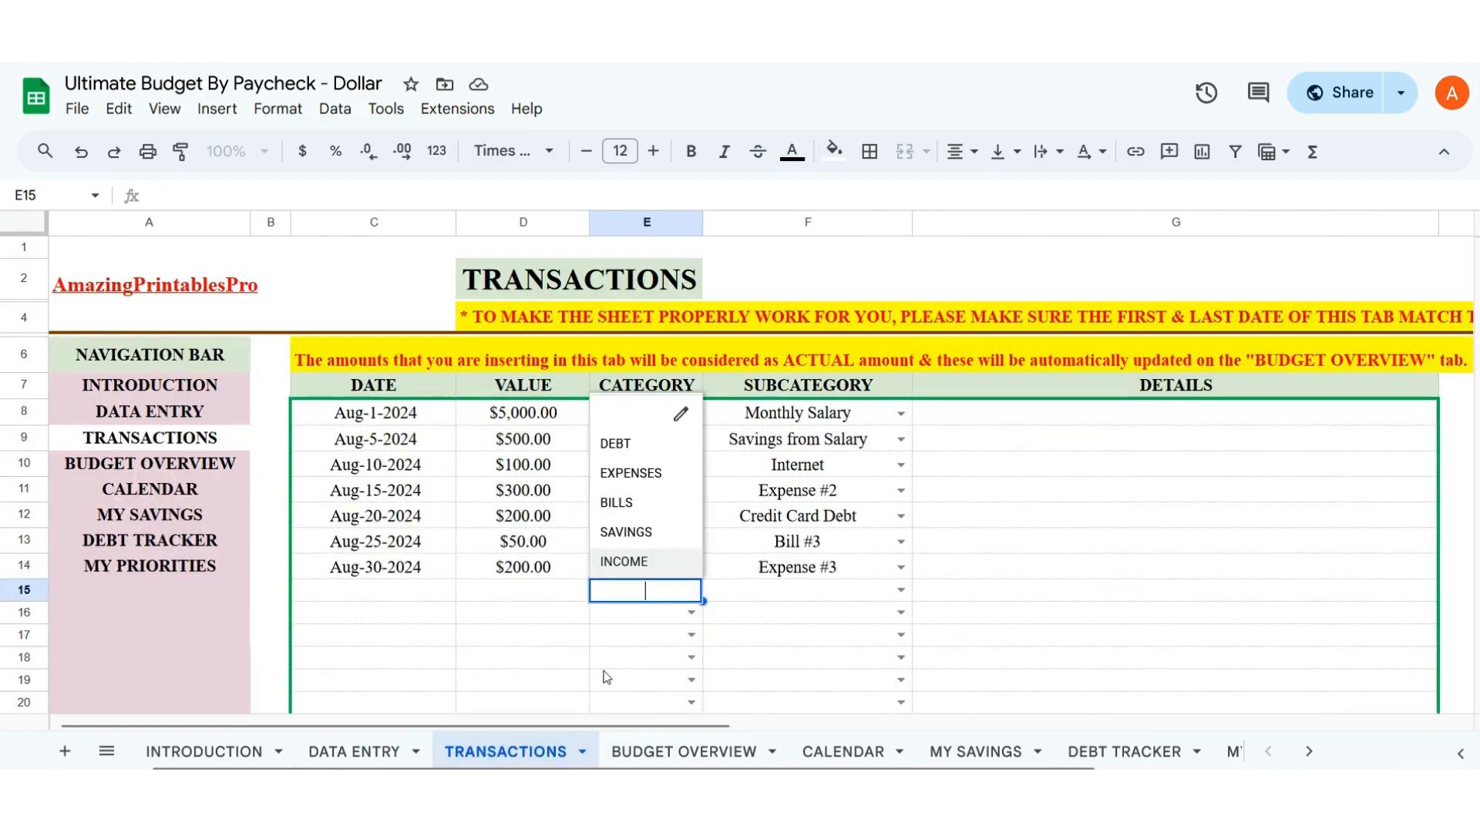
{"action": "left_click", "coordinate": [396, 750]}
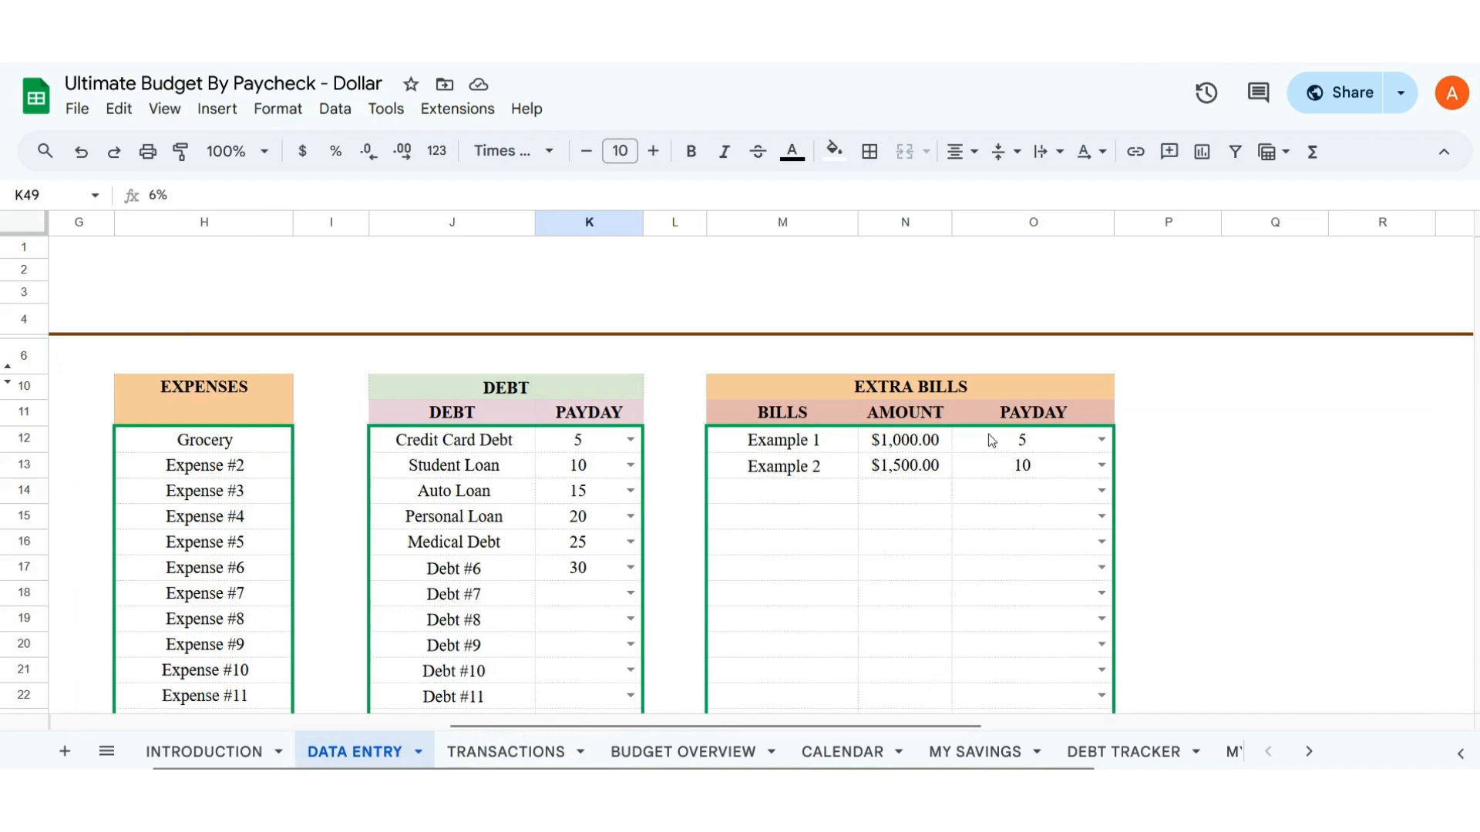
{"action": "left_click", "coordinate": [904, 447]}
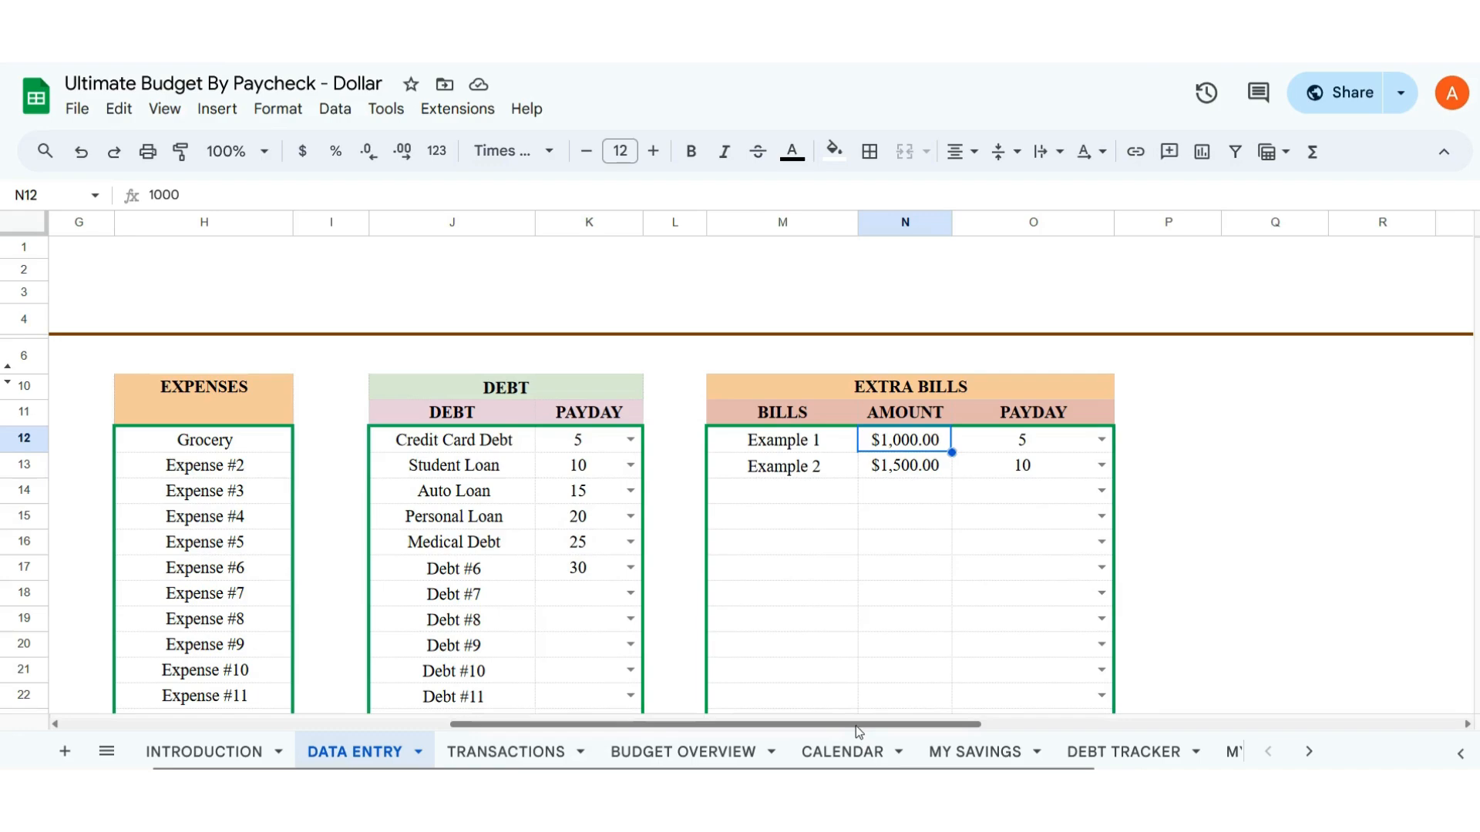
- Review the Data Entry lists from Income to Debt and the trackers below against the E15 category choices in Transactions
{"action": "left_click_drag", "start_coordinate": [856, 725], "coordinate": [534, 728]}
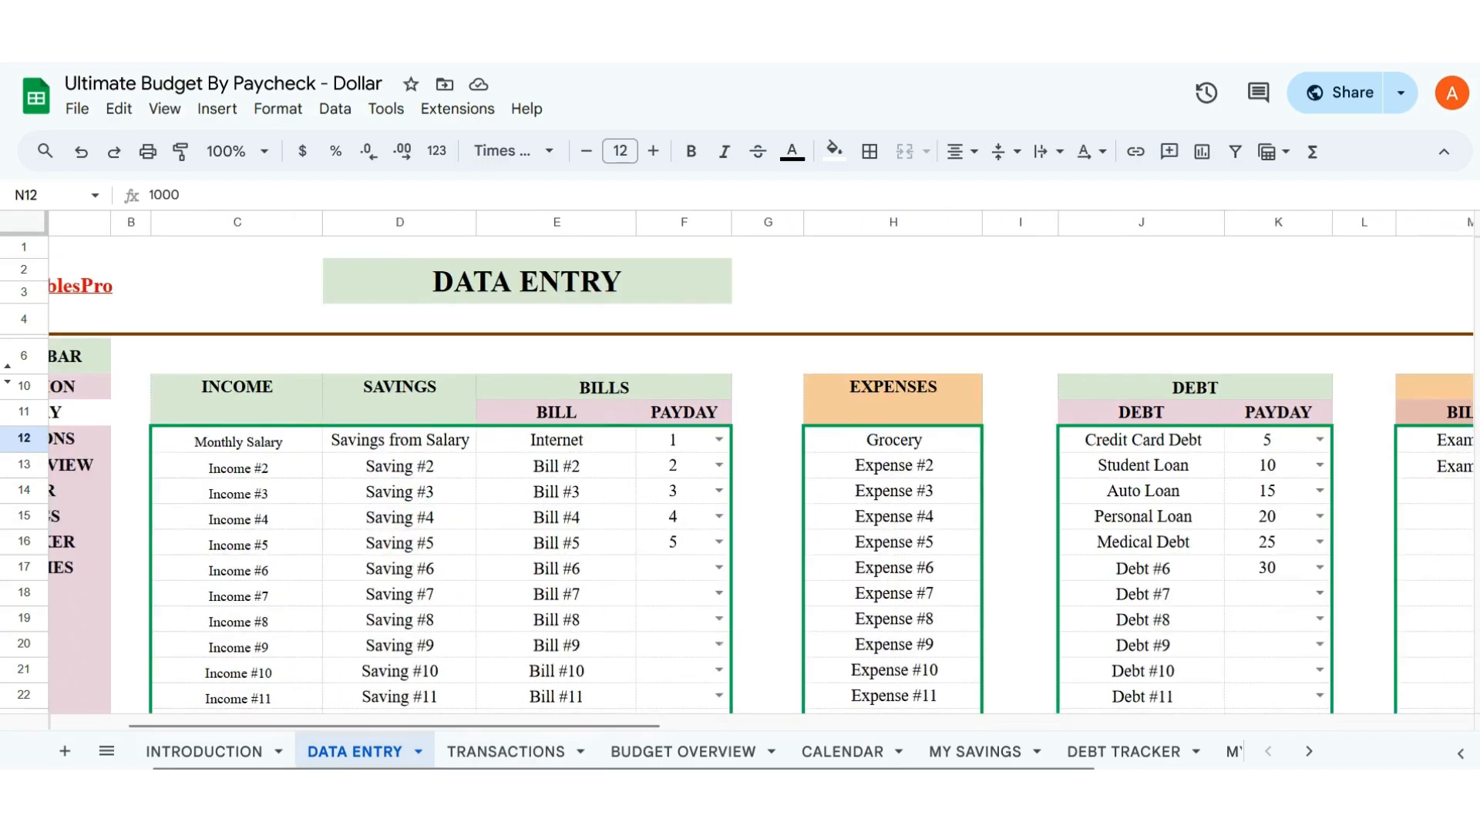
{"action": "left_click", "coordinate": [505, 751]}
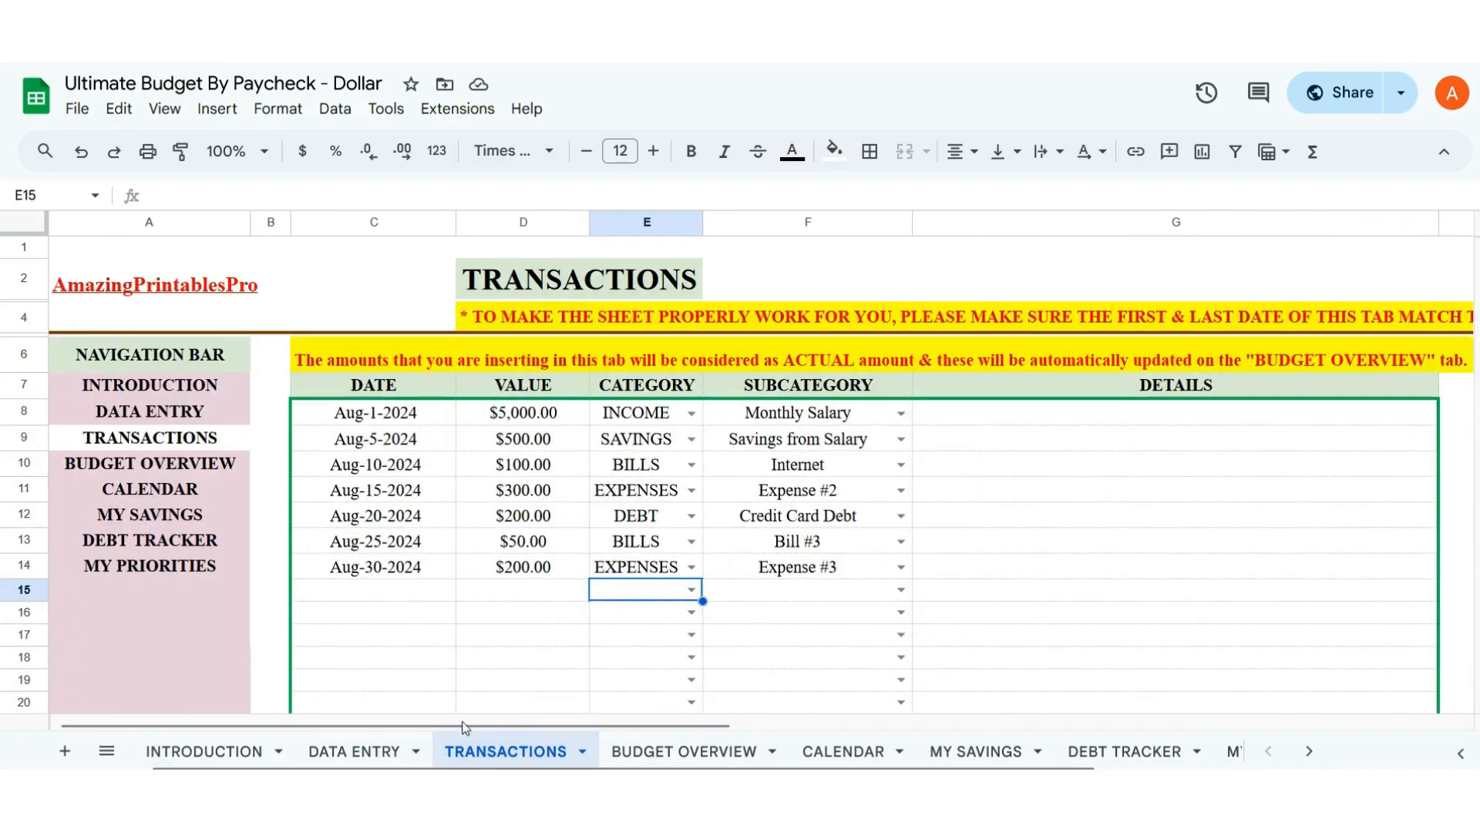
{"action": "left_click", "coordinate": [376, 756]}
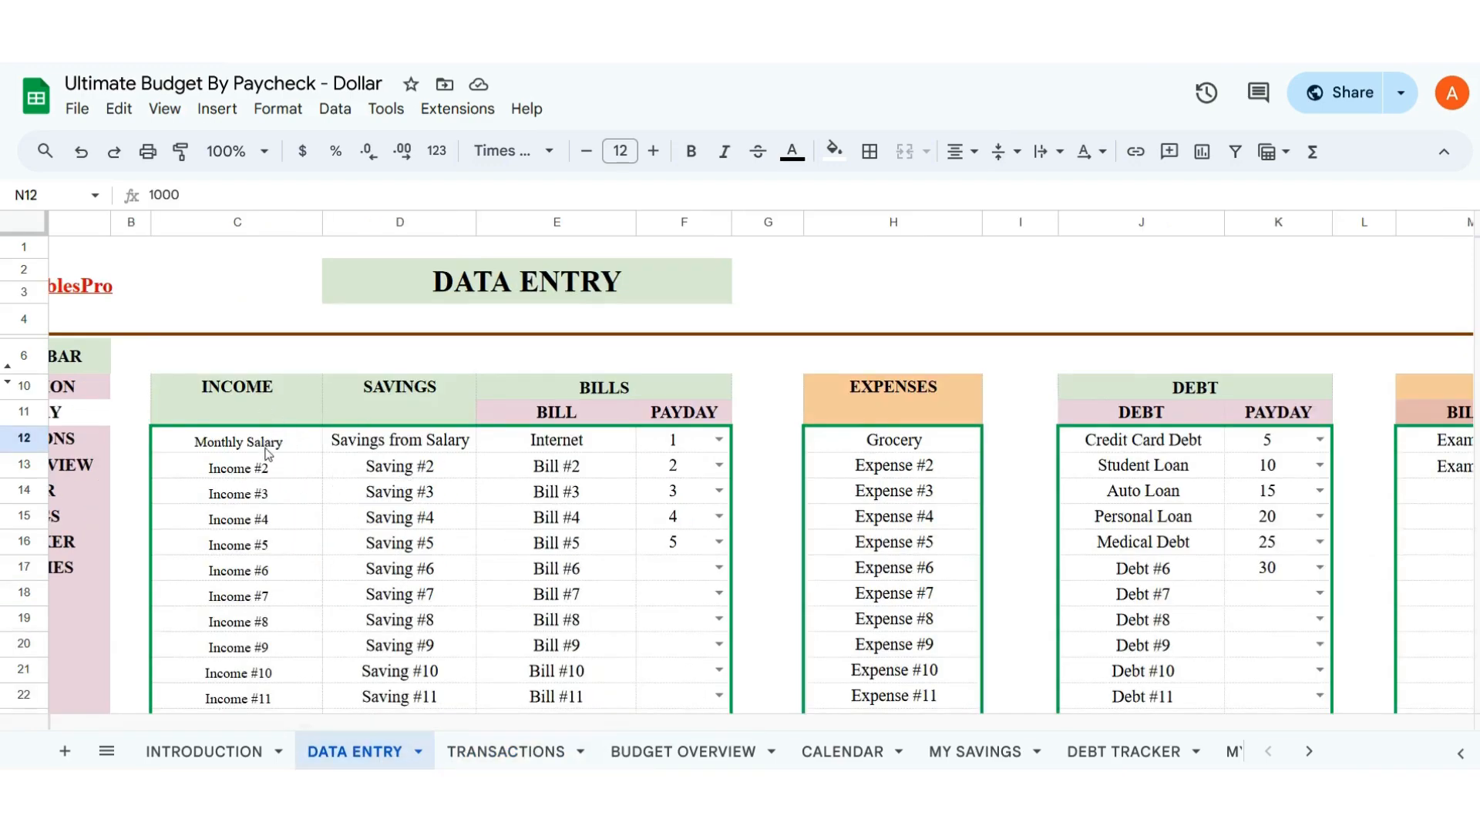
{"action": "scroll", "coordinate": [278, 485], "scroll_direction": "down", "scroll_amount": 10}
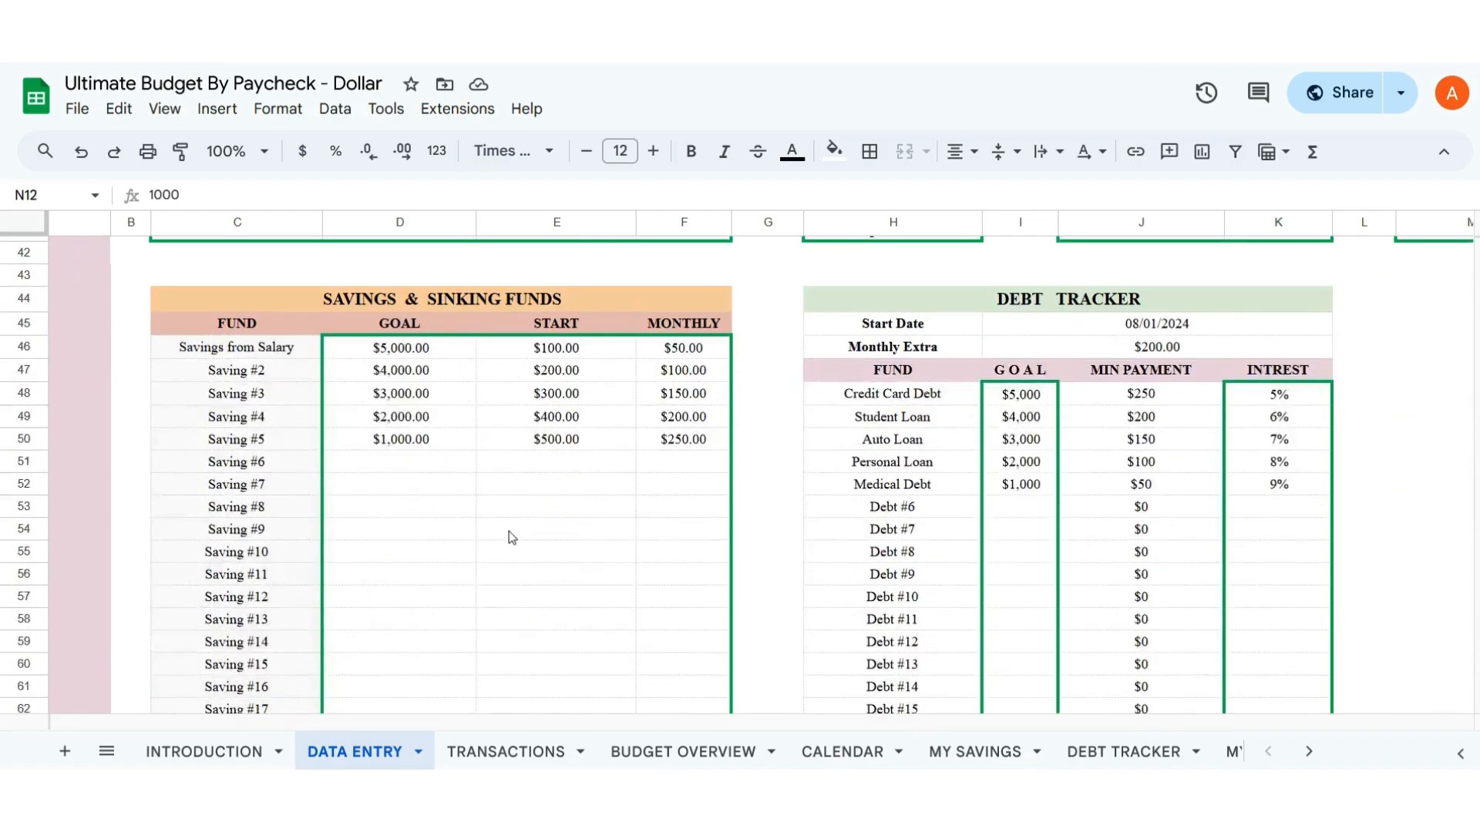
{"action": "left_click", "coordinate": [493, 752]}
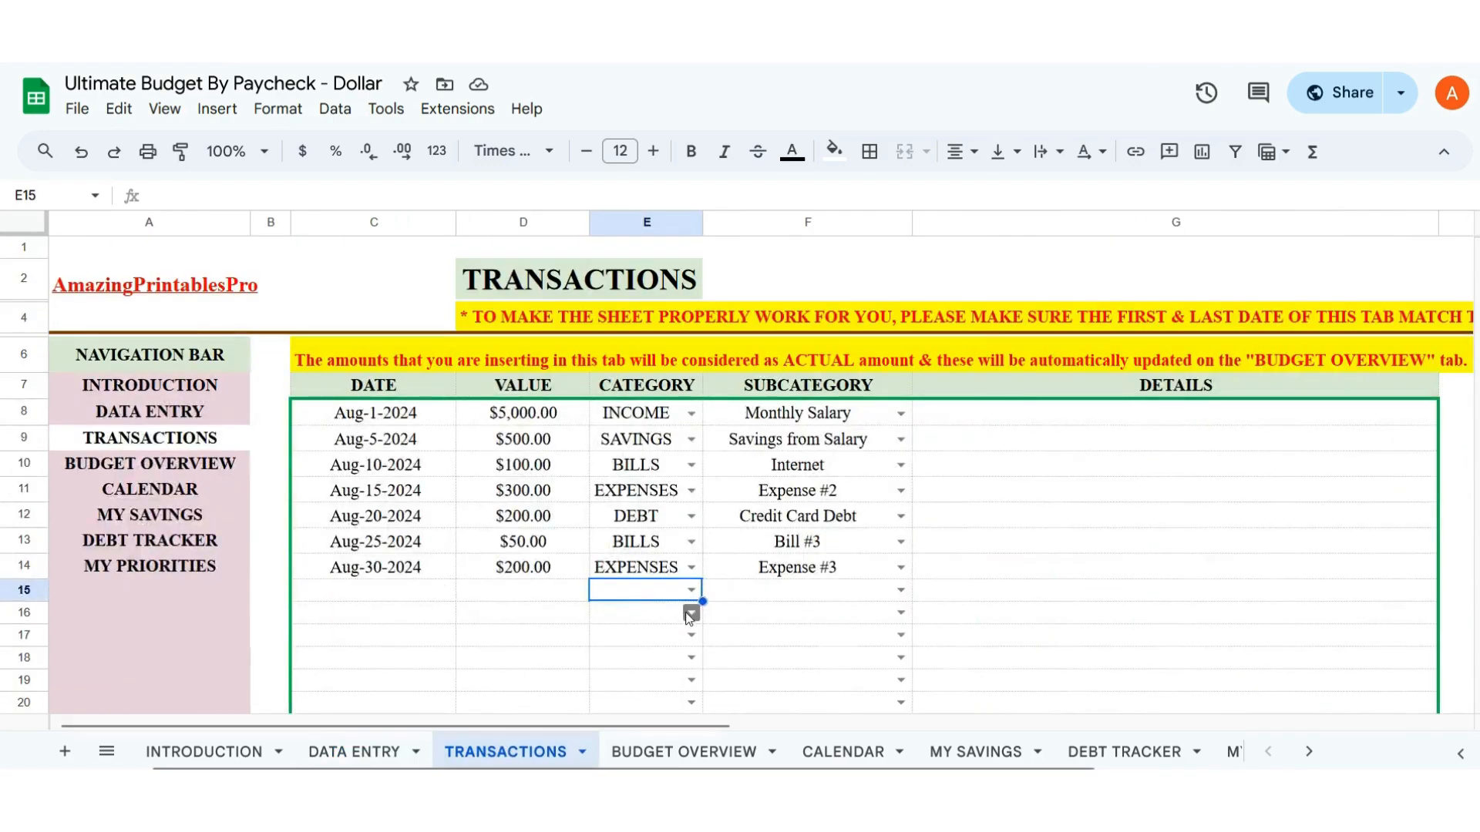
{"action": "left_click", "coordinate": [691, 591]}
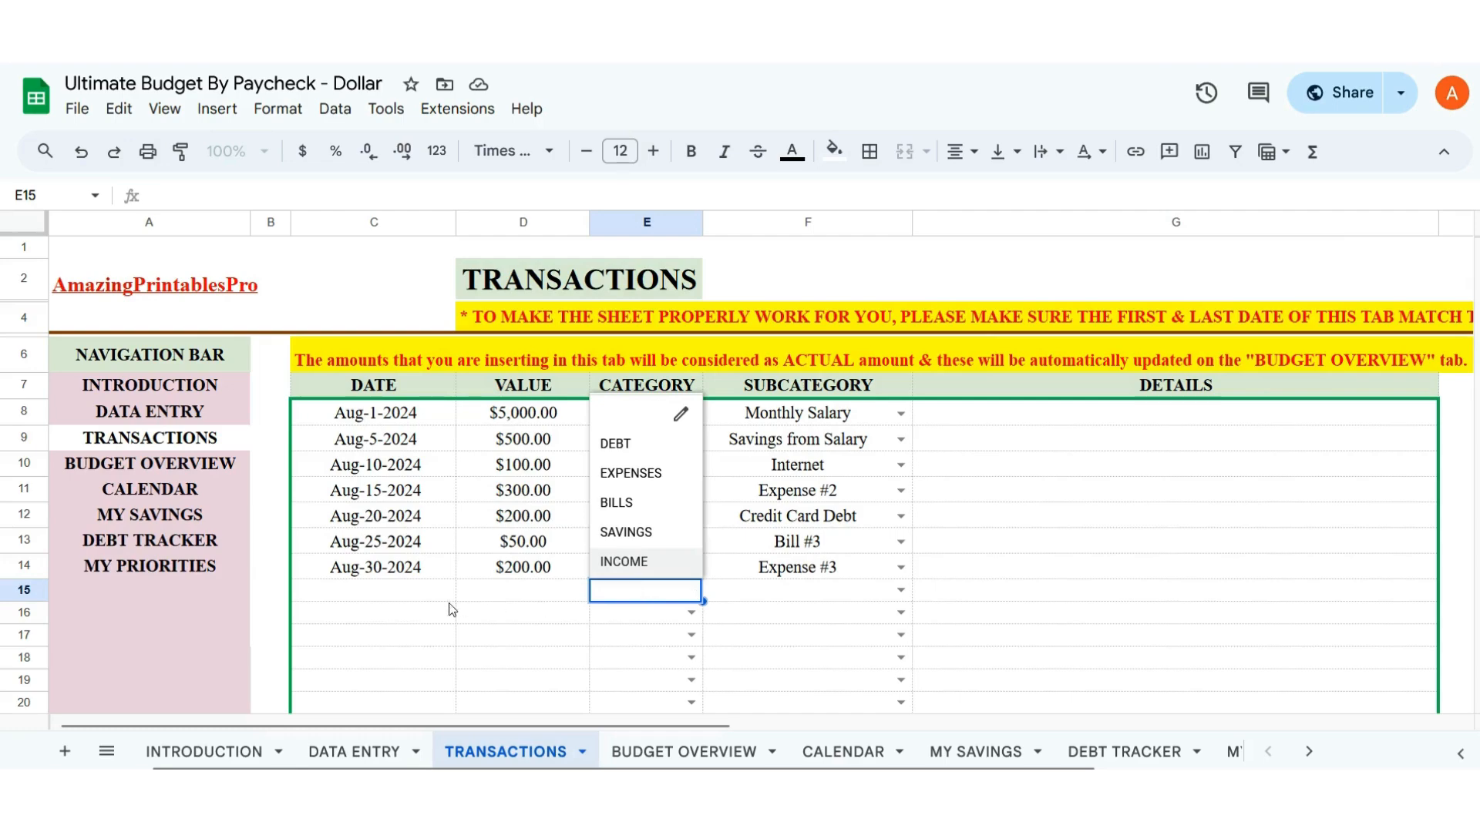
{"action": "left_click", "coordinate": [389, 597]}
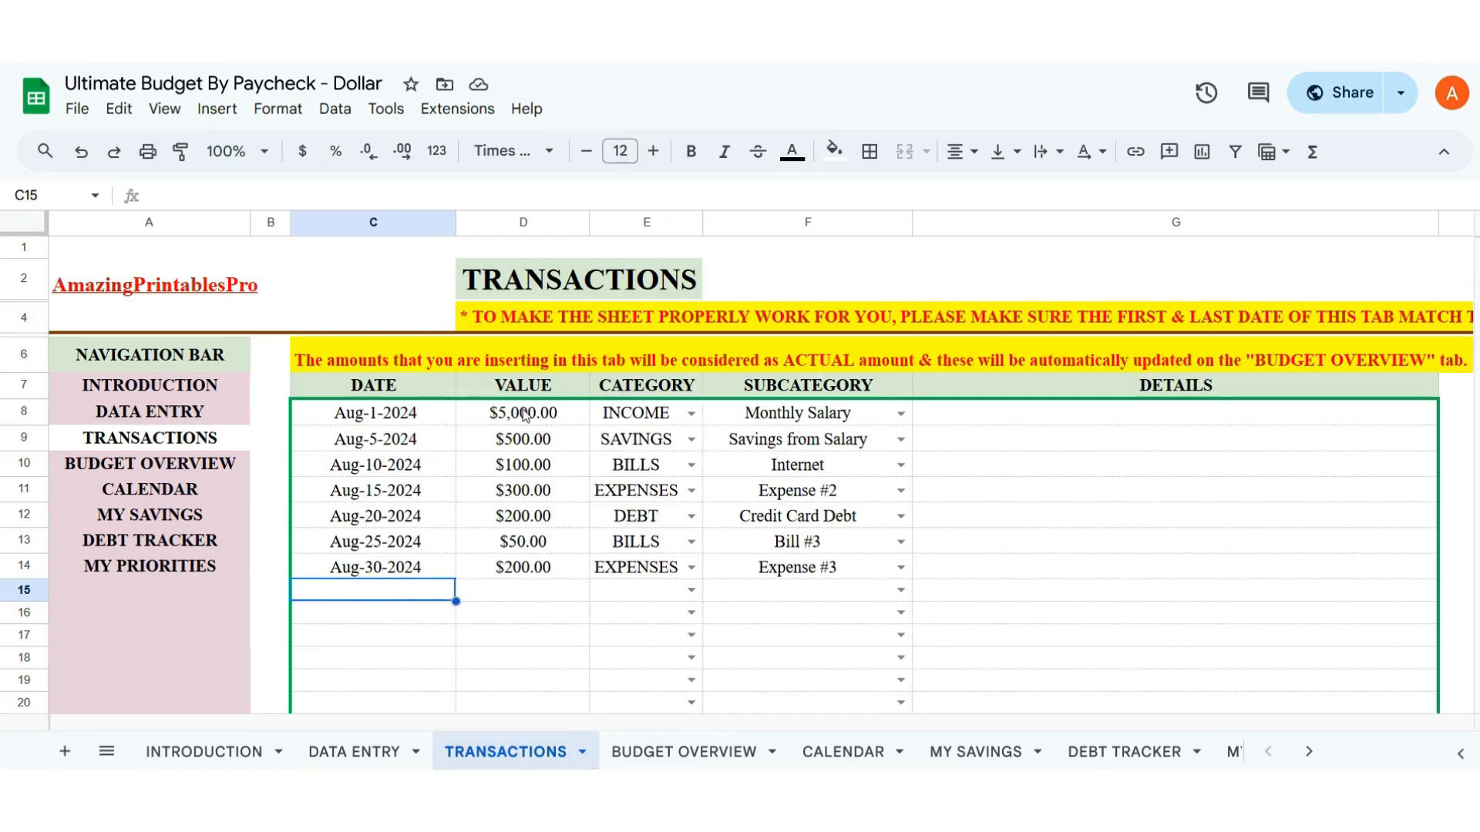
- Check the Aug-1-2024 transaction's value in D8 and pick INCOME as its category in E8
{"action": "left_click", "coordinate": [524, 415]}
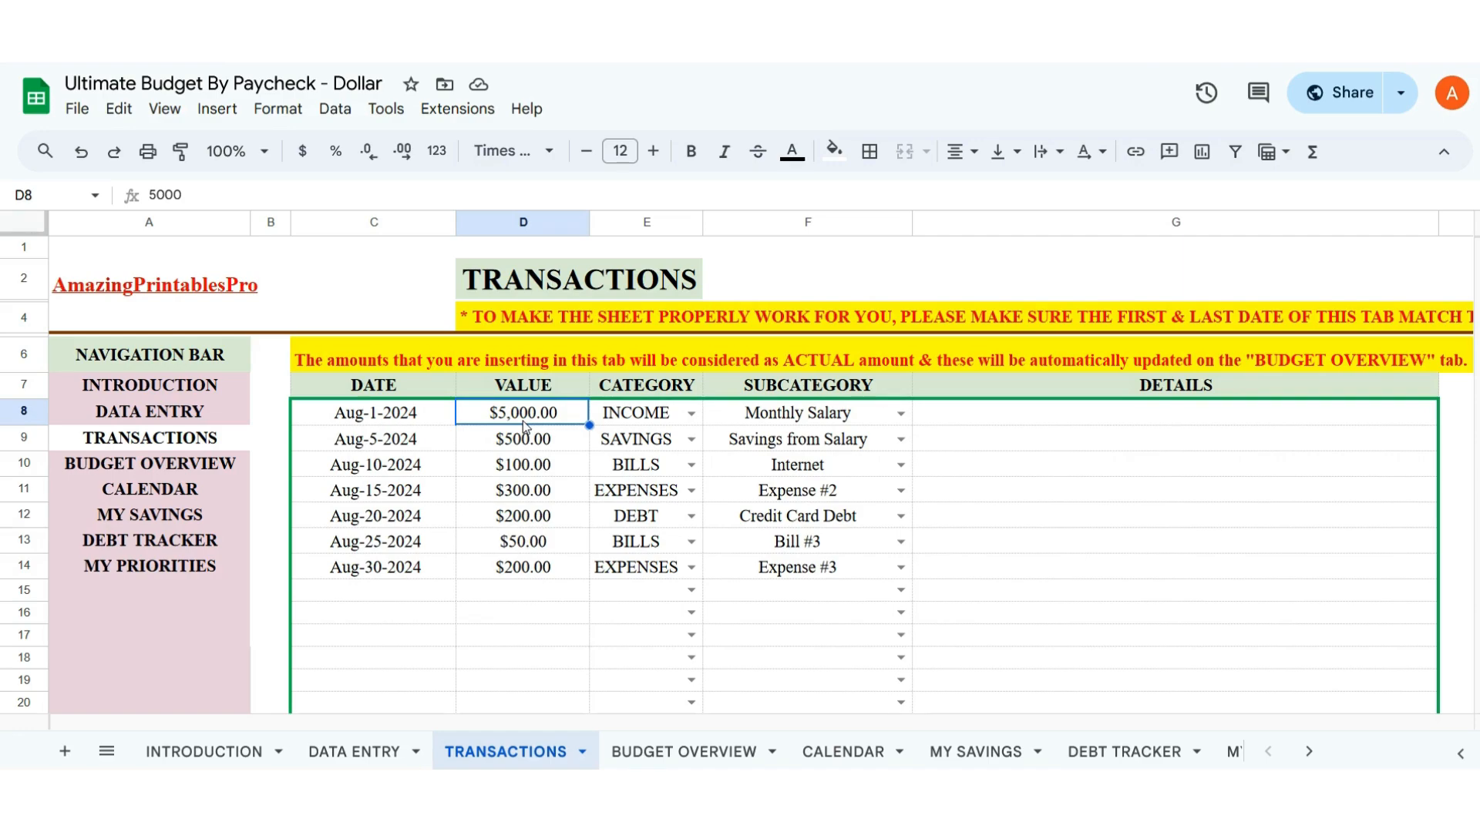
{"action": "left_click", "coordinate": [690, 417]}
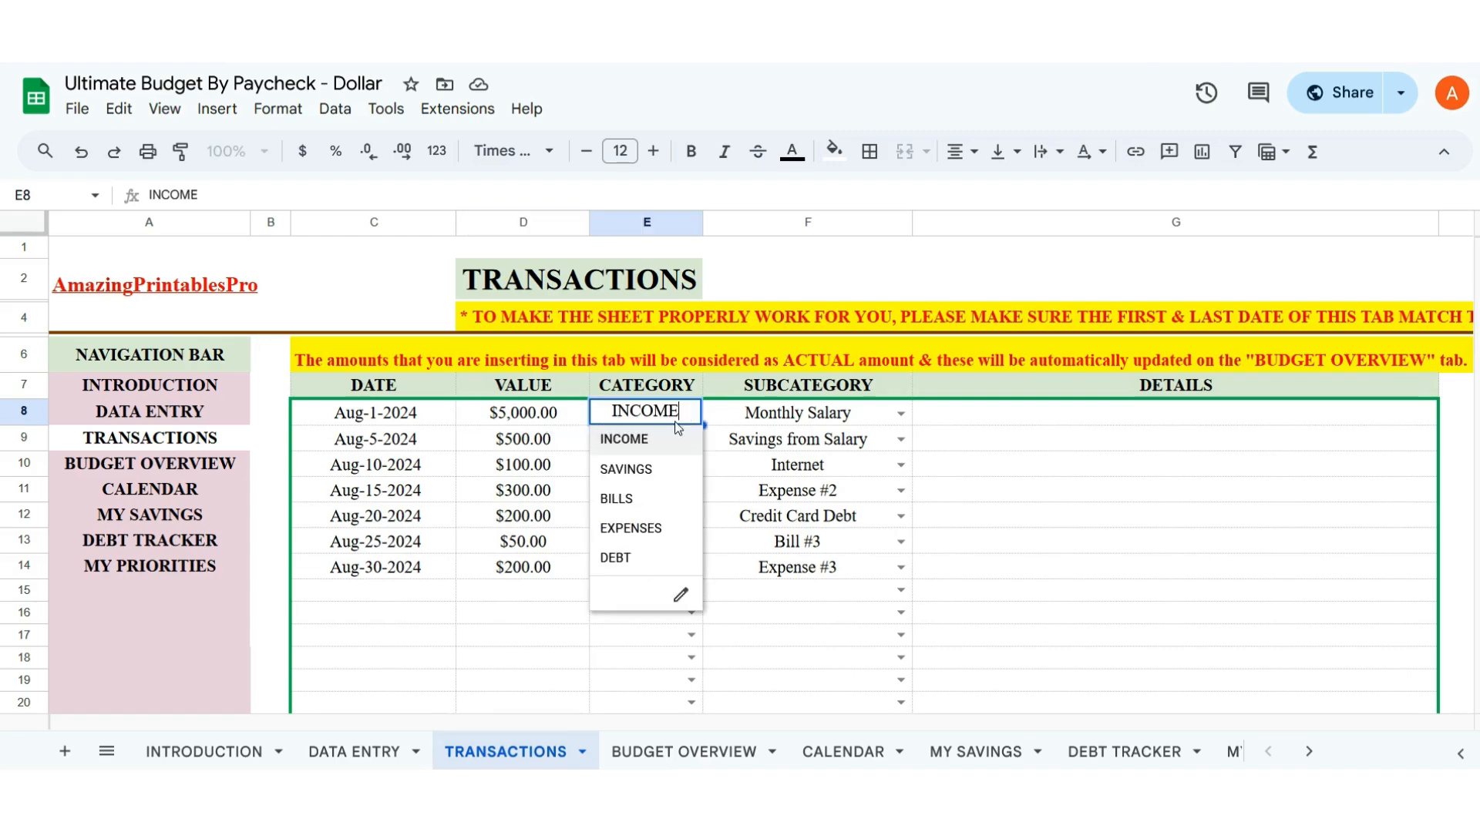
{"action": "left_click", "coordinate": [630, 443]}
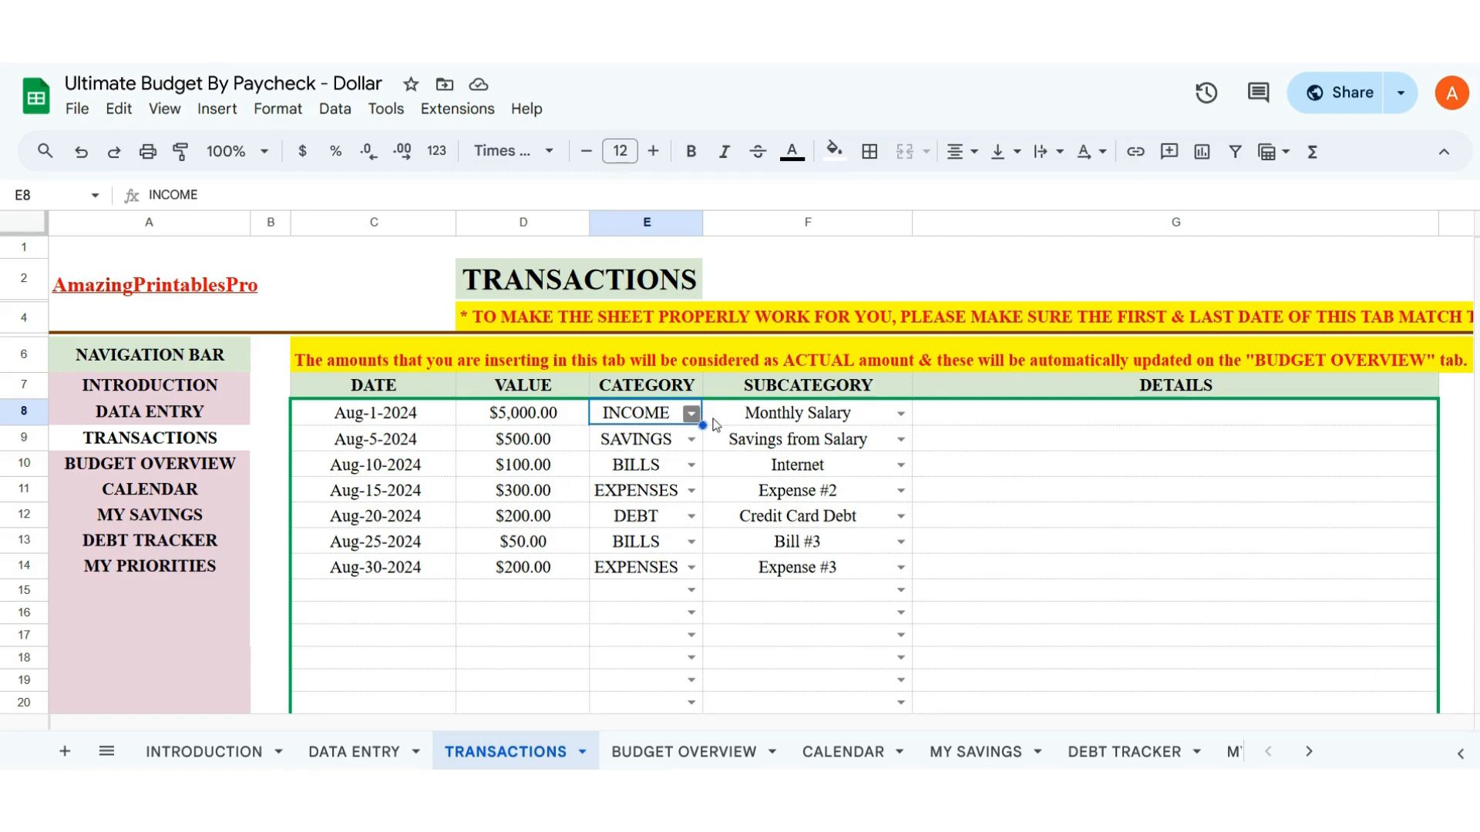
- Browse the income subcategory choices for the Aug-1-2024 transaction in F8 and close them without changing the selection
{"action": "left_click", "coordinate": [900, 414]}
{"action": "scroll", "coordinate": [802, 578], "scroll_direction": "down", "scroll_amount": 8}
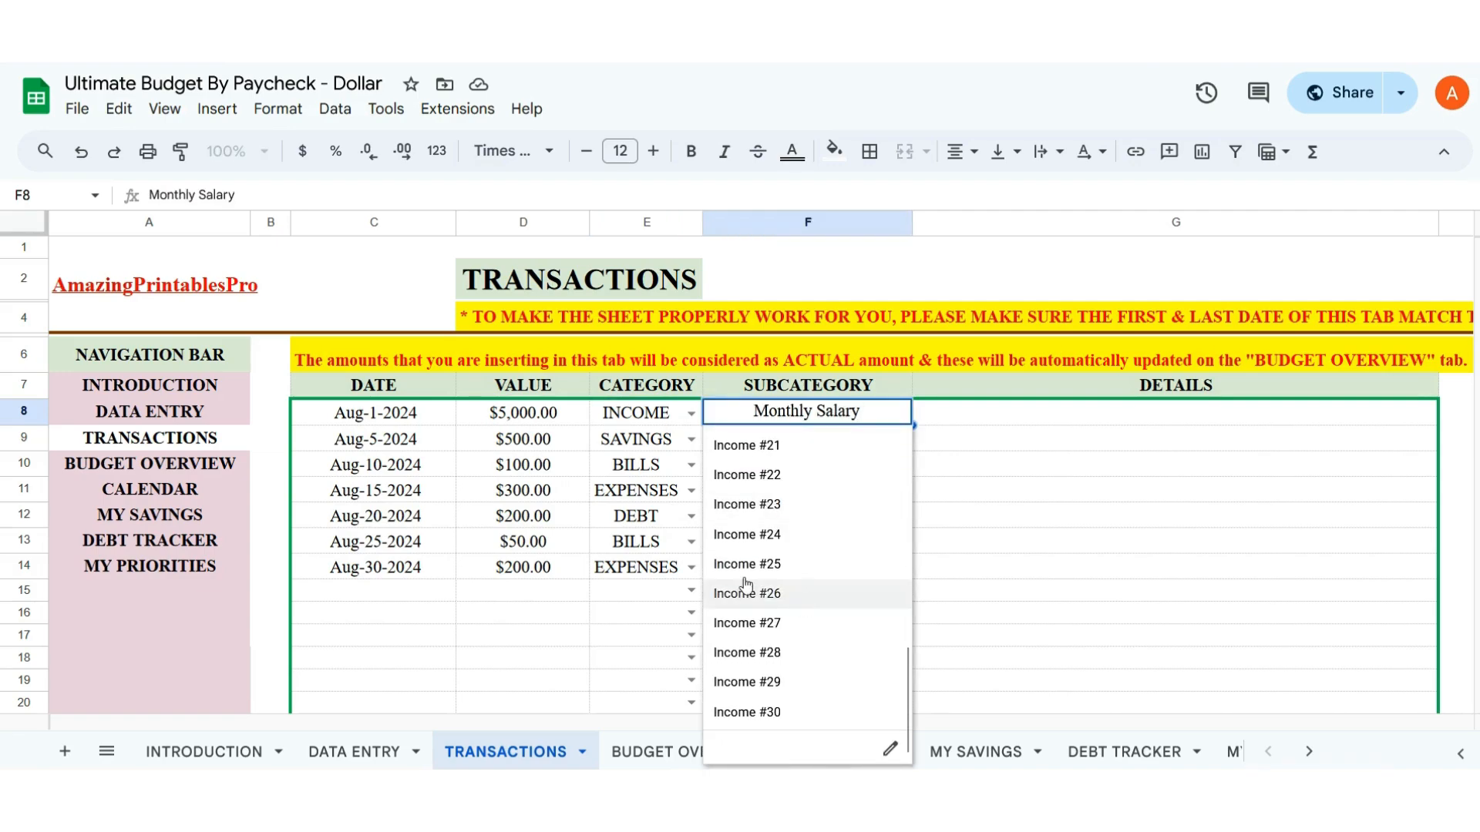
{"action": "scroll", "coordinate": [812, 556], "scroll_direction": "down", "scroll_amount": 1}
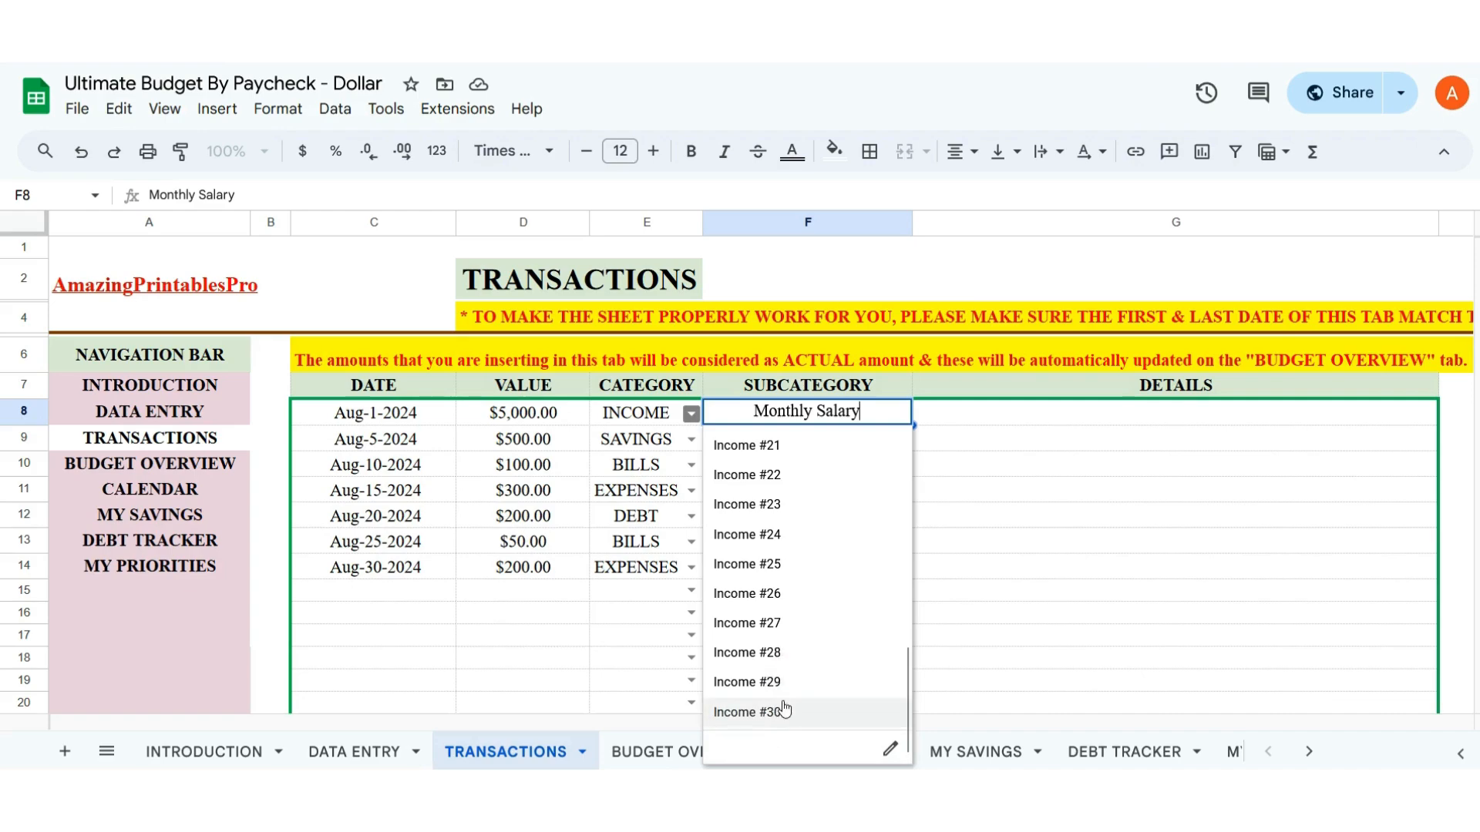
{"action": "scroll", "coordinate": [783, 559], "scroll_direction": "up", "scroll_amount": 8}
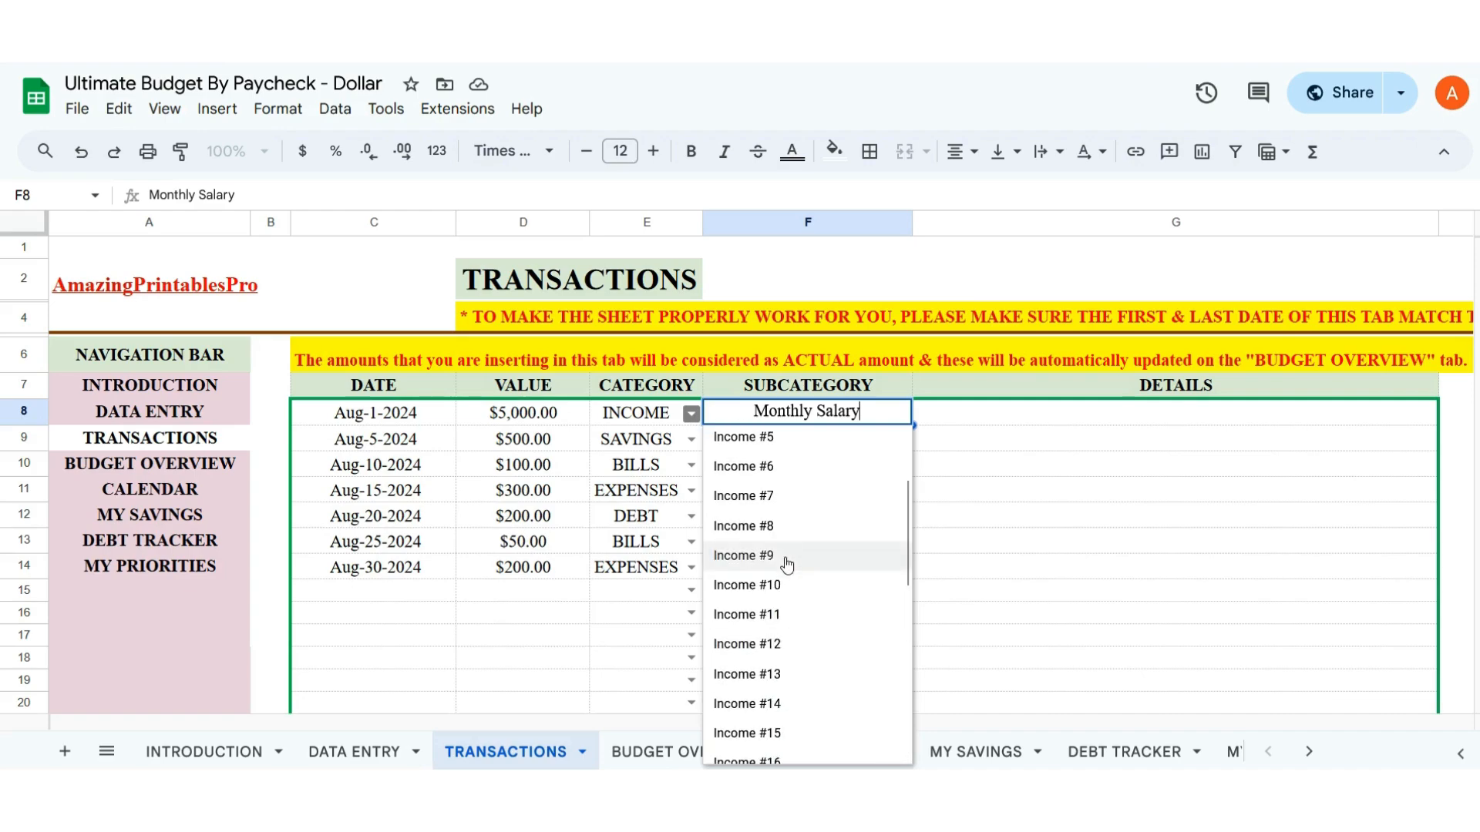
{"action": "left_click", "coordinate": [1050, 498]}
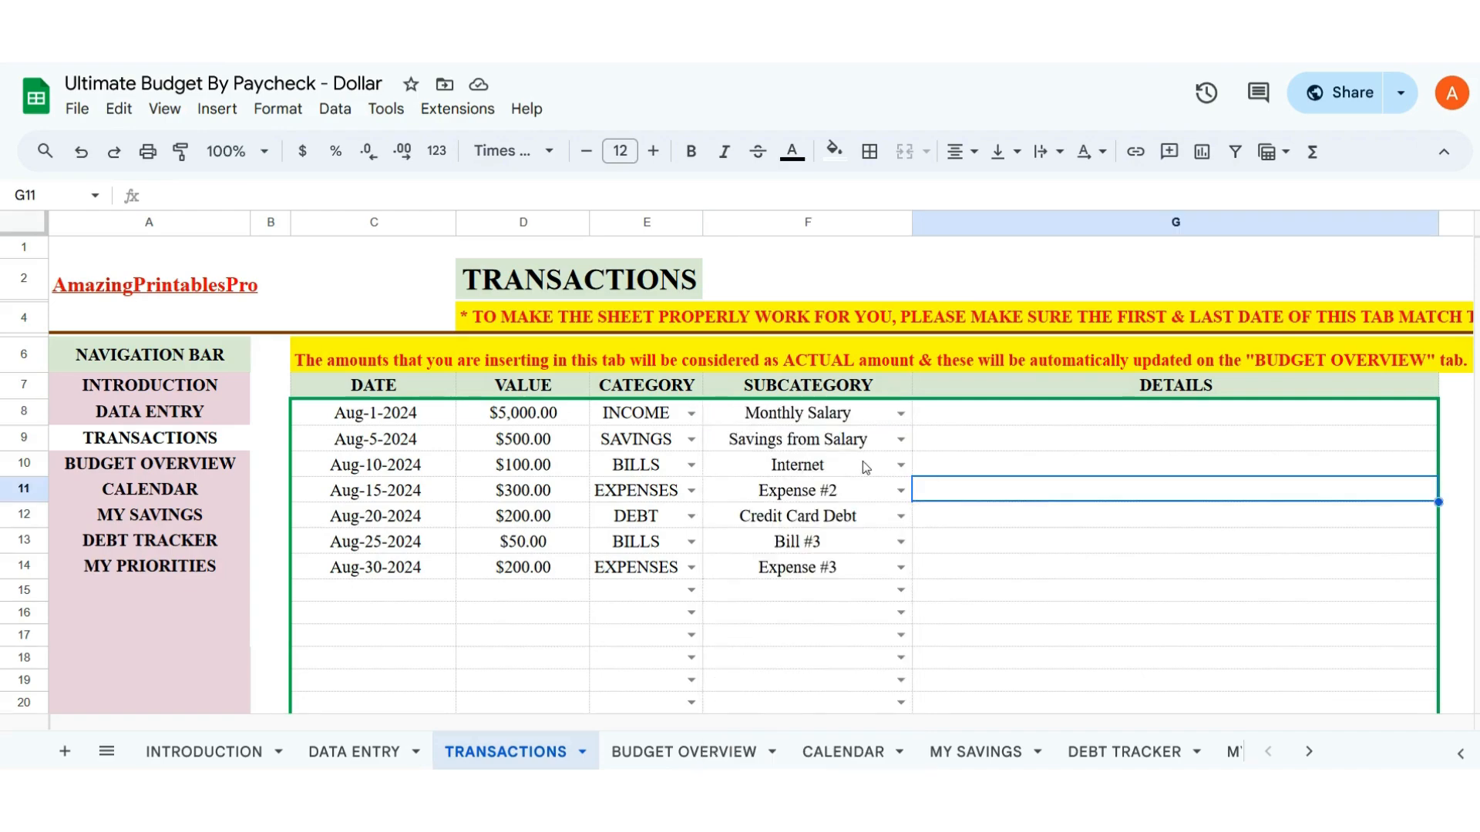
- Switch the Aug-1-2024 transaction's category in E8 to SAVINGS and browse the savings subcategory choices in F8
{"action": "left_click", "coordinate": [691, 415]}
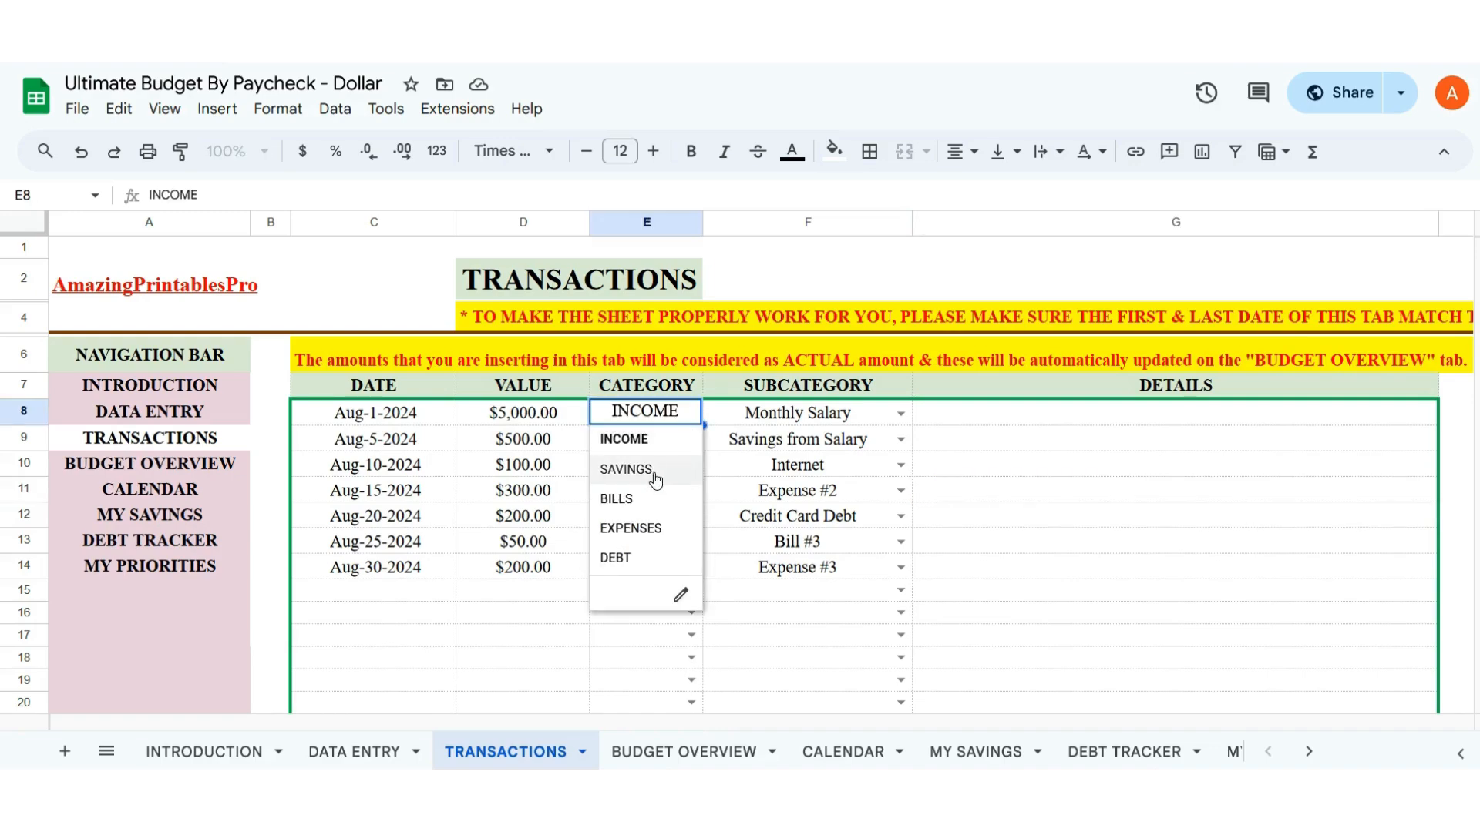
{"action": "left_click", "coordinate": [626, 469]}
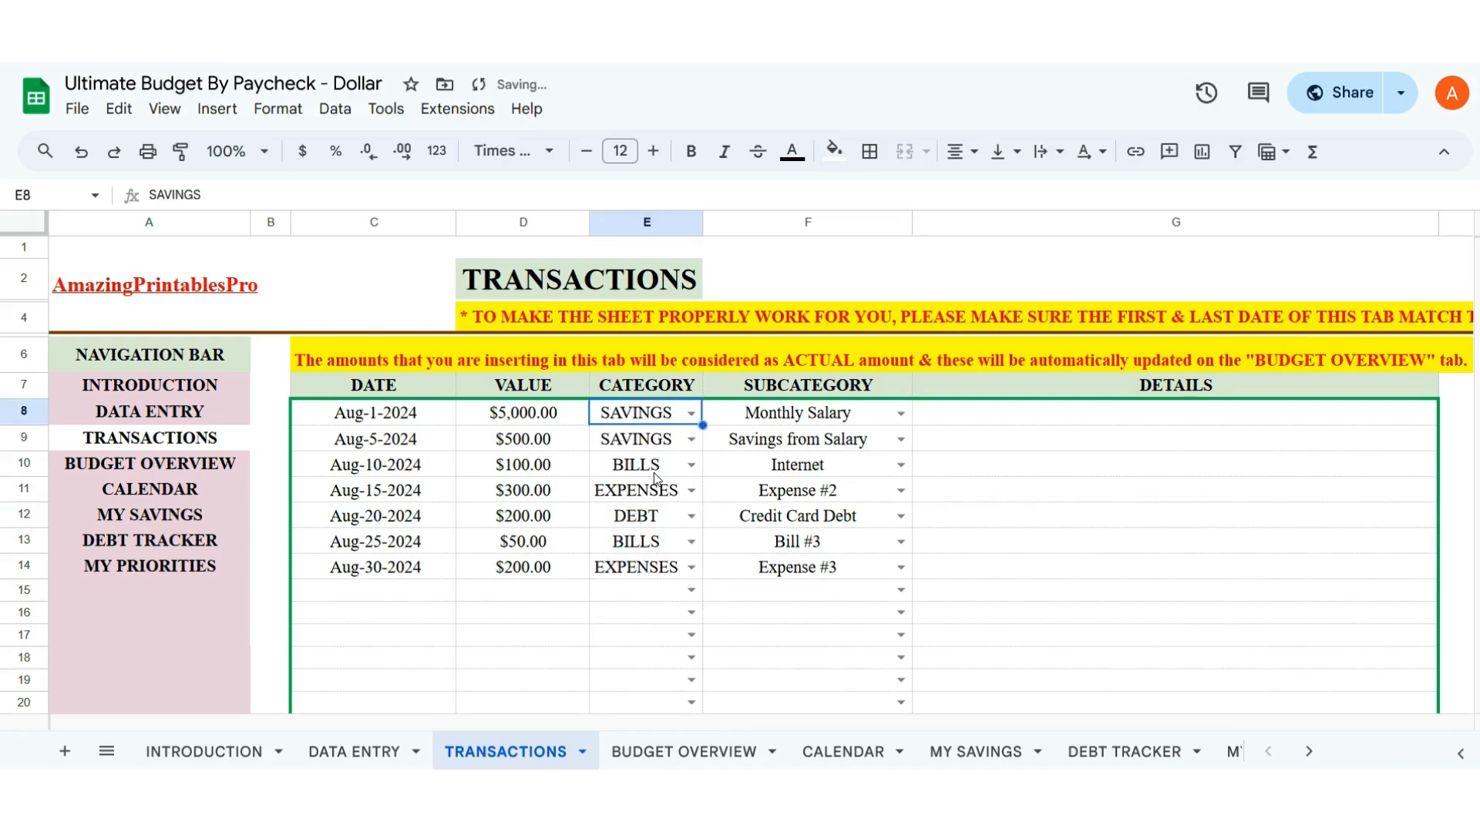
{"action": "left_click", "coordinate": [900, 414]}
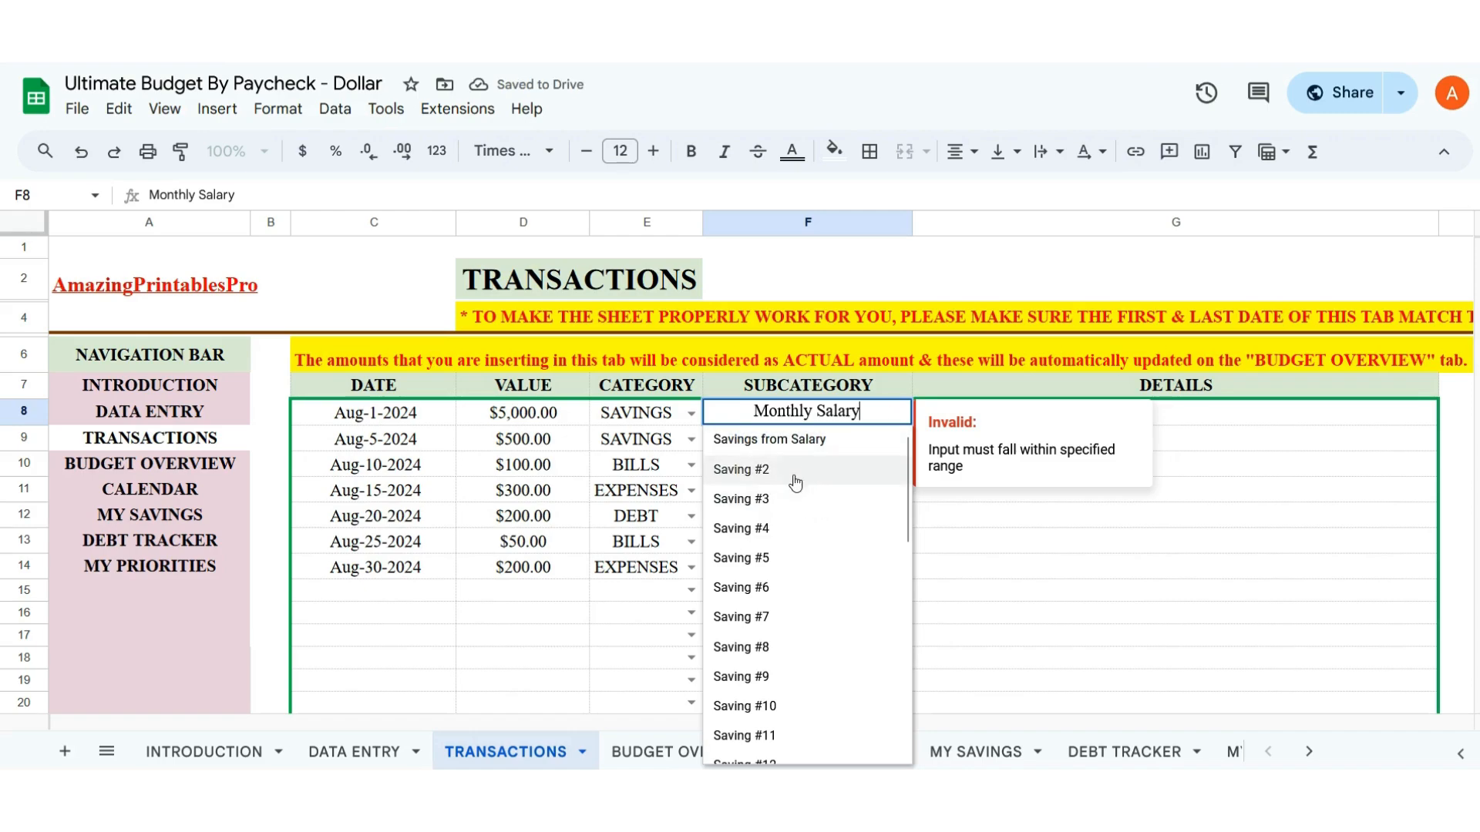
{"action": "scroll", "coordinate": [782, 529], "scroll_direction": "down", "scroll_amount": 6}
{"action": "scroll", "coordinate": [782, 528], "scroll_direction": "down", "scroll_amount": 3}
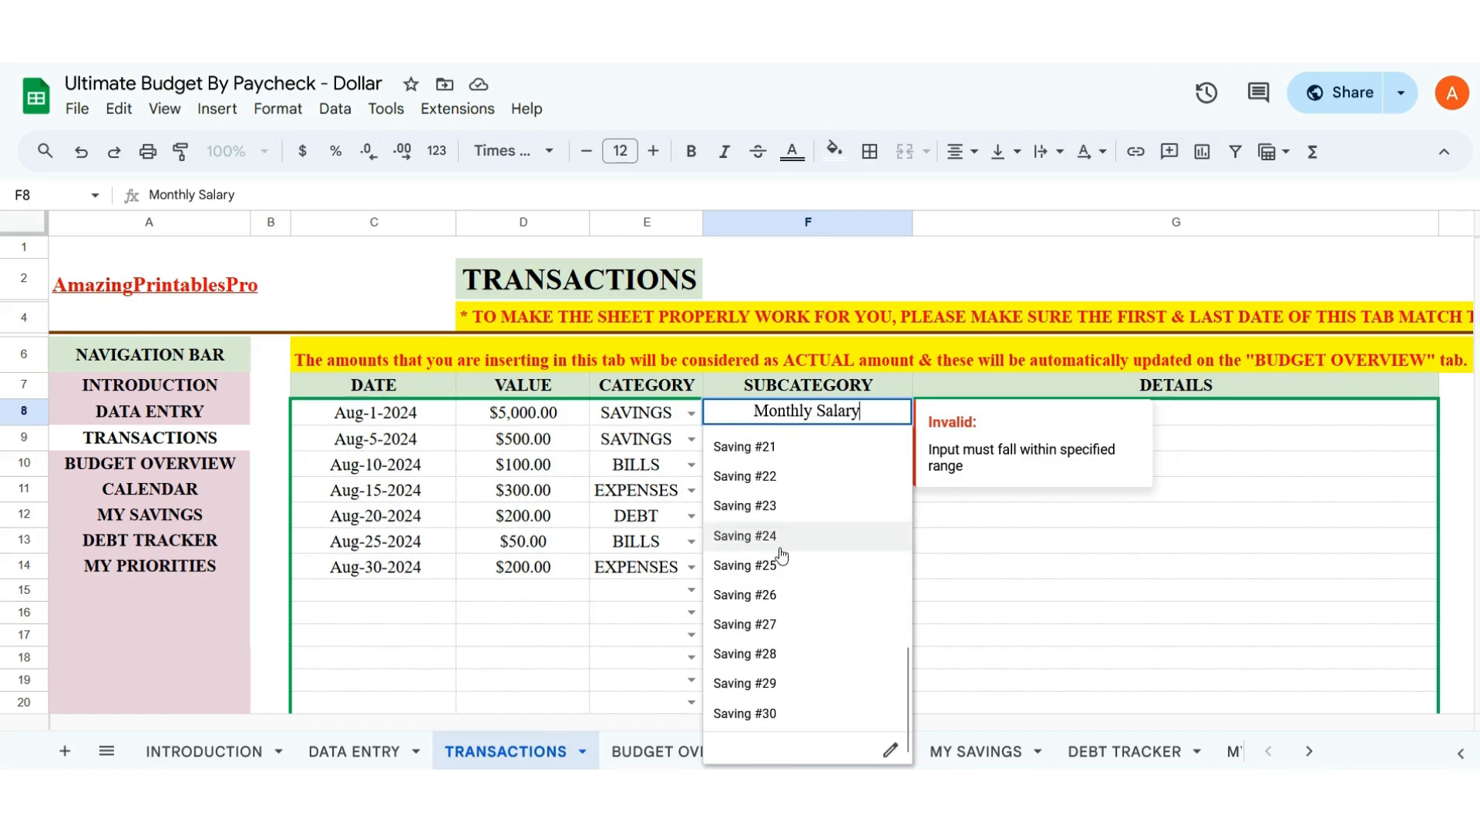
{"action": "scroll", "coordinate": [763, 459], "scroll_direction": "up", "scroll_amount": 1}
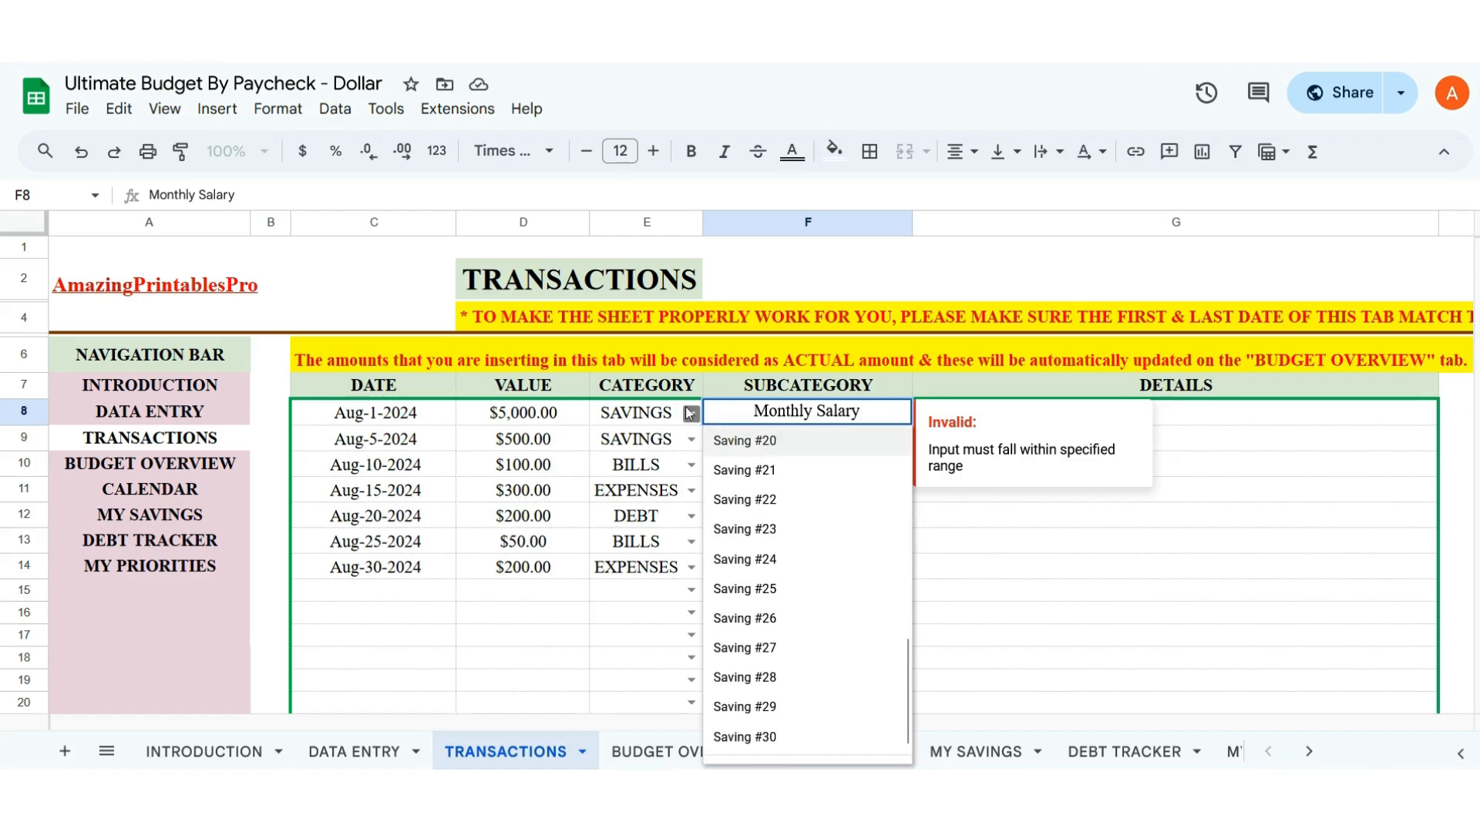
- Set the Aug-1-2024 transaction's category in E8 back to INCOME and check the matching subcategory choices in F8
{"action": "left_click", "coordinate": [692, 414]}
{"action": "left_click", "coordinate": [654, 442]}
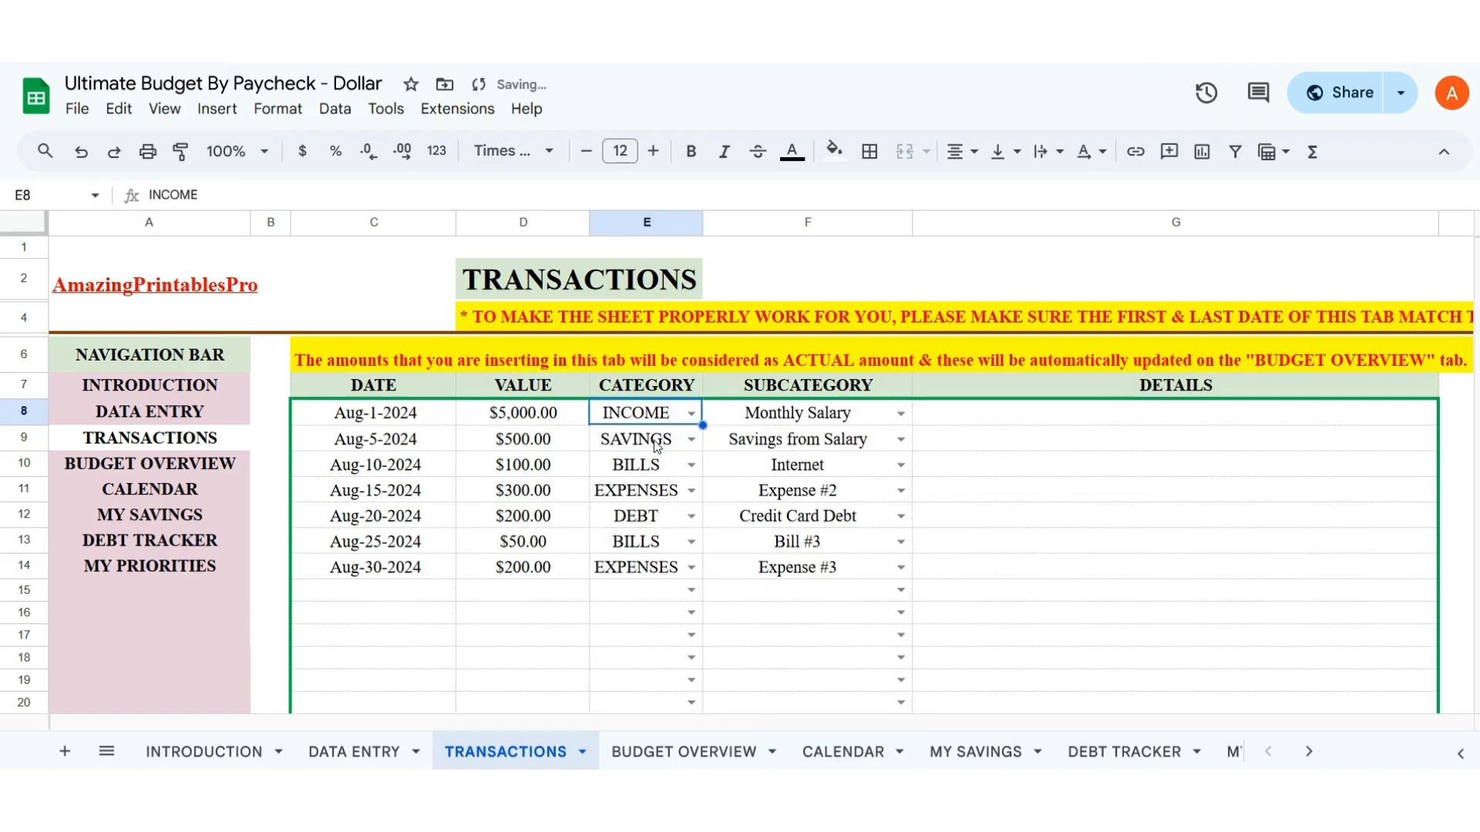
{"action": "left_click", "coordinate": [901, 415]}
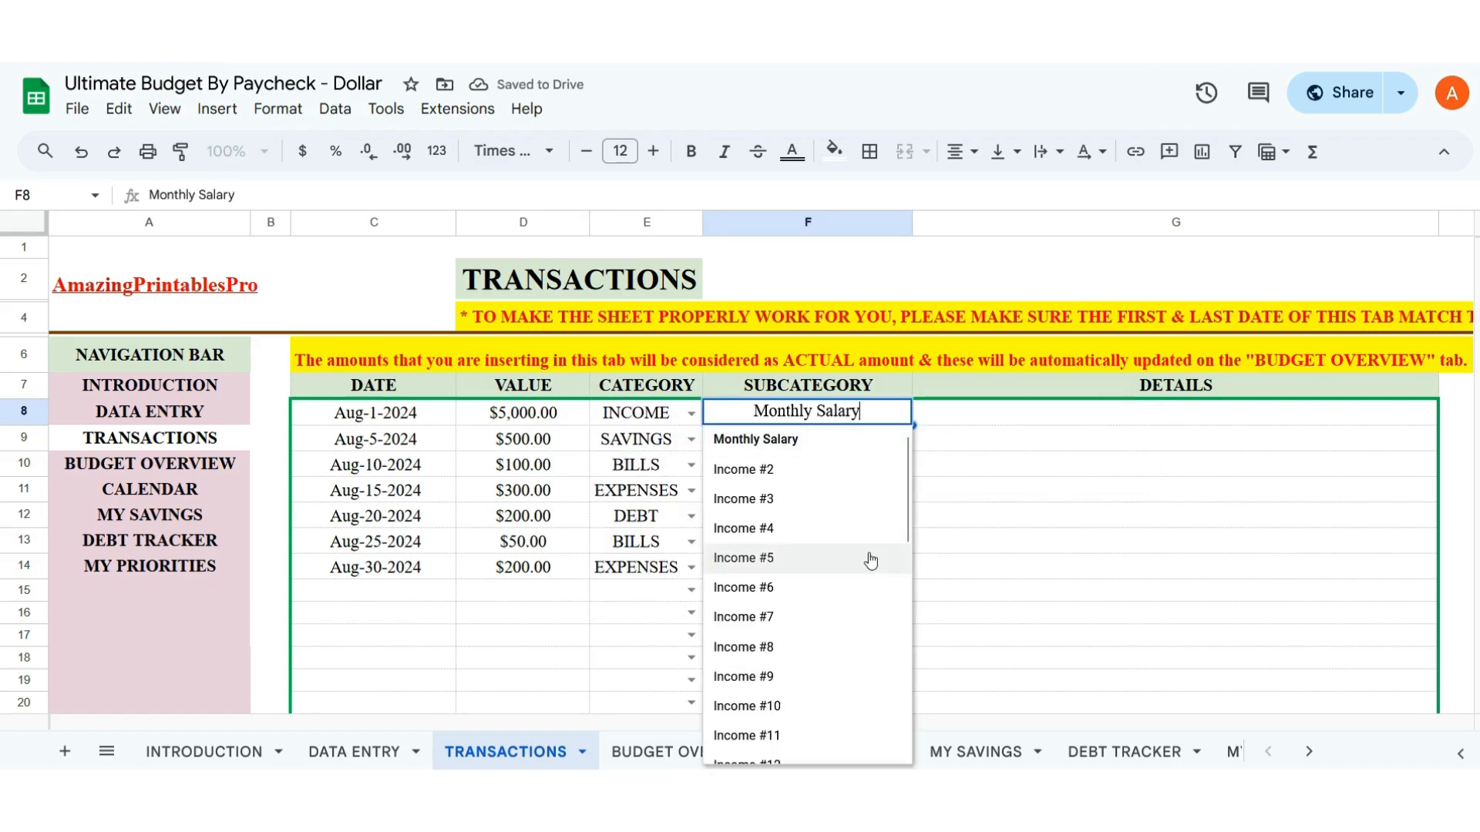
{"action": "left_click", "coordinate": [1035, 593]}
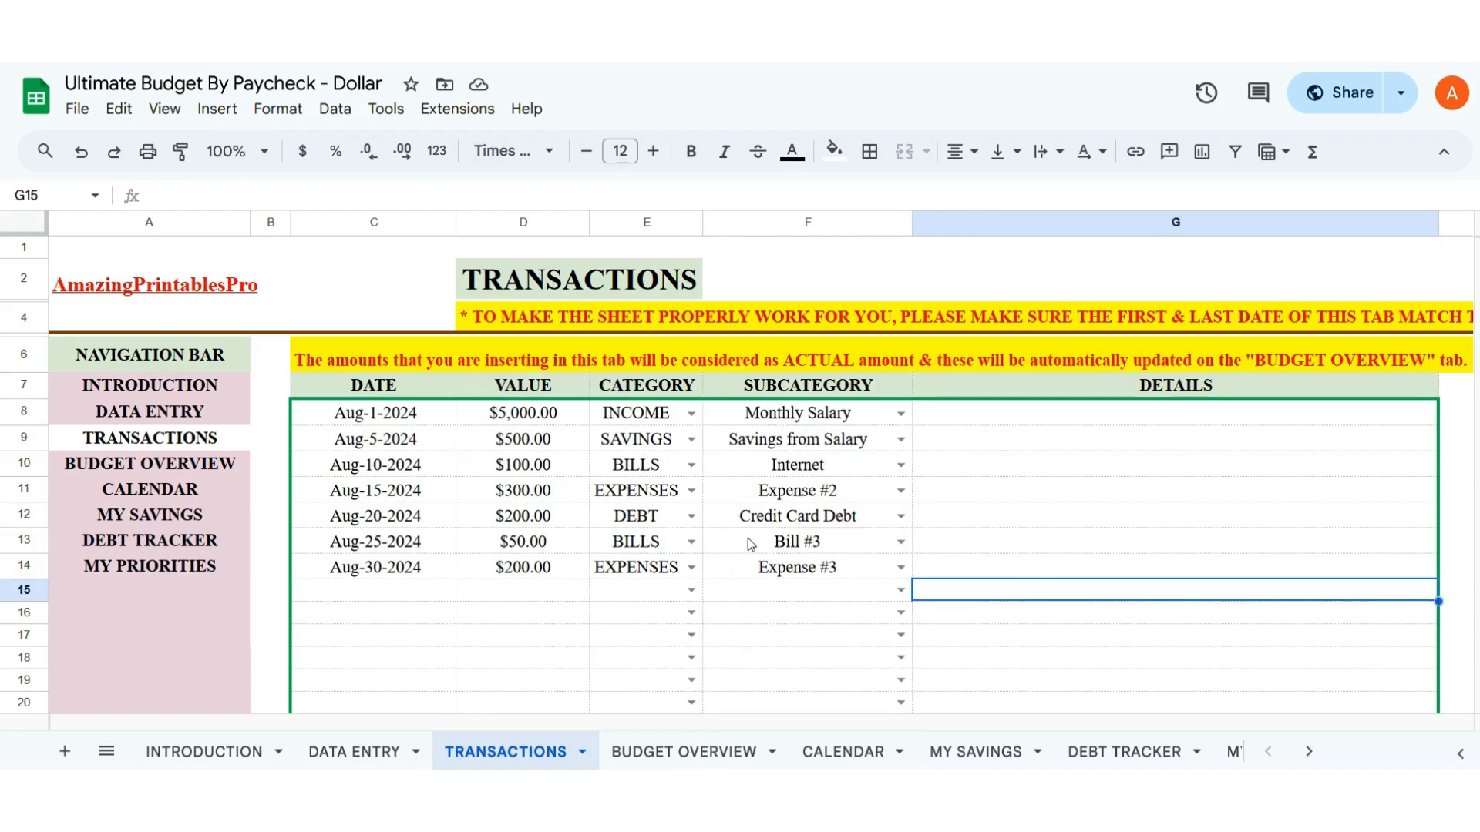
- Compare the subcategory choices in F8 with the category choices in E8, leaving both selections as they are
{"action": "left_click", "coordinate": [901, 414]}
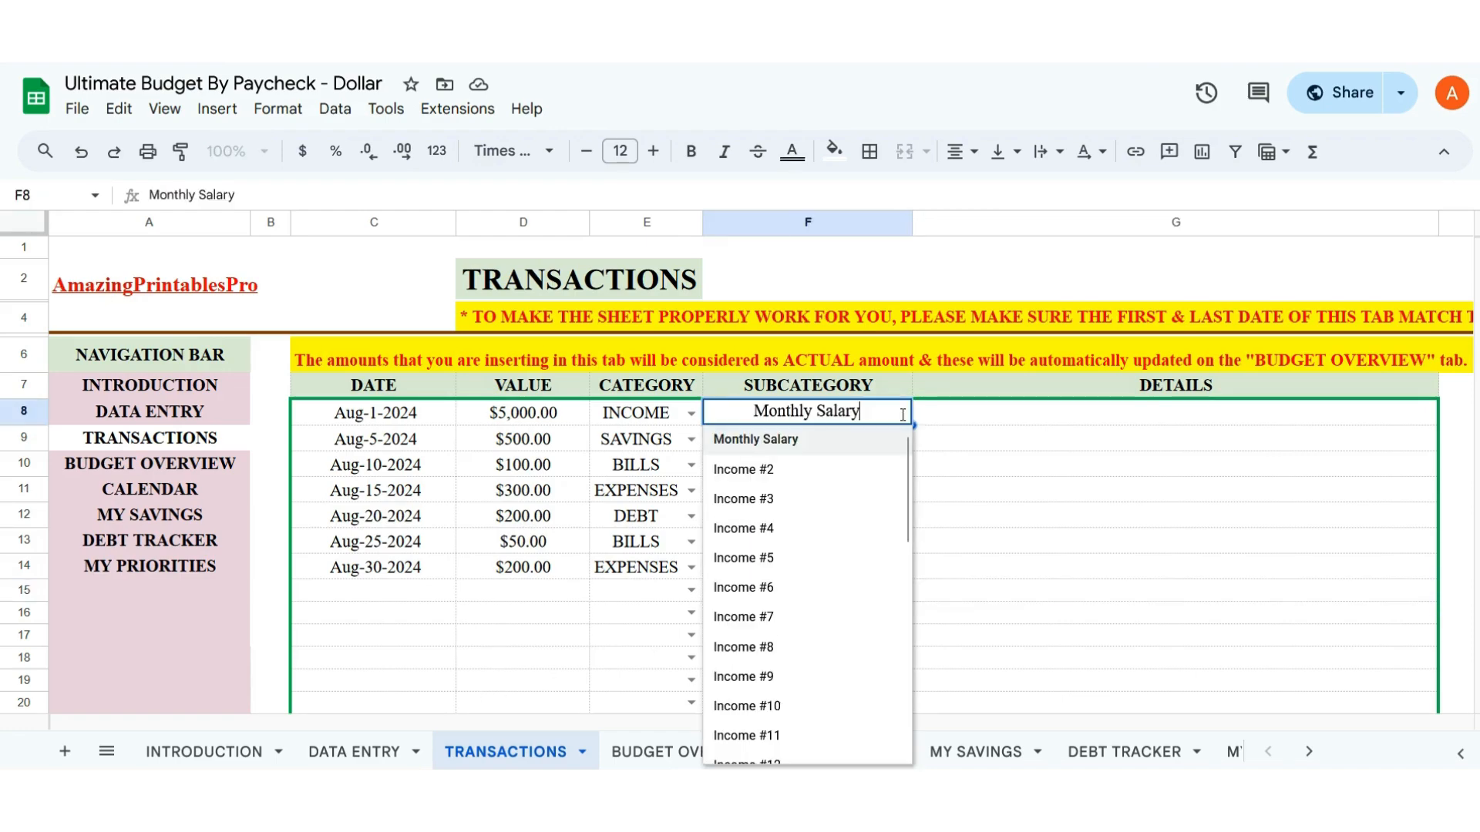
{"action": "left_click", "coordinate": [690, 414]}
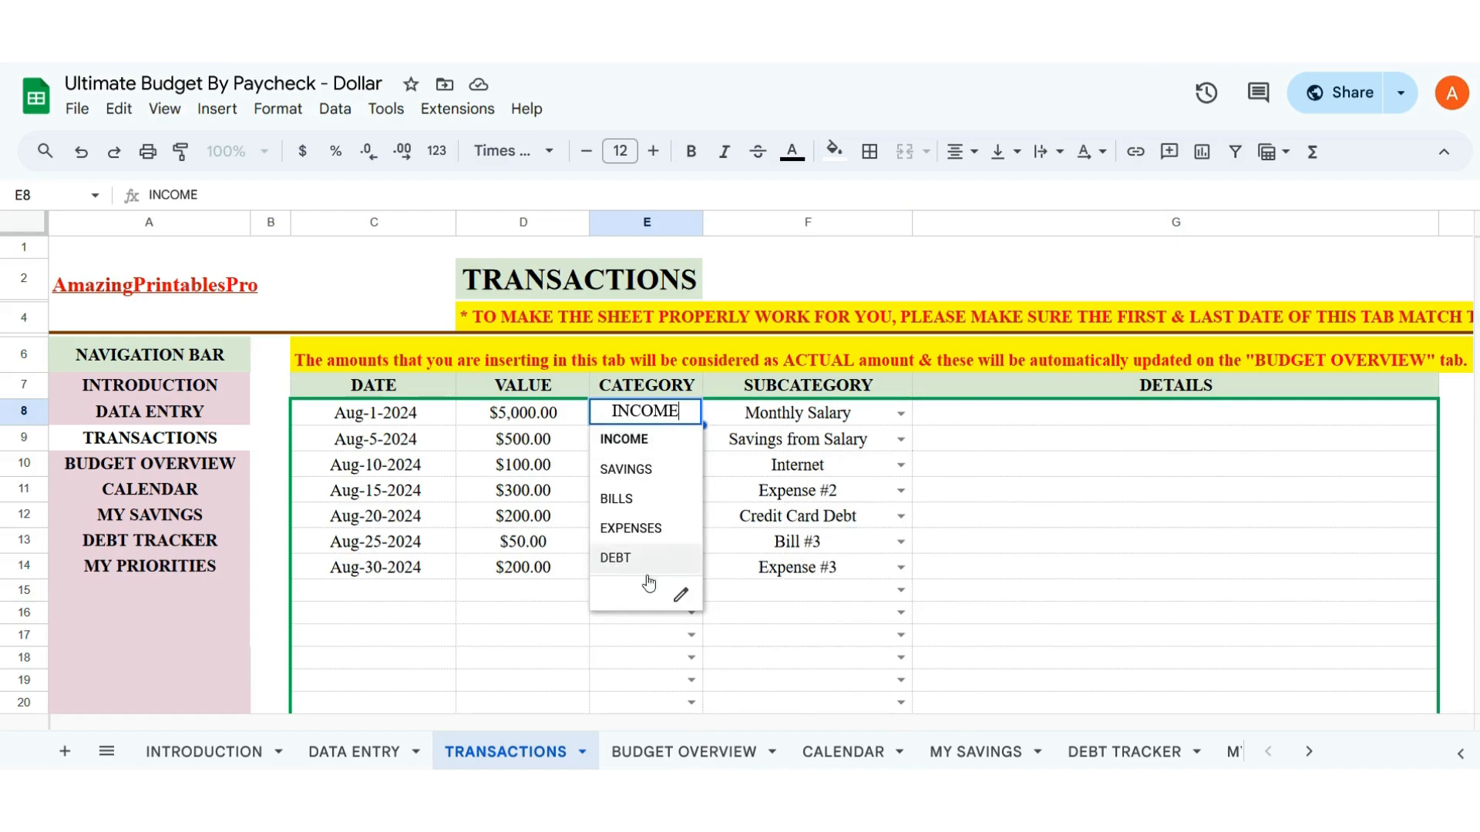
{"action": "left_click", "coordinate": [900, 414]}
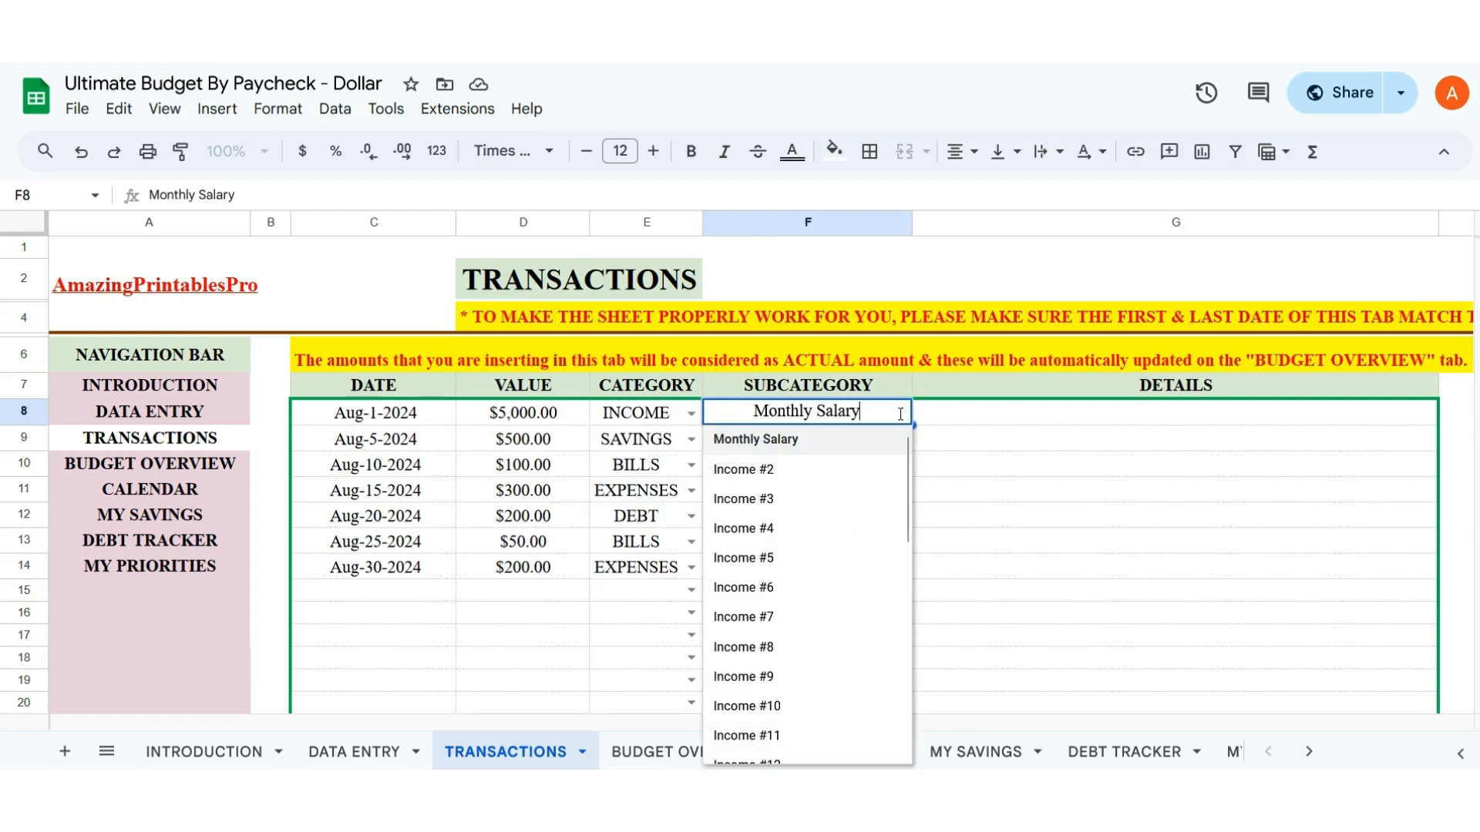
{"action": "left_click", "coordinate": [597, 641]}
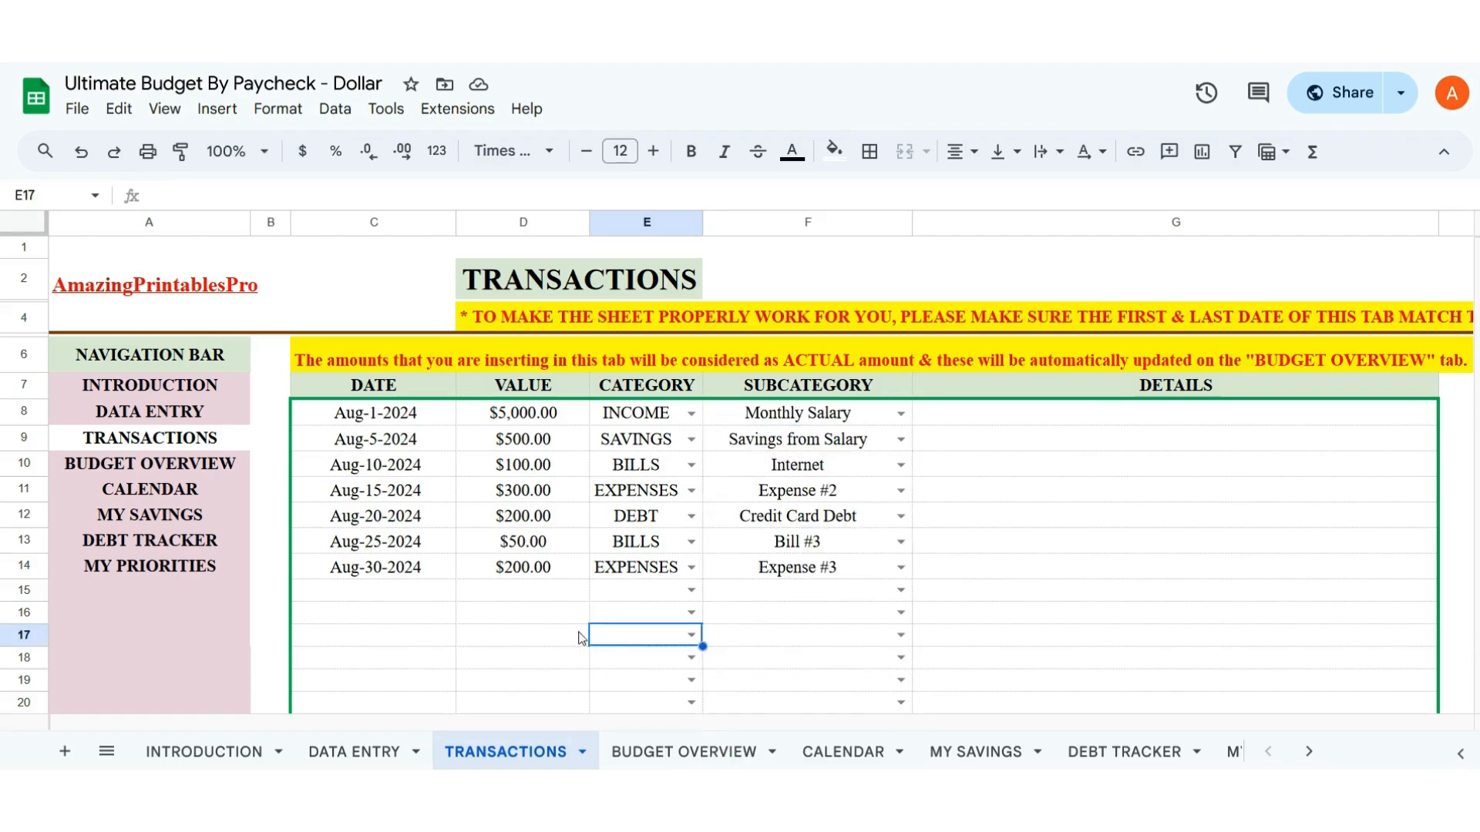
- Review the Income, Savings, Bills, Expenses and Debt lists in the Data Entry sheet down to their last entries
{"action": "left_click", "coordinate": [339, 753]}
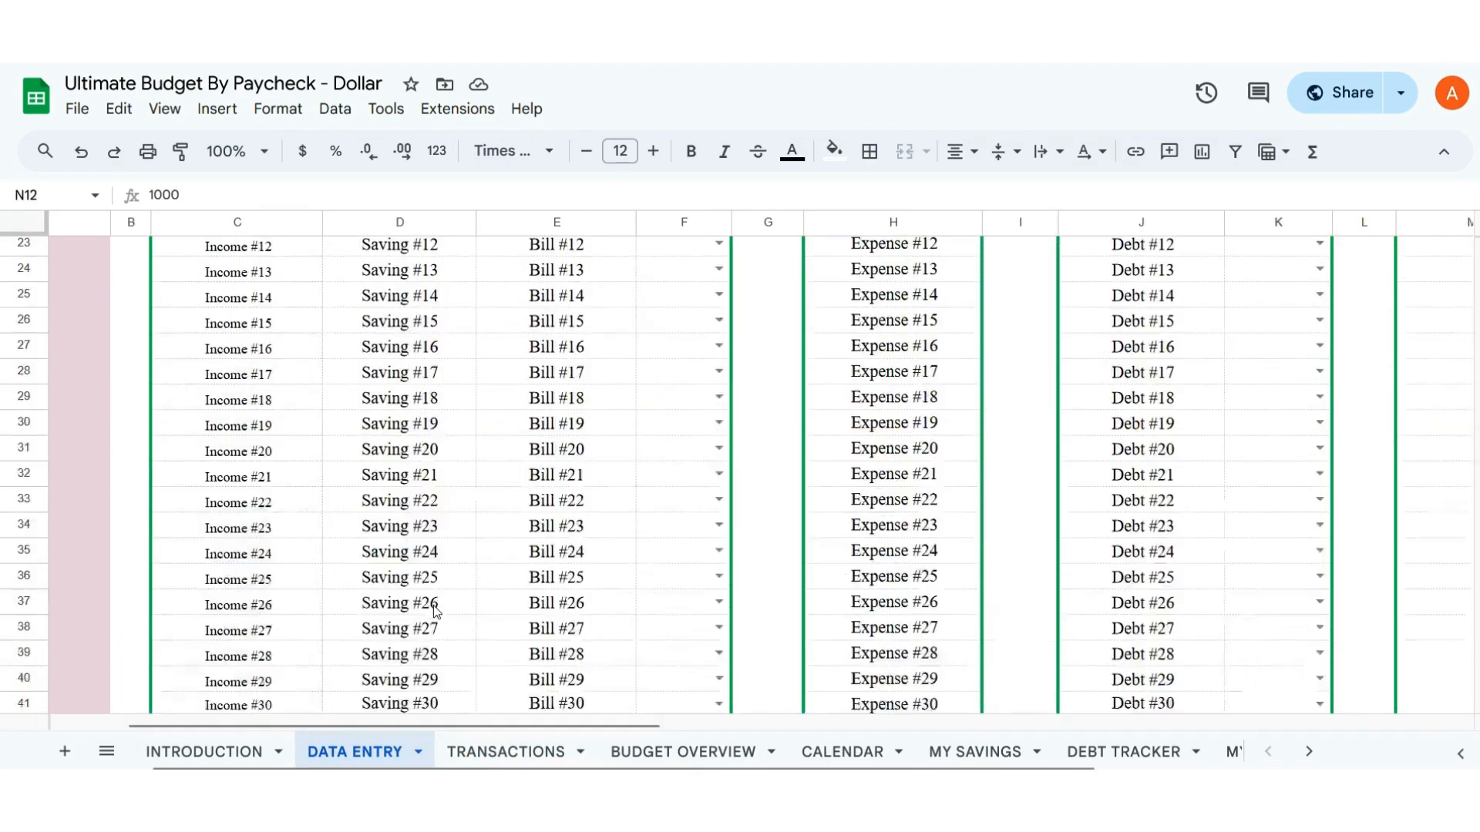
{"action": "scroll", "coordinate": [432, 616], "scroll_direction": "up", "scroll_amount": 12}
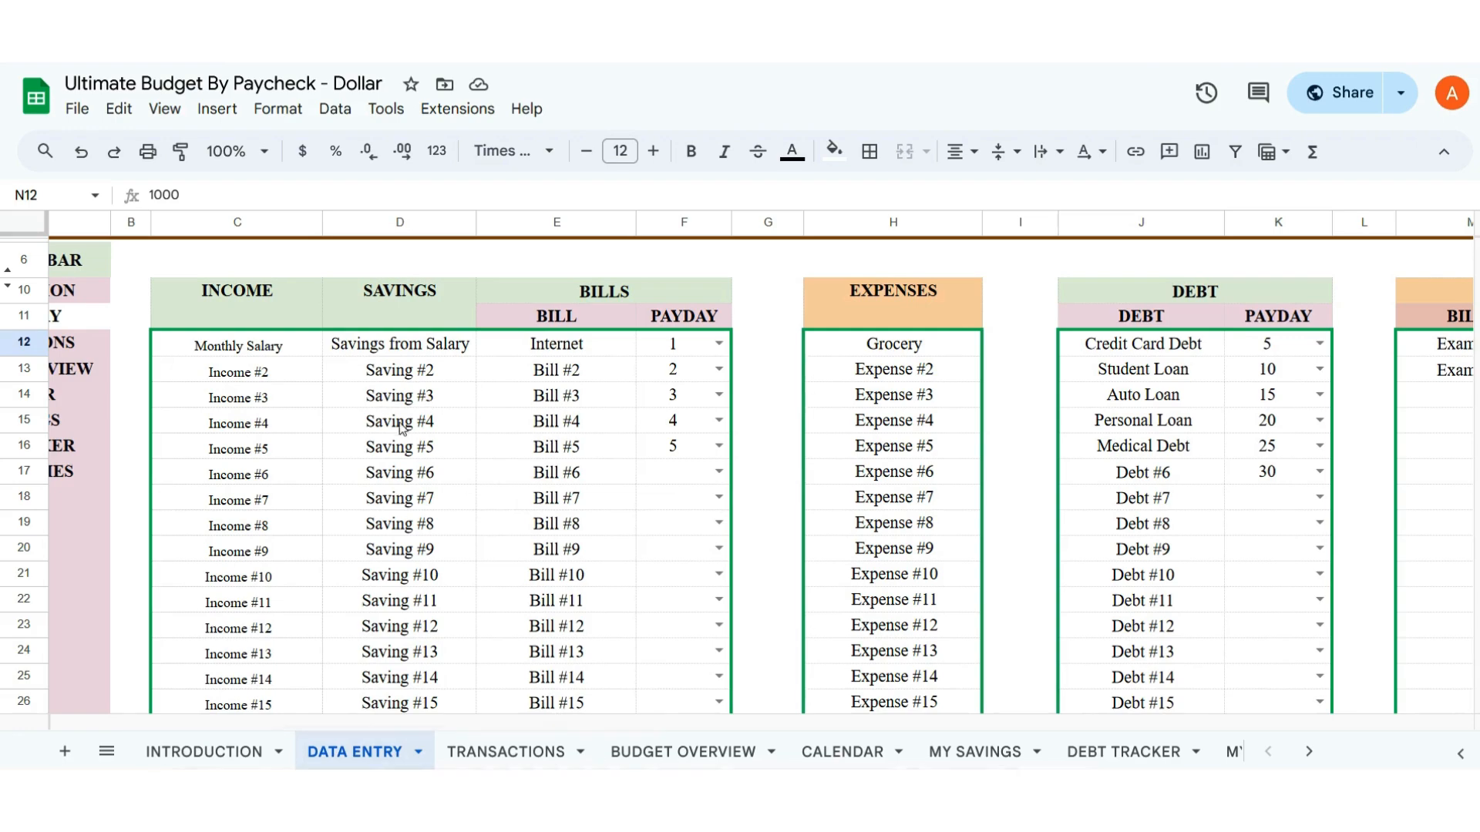
{"action": "scroll", "coordinate": [409, 463], "scroll_direction": "down", "scroll_amount": 5}
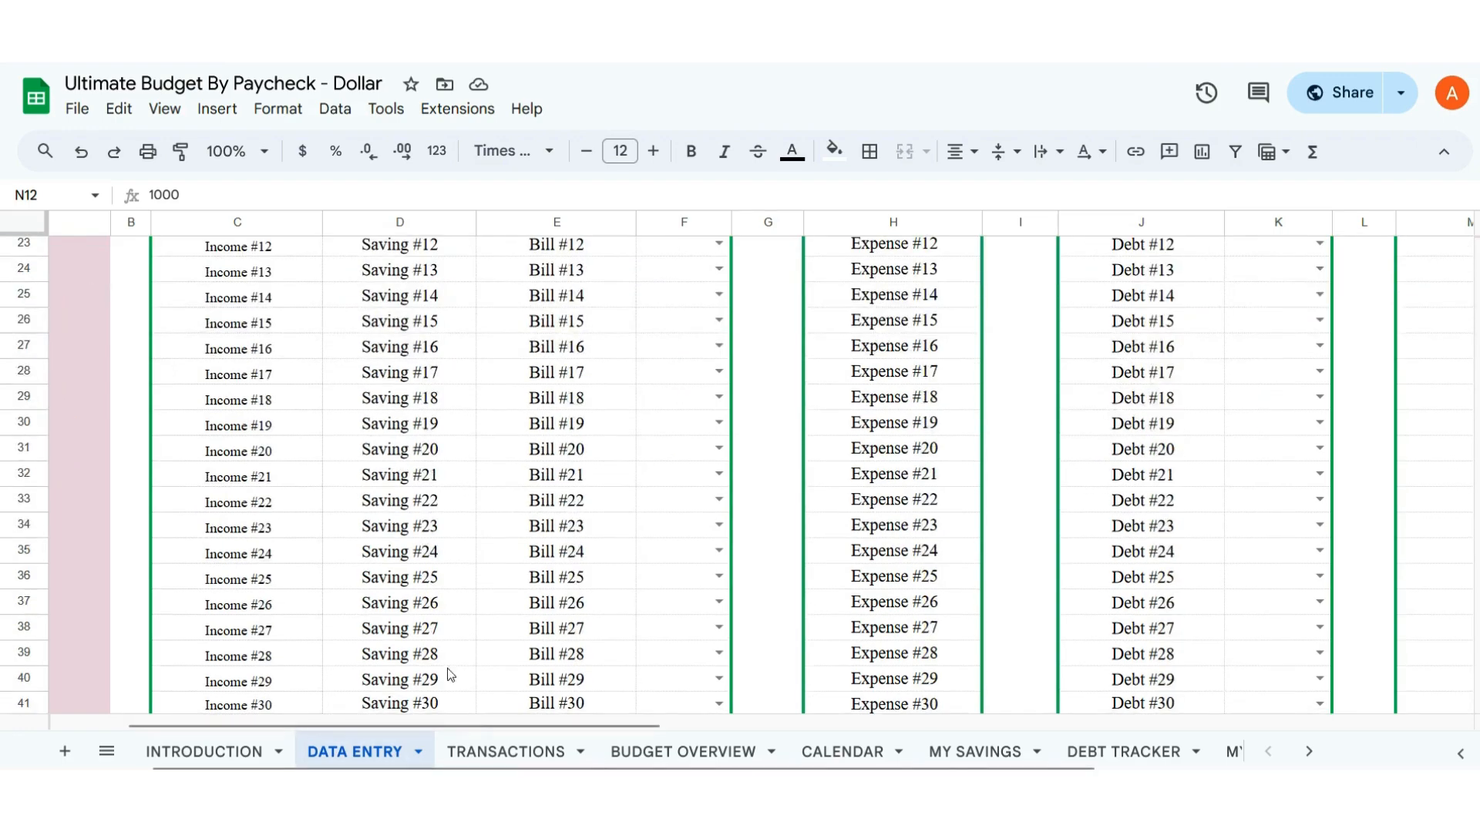
- Examine the category and subcategory choices of the first transaction on the TRANSACTIONS sheet, keeping INCOME as its category
{"action": "left_click", "coordinate": [505, 753]}
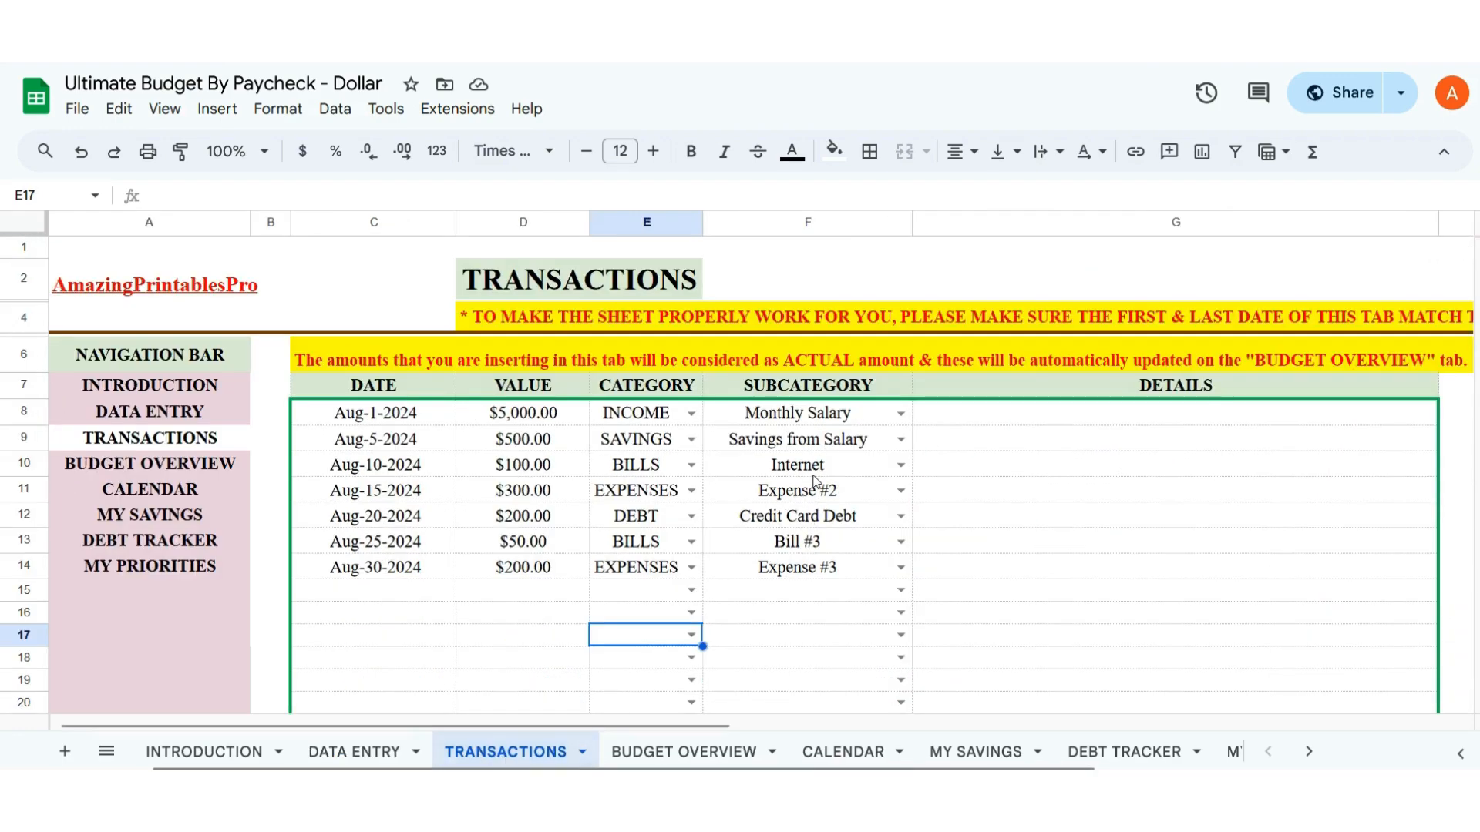
{"action": "left_click", "coordinate": [332, 753]}
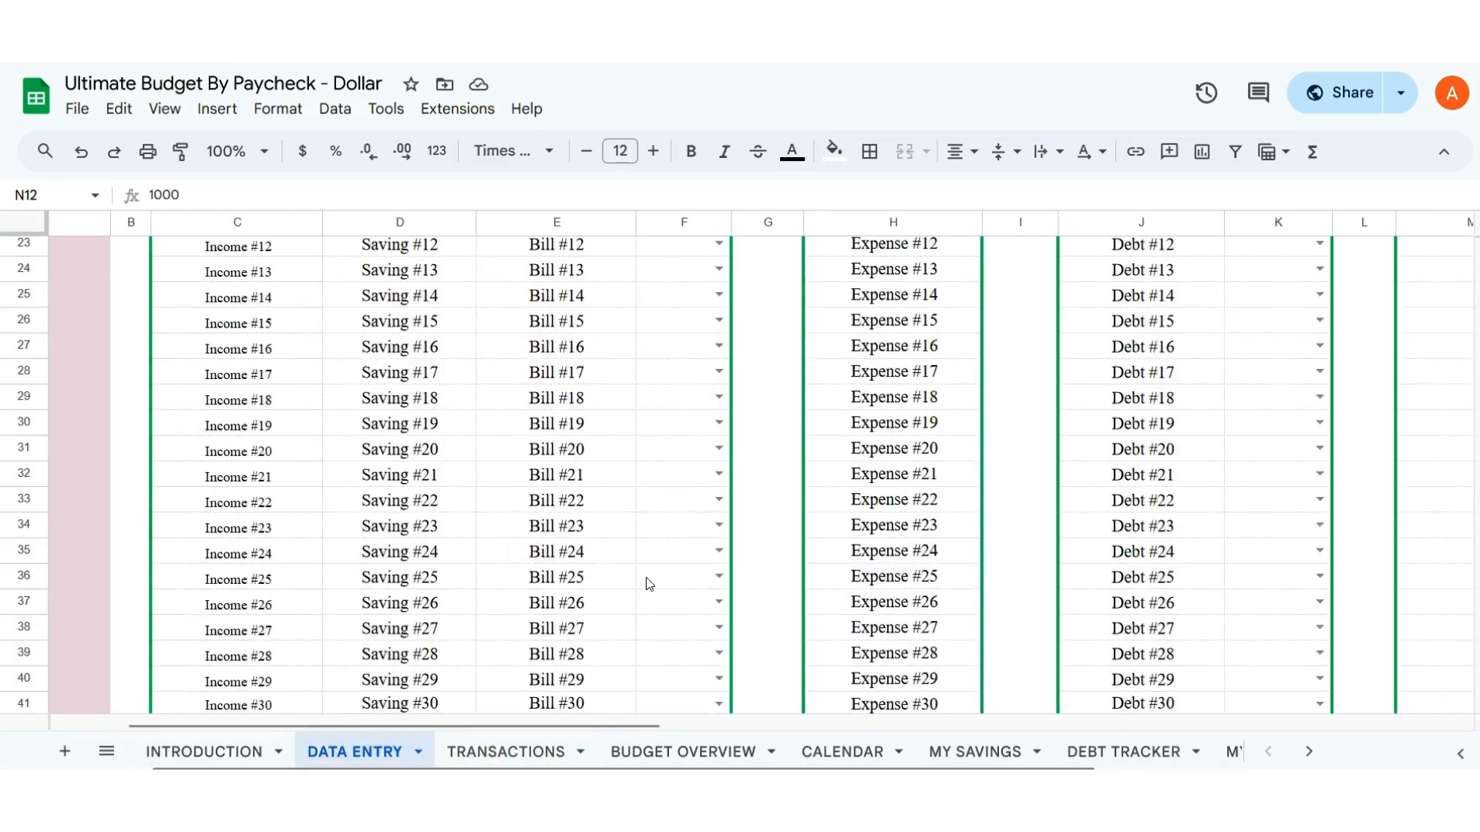
{"action": "left_click", "coordinate": [506, 752]}
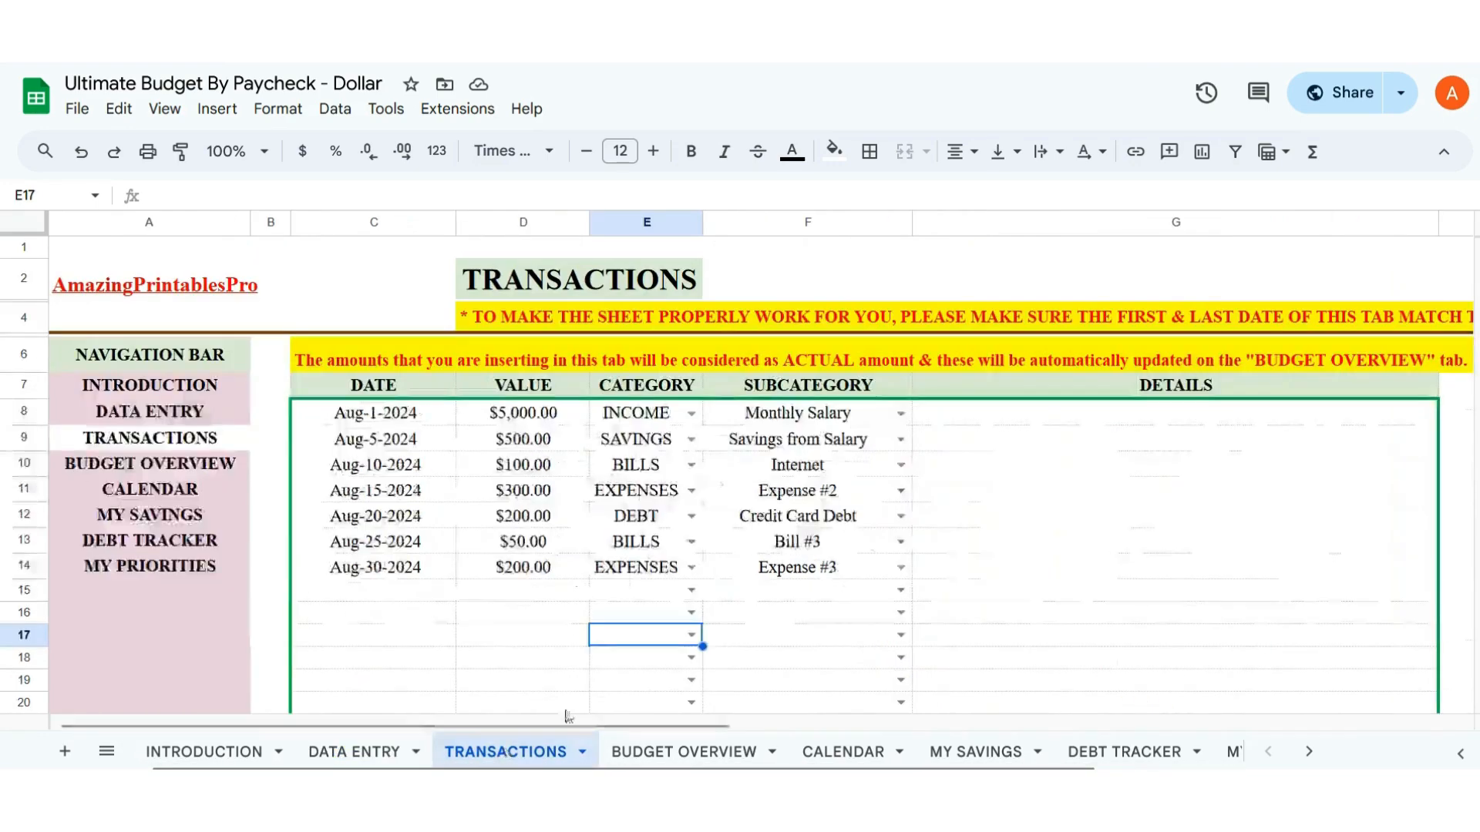
{"action": "left_click", "coordinate": [692, 413]}
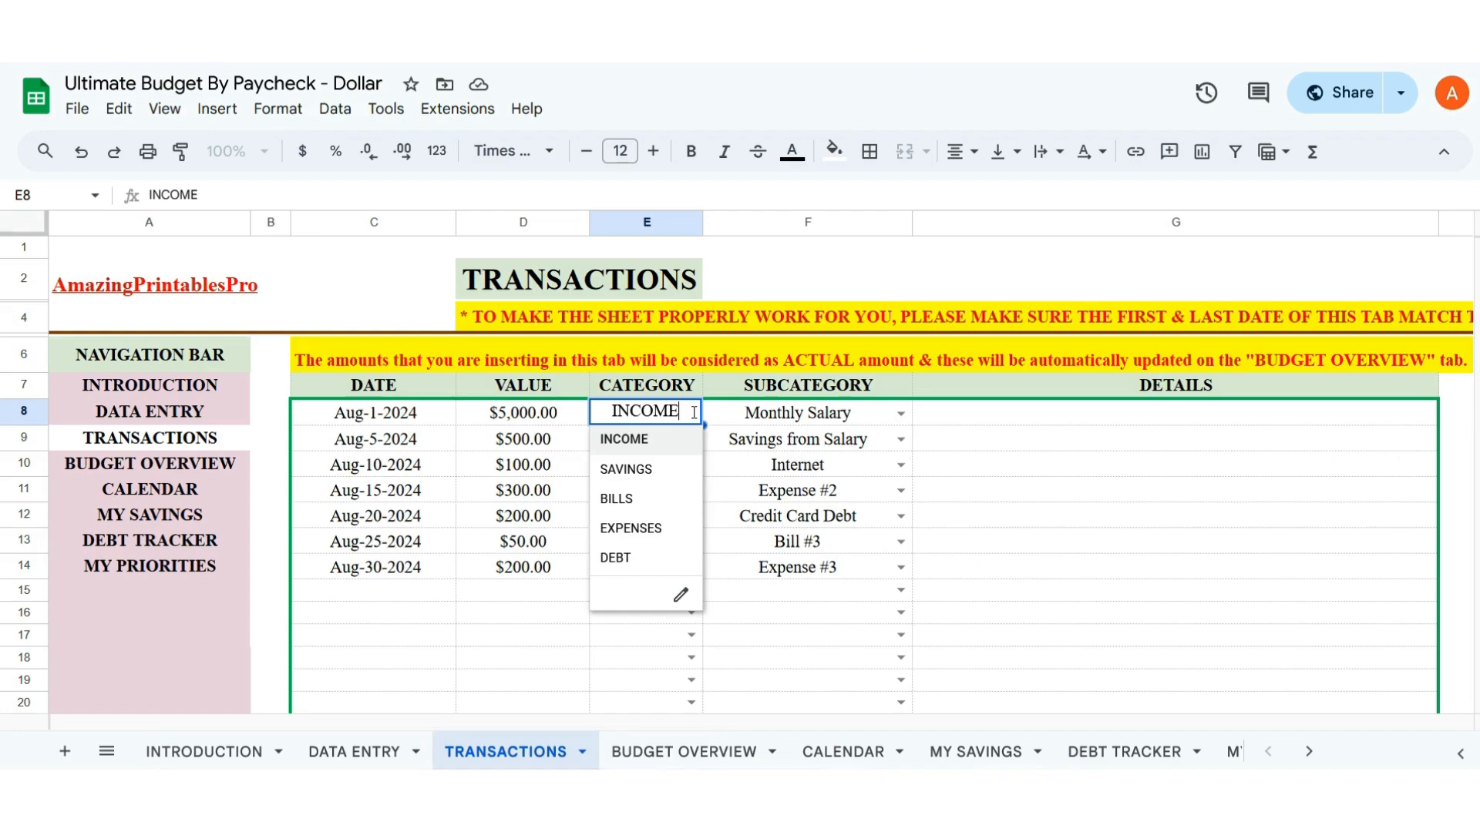
{"action": "left_click", "coordinate": [796, 657]}
{"action": "left_click", "coordinate": [692, 413]}
{"action": "left_click", "coordinate": [650, 445]}
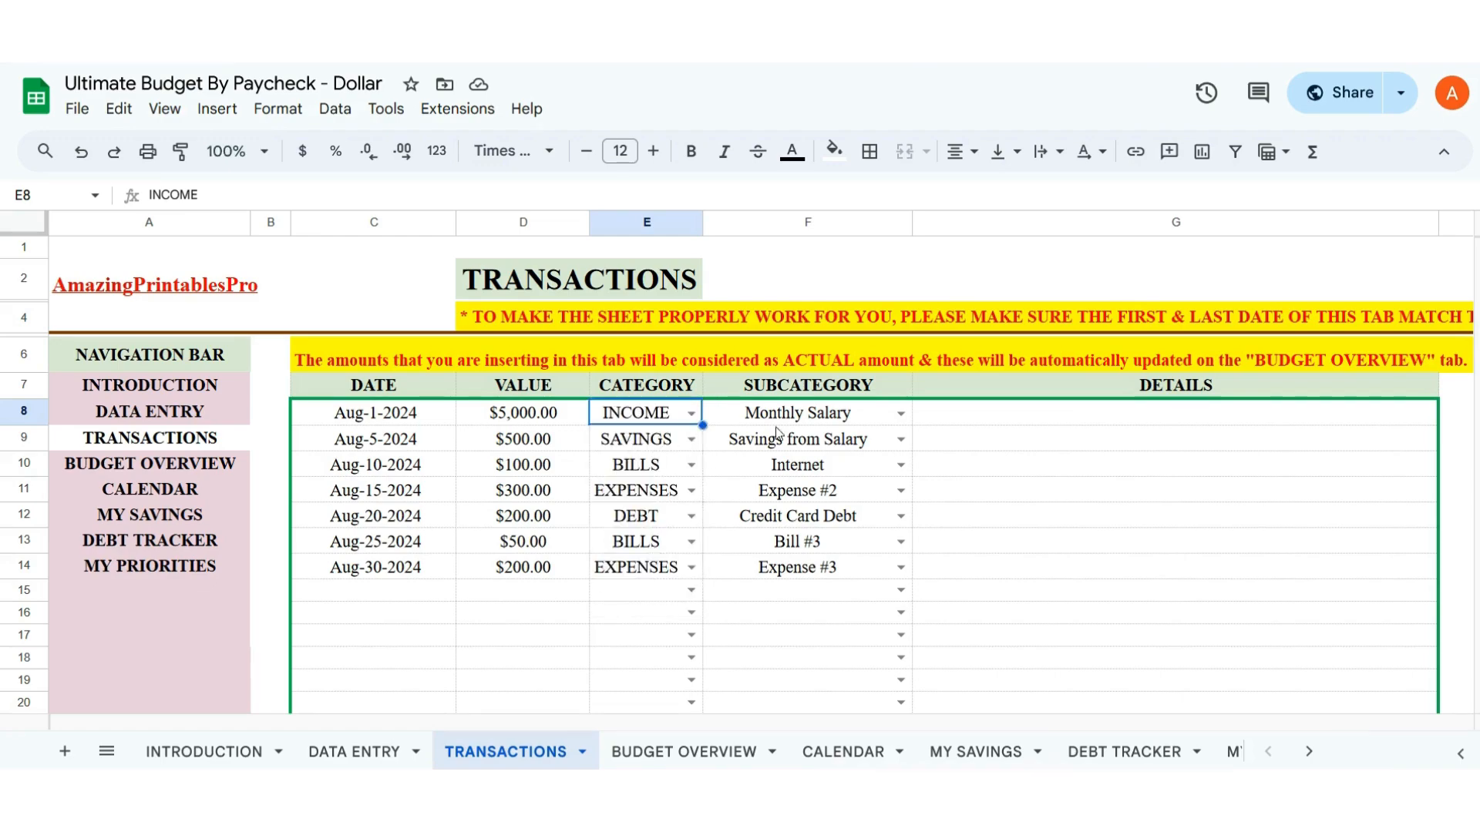
{"action": "left_click", "coordinate": [900, 416]}
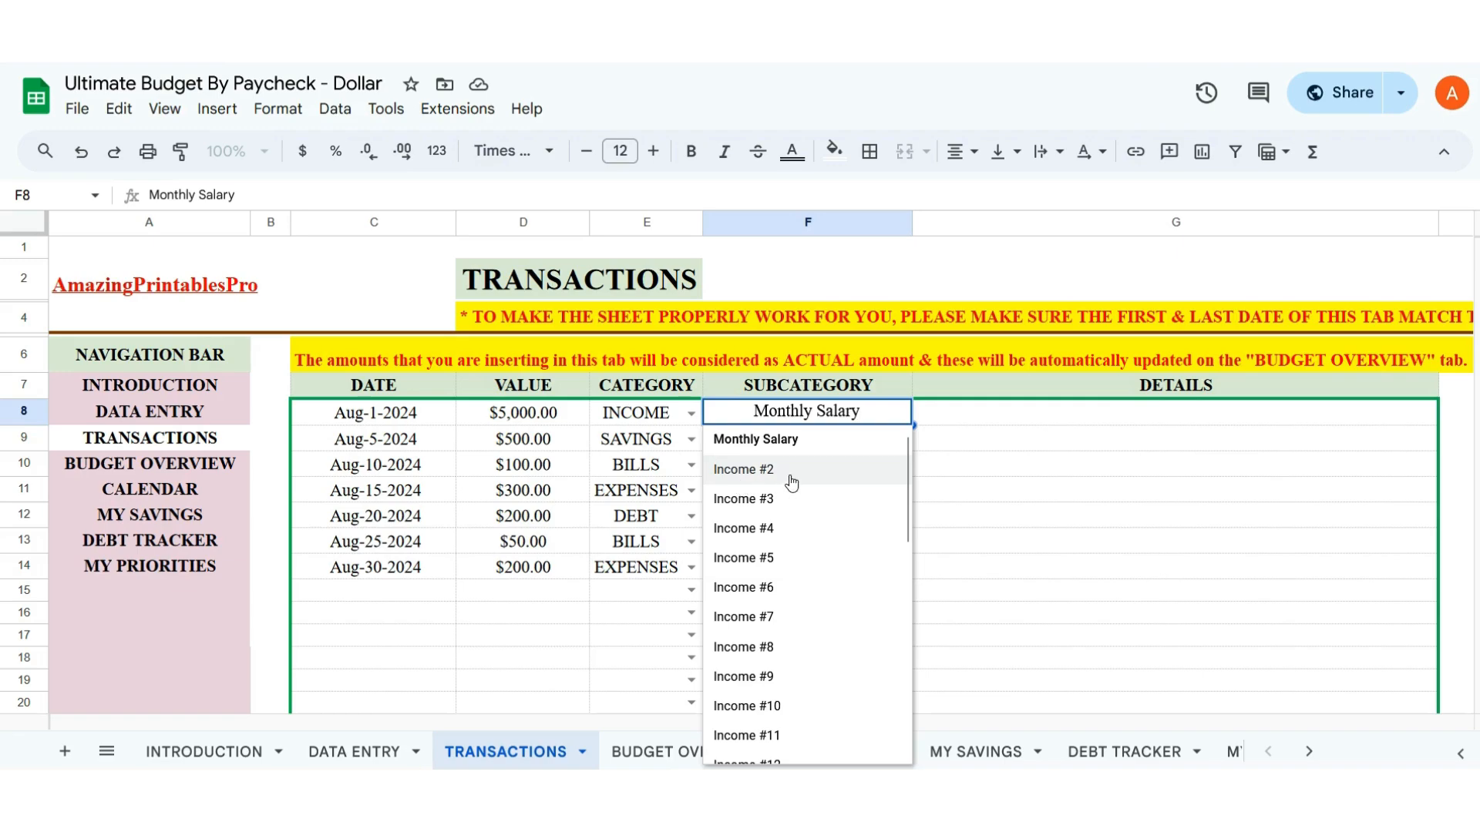
- Rename the second income item on the DATA ENTRY sheet as Income #2222
{"action": "left_click", "coordinate": [374, 752]}
{"action": "scroll", "coordinate": [491, 557], "scroll_direction": "up", "scroll_amount": 6}
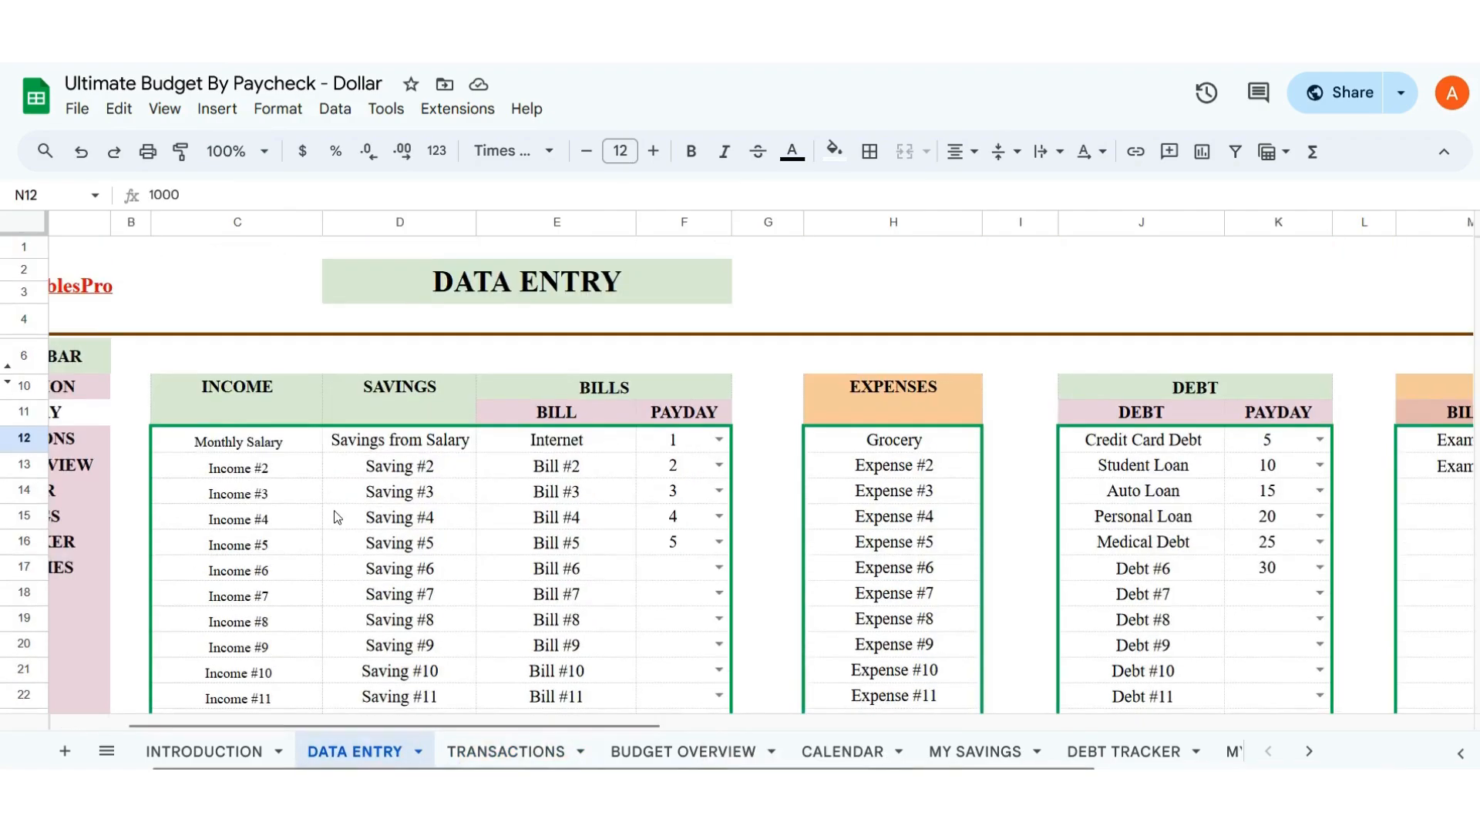
{"action": "double_click", "coordinate": [294, 468]}
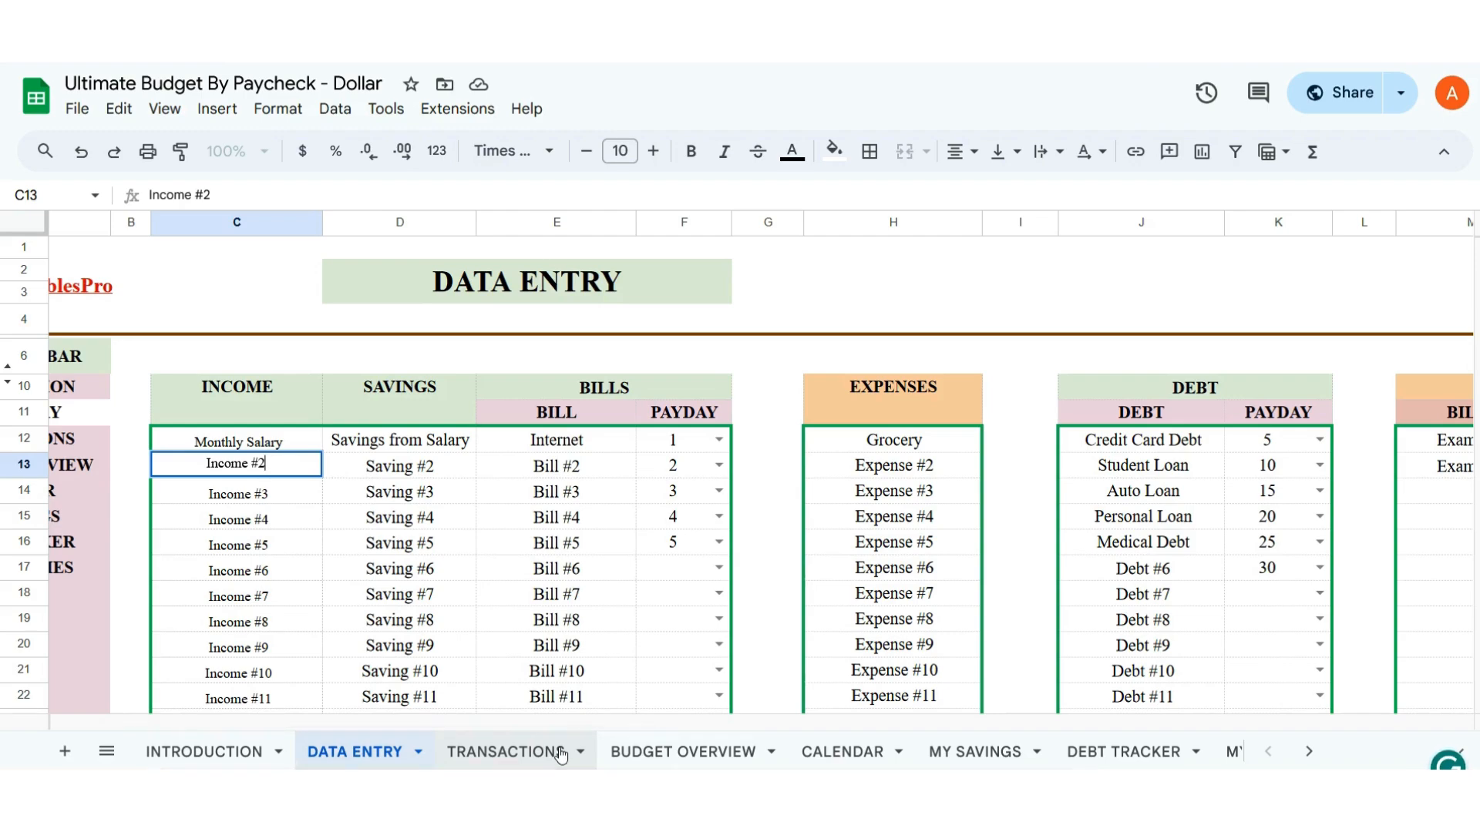
{"action": "type", "text": "222"}
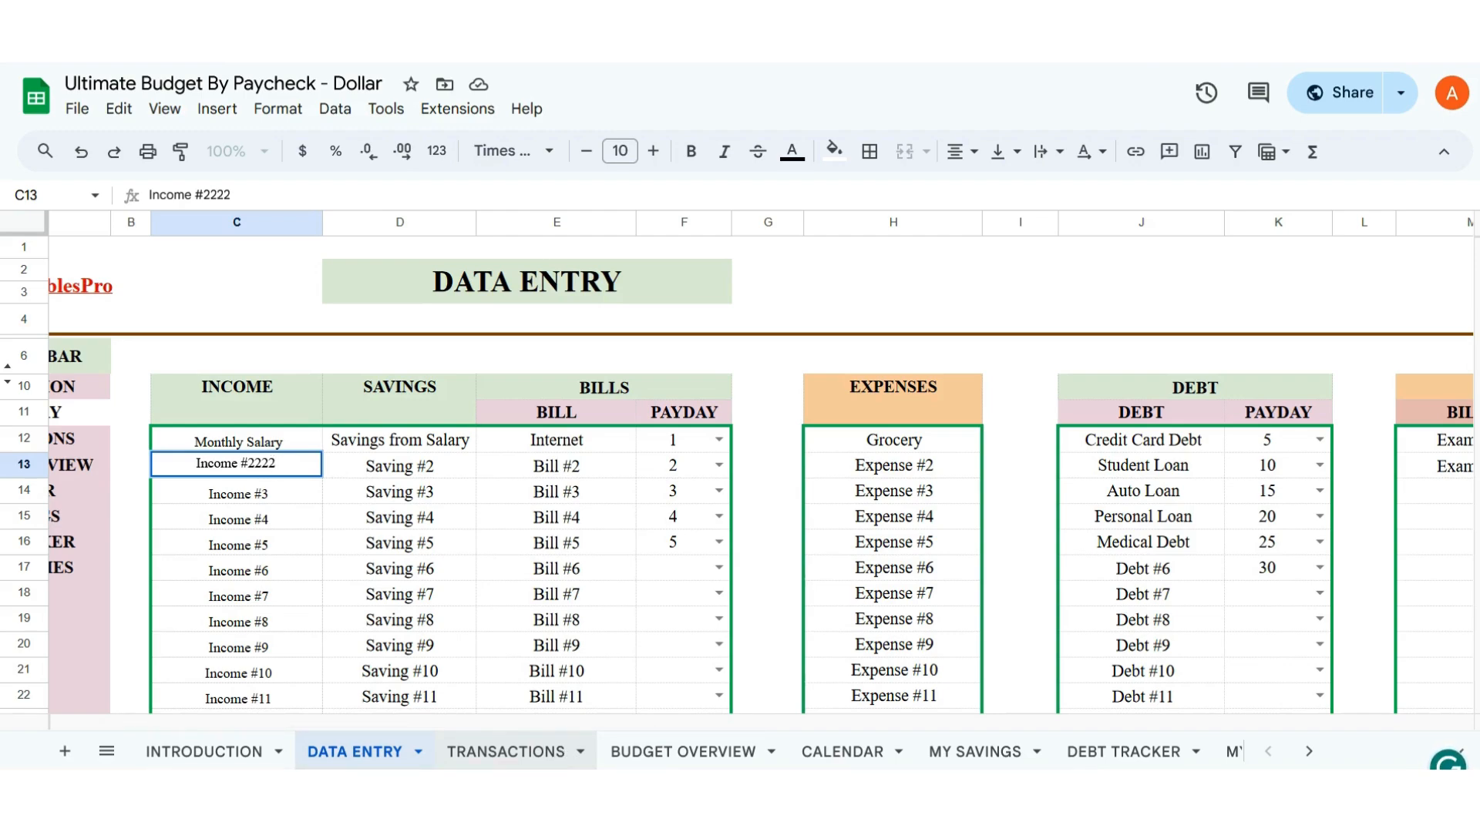
- Check the first transaction's subcategory choices on the TRANSACTIONS sheet for the renamed income item
{"action": "left_click", "coordinate": [497, 749]}
{"action": "left_click", "coordinate": [952, 464]}
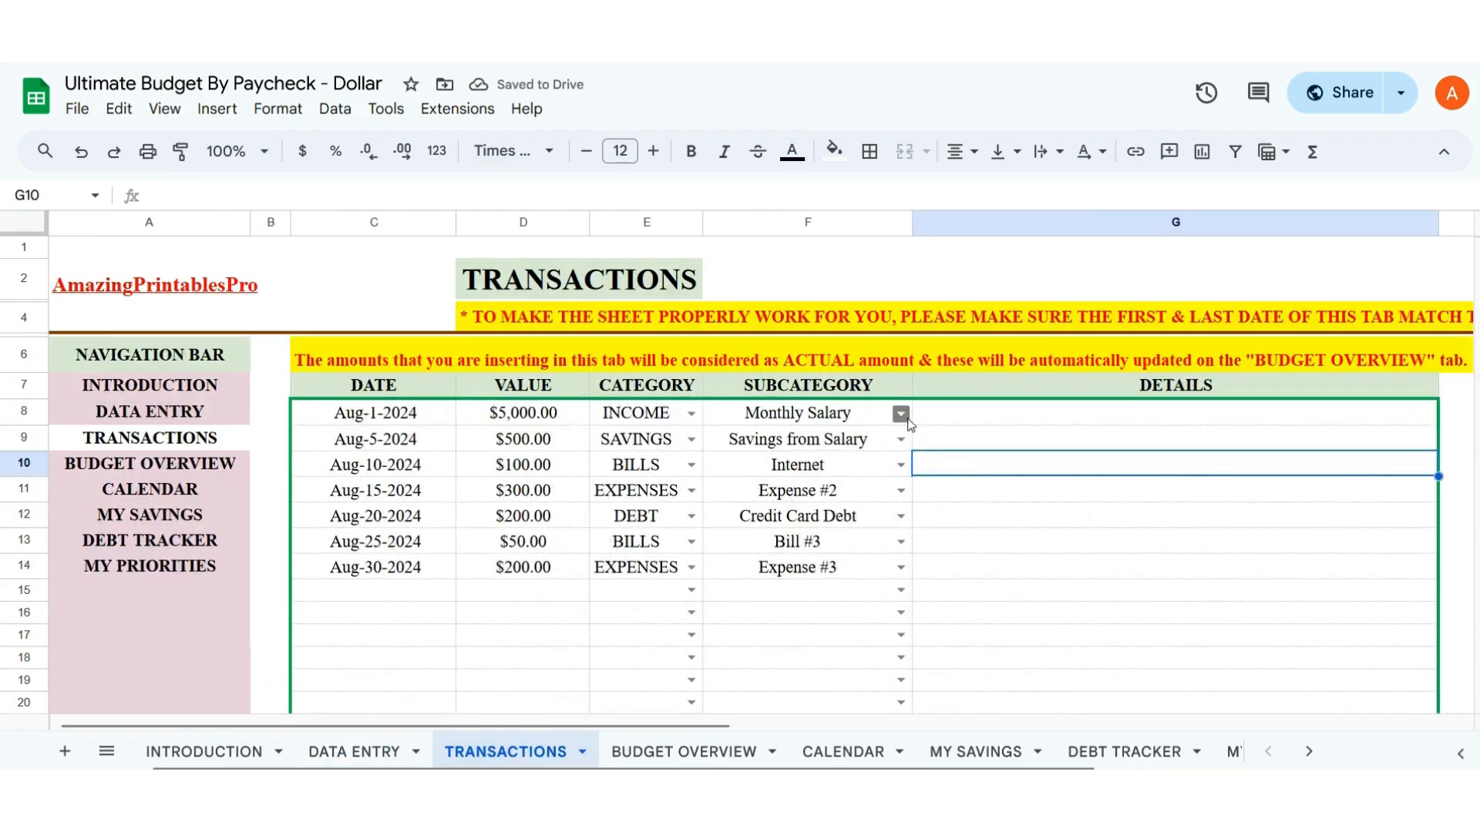
{"action": "left_click", "coordinate": [907, 420]}
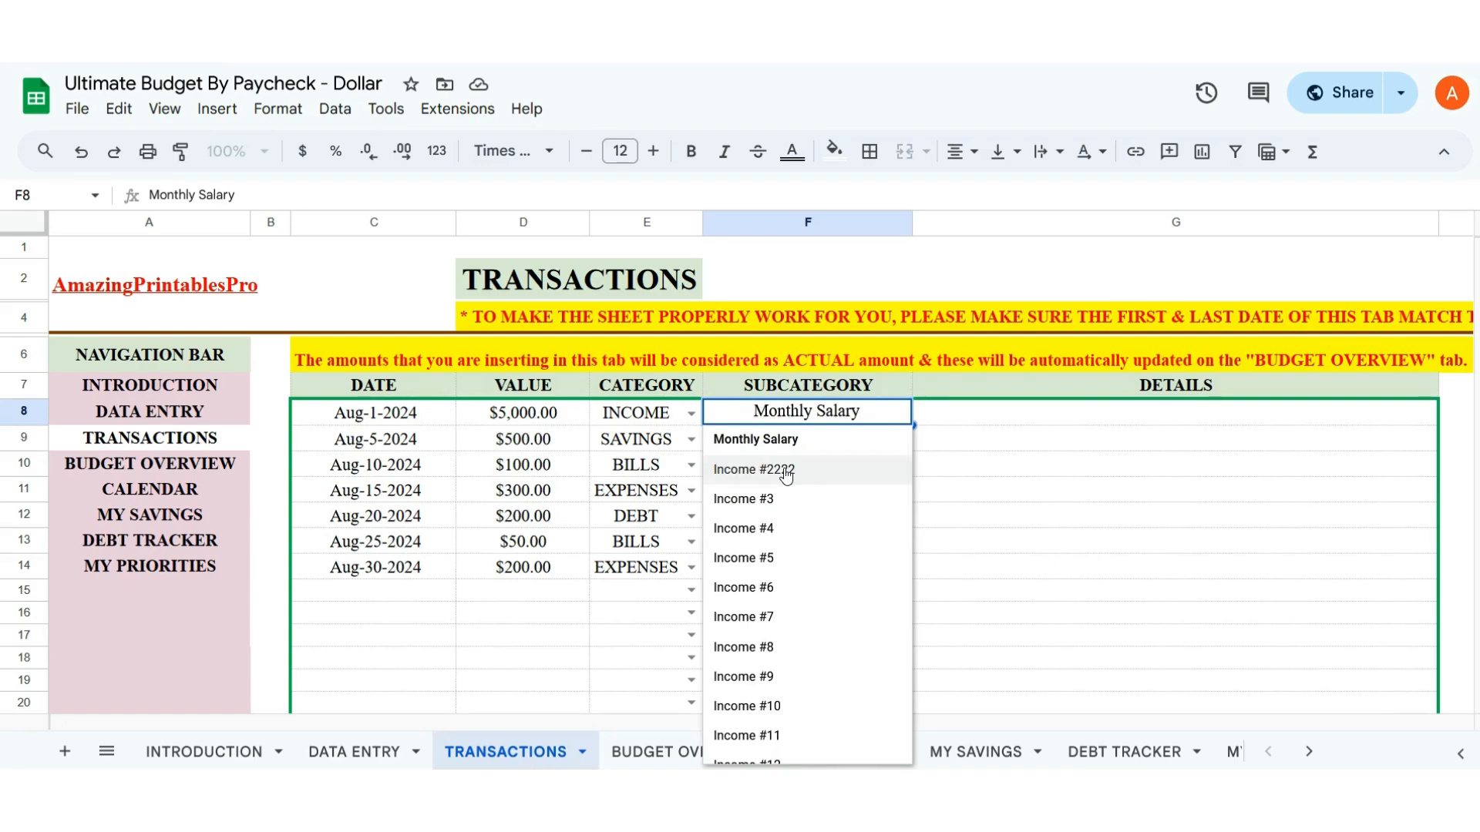
- Restore the second income item's name on the DATA ENTRY sheet to Income #2
{"action": "left_click", "coordinate": [354, 751]}
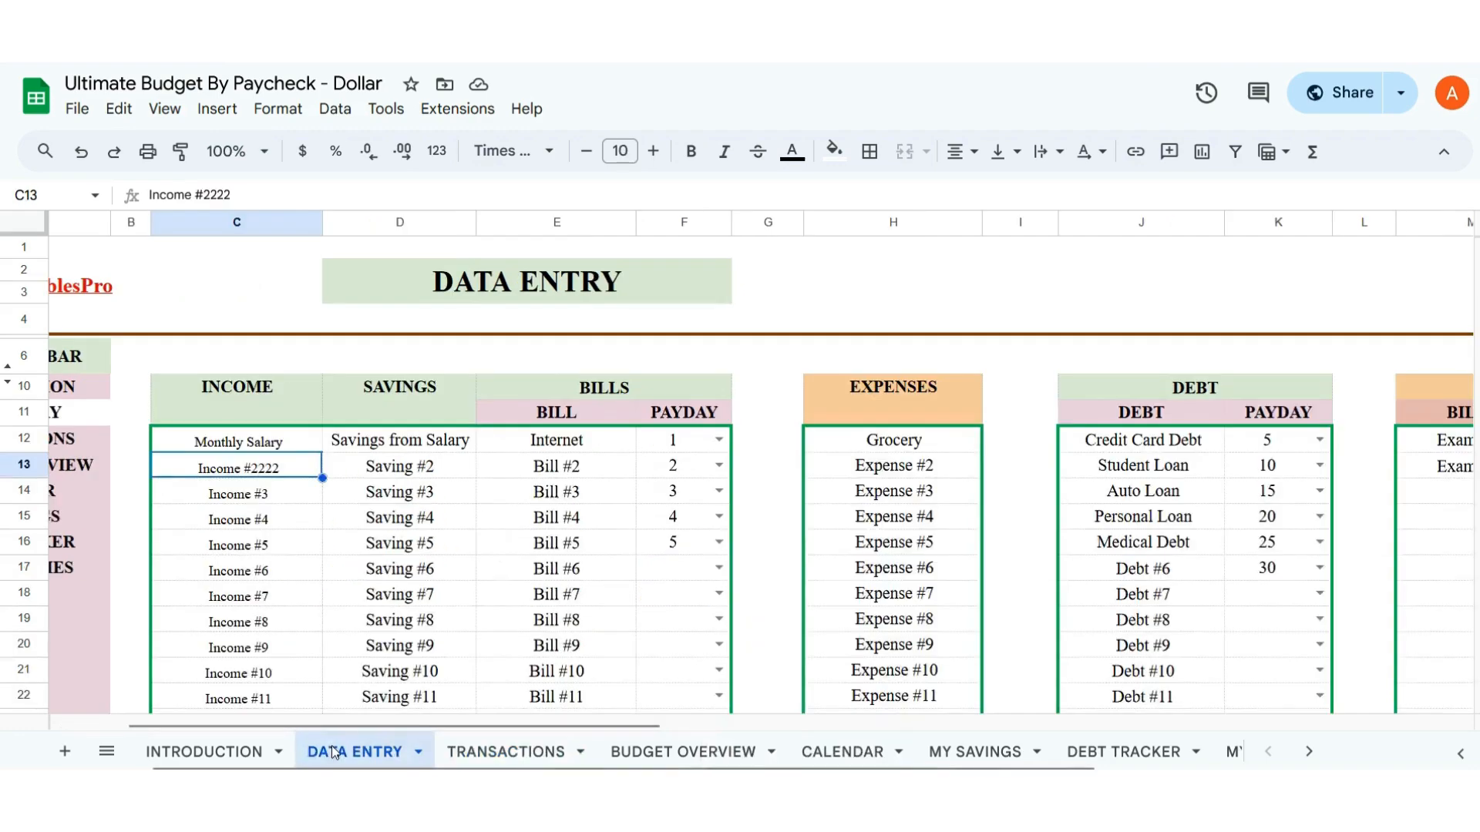
{"action": "double_click", "coordinate": [291, 469]}
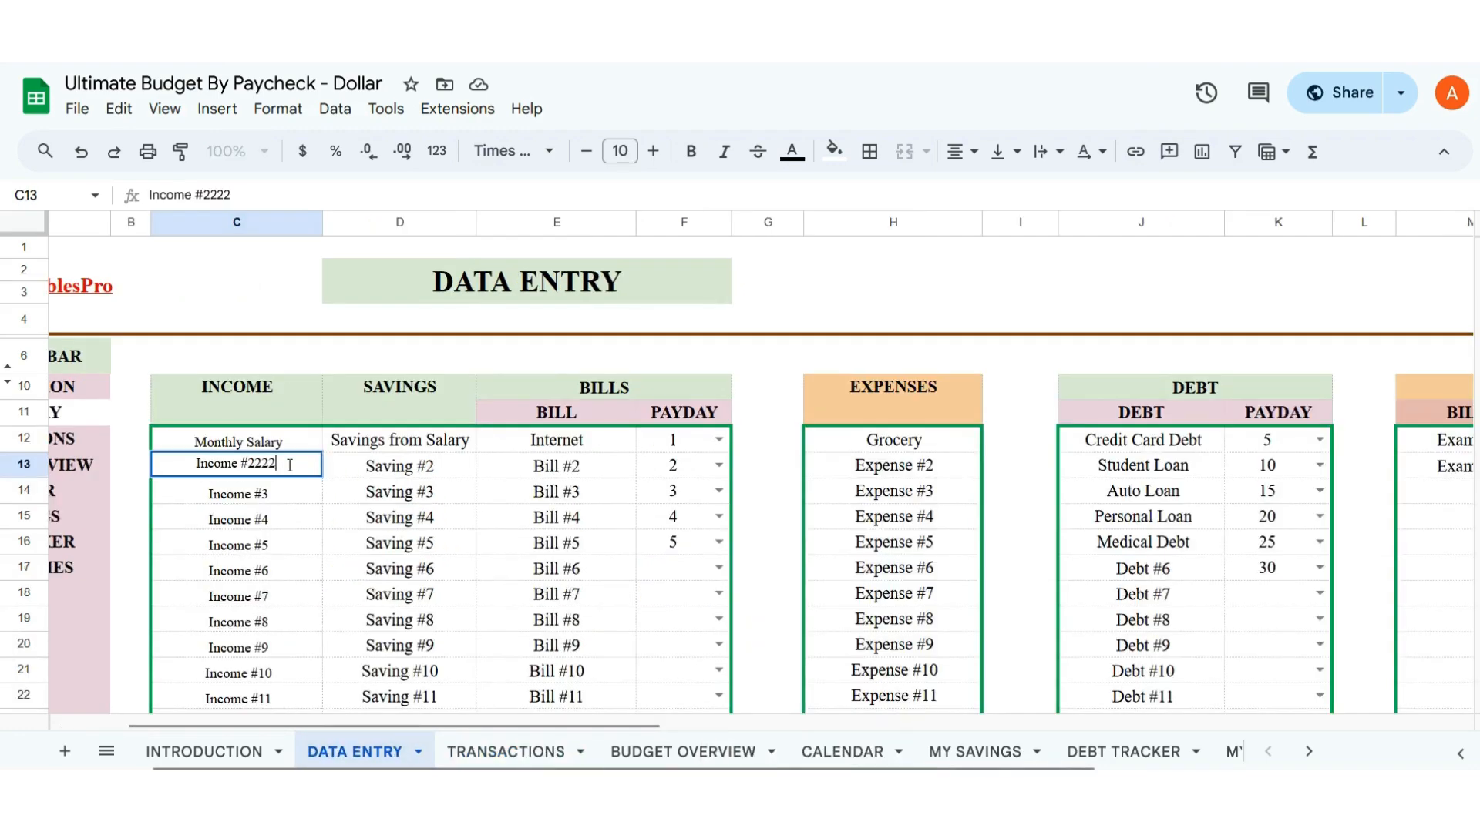
{"action": "key", "text": "BackSpace"}
{"action": "key", "text": "BackSpace"}
{"action": "key", "text": "BackSpace"}
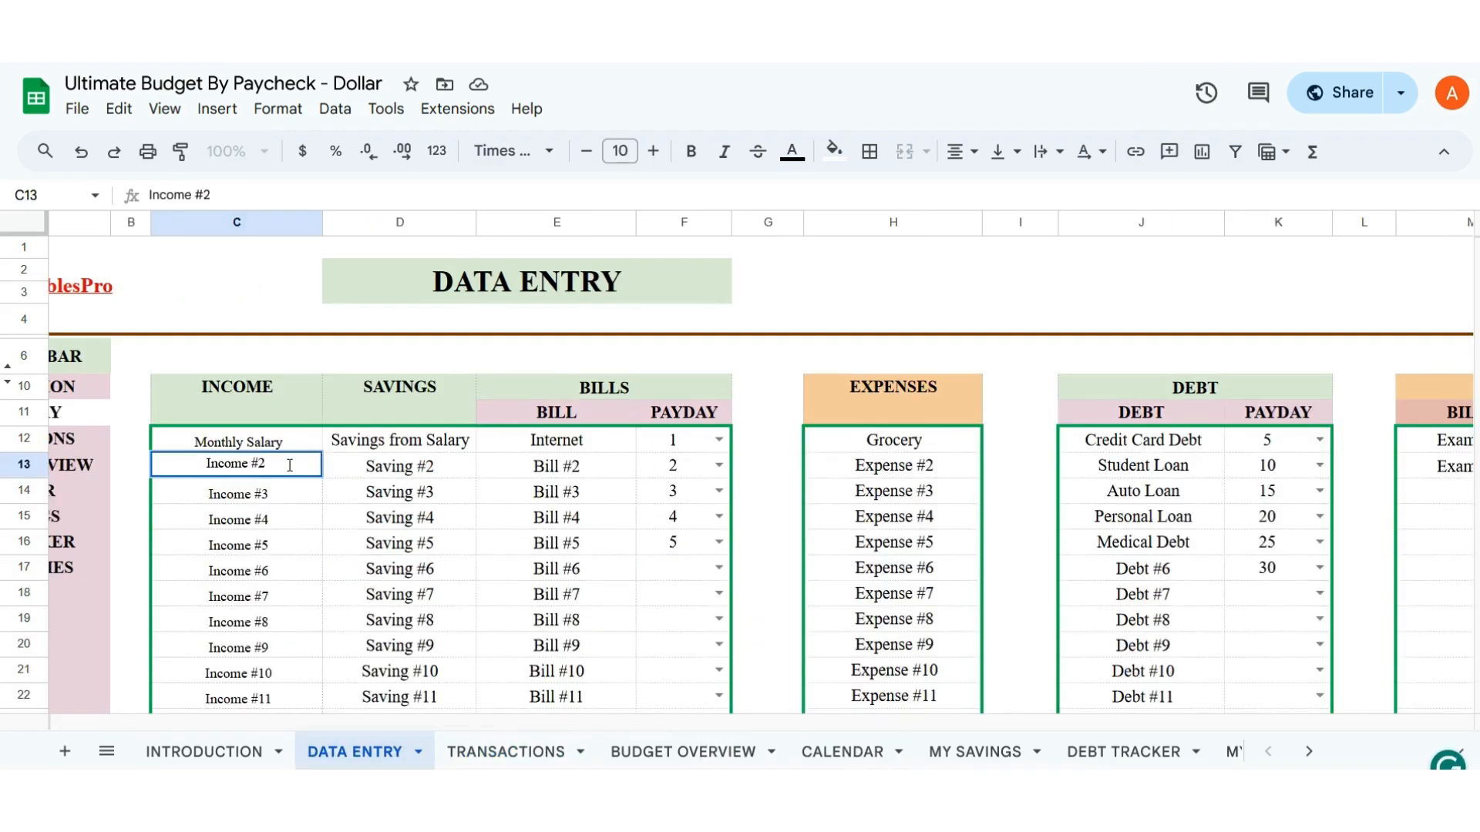
{"action": "key", "text": "Return"}
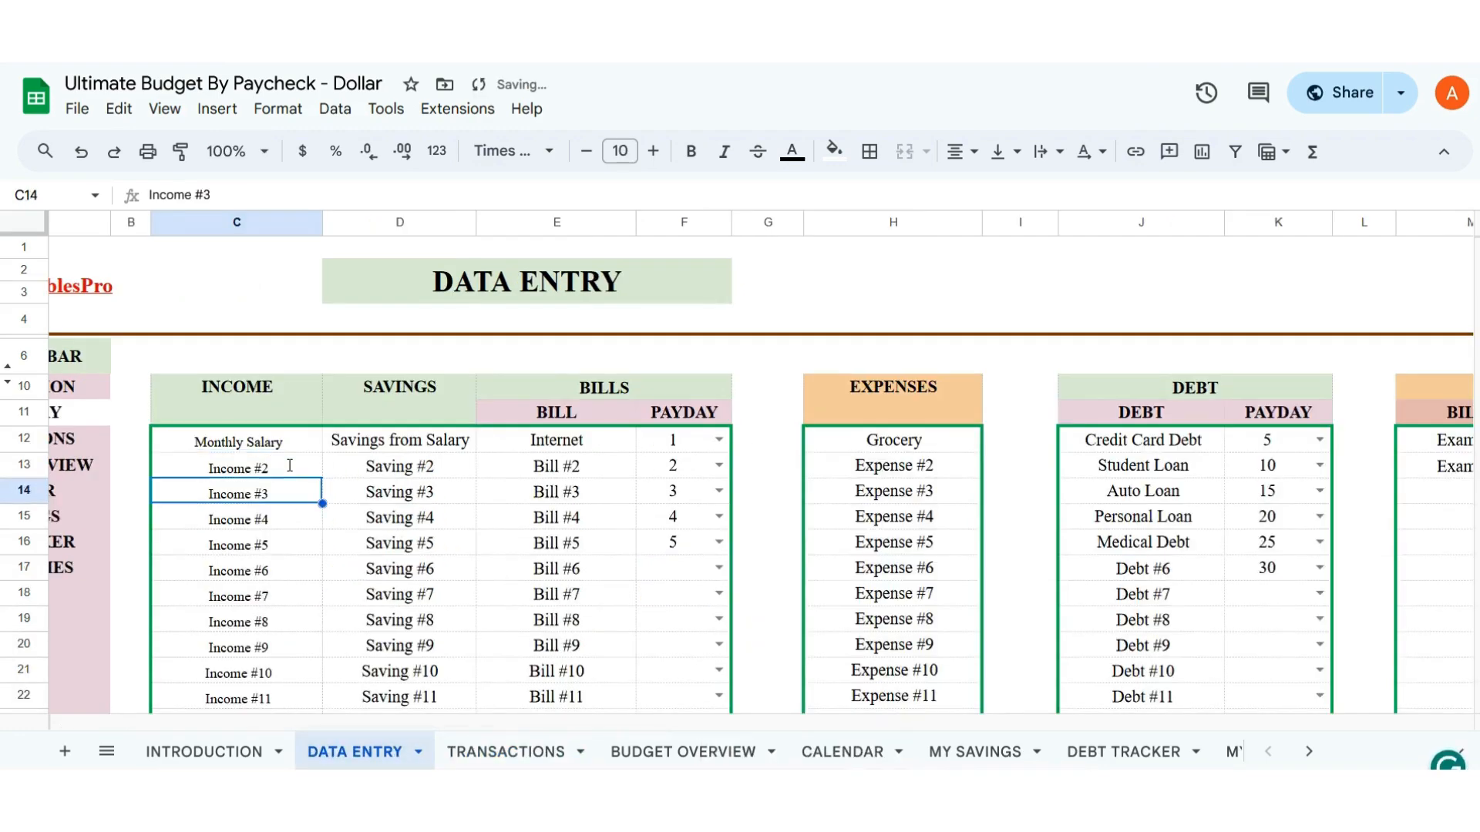
- View the date picker of the first empty row on the TRANSACTIONS sheet without choosing a date
{"action": "left_click", "coordinate": [512, 750]}
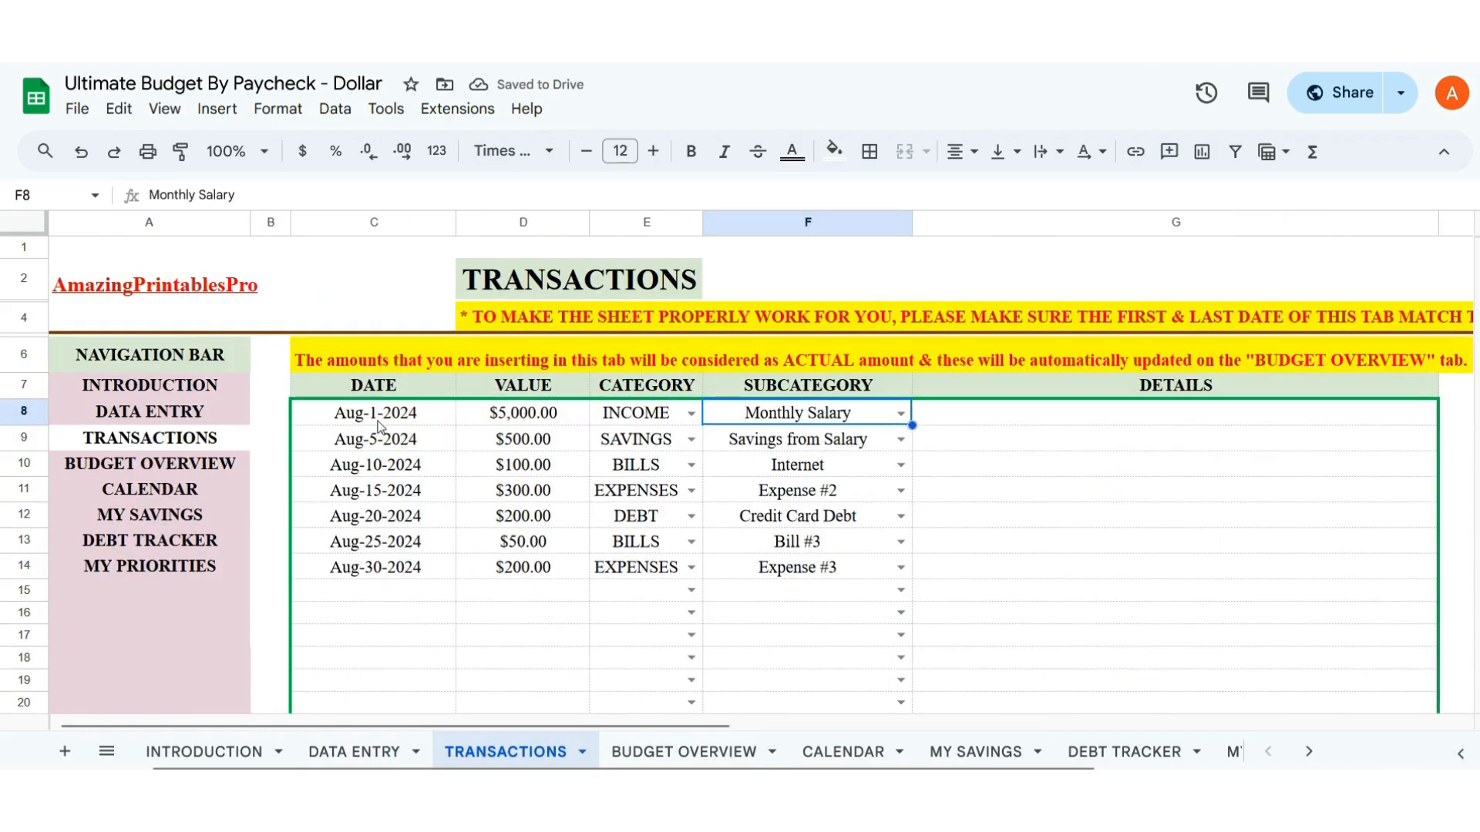
{"action": "double_click", "coordinate": [410, 593]}
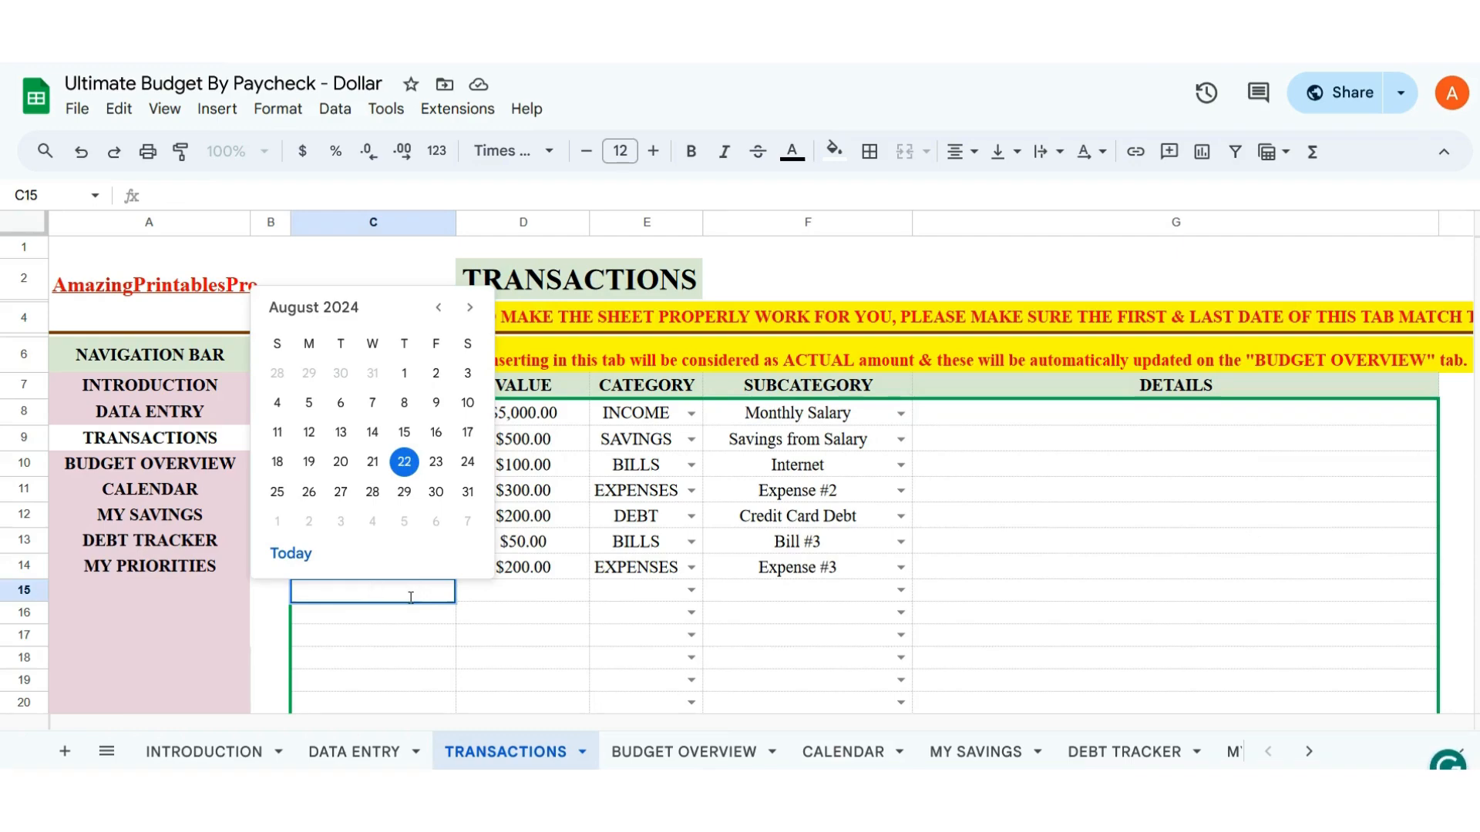
{"action": "left_click", "coordinate": [527, 637]}
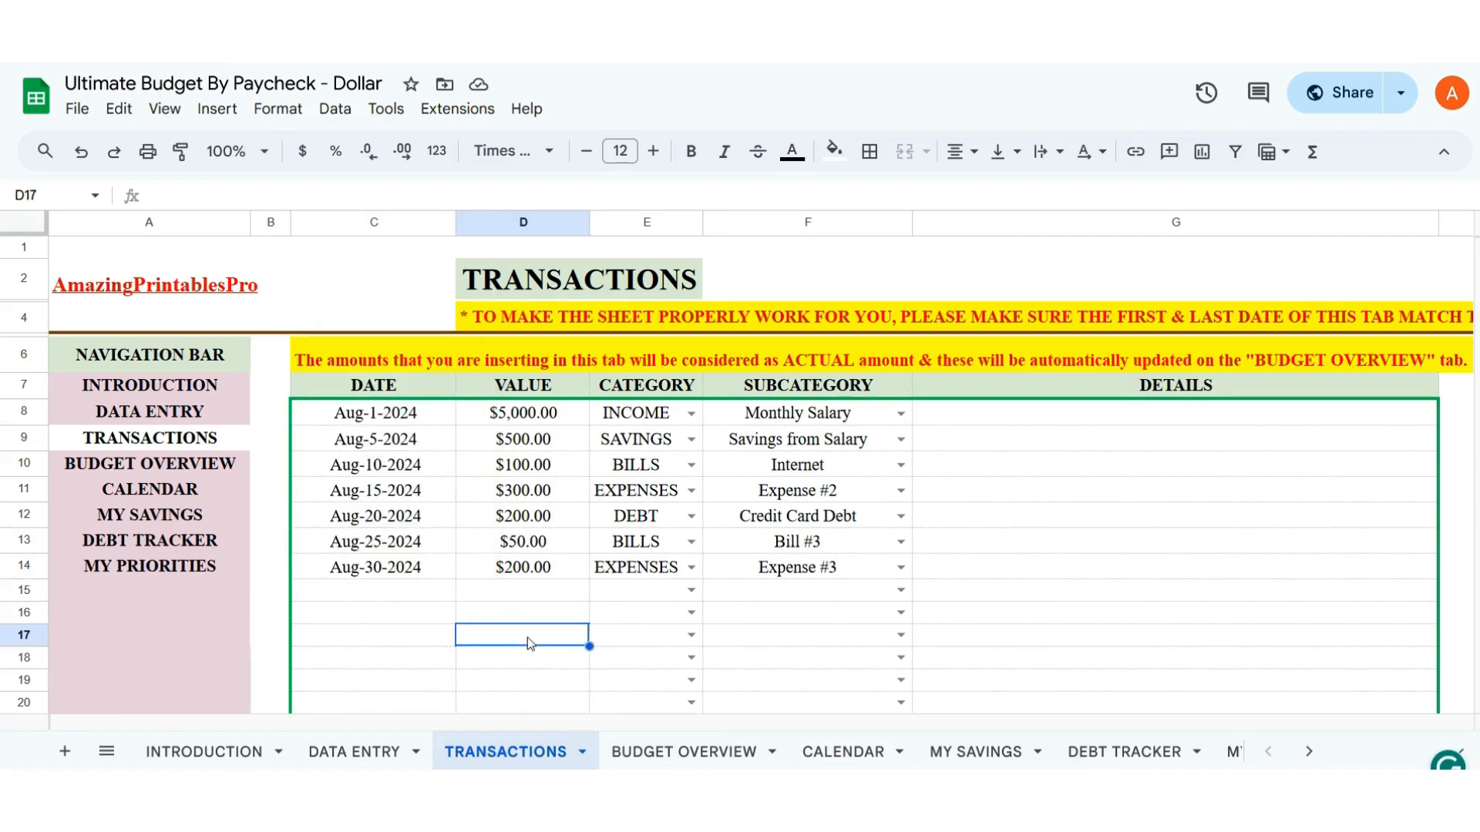
- Review the savings transaction's date, value, category, subcategory and details cells, and look through the empty rows below the listed transactions
{"action": "left_click", "coordinate": [415, 446]}
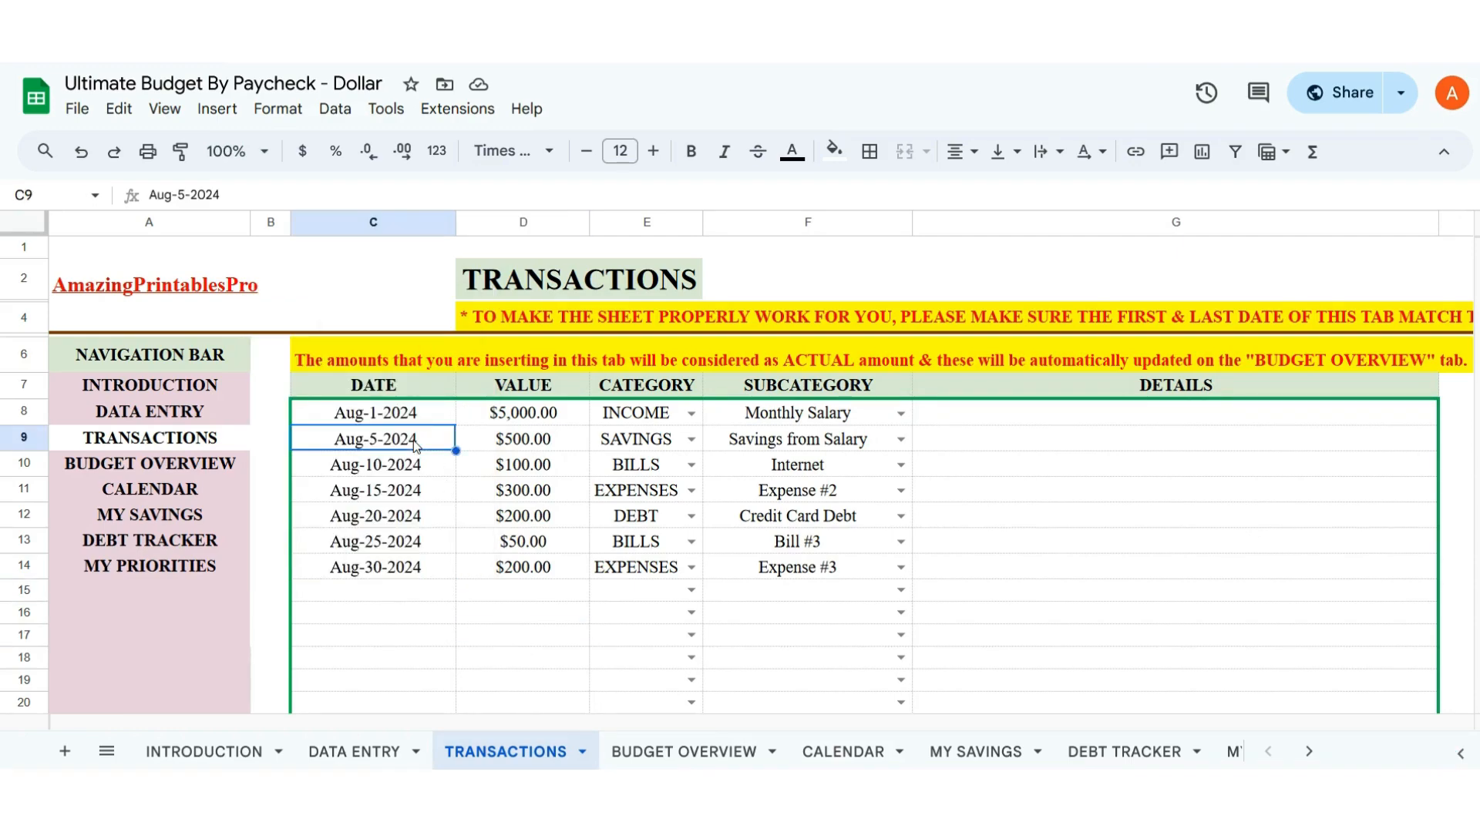
{"action": "left_click", "coordinate": [514, 441]}
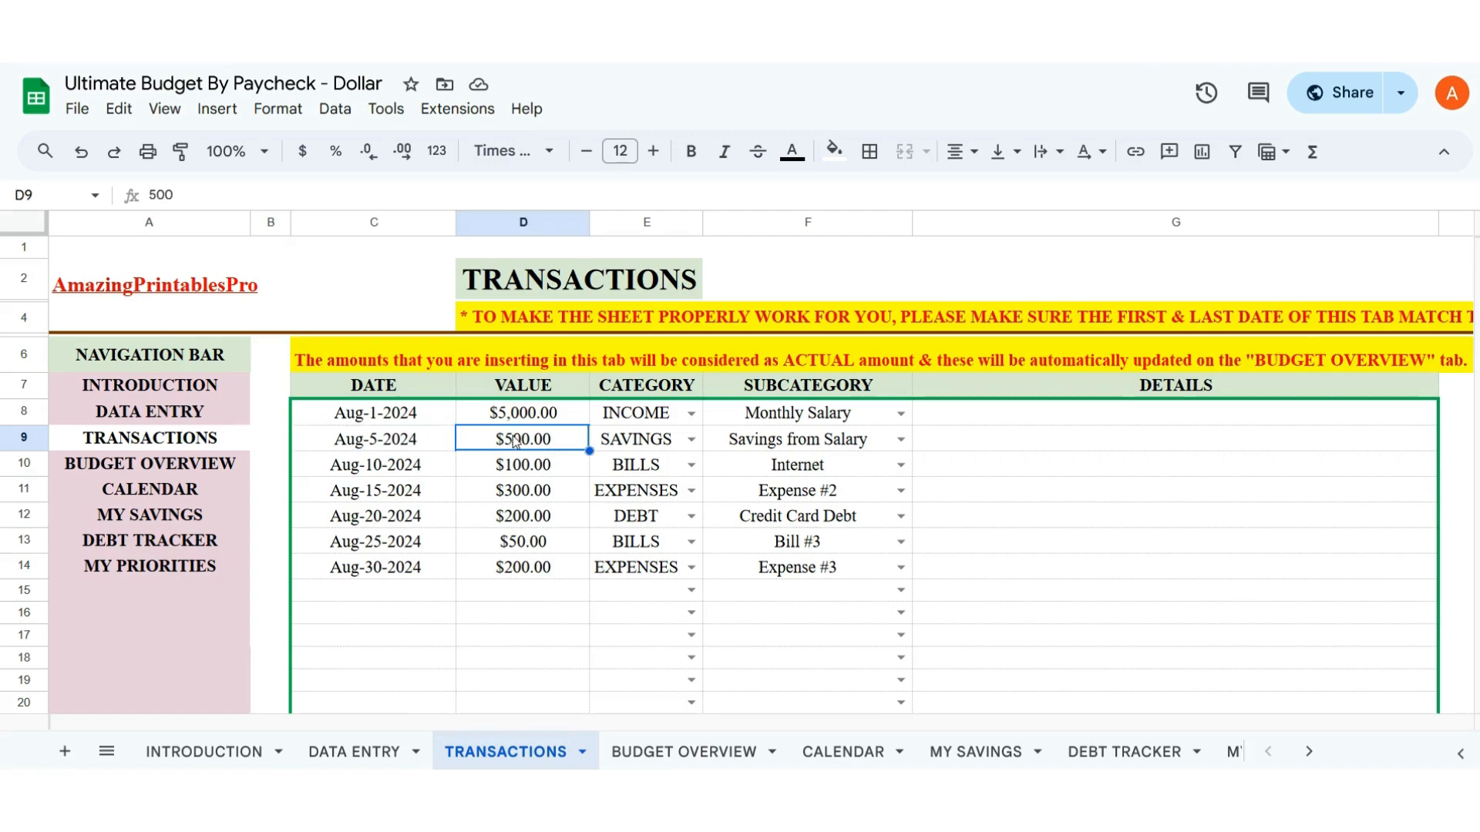
{"action": "left_click", "coordinate": [690, 442]}
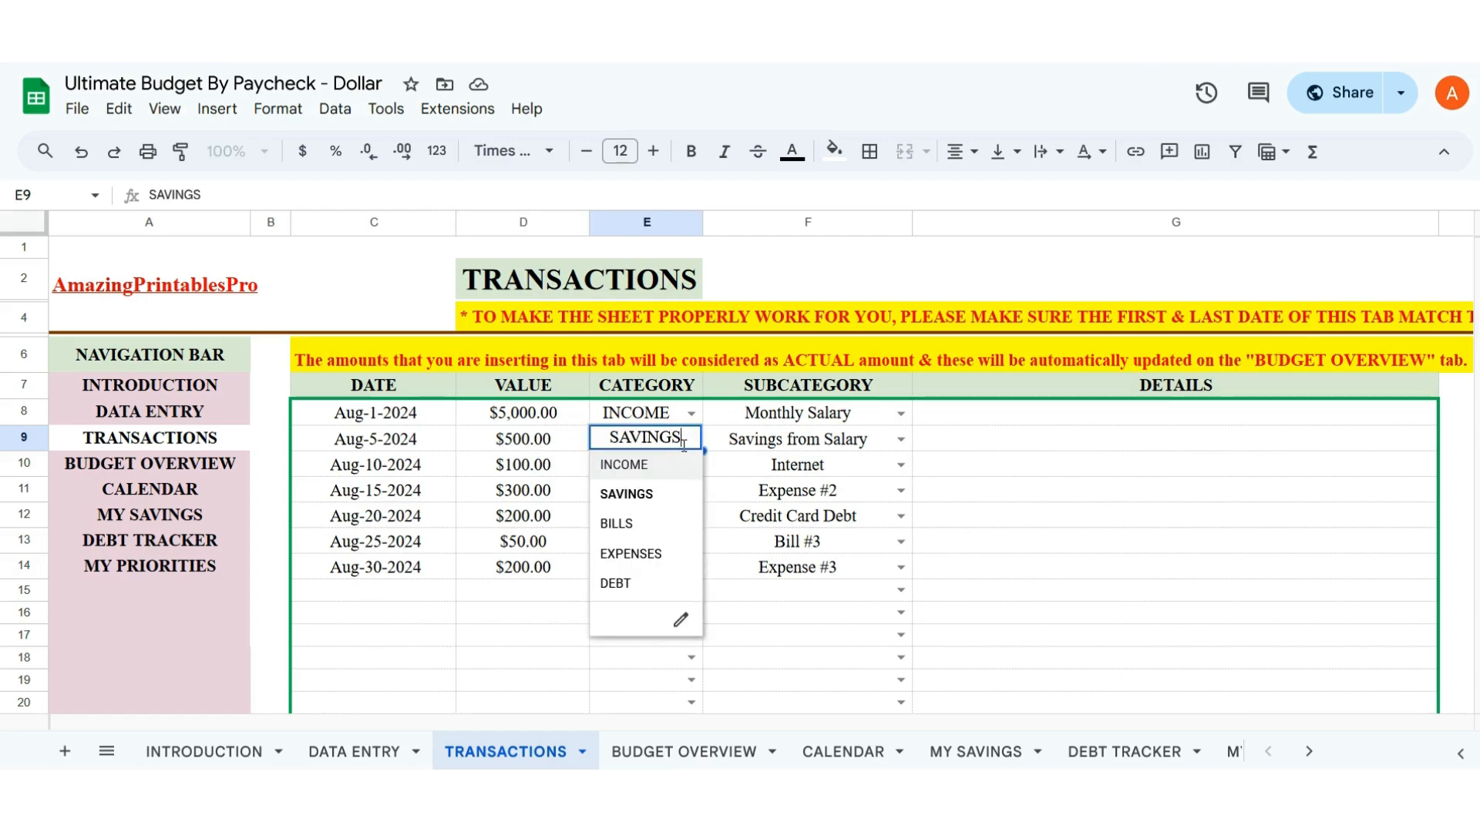
{"action": "left_click", "coordinate": [808, 448]}
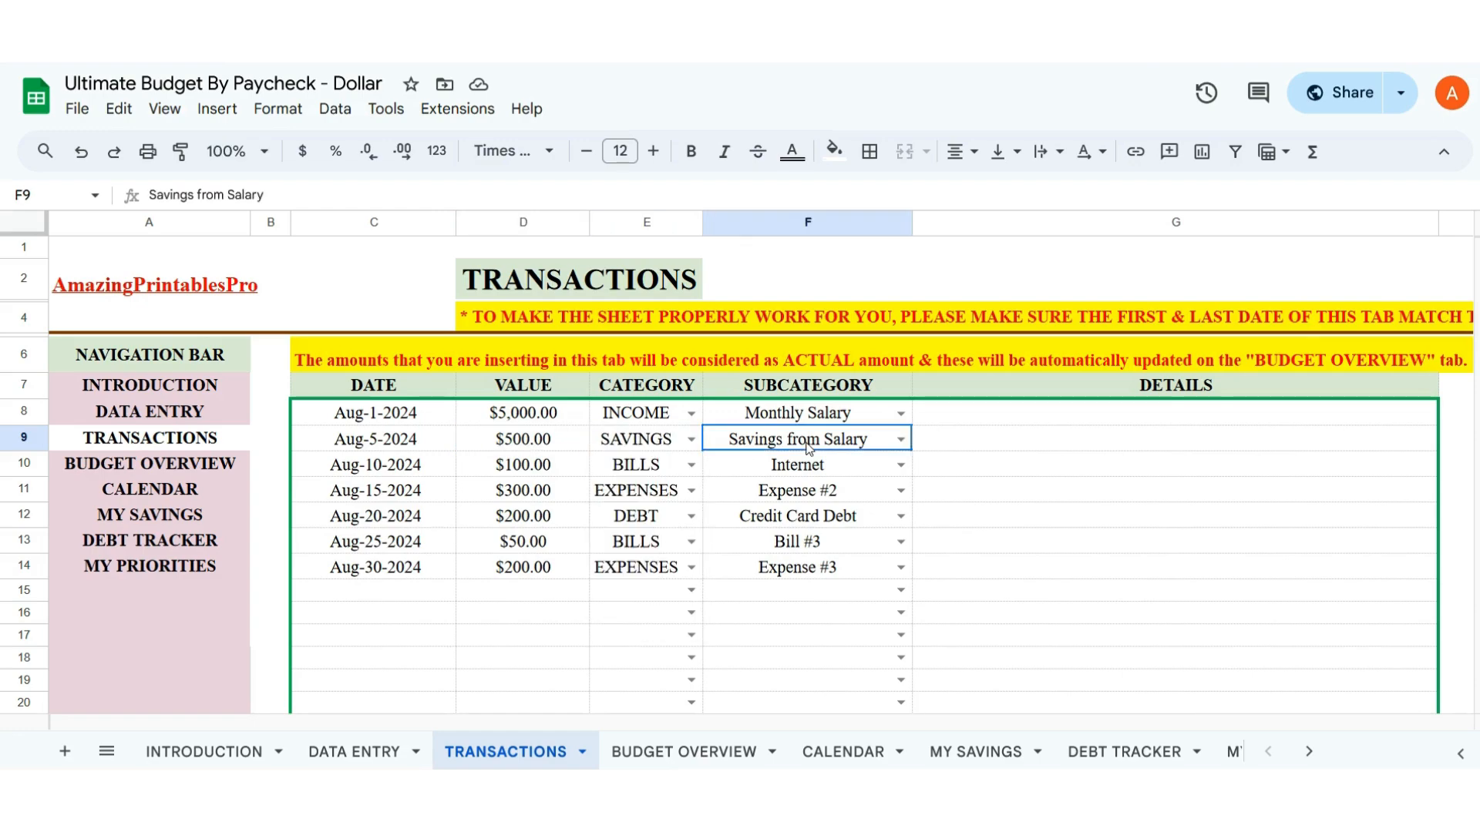
{"action": "left_click", "coordinate": [900, 440]}
{"action": "left_click", "coordinate": [942, 441]}
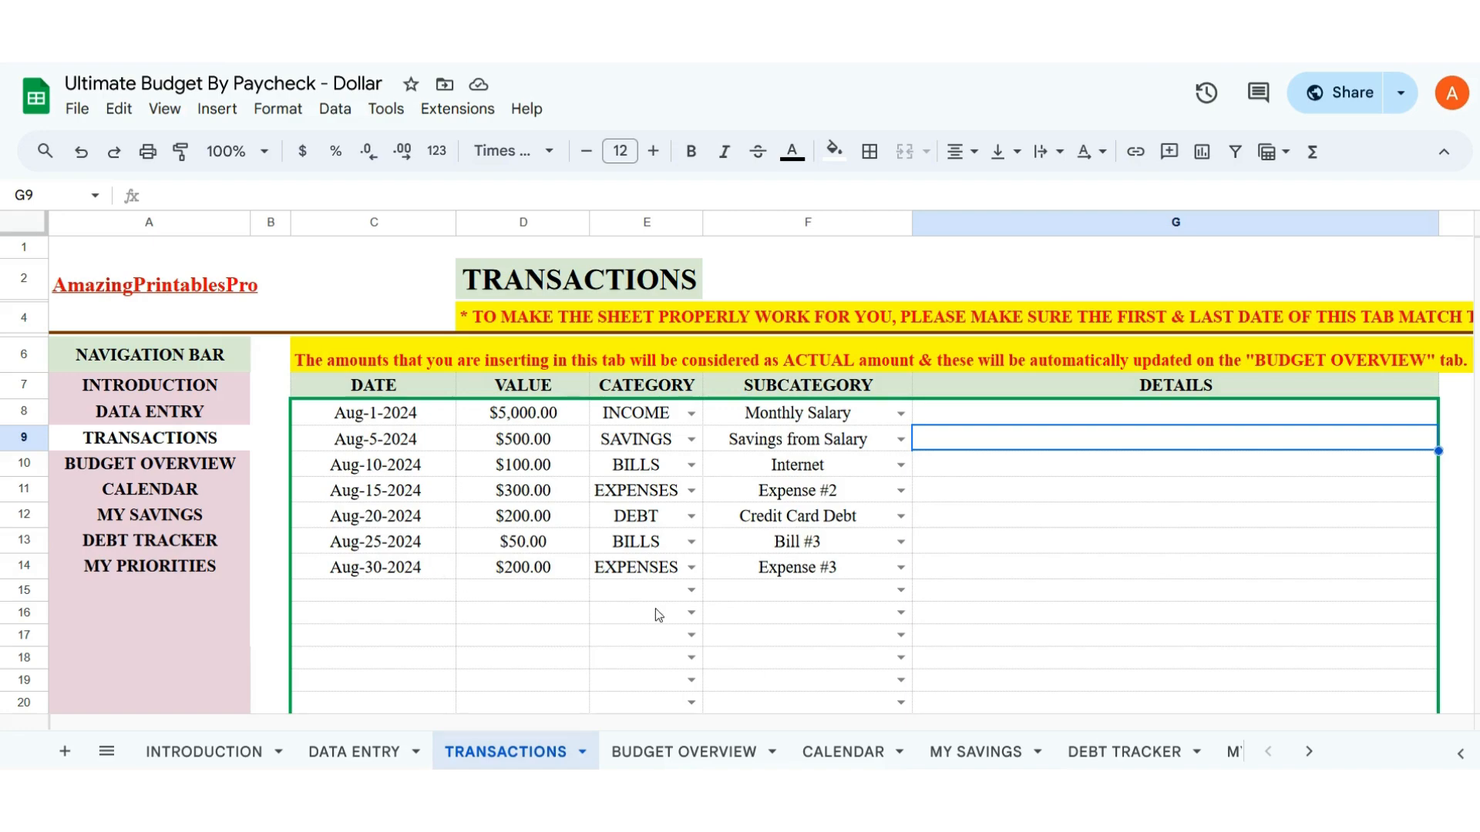
{"action": "scroll", "coordinate": [648, 610], "scroll_direction": "down", "scroll_amount": 8}
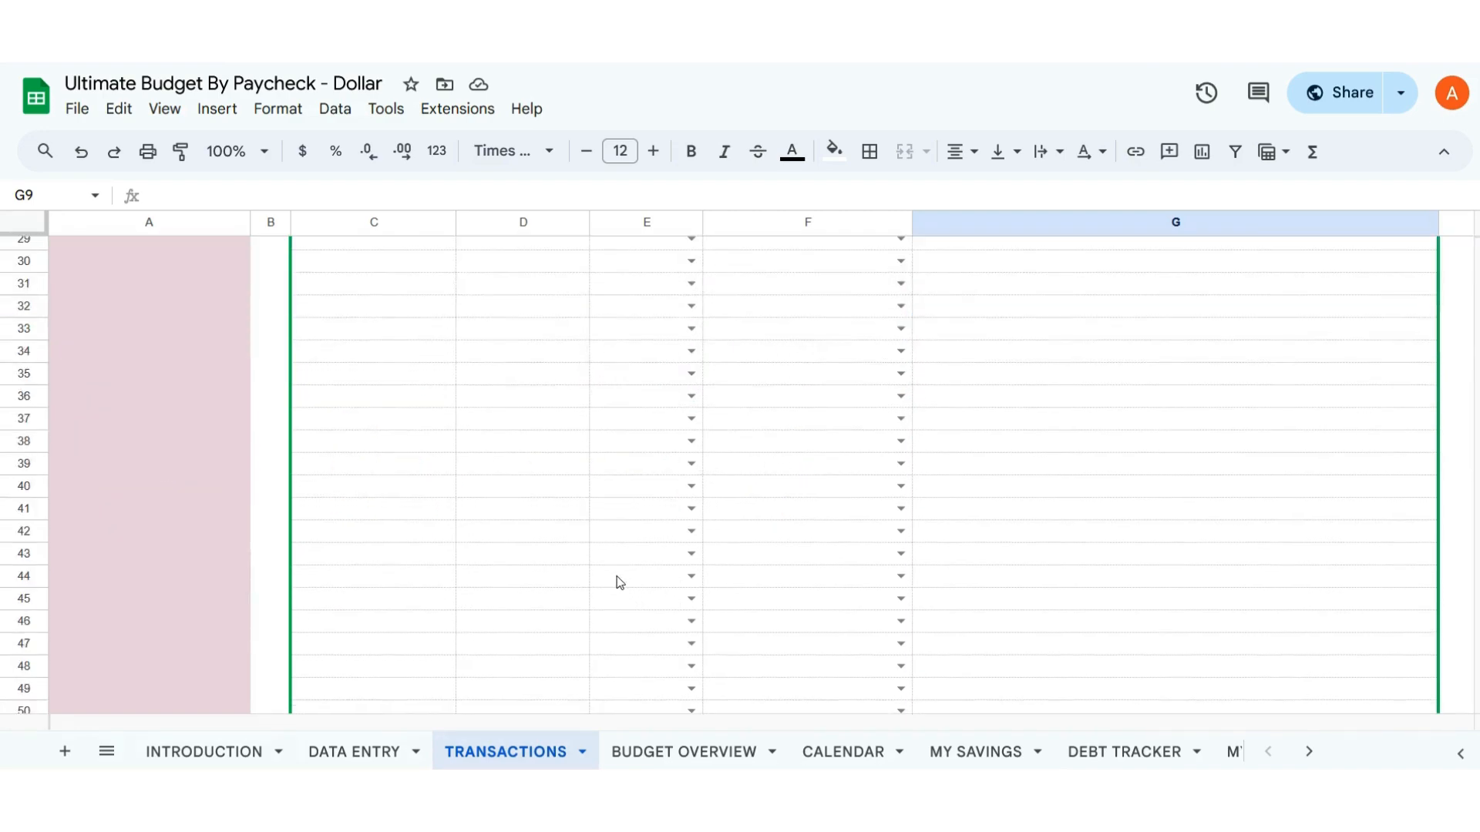
{"action": "scroll", "coordinate": [570, 624], "scroll_direction": "down", "scroll_amount": 3}
{"action": "scroll", "coordinate": [570, 592], "scroll_direction": "up", "scroll_amount": 12}
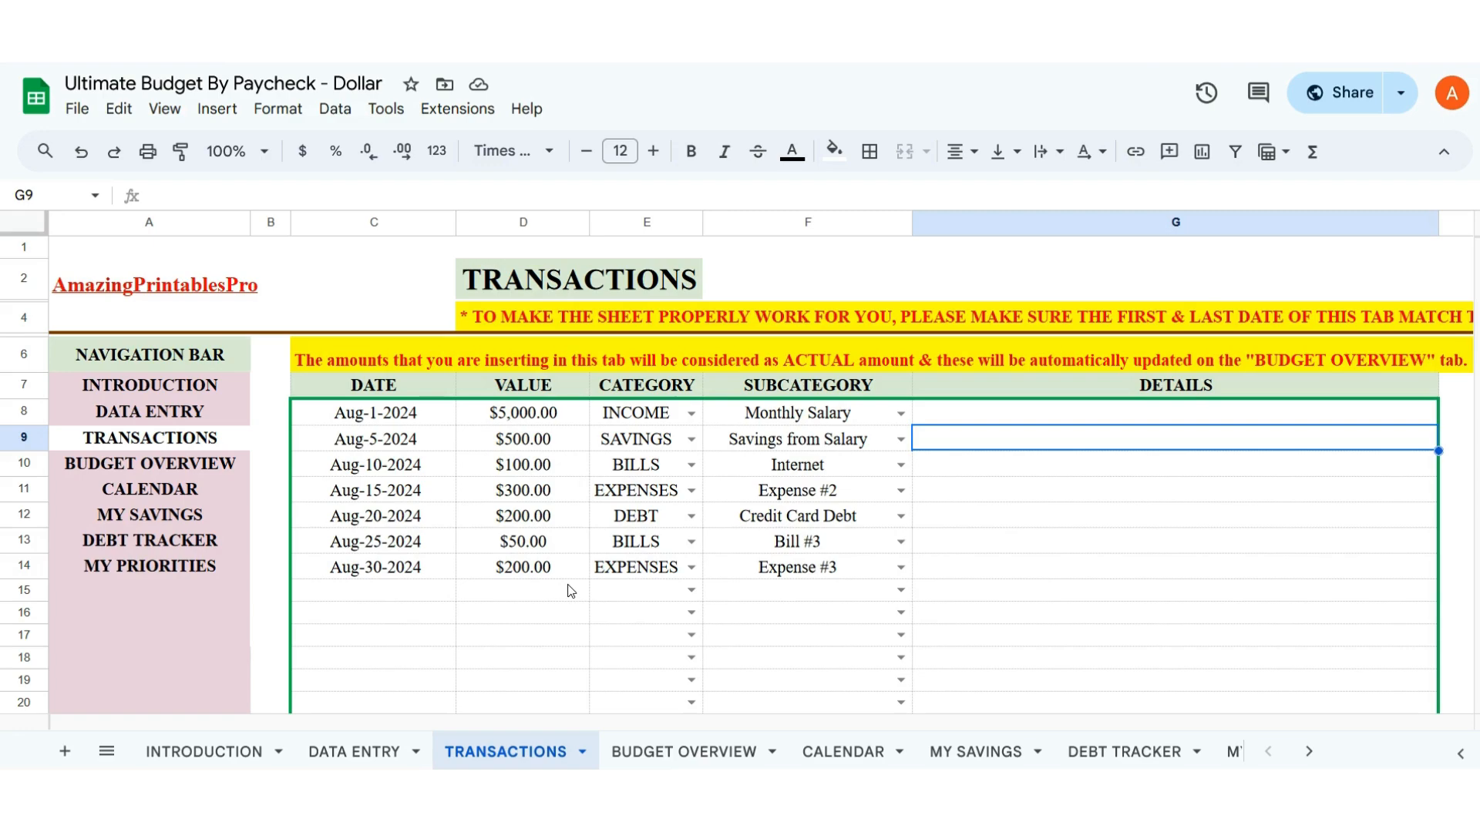
- Look over the BUDGET OVERVIEW summary and the DATA ENTRY lists, and return to the TRANSACTIONS sheet
{"action": "left_click", "coordinate": [668, 754]}
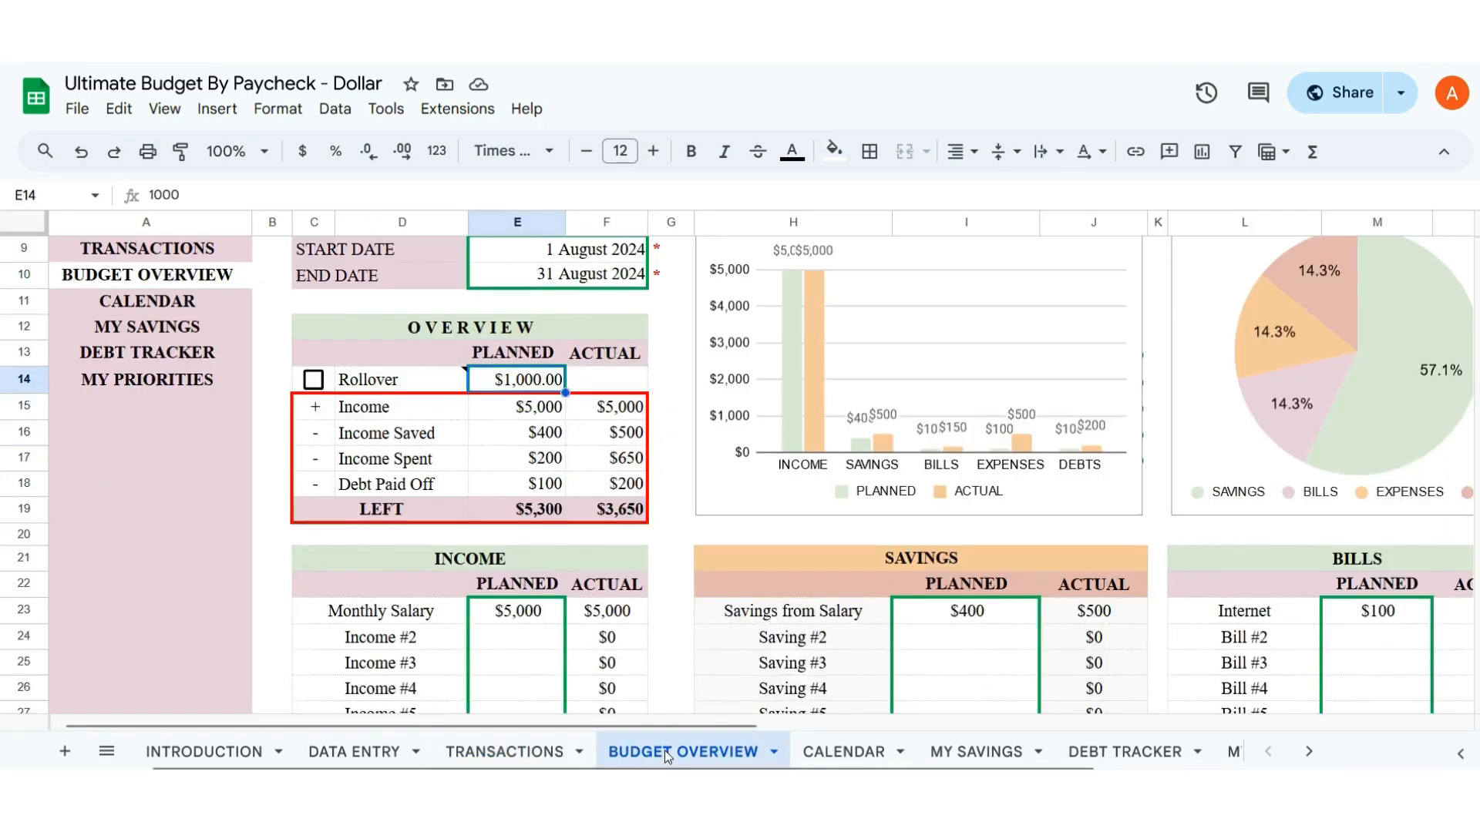
{"action": "scroll", "coordinate": [733, 616], "scroll_direction": "up", "scroll_amount": 3}
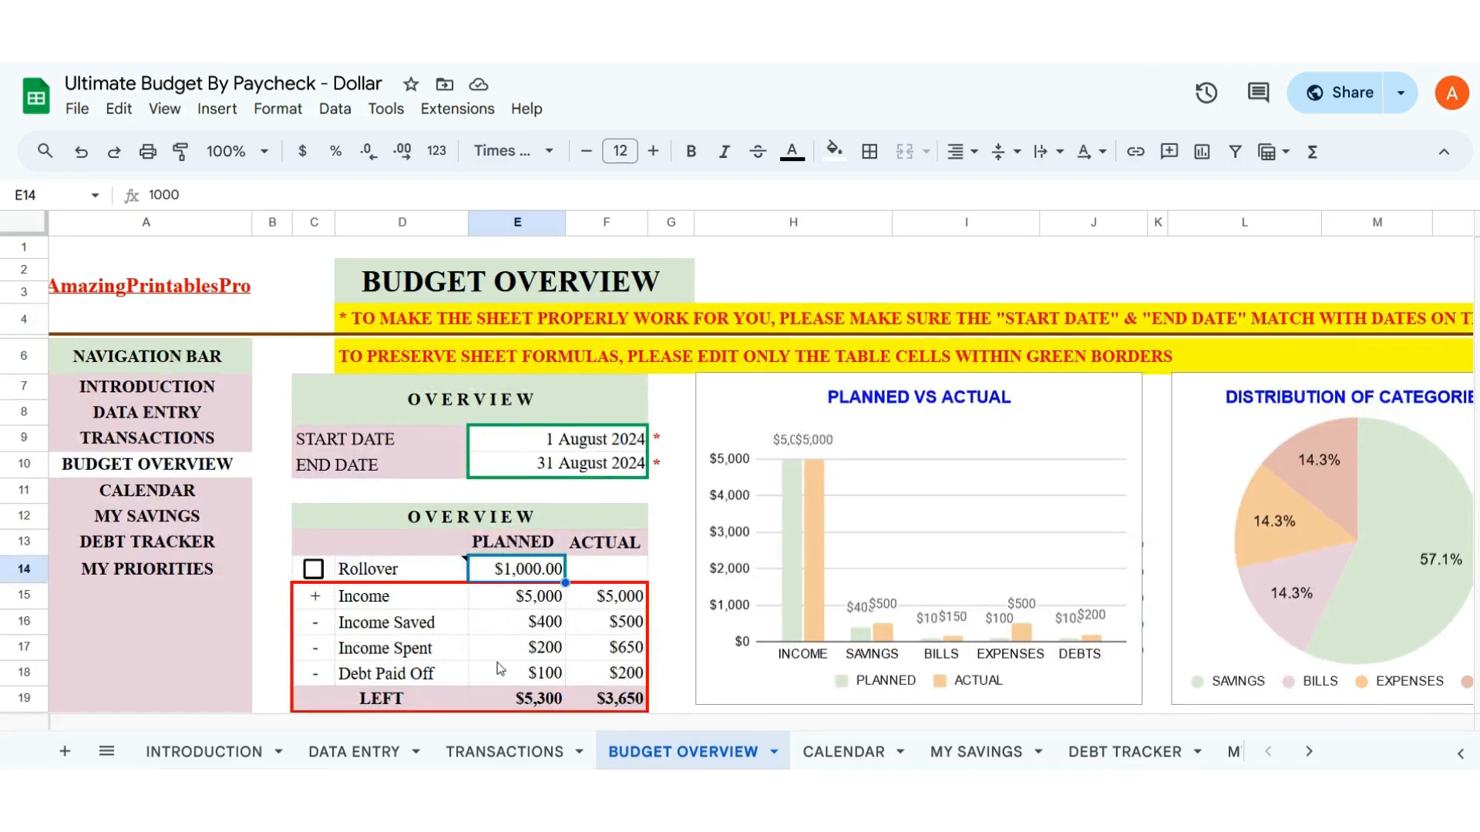
{"action": "left_click", "coordinate": [501, 753]}
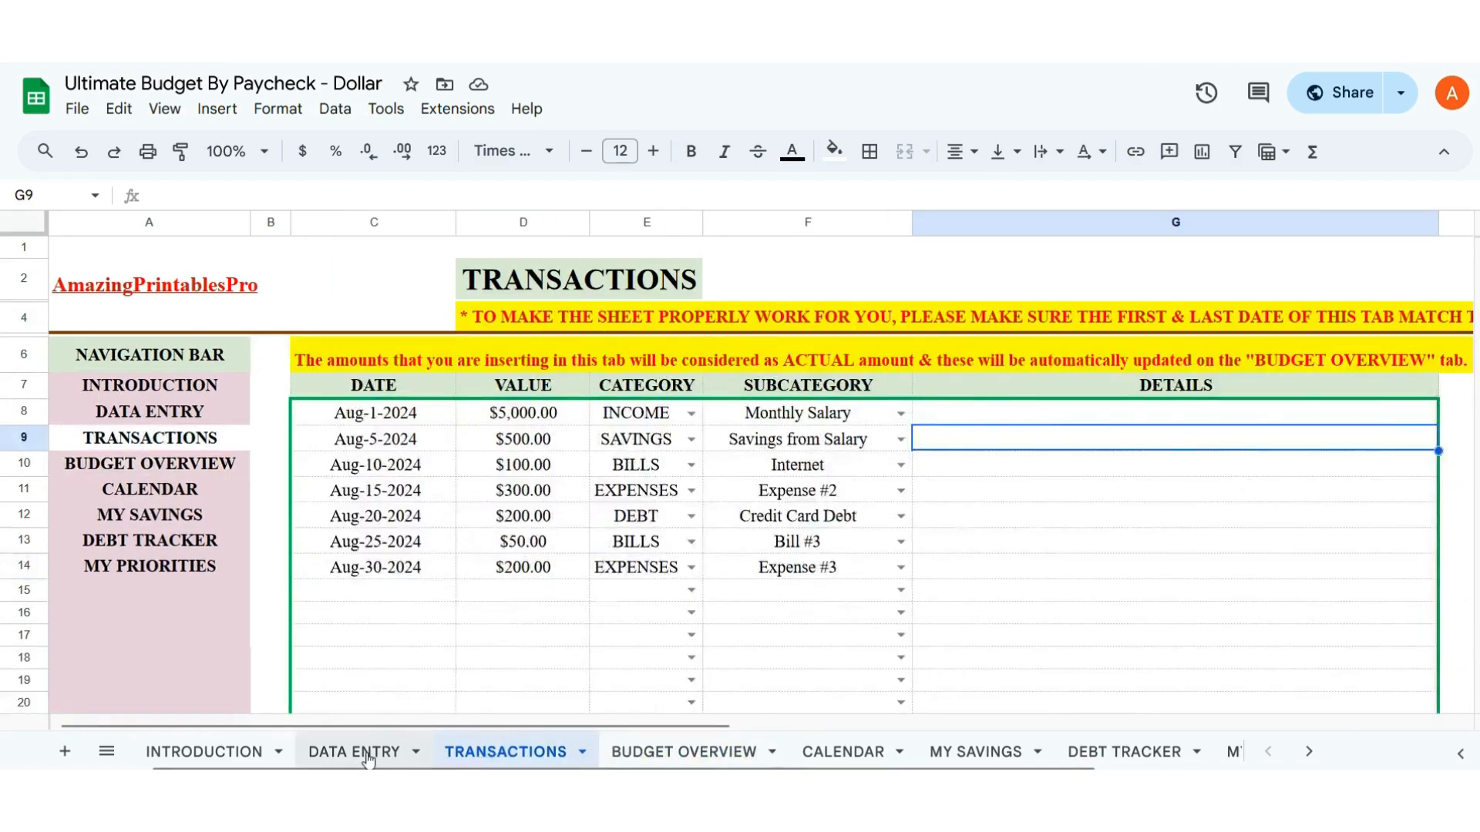
{"action": "left_click", "coordinate": [389, 753]}
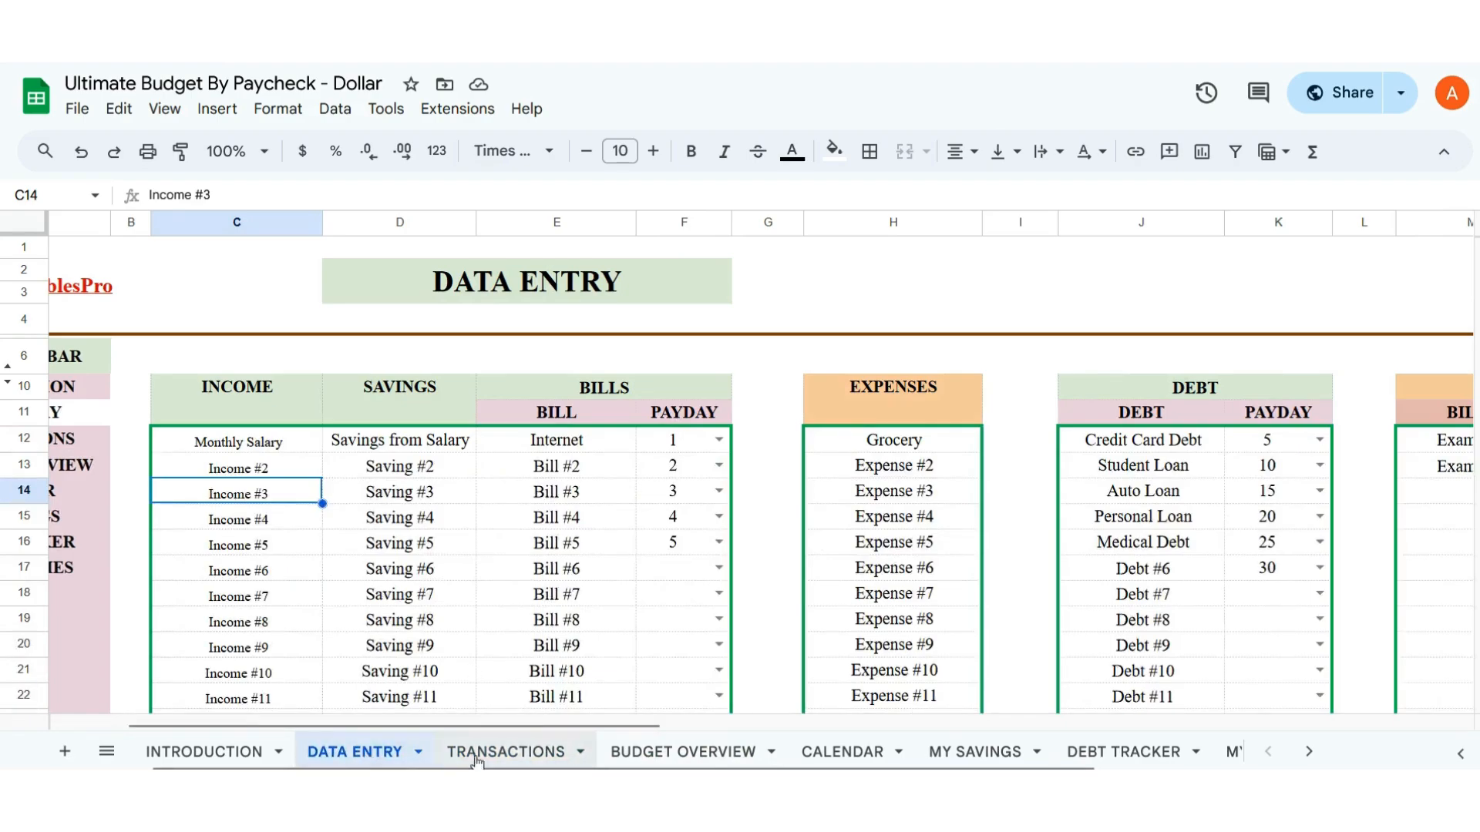
{"action": "left_click", "coordinate": [518, 751]}
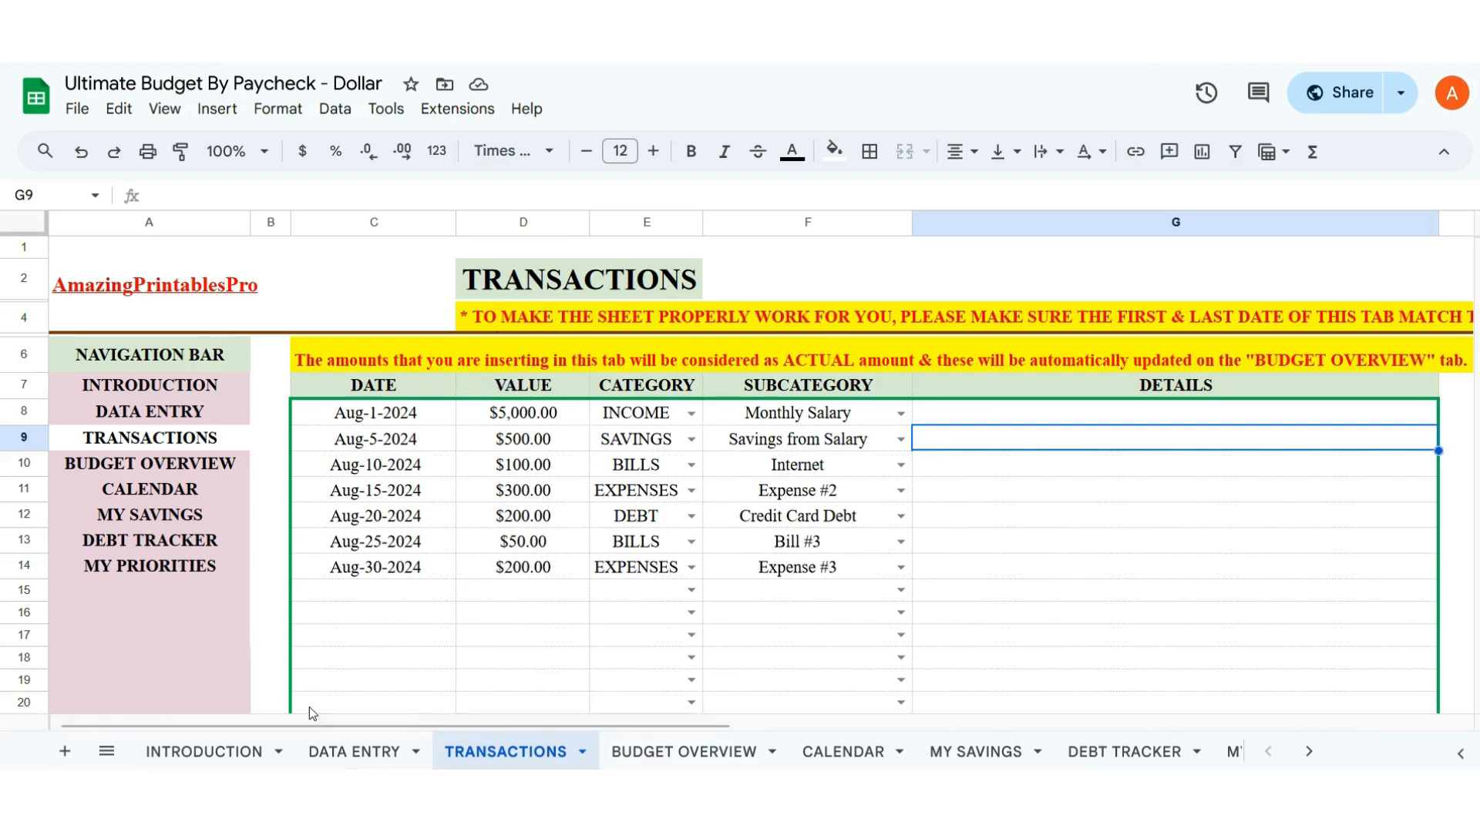
- Read the notices on the TRANSACTIONS sheet and compare its transaction dates with the START DATE and END DATE on BUDGET OVERVIEW
{"action": "left_click_drag", "start_coordinate": [270, 725], "coordinate": [387, 729]}
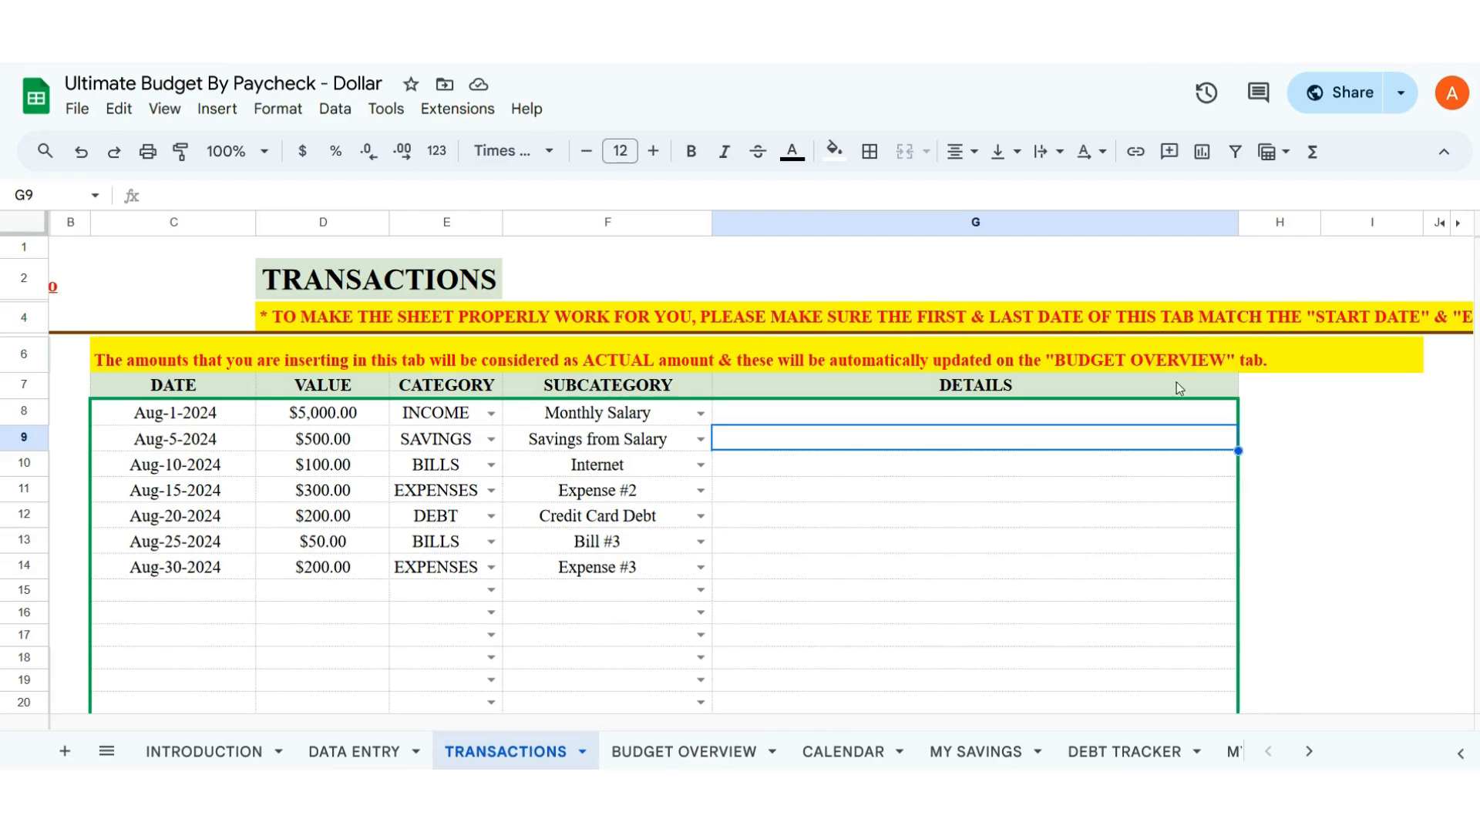
{"action": "left_click_drag", "start_coordinate": [540, 732], "coordinate": [323, 749]}
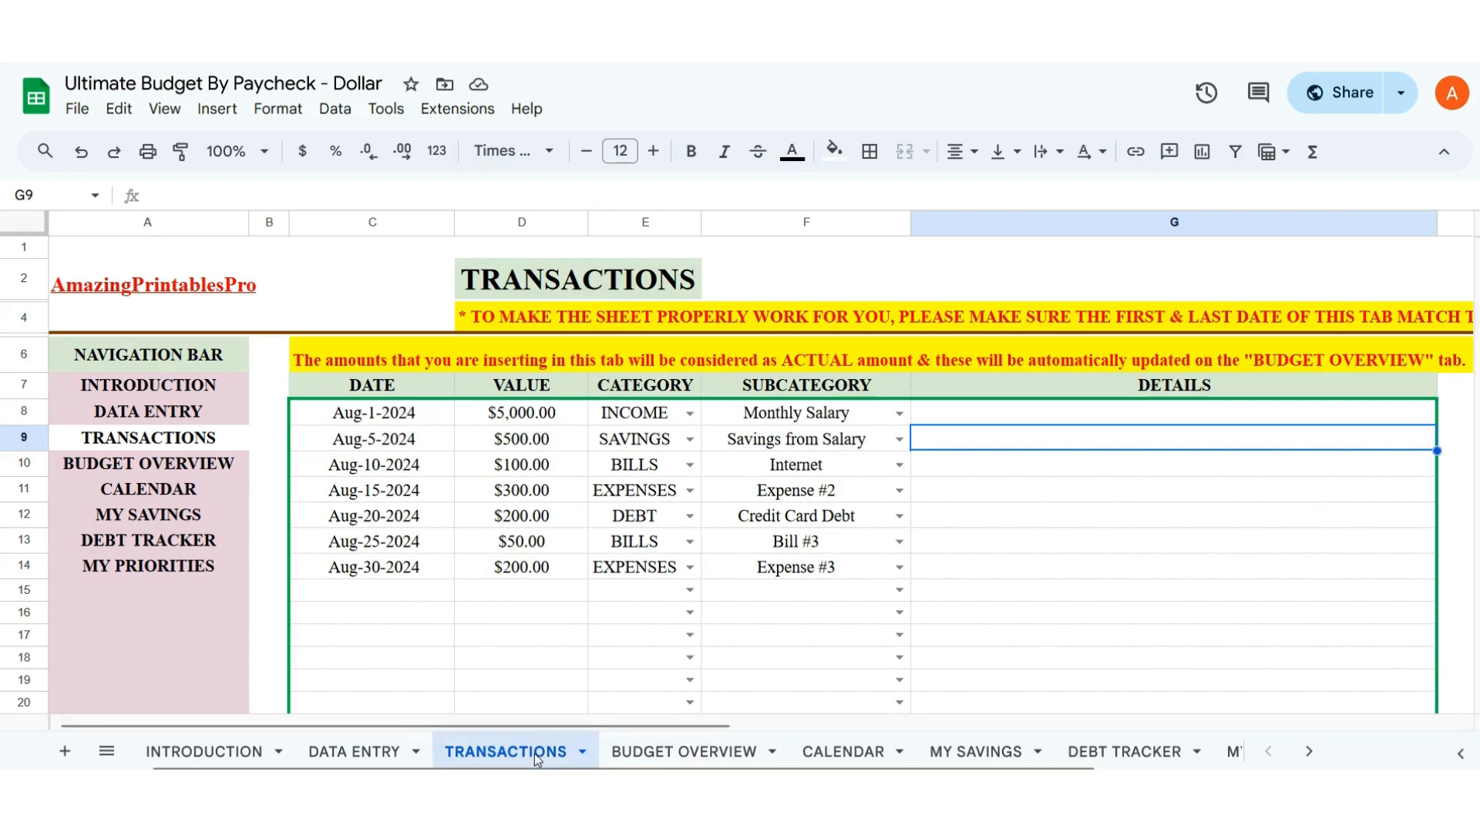
{"action": "left_click", "coordinate": [670, 755]}
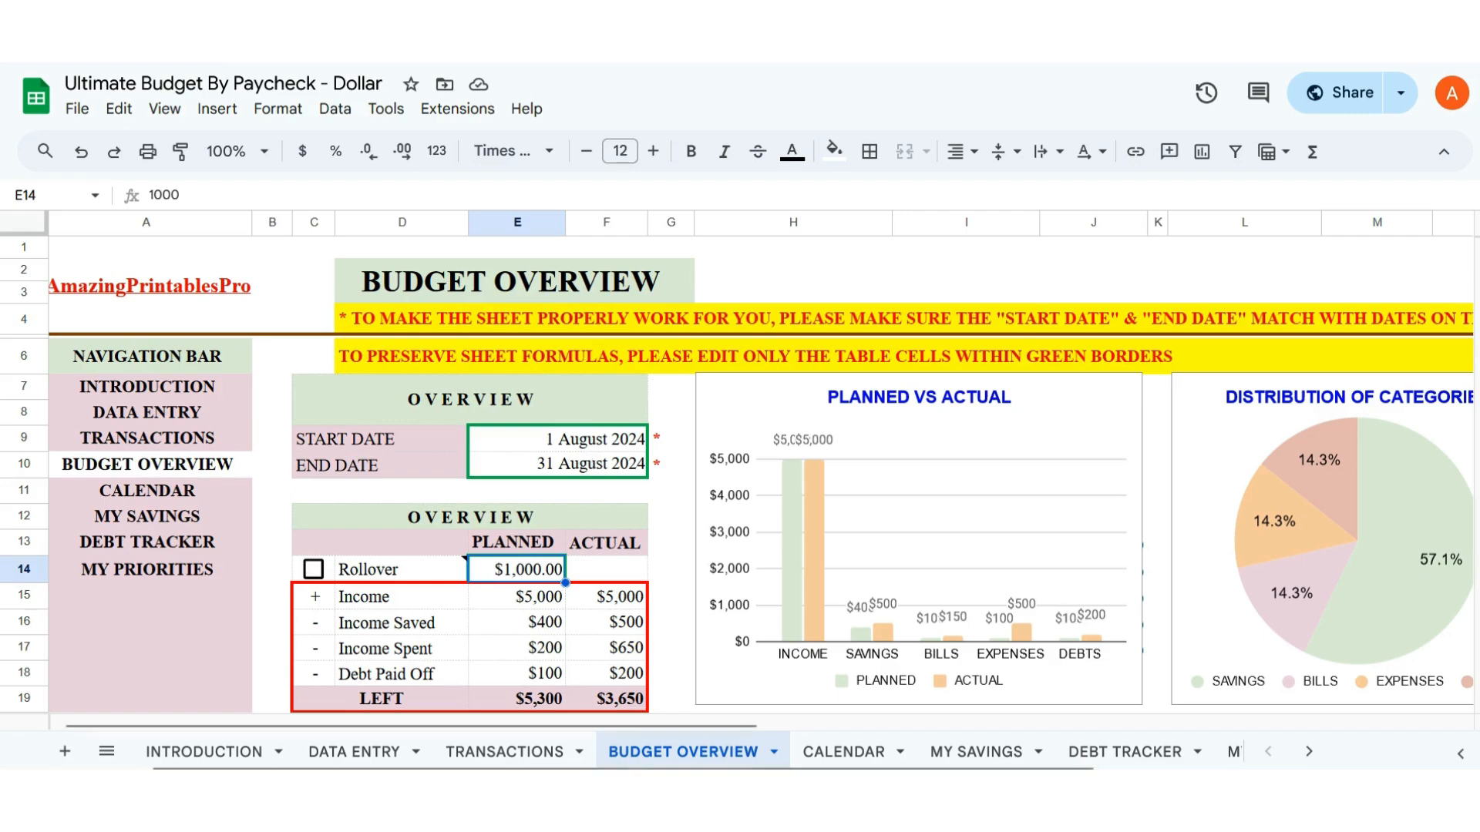
{"action": "left_click", "coordinate": [508, 754]}
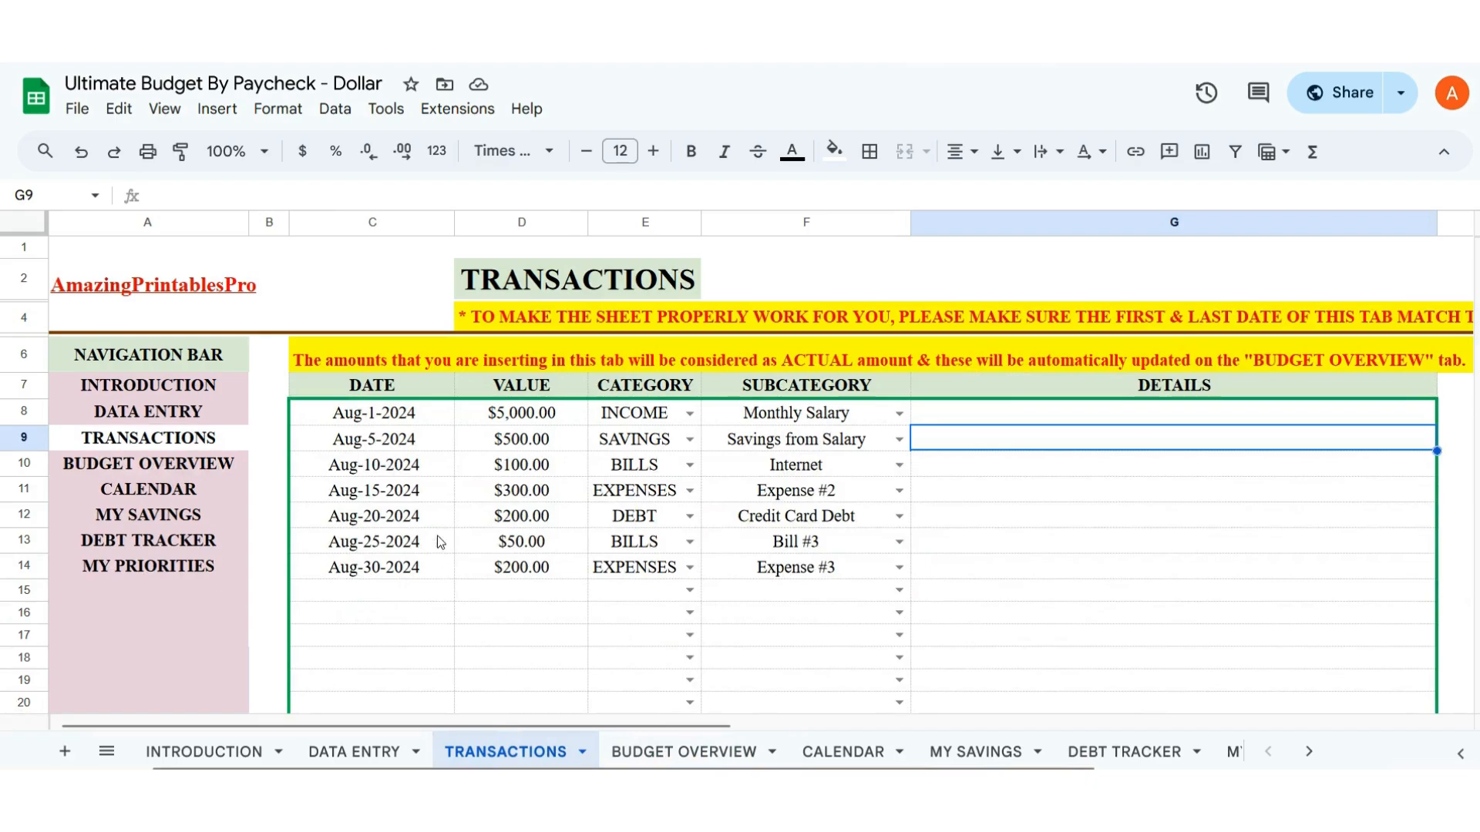
{"action": "left_click", "coordinate": [683, 754]}
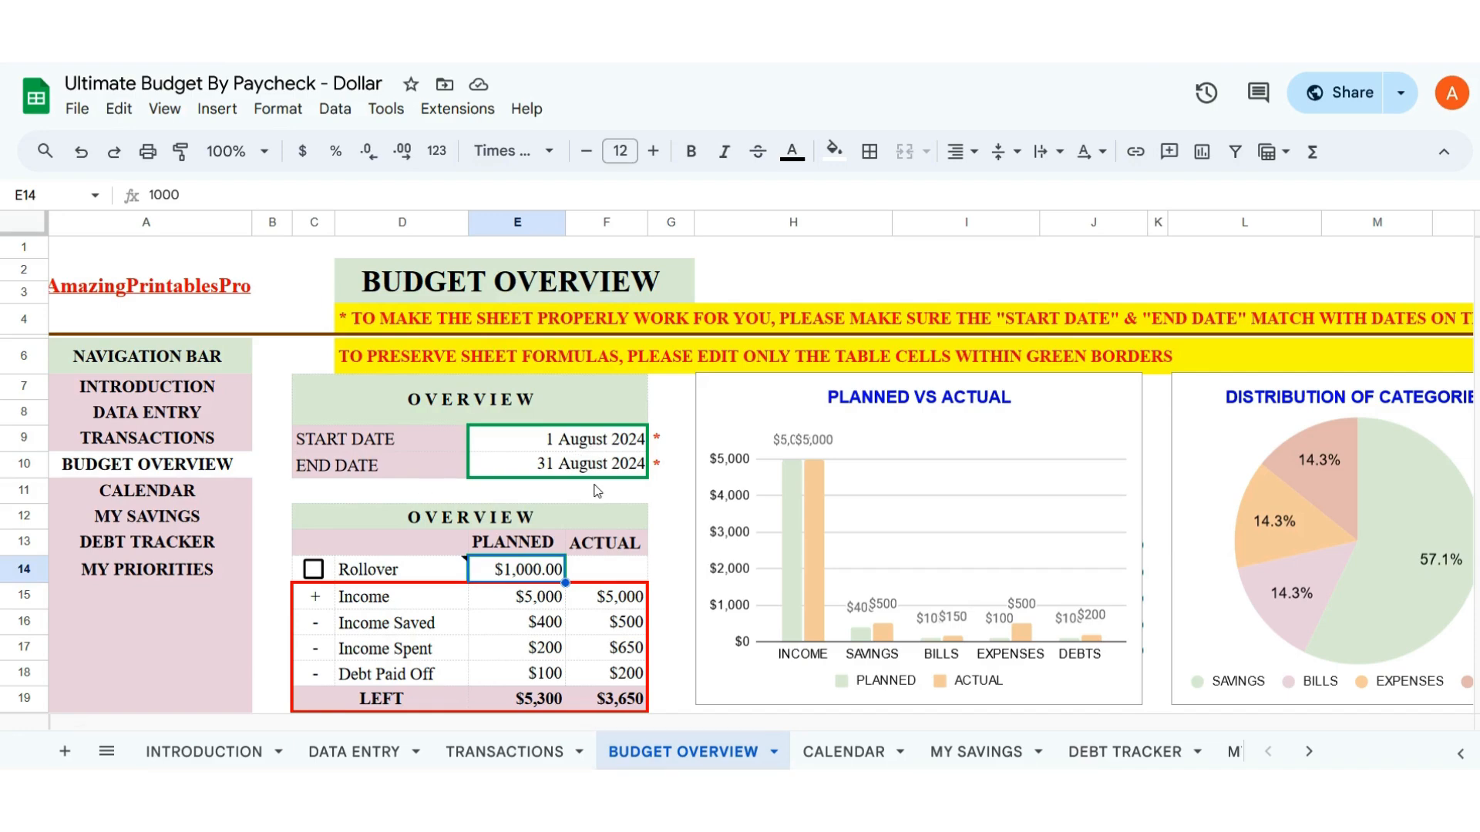
- Check the first and last transaction dates on the TRANSACTIONS sheet against the budget period set on BUDGET OVERVIEW
{"action": "left_click", "coordinate": [537, 758]}
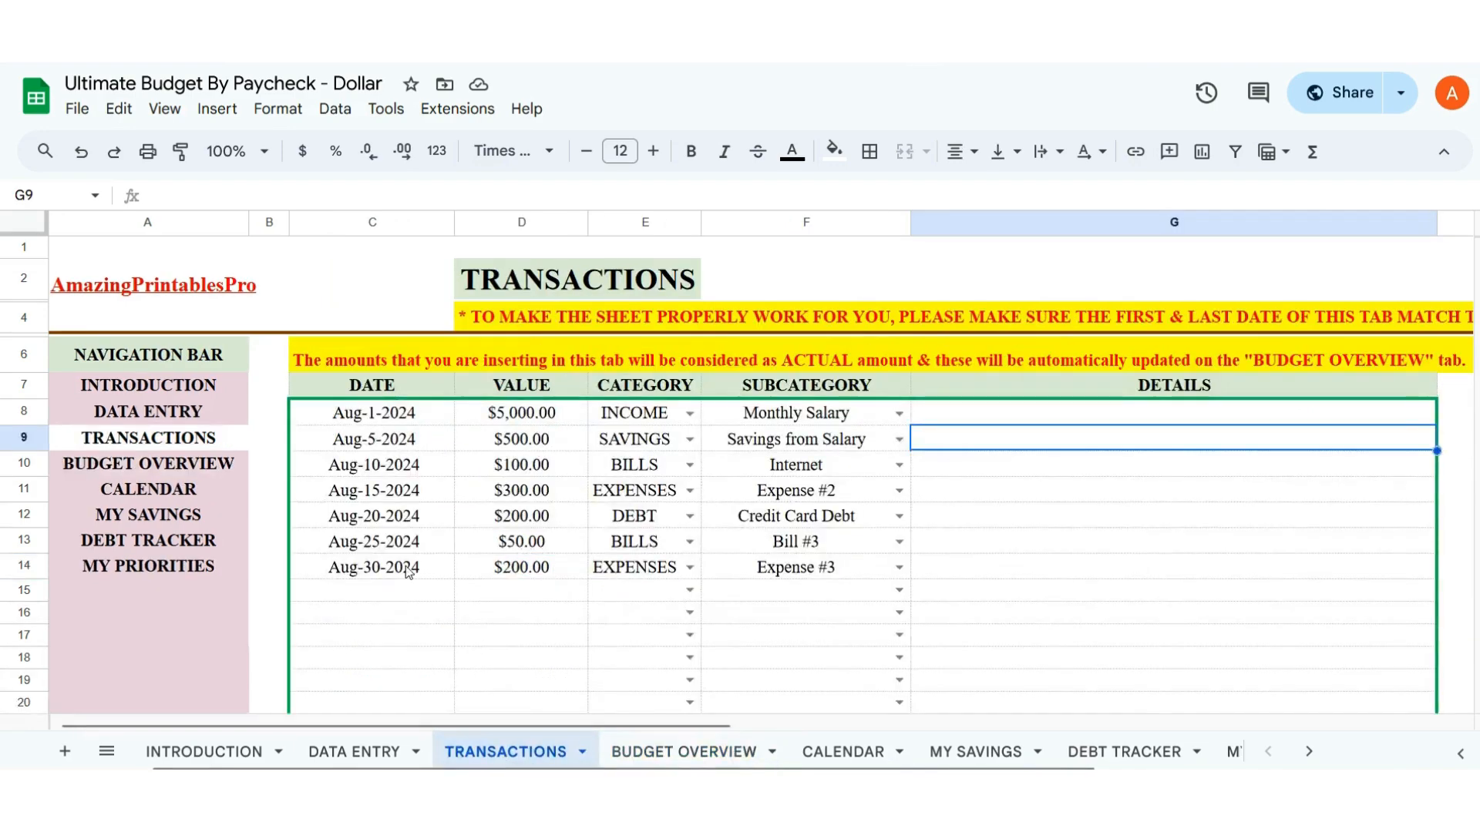
{"action": "left_click", "coordinate": [645, 752]}
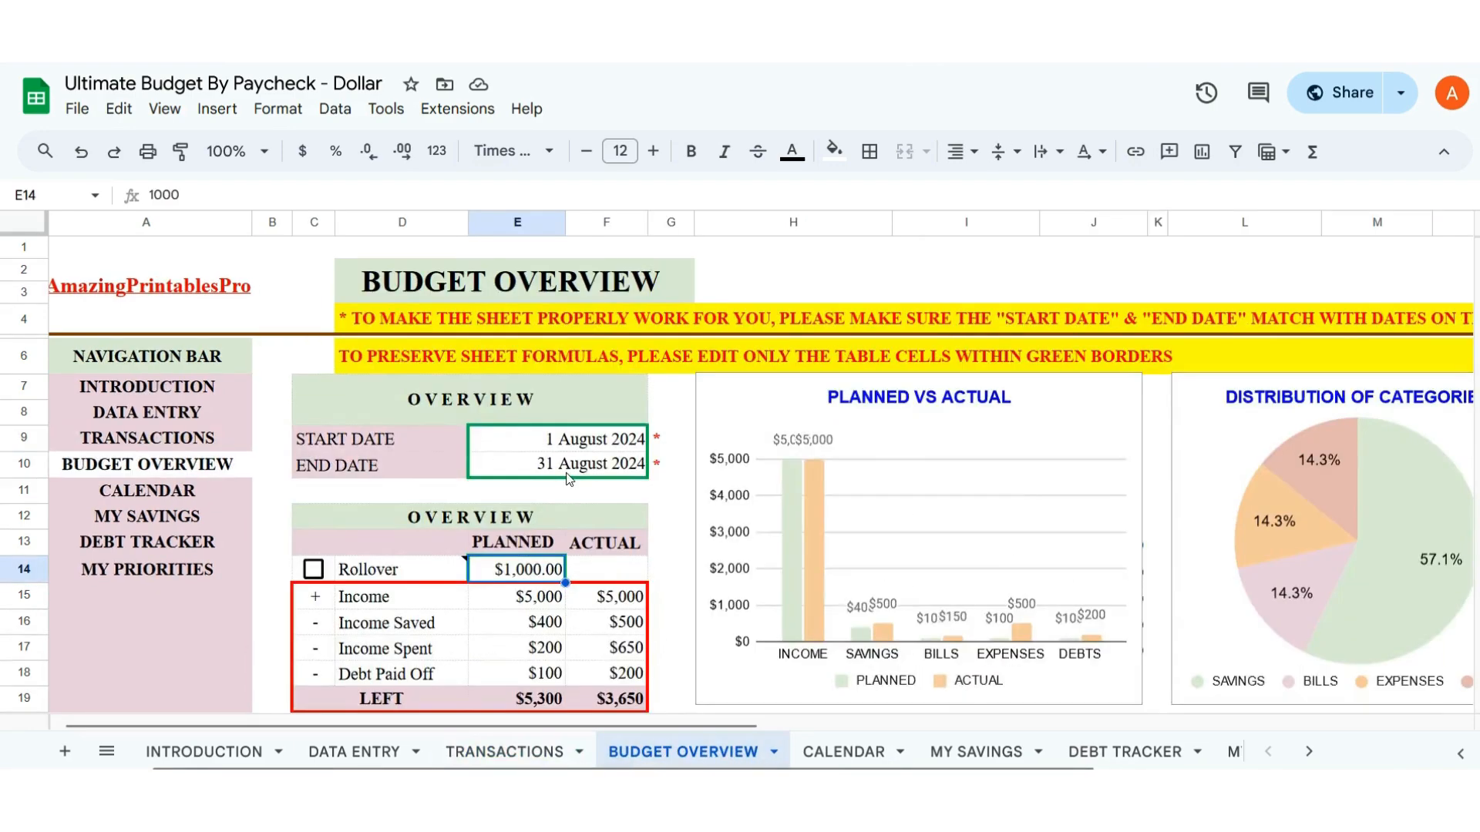
{"action": "left_click", "coordinate": [505, 752]}
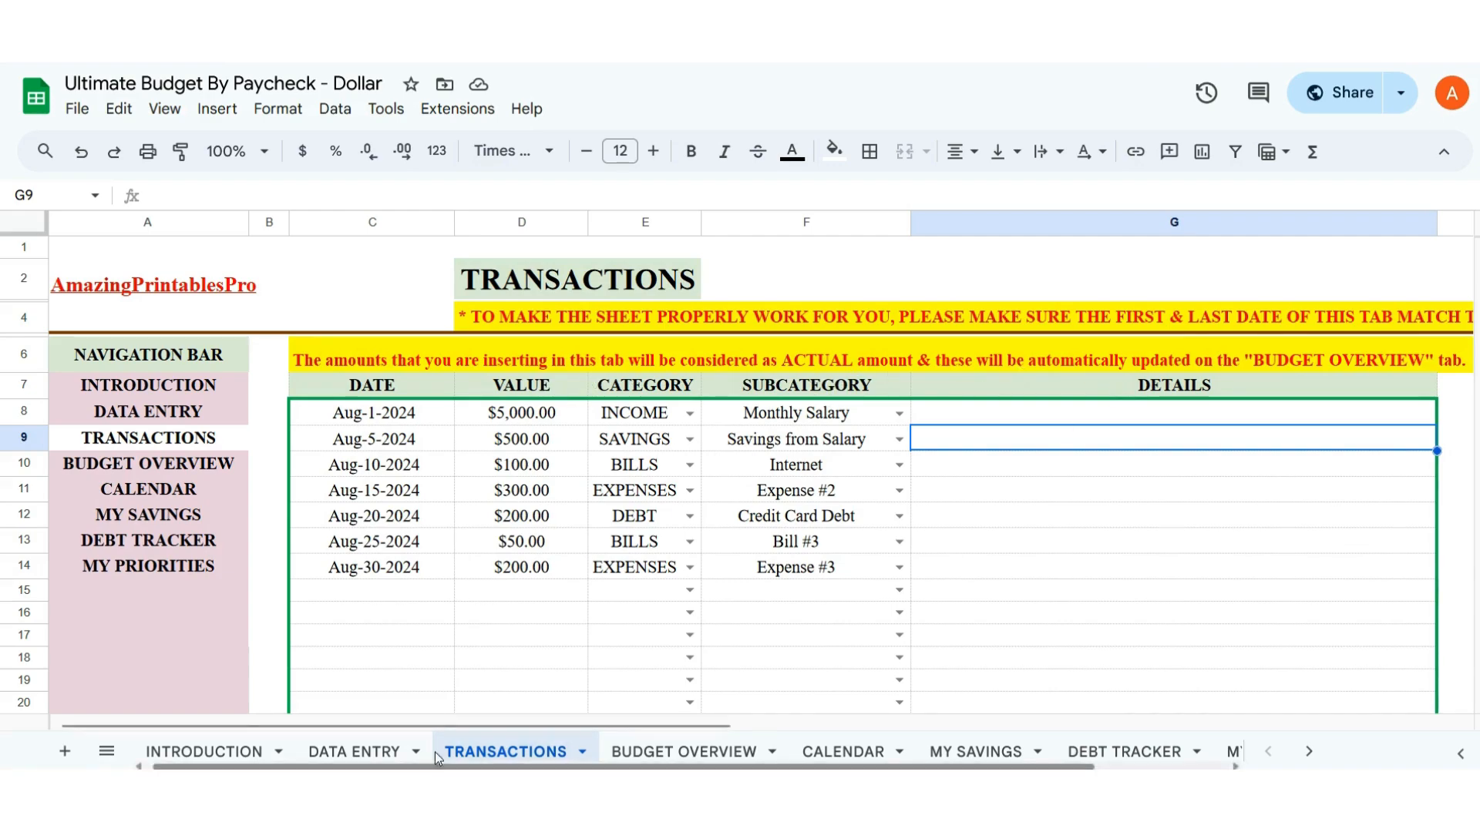
{"action": "left_click_drag", "start_coordinate": [437, 723], "coordinate": [335, 715]}
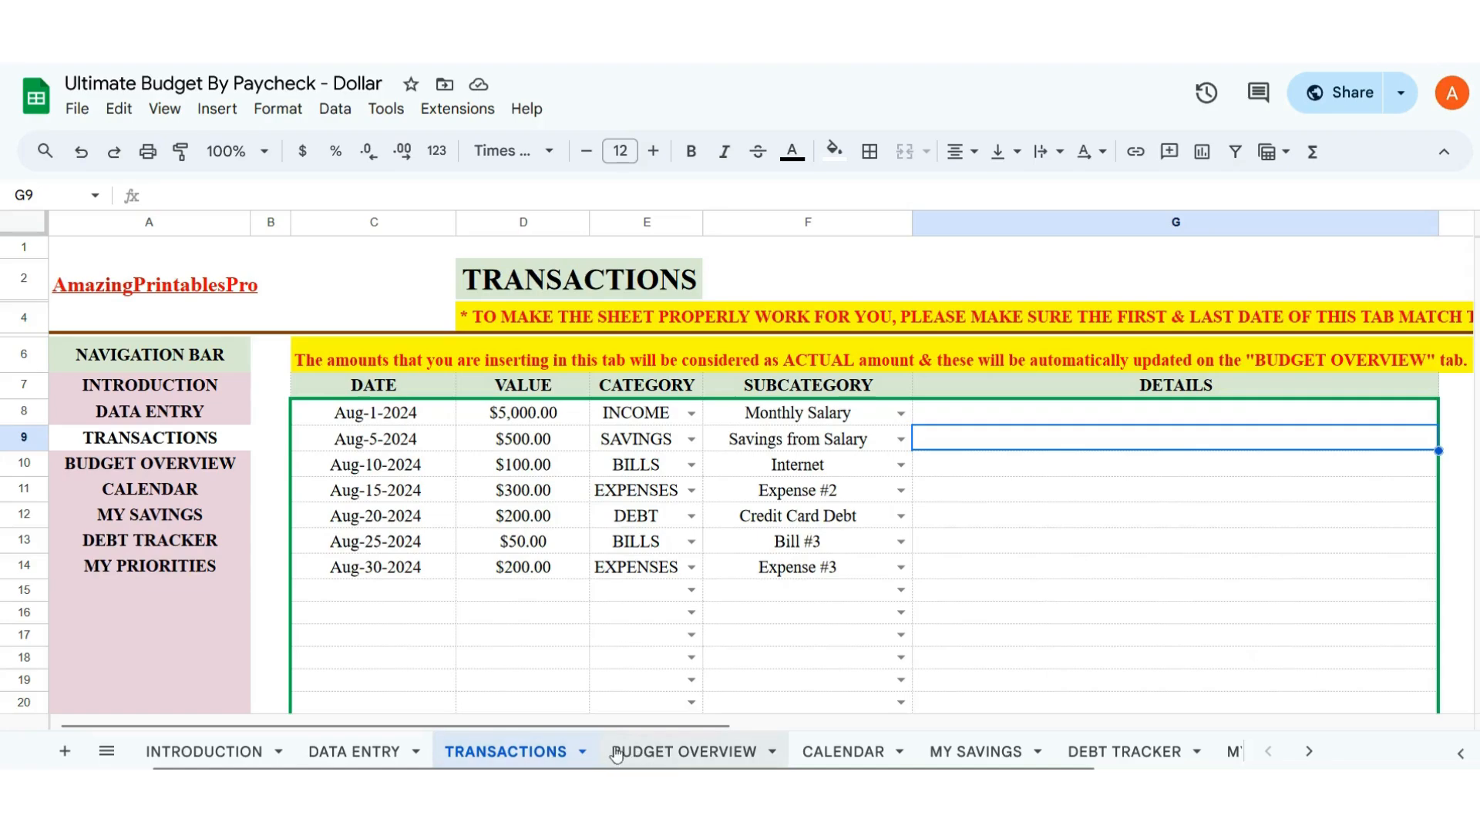
- Review the INCOME and SAVINGS tables on BUDGET OVERVIEW alongside the category lists on the DATA ENTRY sheet
{"action": "left_click", "coordinate": [686, 760]}
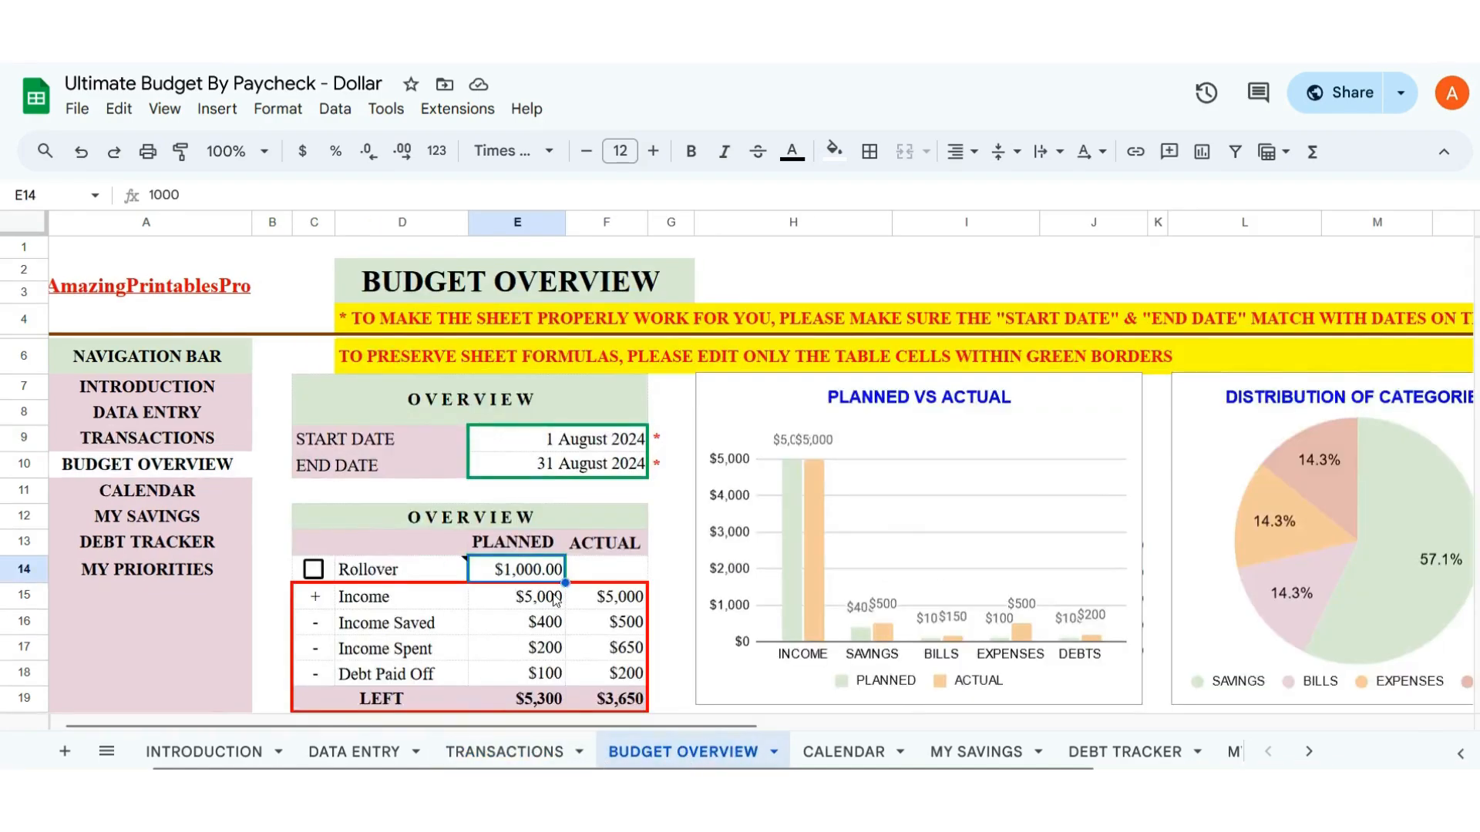
{"action": "scroll", "coordinate": [557, 597], "scroll_direction": "down", "scroll_amount": 5}
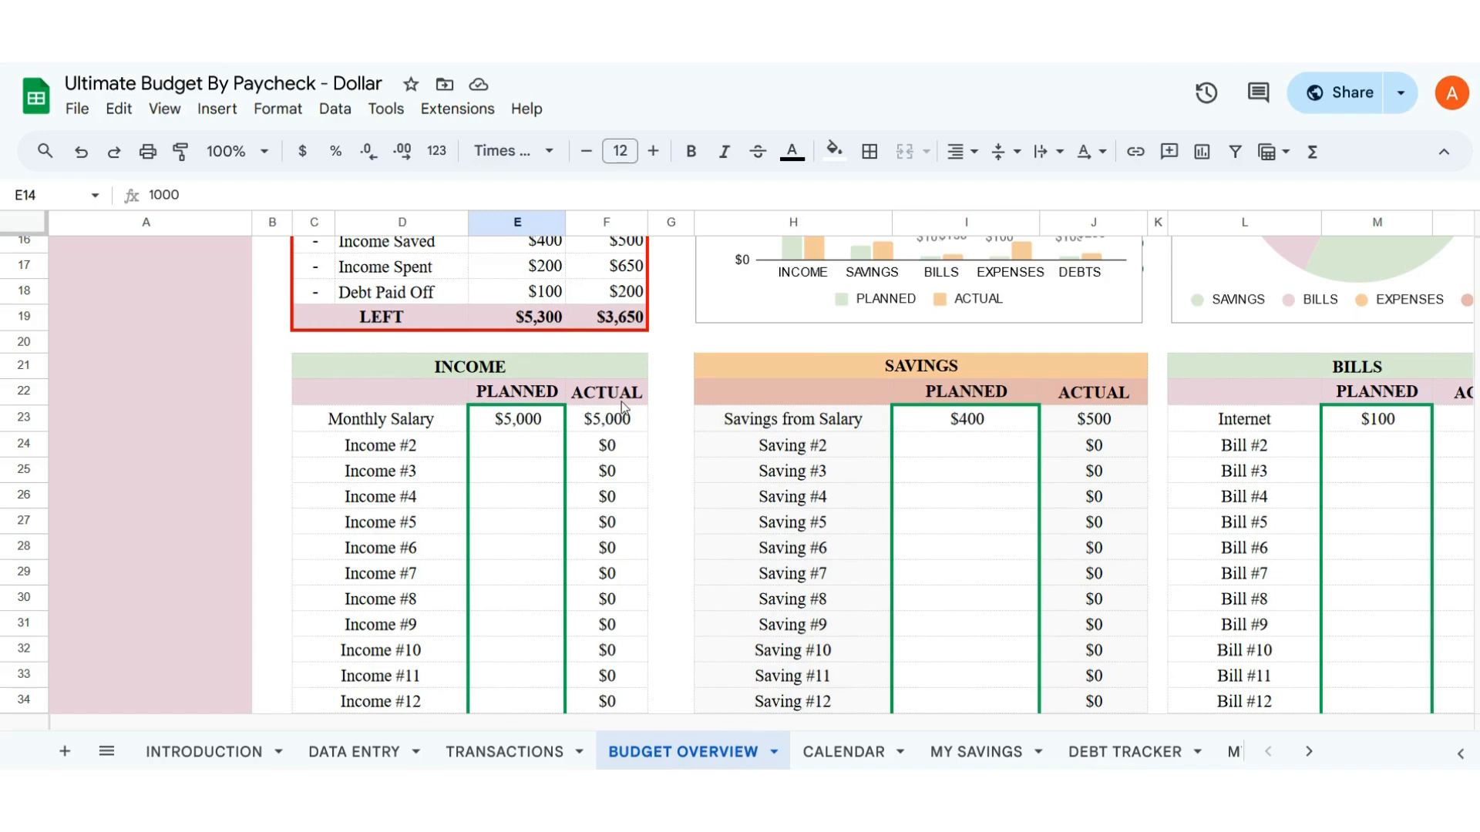
{"action": "left_click", "coordinate": [486, 753]}
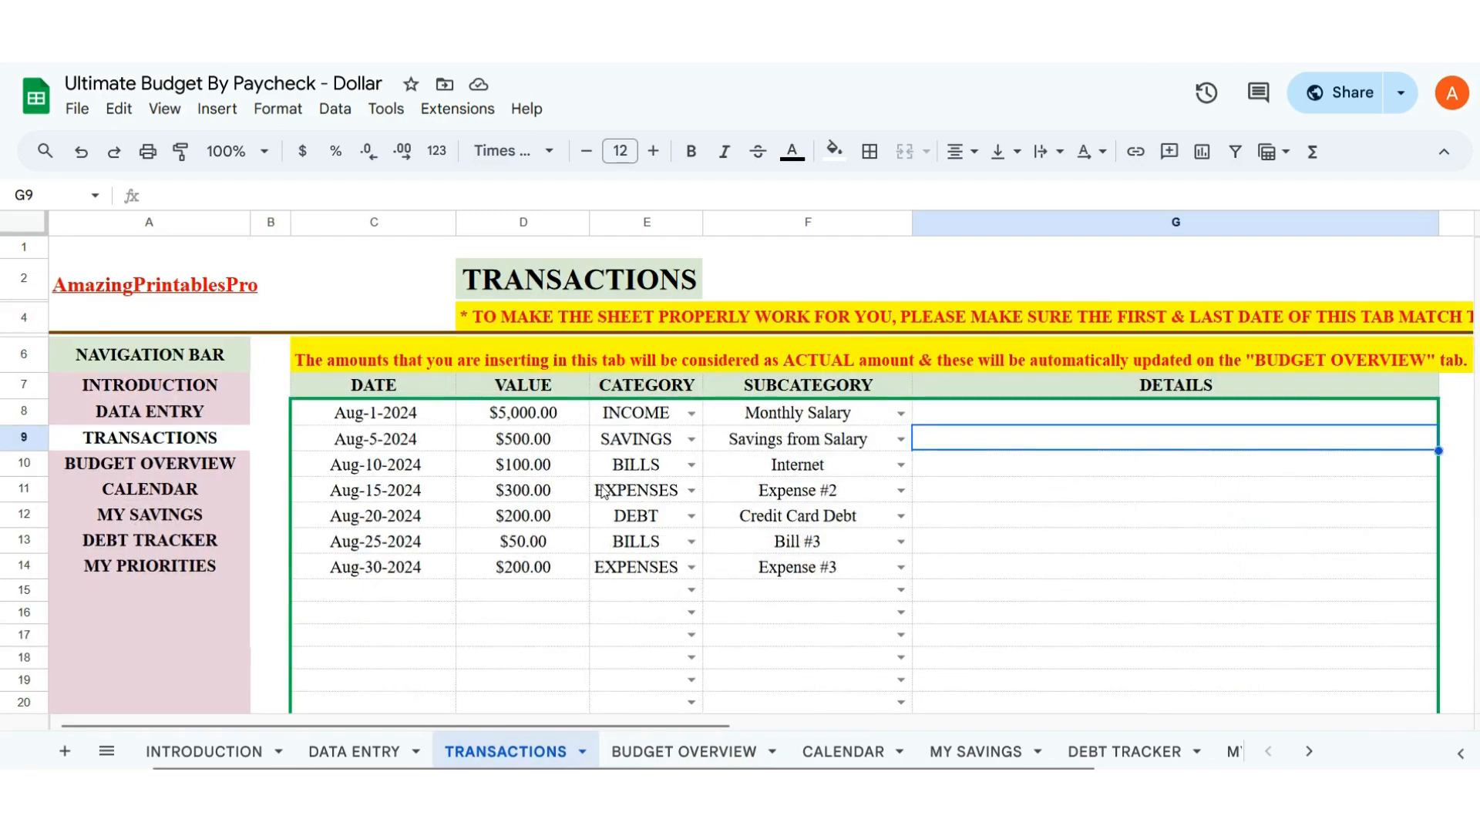
{"action": "left_click", "coordinate": [368, 752]}
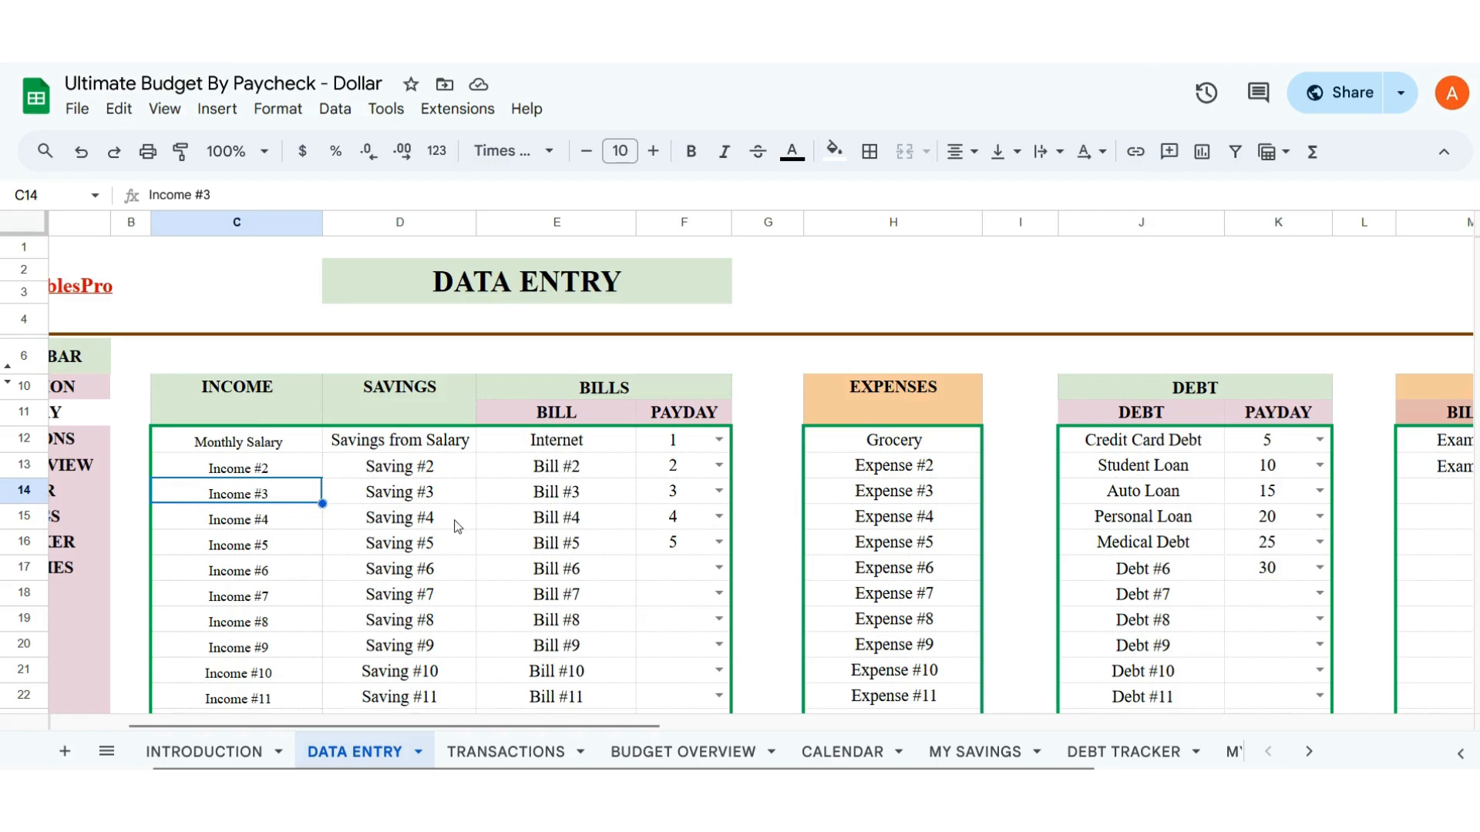
{"action": "left_click", "coordinate": [645, 759]}
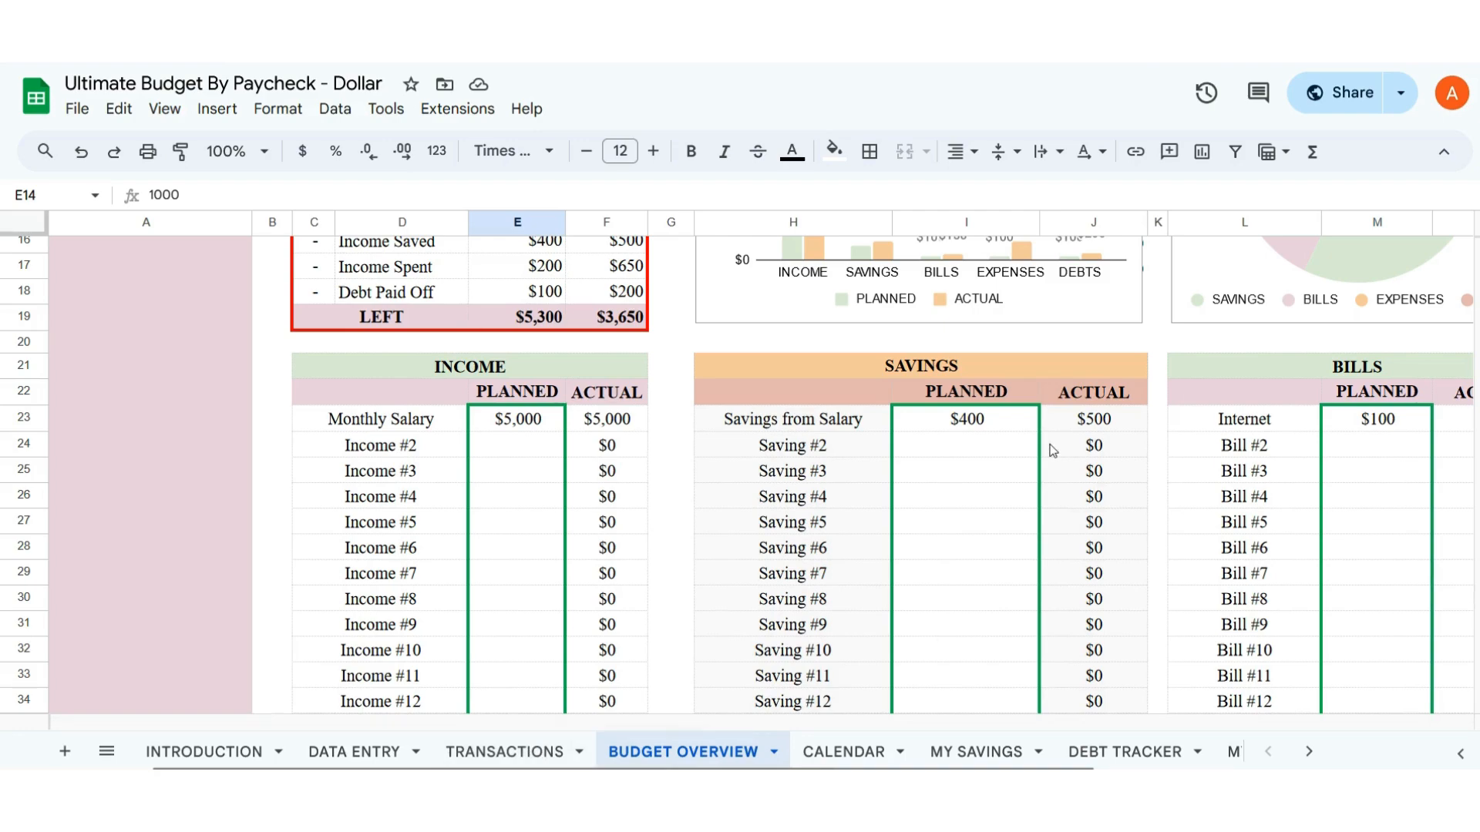
- Compare the transaction values with the ACTUAL columns on BUDGET OVERVIEW, and the transaction subcategories with the DATA ENTRY lists
{"action": "left_click", "coordinate": [508, 759]}
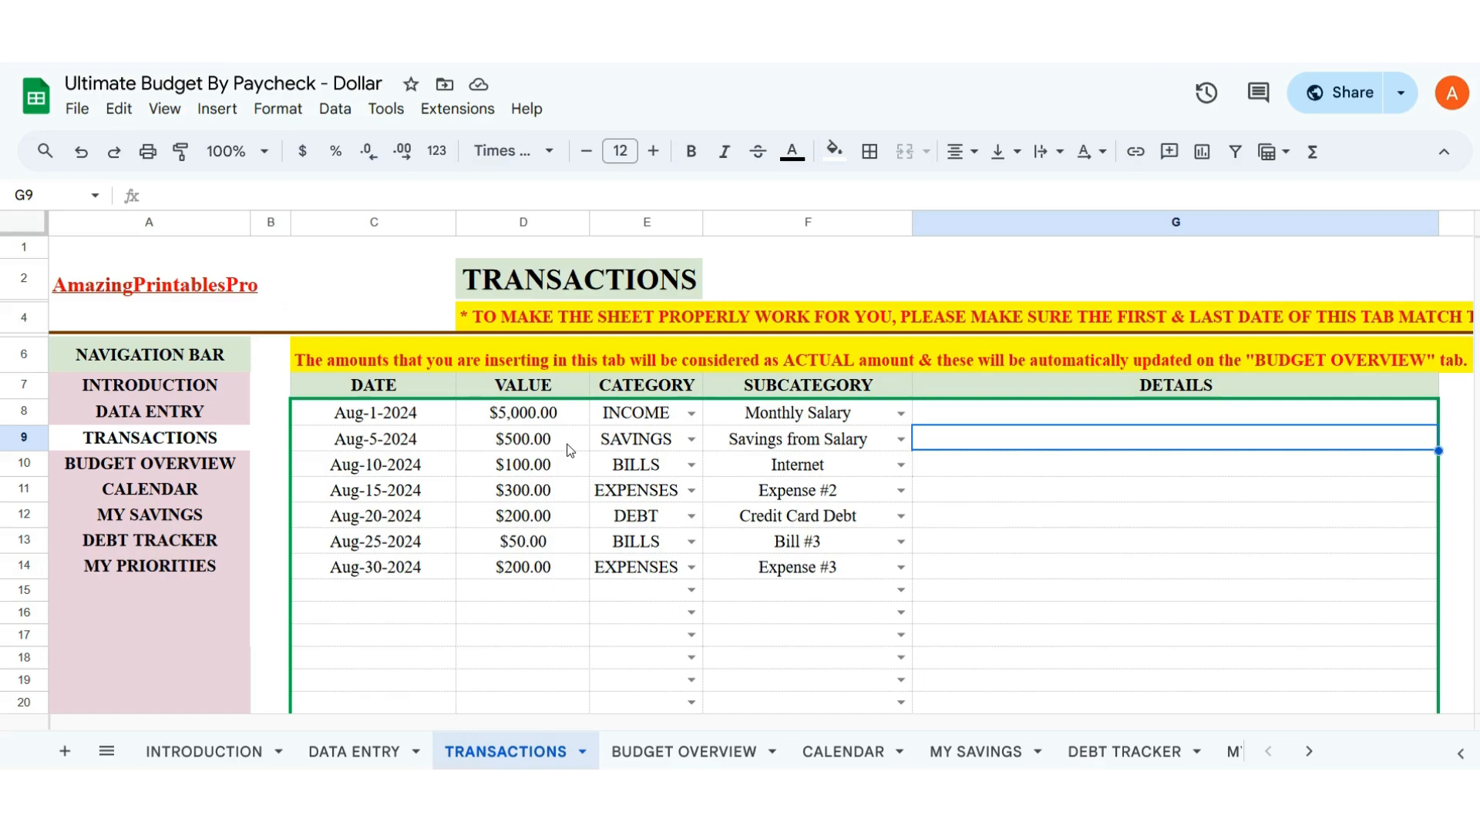
{"action": "left_click", "coordinate": [684, 753]}
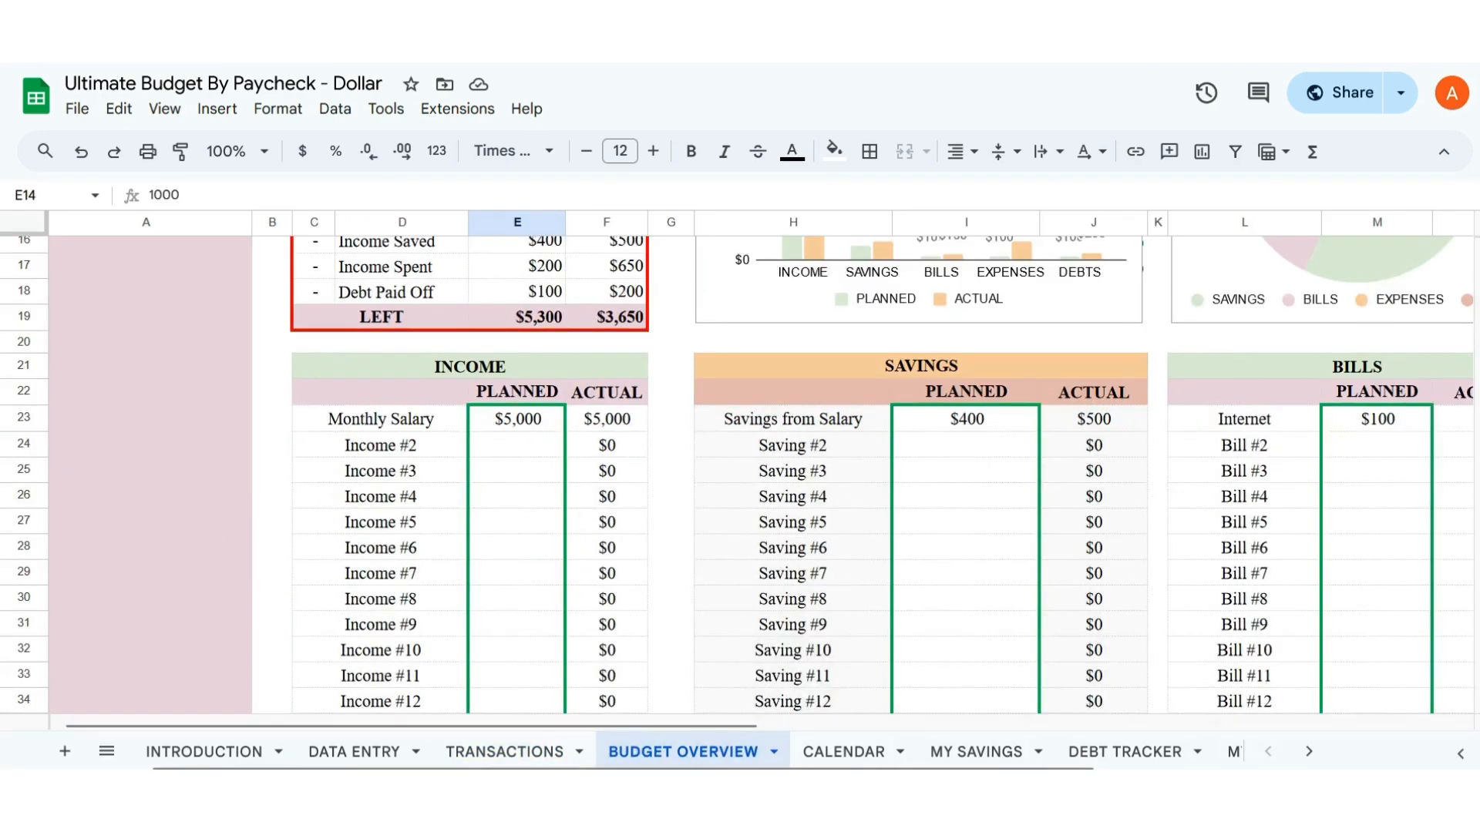
{"action": "left_click", "coordinate": [538, 754]}
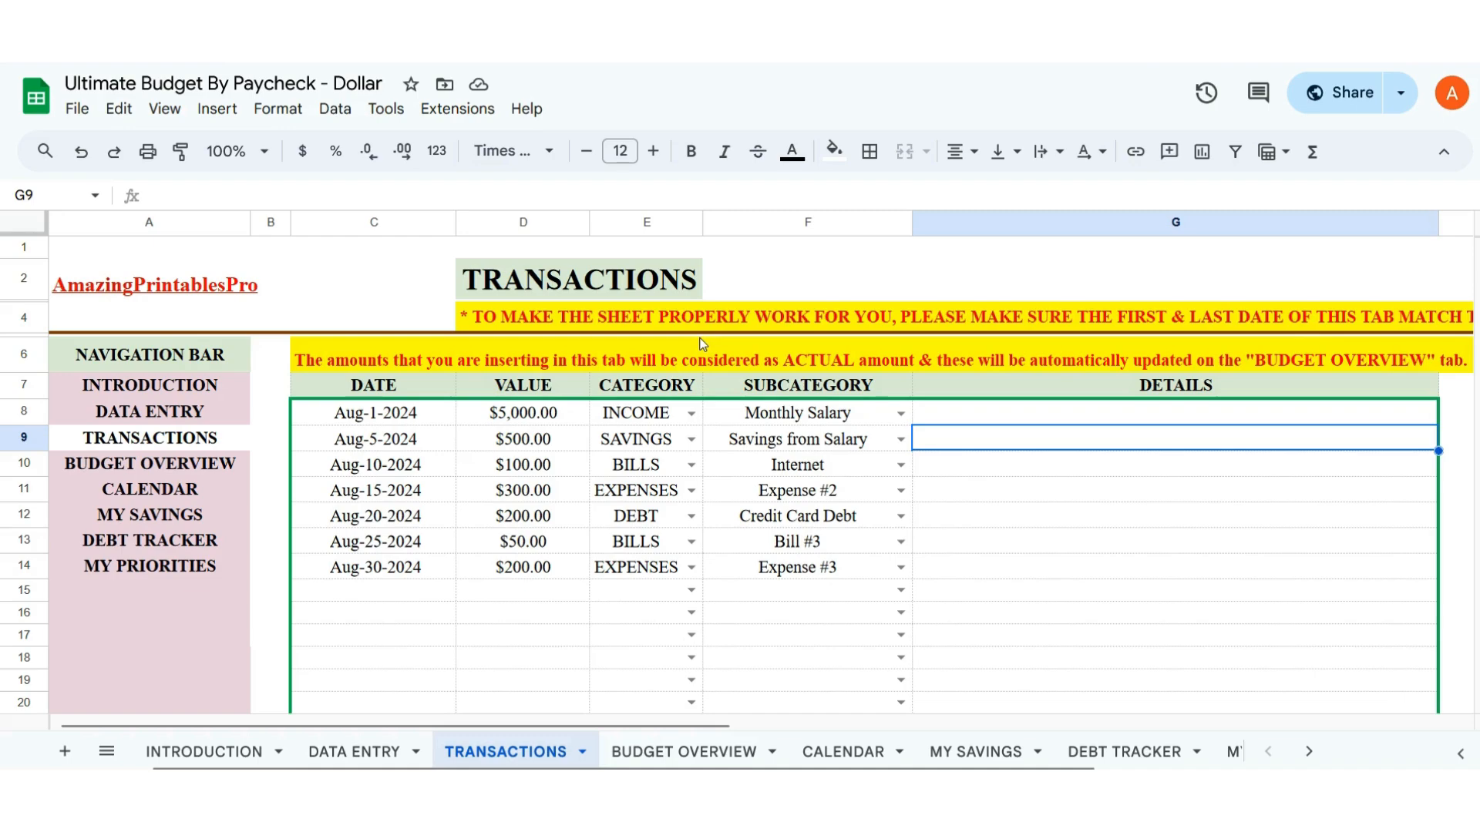
{"action": "left_click", "coordinate": [373, 753]}
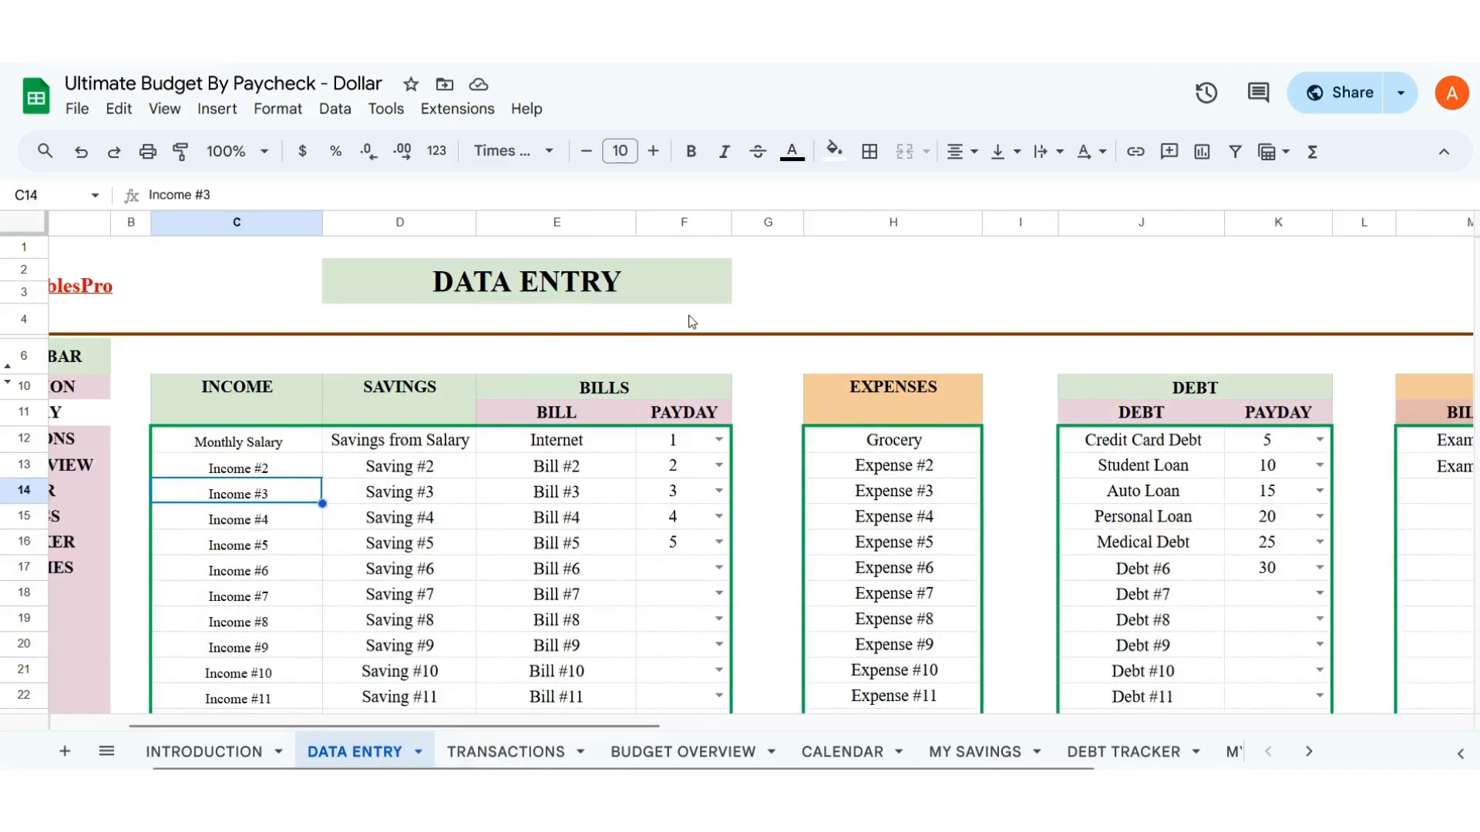
{"action": "left_click", "coordinate": [508, 753]}
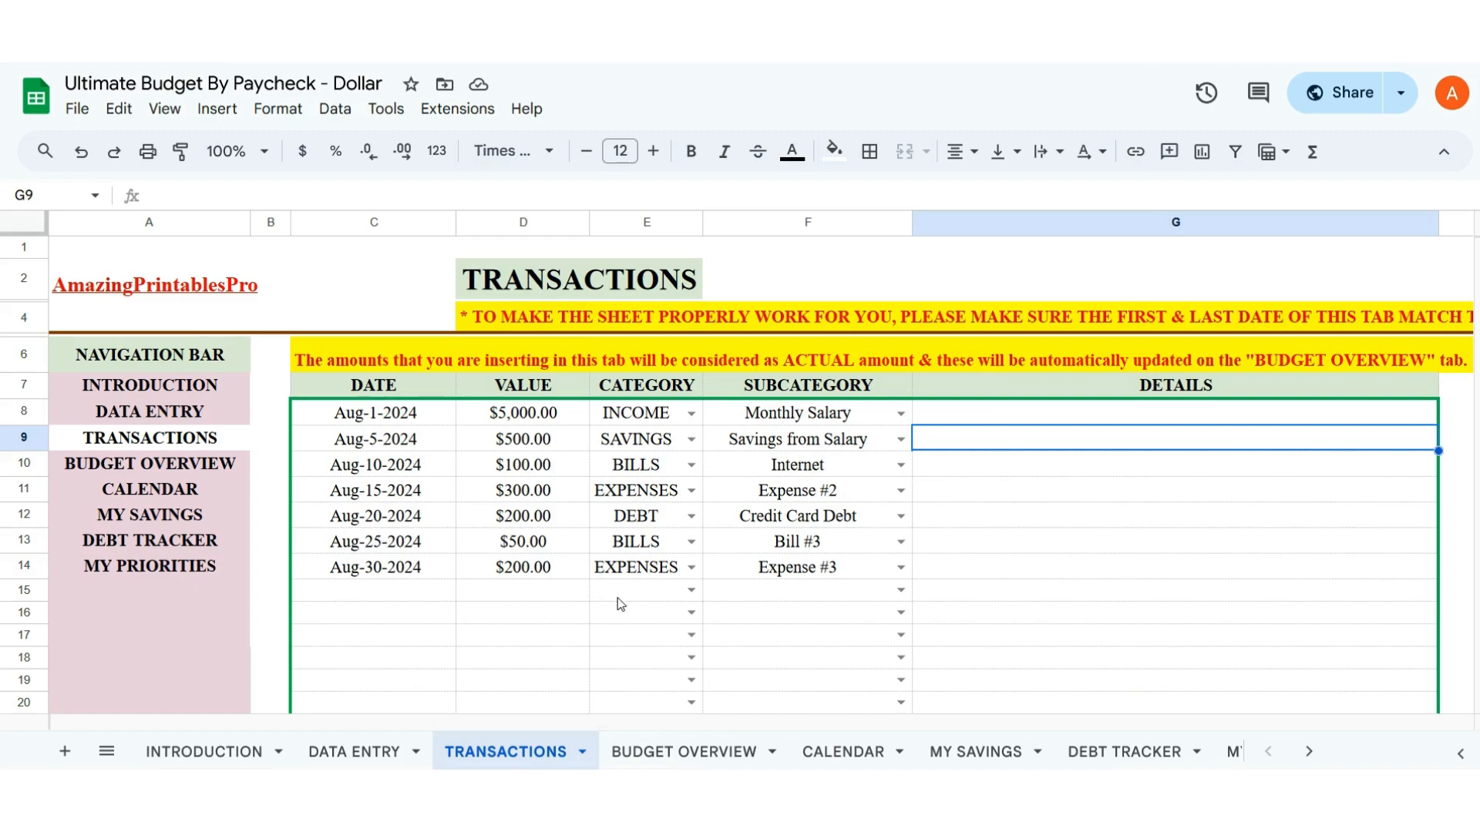
- Change the ending of the date-matching notice in cell D4 of BUDGET OVERVIEW from "TRANSACTION TRACKER" to "TRANSACTIONS TAB"
{"action": "left_click", "coordinate": [681, 754]}
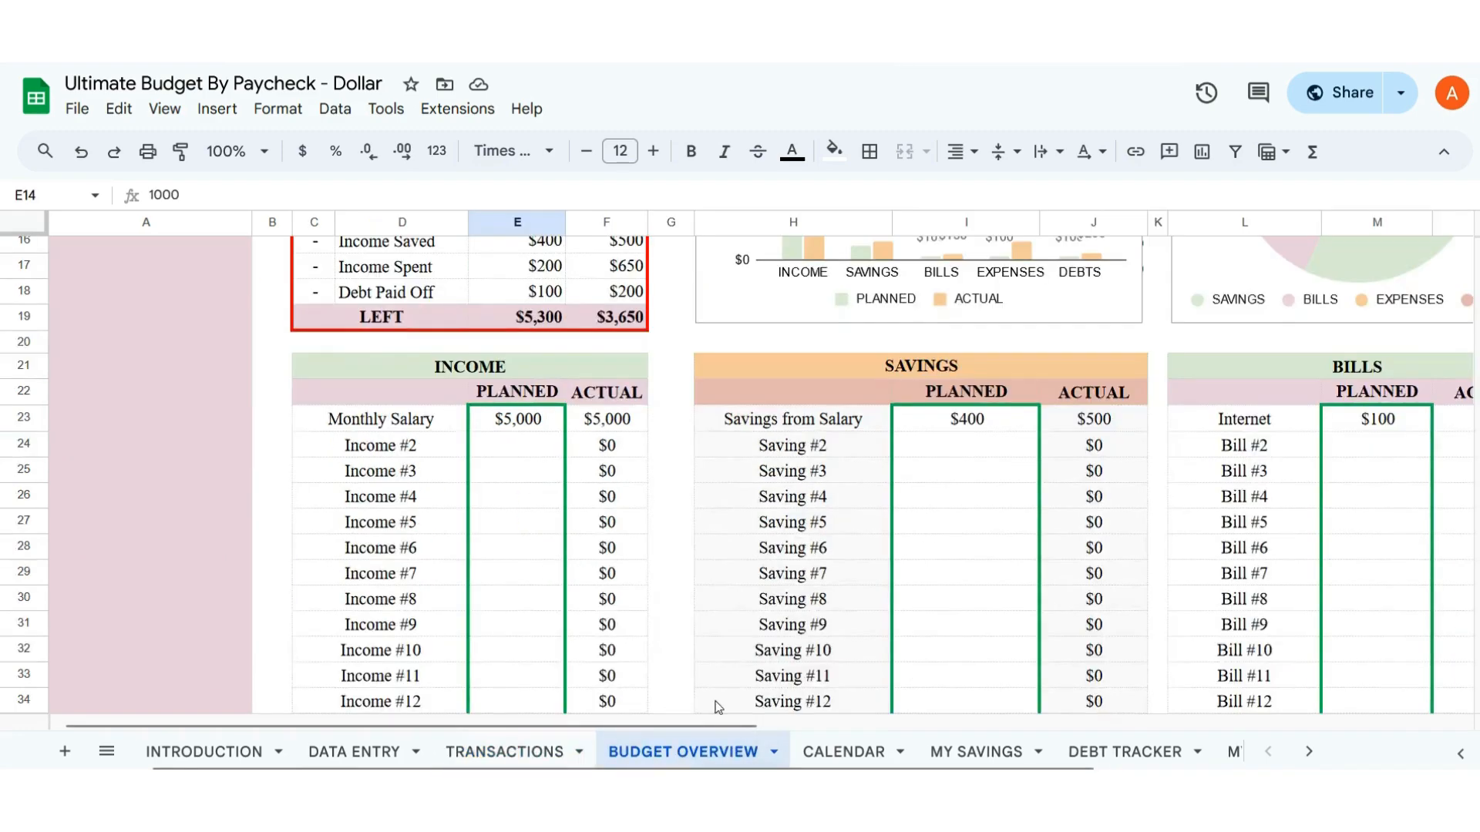
{"action": "scroll", "coordinate": [744, 602], "scroll_direction": "up", "scroll_amount": 5}
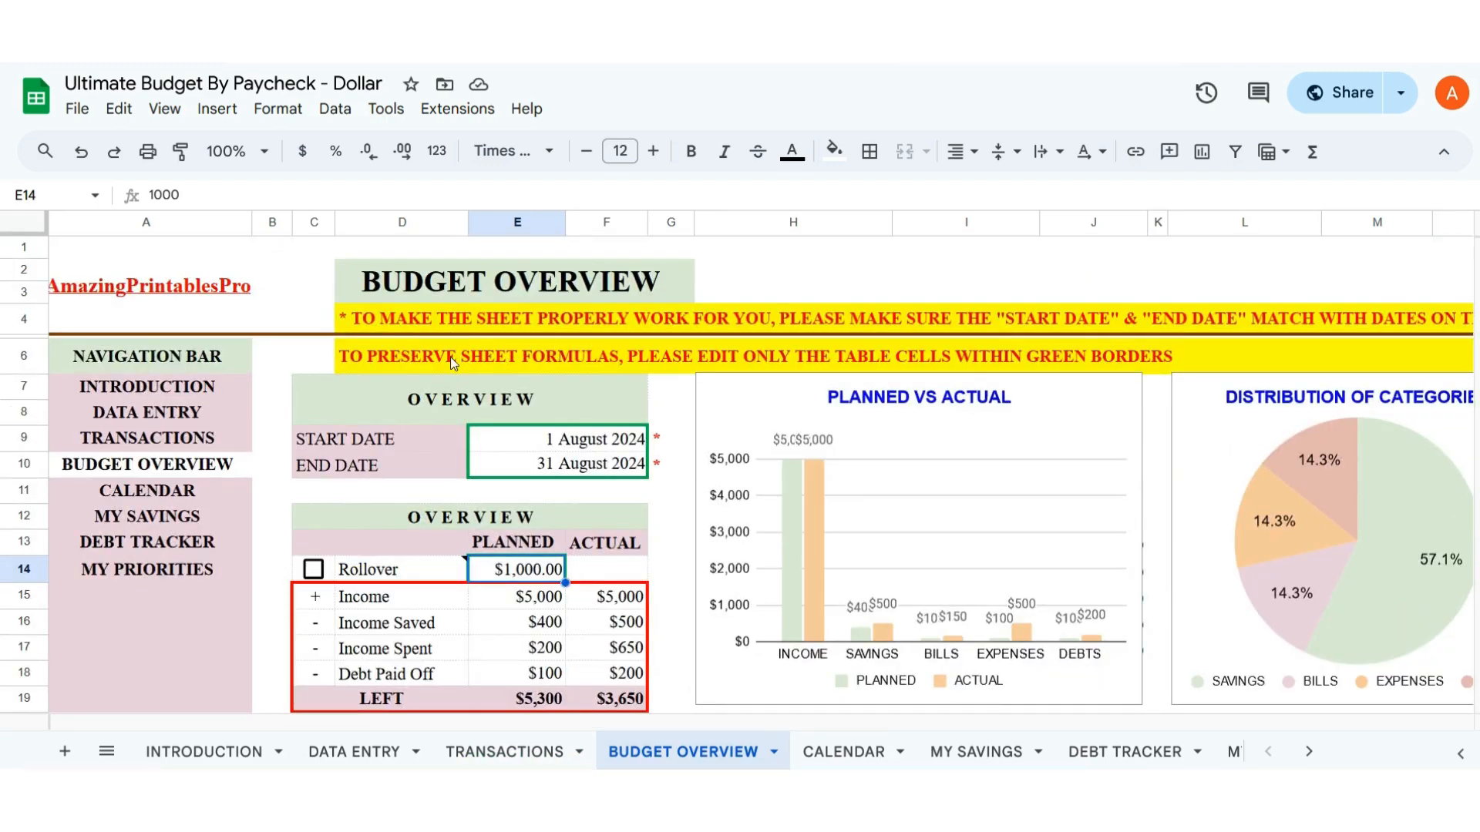
{"action": "left_click_drag", "start_coordinate": [412, 720], "coordinate": [645, 724]}
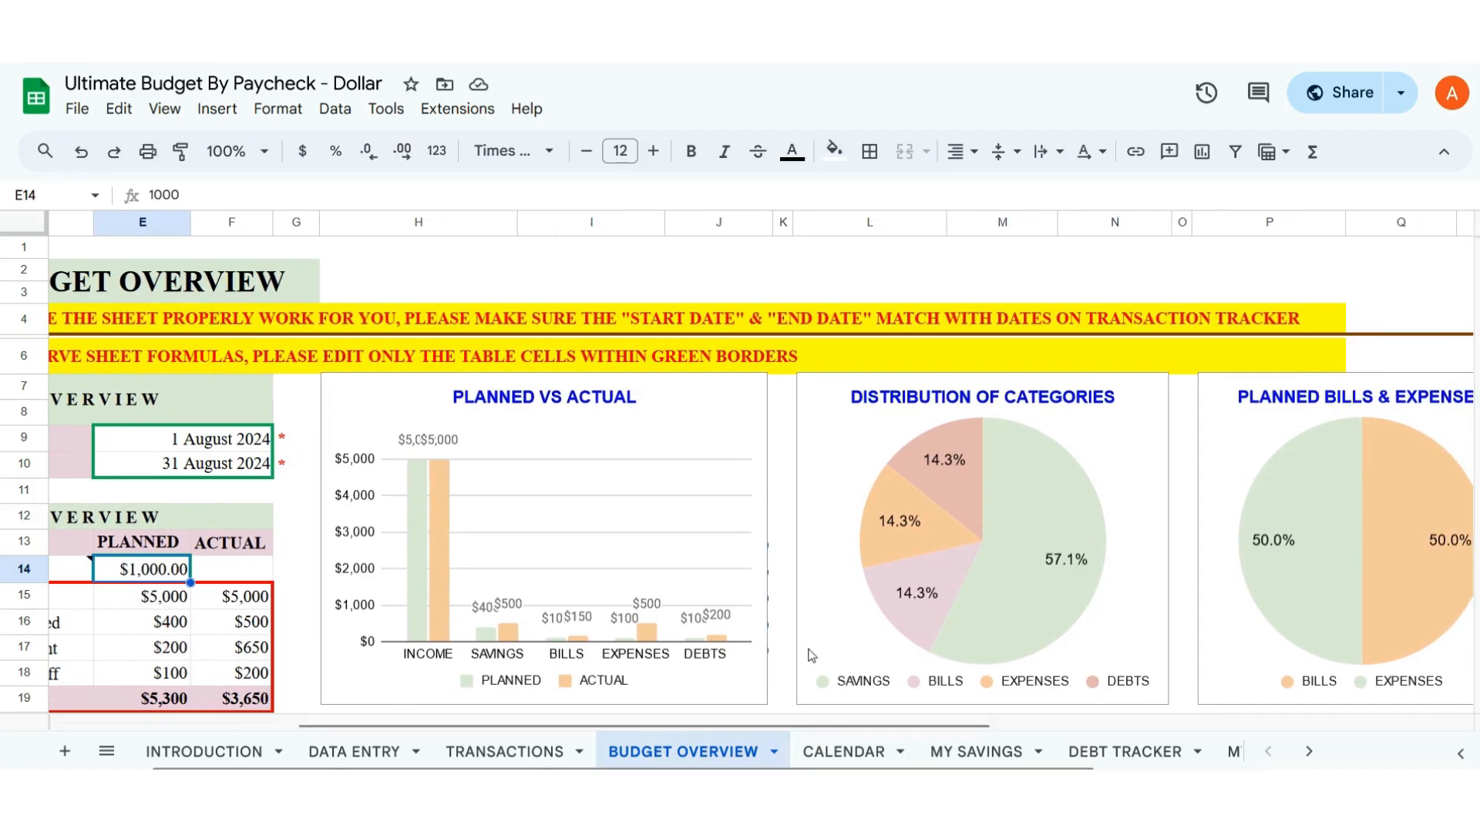
{"action": "left_click", "coordinate": [134, 324]}
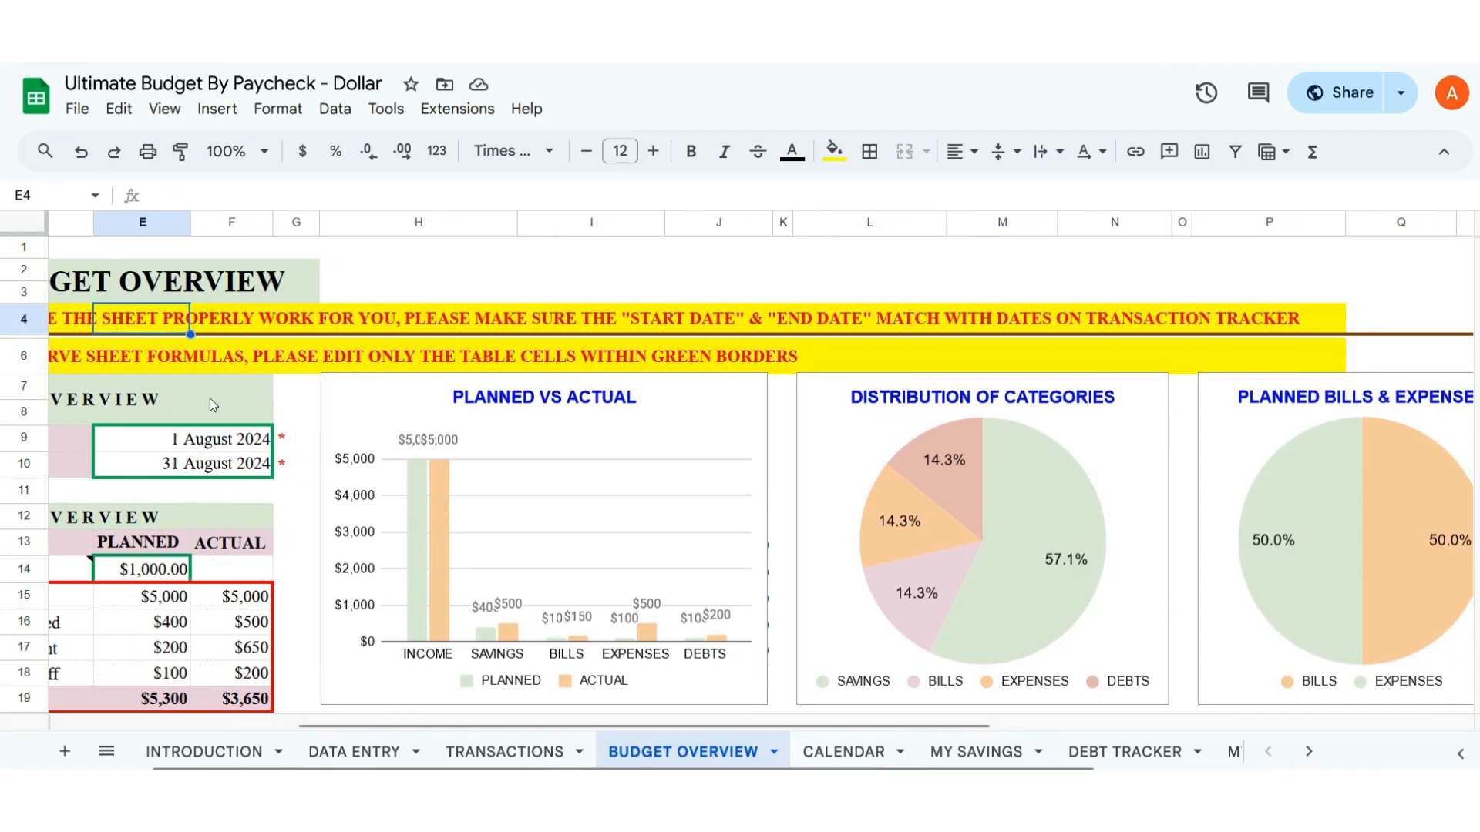
{"action": "left_click_drag", "start_coordinate": [411, 725], "coordinate": [256, 723]}
{"action": "left_click", "coordinate": [234, 321]}
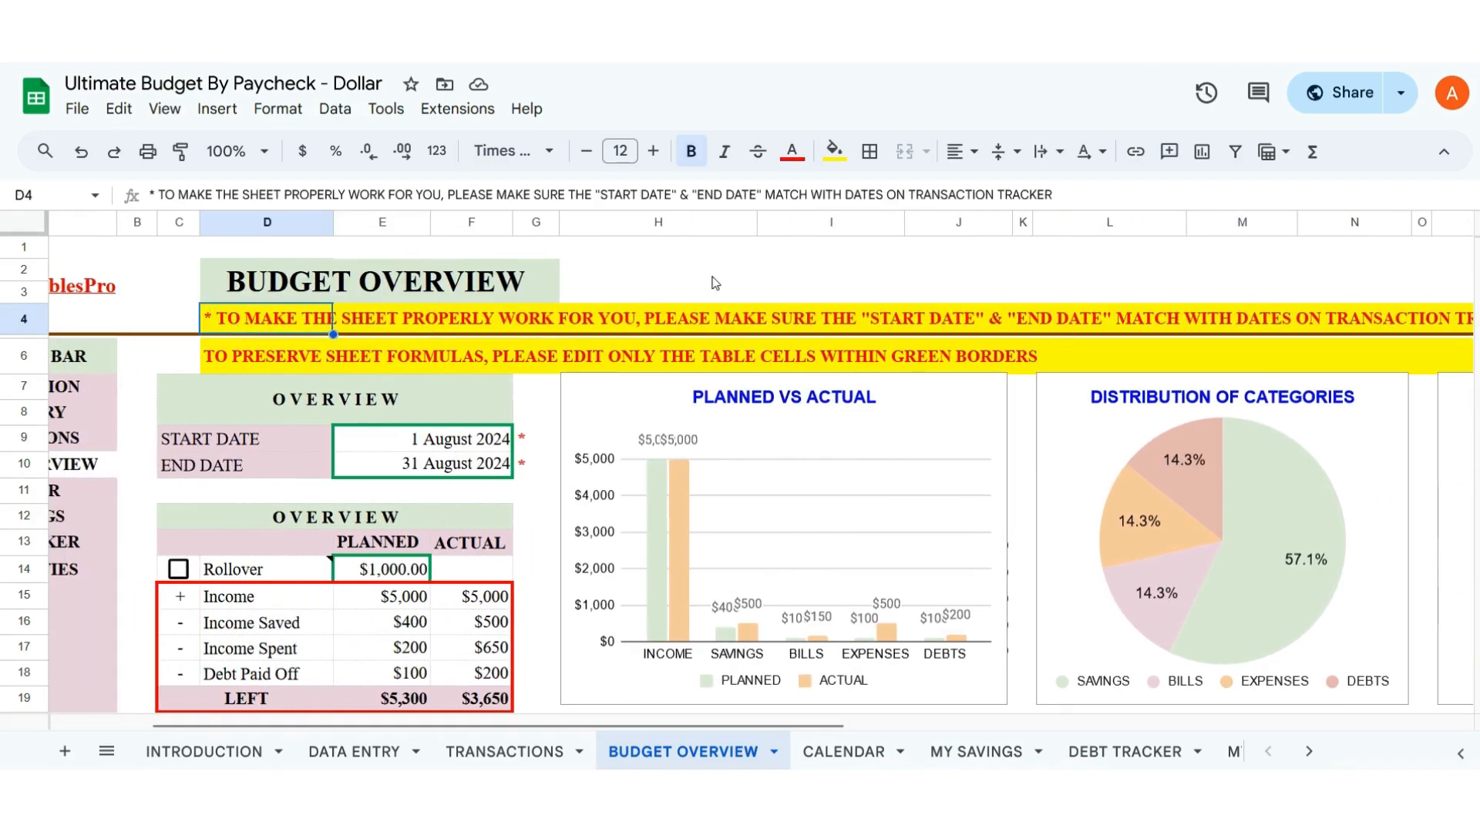
{"action": "left_click_drag", "start_coordinate": [1000, 192], "coordinate": [1076, 197]}
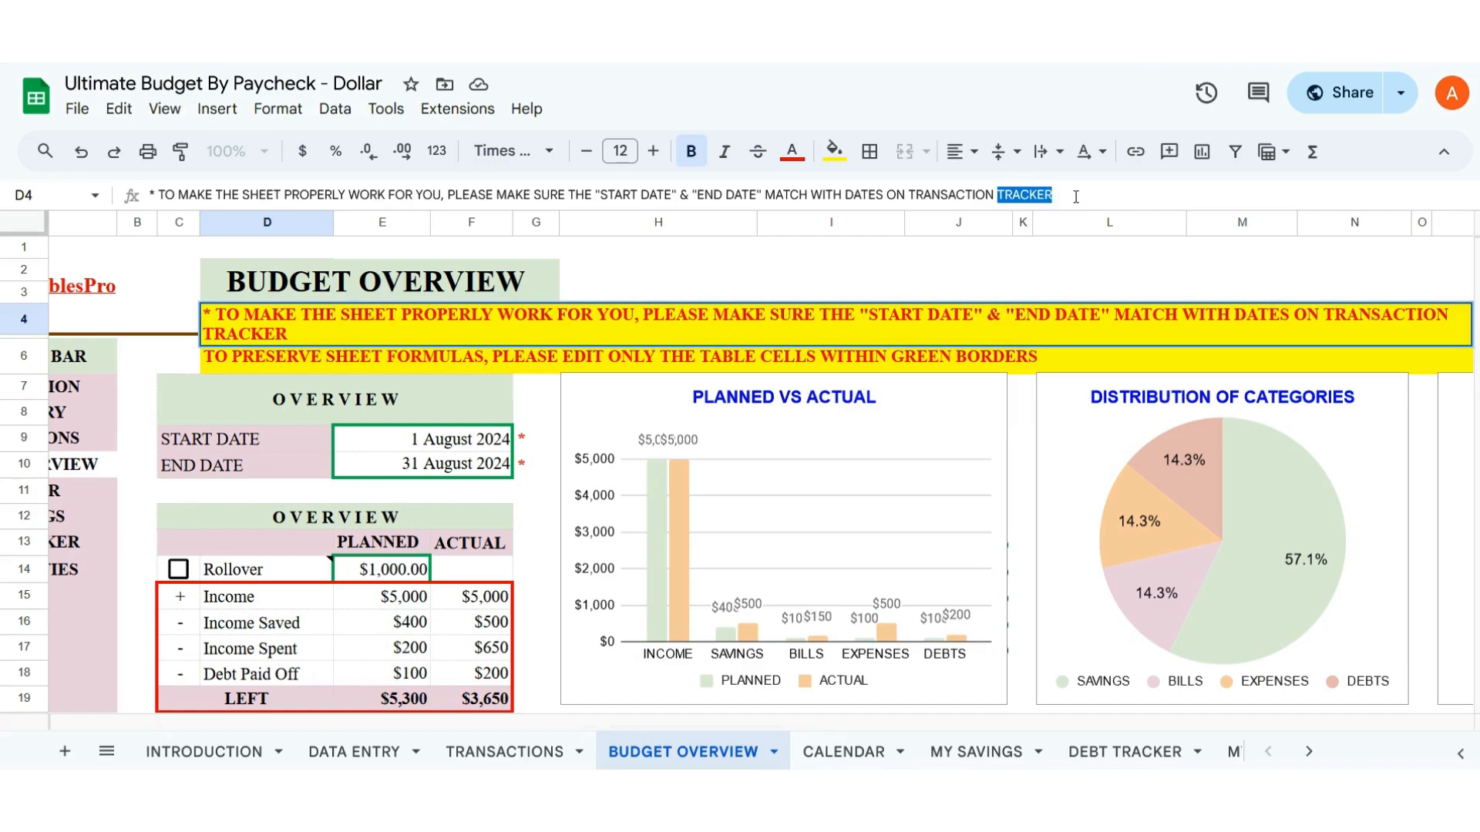
{"action": "key", "text": "BackSpace"}
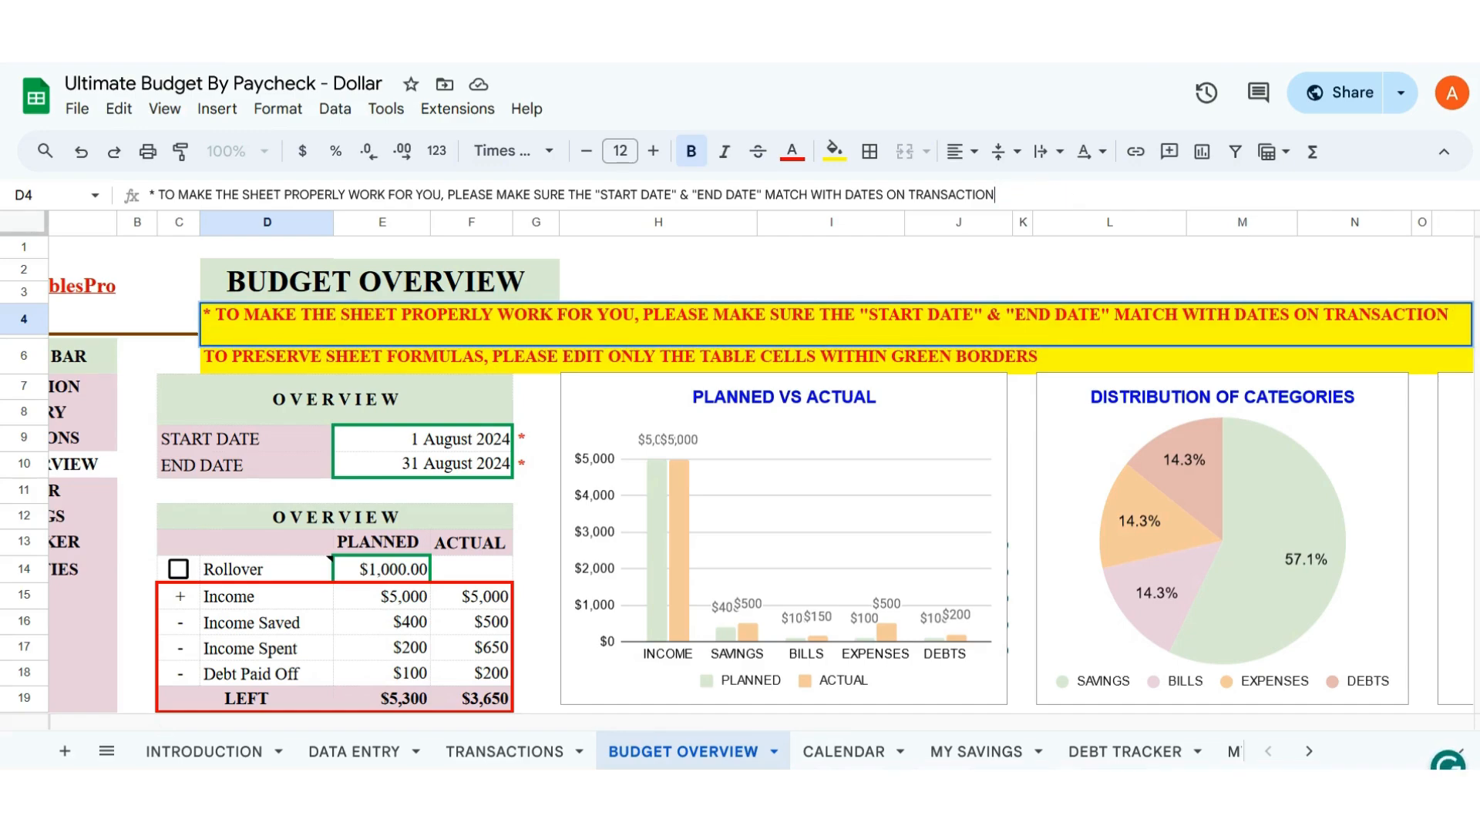
{"action": "type", "text": "S TAB"}
{"action": "key", "text": "Return"}
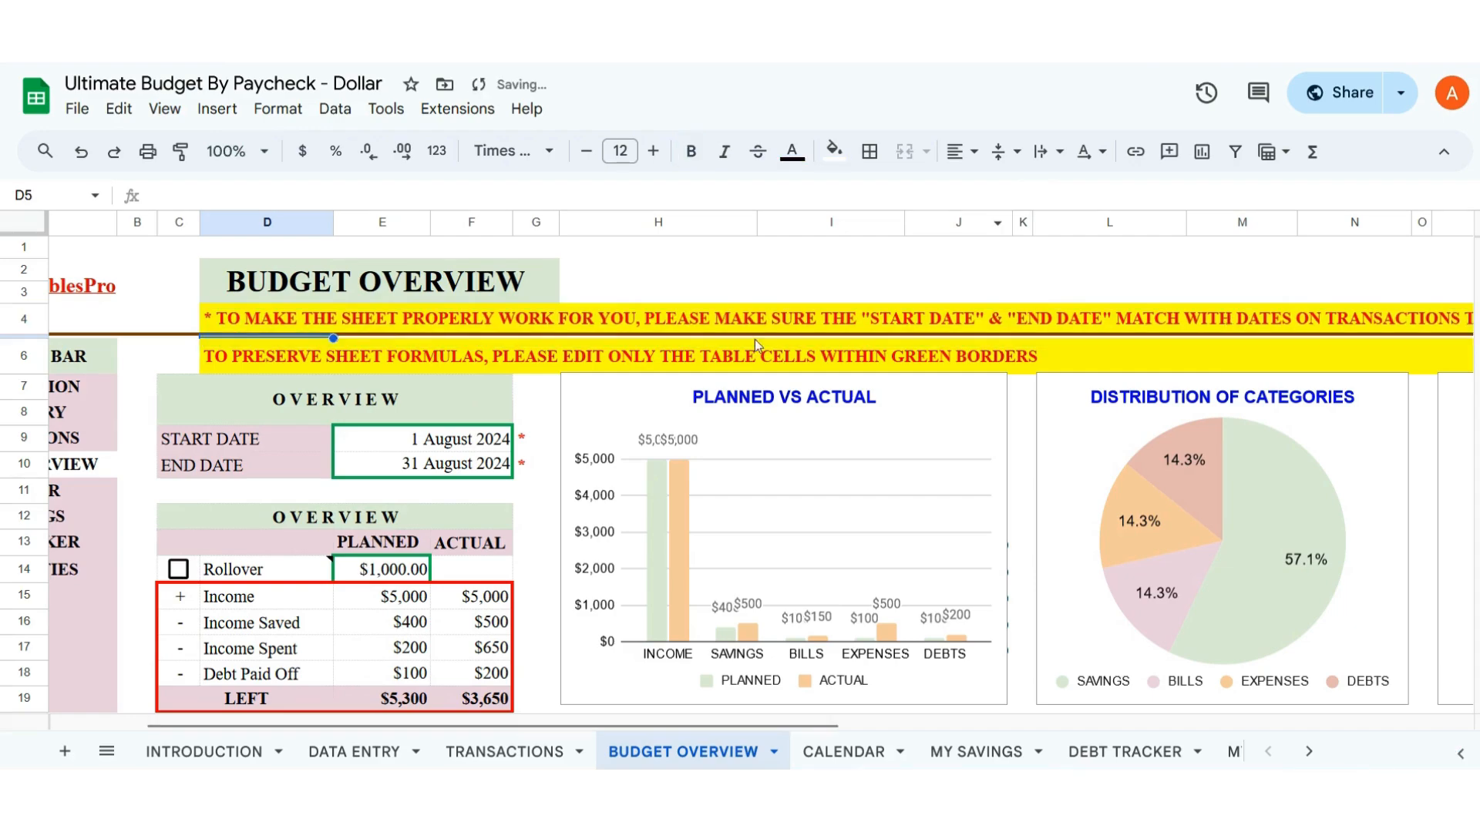
- Read the notice about preserving sheet formulas and examine the green-bordered PLANNED cells in the INCOME and SAVINGS tables
{"action": "left_click", "coordinate": [228, 361]}
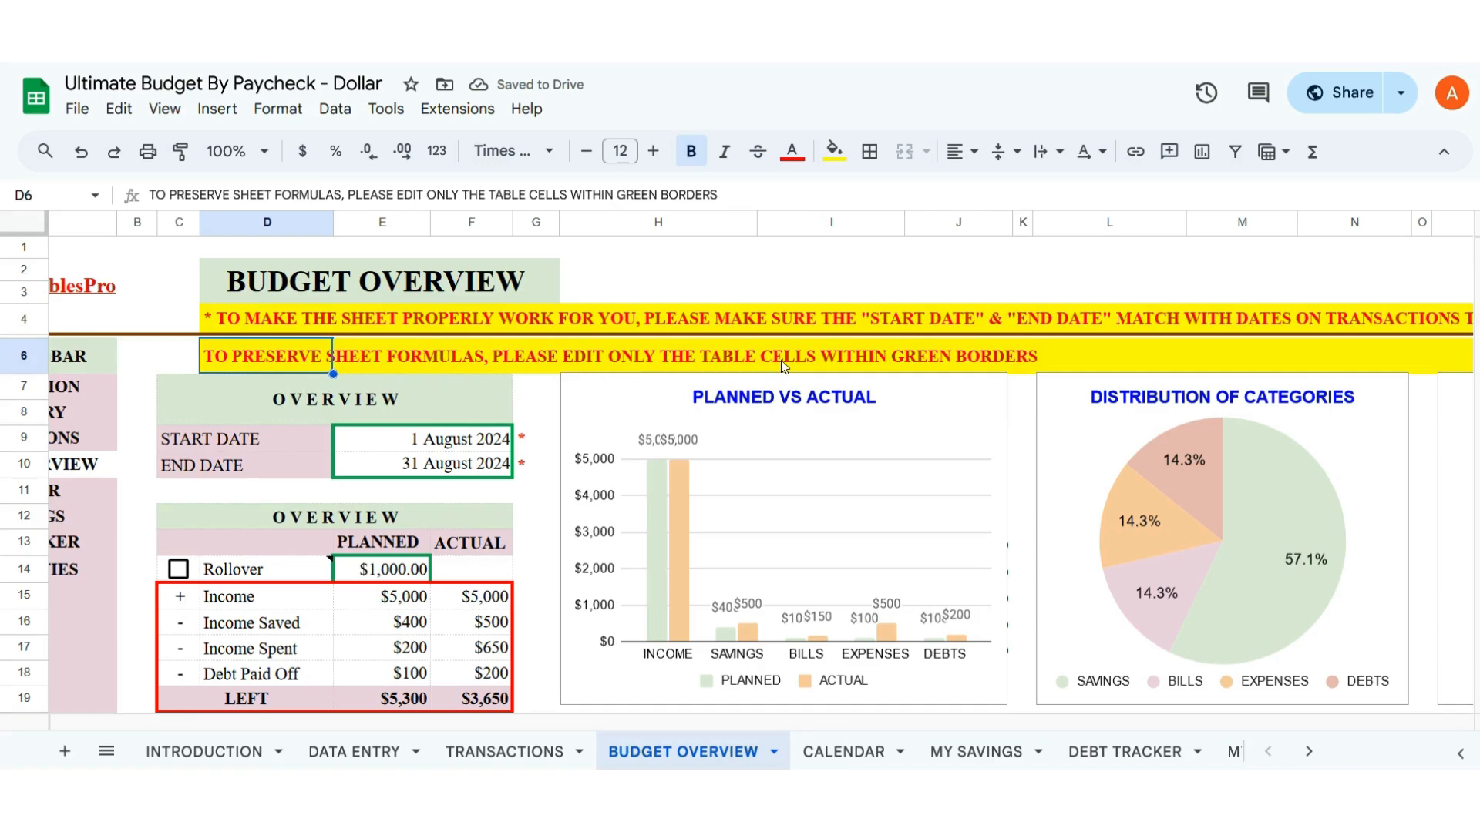
{"action": "scroll", "coordinate": [933, 444], "scroll_direction": "down", "scroll_amount": 5}
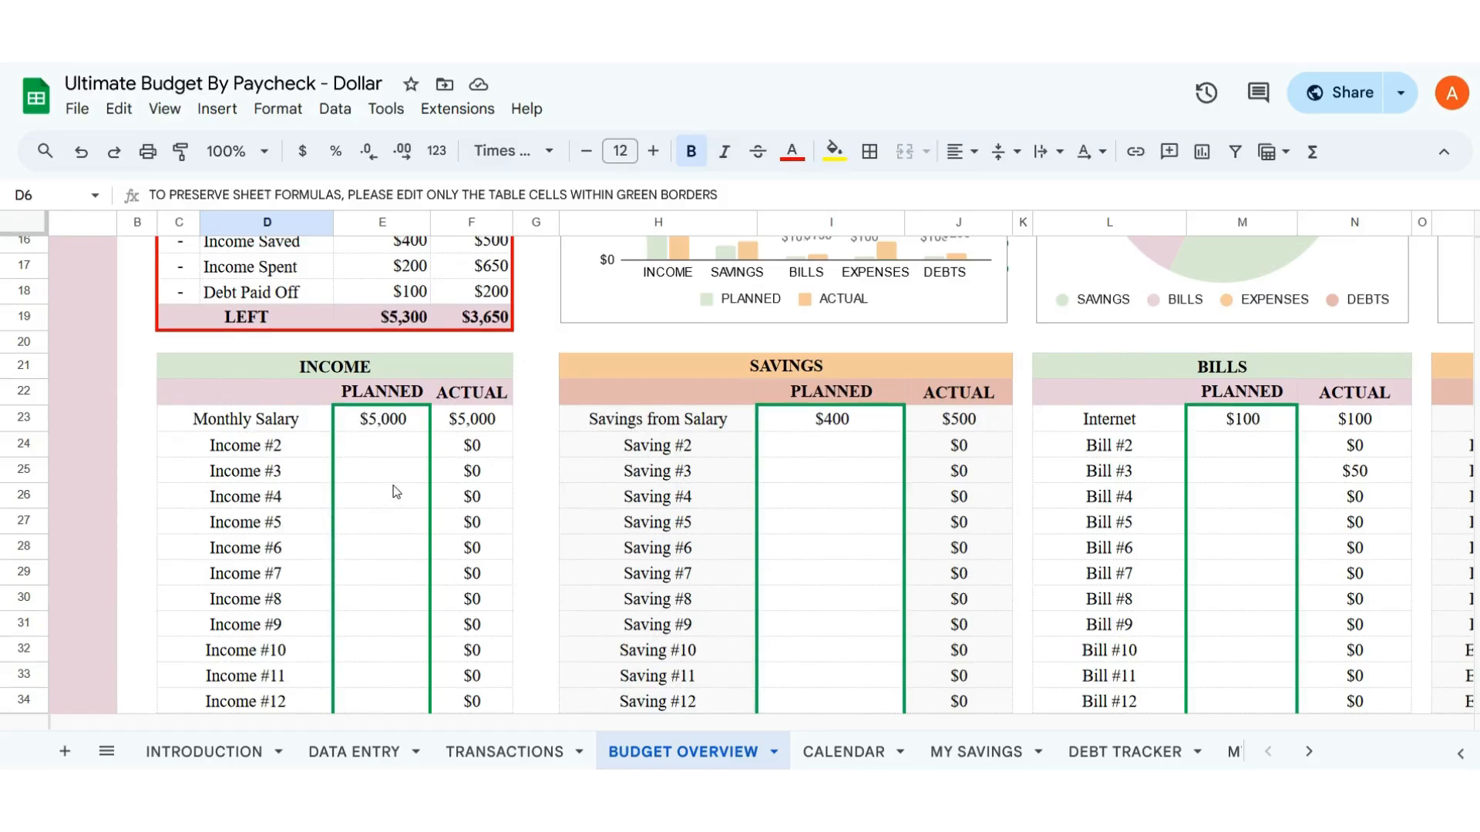
{"action": "left_click", "coordinate": [394, 442]}
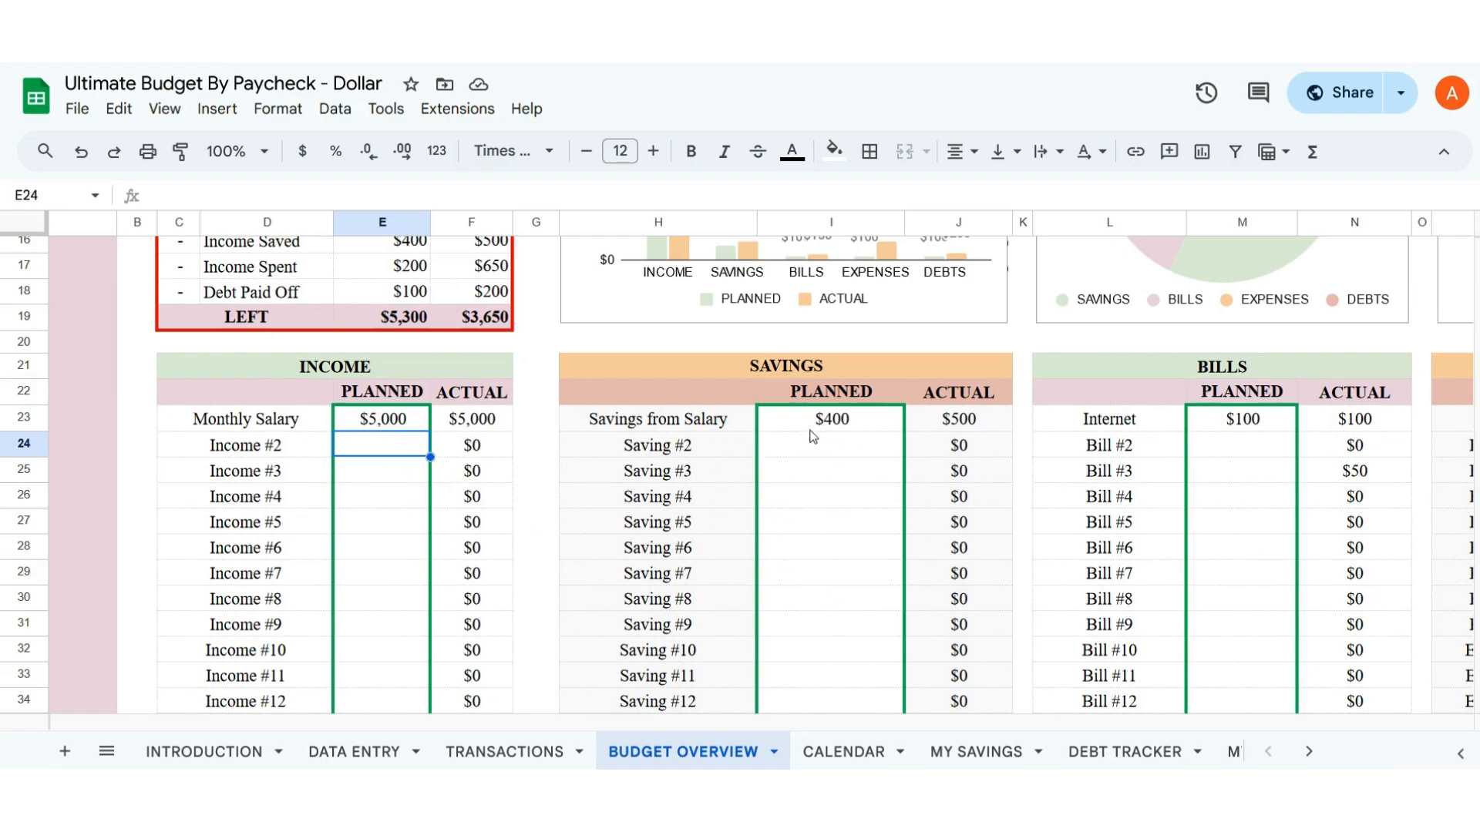
{"action": "left_click", "coordinate": [868, 427]}
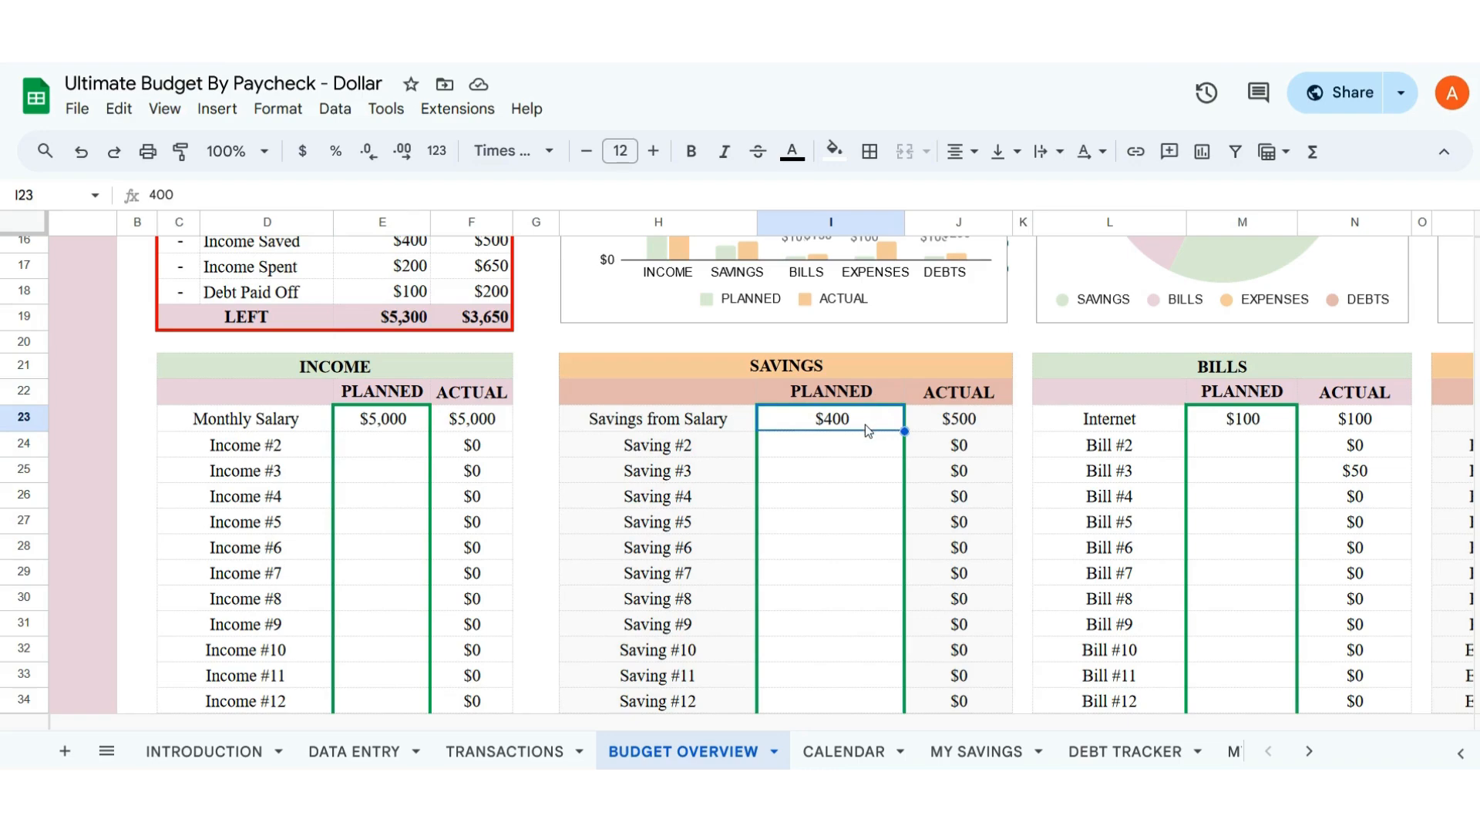
{"action": "scroll", "coordinate": [863, 426], "scroll_direction": "up", "scroll_amount": 4}
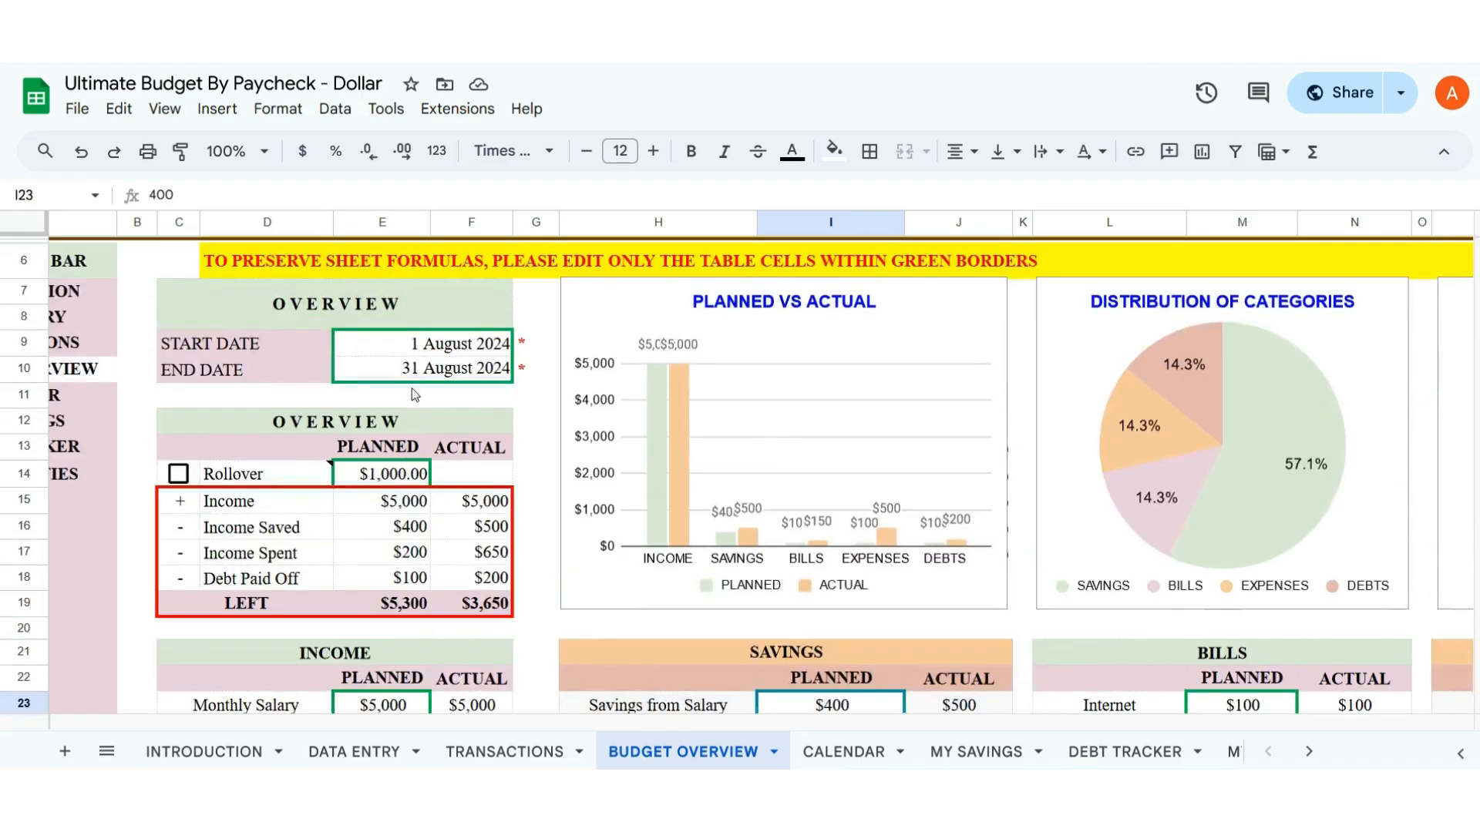
{"action": "scroll", "coordinate": [593, 463], "scroll_direction": "down", "scroll_amount": 3}
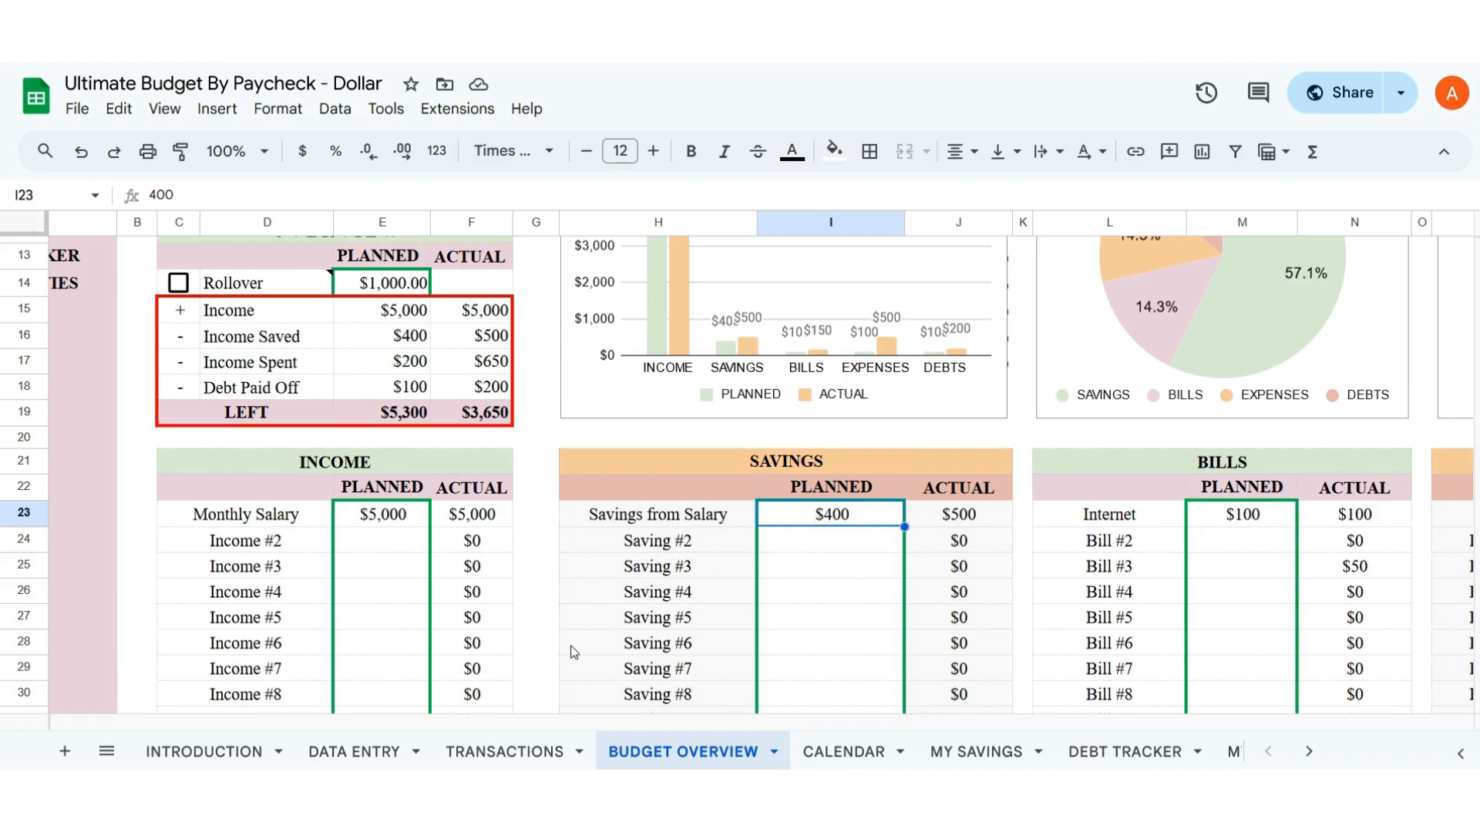
- Compare the savings and bills entries on TRANSACTIONS with the PLANNED and ACTUAL amounts in the matching BUDGET OVERVIEW tables
{"action": "left_click", "coordinate": [493, 755]}
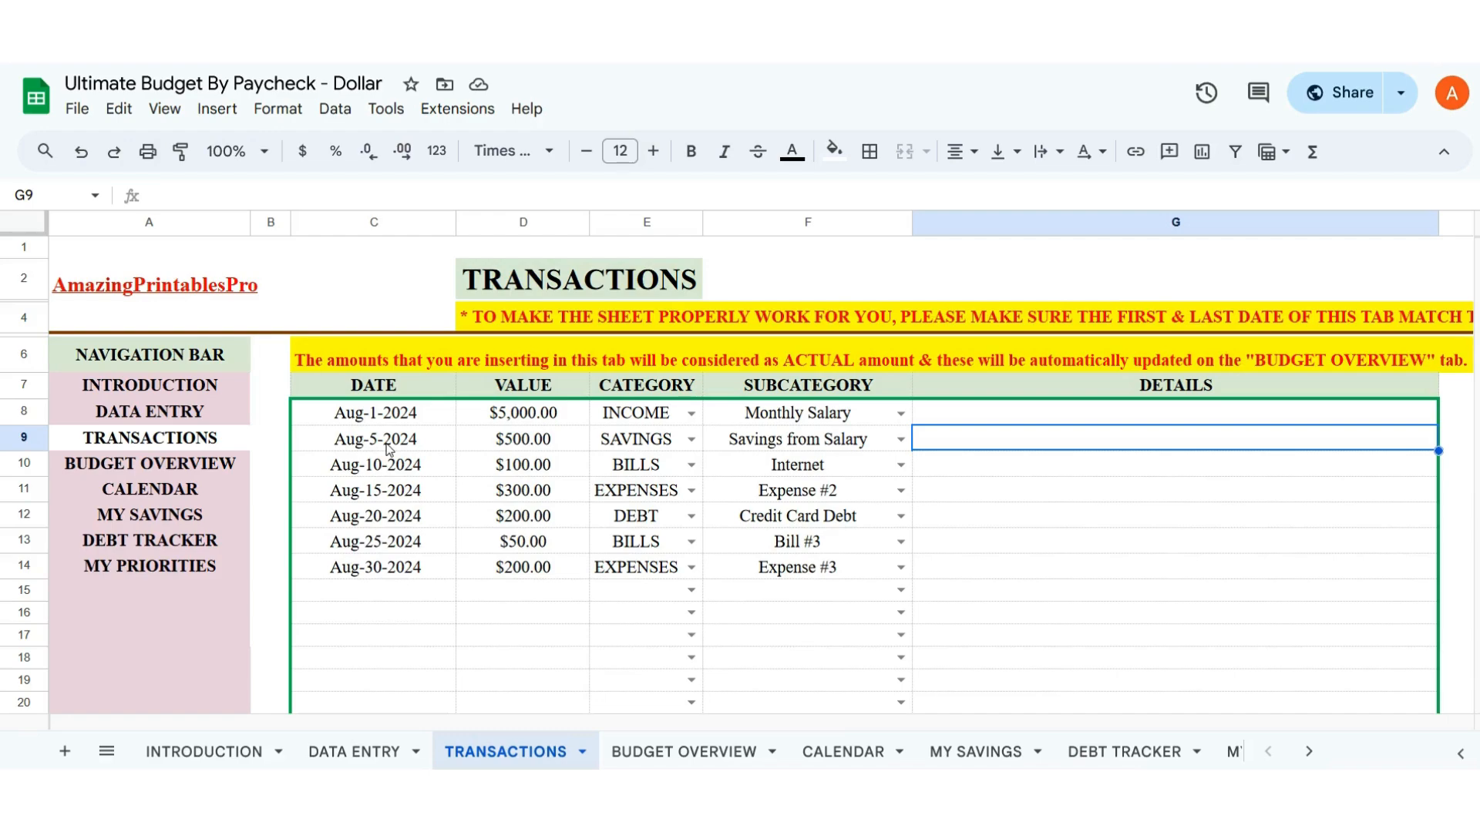
{"action": "left_click", "coordinate": [672, 752]}
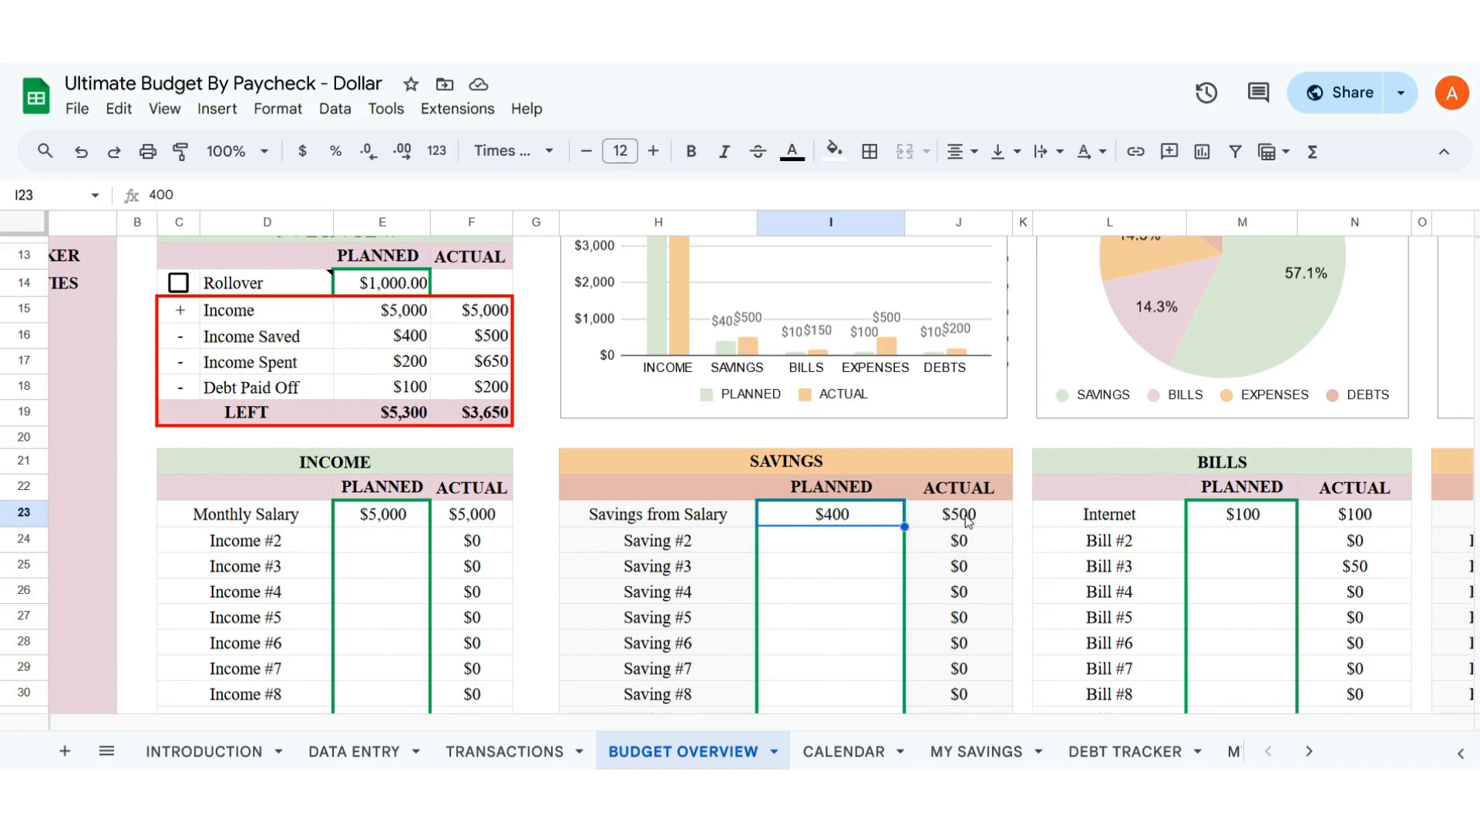
{"action": "left_click", "coordinate": [497, 754]}
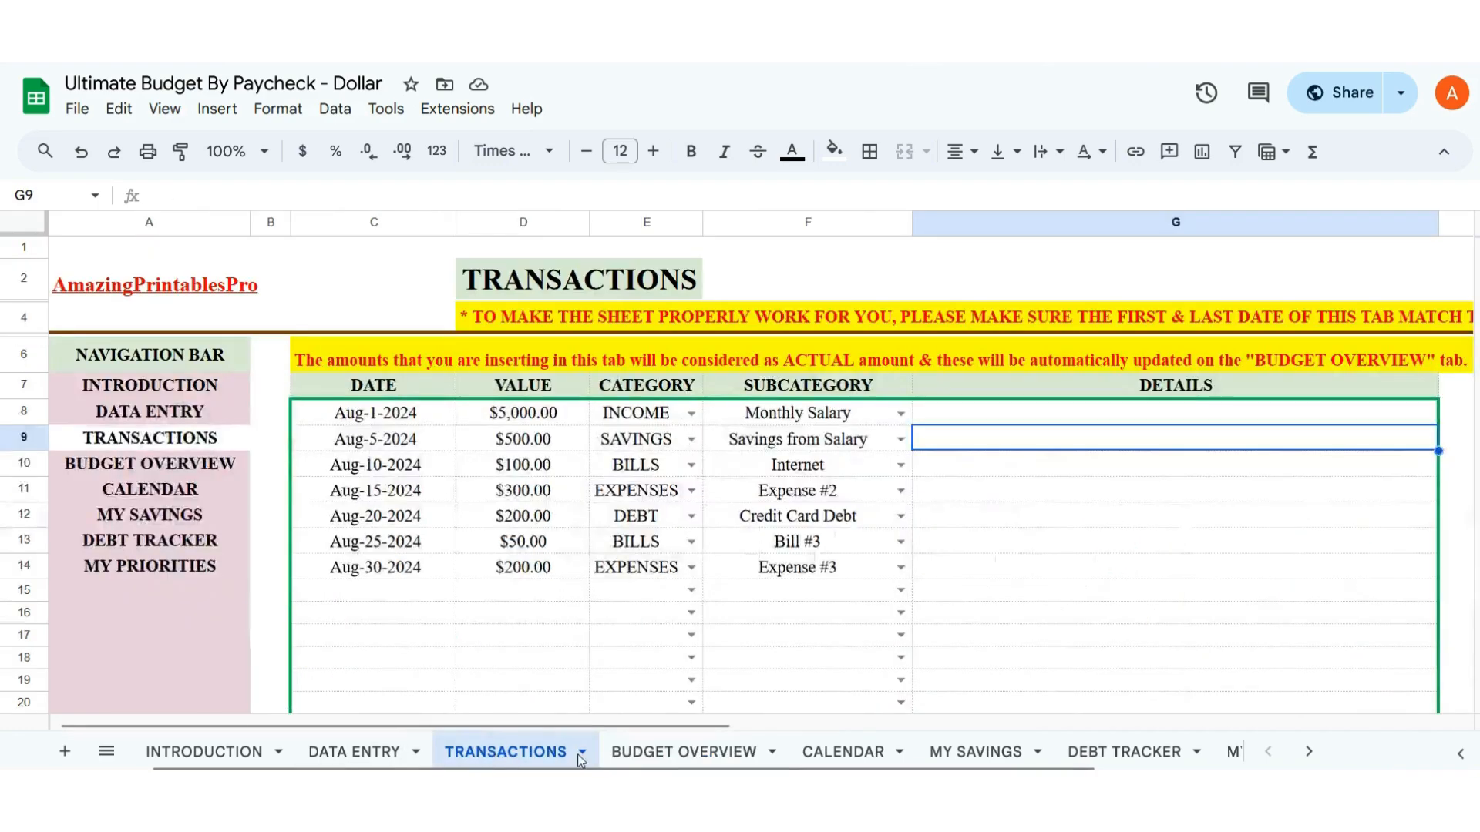
{"action": "left_click", "coordinate": [650, 754]}
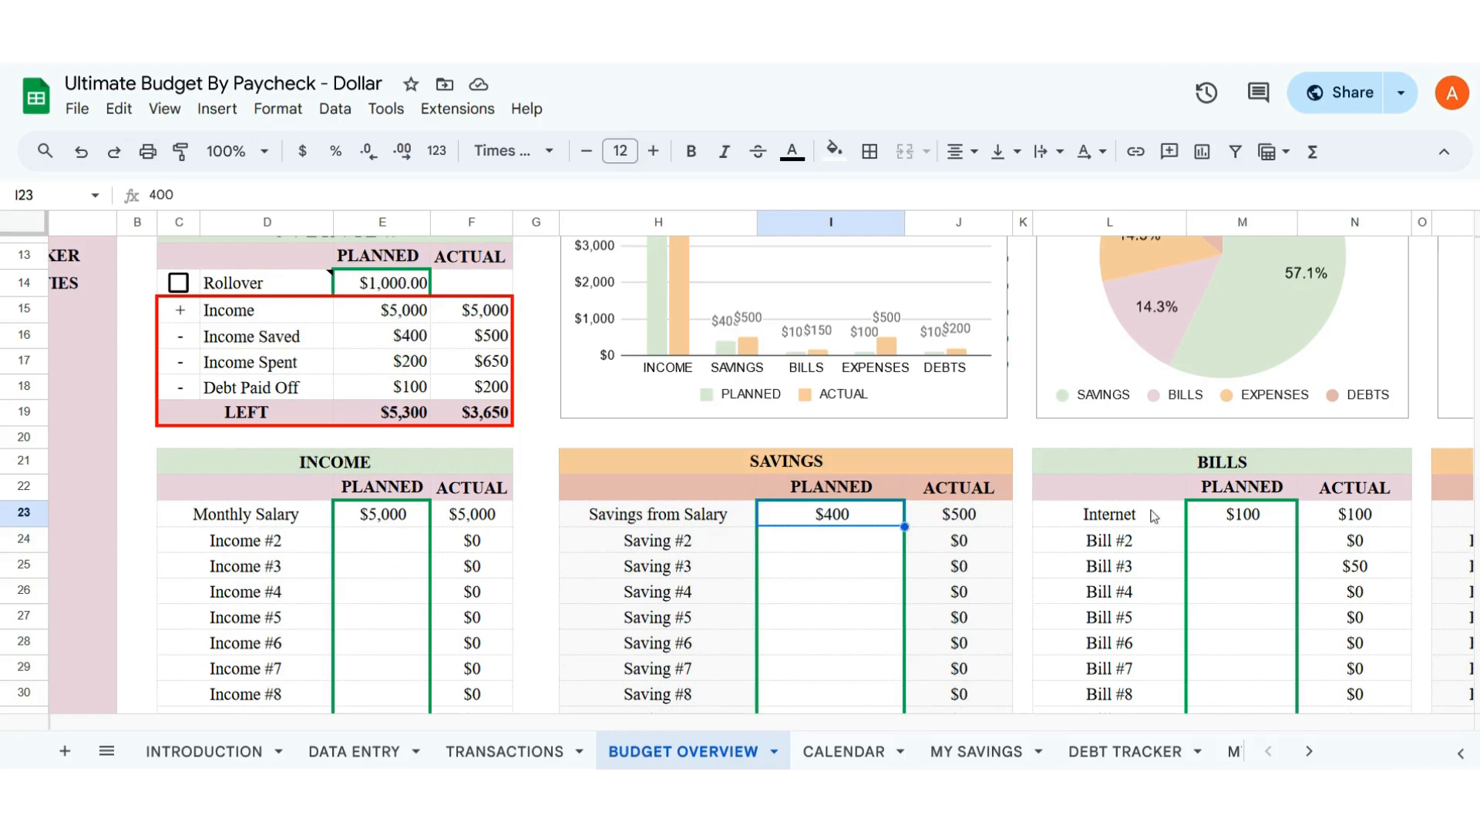
{"action": "left_click", "coordinate": [1244, 520]}
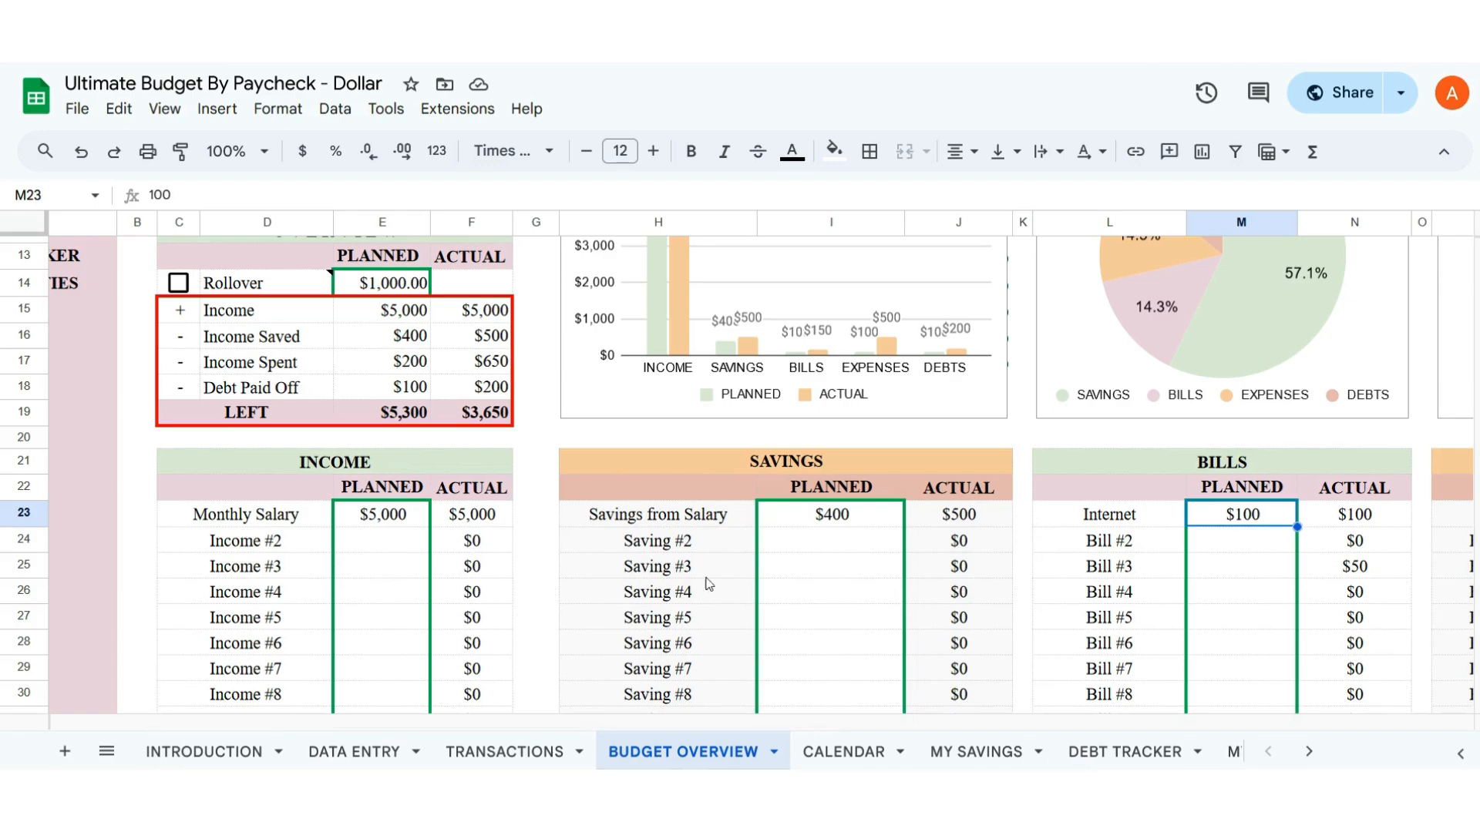
- Look through the rest of the category tables, revisit the TRANSACTIONS list, and view the Rollover row in the BUDGET OVERVIEW summary
{"action": "scroll", "coordinate": [689, 604], "scroll_direction": "down", "scroll_amount": 3}
{"action": "scroll", "coordinate": [688, 600], "scroll_direction": "down", "scroll_amount": 5}
{"action": "scroll", "coordinate": [720, 595], "scroll_direction": "up", "scroll_amount": 8}
{"action": "left_click", "coordinate": [481, 755]}
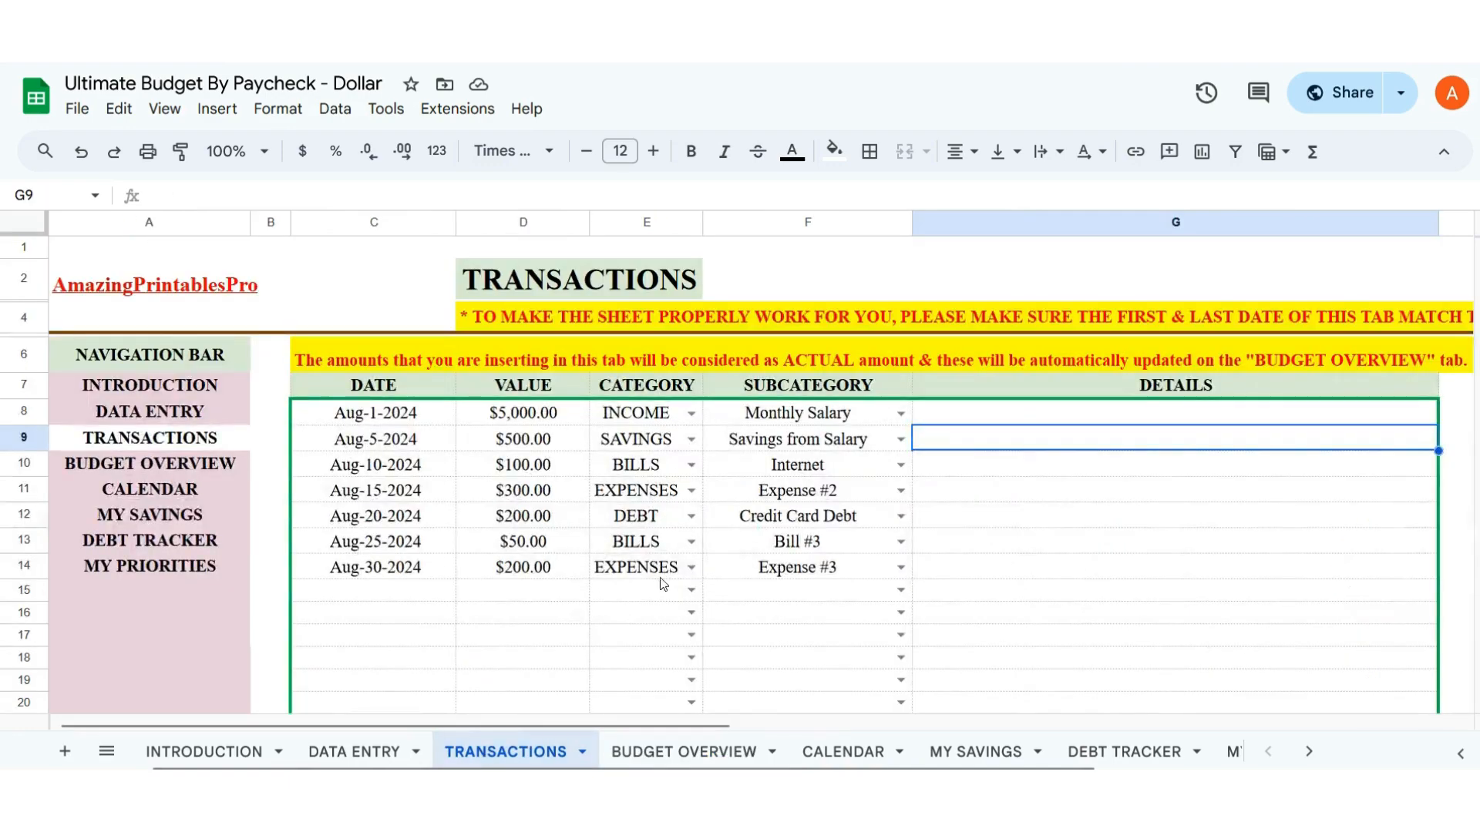
{"action": "left_click", "coordinate": [641, 752]}
{"action": "scroll", "coordinate": [472, 596], "scroll_direction": "up", "scroll_amount": 3}
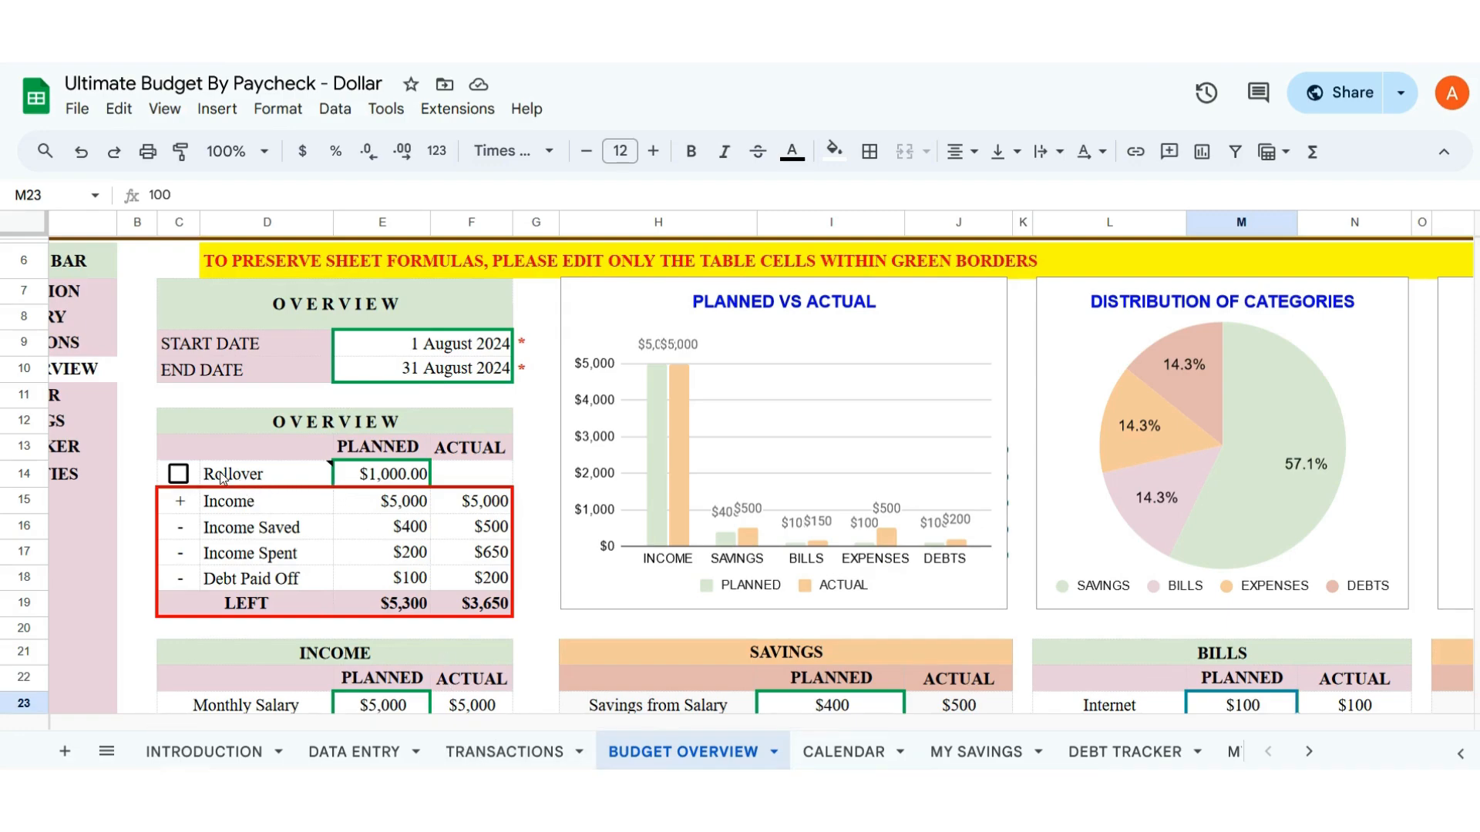
- Read the note on the Rollover row and examine the planned Income amount in the BUDGET OVERVIEW summary
{"action": "mouse_move", "coordinate": [390, 481]}
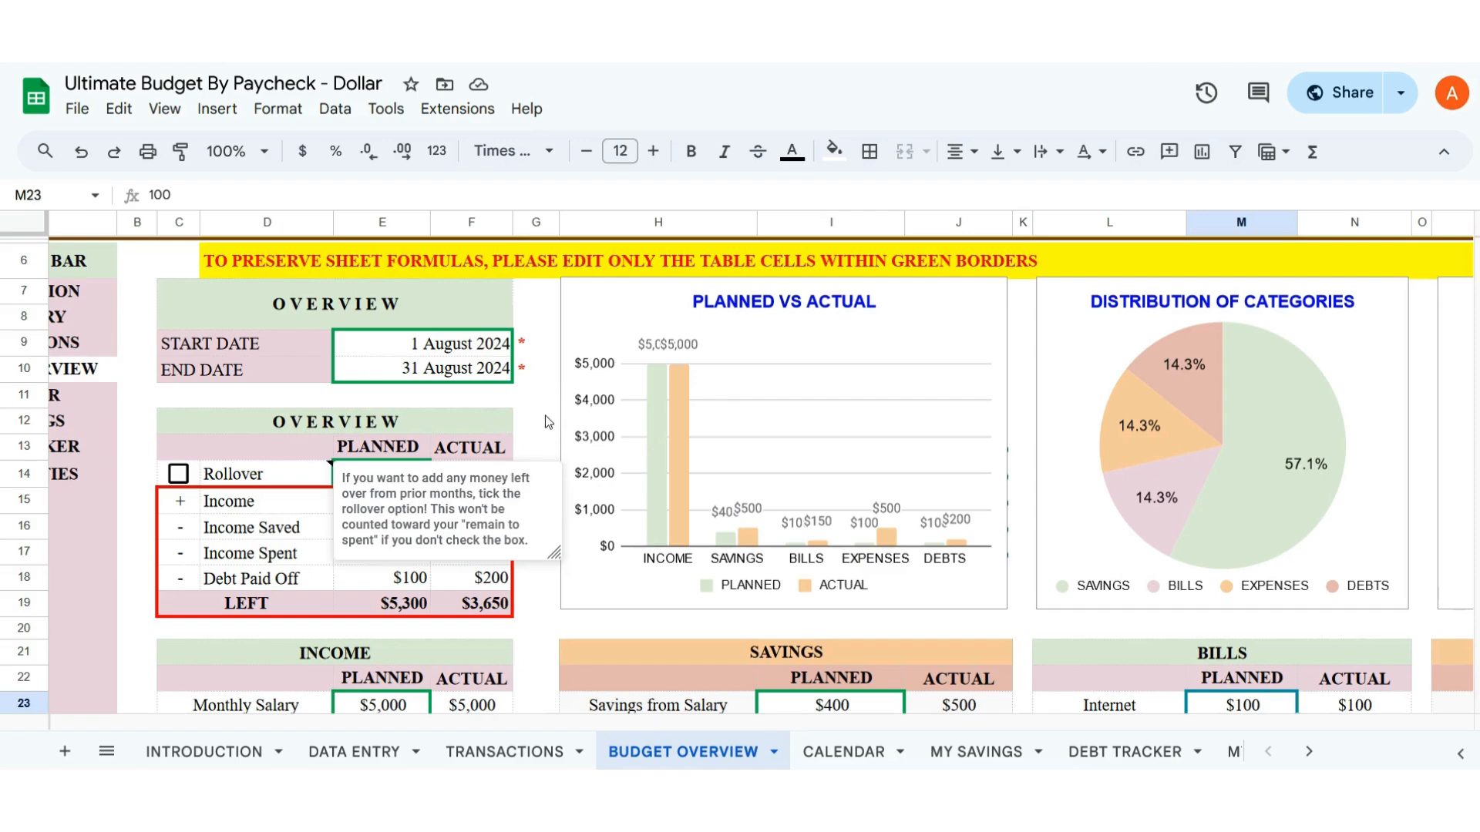
{"action": "left_click", "coordinate": [524, 400]}
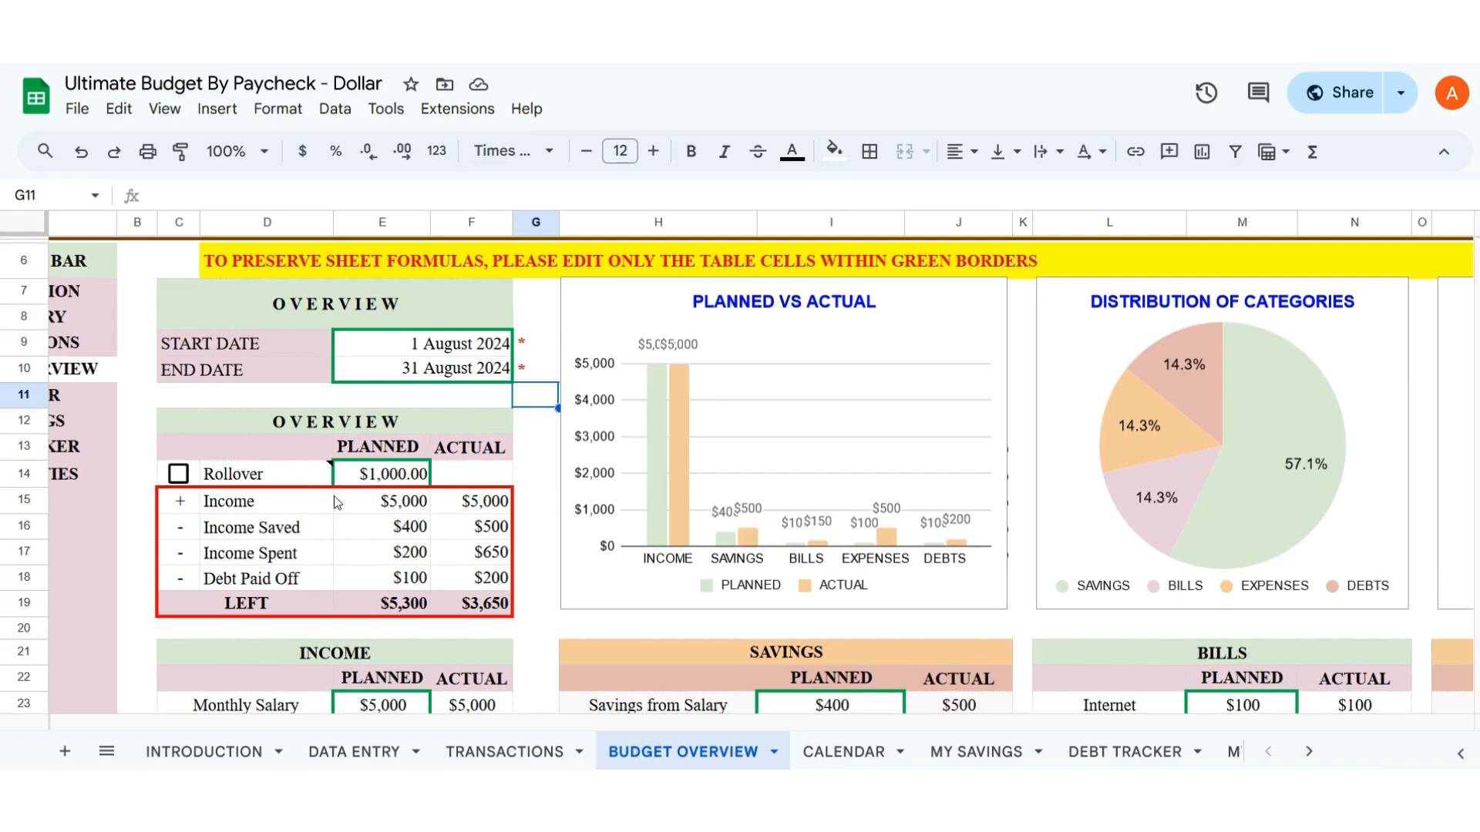
{"action": "left_click", "coordinate": [415, 508]}
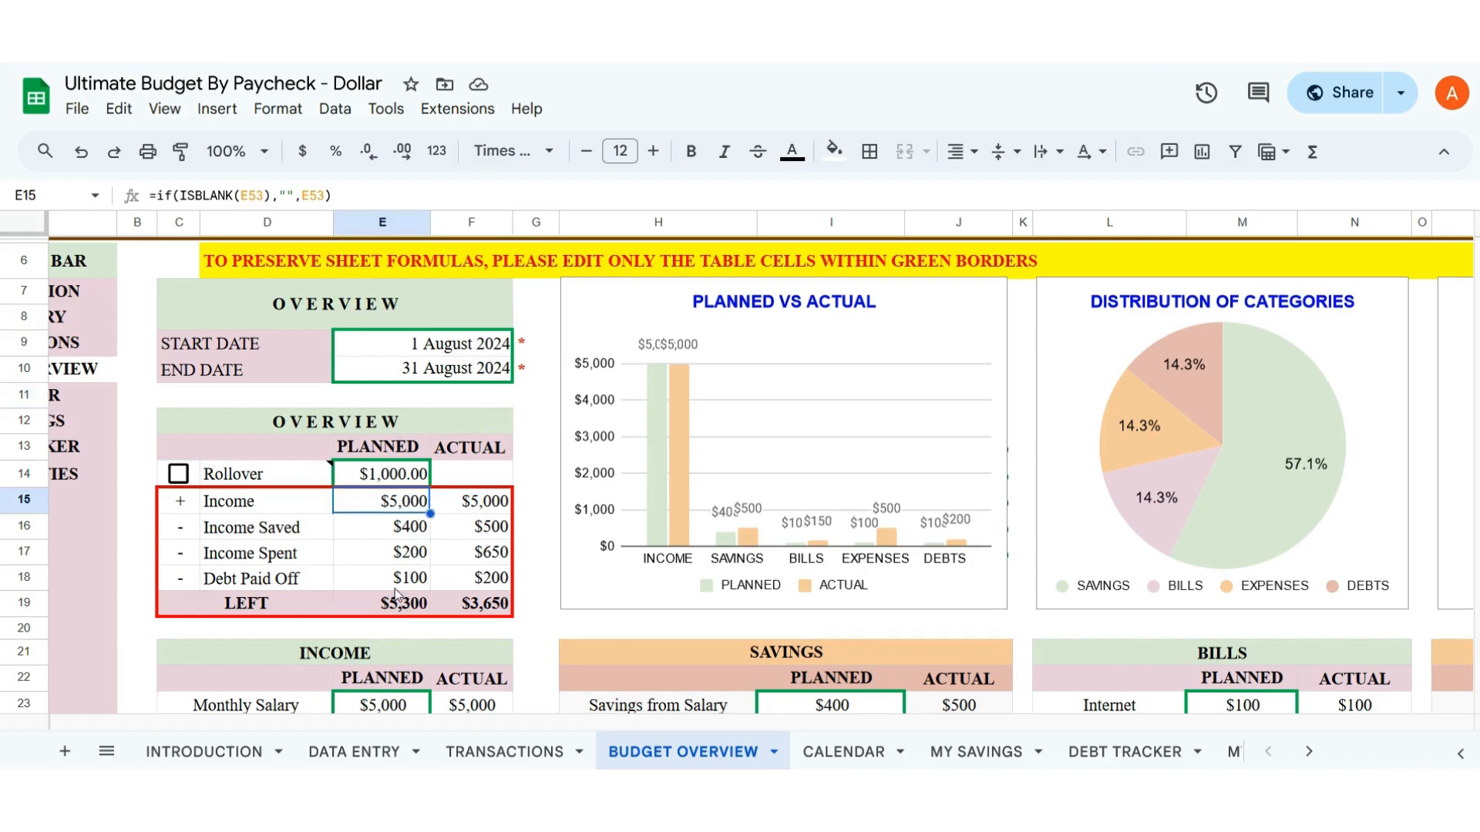
{"action": "left_click", "coordinate": [529, 471]}
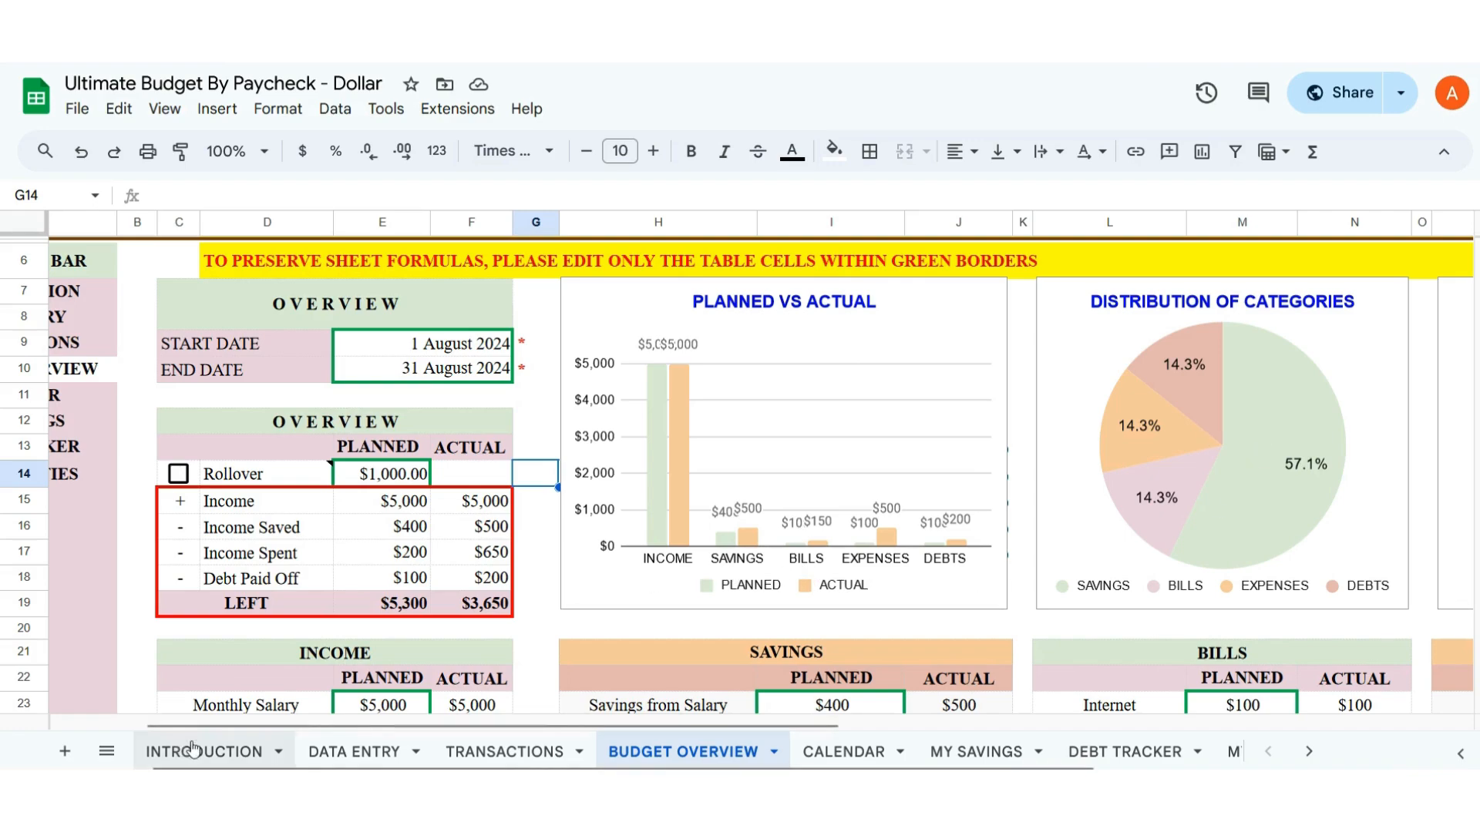
- View the charts on BUDGET OVERVIEW, from PLANNED VS ACTUAL across to LEFT TO SPEND
{"action": "scroll", "coordinate": [356, 741], "scroll_direction": "right", "scroll_amount": 3}
{"action": "scroll", "coordinate": [357, 741], "scroll_direction": "right", "scroll_amount": 5}
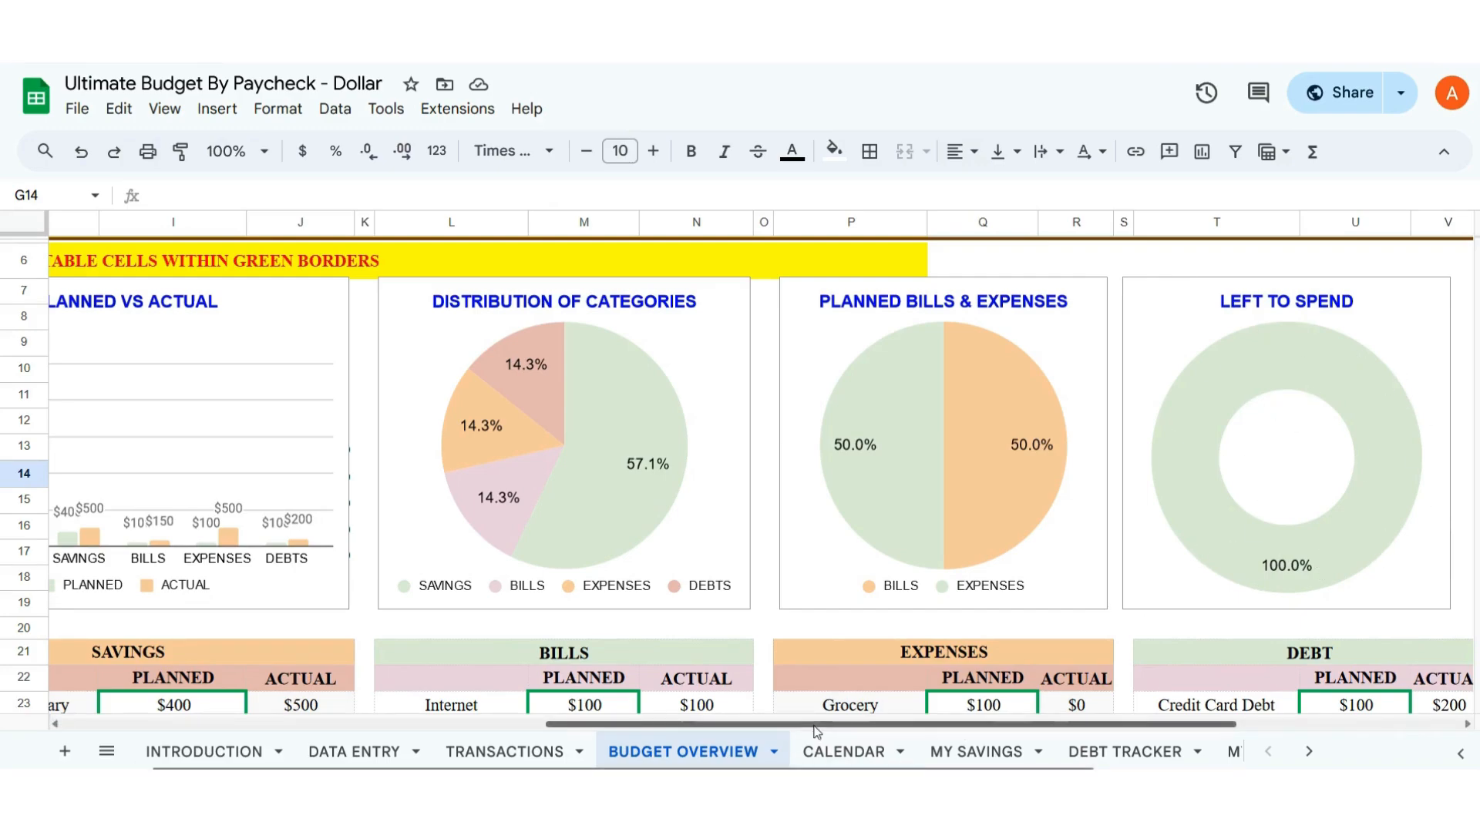
{"action": "left_click_drag", "start_coordinate": [817, 731], "coordinate": [195, 733]}
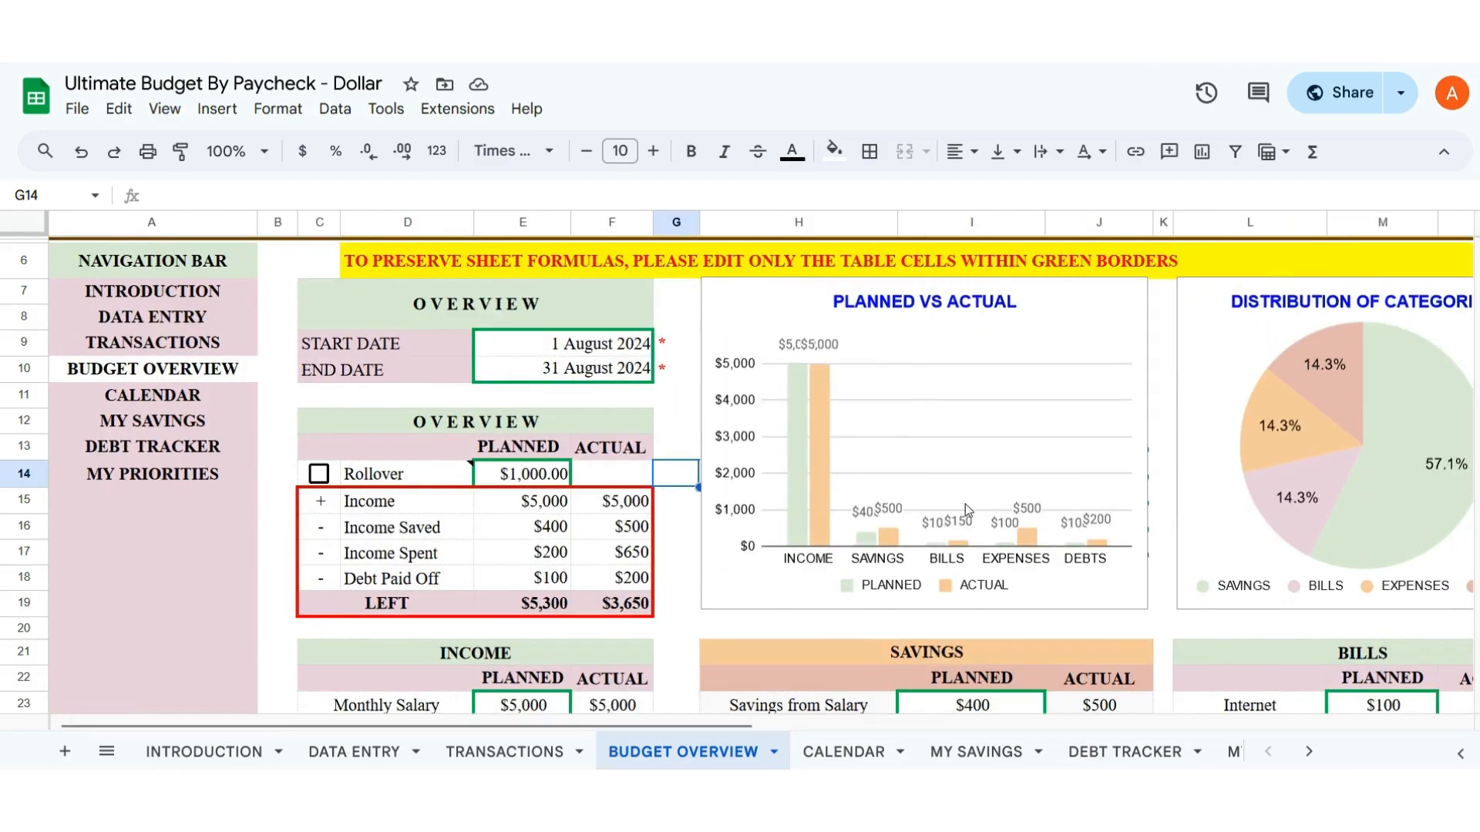
- Examine the PLANNED and ACTUAL columns of the INCOME, SAVINGS, BILLS, EXPENSES and DEBT tables down to their TOTAL rows
{"action": "scroll", "coordinate": [968, 510], "scroll_direction": "down", "scroll_amount": 4}
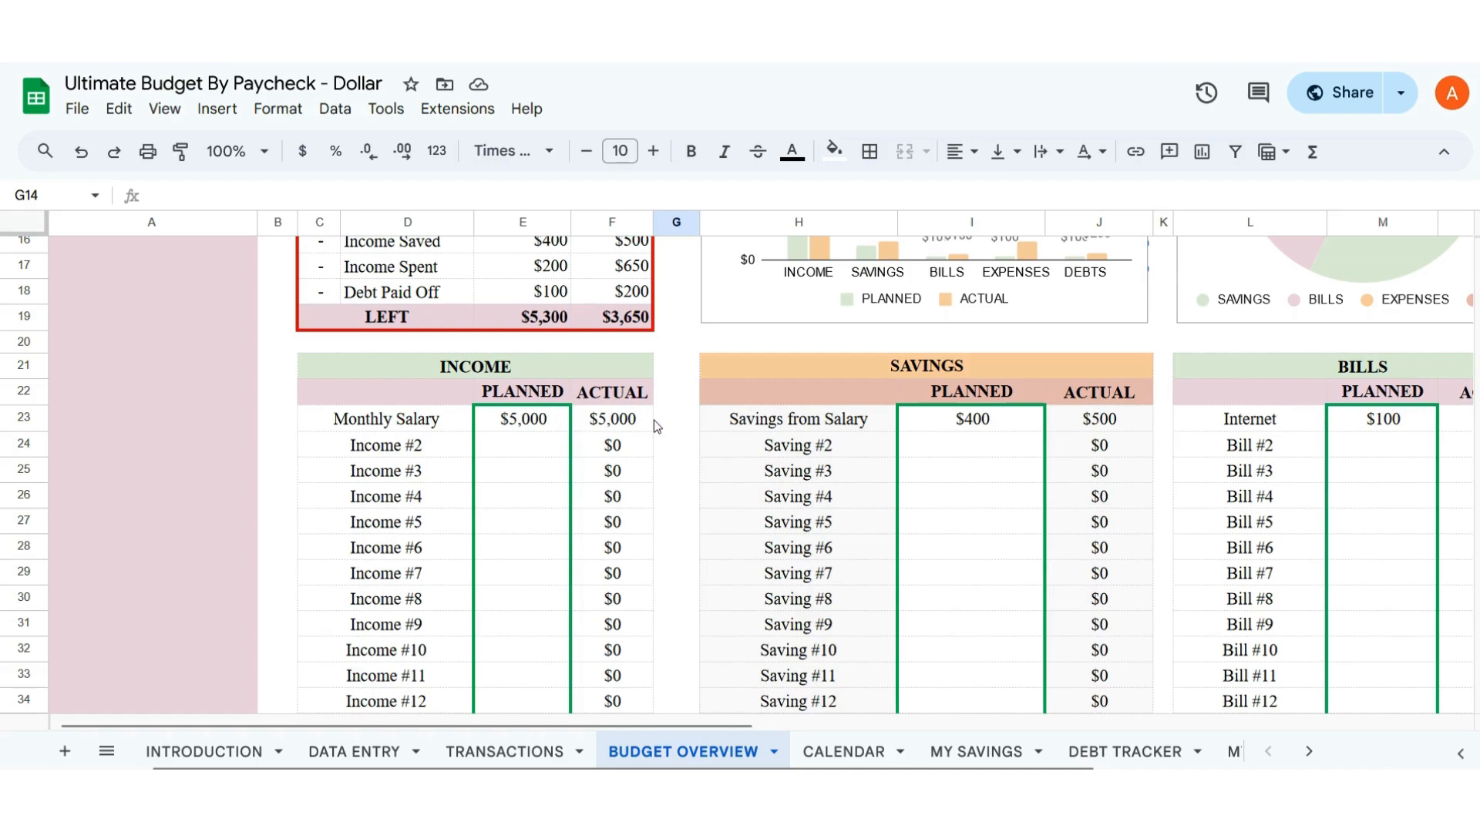
{"action": "left_click", "coordinate": [522, 438]}
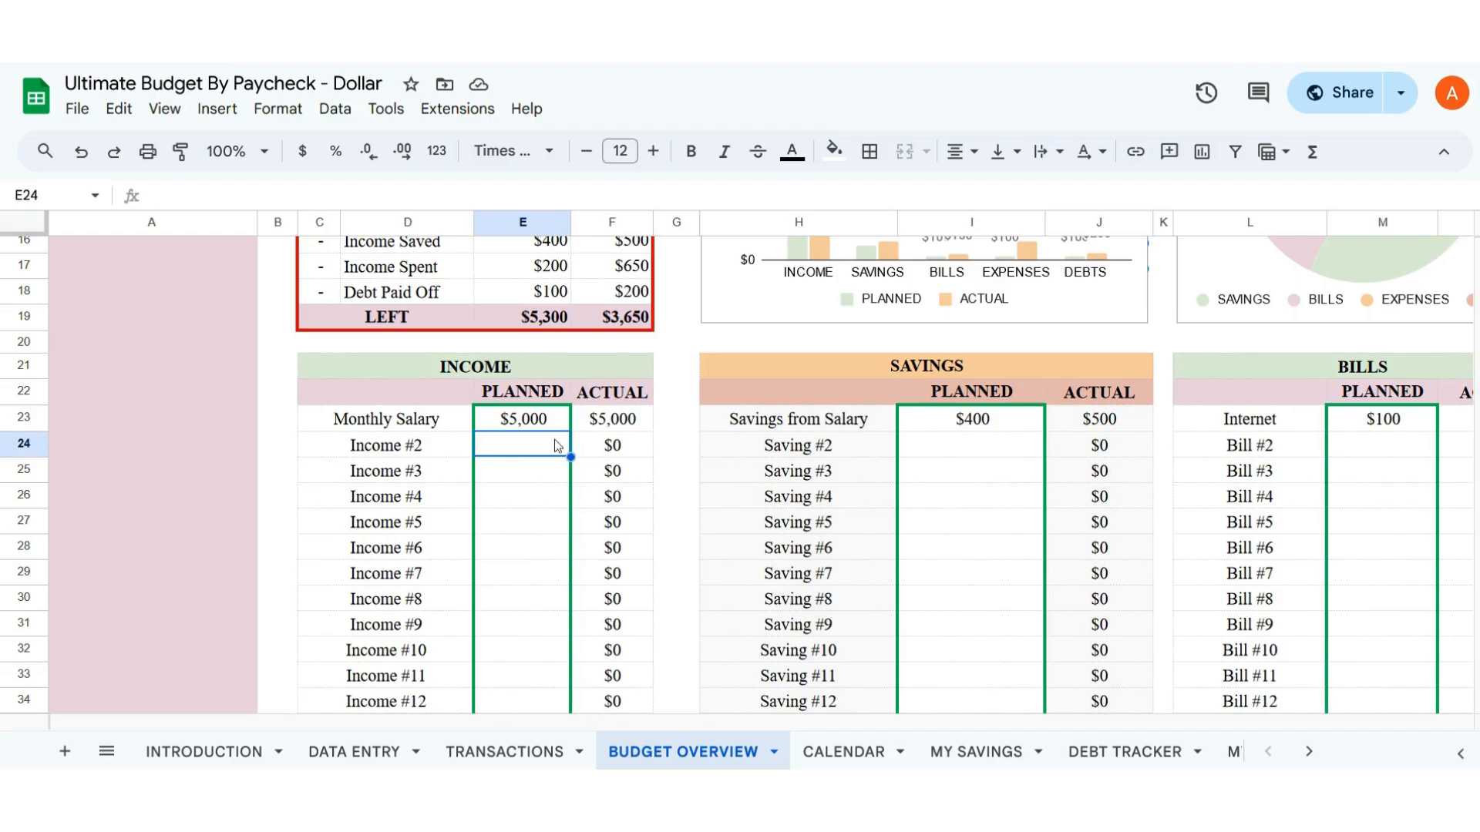
{"action": "left_click_drag", "start_coordinate": [378, 725], "coordinate": [892, 729]}
{"action": "scroll", "coordinate": [969, 636], "scroll_direction": "down", "scroll_amount": 10}
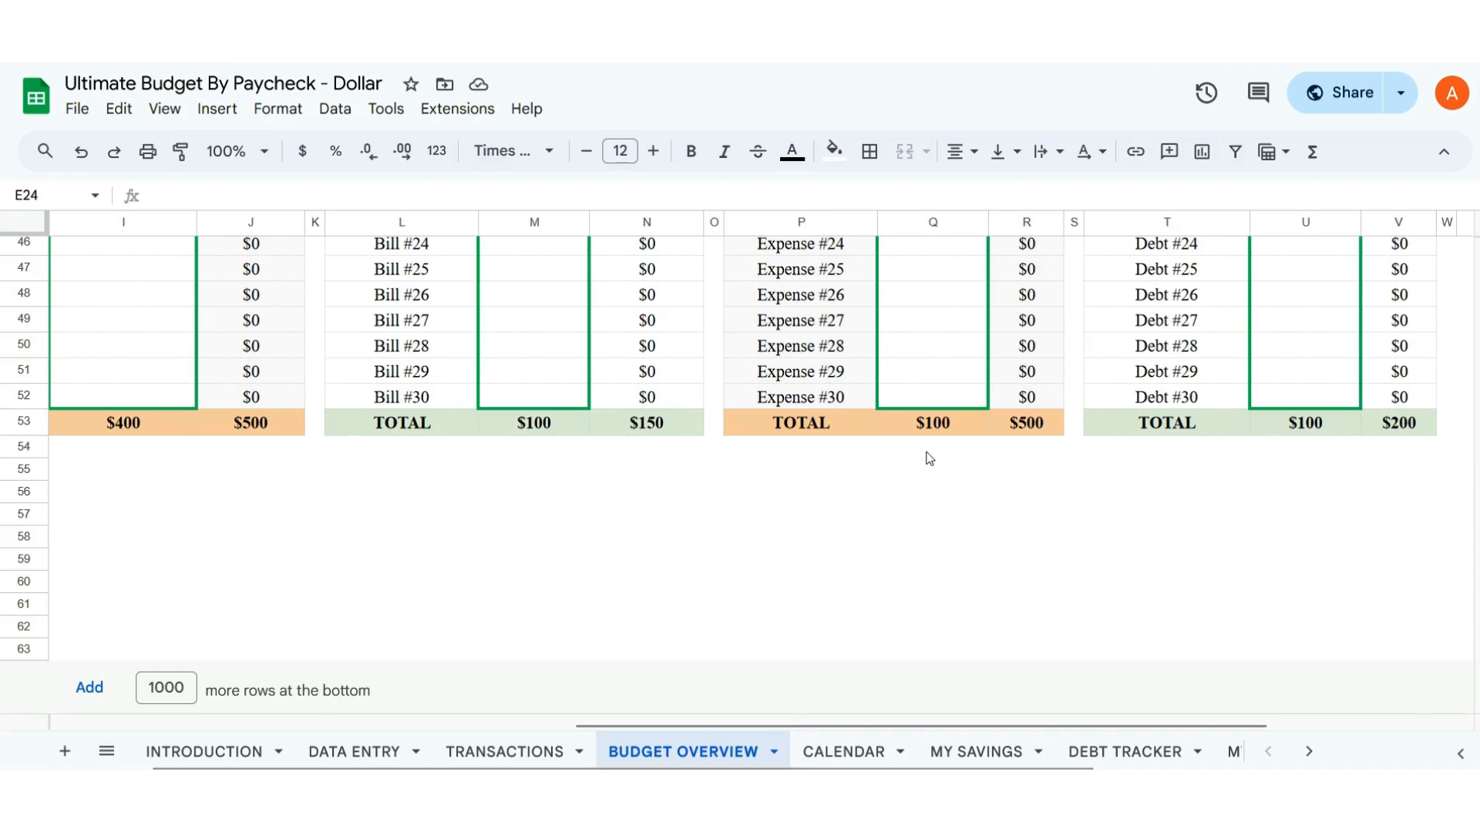
{"action": "scroll", "coordinate": [929, 458], "scroll_direction": "up", "scroll_amount": 10}
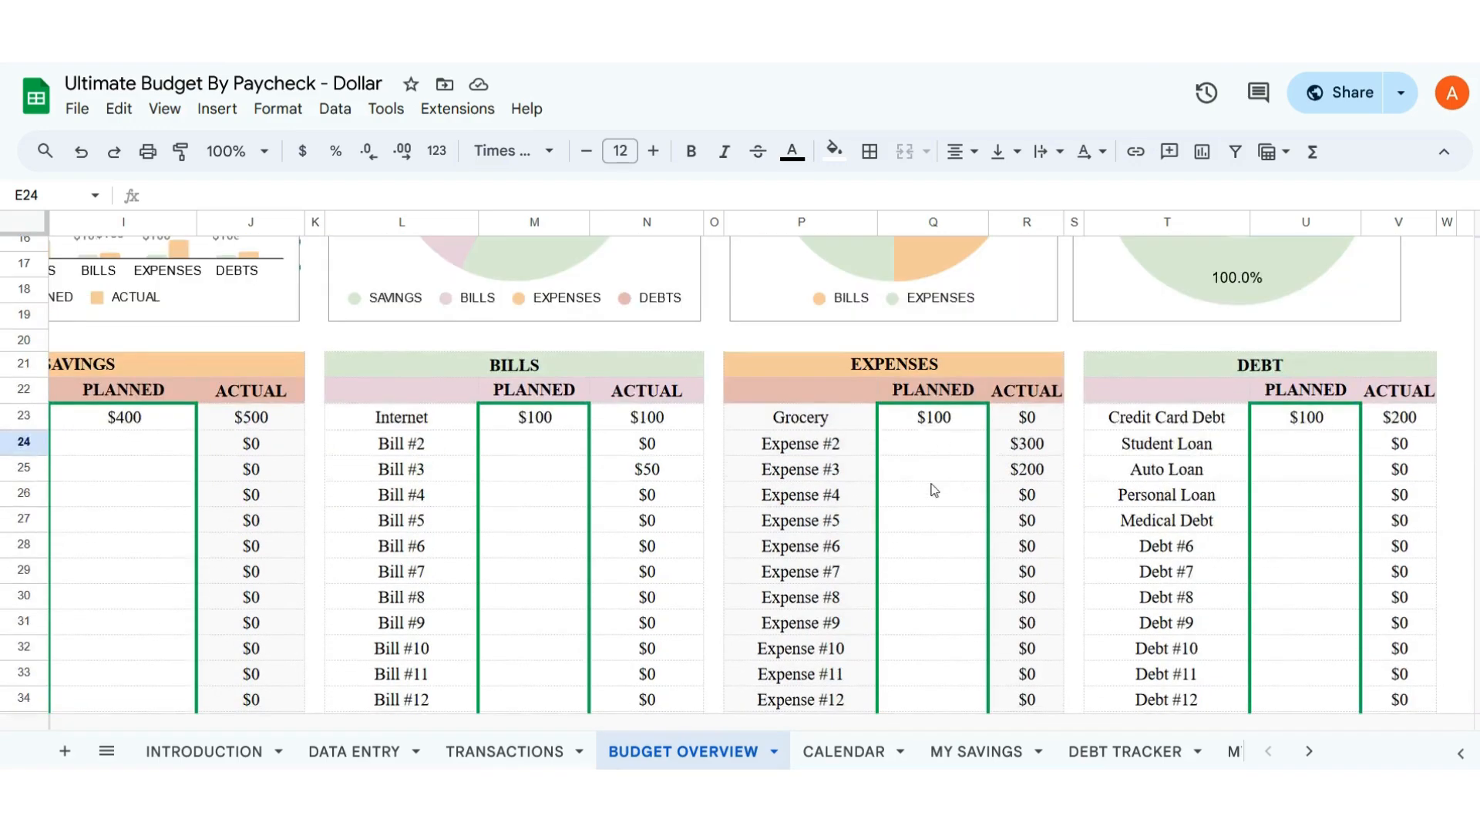
{"action": "scroll", "coordinate": [917, 551], "scroll_direction": "down", "scroll_amount": 7}
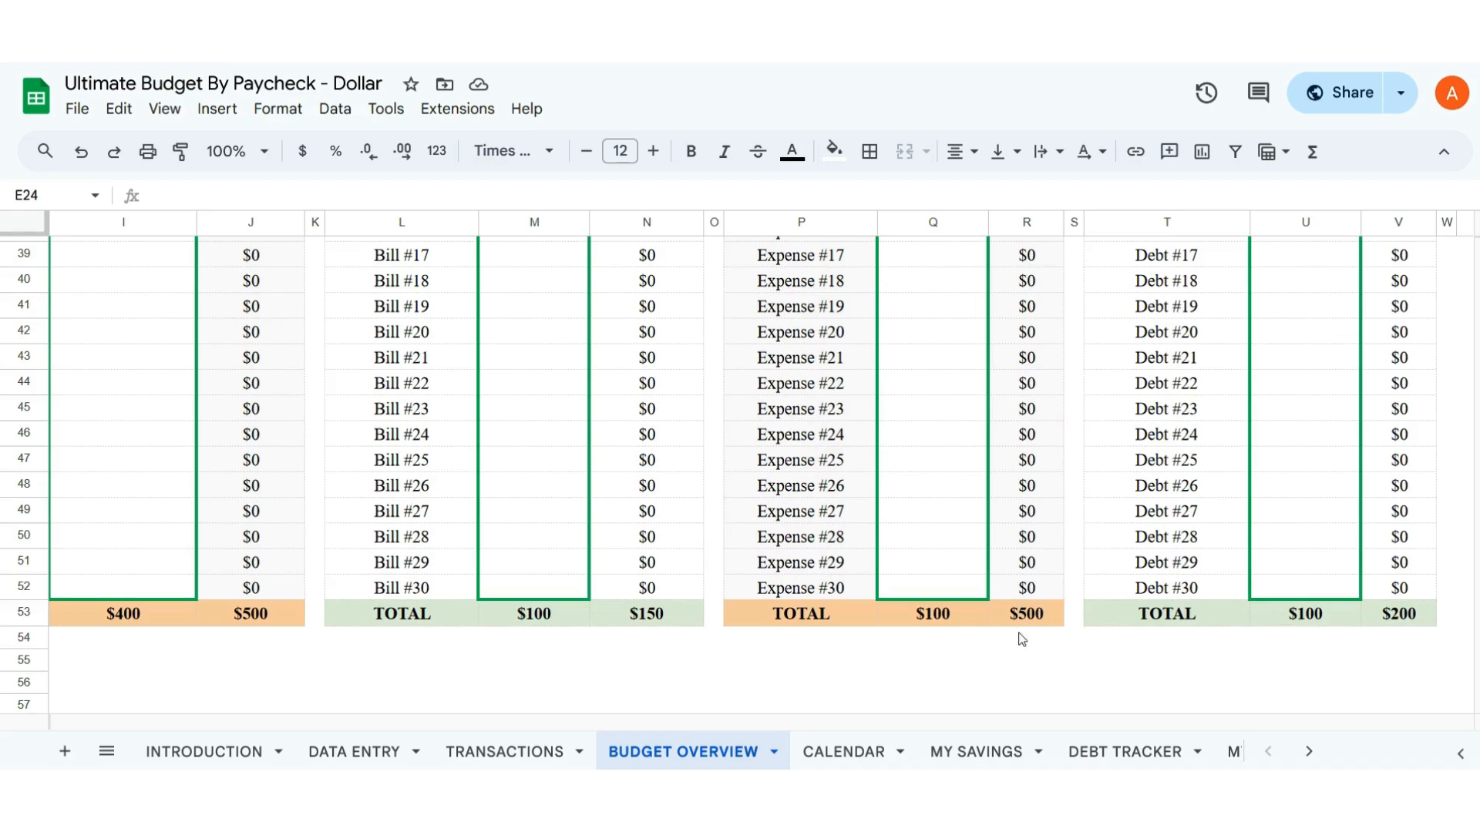
{"action": "scroll", "coordinate": [1046, 593], "scroll_direction": "up", "scroll_amount": 6}
{"action": "scroll", "coordinate": [1047, 593], "scroll_direction": "up", "scroll_amount": 4}
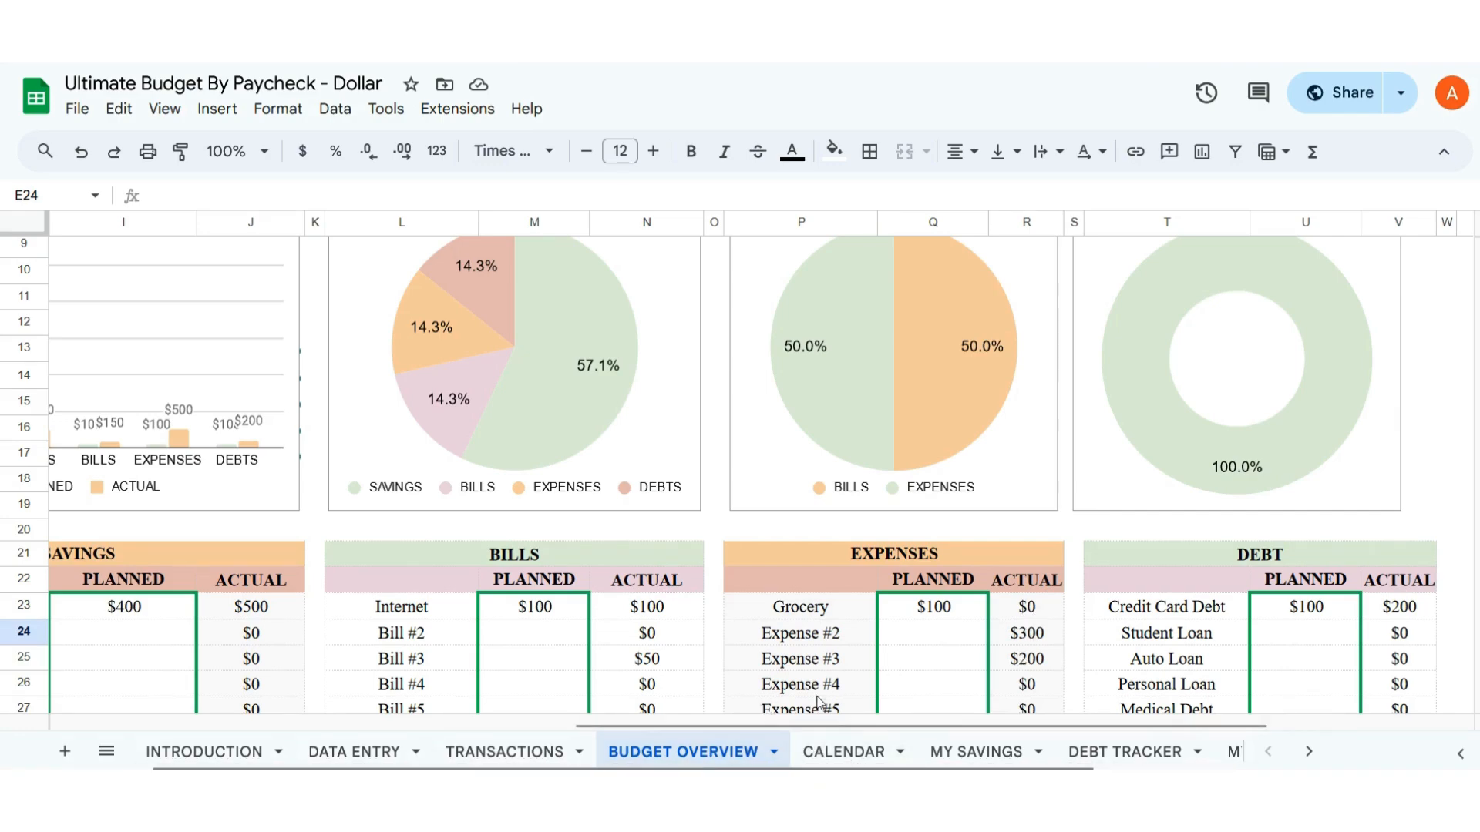
{"action": "scroll", "coordinate": [818, 701], "scroll_direction": "down", "scroll_amount": 5}
{"action": "left_click_drag", "start_coordinate": [748, 725], "coordinate": [232, 734]}
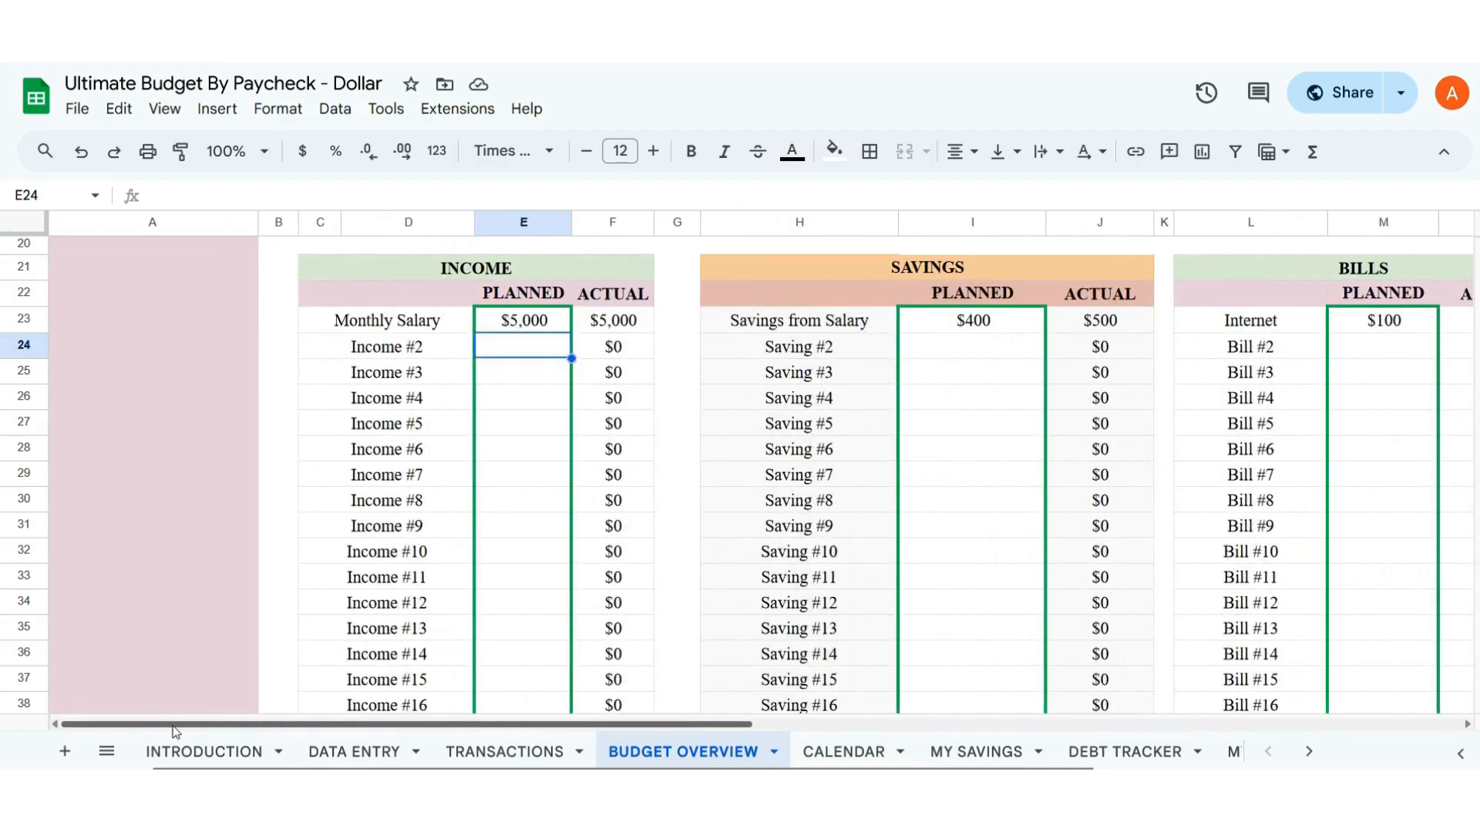
- Open the CALENDAR sheet and read its notices about editable cells and choosing the matching month and year
{"action": "left_click", "coordinate": [833, 759]}
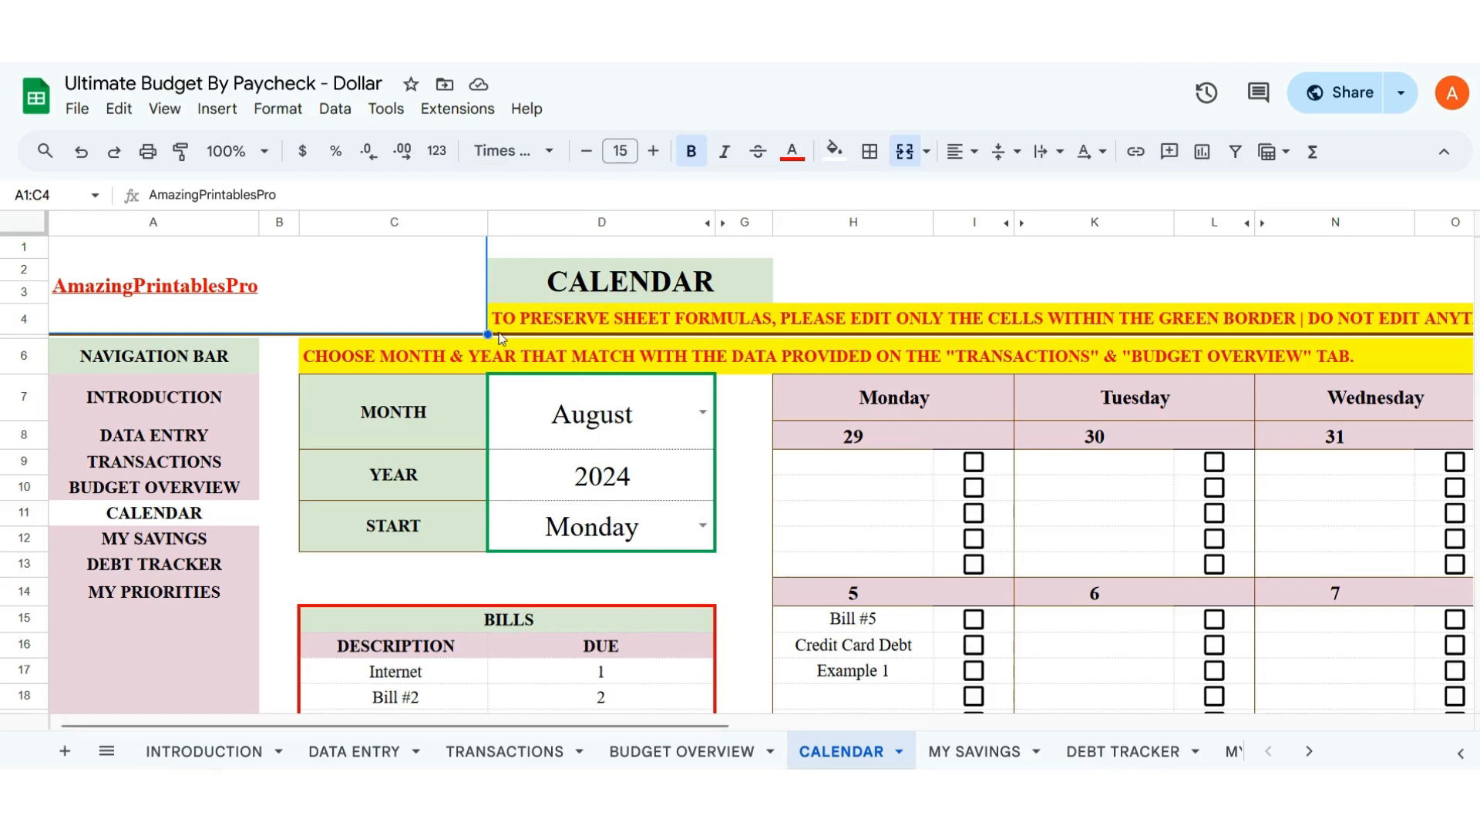
{"action": "left_click_drag", "start_coordinate": [528, 728], "coordinate": [666, 745]}
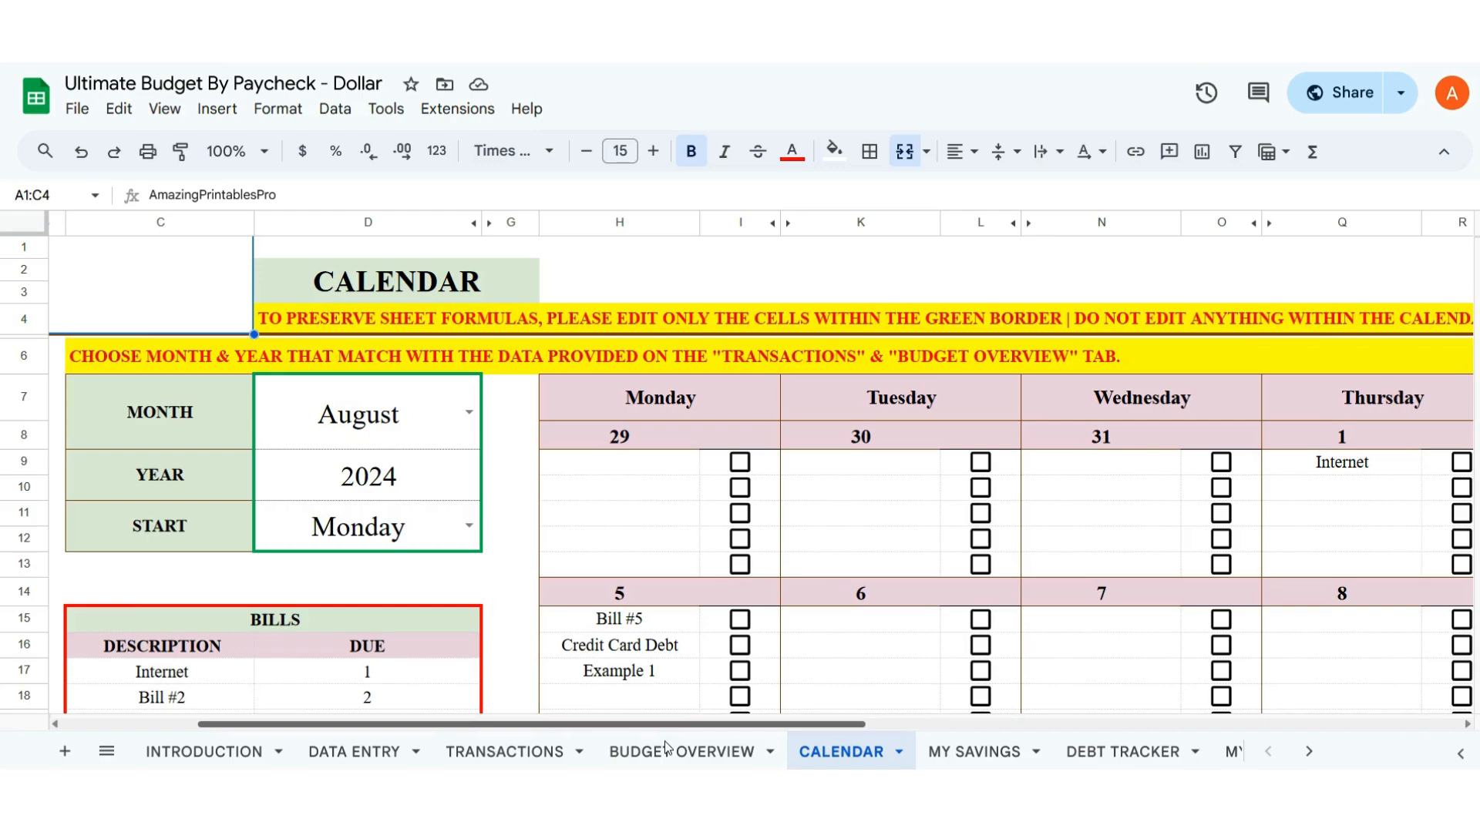
{"action": "left_click_drag", "start_coordinate": [664, 748], "coordinate": [815, 760]}
{"action": "left_click_drag", "start_coordinate": [682, 724], "coordinate": [395, 723]}
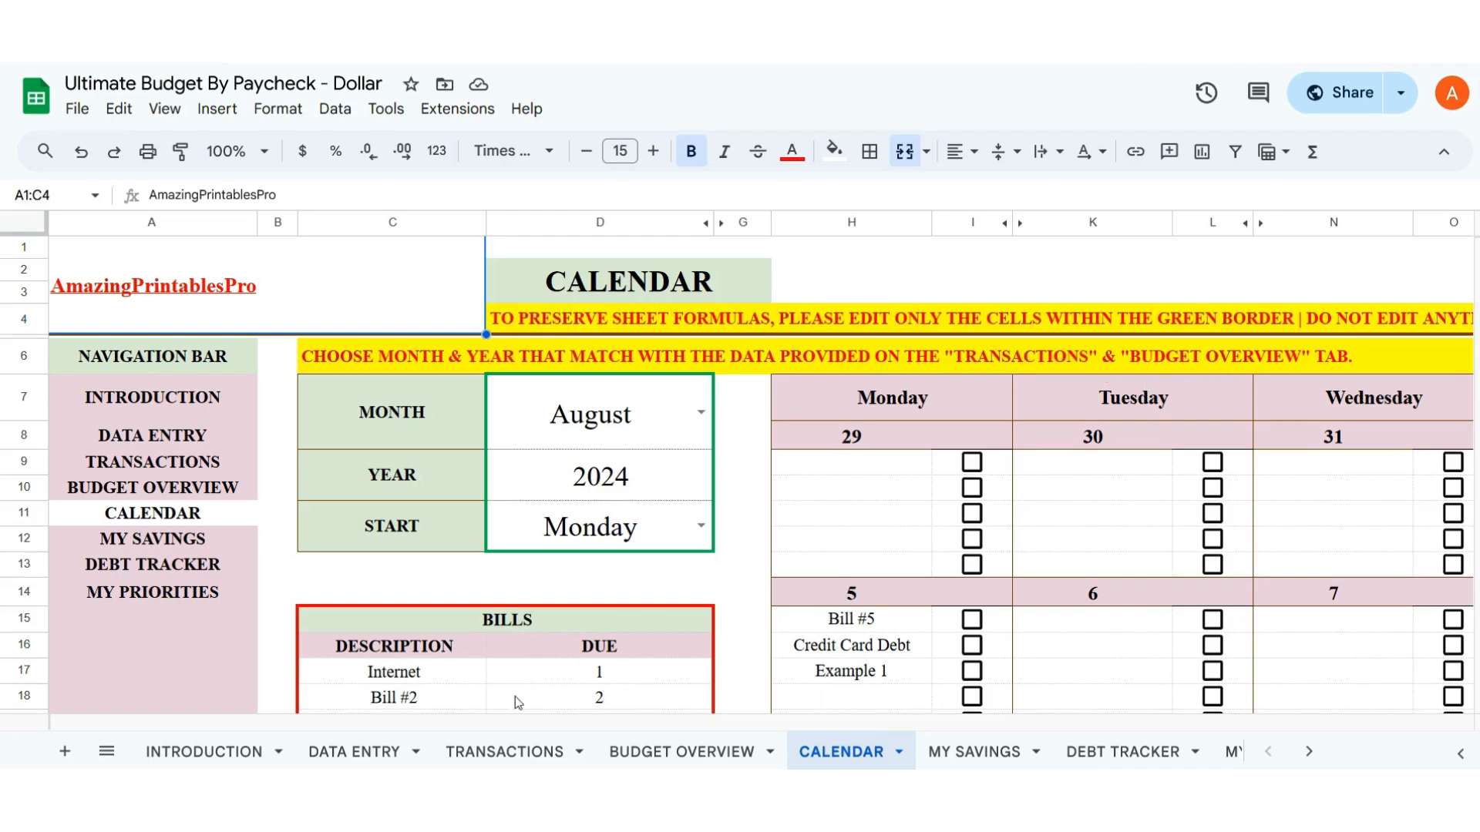
- Check the first transaction's date on TRANSACTIONS and revisit the BUDGET OVERVIEW sheet to compare its period
{"action": "left_click", "coordinate": [495, 753]}
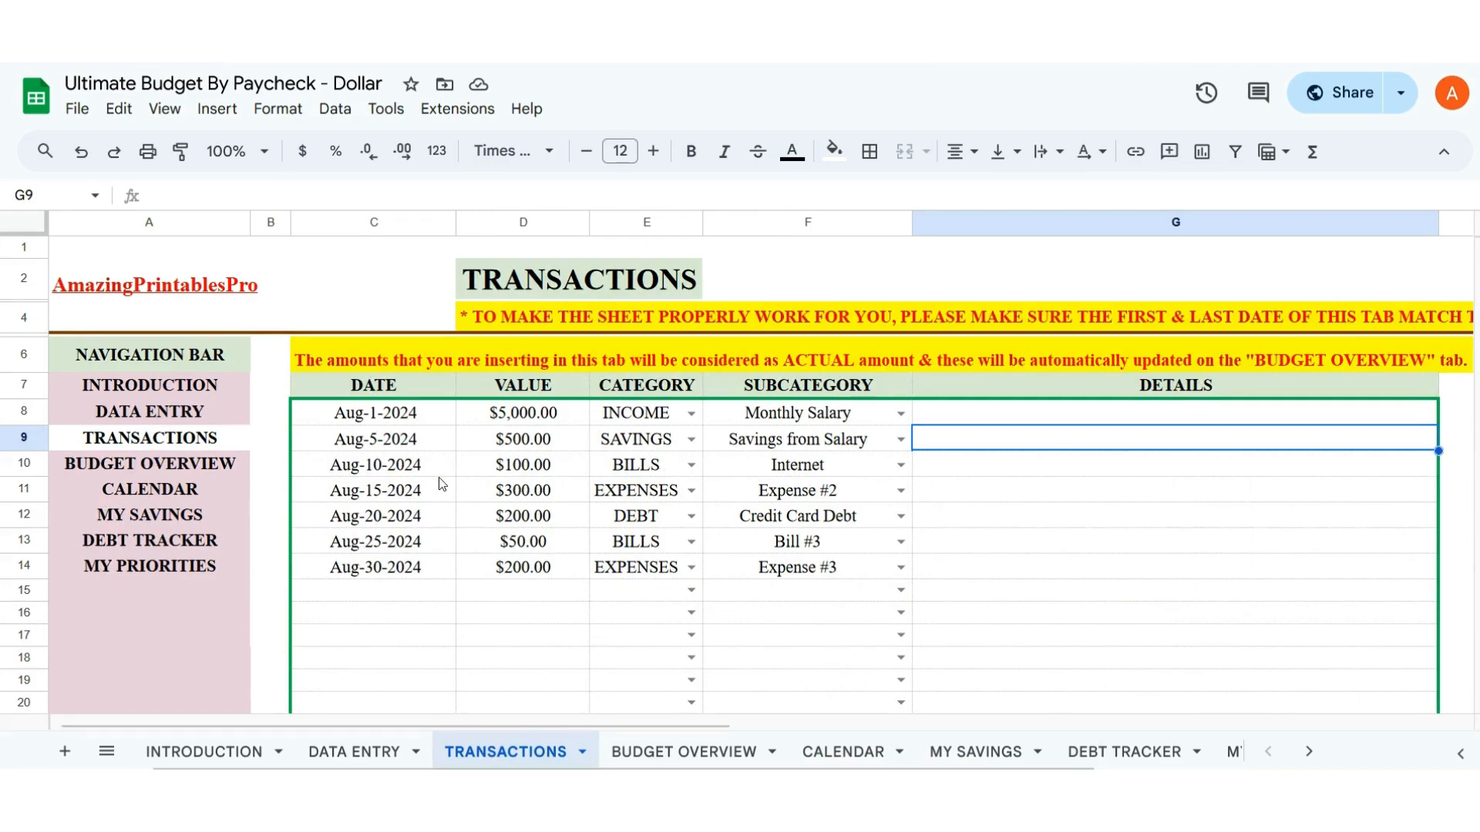
{"action": "left_click", "coordinate": [381, 423]}
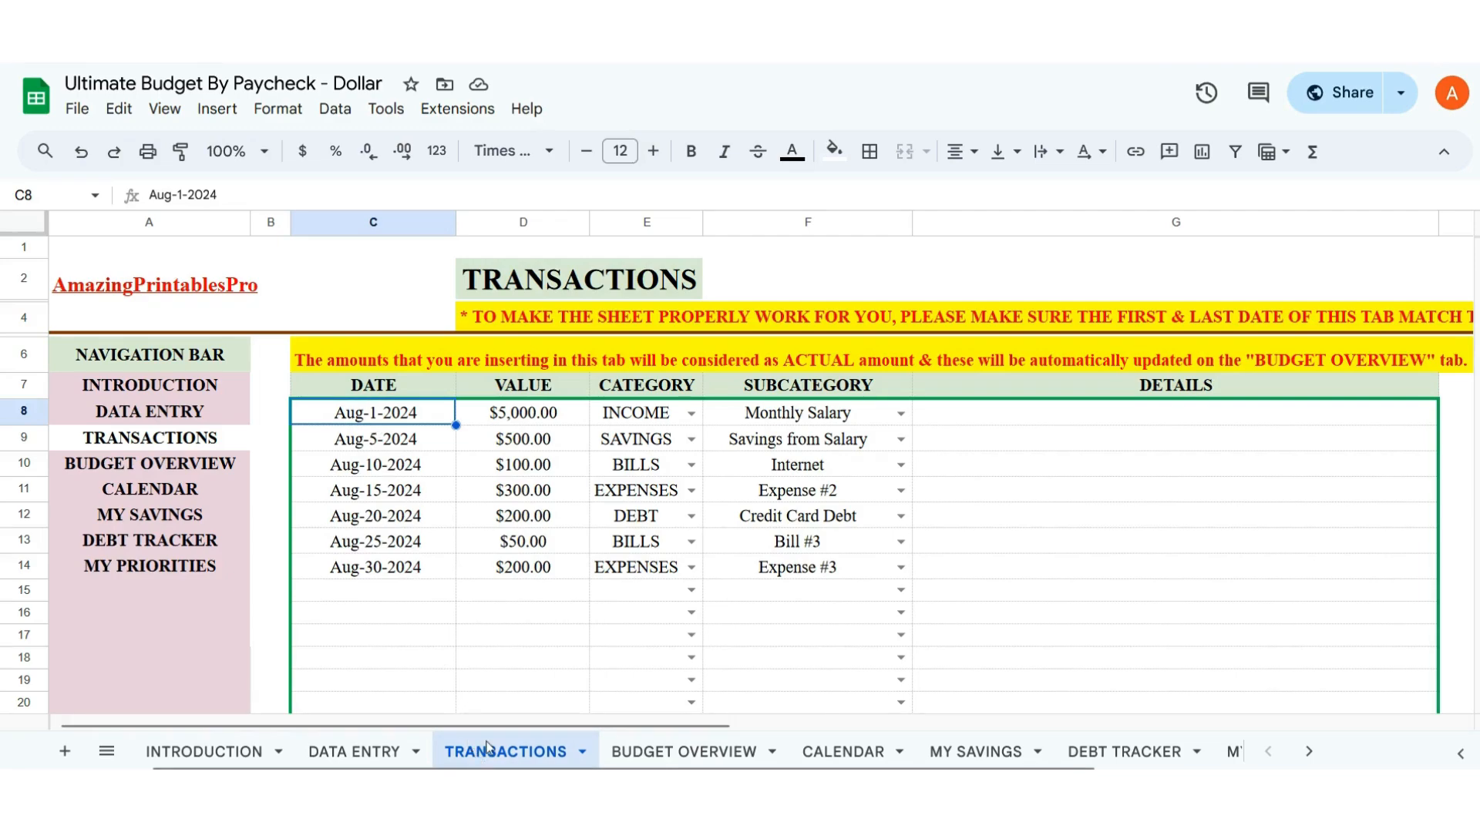
{"action": "left_click", "coordinate": [640, 750]}
{"action": "scroll", "coordinate": [471, 493], "scroll_direction": "up", "scroll_amount": 3}
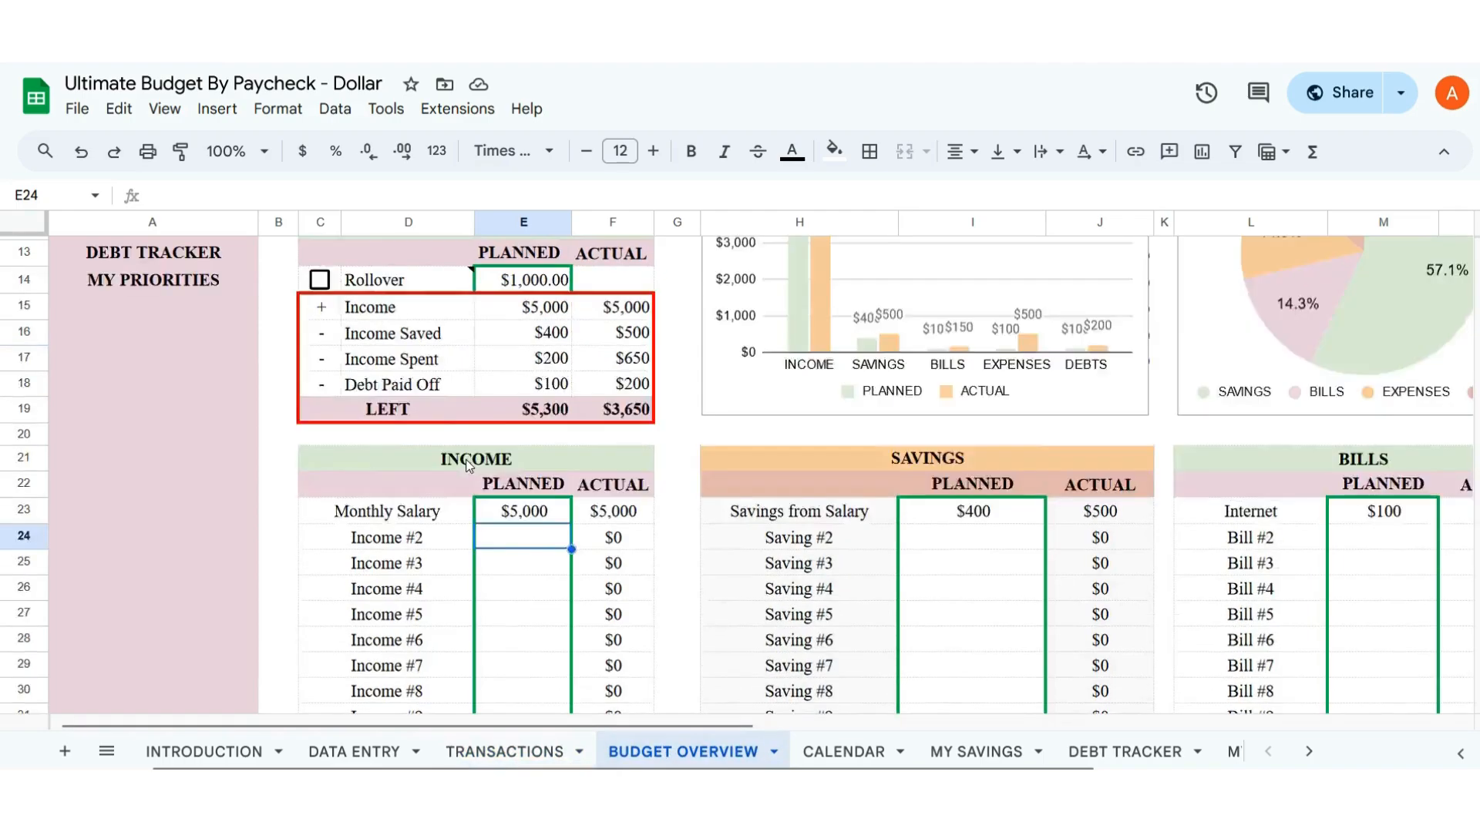
{"action": "scroll", "coordinate": [467, 462], "scroll_direction": "up", "scroll_amount": 4}
- Examine the CALENDAR sheet's month settings, BILLS table and day entries, and view the matching PAYDAY columns on DATA ENTRY
{"action": "left_click", "coordinate": [840, 750]}
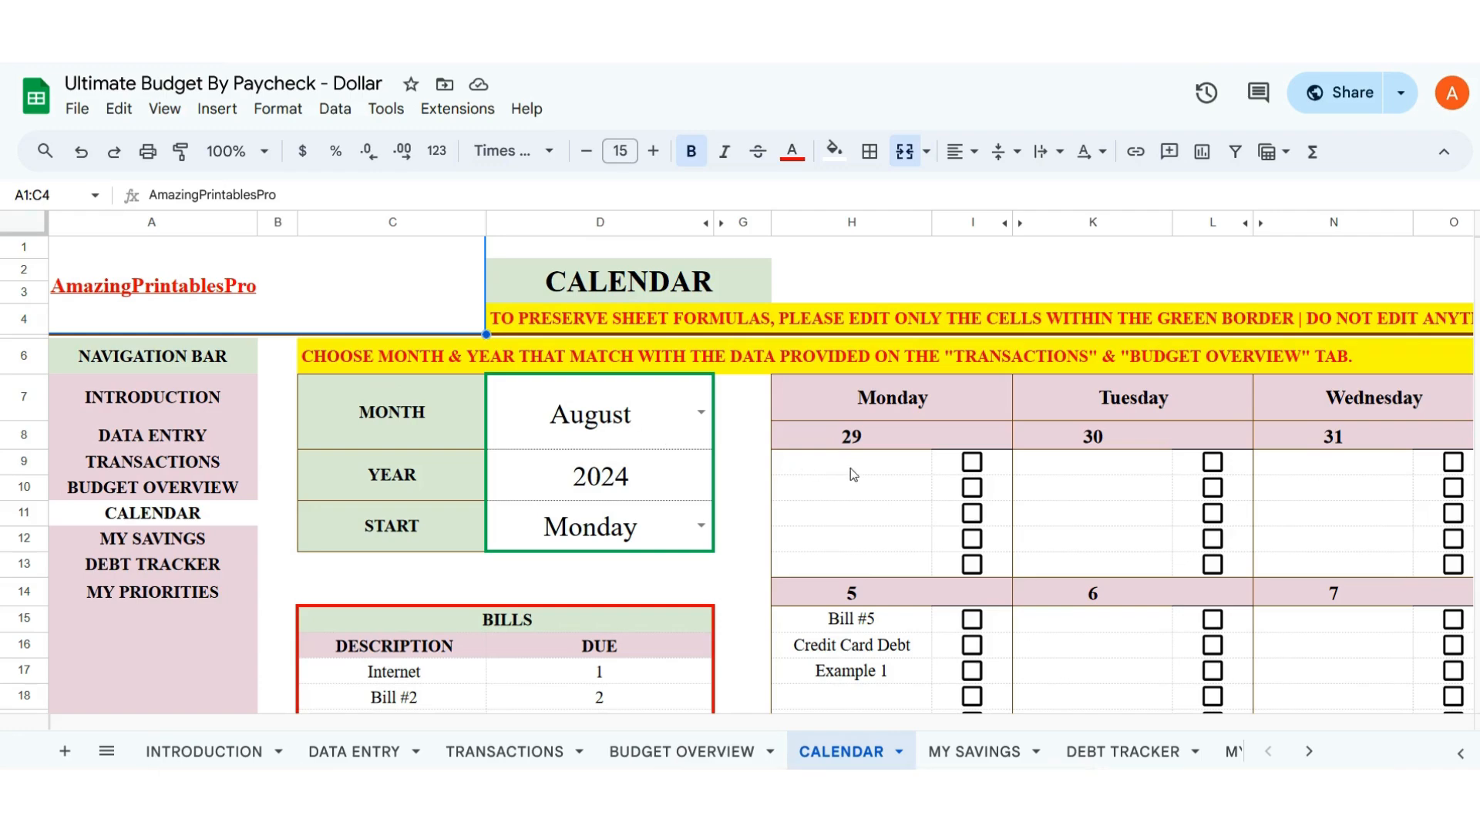
{"action": "scroll", "coordinate": [912, 520], "scroll_direction": "down", "scroll_amount": 2}
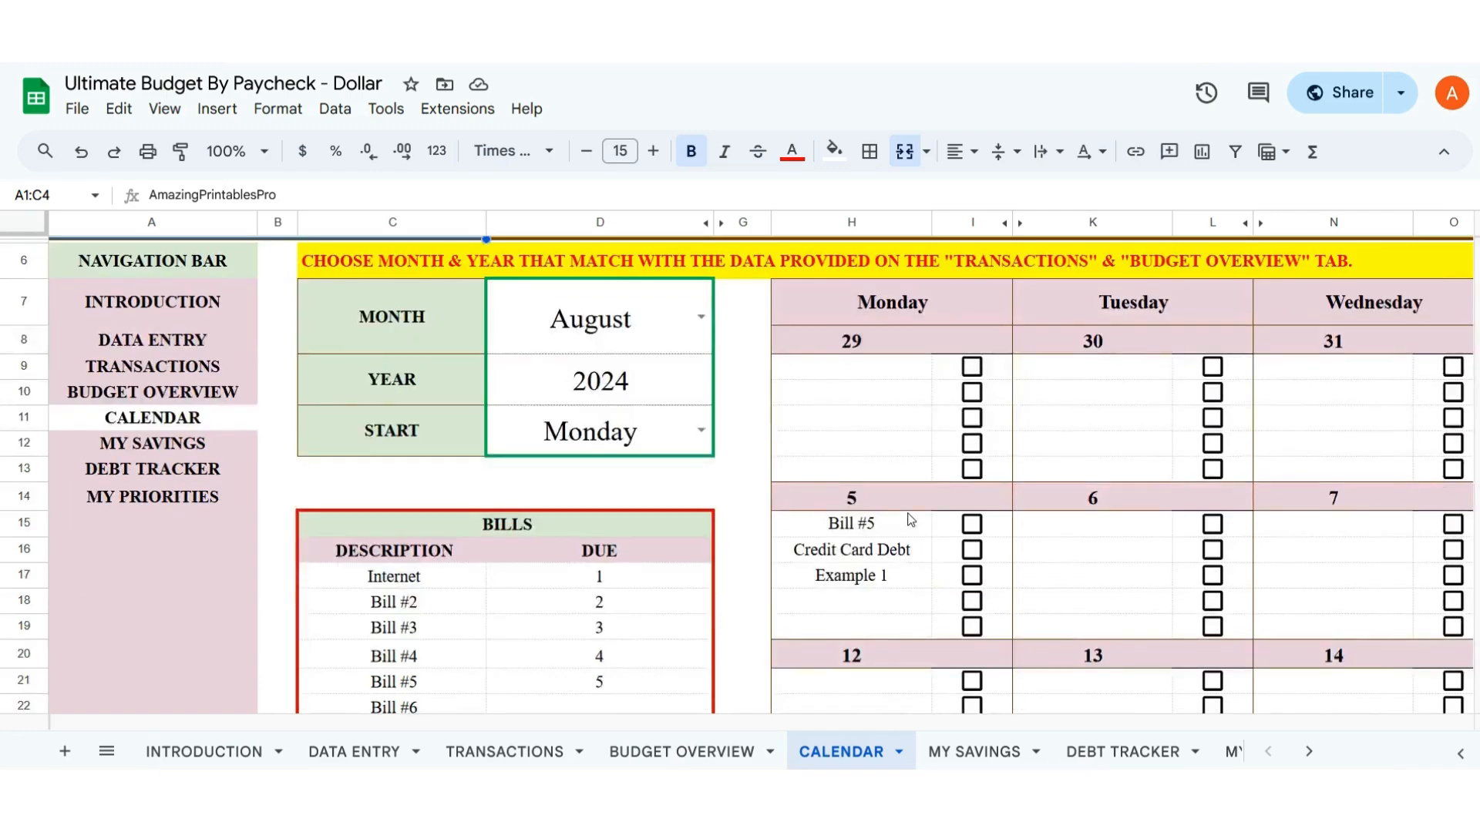
{"action": "key", "text": "ctrl+minus"}
{"action": "key", "text": "ctrl+minus"}
{"action": "scroll", "coordinate": [894, 528], "scroll_direction": "up", "scroll_amount": 1}
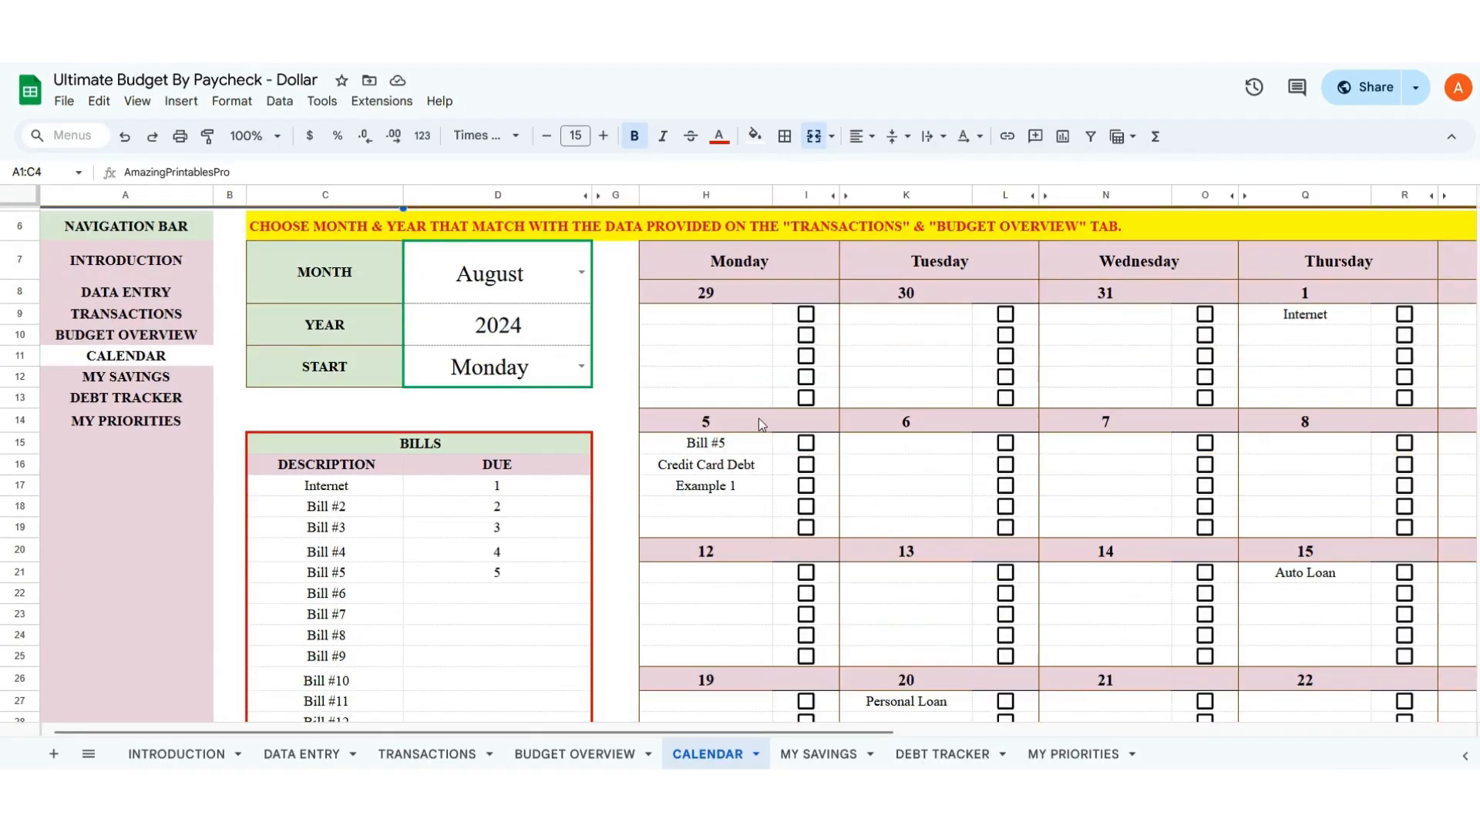
{"action": "scroll", "coordinate": [760, 424], "scroll_direction": "up", "scroll_amount": 2}
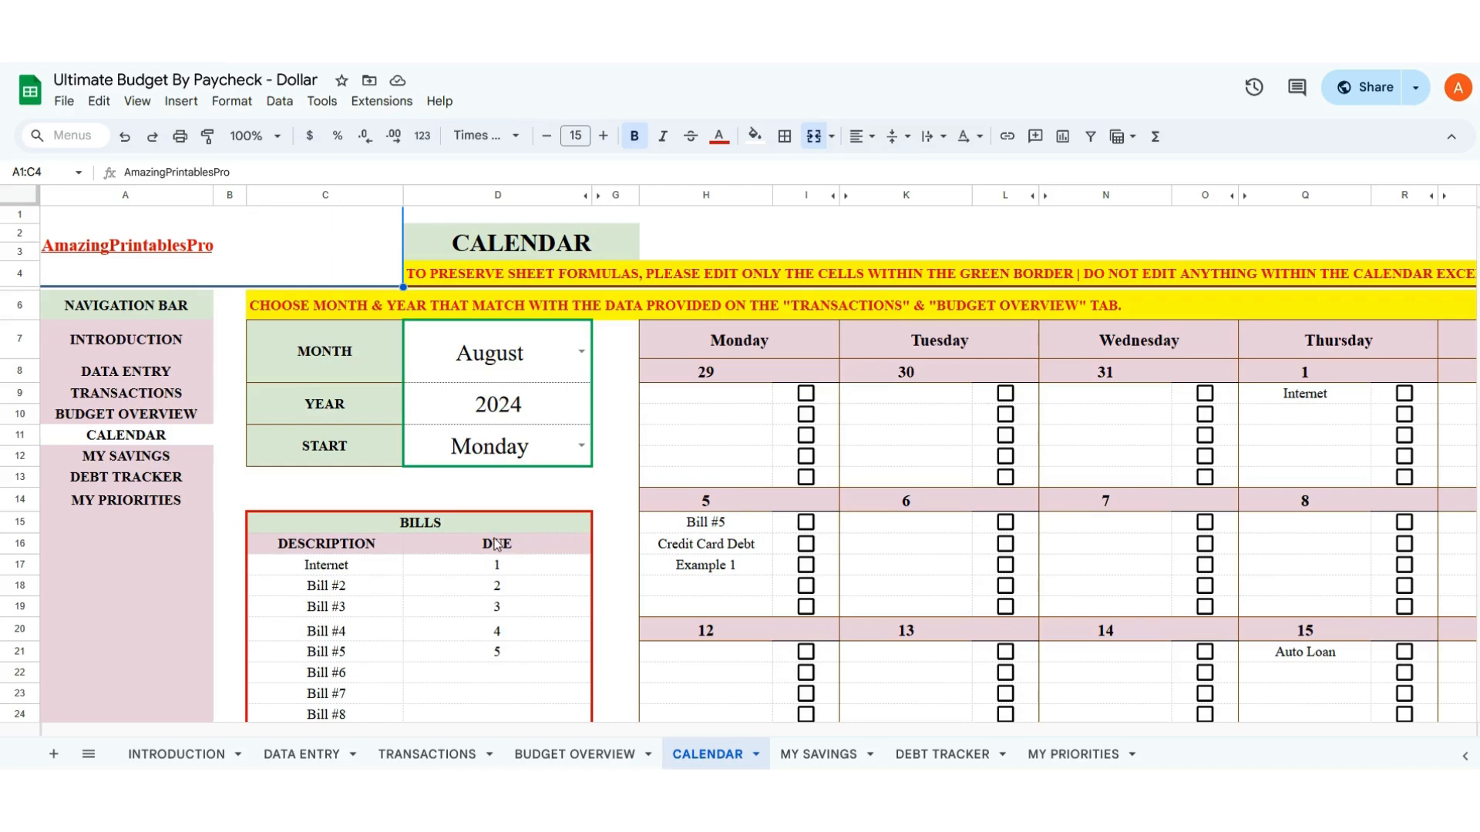
{"action": "scroll", "coordinate": [866, 476], "scroll_direction": "down", "scroll_amount": 3}
{"action": "scroll", "coordinate": [805, 480], "scroll_direction": "up", "scroll_amount": 3}
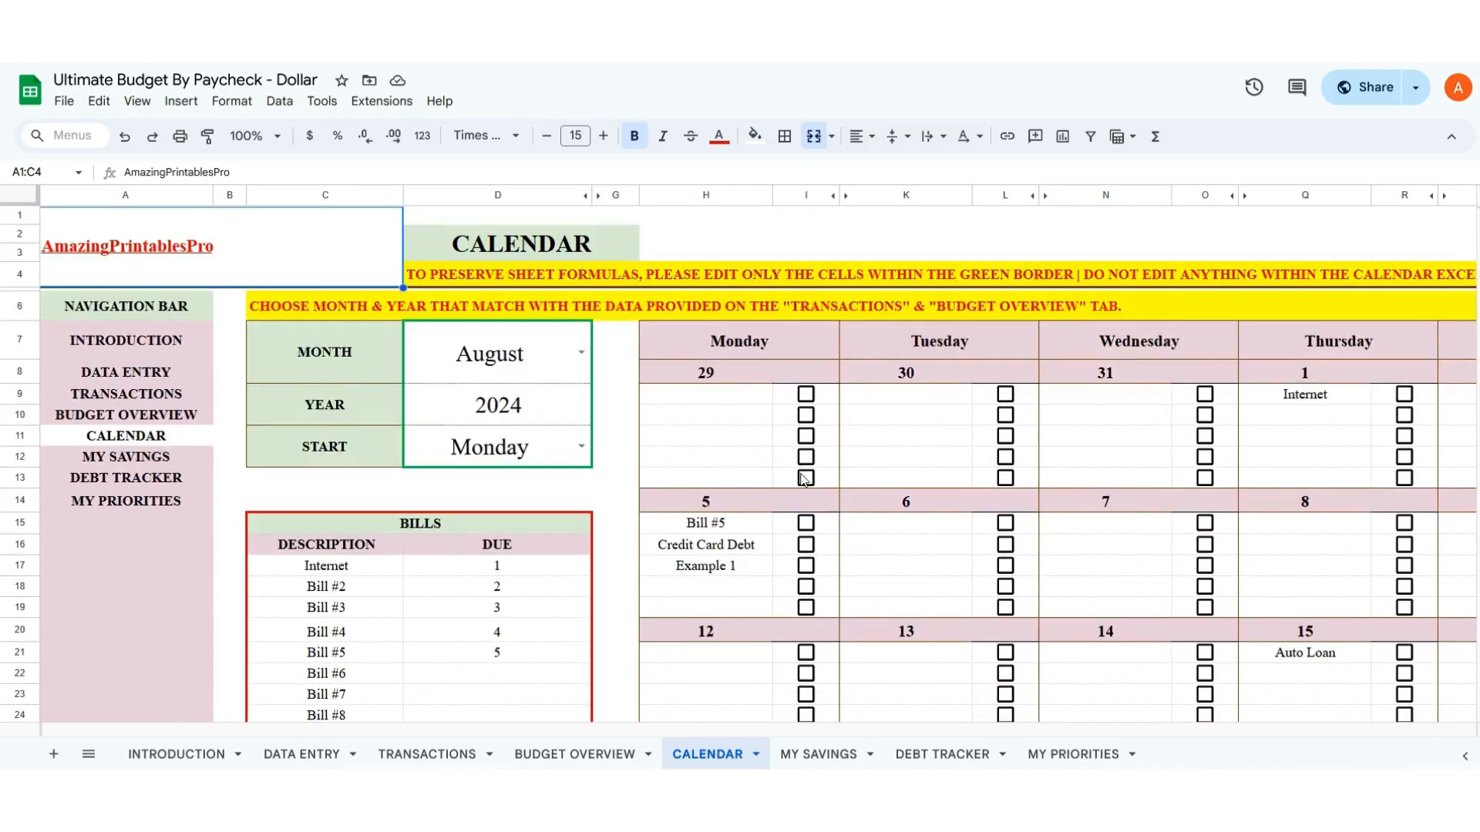
{"action": "left_click", "coordinate": [293, 759]}
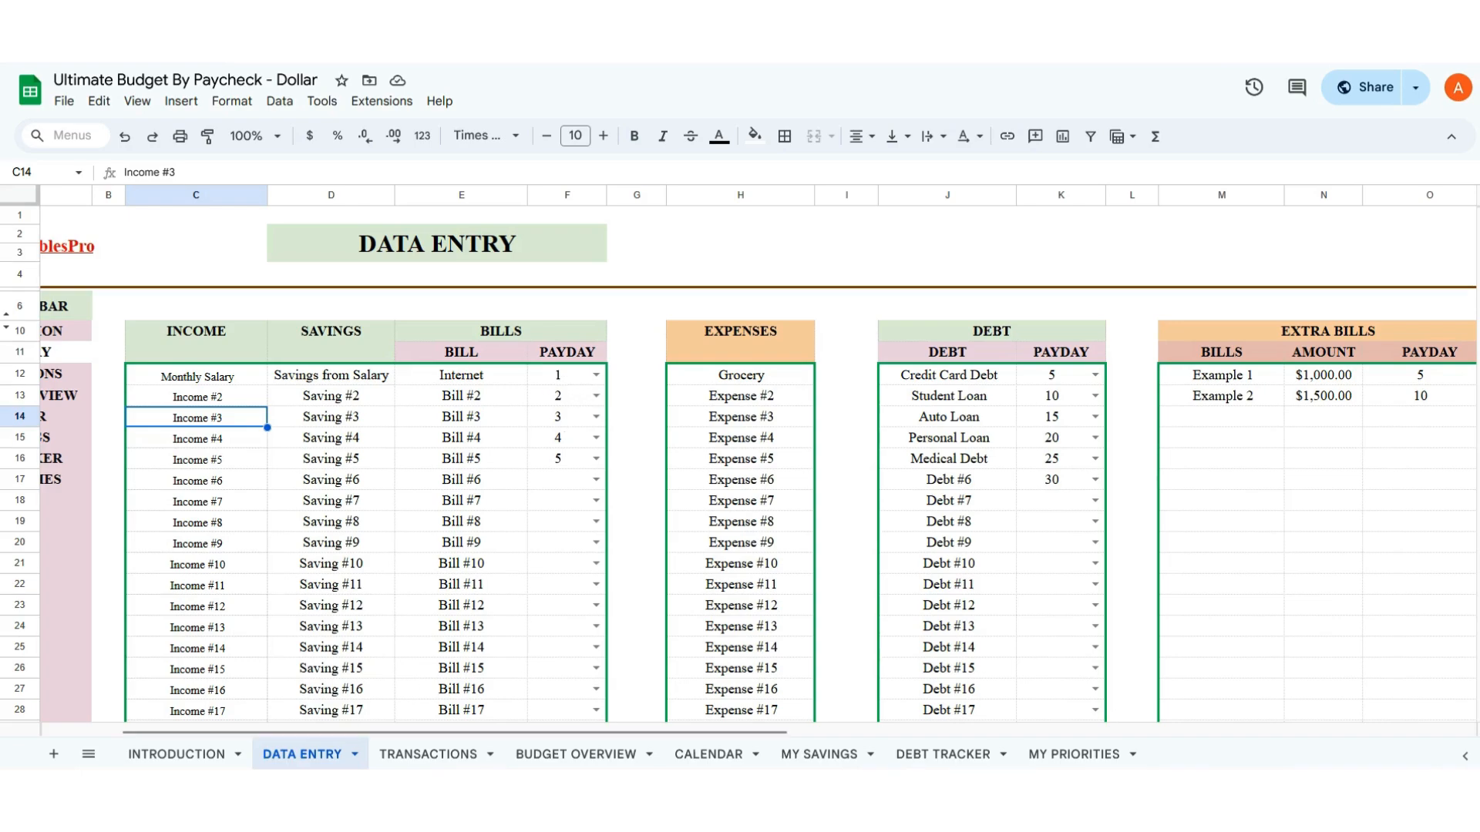
- On the CALENDAR sheet, uncheck Bill #2 on day 2 and check off Internet on day 1
{"action": "left_click", "coordinate": [705, 755]}
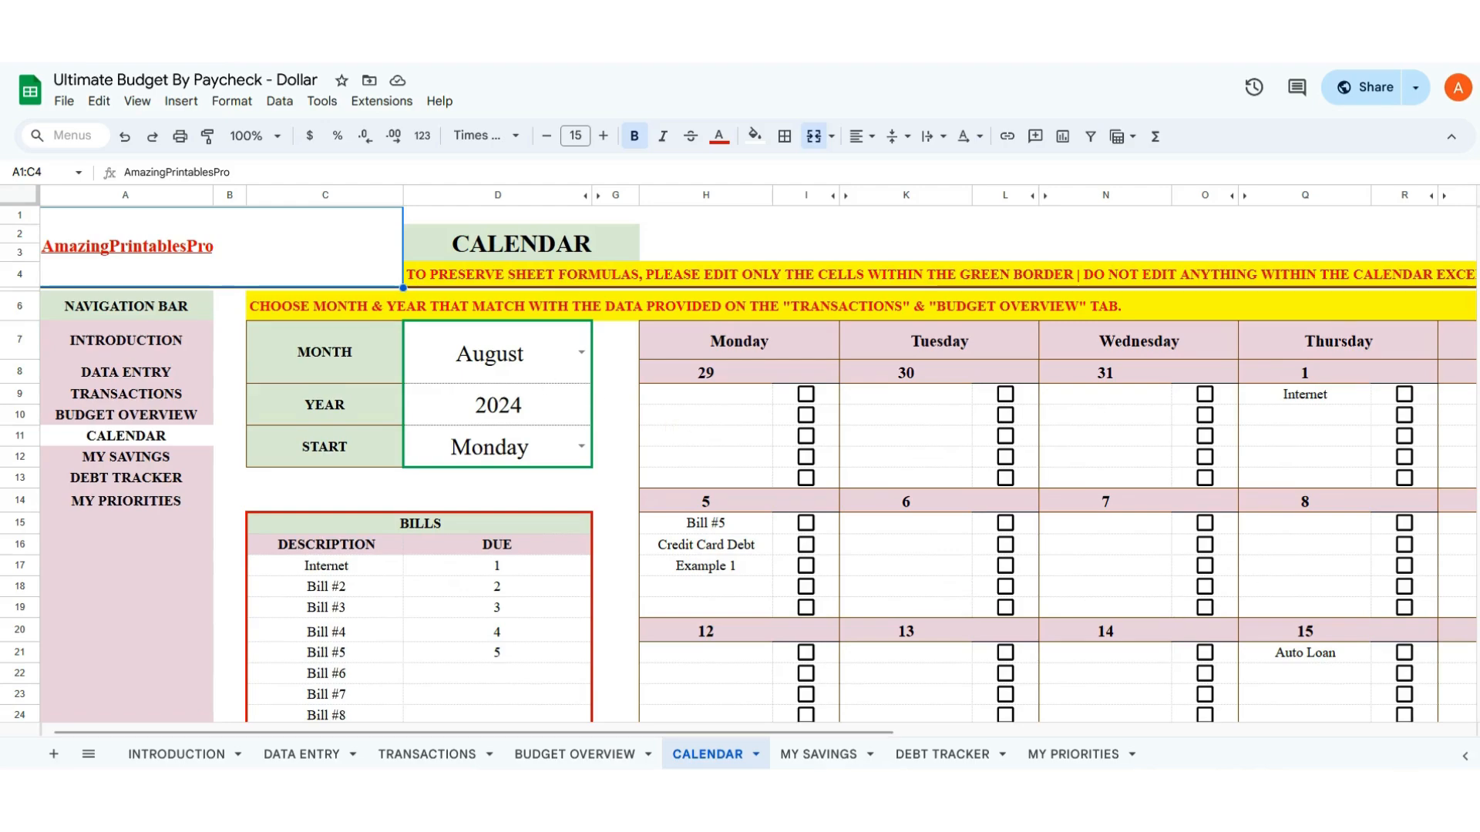
{"action": "left_click_drag", "start_coordinate": [497, 731], "coordinate": [921, 731]}
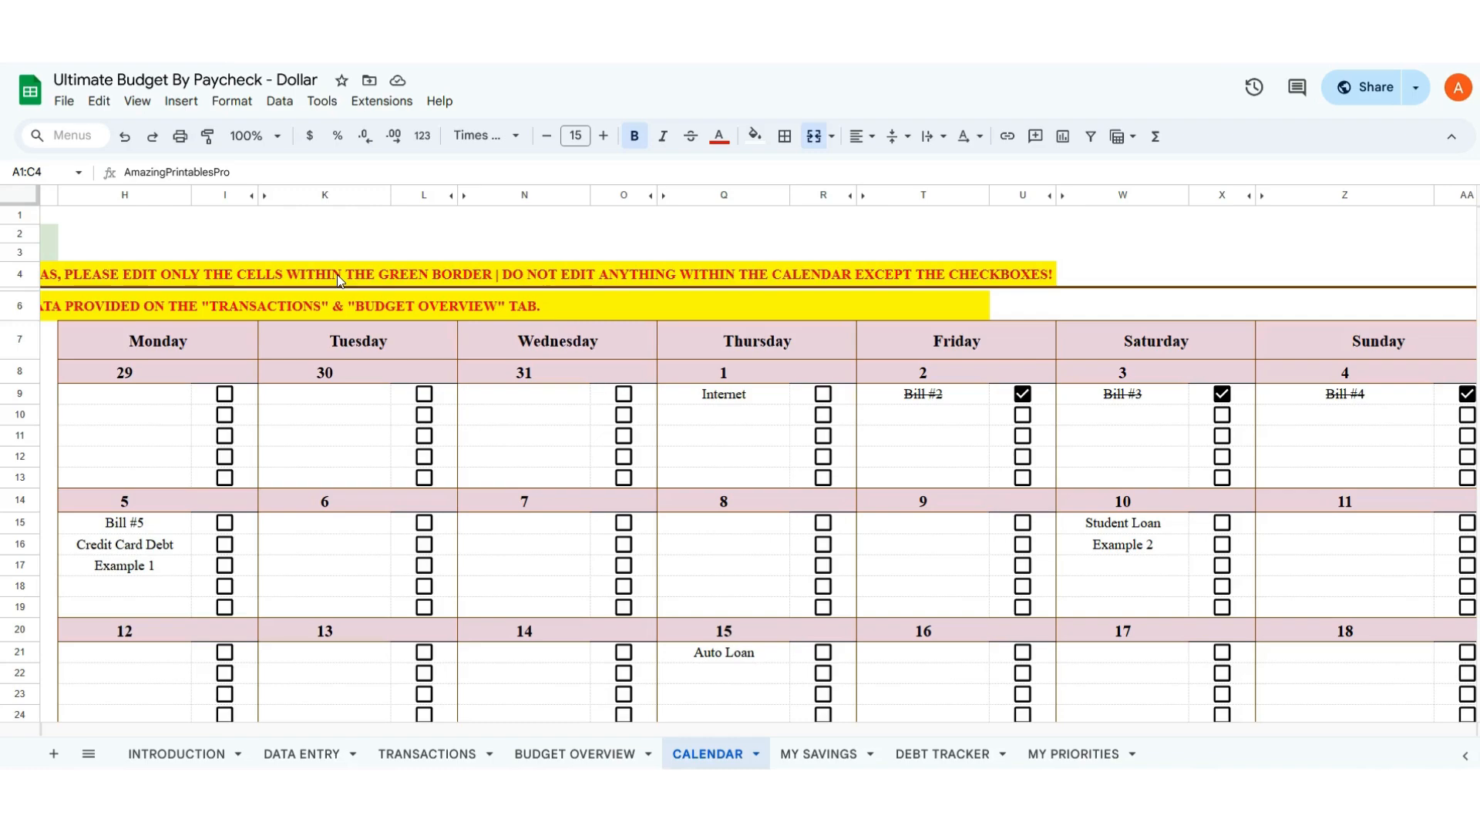
{"action": "left_click", "coordinate": [1021, 395]}
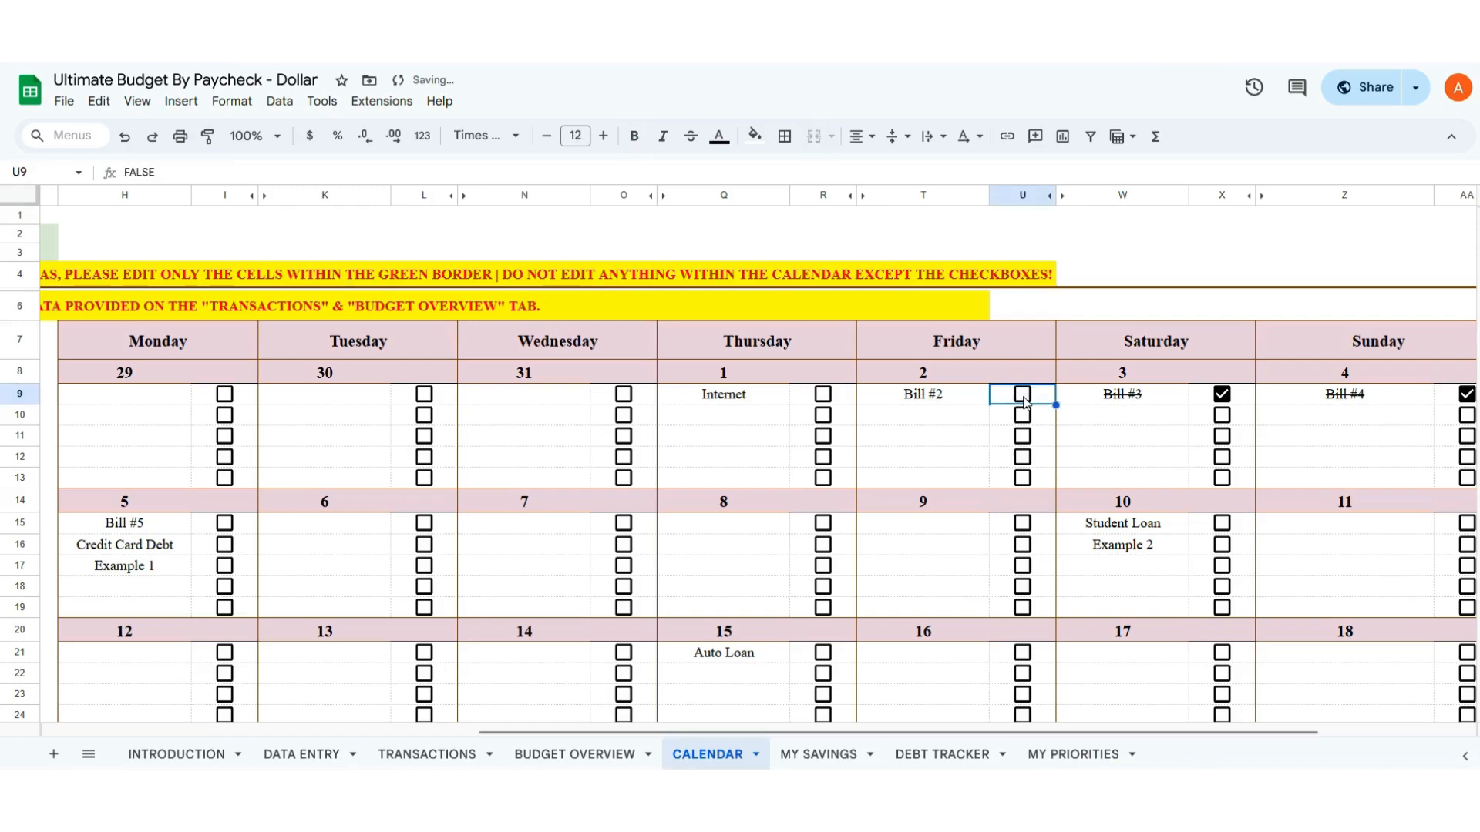
{"action": "left_click", "coordinate": [1022, 396]}
{"action": "left_click", "coordinate": [1023, 396]}
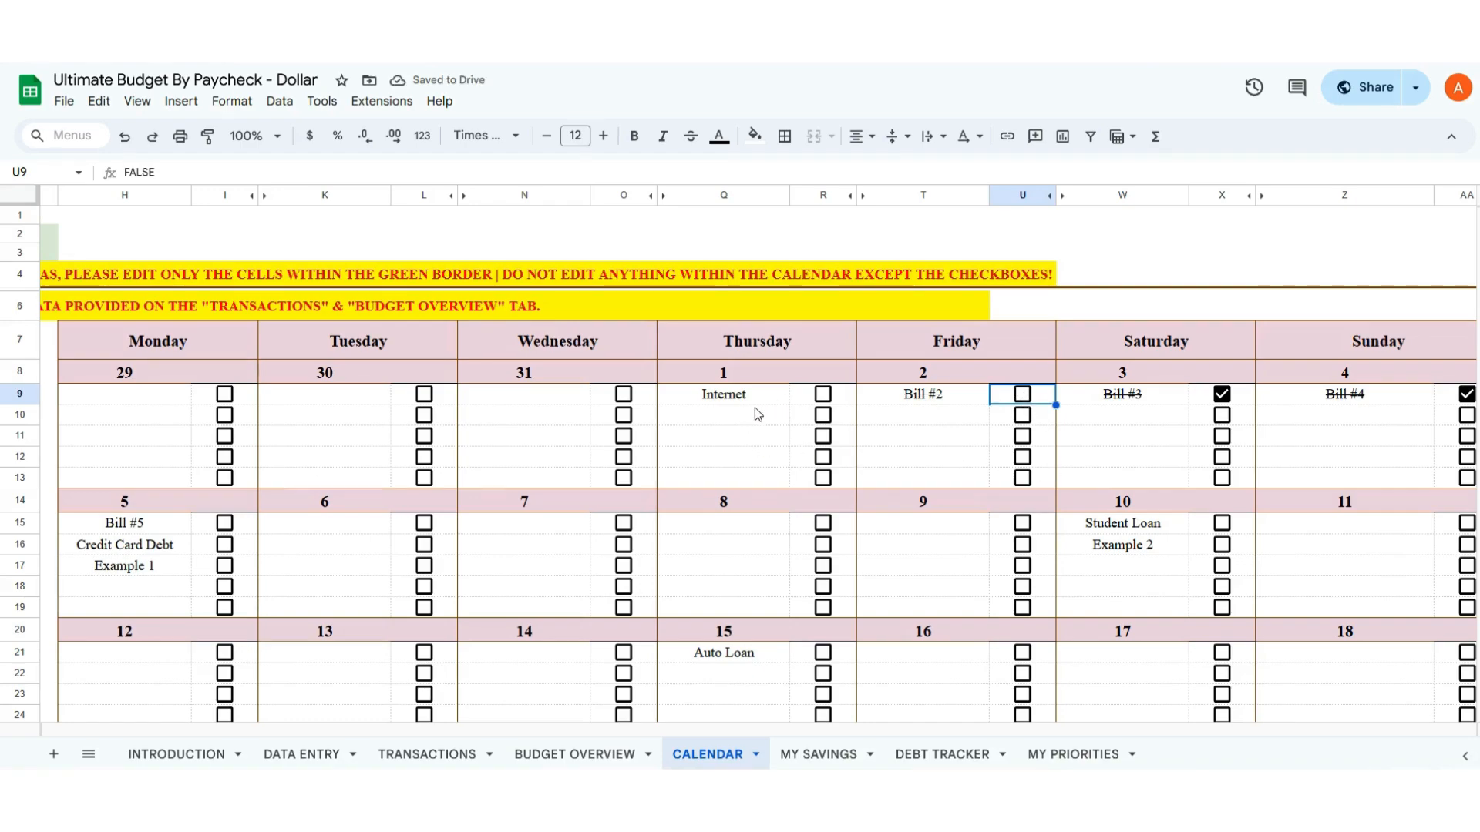
{"action": "left_click", "coordinate": [823, 397]}
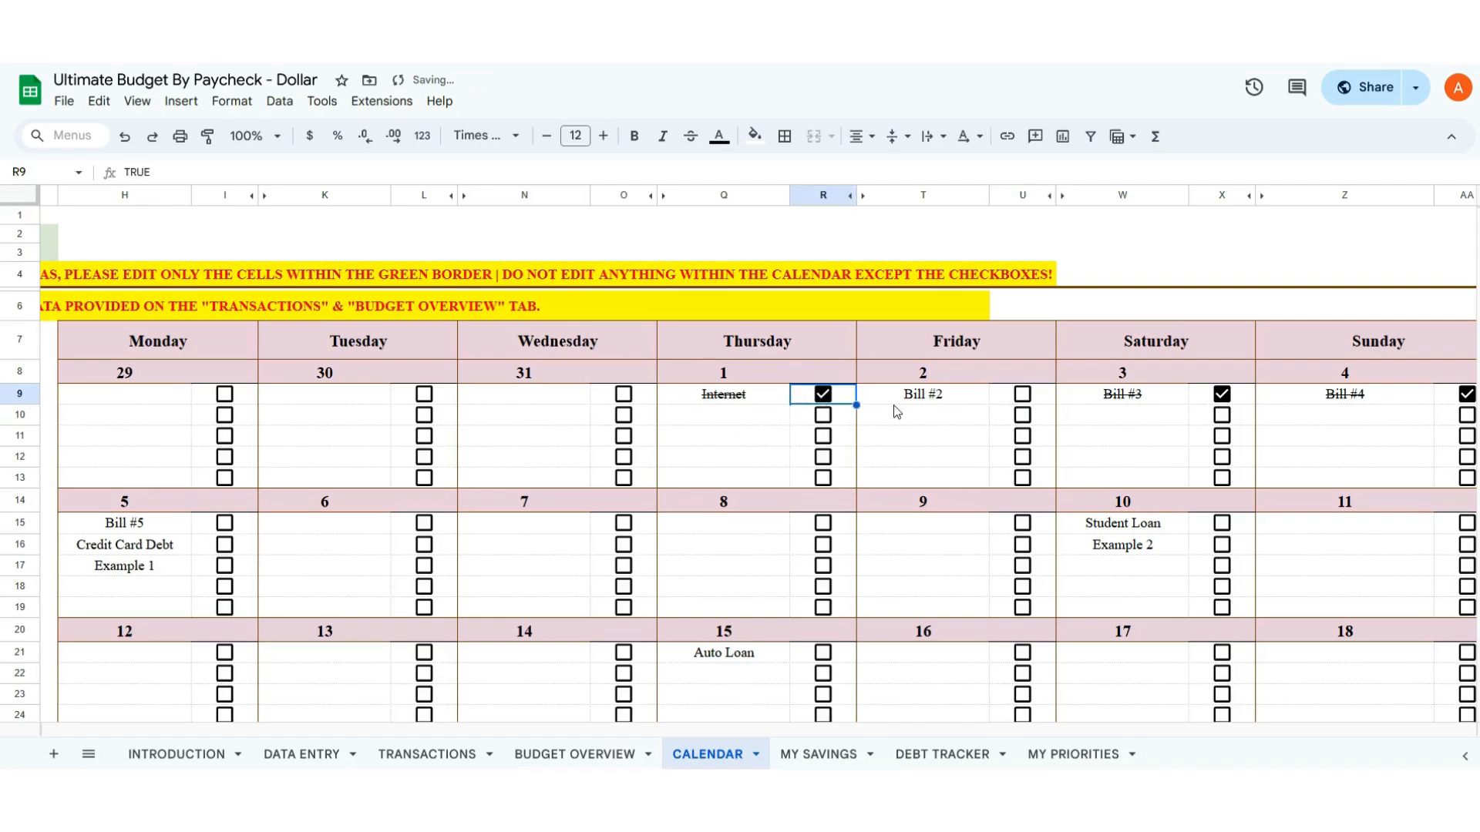
- Look through the remaining weeks of the August calendar and revisit the PAYDAY columns on DATA ENTRY
{"action": "scroll", "coordinate": [923, 515], "scroll_direction": "down", "scroll_amount": 3}
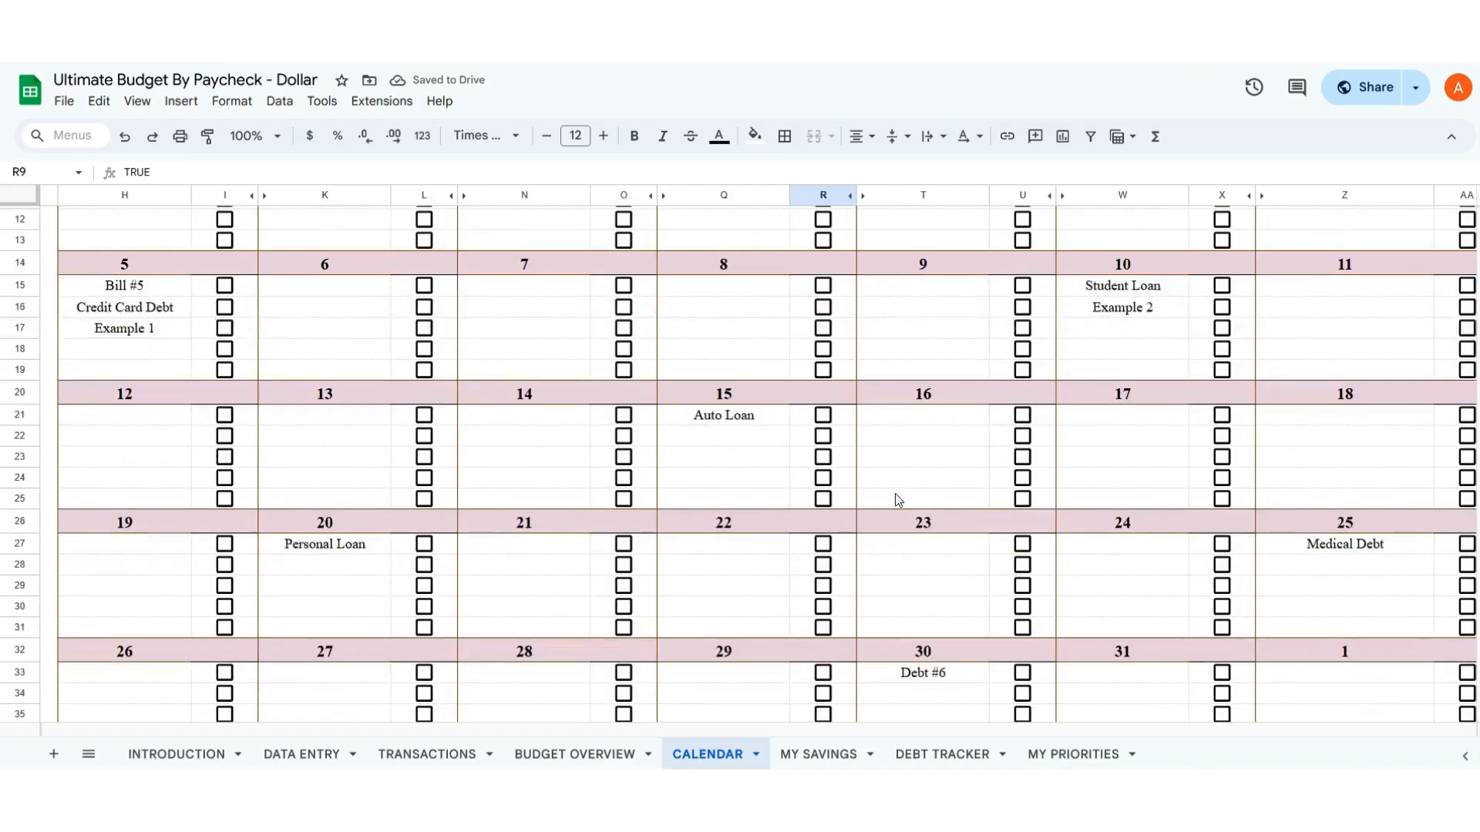
{"action": "scroll", "coordinate": [985, 507], "scroll_direction": "down", "scroll_amount": 2}
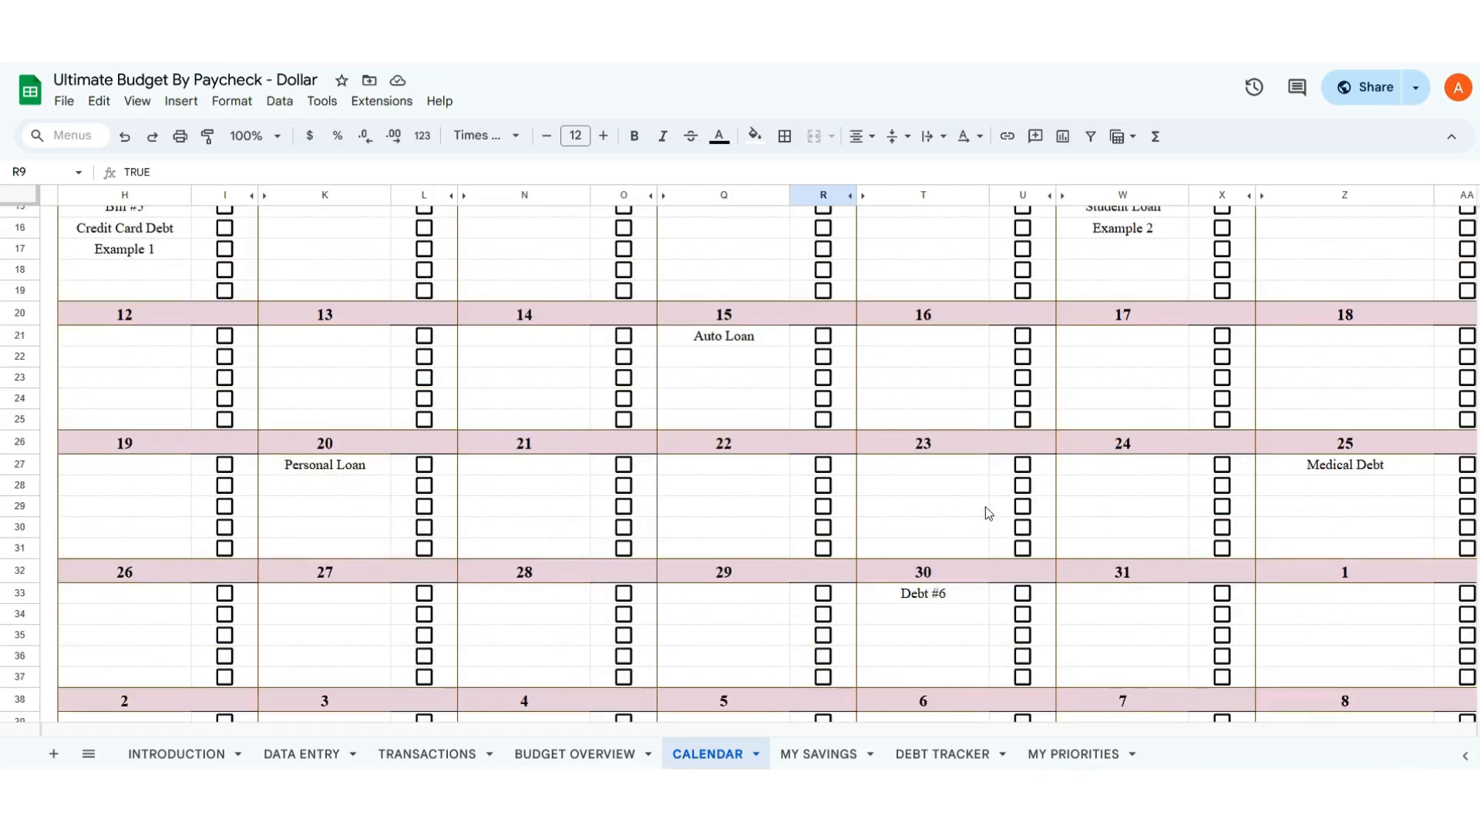
{"action": "key", "text": "ctrl+minus"}
{"action": "key", "text": "ctrl+minus"}
{"action": "scroll", "coordinate": [968, 654], "scroll_direction": "up", "scroll_amount": 2}
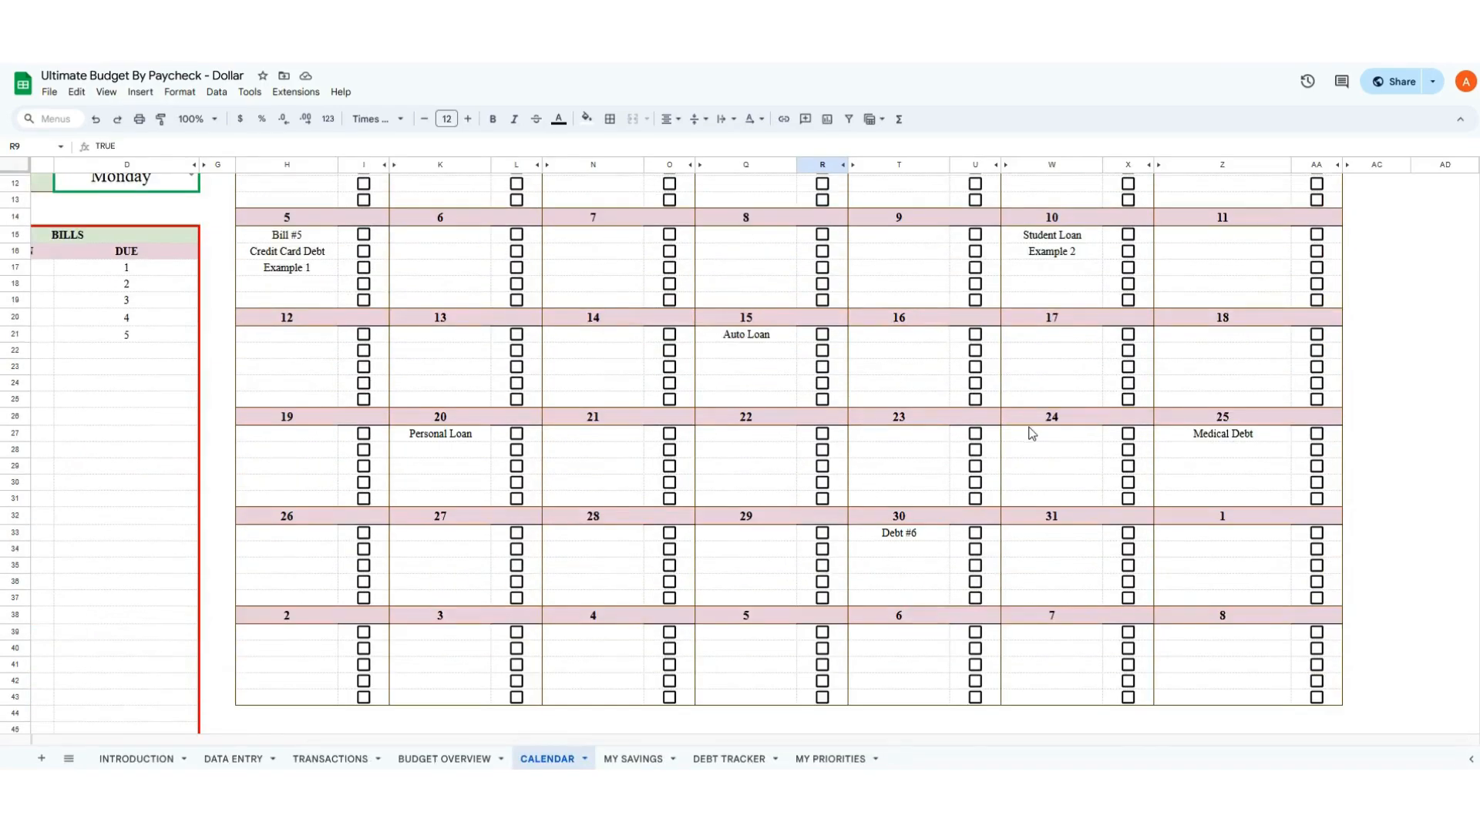
{"action": "scroll", "coordinate": [1030, 433], "scroll_direction": "up", "scroll_amount": 2}
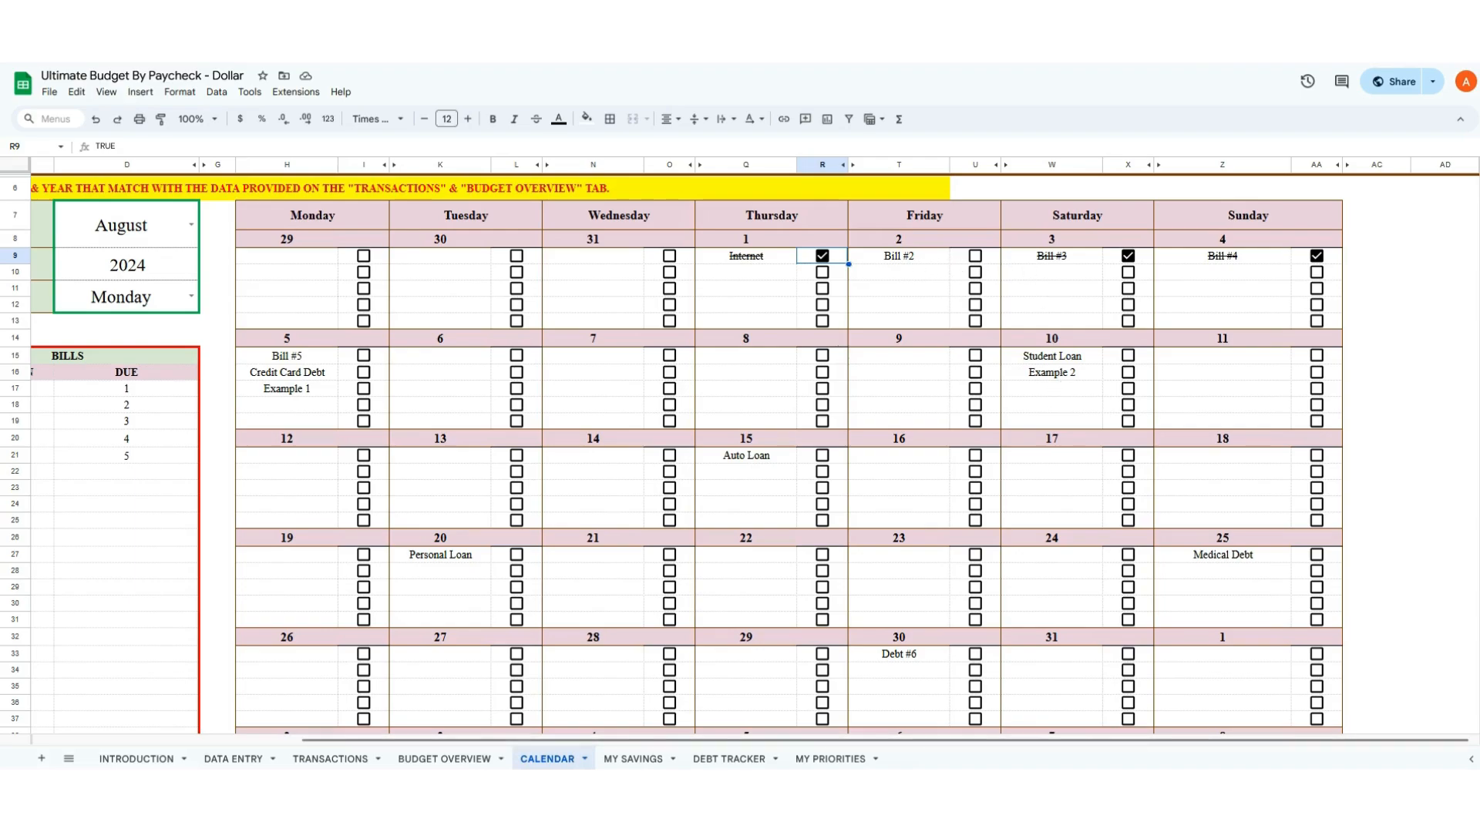
{"action": "left_click", "coordinate": [229, 760]}
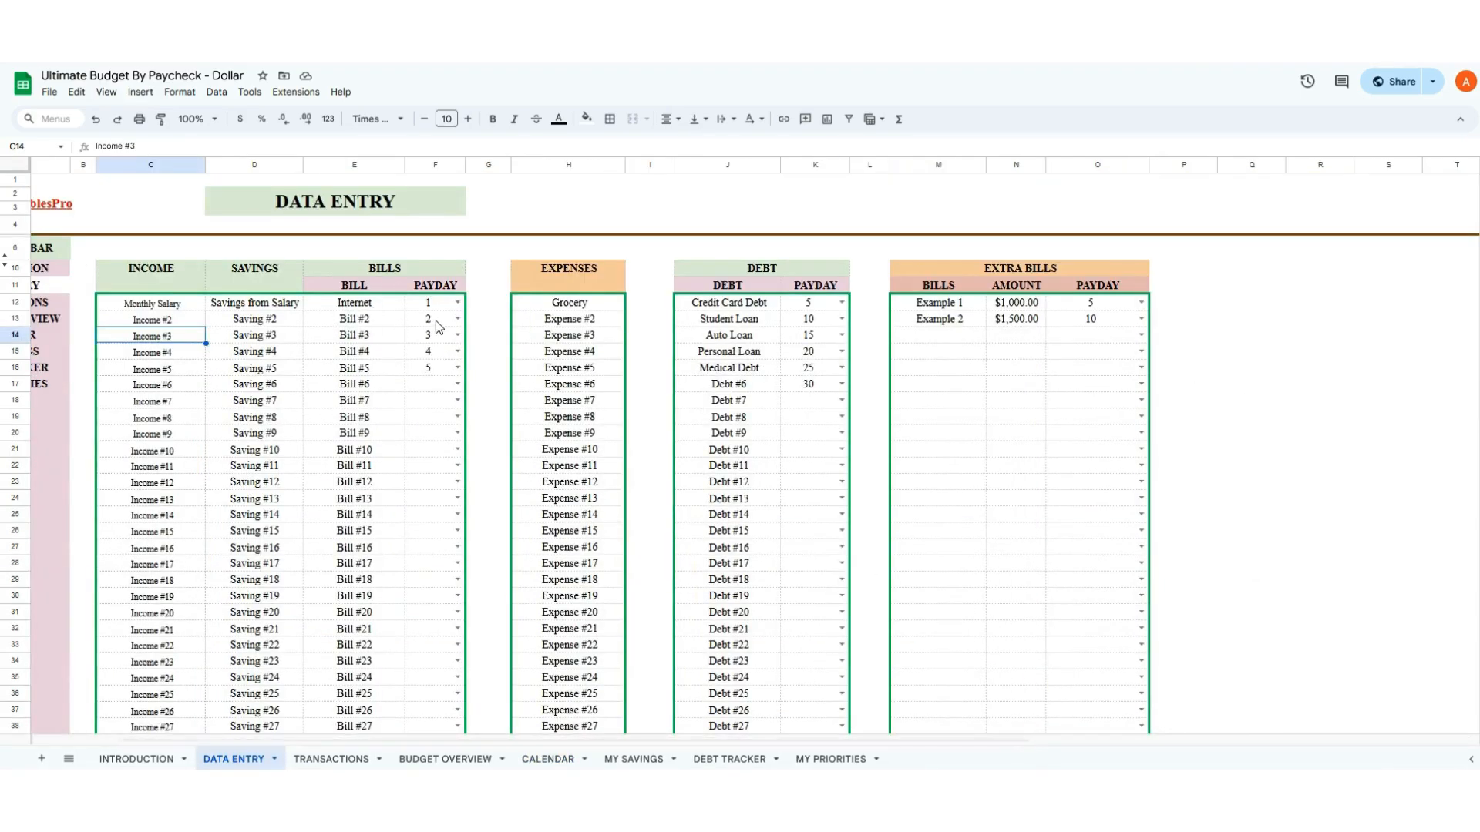
- Compare the CALENDAR entries with the PAYDAY columns on DATA ENTRY, and check off Student Loan on day 10 of the calendar
{"action": "left_click", "coordinate": [549, 760]}
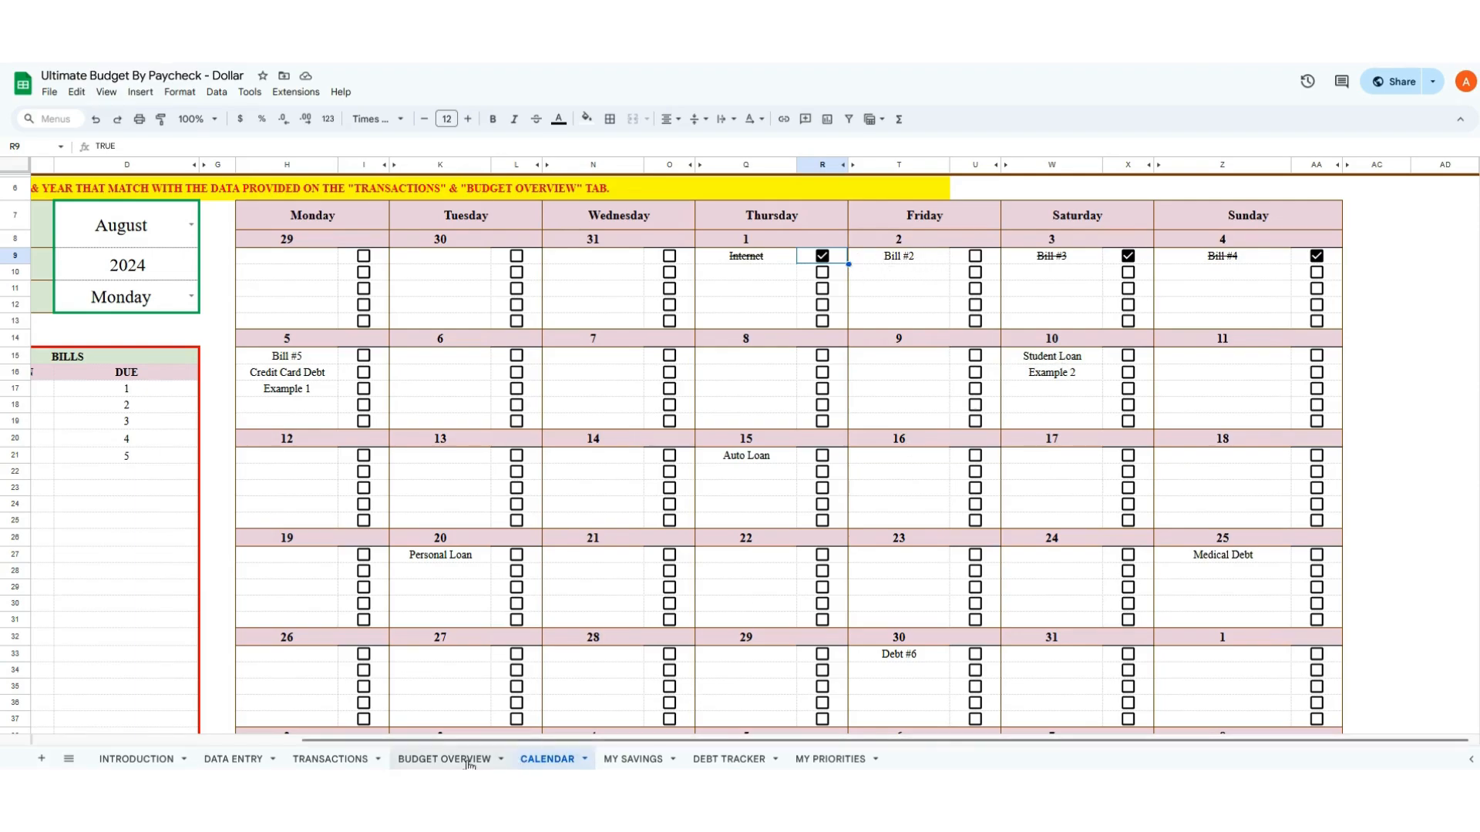
{"action": "left_click", "coordinate": [239, 759]}
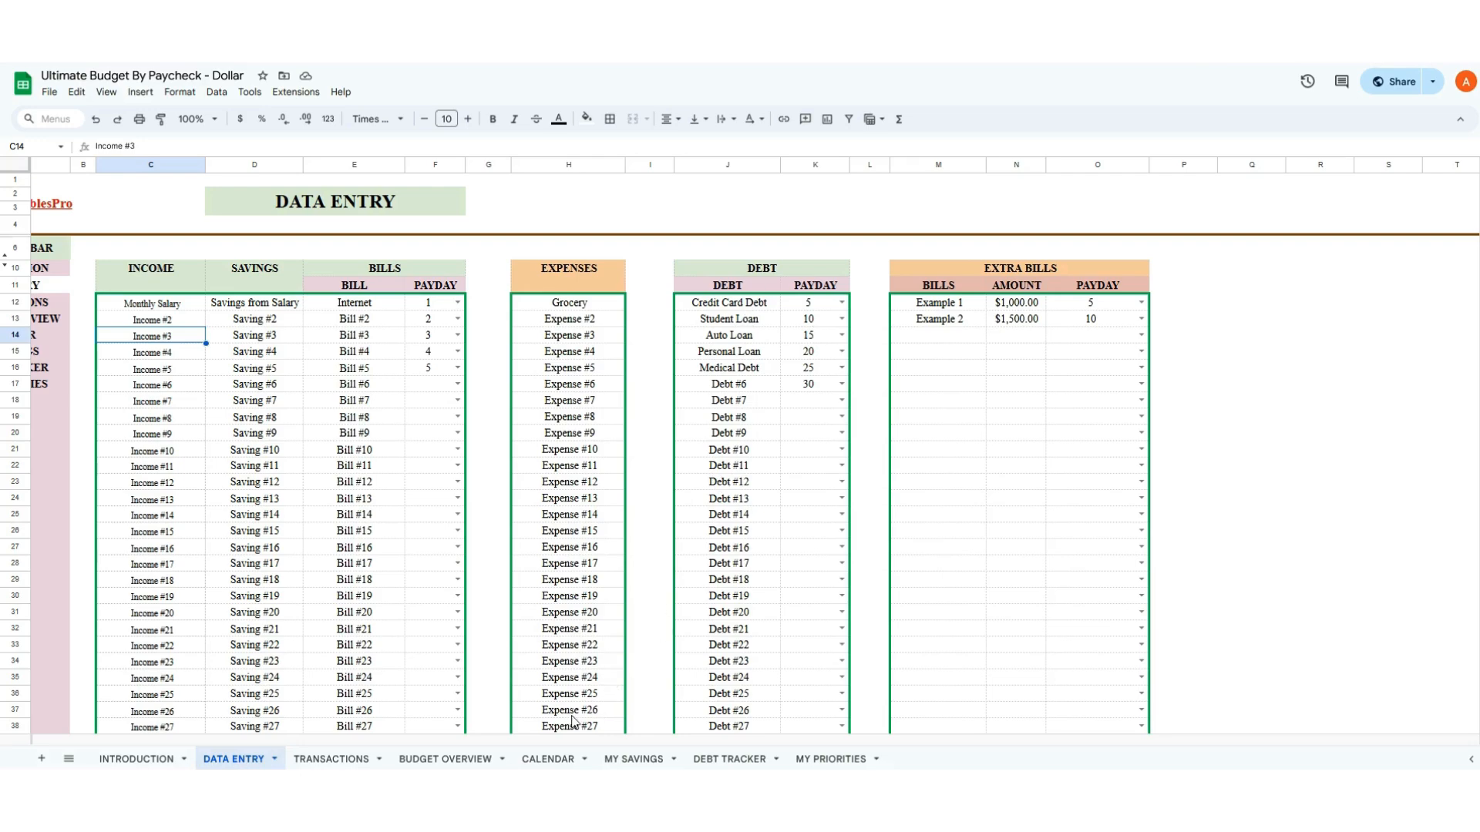
{"action": "left_click", "coordinate": [546, 760]}
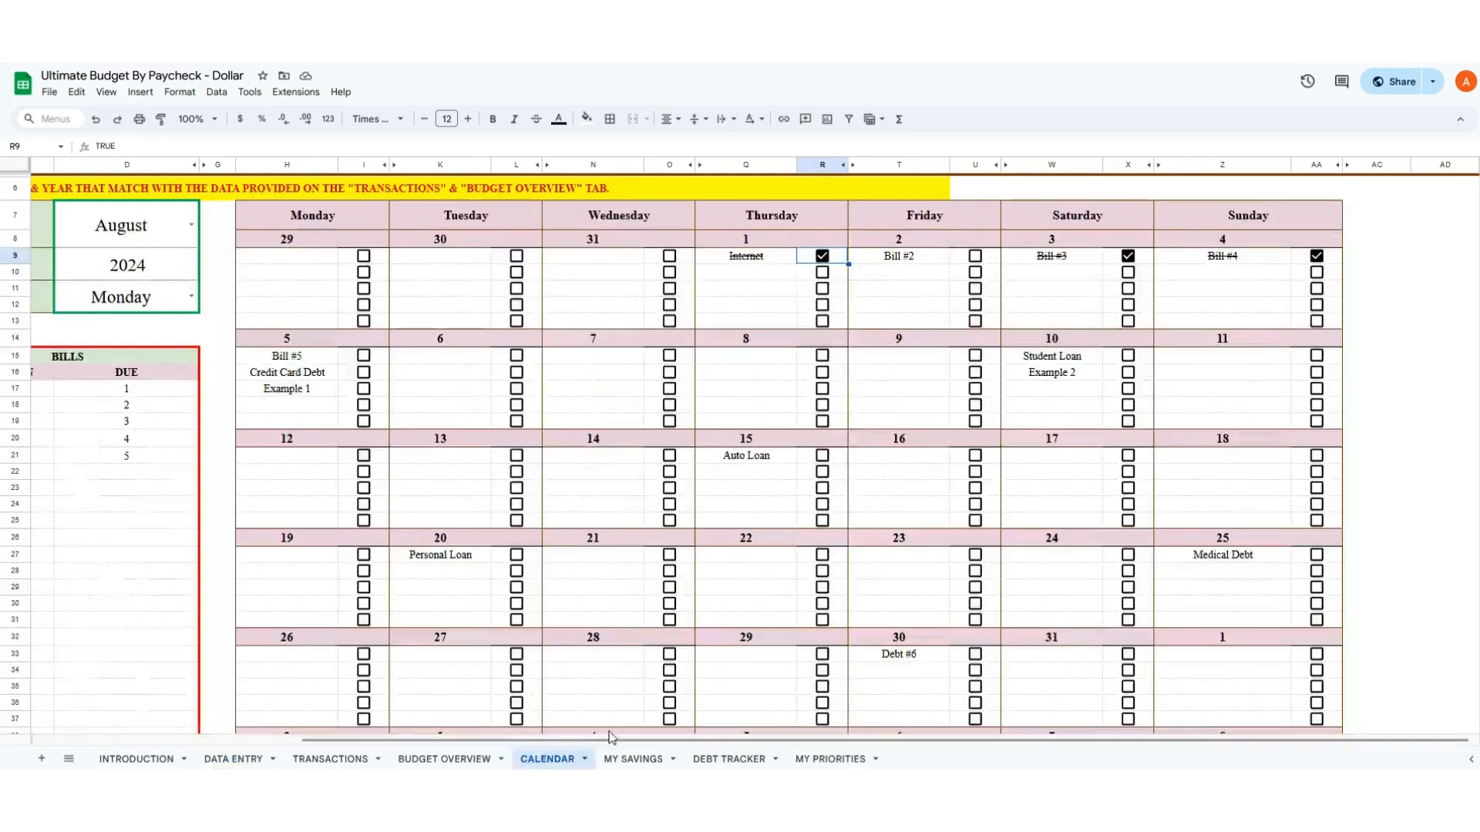
{"action": "left_click", "coordinate": [1129, 358]}
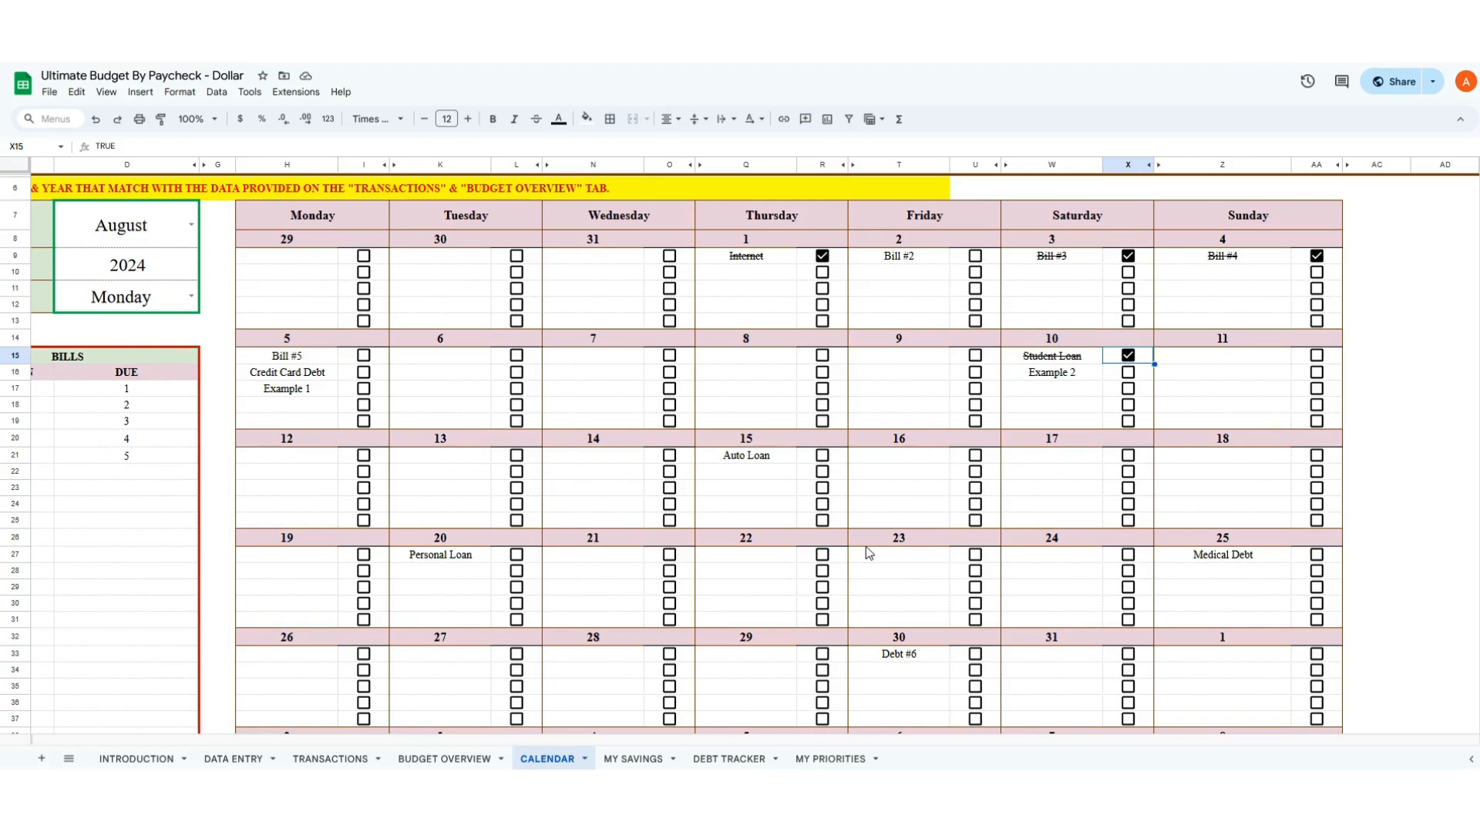
- Review the DATA ENTRY paydays, TRANSACTIONS dates and BUDGET OVERVIEW period against the August entries on the CALENDAR sheet
{"action": "left_click", "coordinate": [233, 760]}
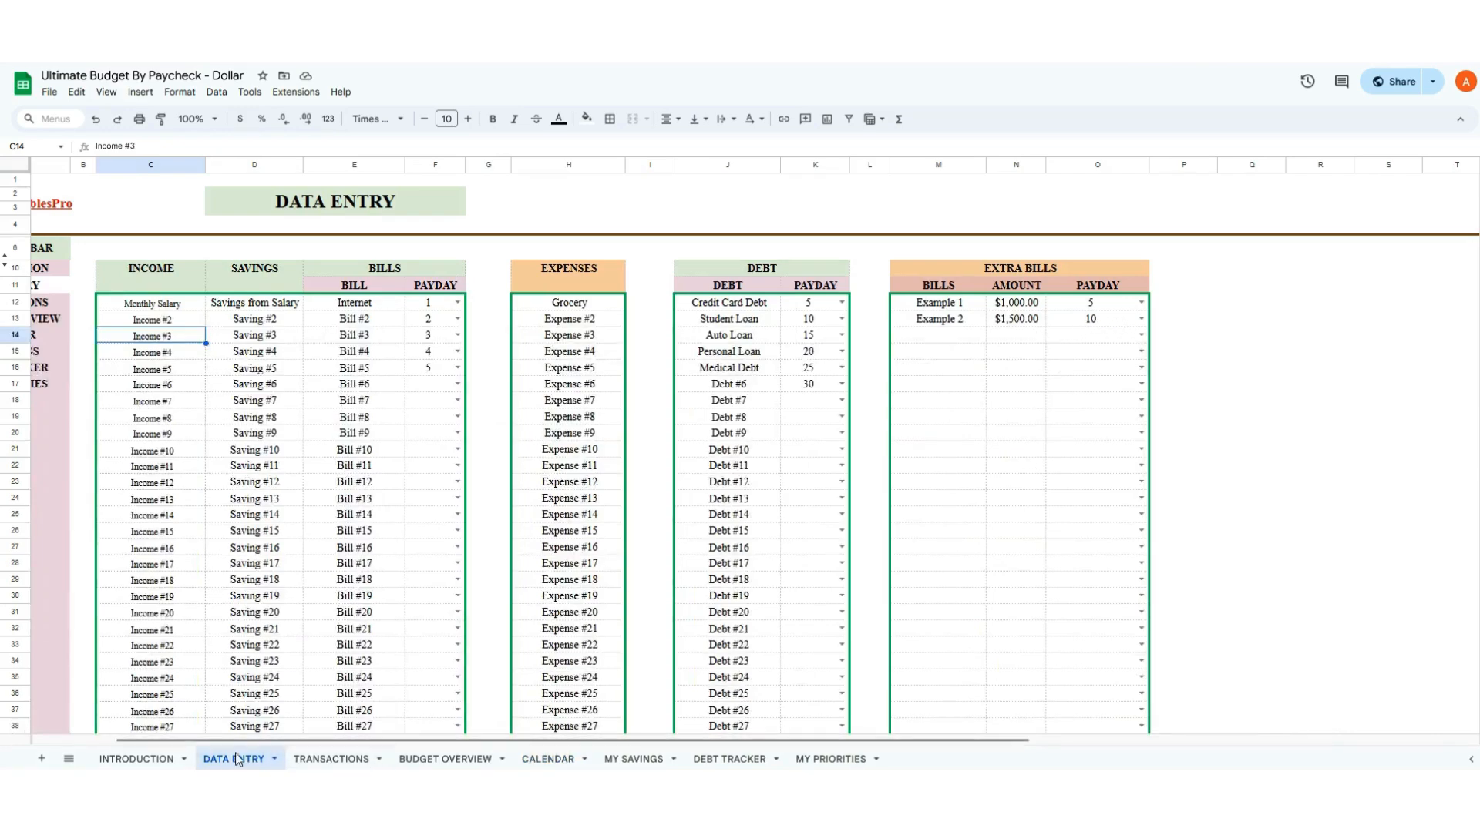
{"action": "left_click", "coordinate": [548, 759]}
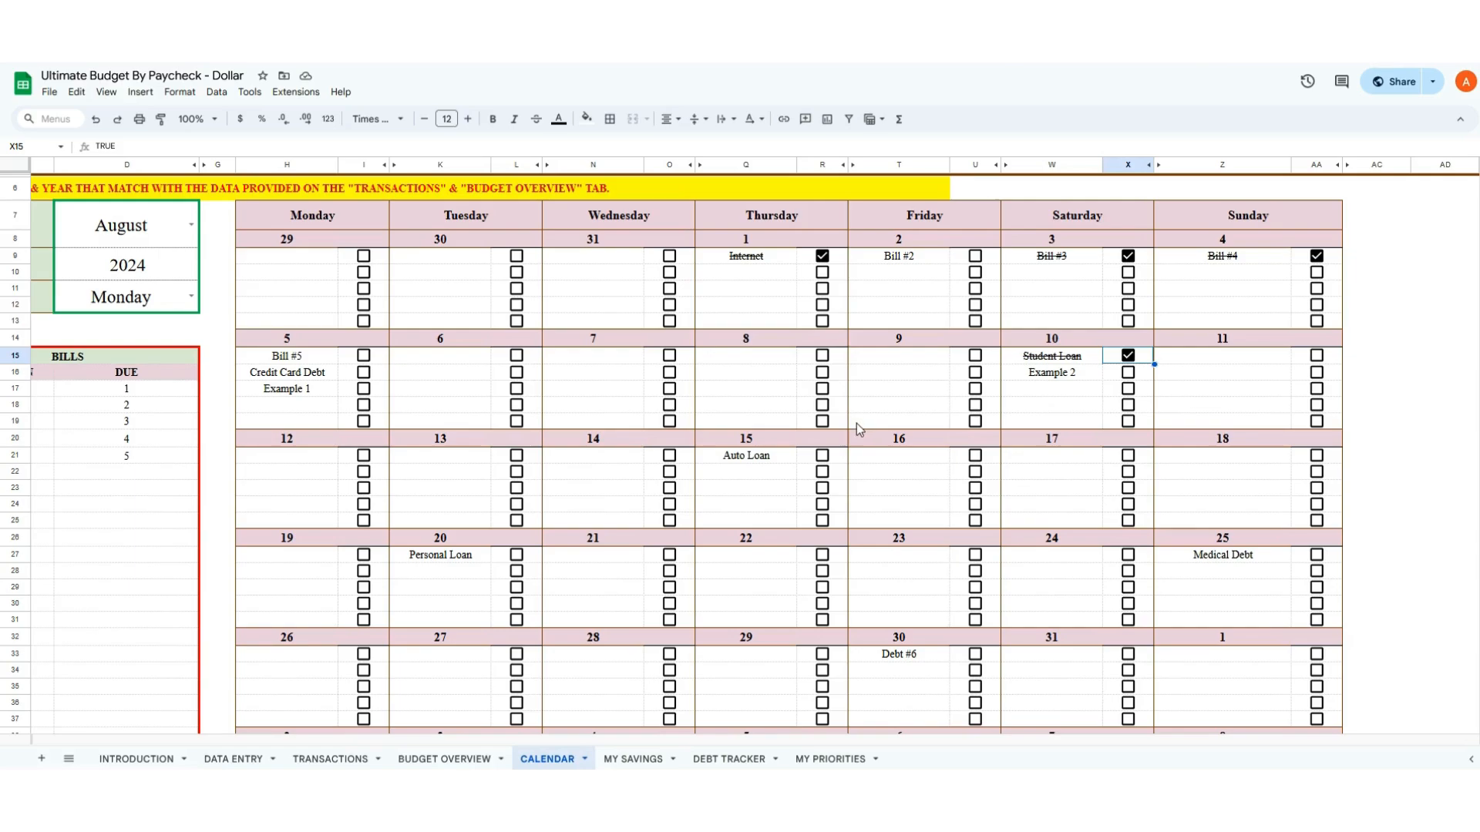
{"action": "left_click", "coordinate": [234, 759]}
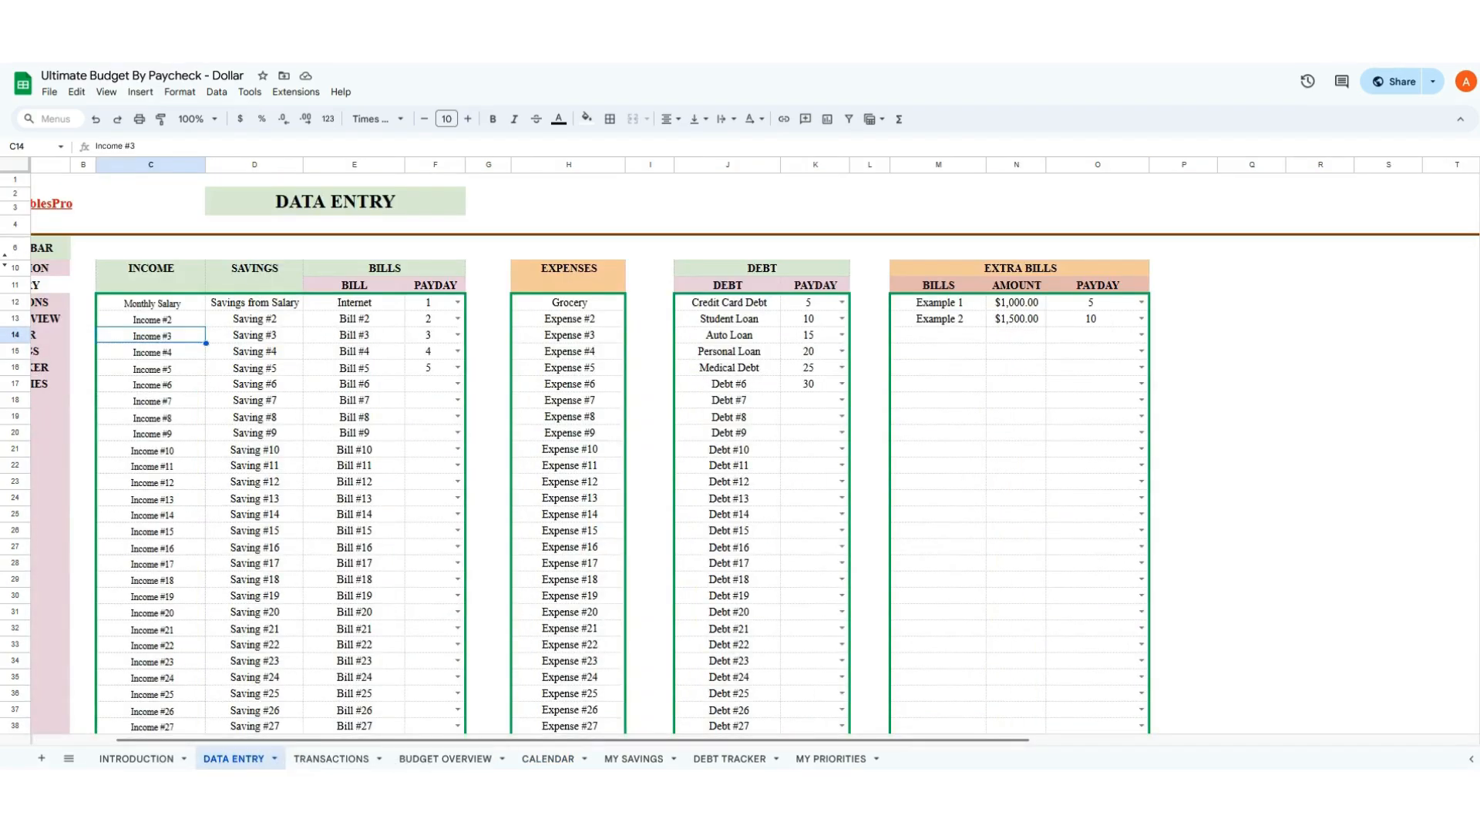
{"action": "left_click", "coordinate": [355, 761]}
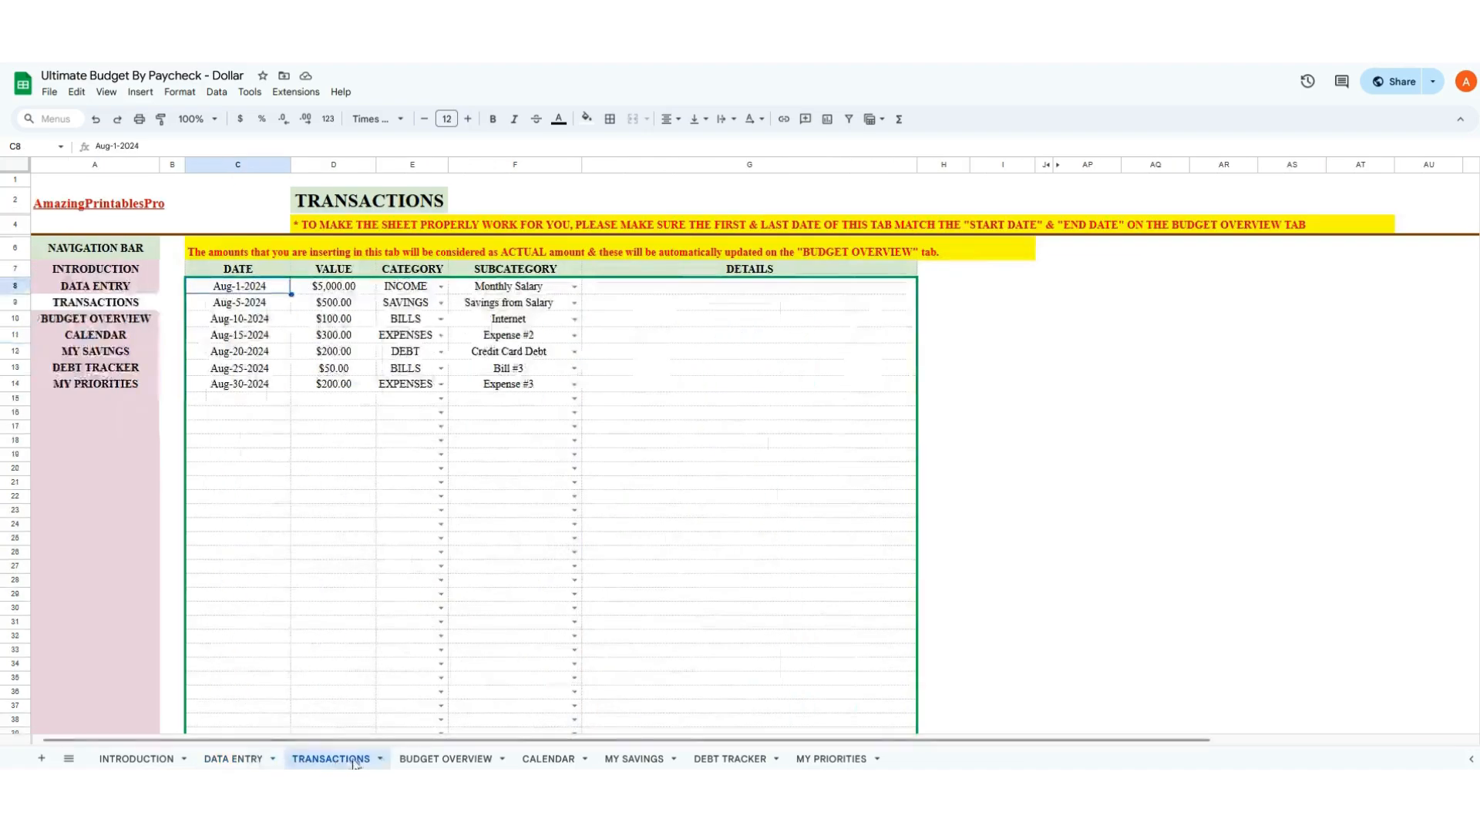
{"action": "left_click", "coordinate": [458, 762]}
{"action": "left_click", "coordinate": [342, 763]}
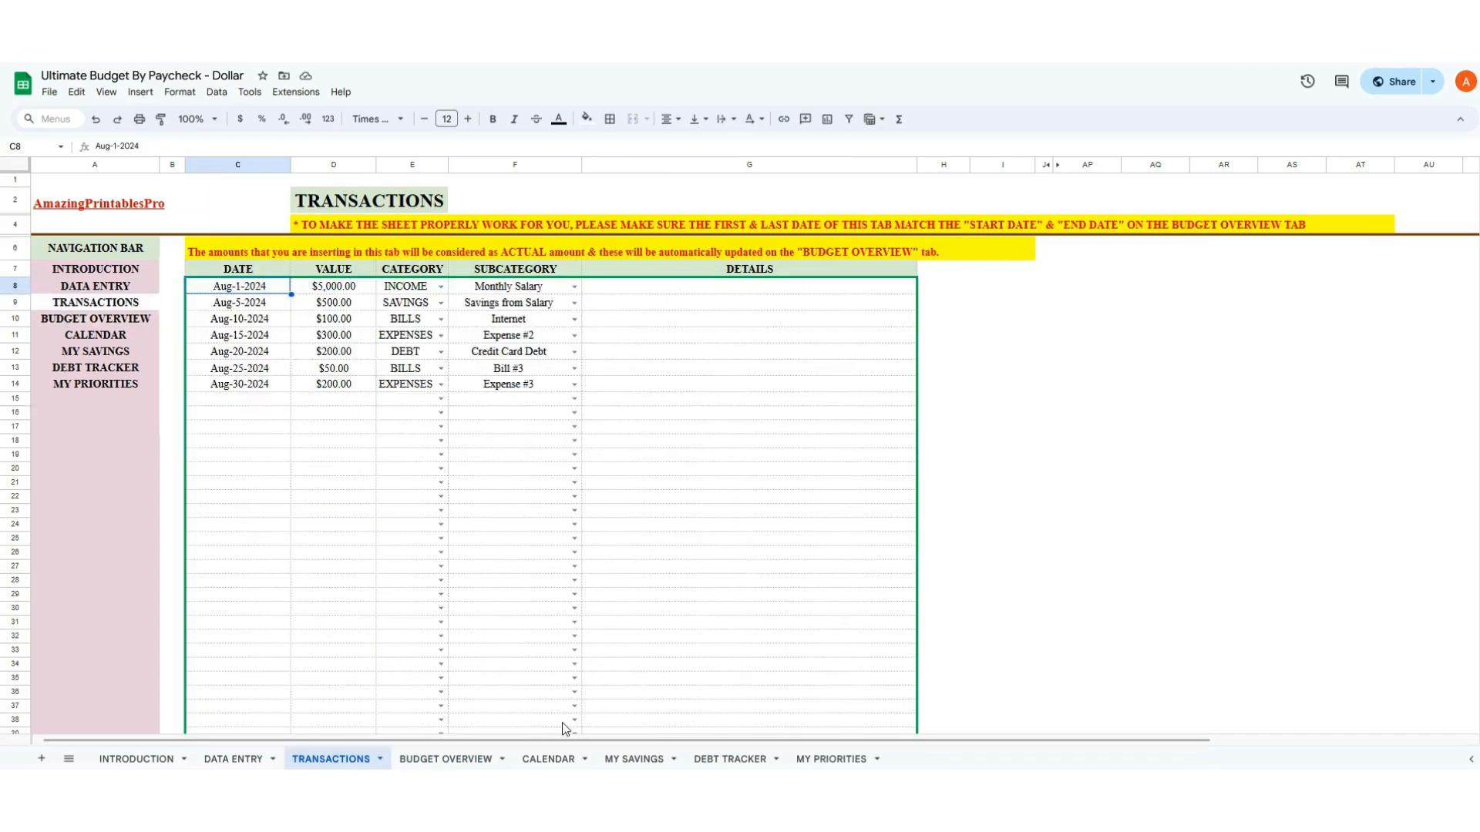
{"action": "left_click", "coordinate": [443, 761]}
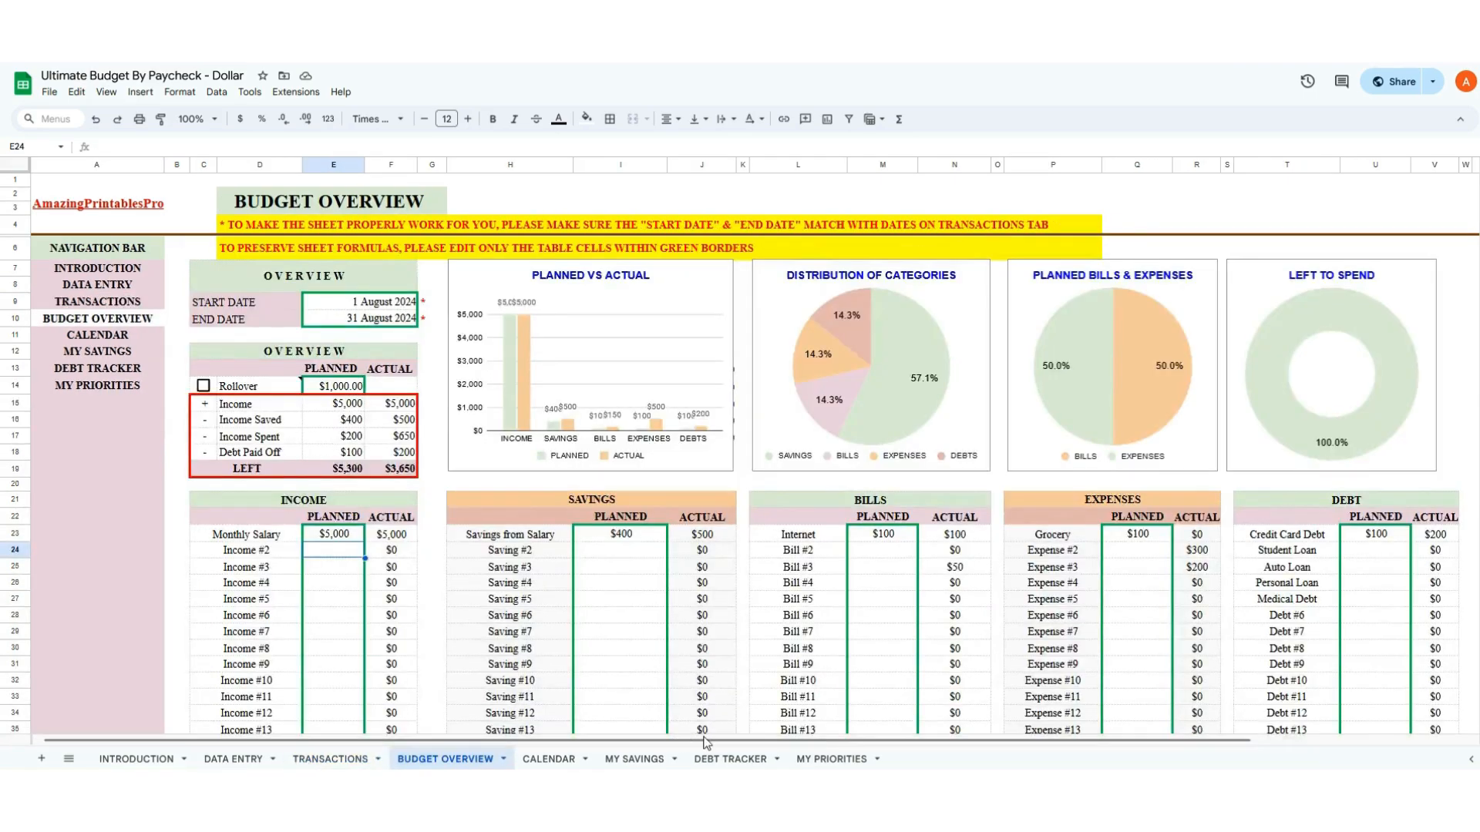
{"action": "left_click", "coordinate": [553, 760]}
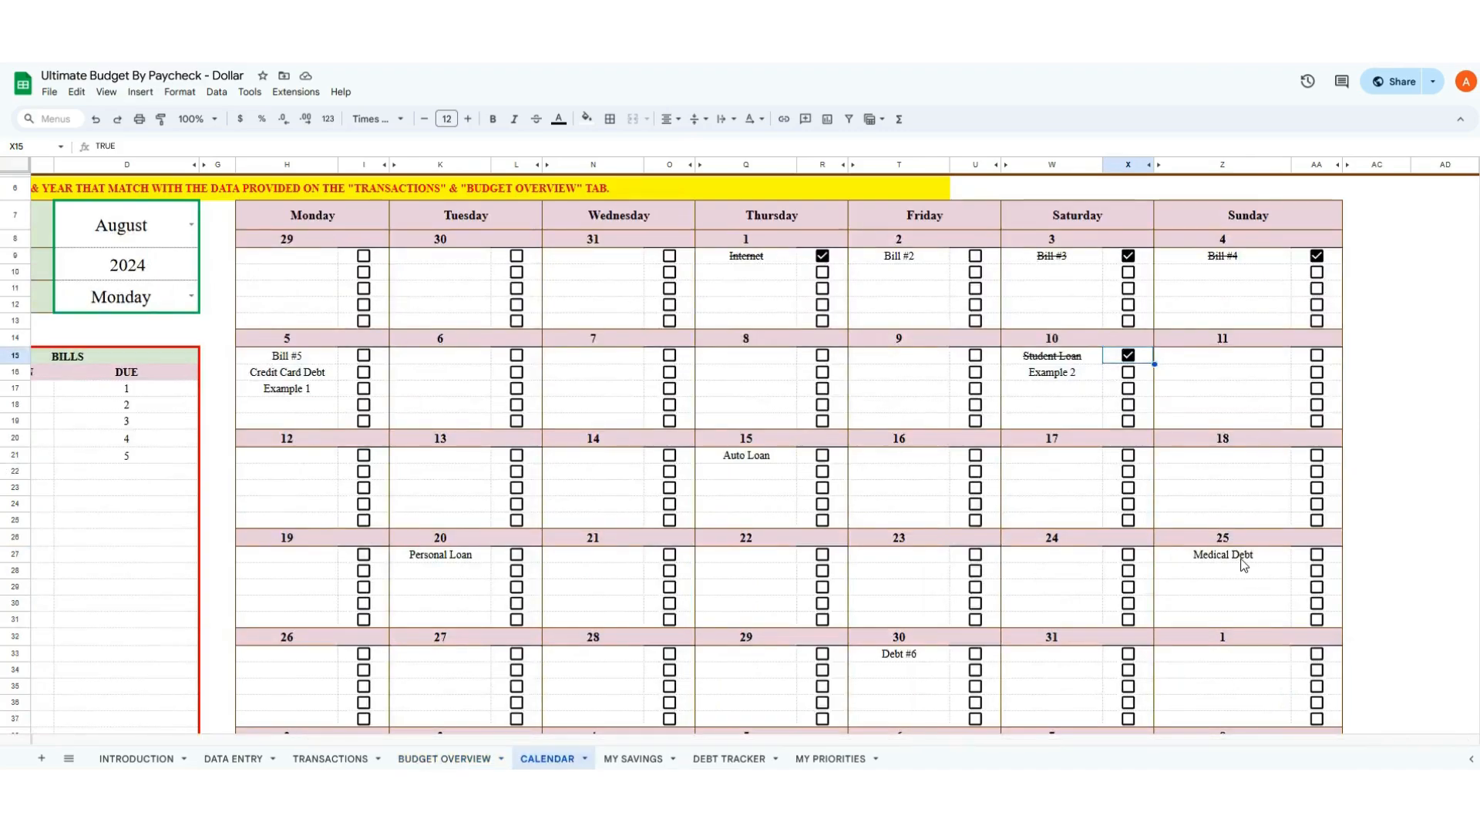
- View Medical Debt's payday on DATA ENTRY, then check off Medical Debt on day 25 of the CALENDAR sheet and clear it again
{"action": "left_click", "coordinate": [234, 759]}
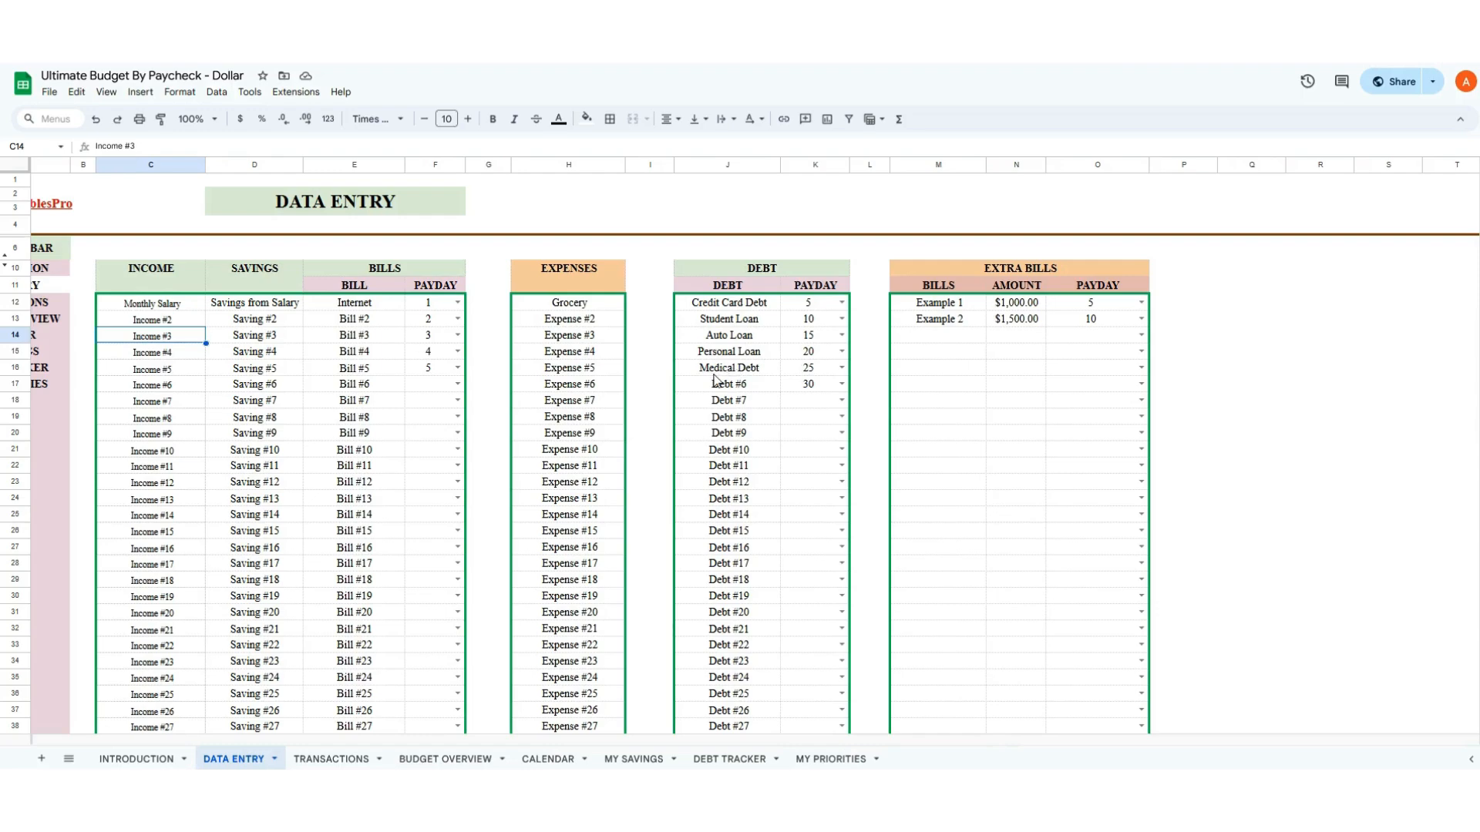
{"action": "left_click", "coordinate": [546, 758]}
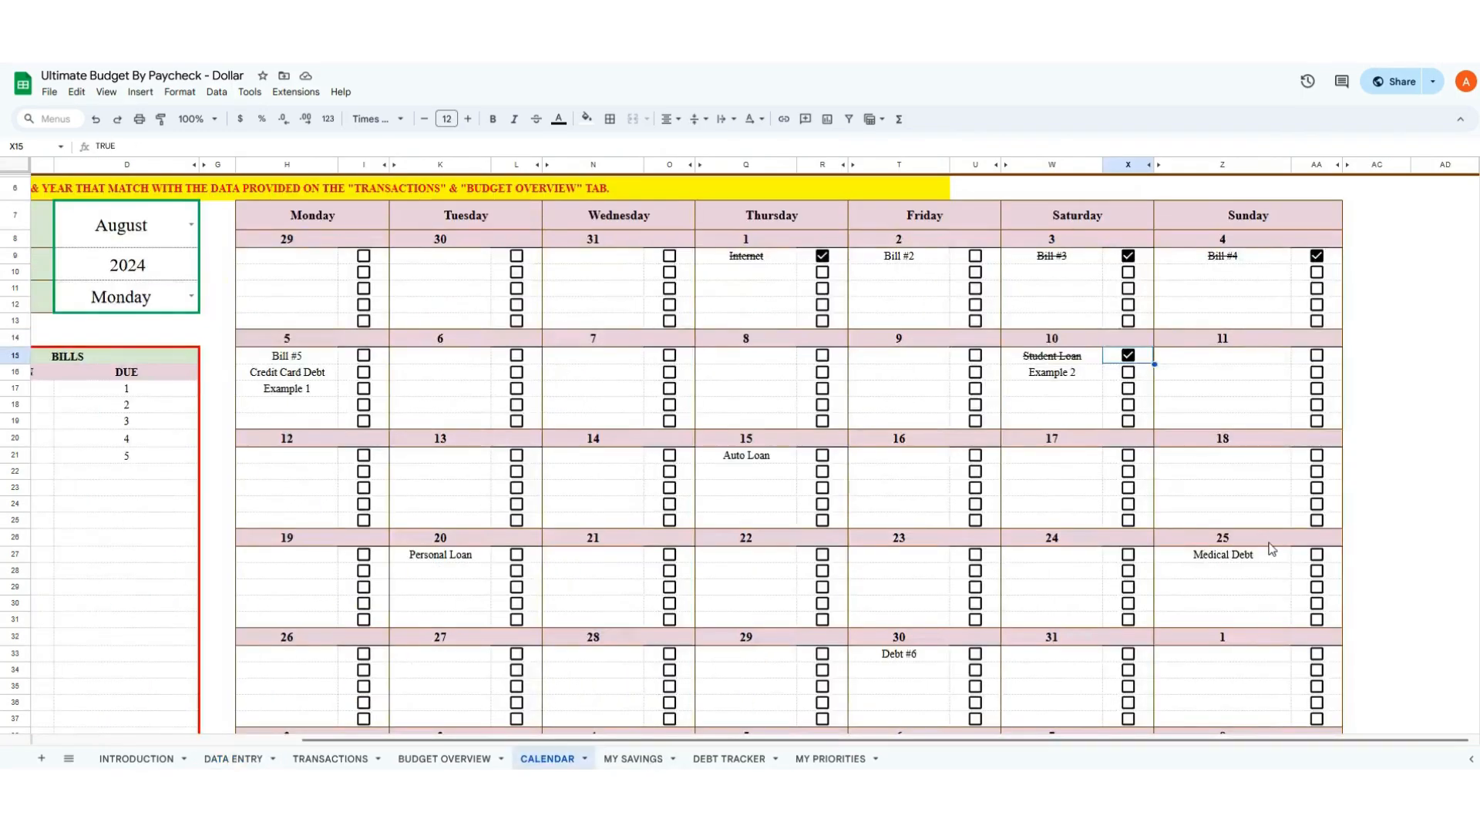
{"action": "left_click", "coordinate": [1316, 555]}
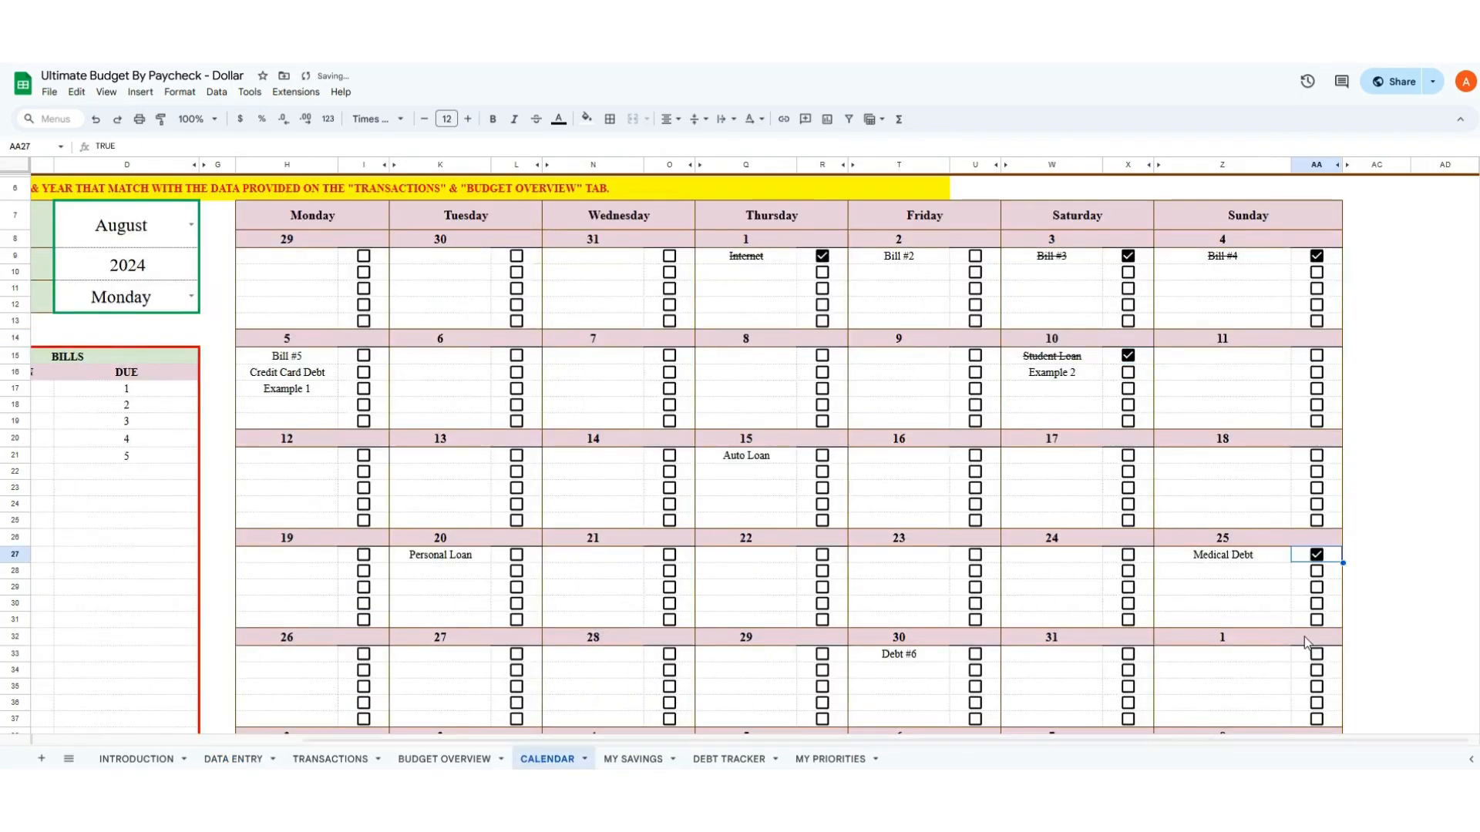
{"action": "left_click", "coordinate": [1316, 556]}
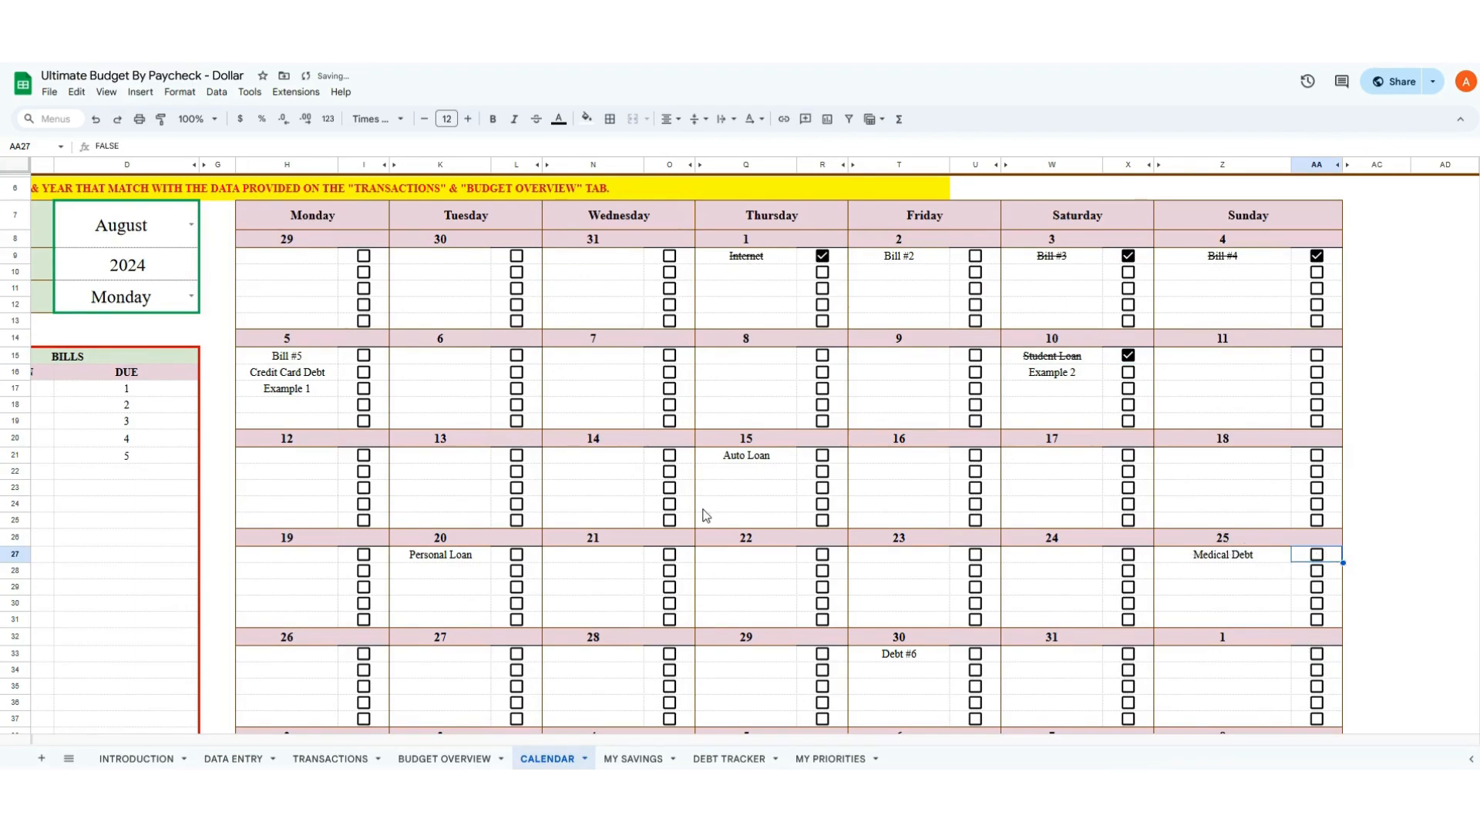
- Uncheck Internet on day 1 of the August calendar
{"action": "scroll", "coordinate": [527, 319], "scroll_direction": "up", "scroll_amount": 2}
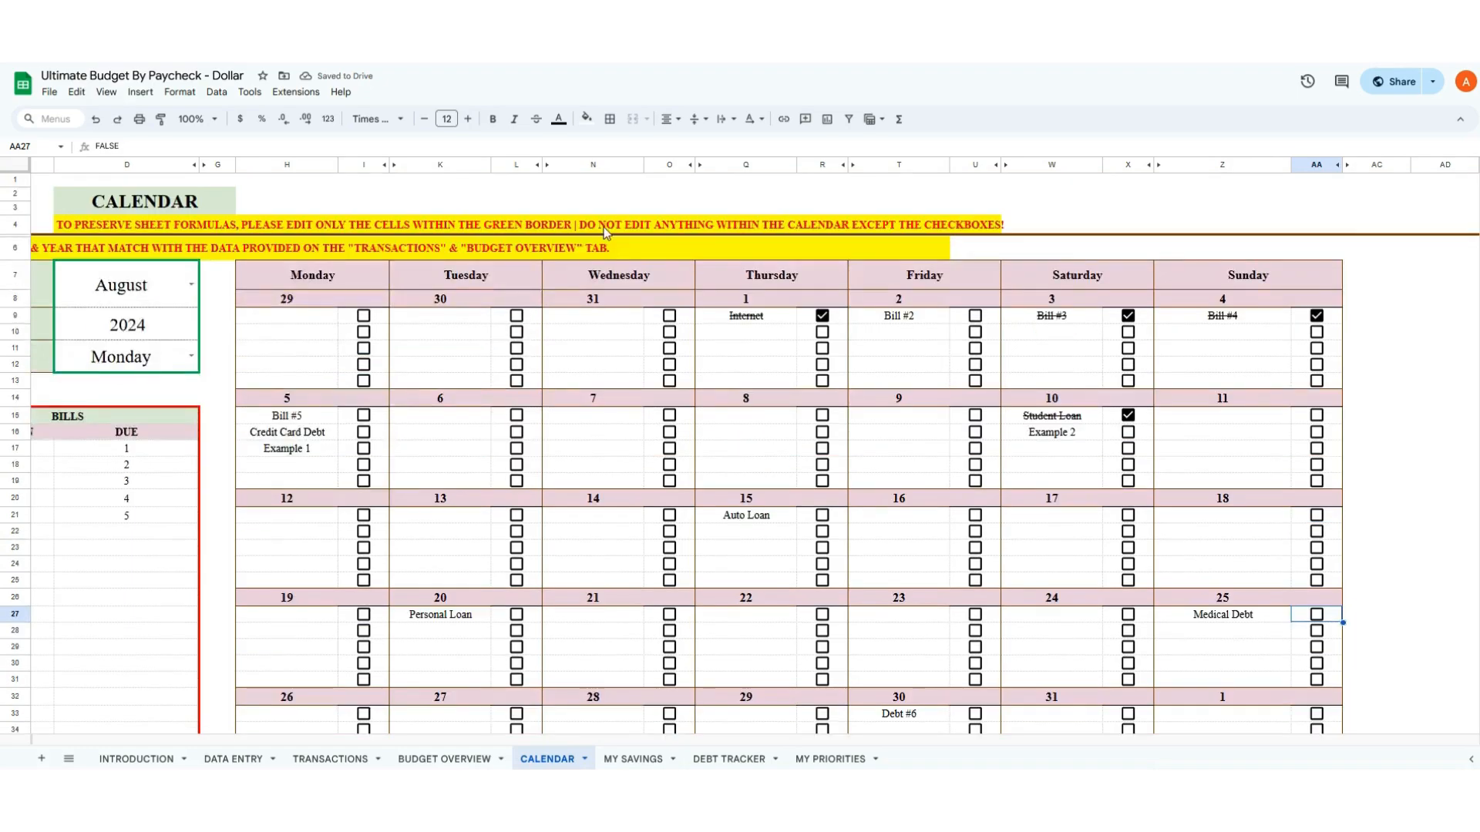
{"action": "left_click", "coordinate": [822, 316]}
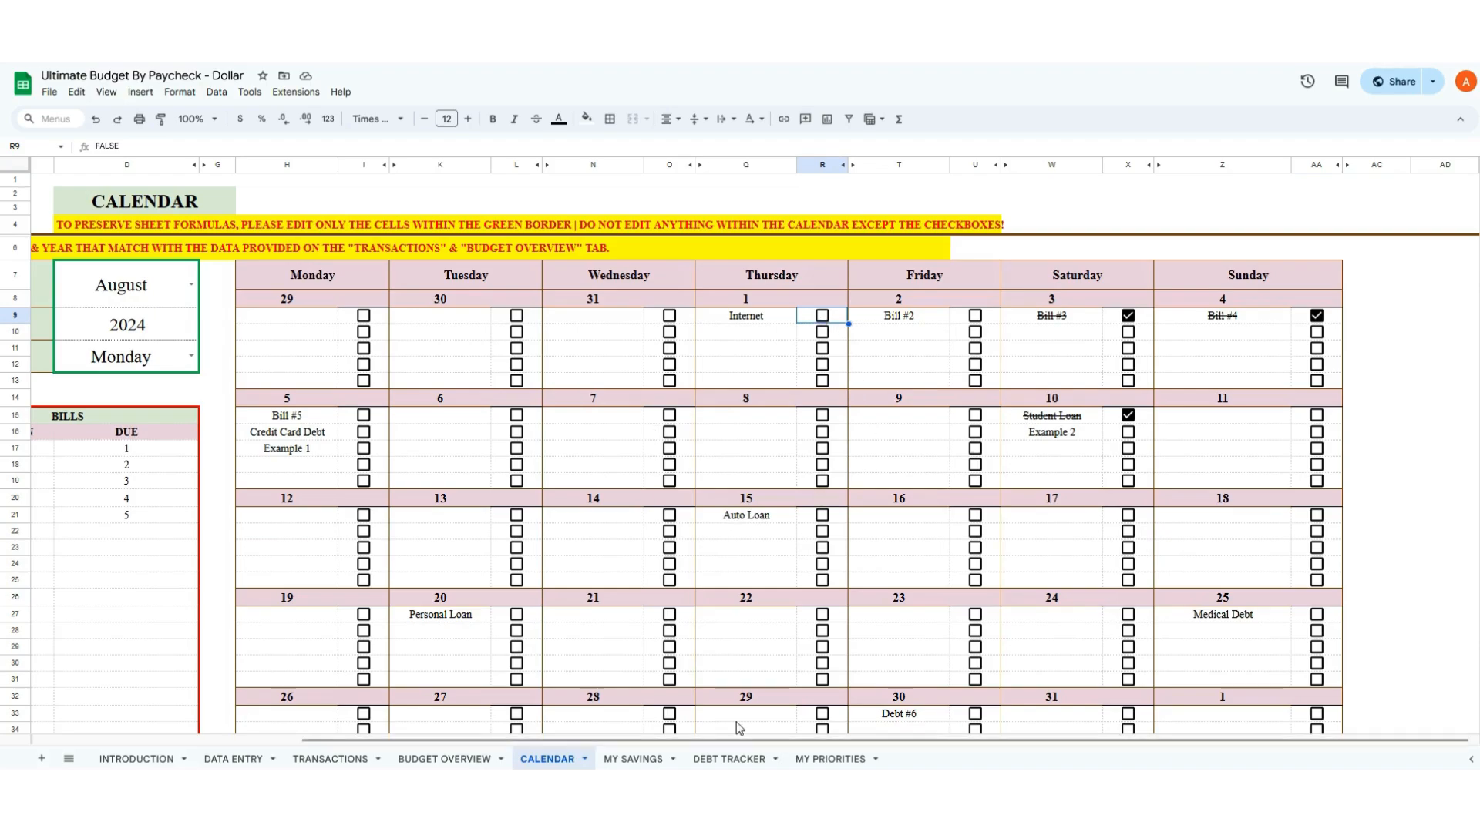
- Look through the bills, debt and extra bills tables with their due days beside the calendar
{"action": "left_click_drag", "start_coordinate": [742, 740], "coordinate": [391, 727]}
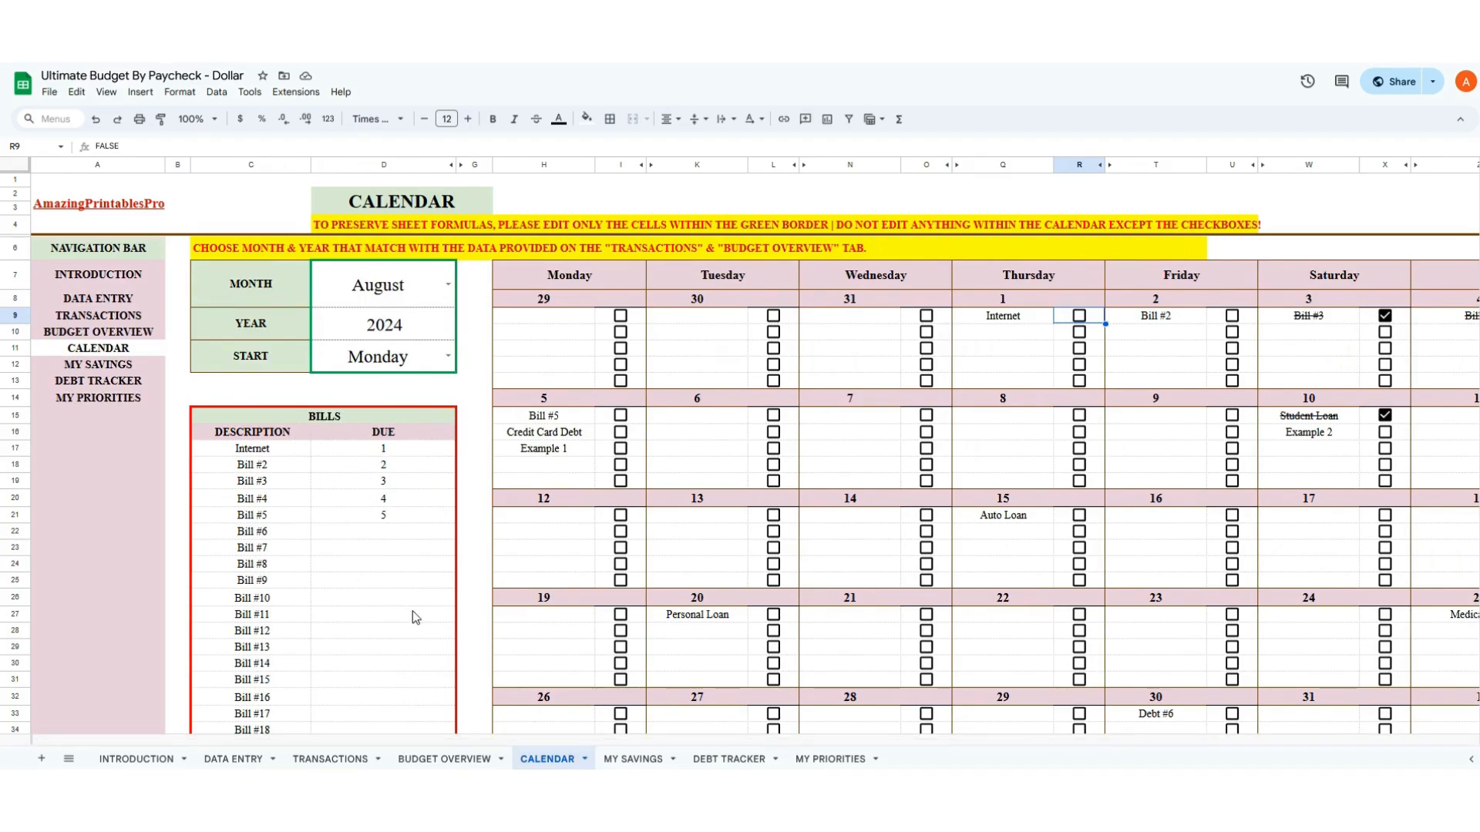
{"action": "scroll", "coordinate": [407, 576], "scroll_direction": "down", "scroll_amount": 5}
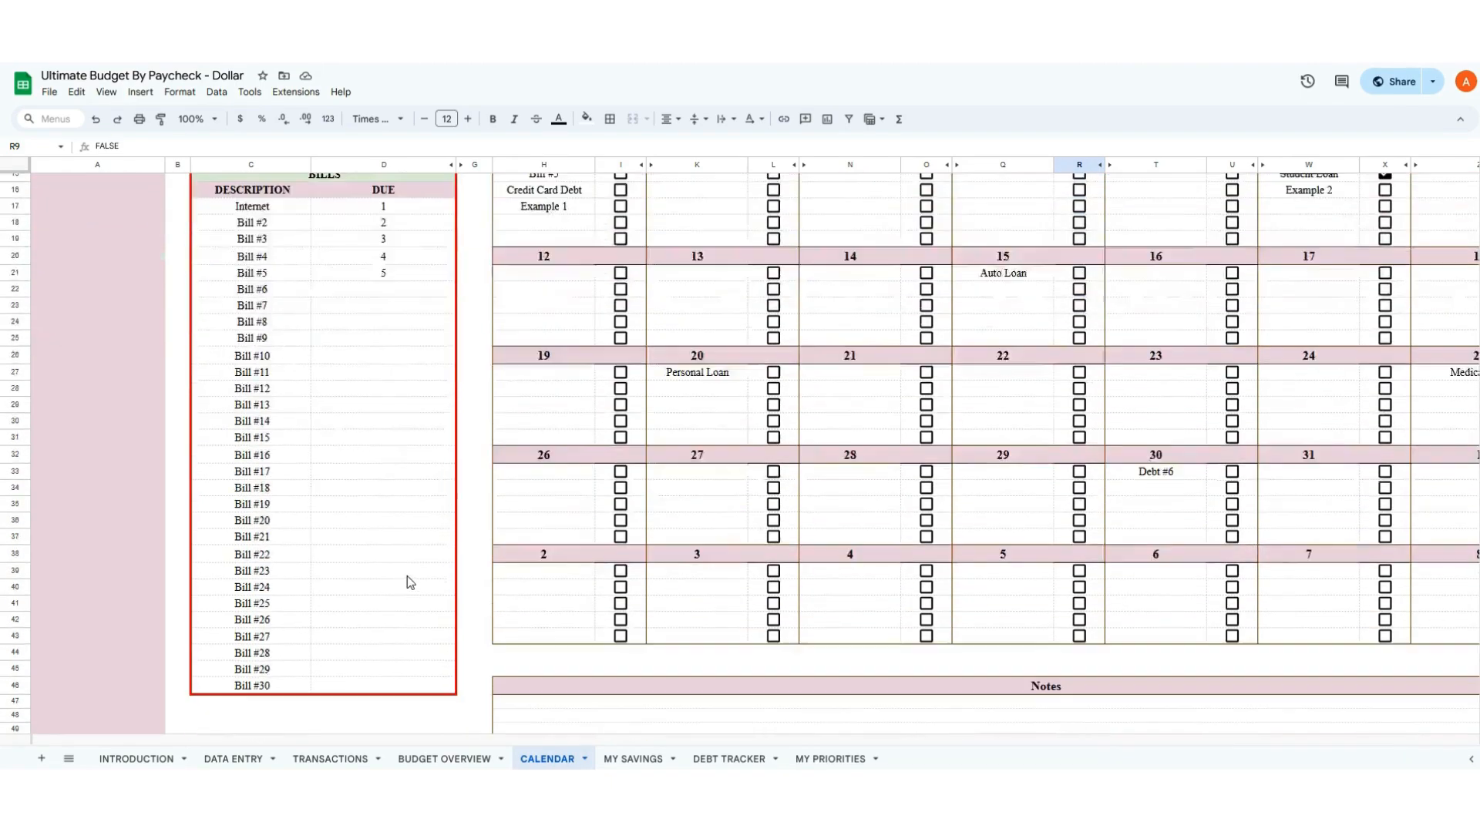
{"action": "scroll", "coordinate": [407, 576], "scroll_direction": "down", "scroll_amount": 4}
{"action": "scroll", "coordinate": [396, 609], "scroll_direction": "down", "scroll_amount": 2}
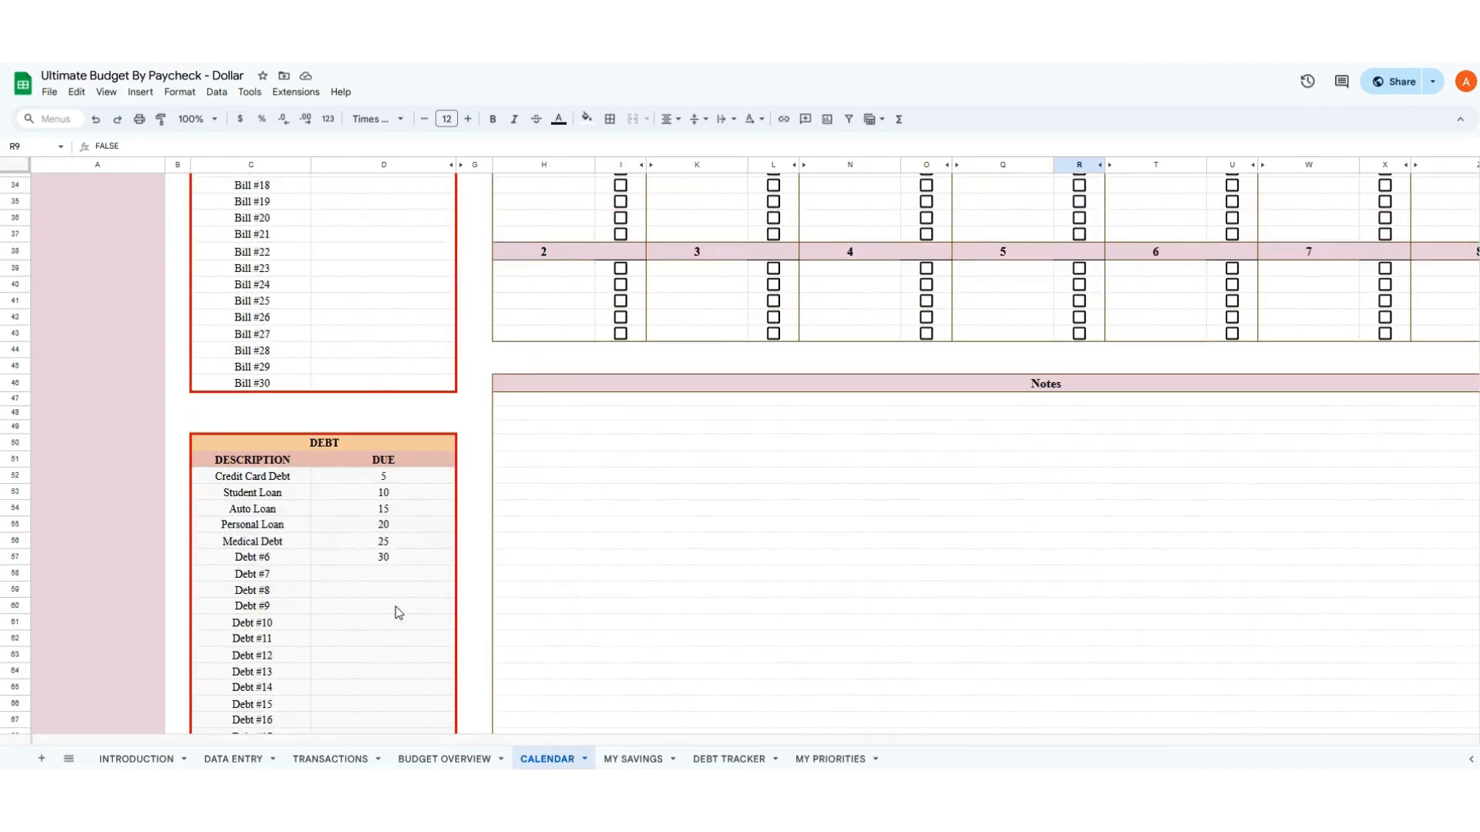
{"action": "scroll", "coordinate": [398, 613], "scroll_direction": "down", "scroll_amount": 15}
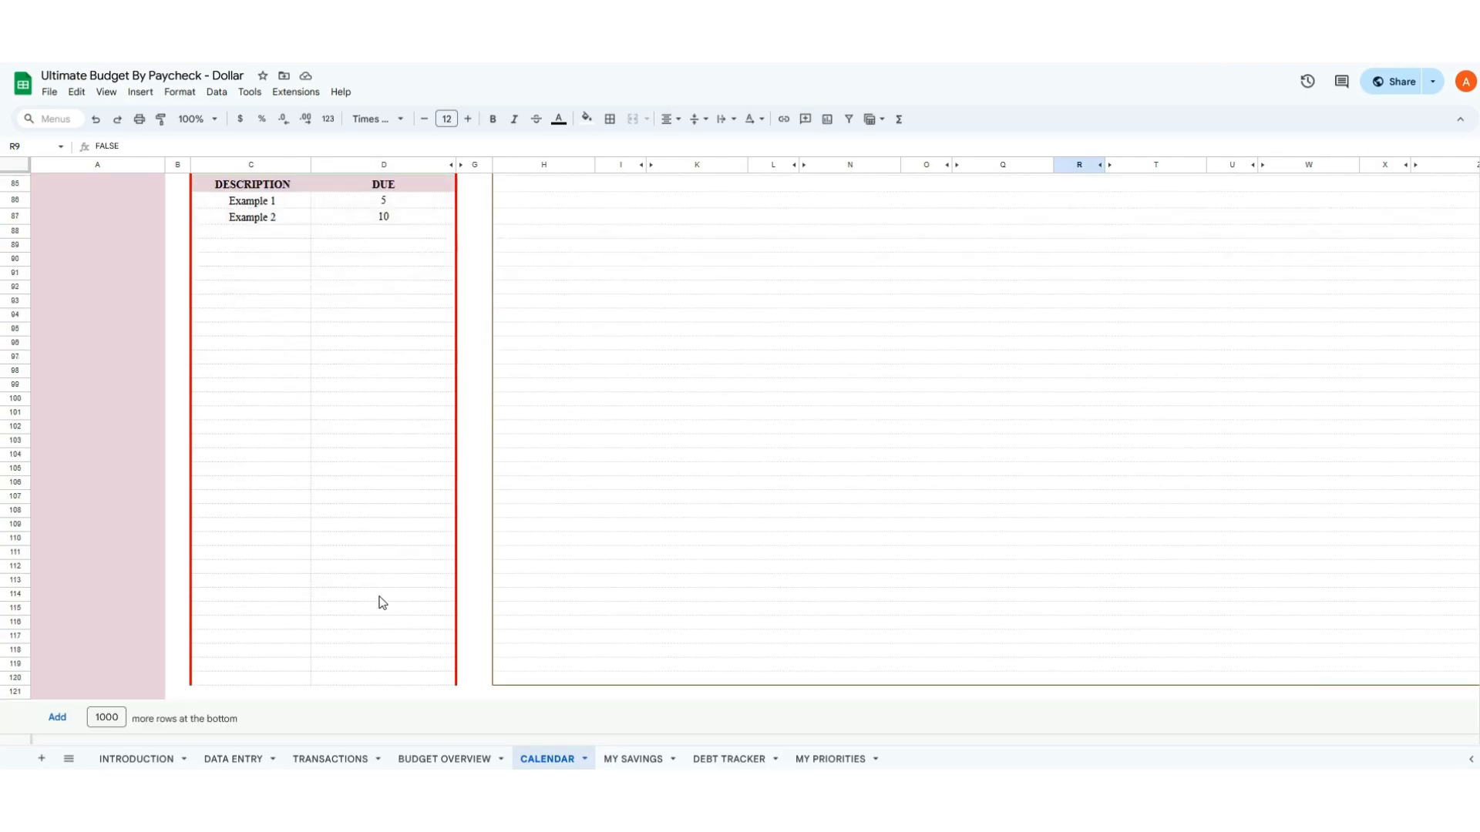
{"action": "scroll", "coordinate": [383, 603], "scroll_direction": "up", "scroll_amount": 20}
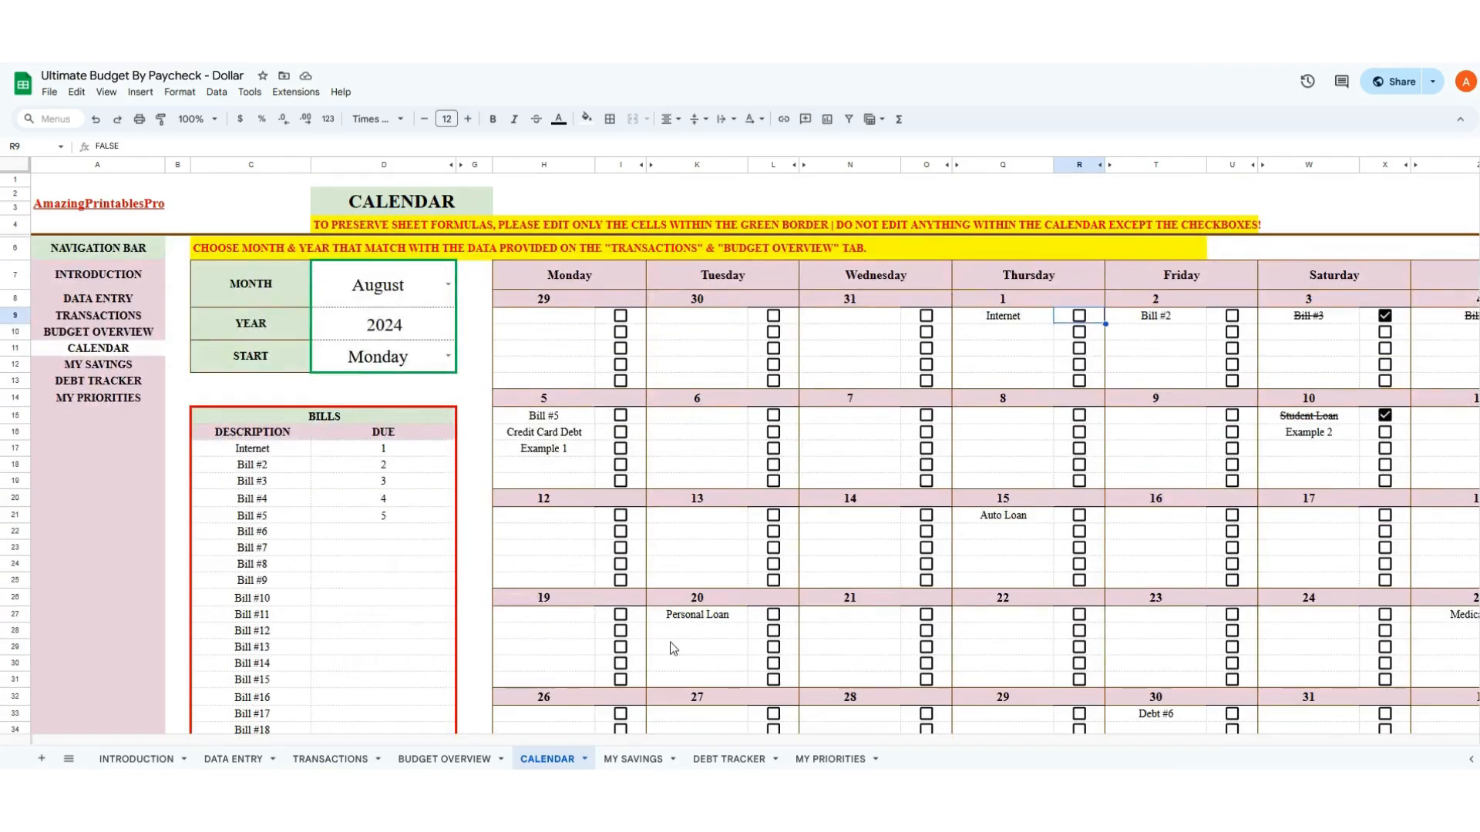
- Compare the month selected on CALENDAR with the period on BUDGET OVERVIEW and the dates on TRANSACTIONS
{"action": "left_click", "coordinate": [413, 287]}
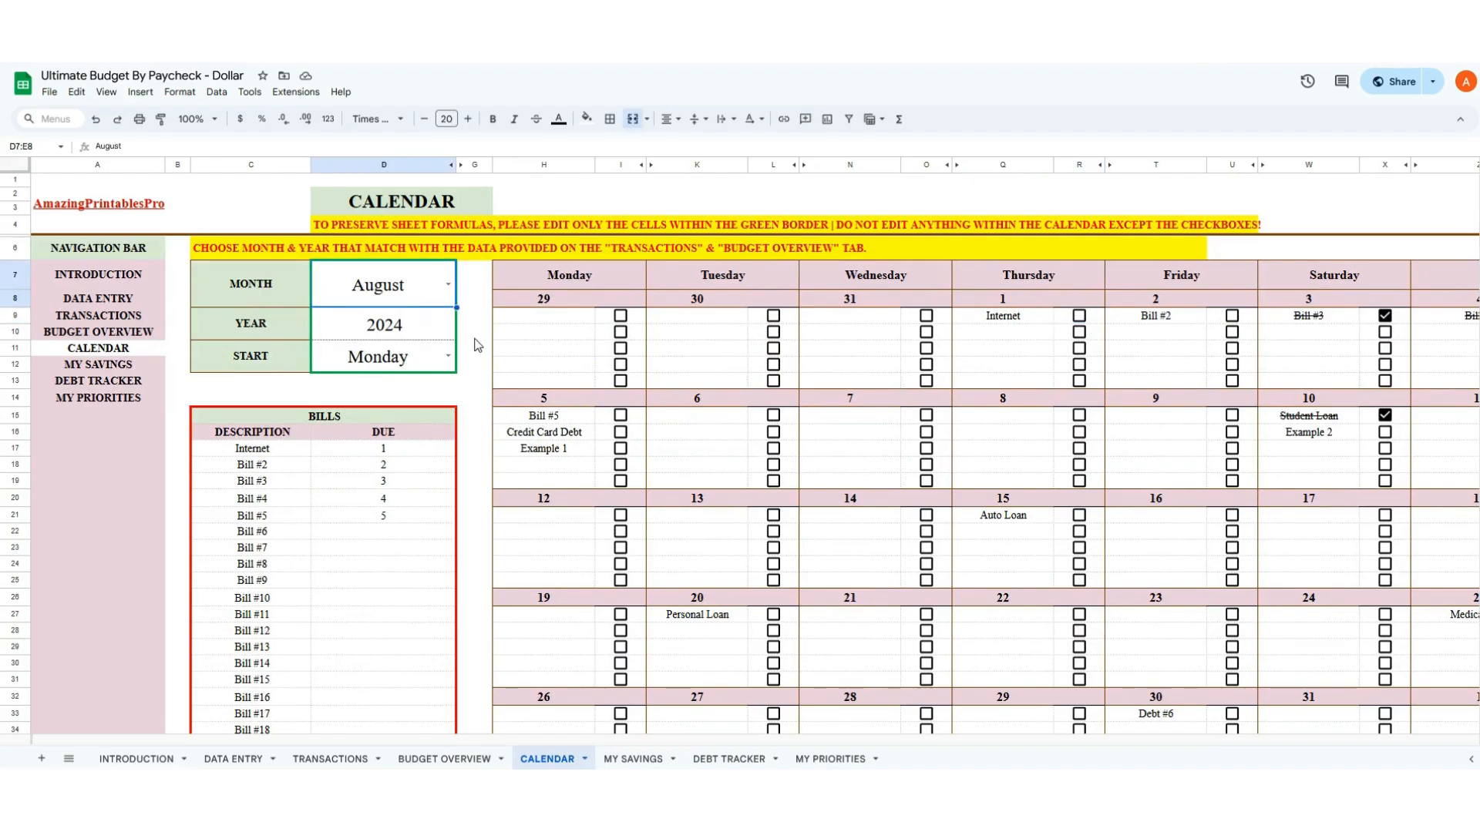
{"action": "left_click", "coordinate": [435, 762]}
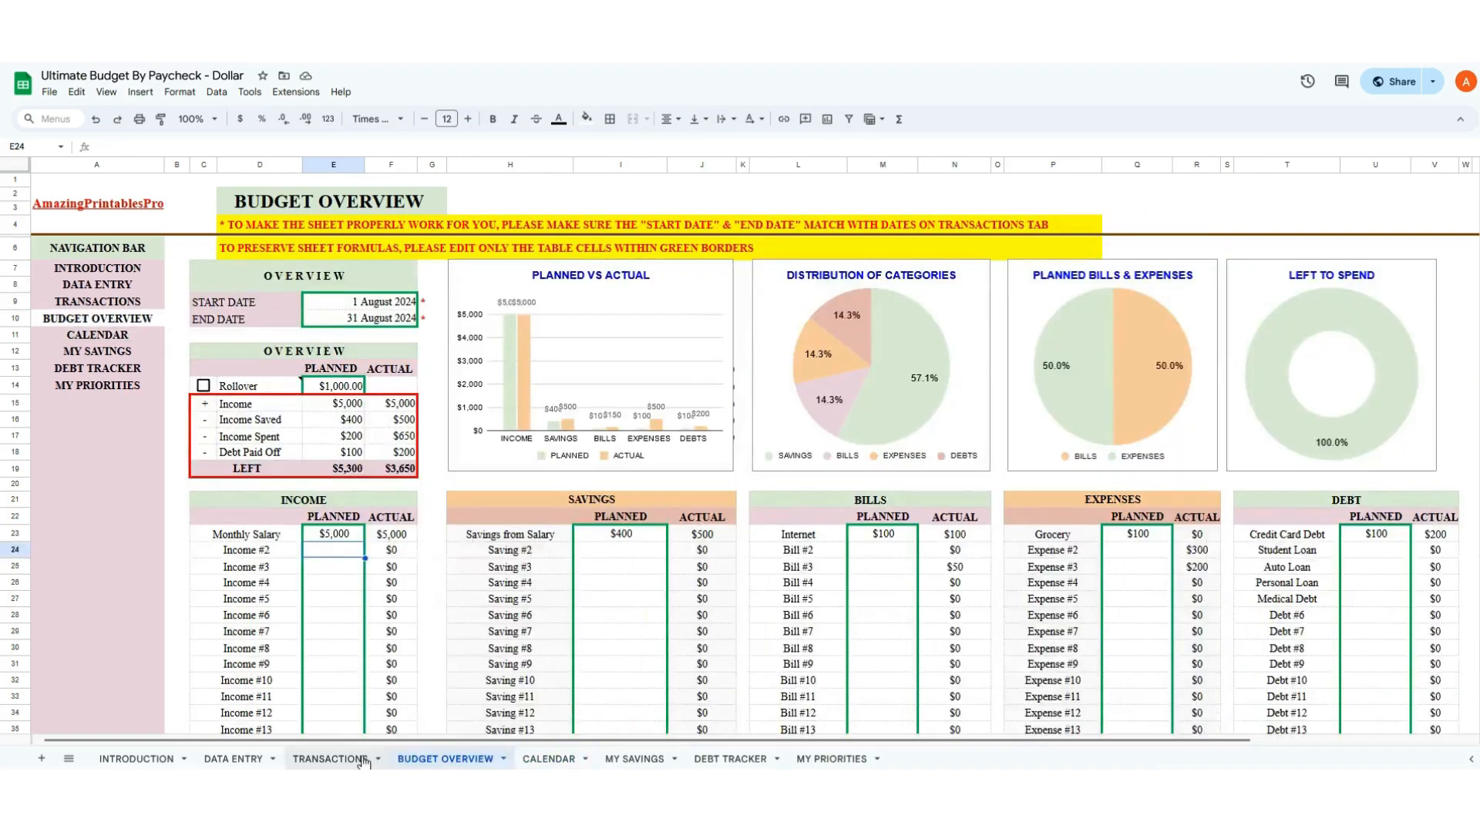
{"action": "left_click", "coordinate": [339, 761]}
{"action": "left_click", "coordinate": [548, 762]}
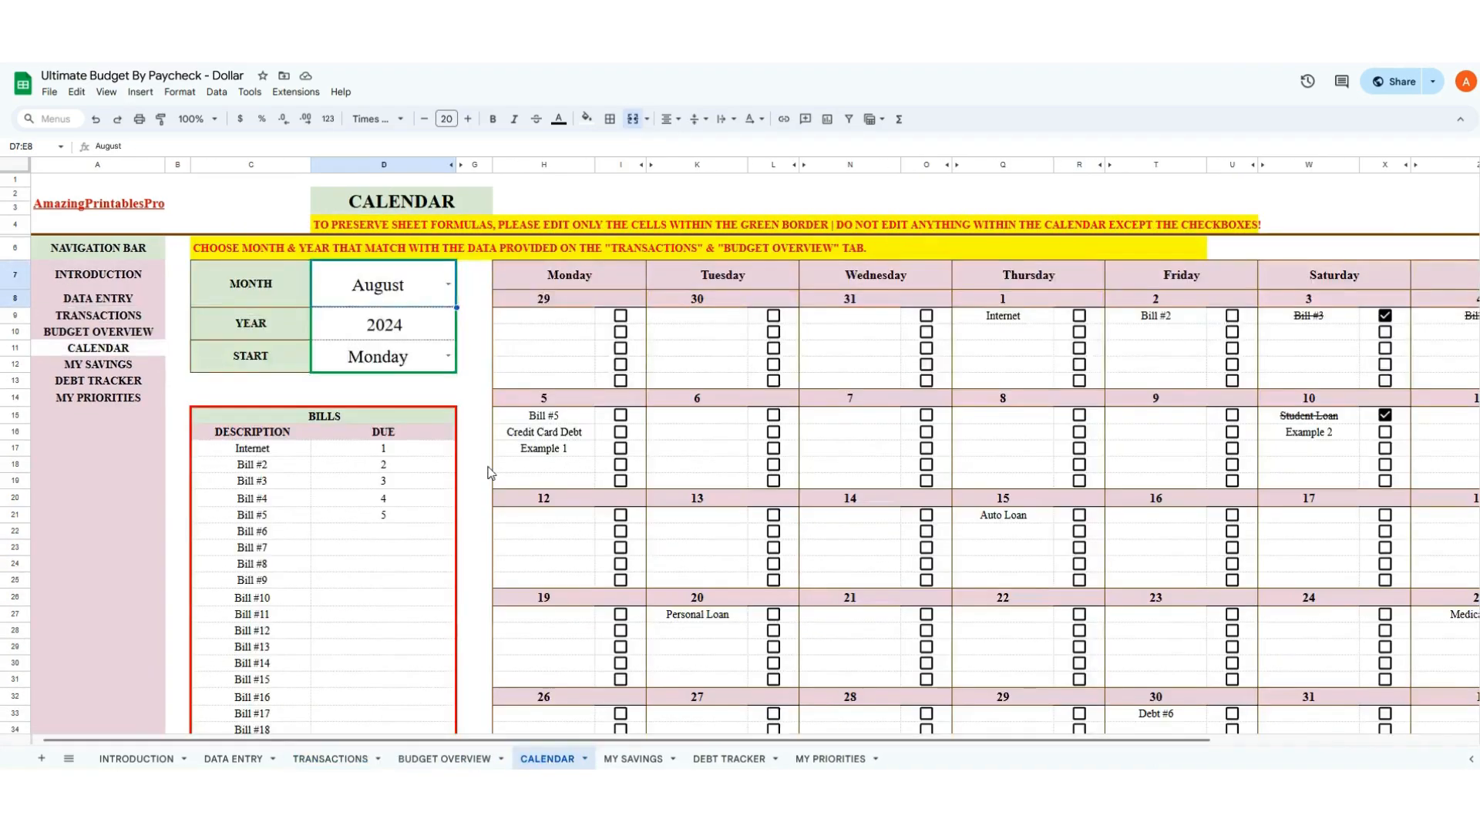
- Switch the calendar's START day to Sunday and set it back to Monday
{"action": "left_click", "coordinate": [448, 357]}
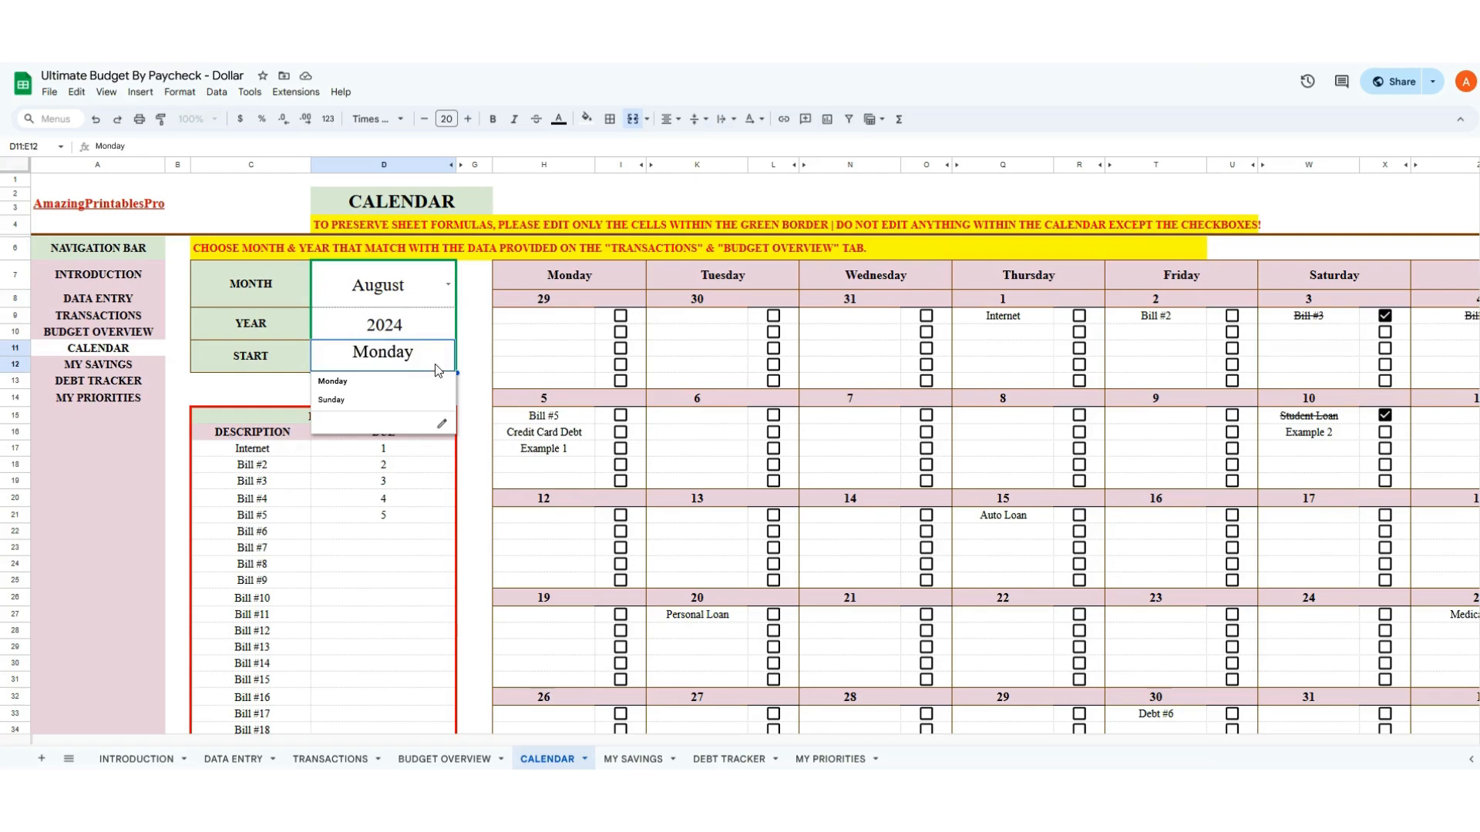
{"action": "left_click", "coordinate": [392, 400]}
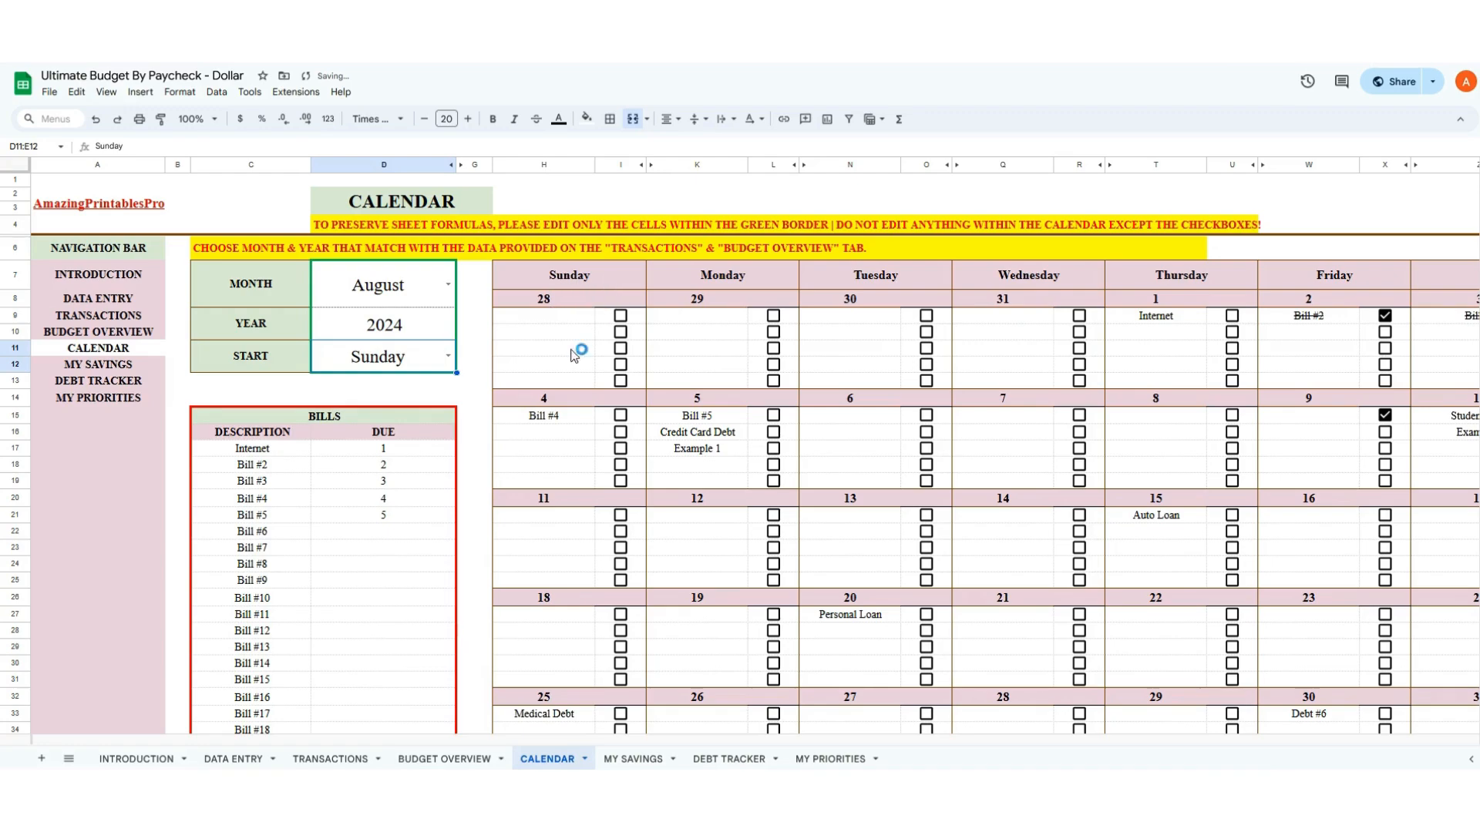
{"action": "left_click", "coordinate": [447, 357]}
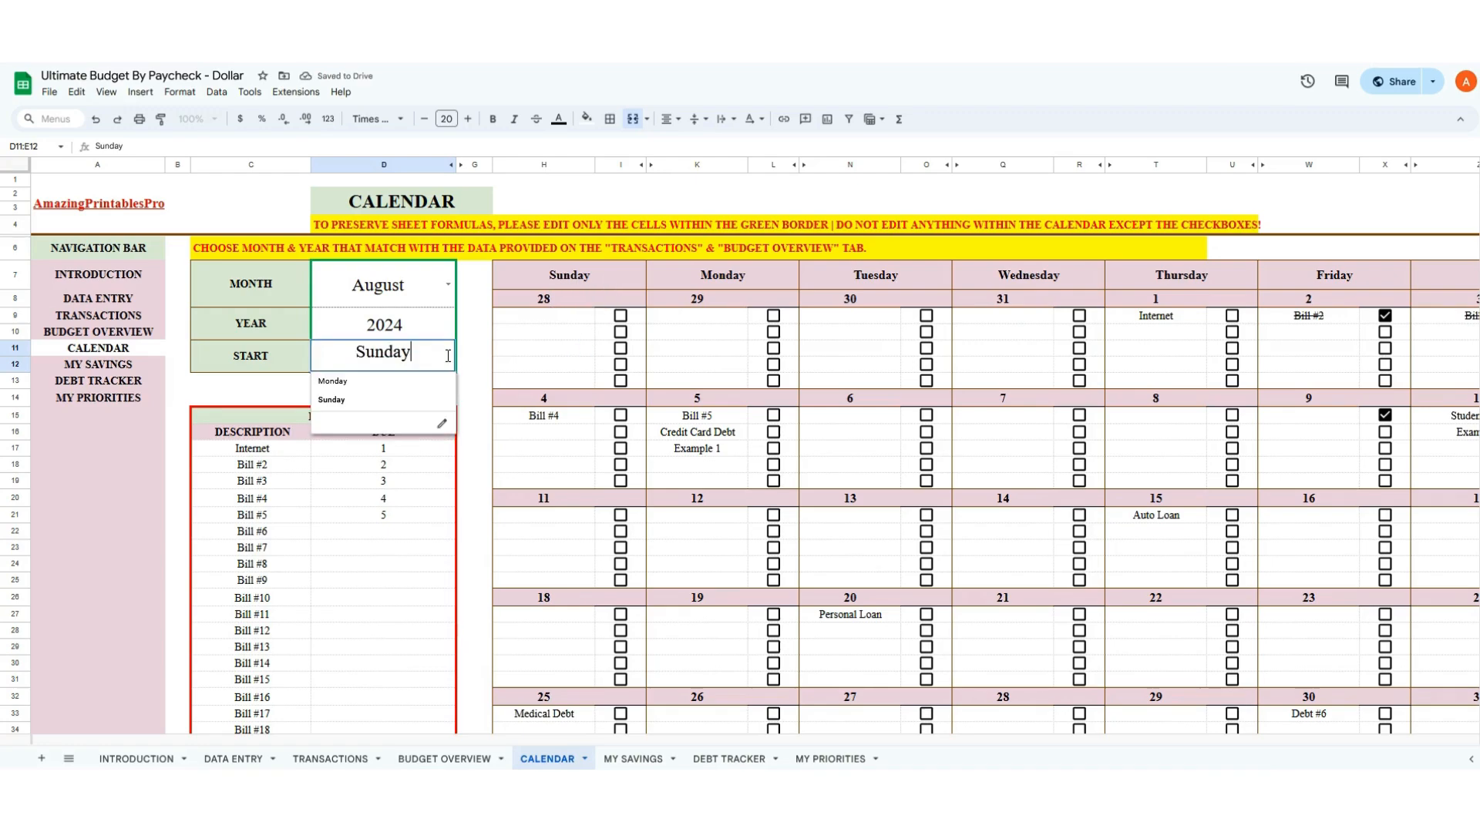
{"action": "left_click", "coordinate": [337, 383]}
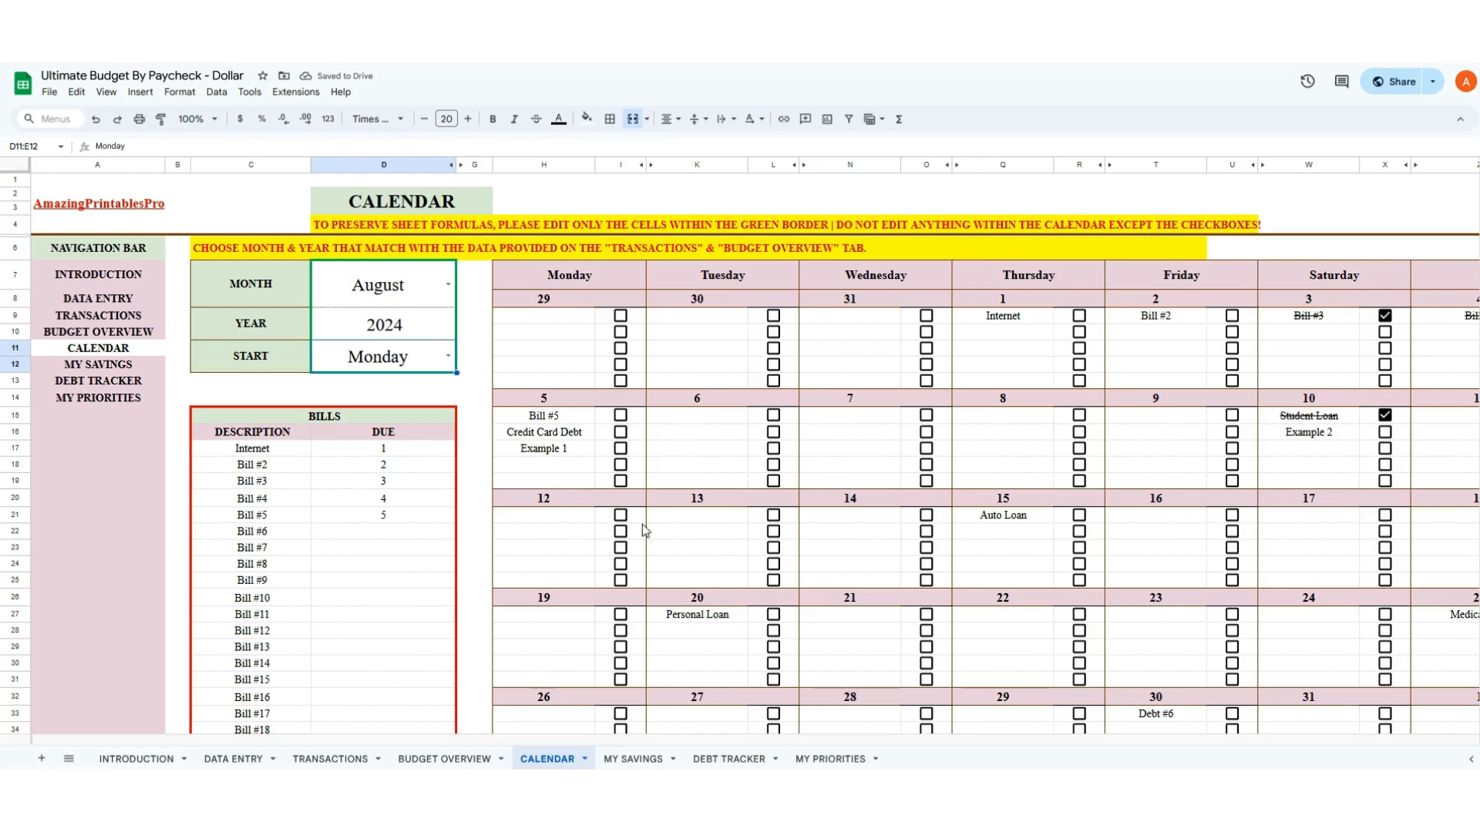
- Examine the MY SAVINGS sheet's totals and each savings card's balance, goal, contribution and months left
{"action": "left_click", "coordinate": [634, 759]}
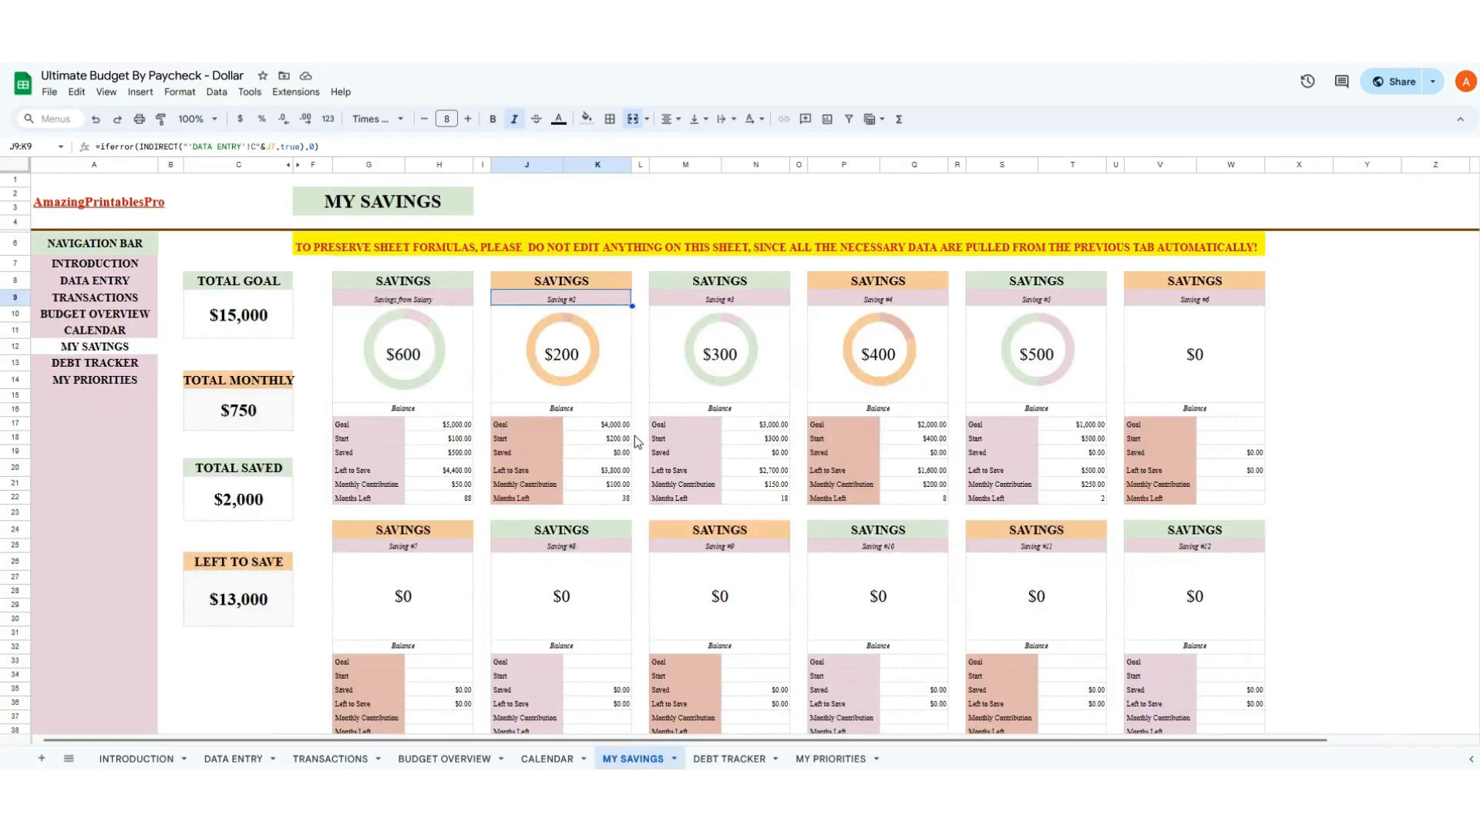
{"action": "key", "text": "ctrl+plus"}
{"action": "key", "text": "ctrl+plus"}
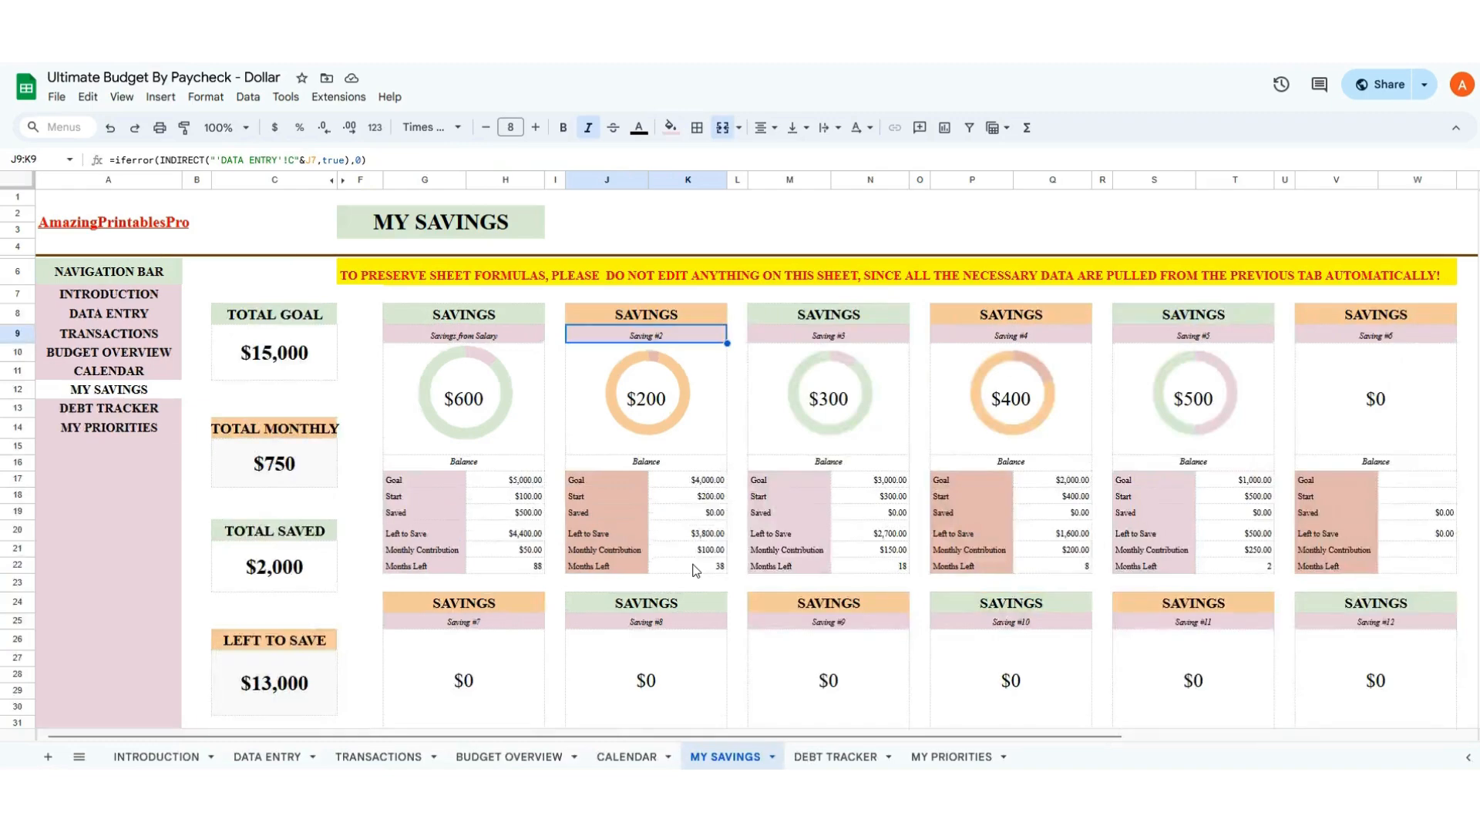
{"action": "key", "text": "ctrl+plus"}
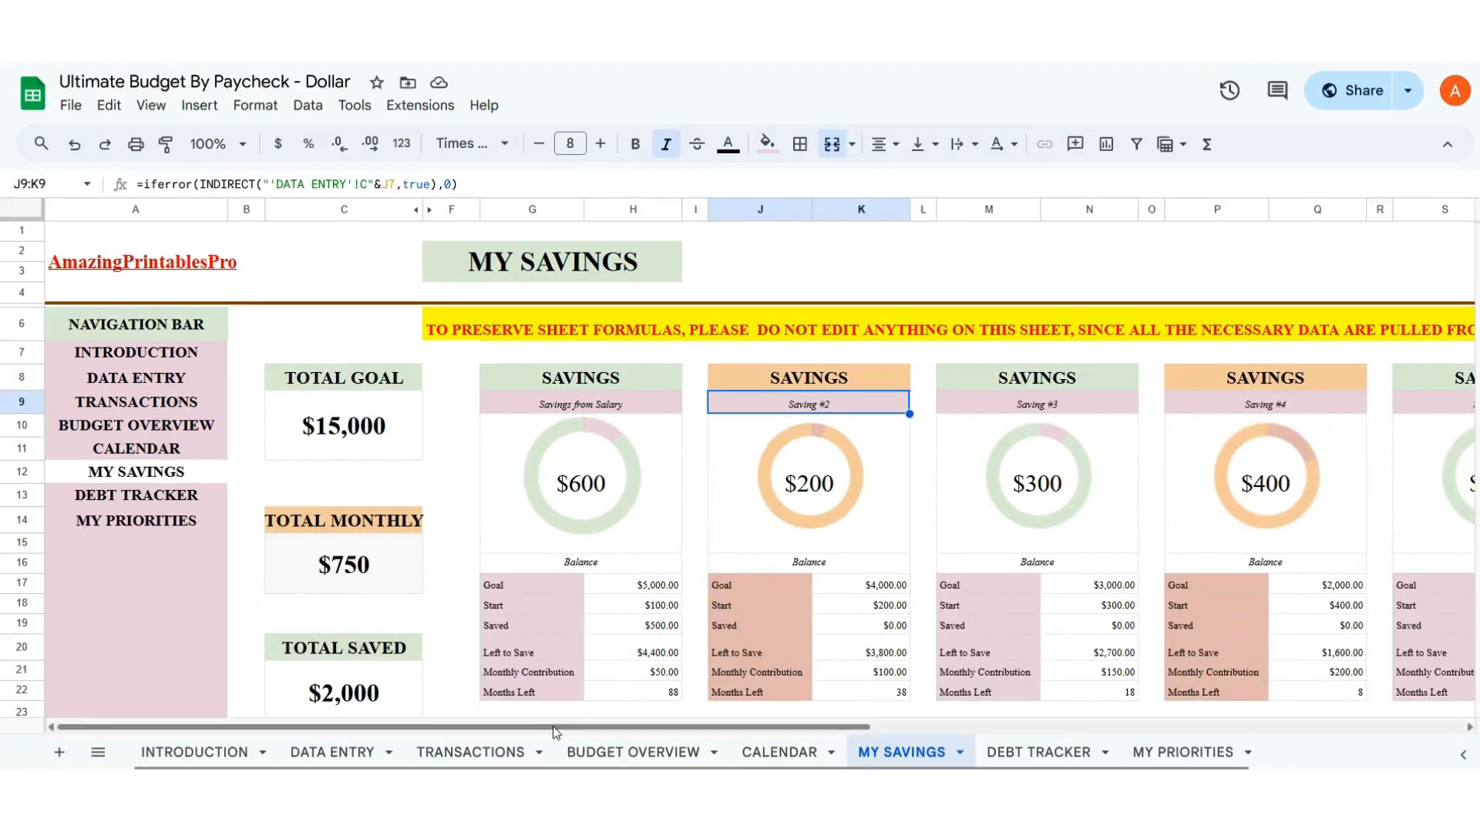
{"action": "left_click_drag", "start_coordinate": [552, 726], "coordinate": [815, 729]}
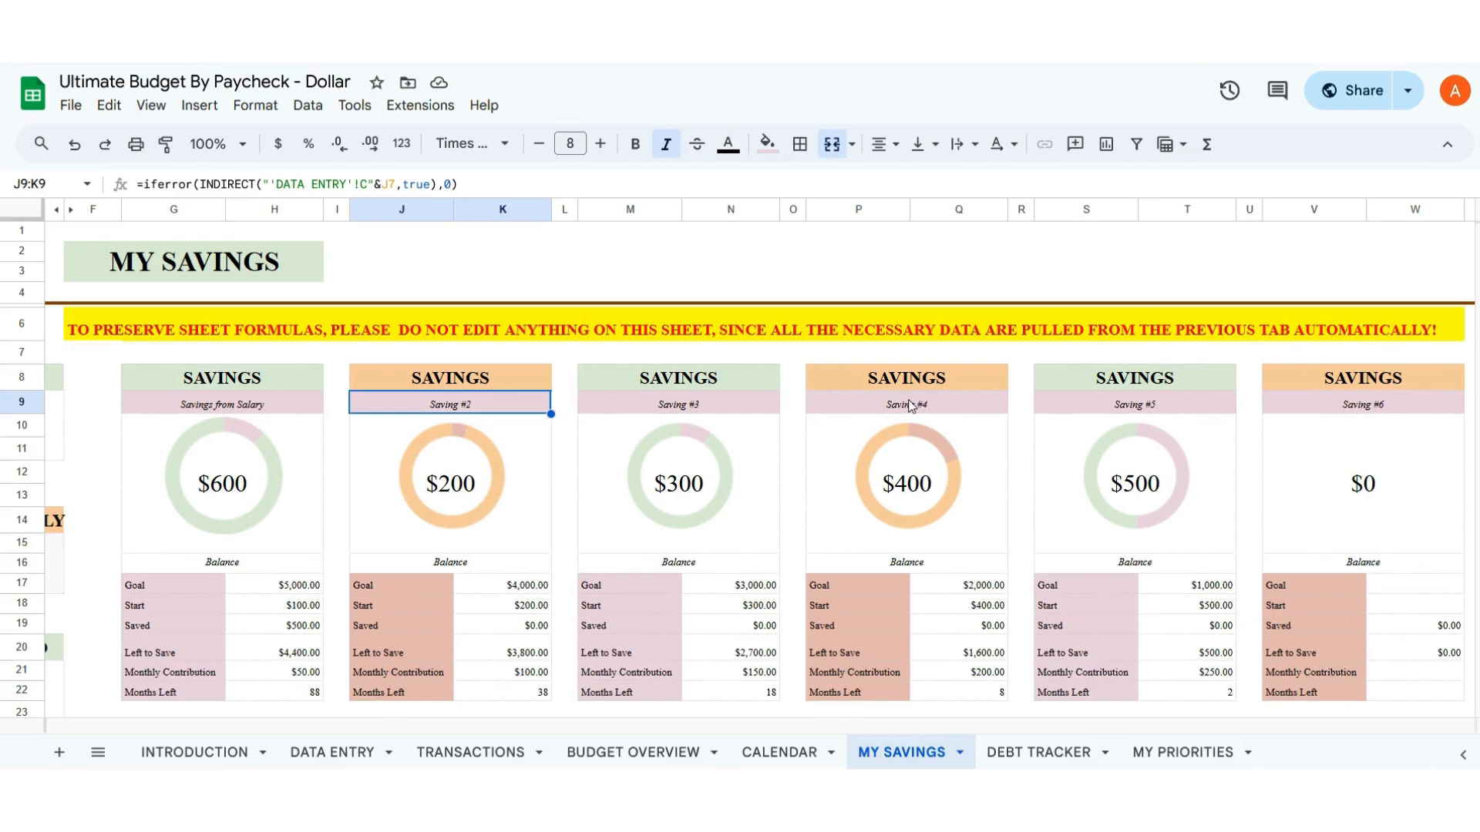
{"action": "scroll", "coordinate": [906, 400], "scroll_direction": "down", "scroll_amount": 2}
{"action": "key", "text": "ctrl+minus"}
{"action": "key", "text": "ctrl+minus"}
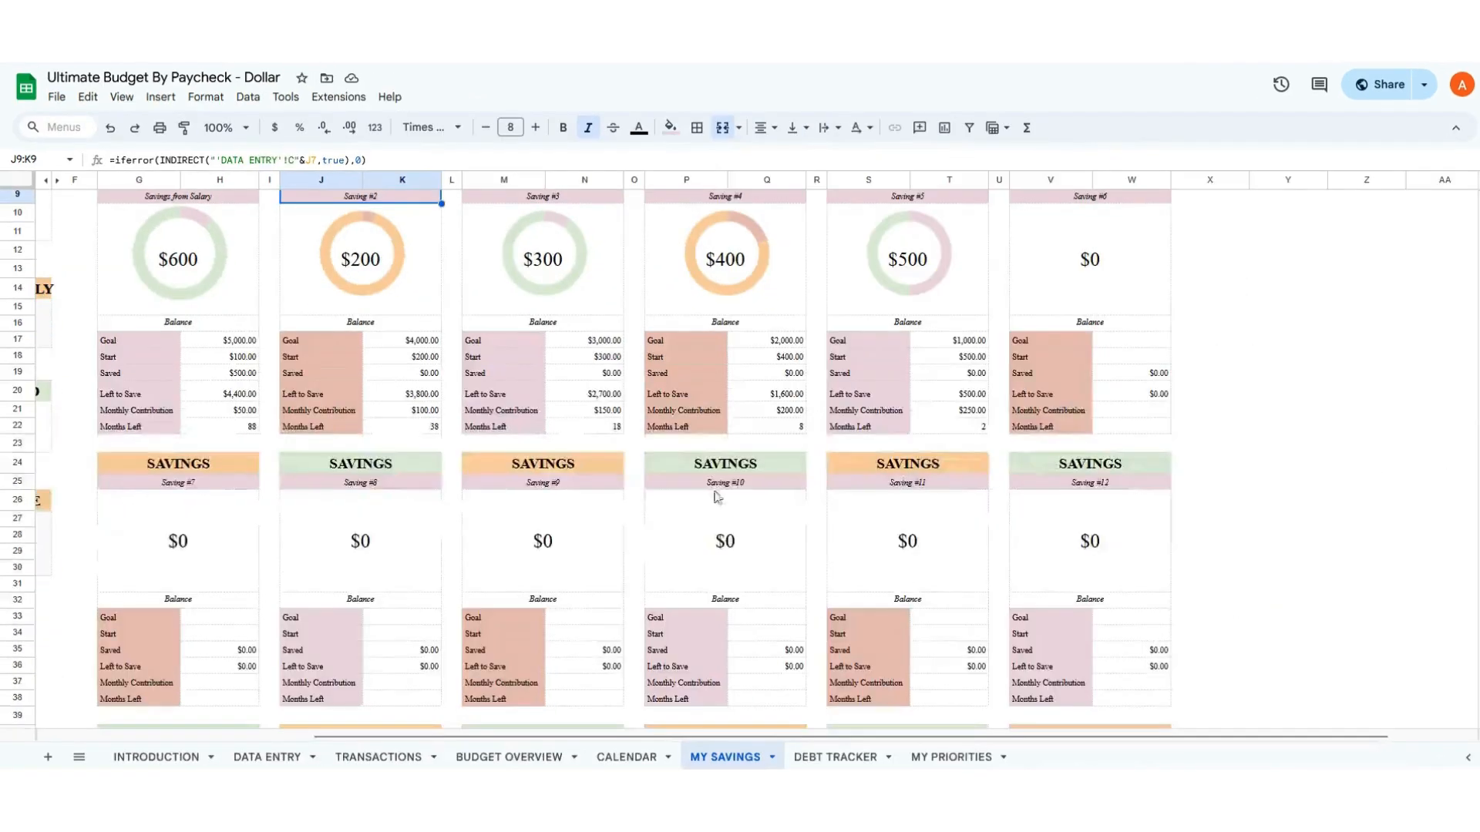
{"action": "key", "text": "ctrl+plus"}
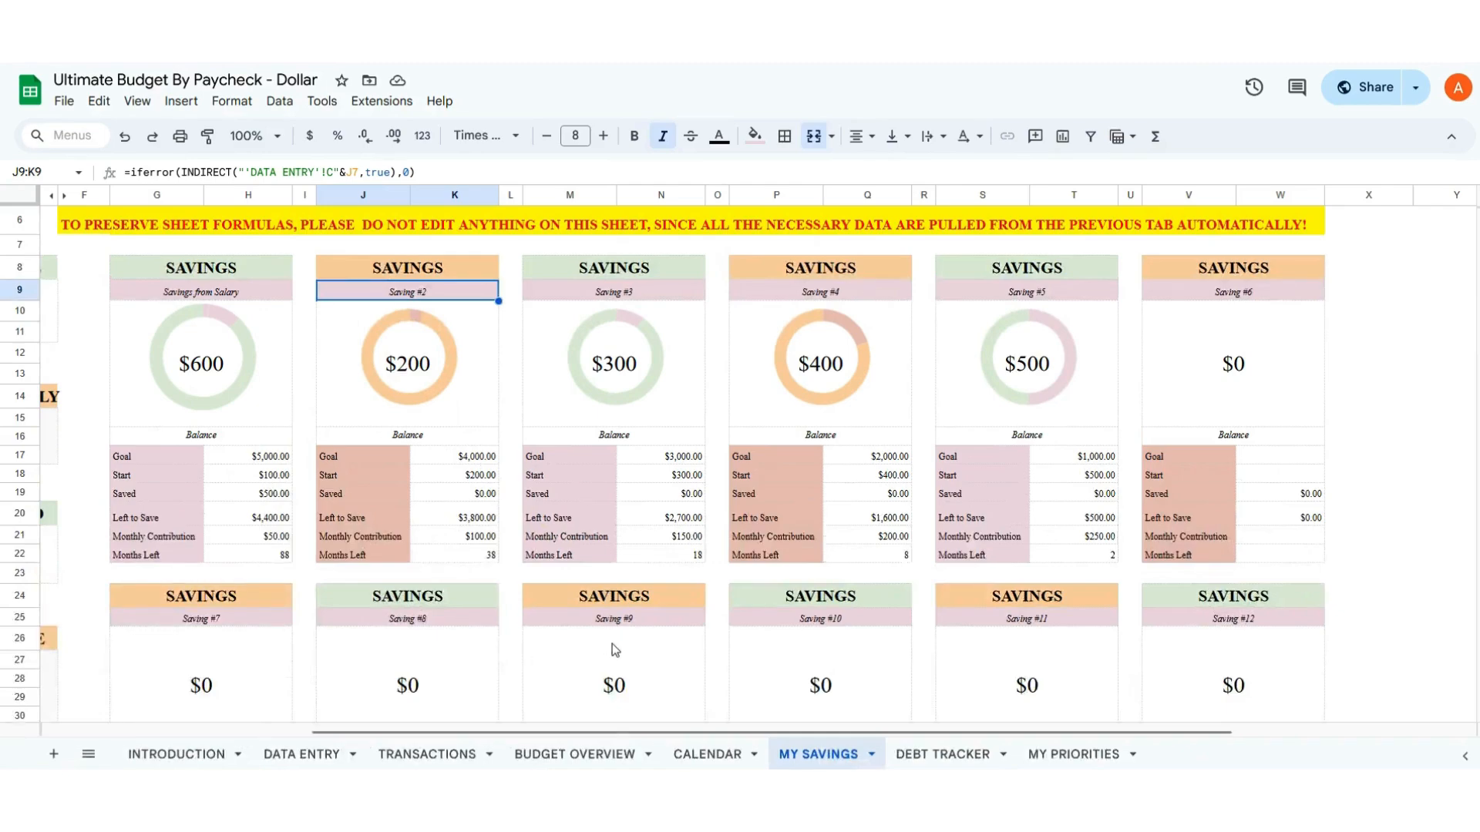
- Look through all the savings cards on MY SAVINGS down to Saving #30, returning to the start of the sheet
{"action": "left_click_drag", "start_coordinate": [607, 730], "coordinate": [306, 730]}
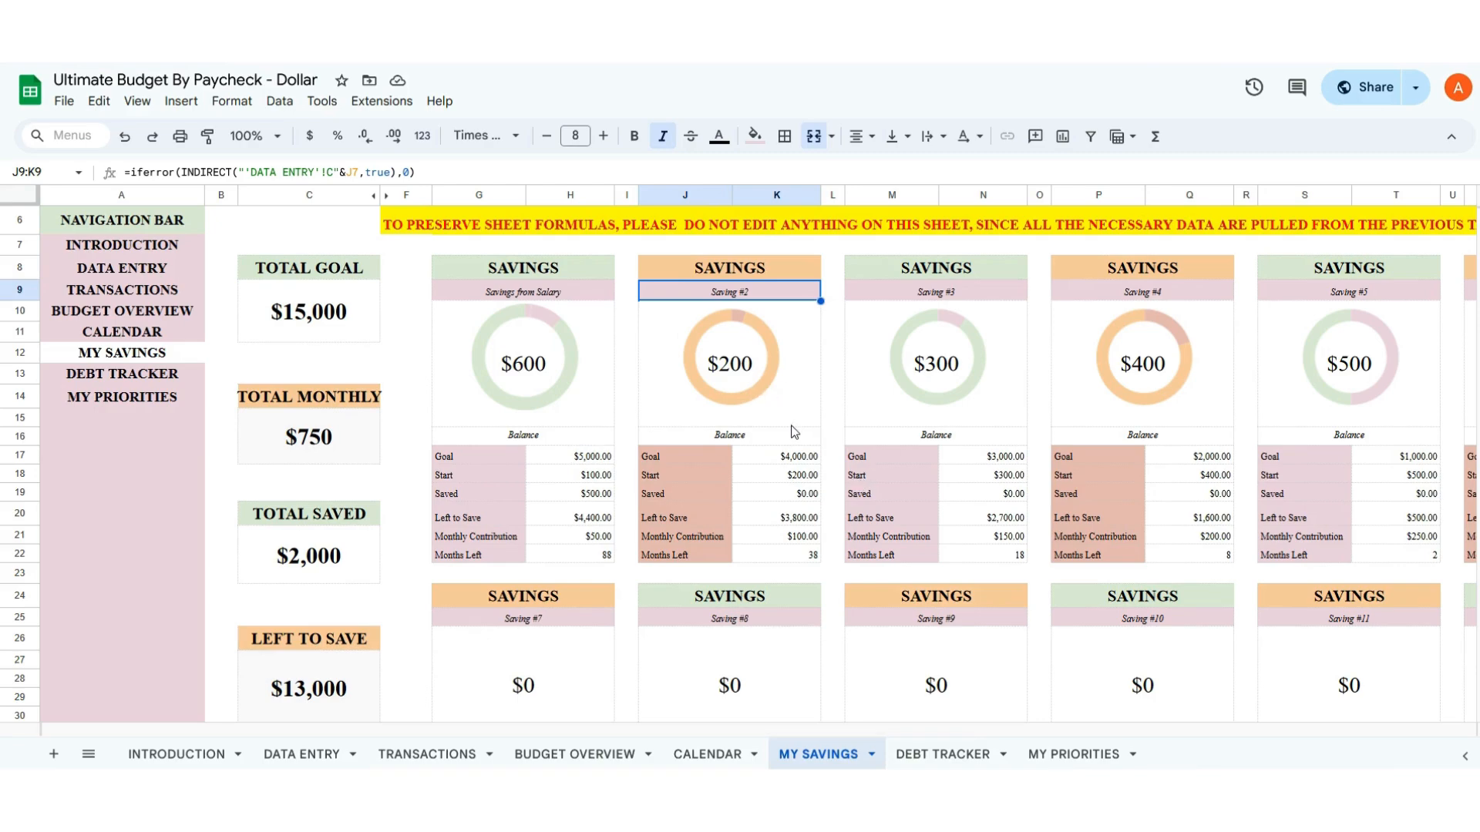
{"action": "scroll", "coordinate": [783, 435], "scroll_direction": "down", "scroll_amount": 10}
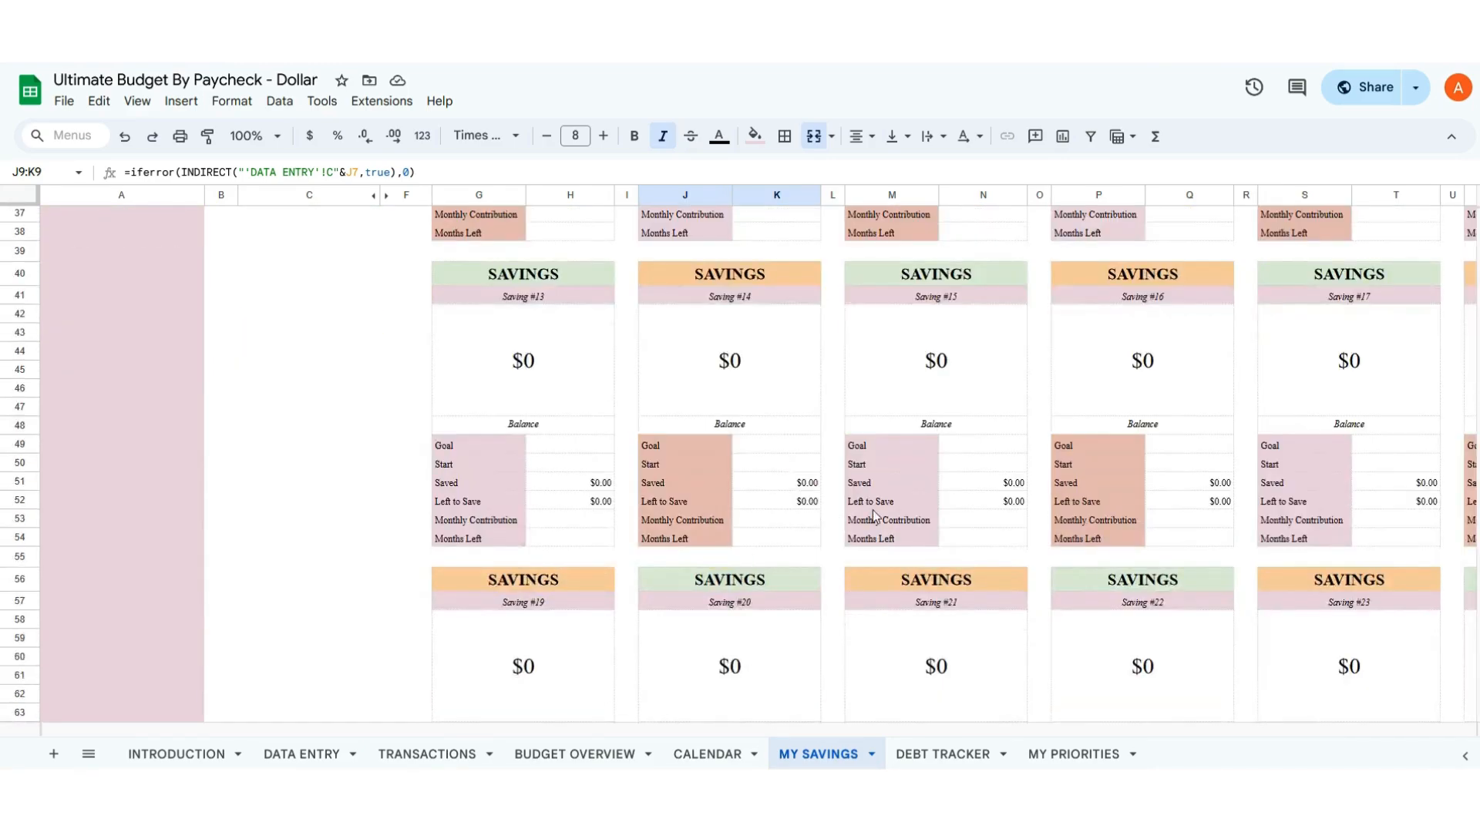
{"action": "scroll", "coordinate": [890, 506], "scroll_direction": "down", "scroll_amount": 1}
{"action": "key", "text": "ctrl+minus"}
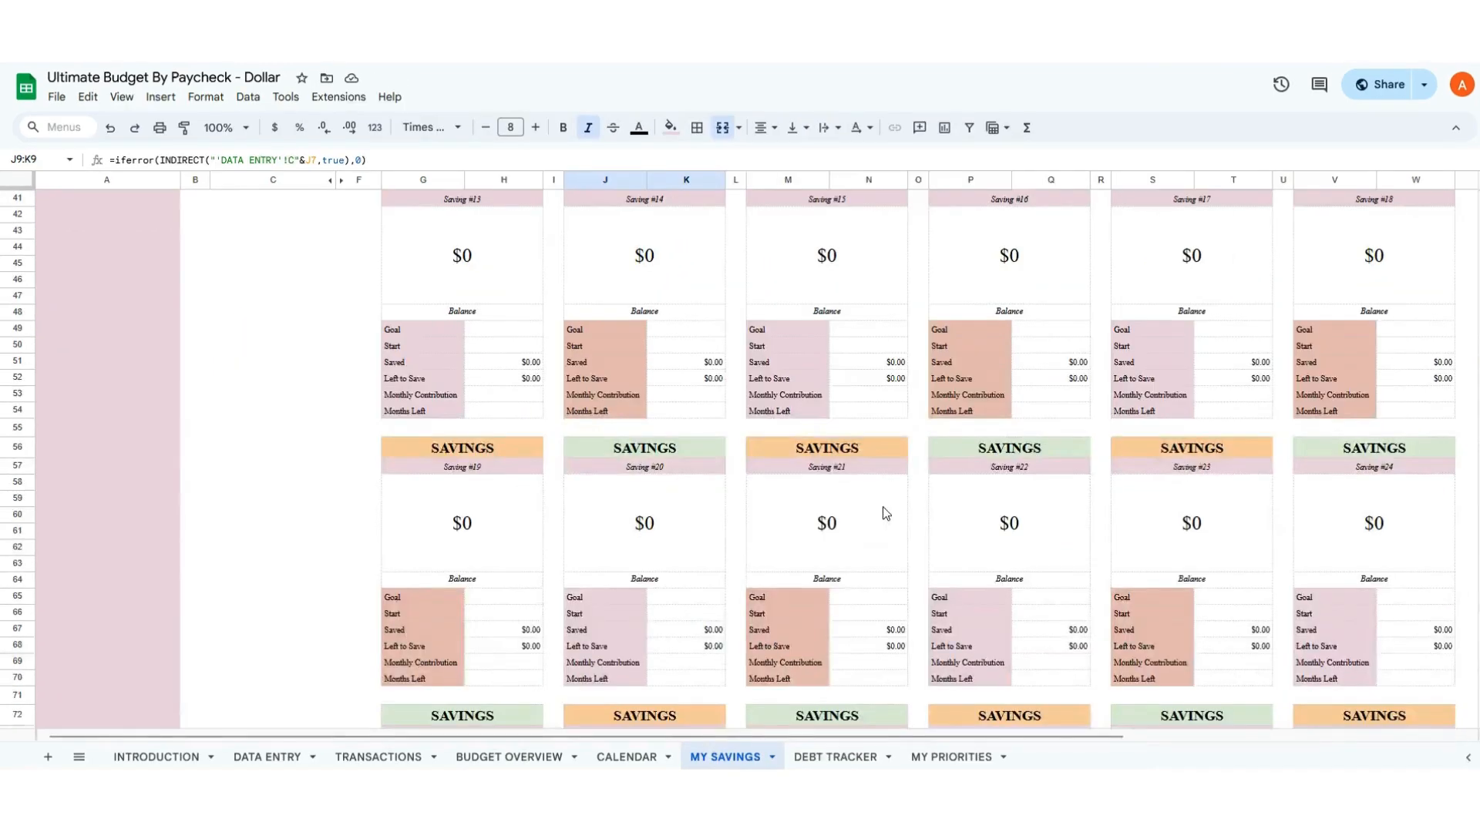
{"action": "key", "text": "ctrl+minus"}
{"action": "scroll", "coordinate": [882, 506], "scroll_direction": "down", "scroll_amount": 1}
{"action": "scroll", "coordinate": [894, 528], "scroll_direction": "down", "scroll_amount": 3}
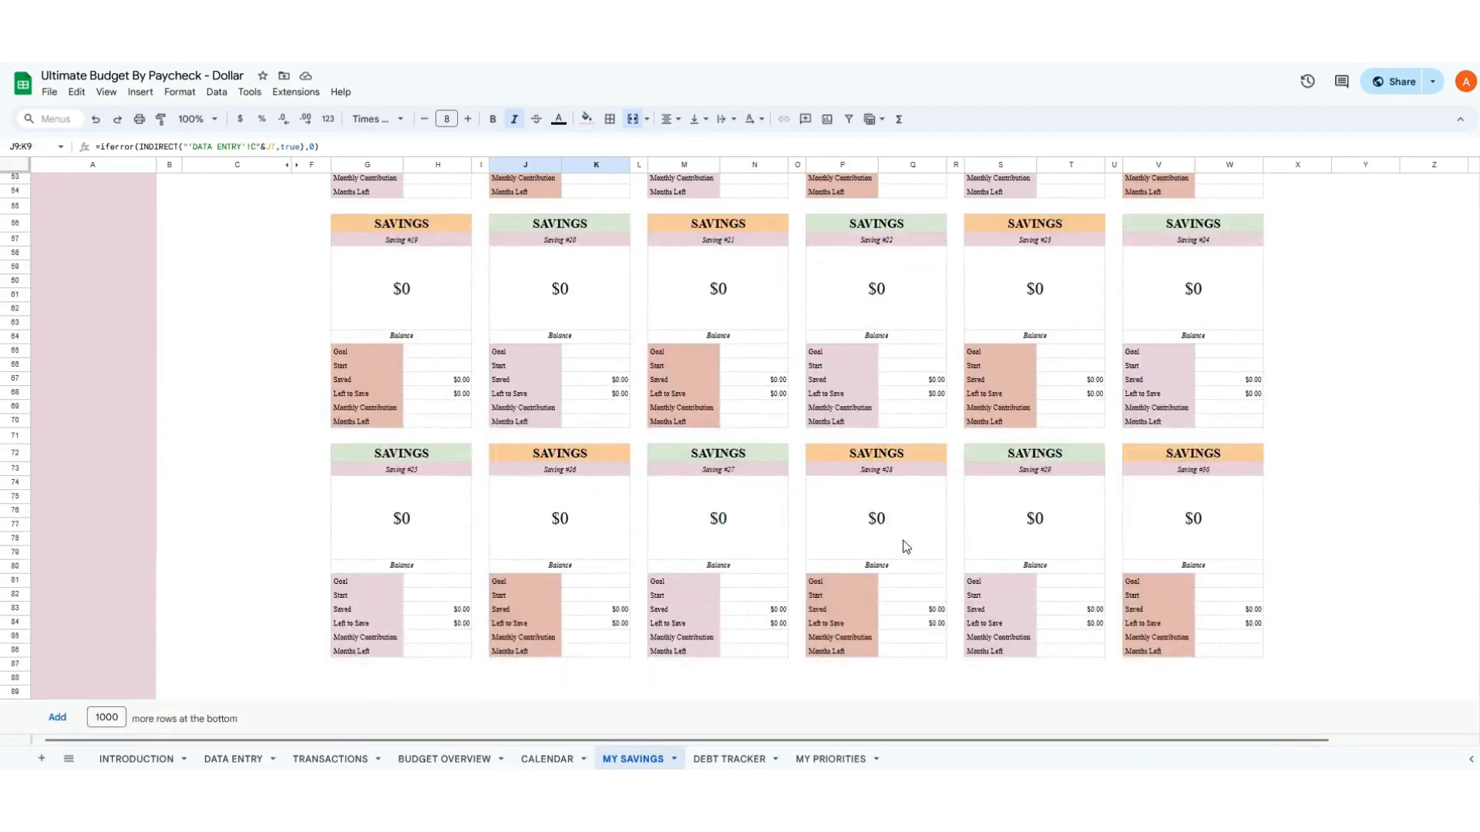
{"action": "scroll", "coordinate": [902, 545], "scroll_direction": "up", "scroll_amount": 3}
{"action": "scroll", "coordinate": [904, 548], "scroll_direction": "down", "scroll_amount": 3}
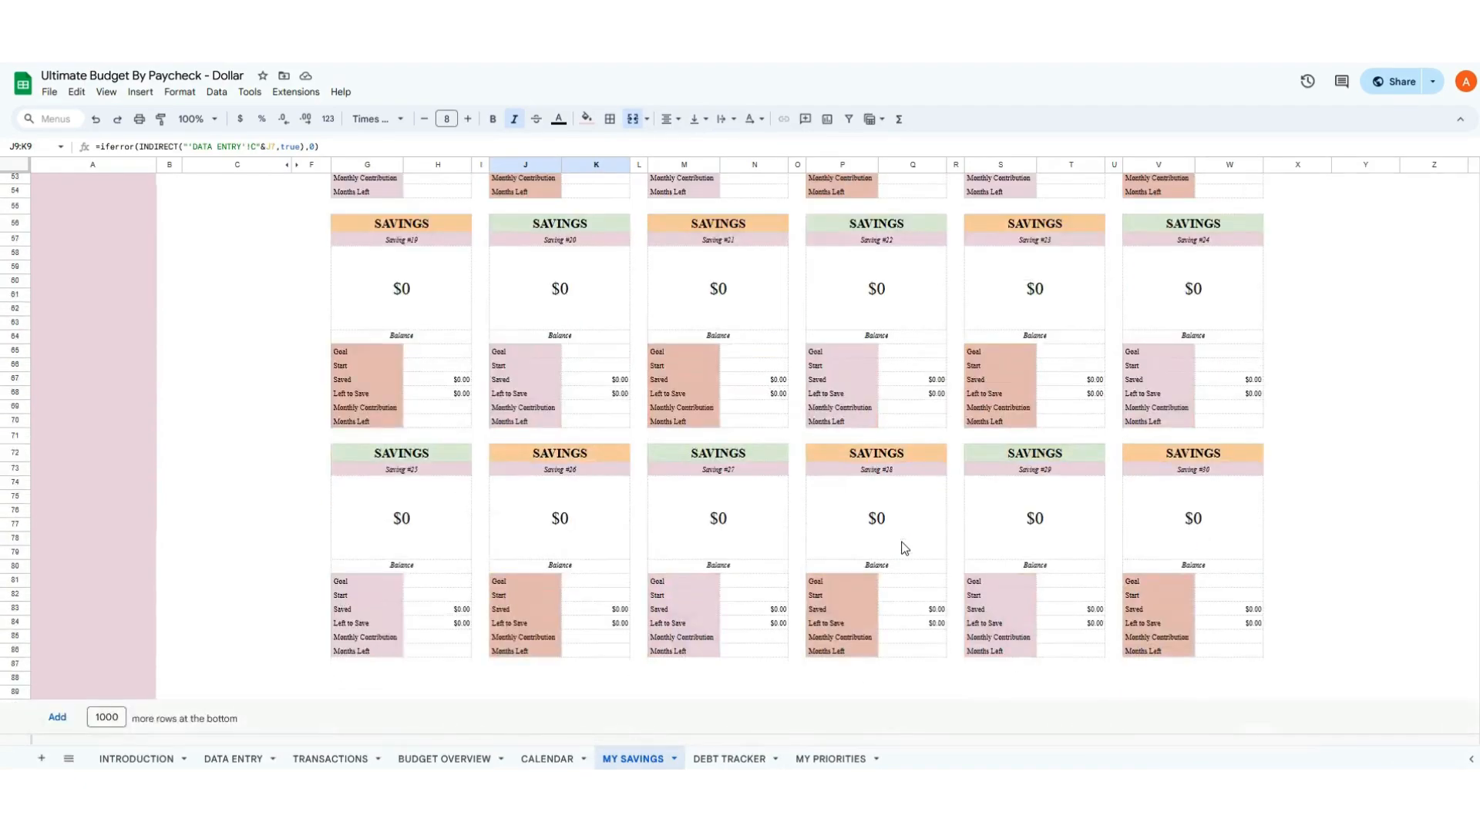
{"action": "scroll", "coordinate": [905, 548], "scroll_direction": "up", "scroll_amount": 15}
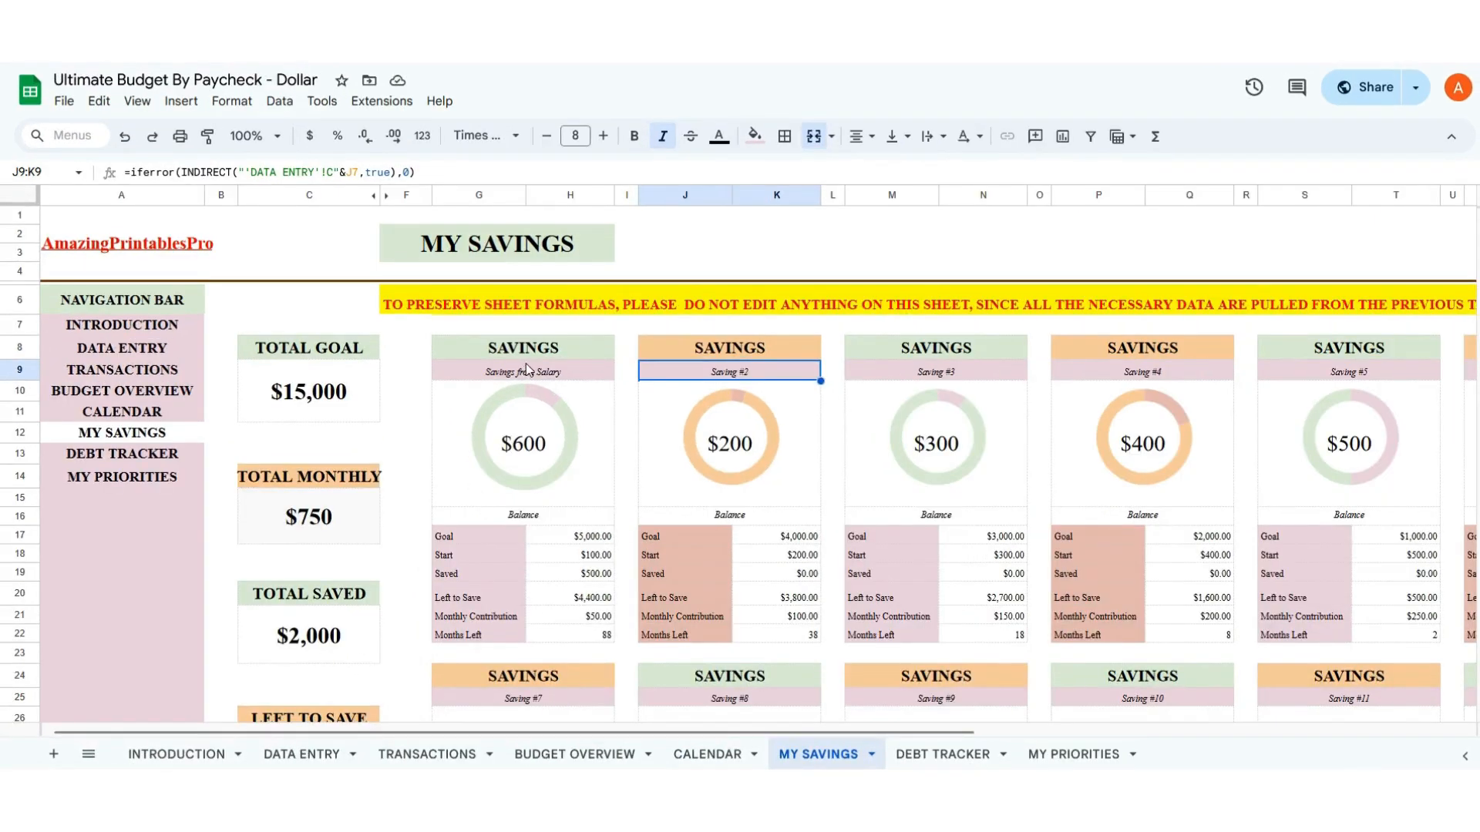
- Inspect the goal, start and monthly amounts of Savings from Salary in the DATA ENTRY sheet's SAVINGS & SINKING FUNDS table
{"action": "left_click", "coordinate": [313, 753]}
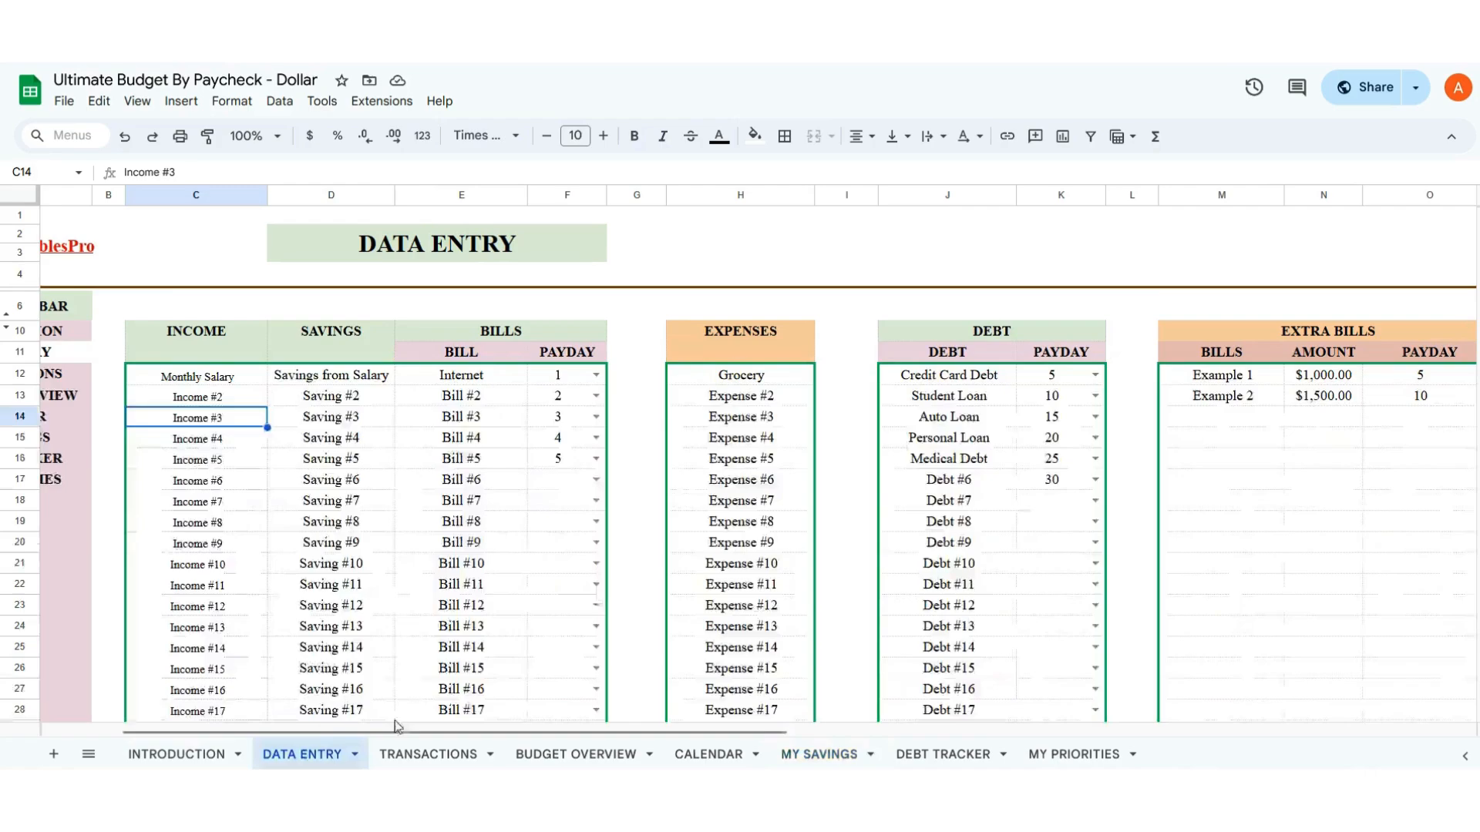
{"action": "scroll", "coordinate": [478, 509], "scroll_direction": "down", "scroll_amount": 10}
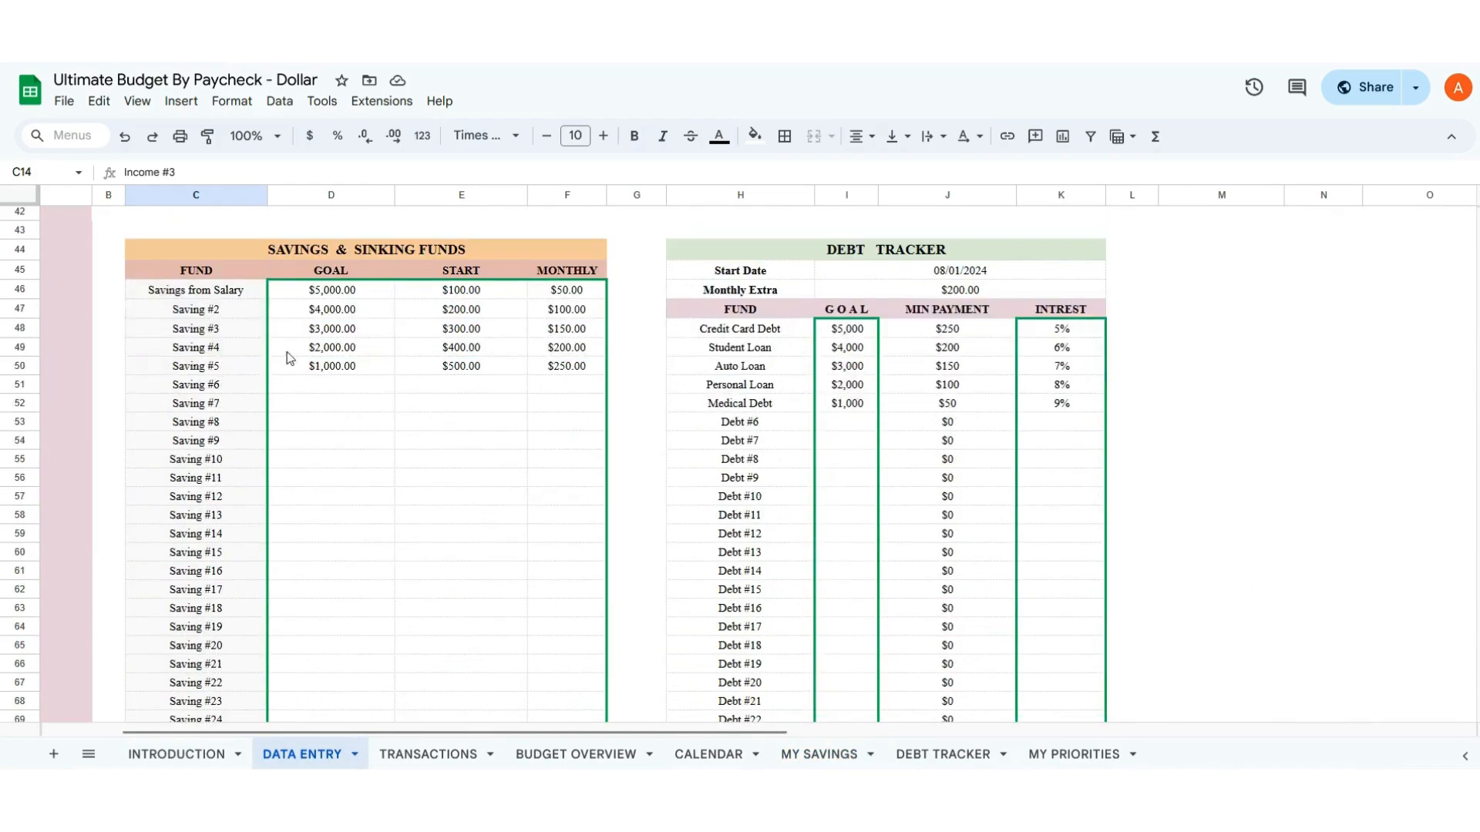
{"action": "scroll", "coordinate": [353, 431], "scroll_direction": "up", "scroll_amount": 2}
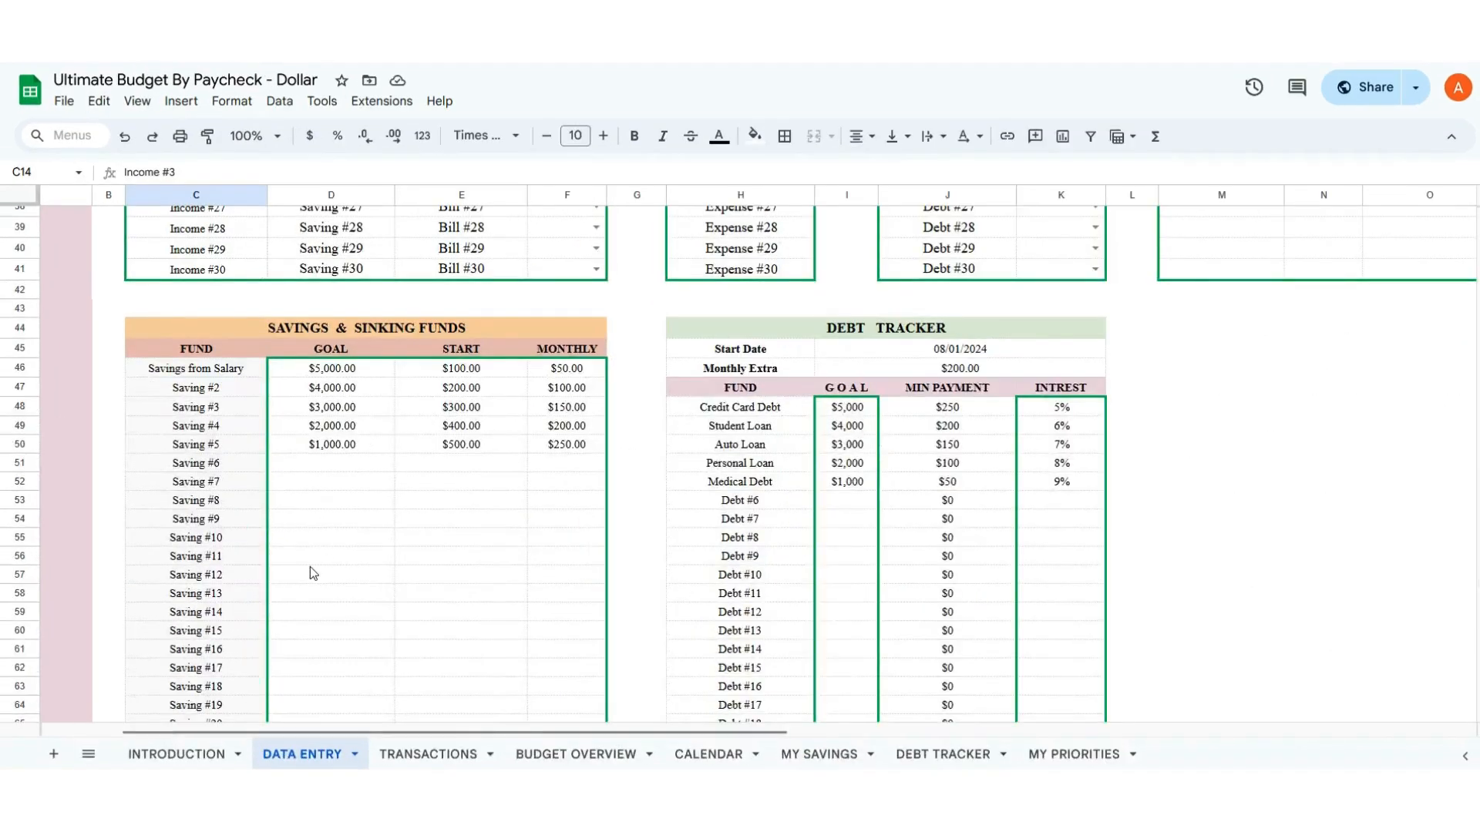
{"action": "scroll", "coordinate": [310, 566], "scroll_direction": "up", "scroll_amount": 2}
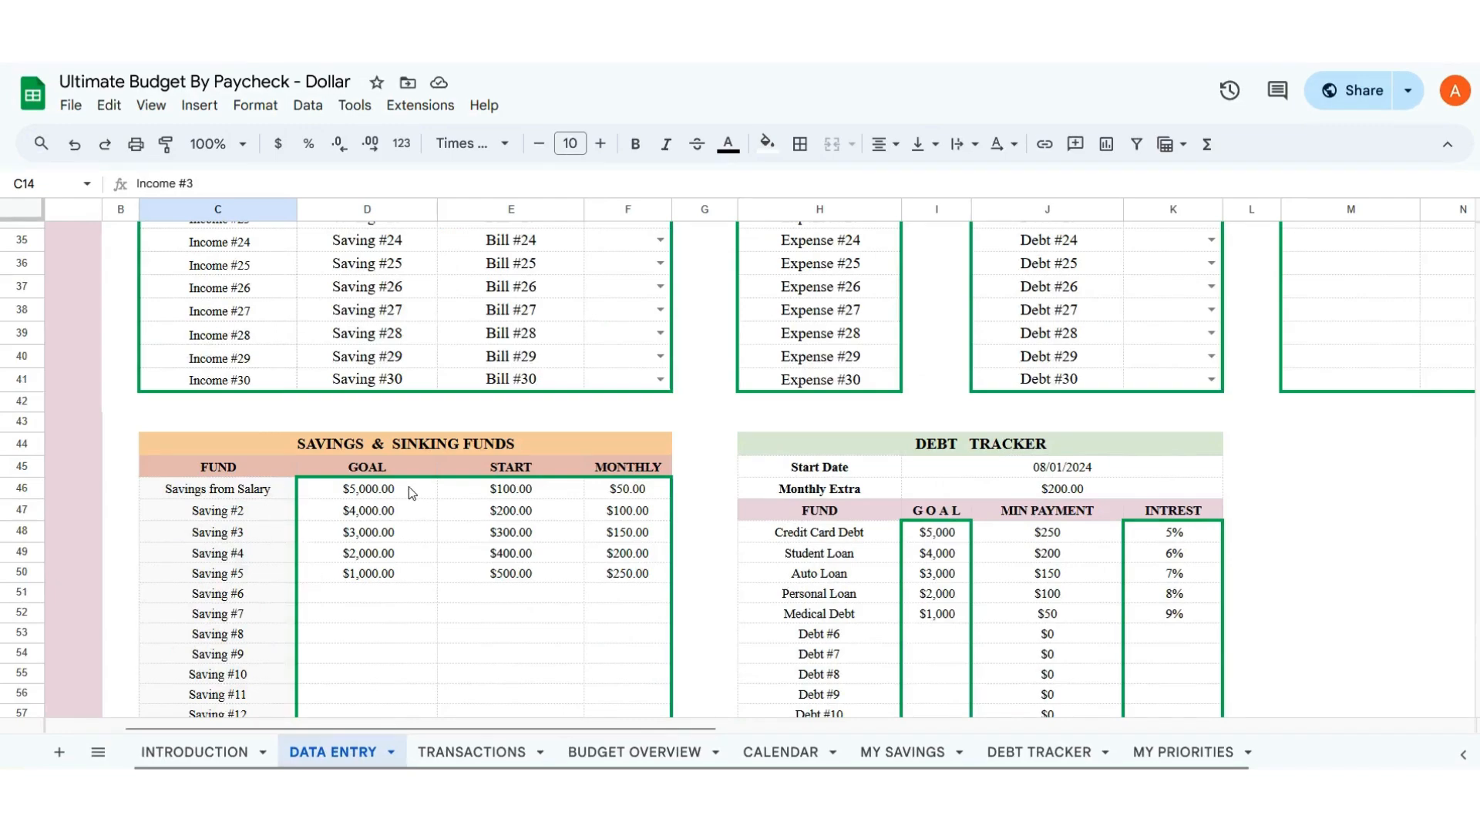
{"action": "left_click", "coordinate": [405, 494]}
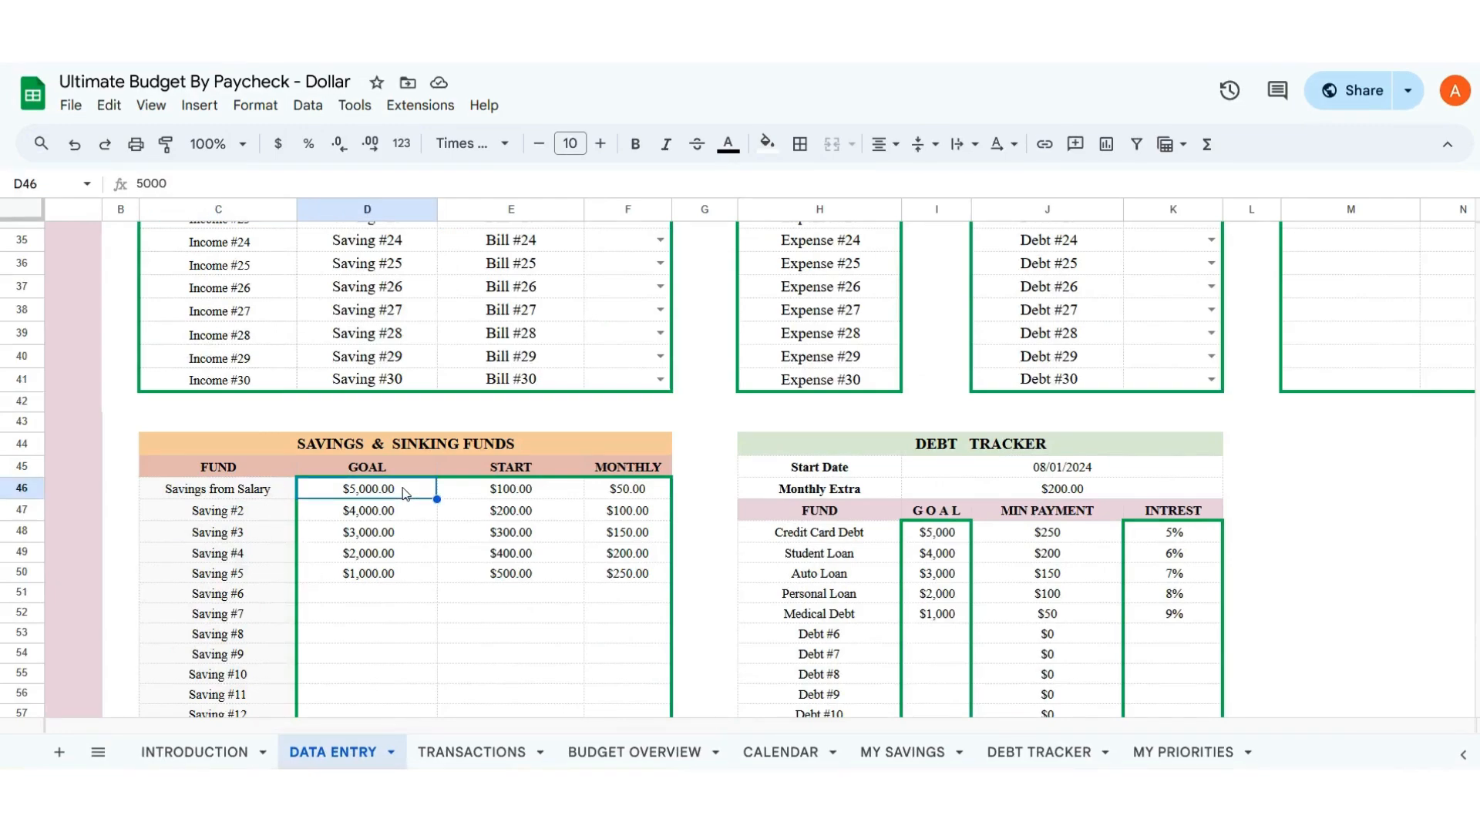
{"action": "left_click", "coordinate": [546, 497]}
{"action": "left_click", "coordinate": [638, 495]}
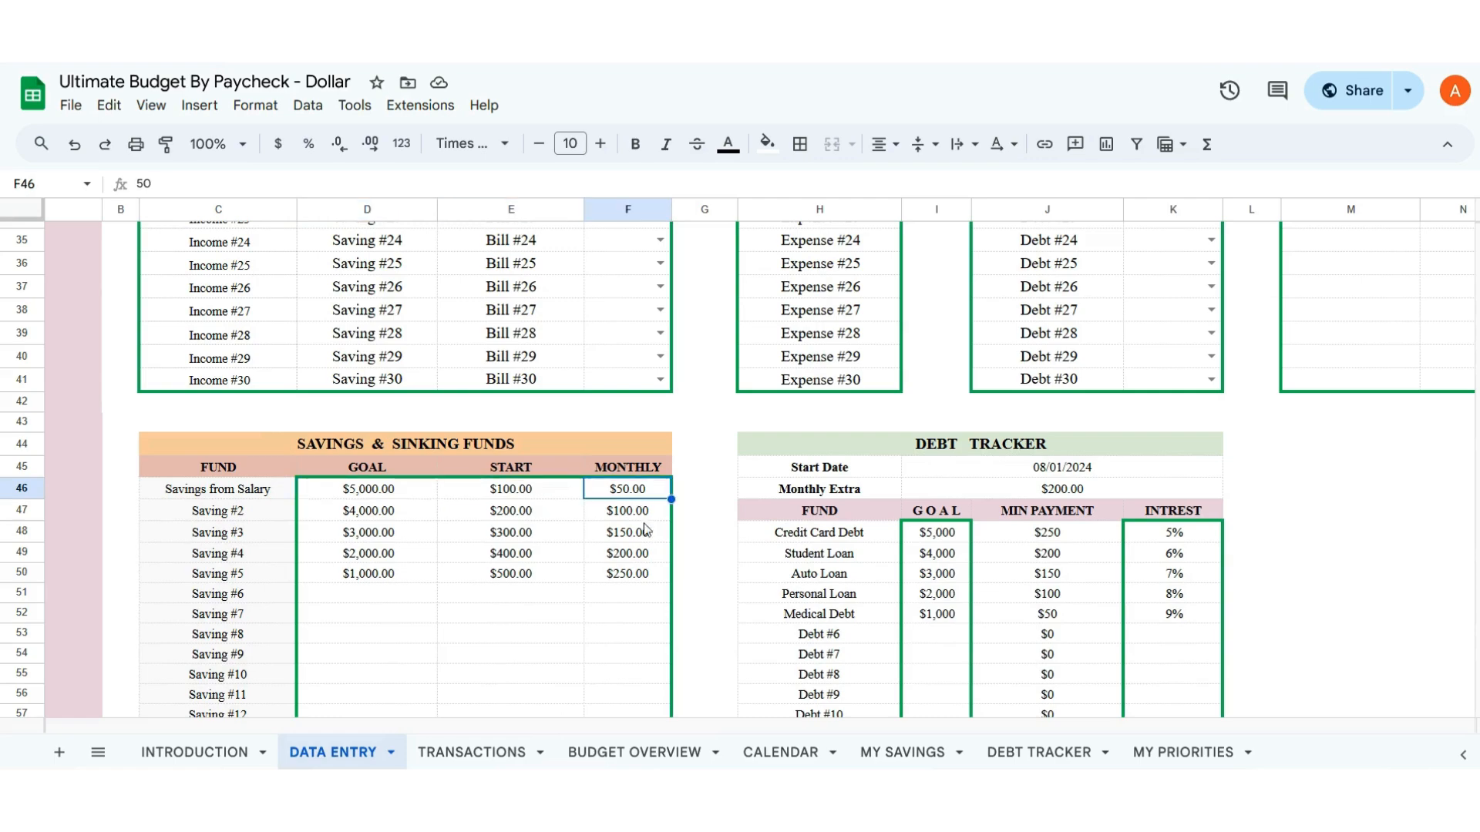
- Check the Goal, Start and Monthly Contribution formulas of the Savings from Salary card on MY SAVINGS against DATA ENTRY
{"action": "left_click", "coordinate": [885, 756]}
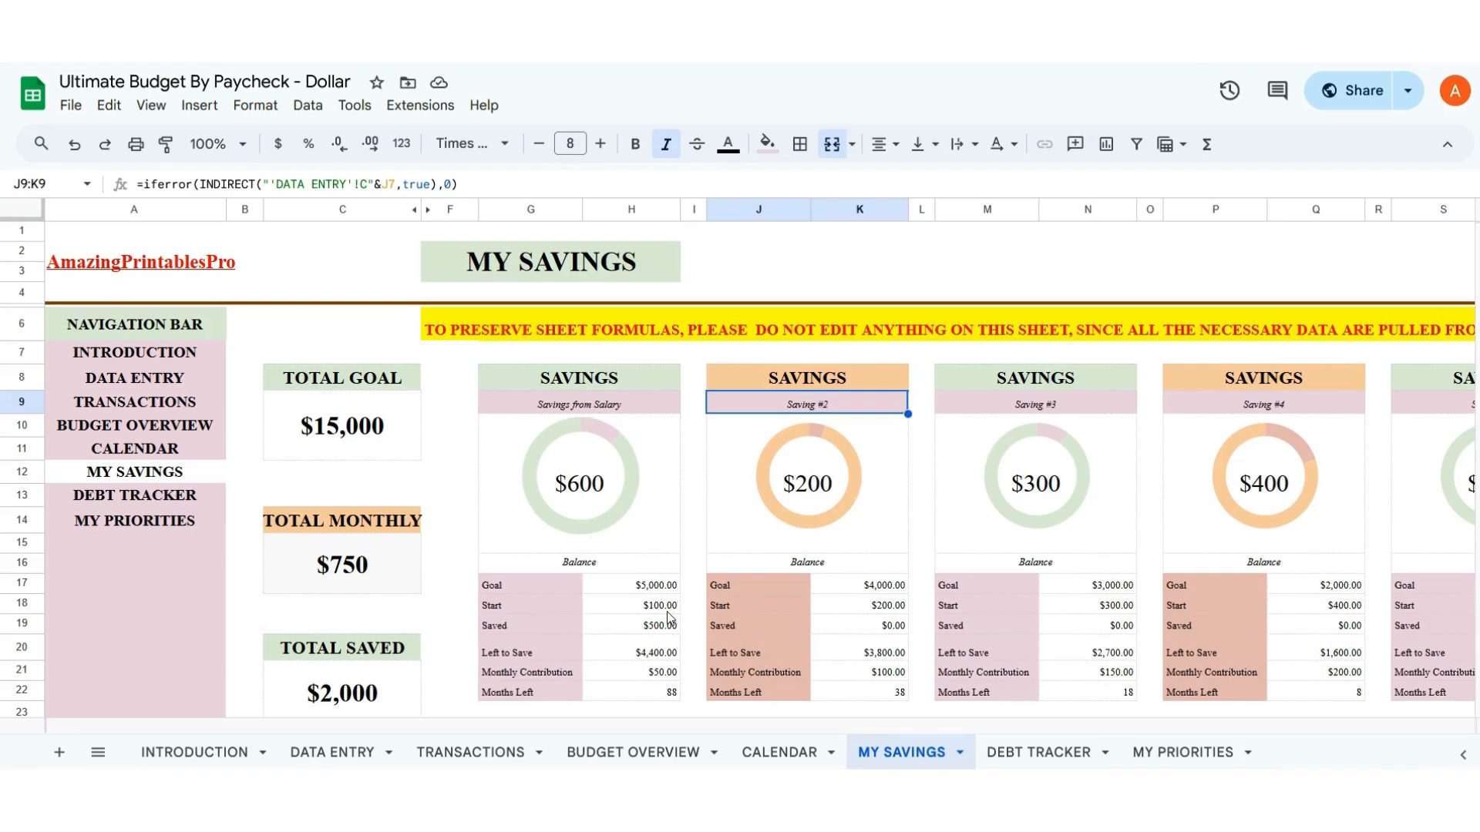
{"action": "scroll", "coordinate": [687, 603], "scroll_direction": "down", "scroll_amount": 3}
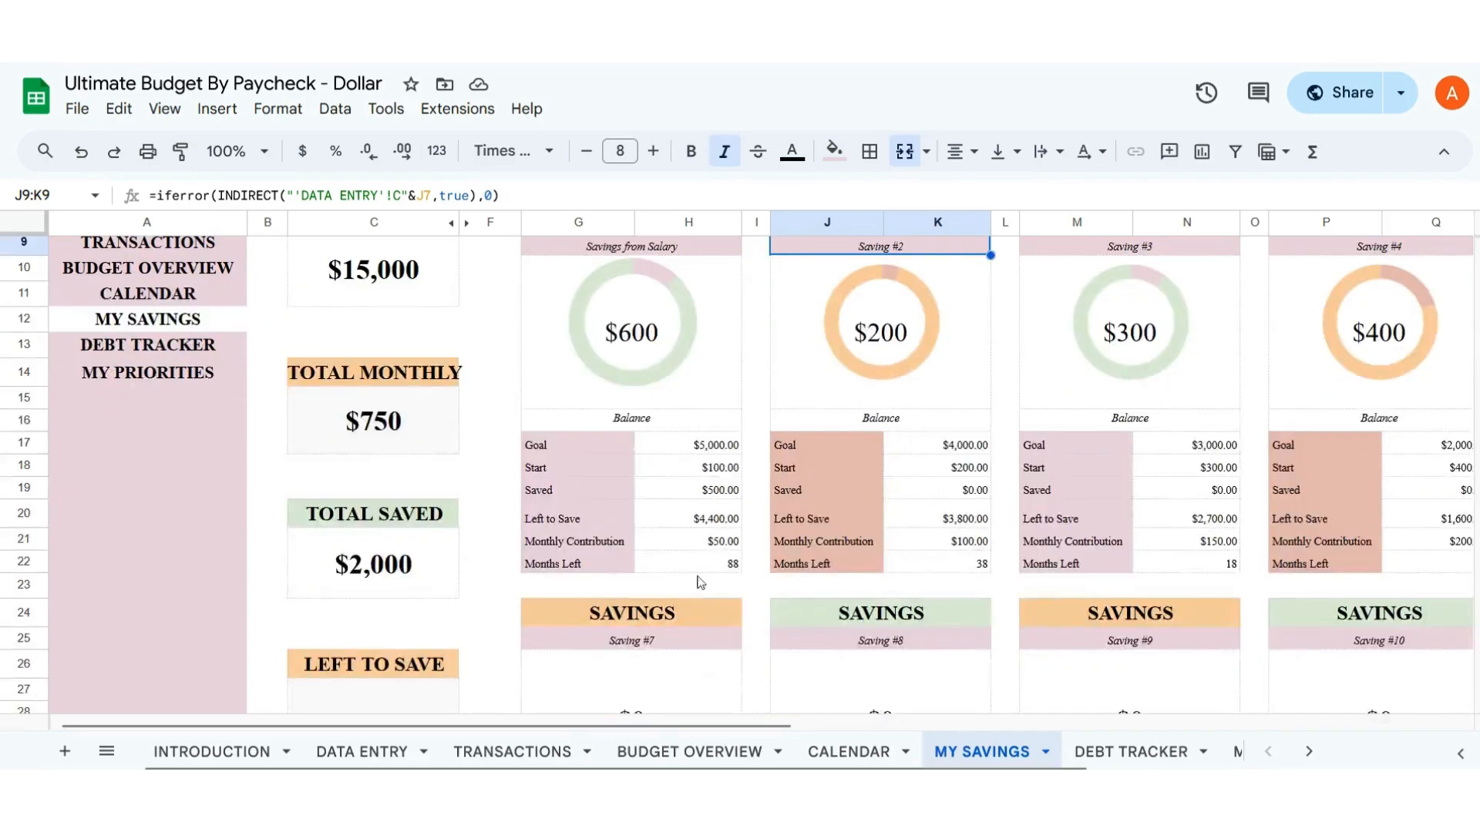
{"action": "left_click", "coordinate": [719, 451]}
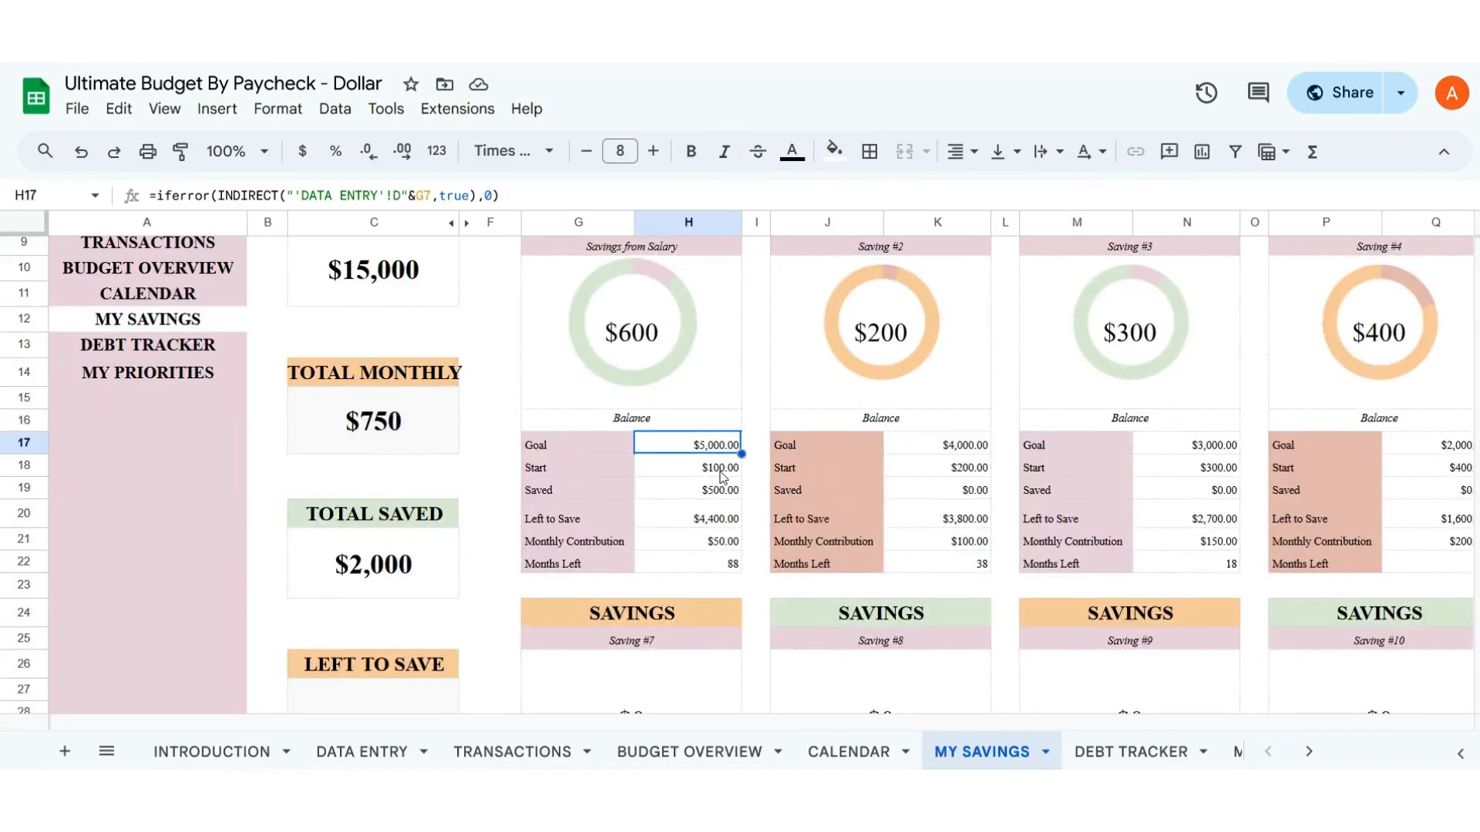
{"action": "left_click", "coordinate": [722, 472]}
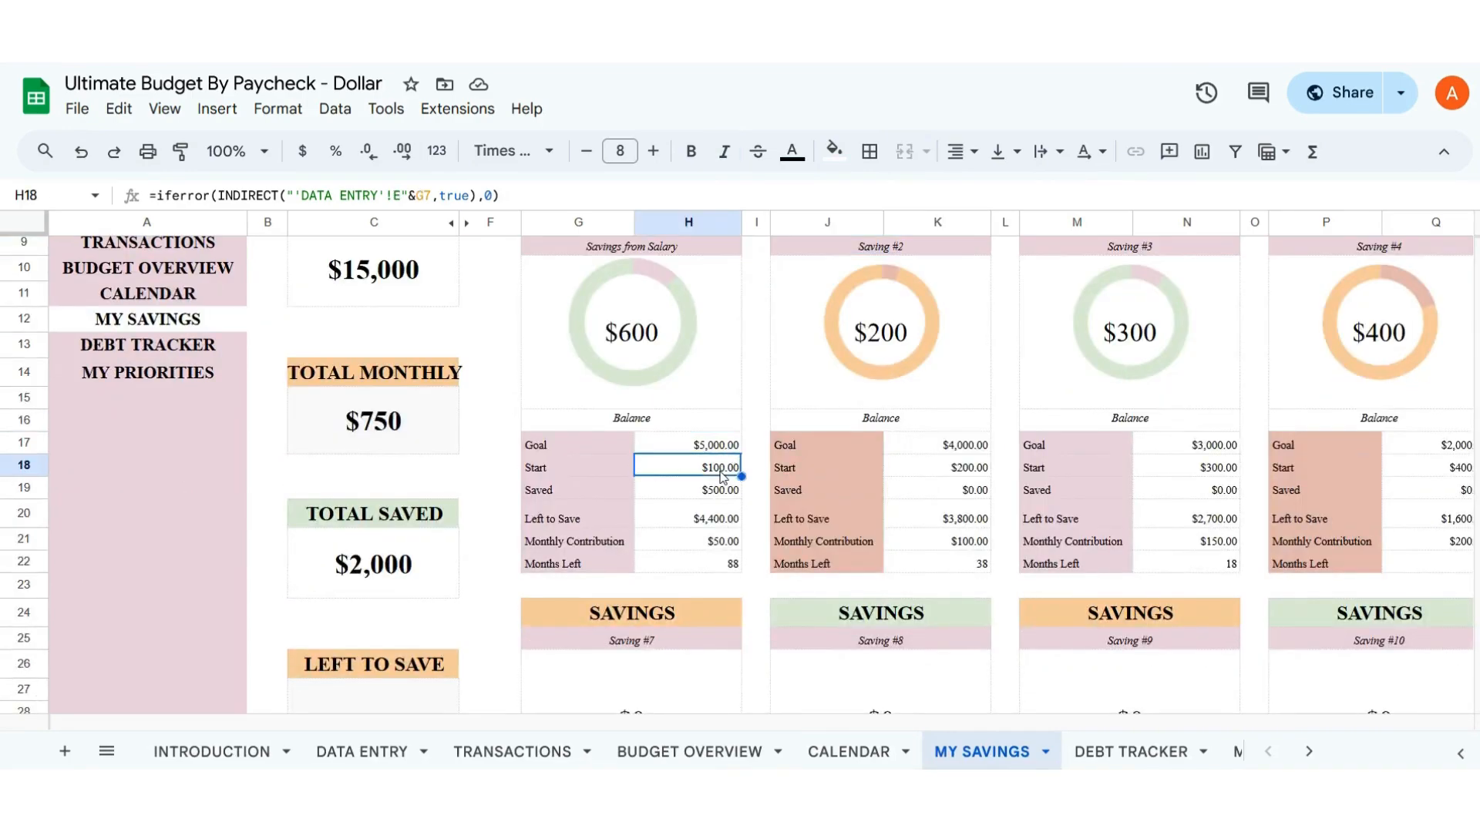
{"action": "left_click", "coordinate": [733, 544]}
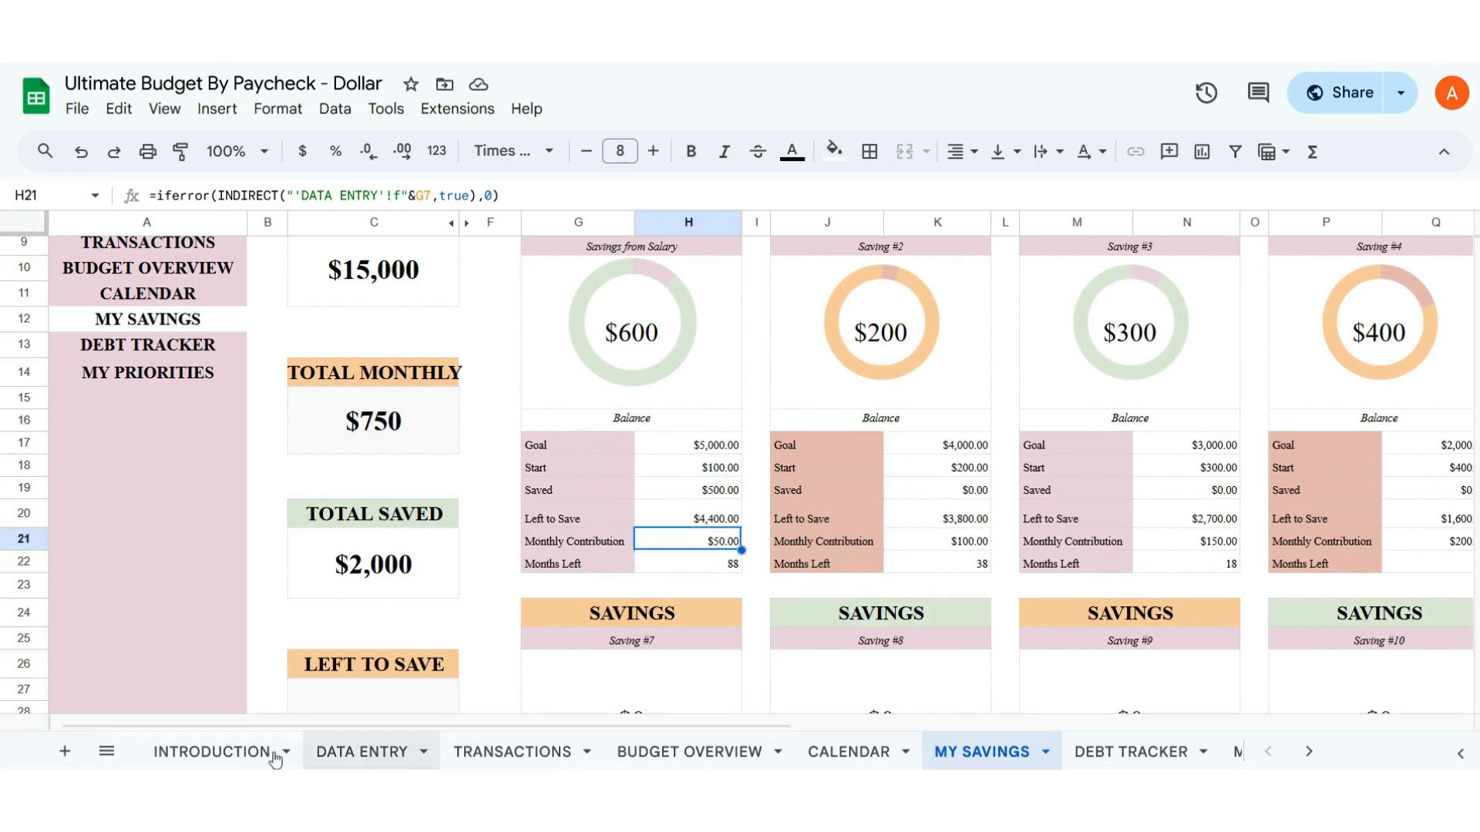
{"action": "left_click", "coordinate": [362, 754]}
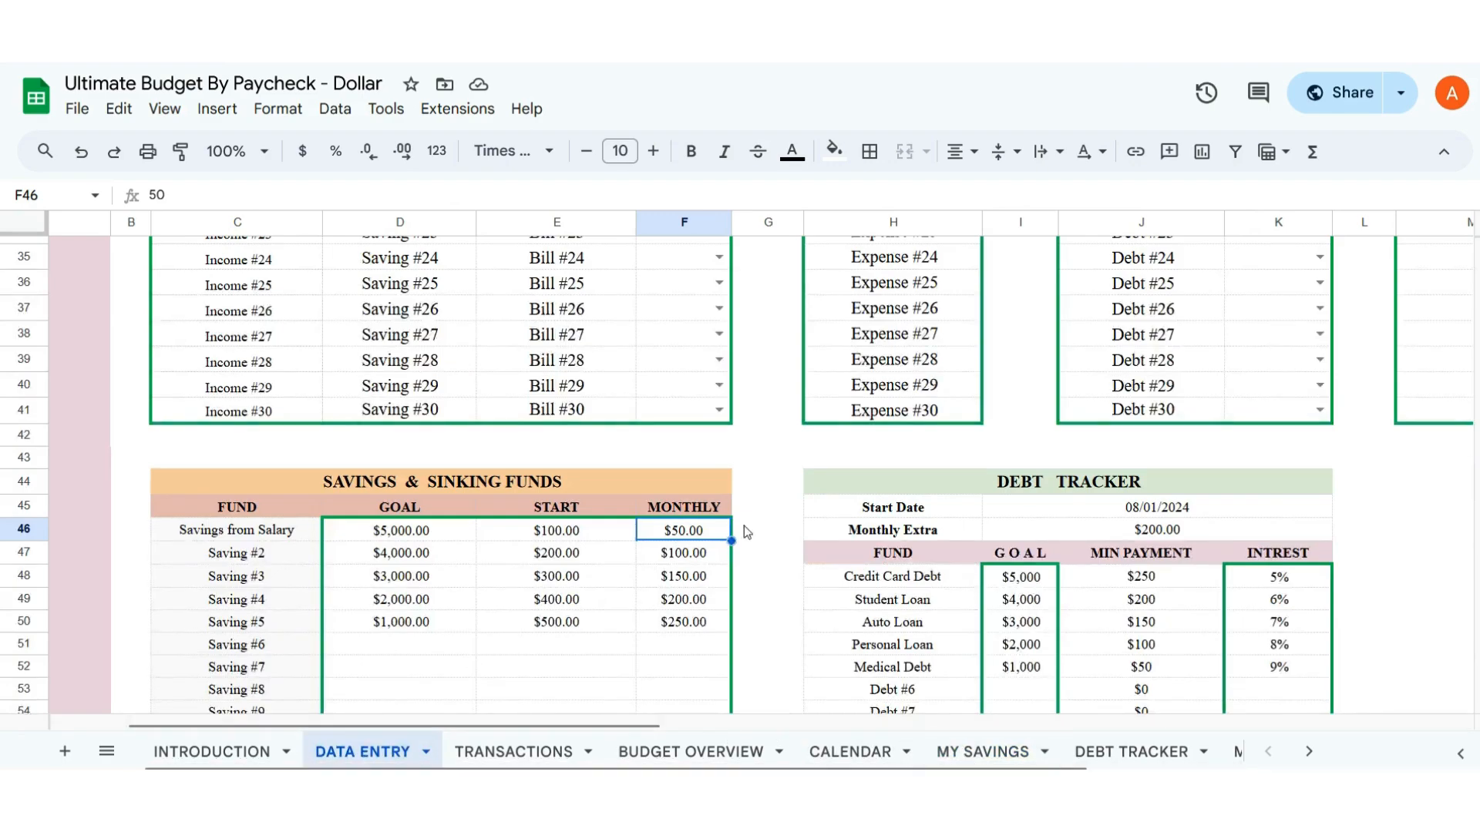
{"action": "left_click", "coordinate": [961, 754]}
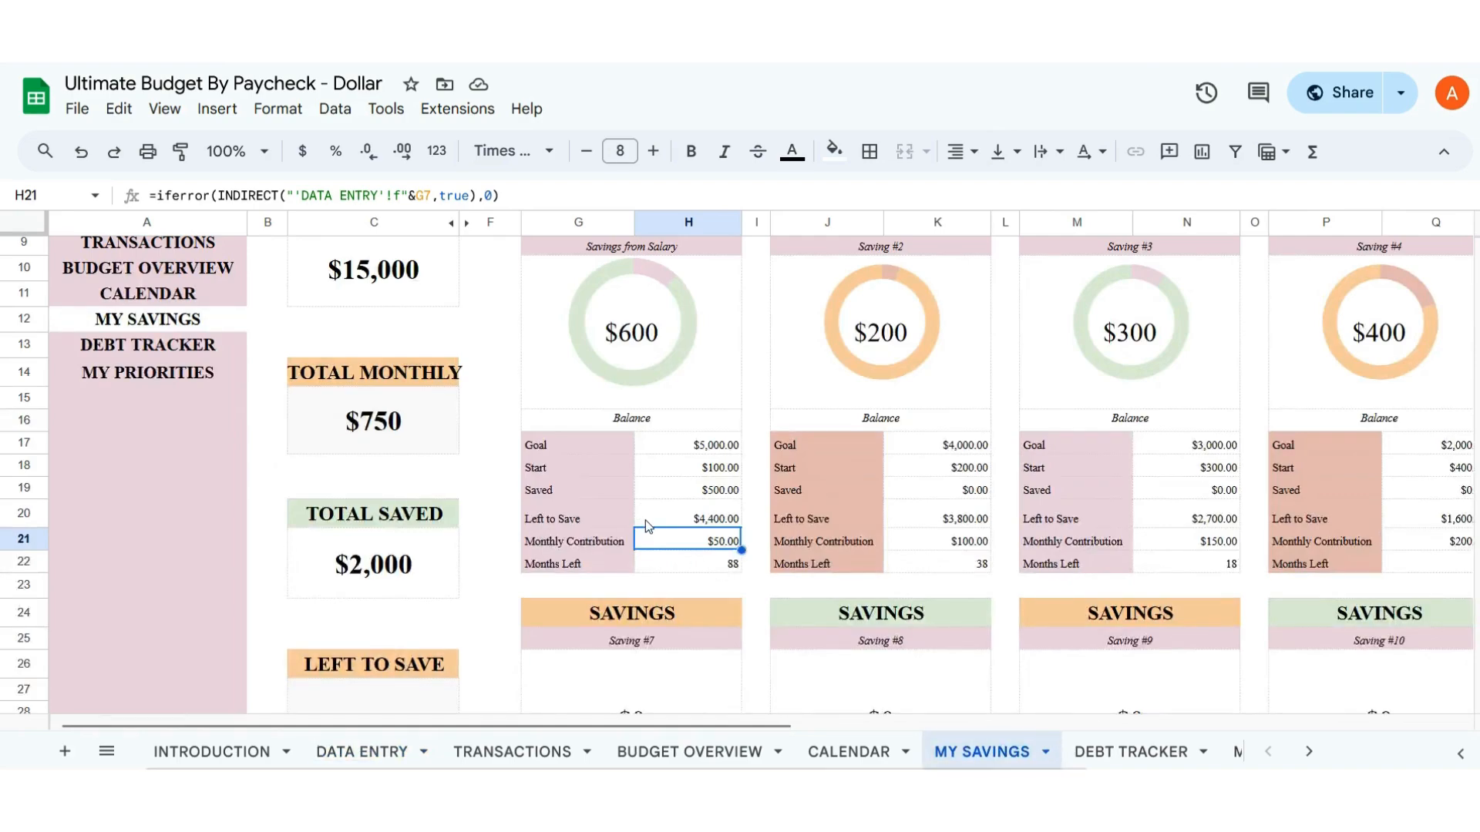
- Trace the Savings from Salary card's Saved amount to the savings entry on TRANSACTIONS, and view the savings funds on DATA ENTRY
{"action": "left_click", "coordinate": [721, 494]}
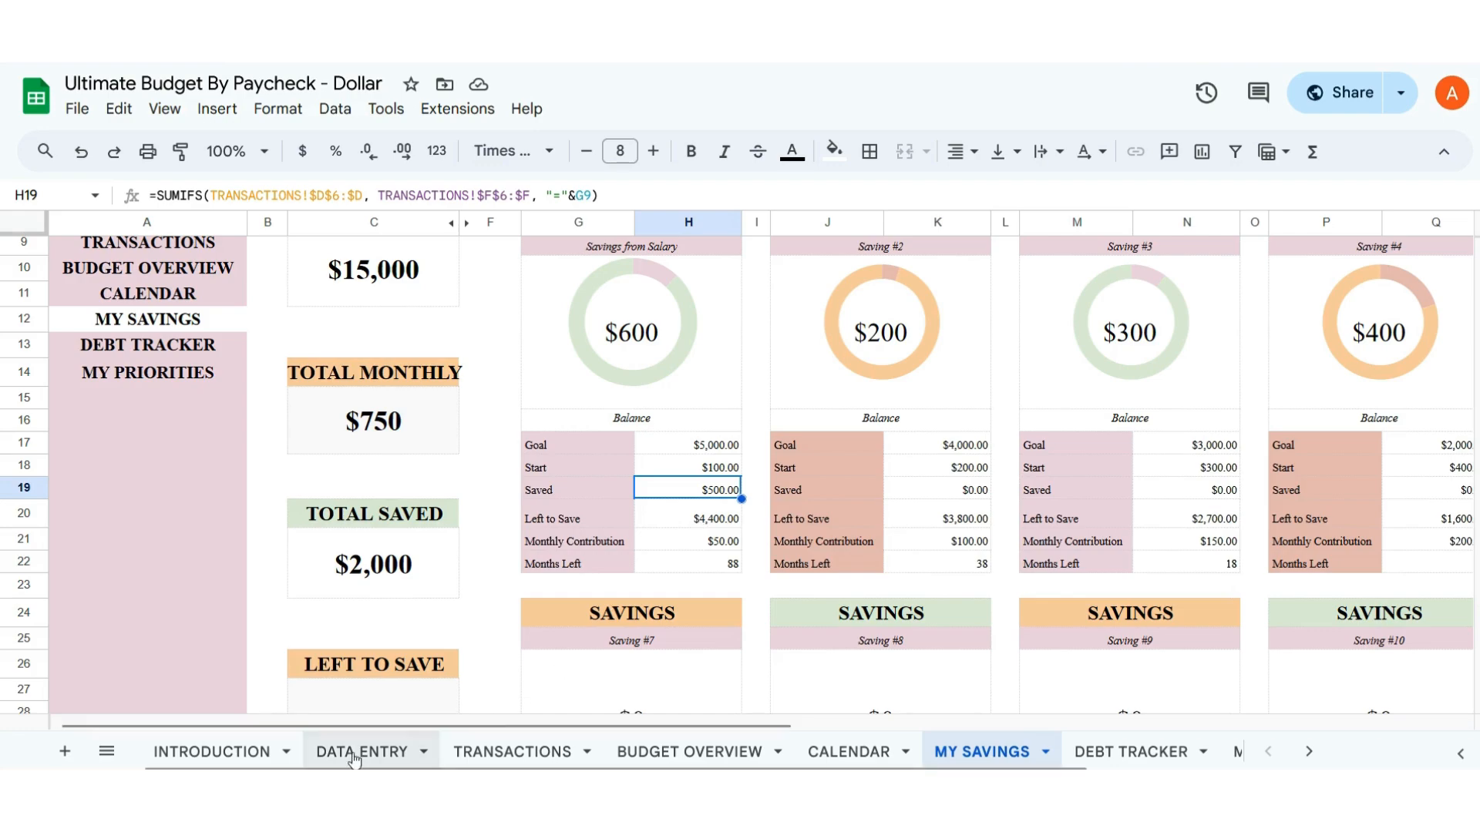
{"action": "left_click", "coordinate": [493, 752]}
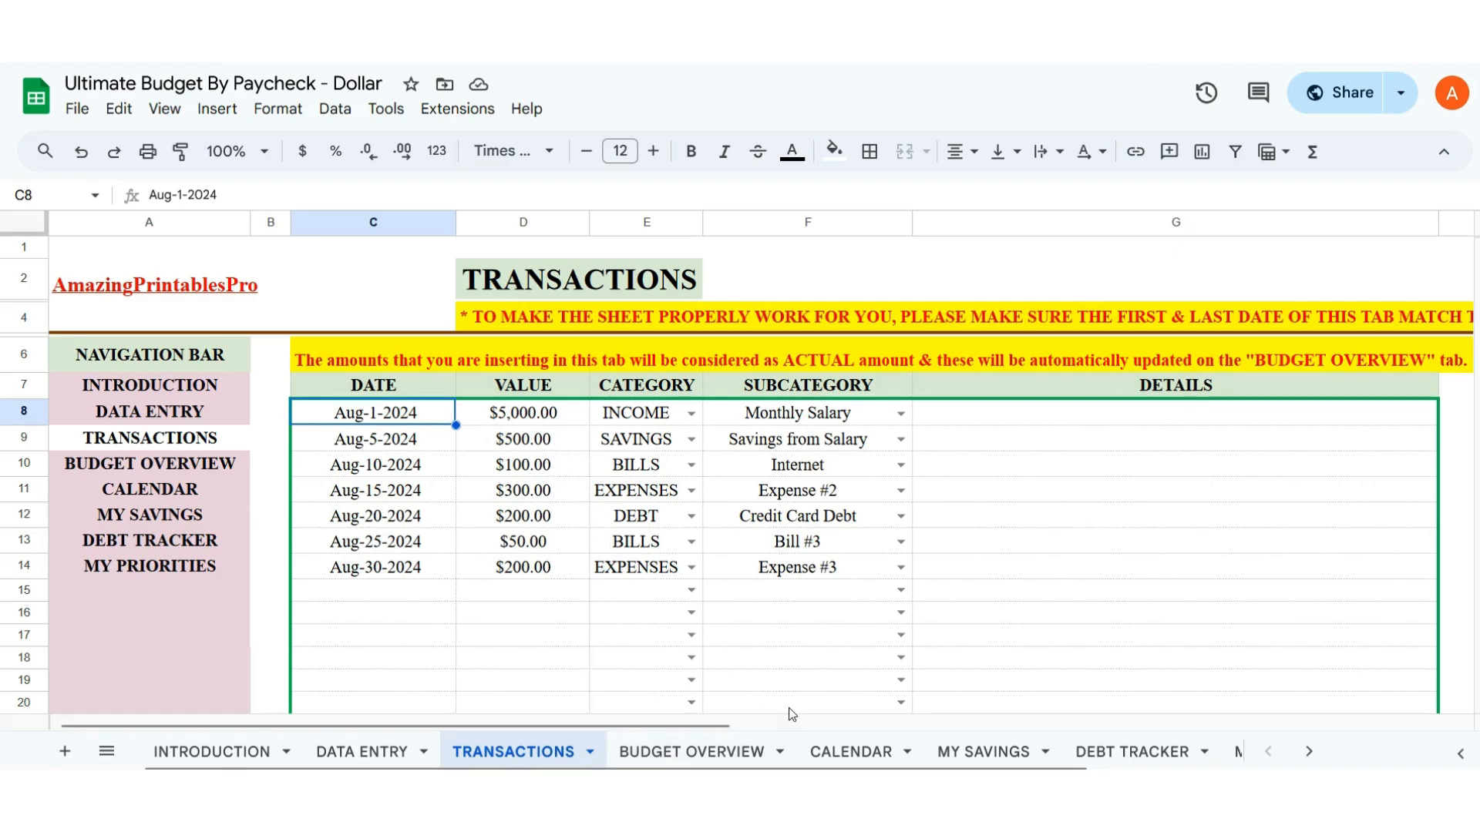
{"action": "left_click", "coordinate": [973, 752]}
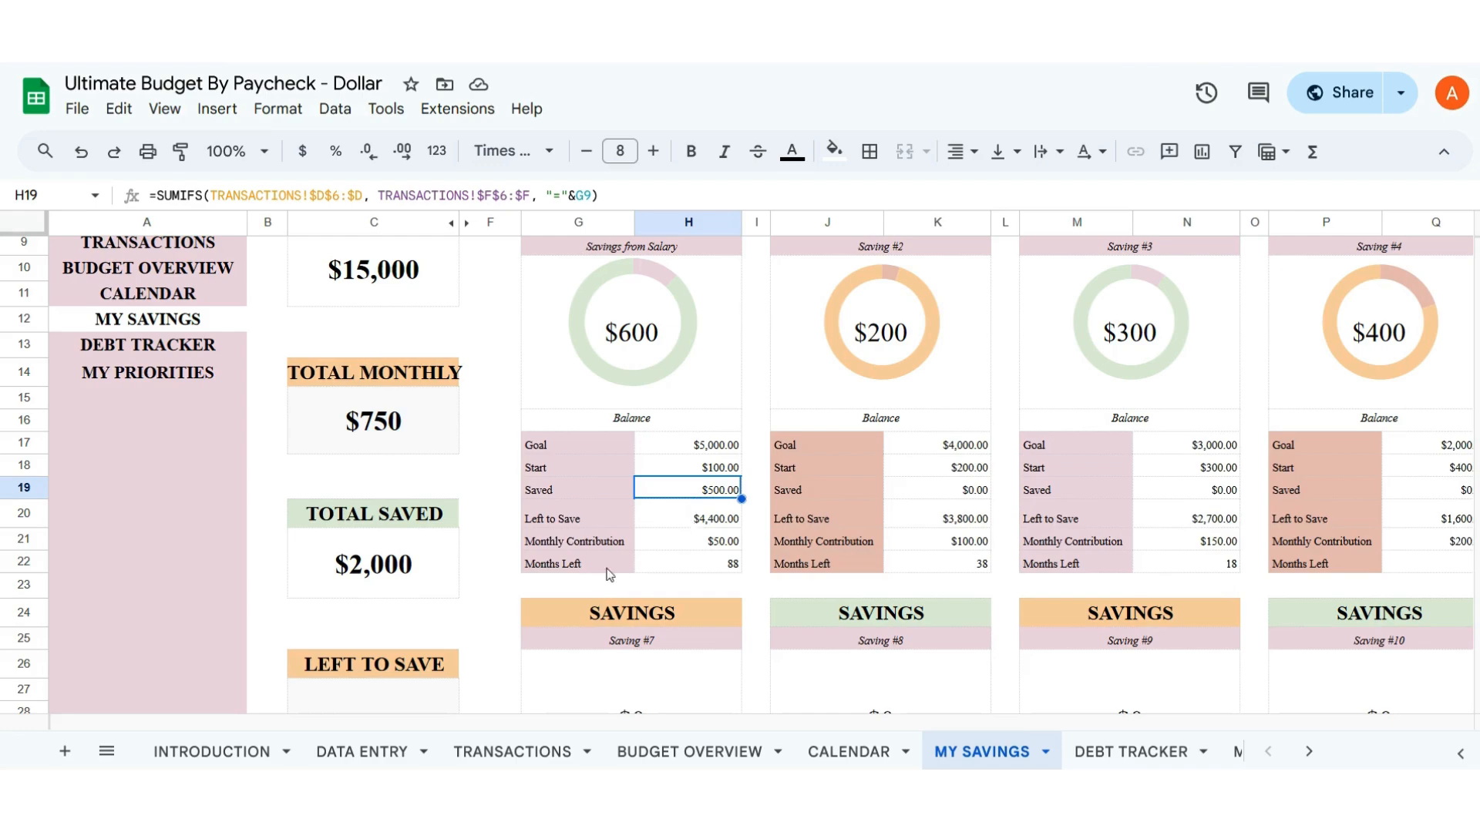
{"action": "left_click", "coordinate": [363, 753]}
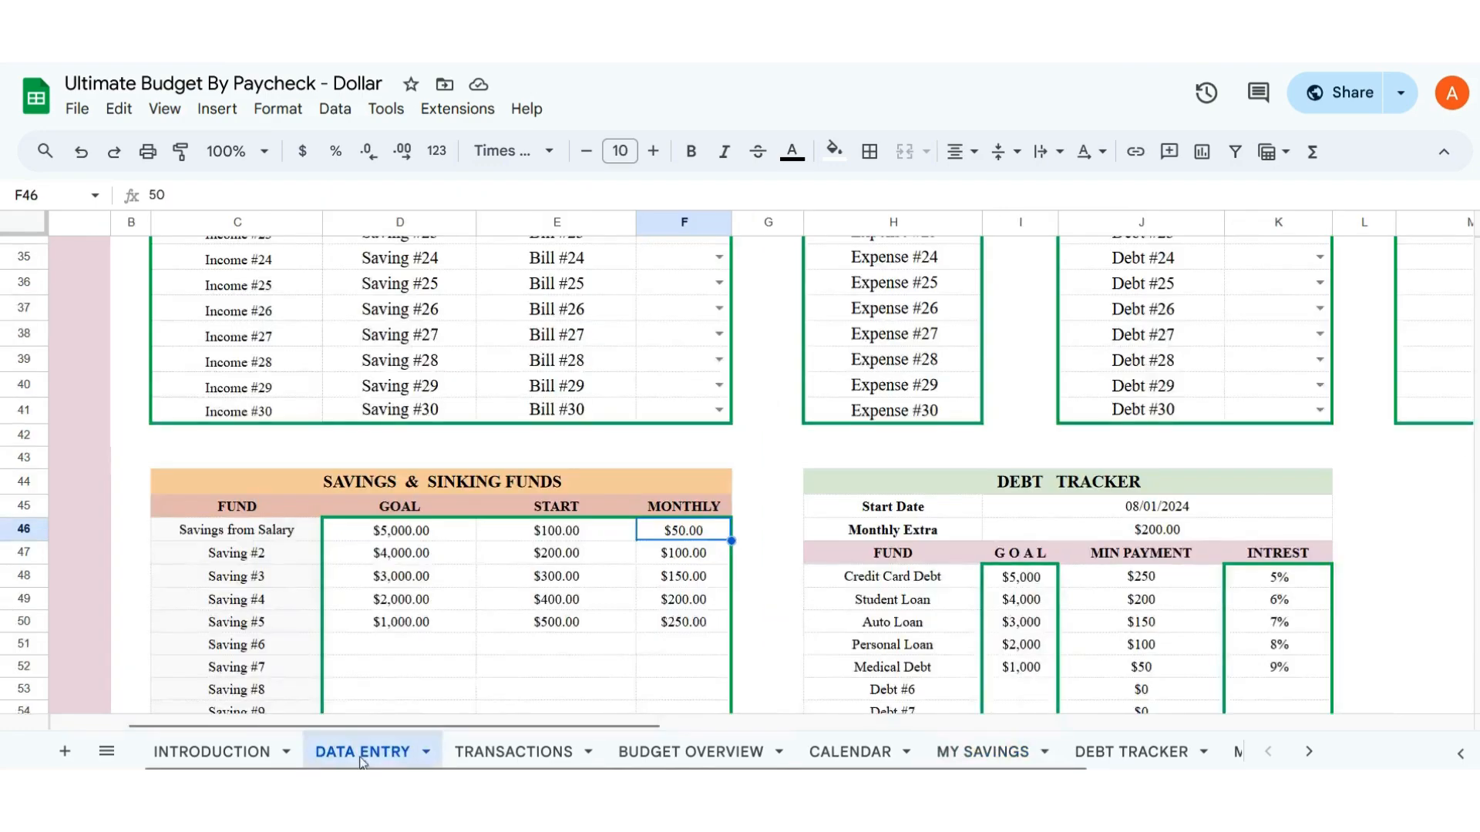
{"action": "left_click", "coordinate": [513, 752]}
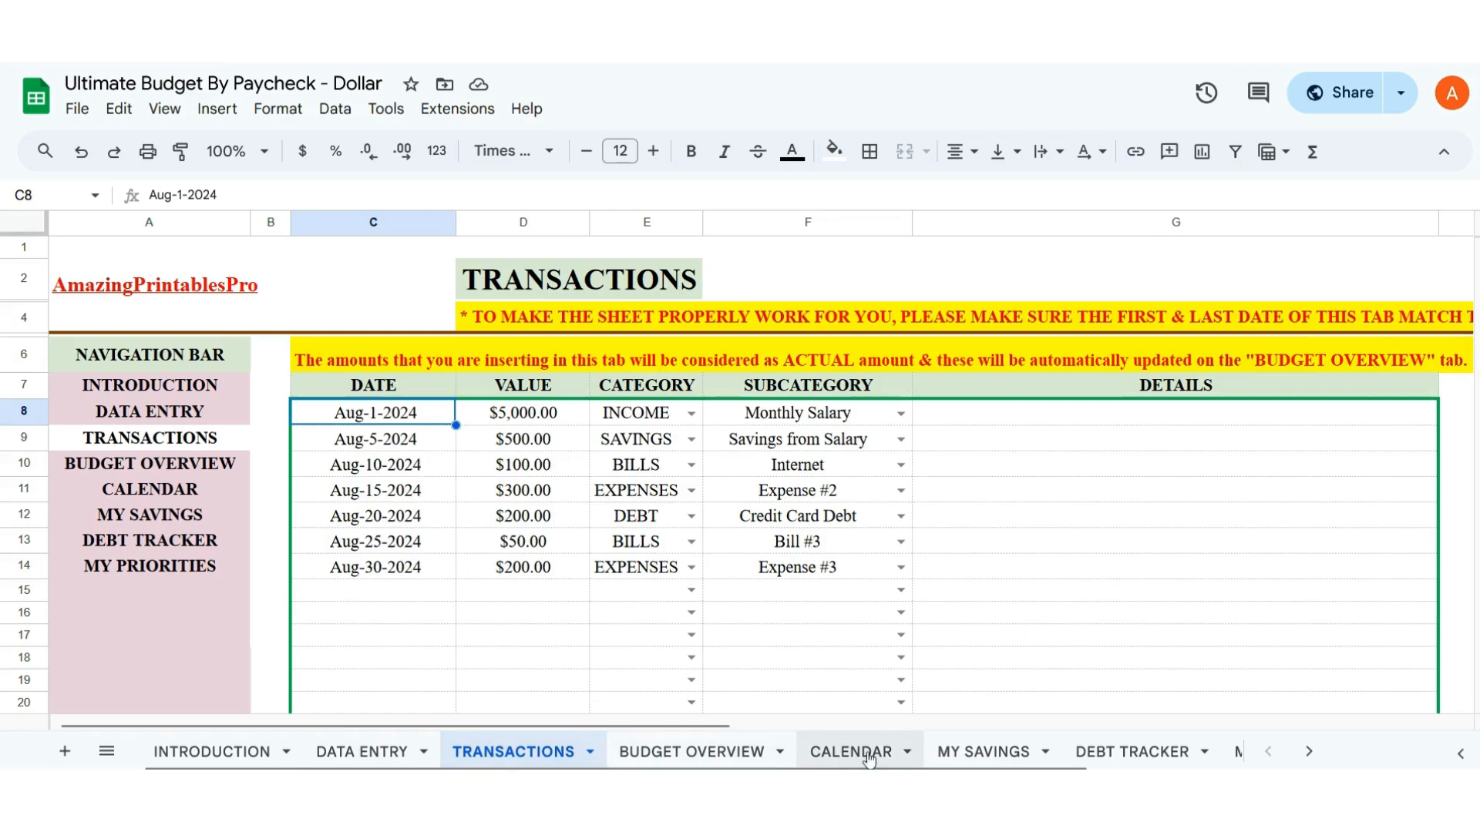
{"action": "left_click", "coordinate": [980, 754]}
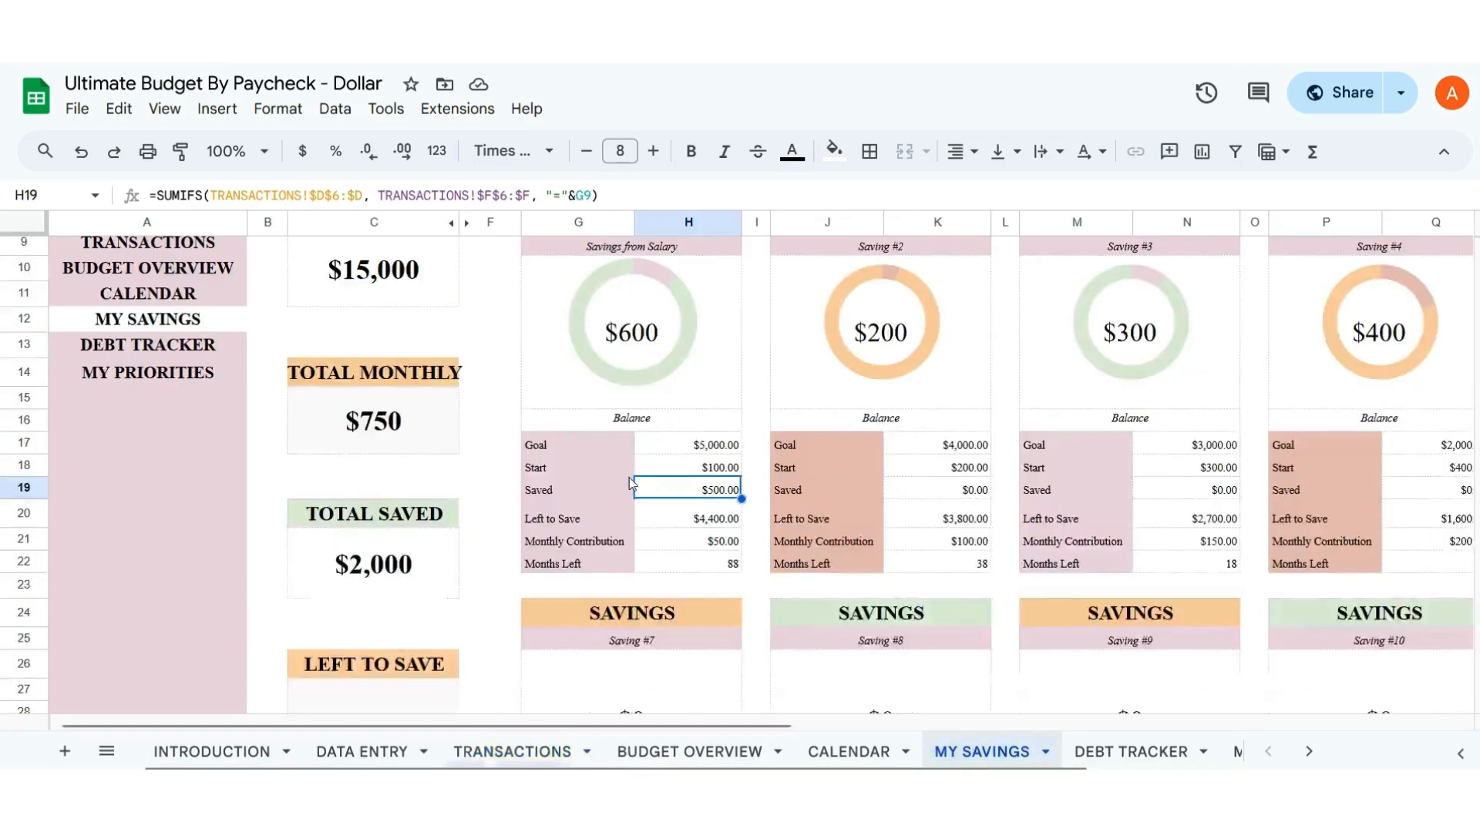
- Compare the Savings from Salary card's Start amount with DATA ENTRY and TRANSACTIONS, then view the unused savings cards on MY SAVINGS
{"action": "left_click", "coordinate": [351, 754]}
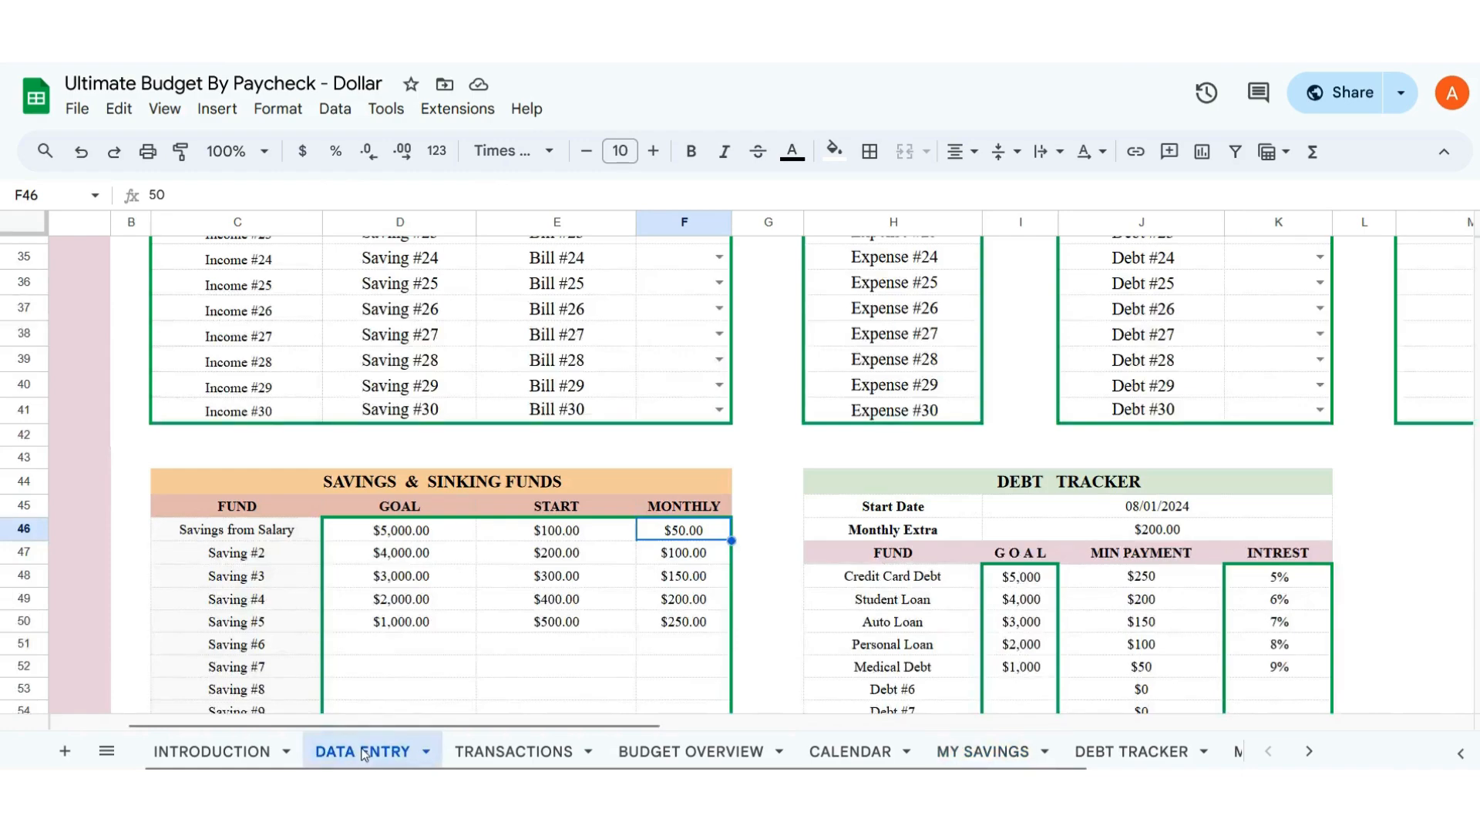
{"action": "left_click", "coordinate": [976, 756]}
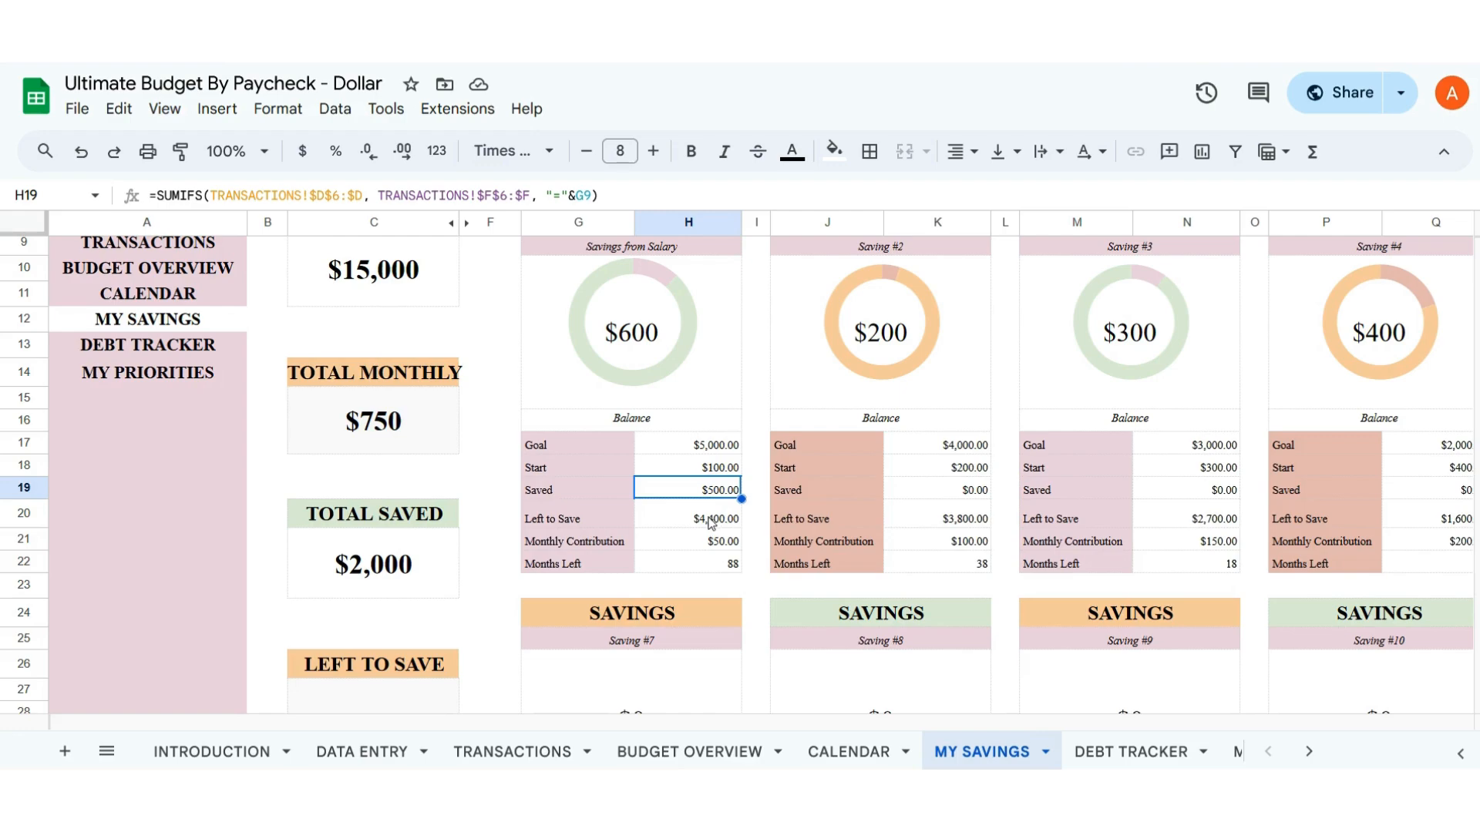
{"action": "left_click", "coordinate": [718, 472]}
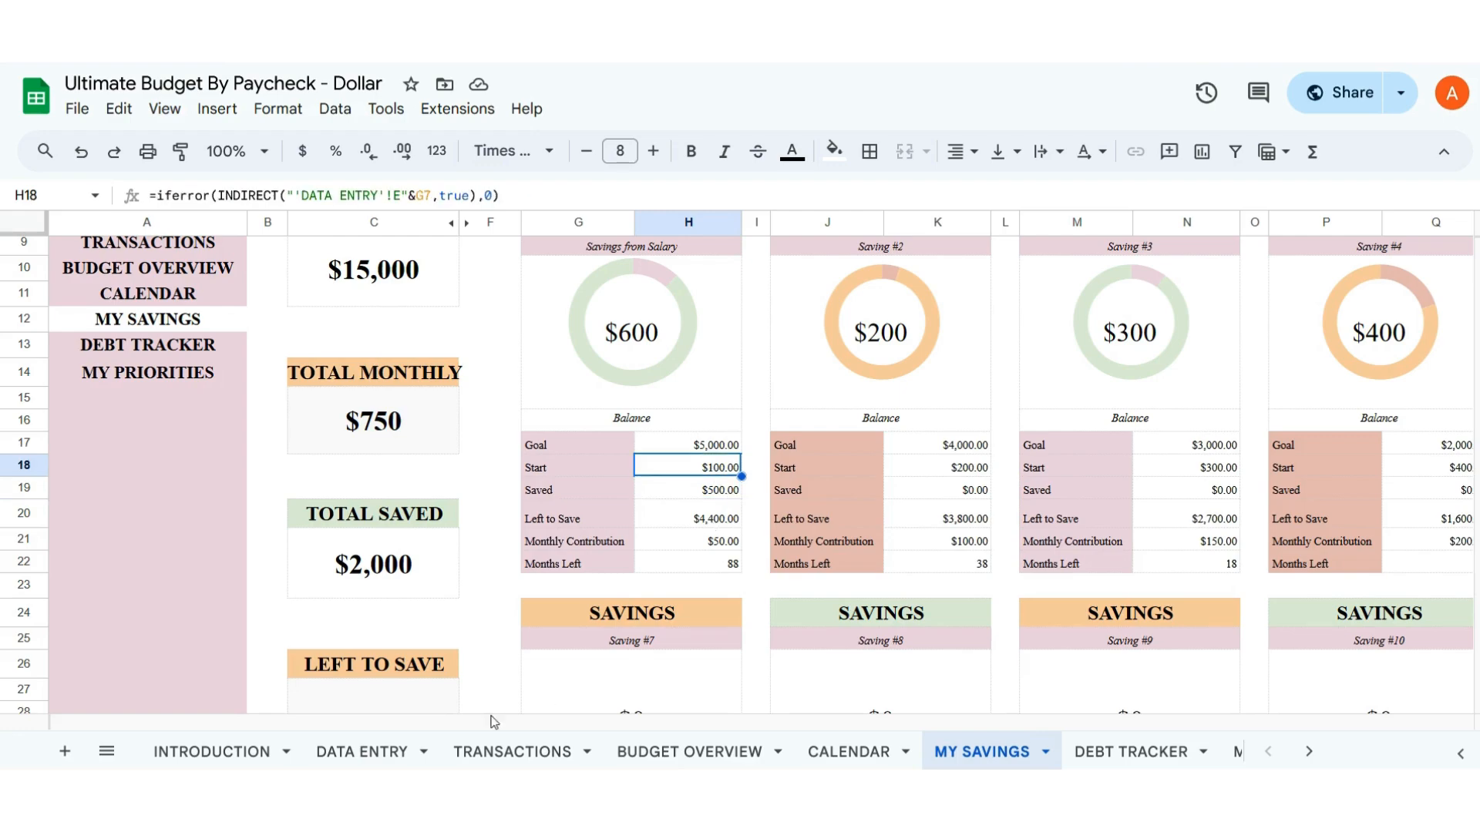
{"action": "left_click", "coordinate": [529, 749]}
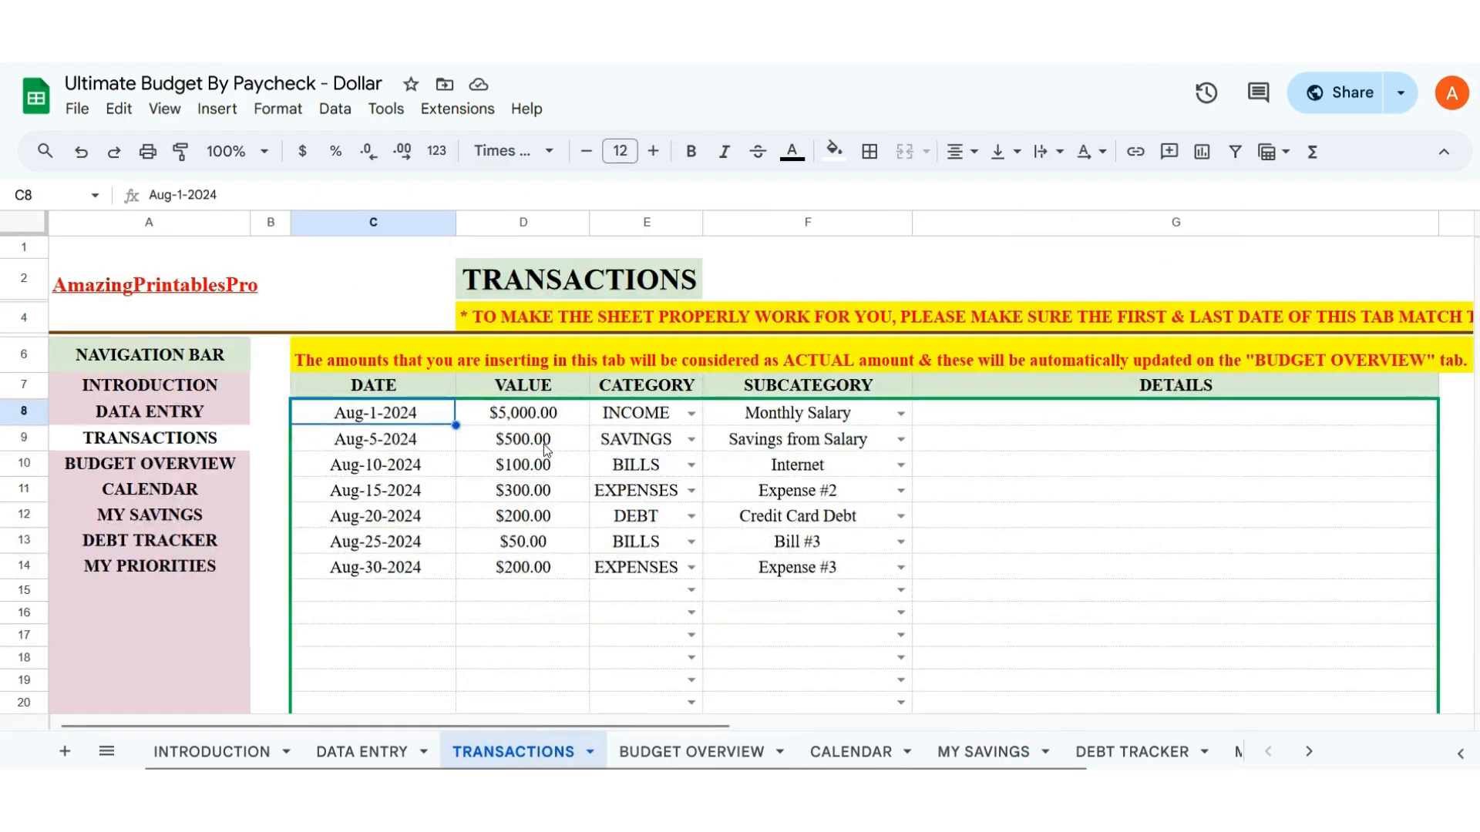
{"action": "left_click", "coordinate": [948, 755]}
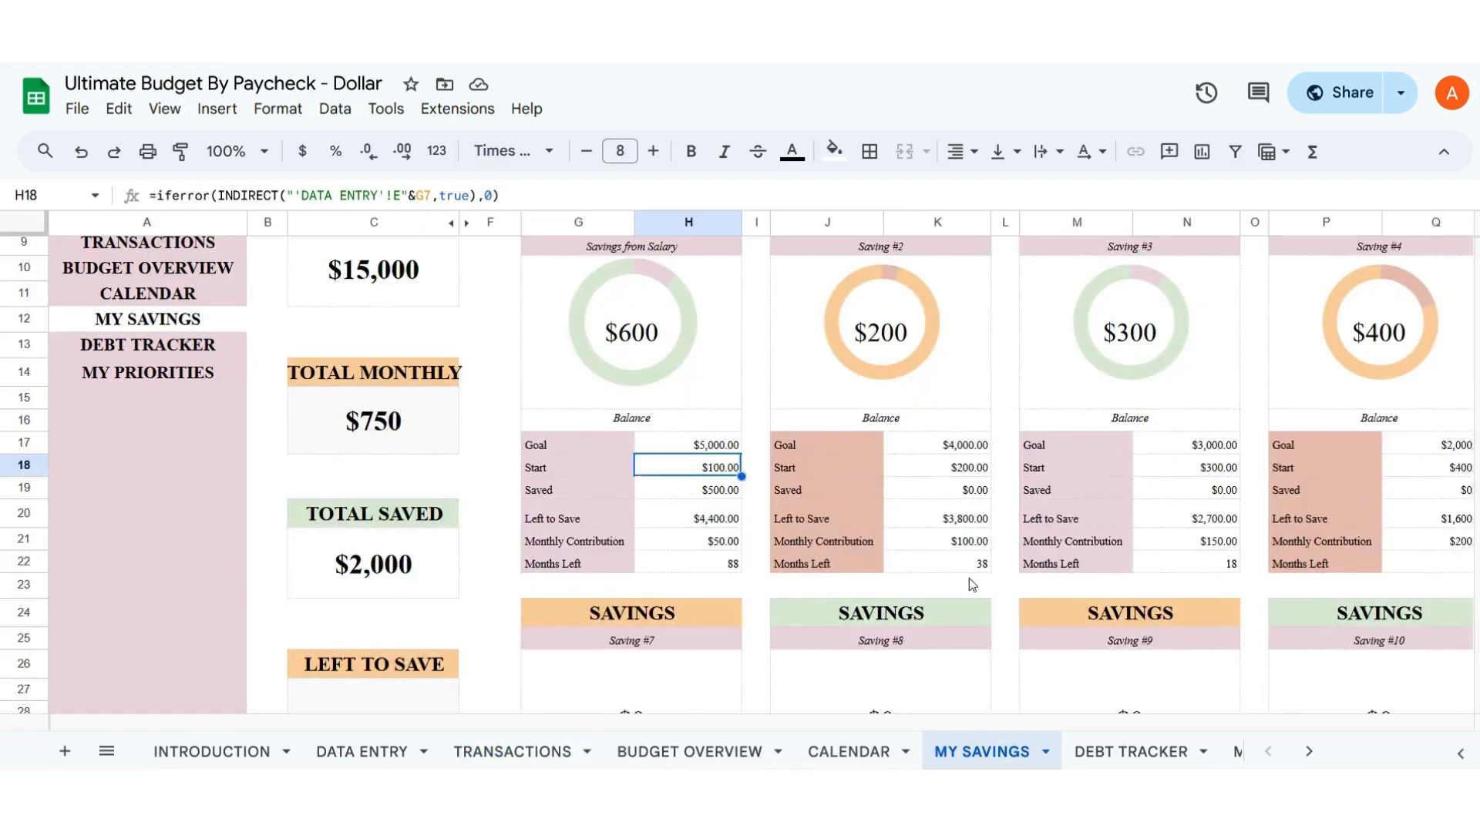
{"action": "scroll", "coordinate": [902, 601], "scroll_direction": "down", "scroll_amount": 5}
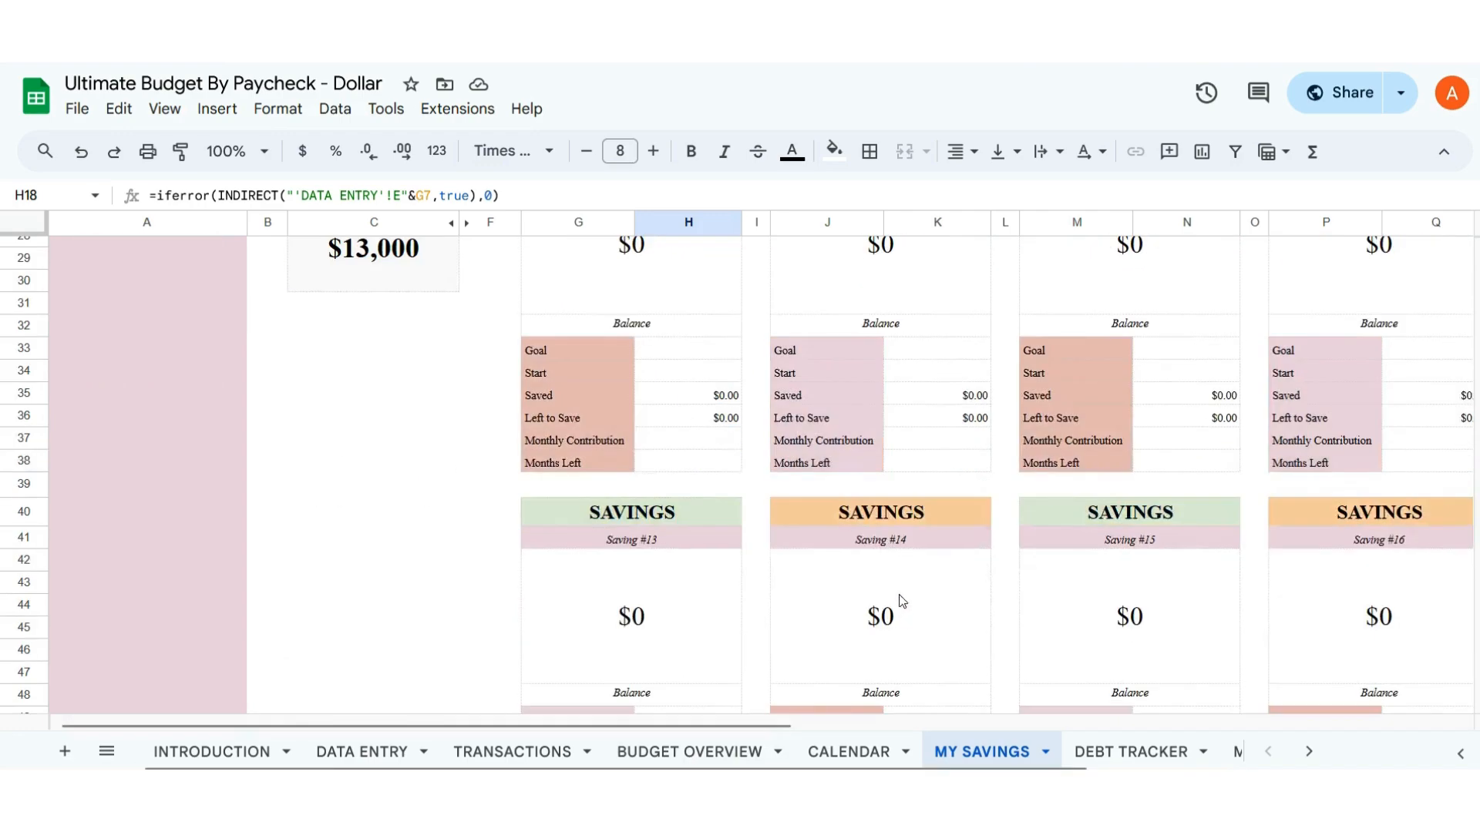
{"action": "scroll", "coordinate": [900, 617], "scroll_direction": "down", "scroll_amount": 2}
- View the DEBT TRACKER sheet's year and month selectors, debt payment table, overview and monthly payoff schedule
{"action": "left_click", "coordinate": [1119, 752]}
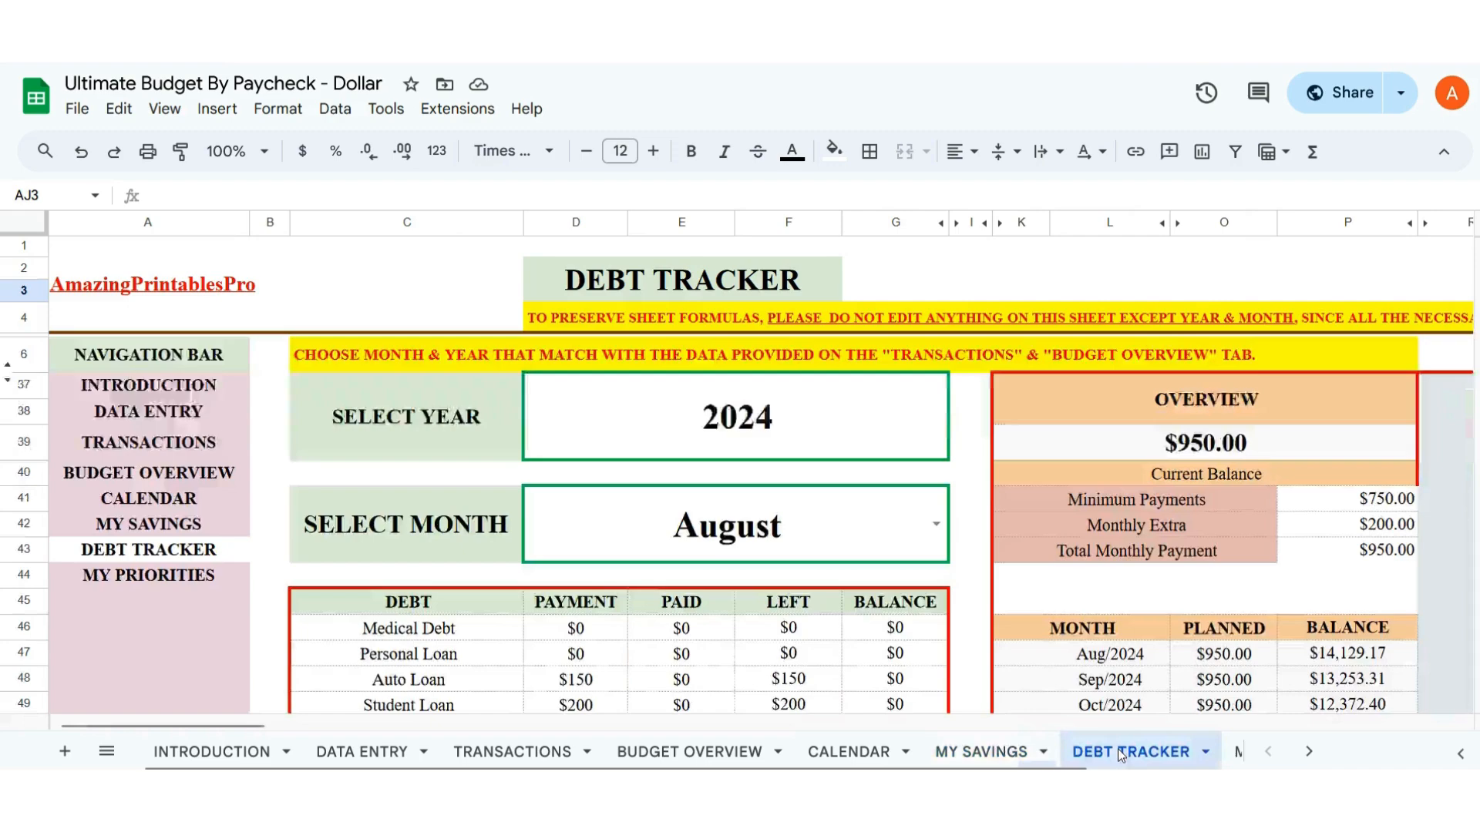
{"action": "left_click_drag", "start_coordinate": [348, 769], "coordinate": [847, 769]}
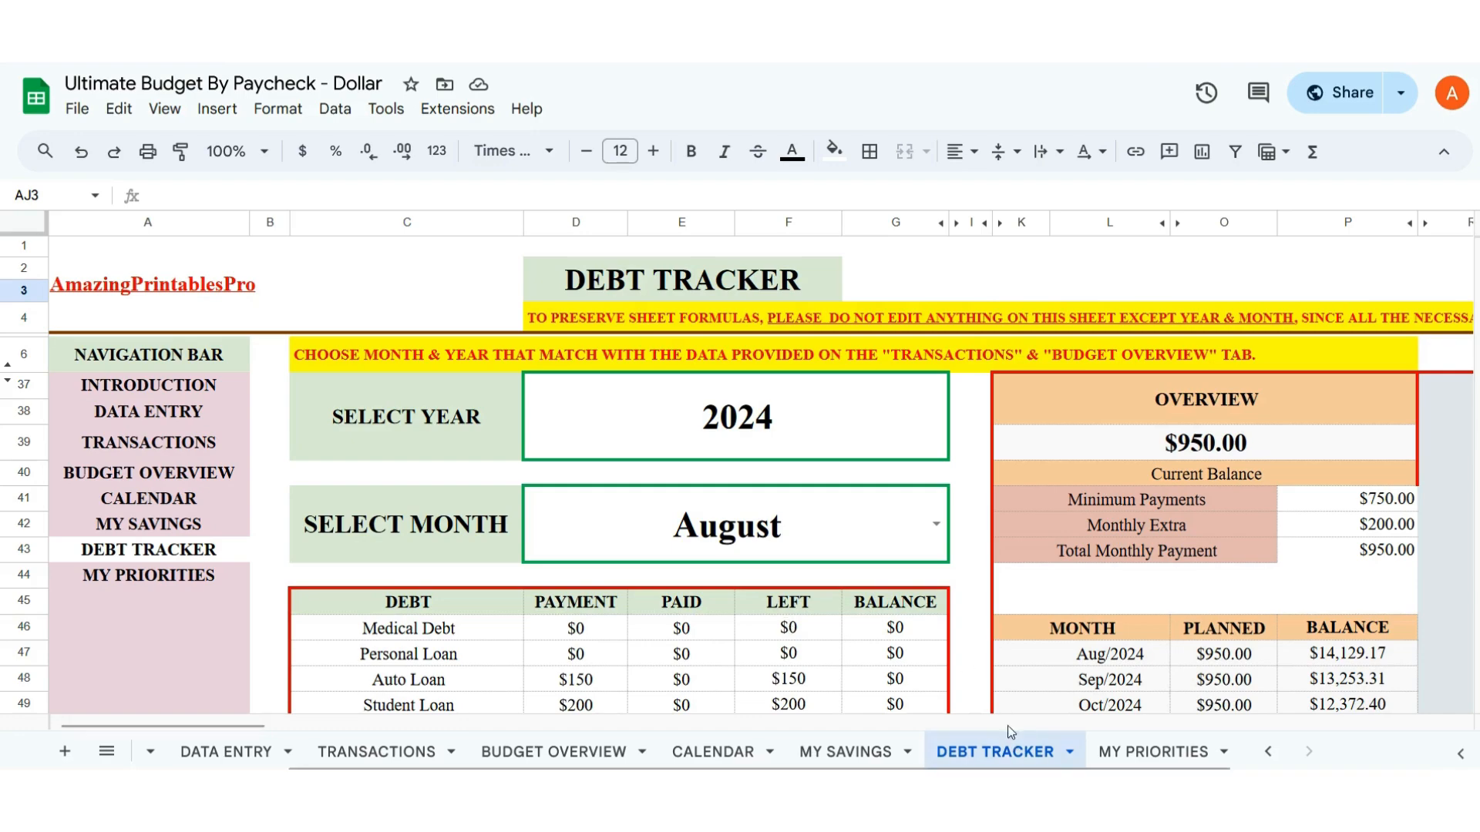
{"action": "scroll", "coordinate": [904, 509], "scroll_direction": "down", "scroll_amount": 3}
{"action": "scroll", "coordinate": [904, 509], "scroll_direction": "down", "scroll_amount": 2}
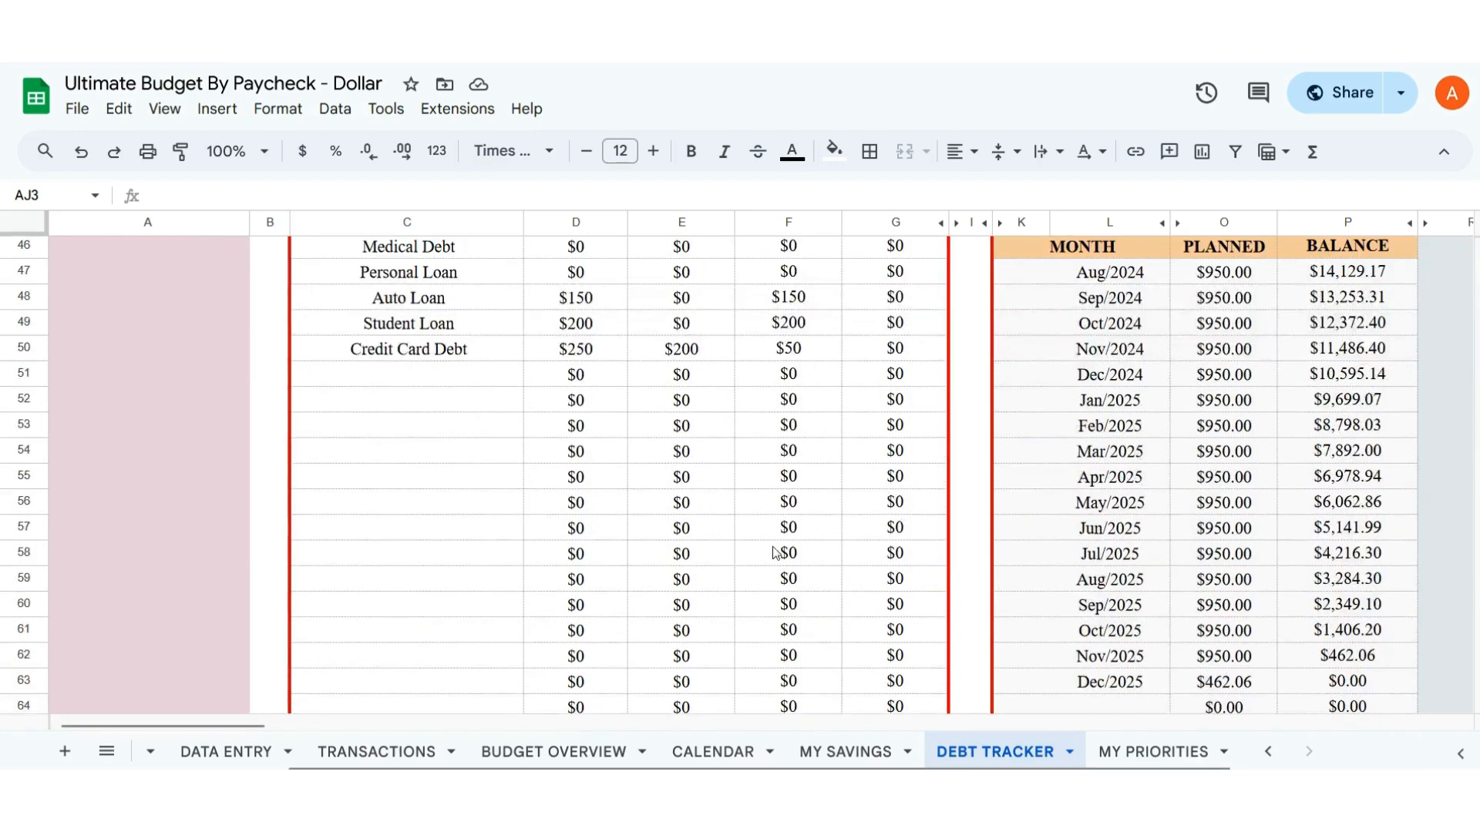
{"action": "scroll", "coordinate": [986, 572], "scroll_direction": "up", "scroll_amount": 3}
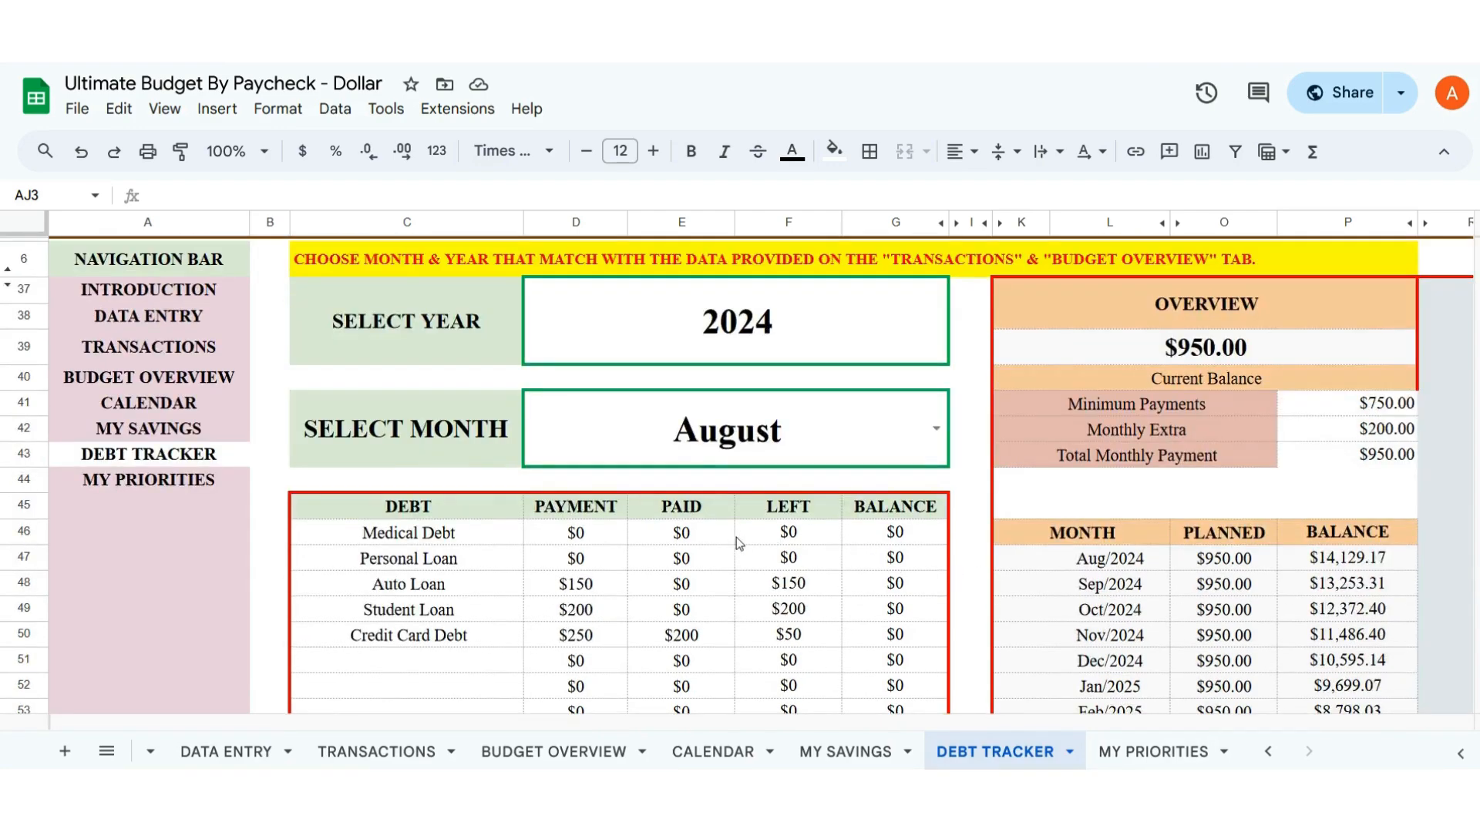
- Inspect the year and month selector cells on DEBT TRACKER and leave both selections as they are
{"action": "scroll", "coordinate": [813, 548], "scroll_direction": "up", "scroll_amount": 2}
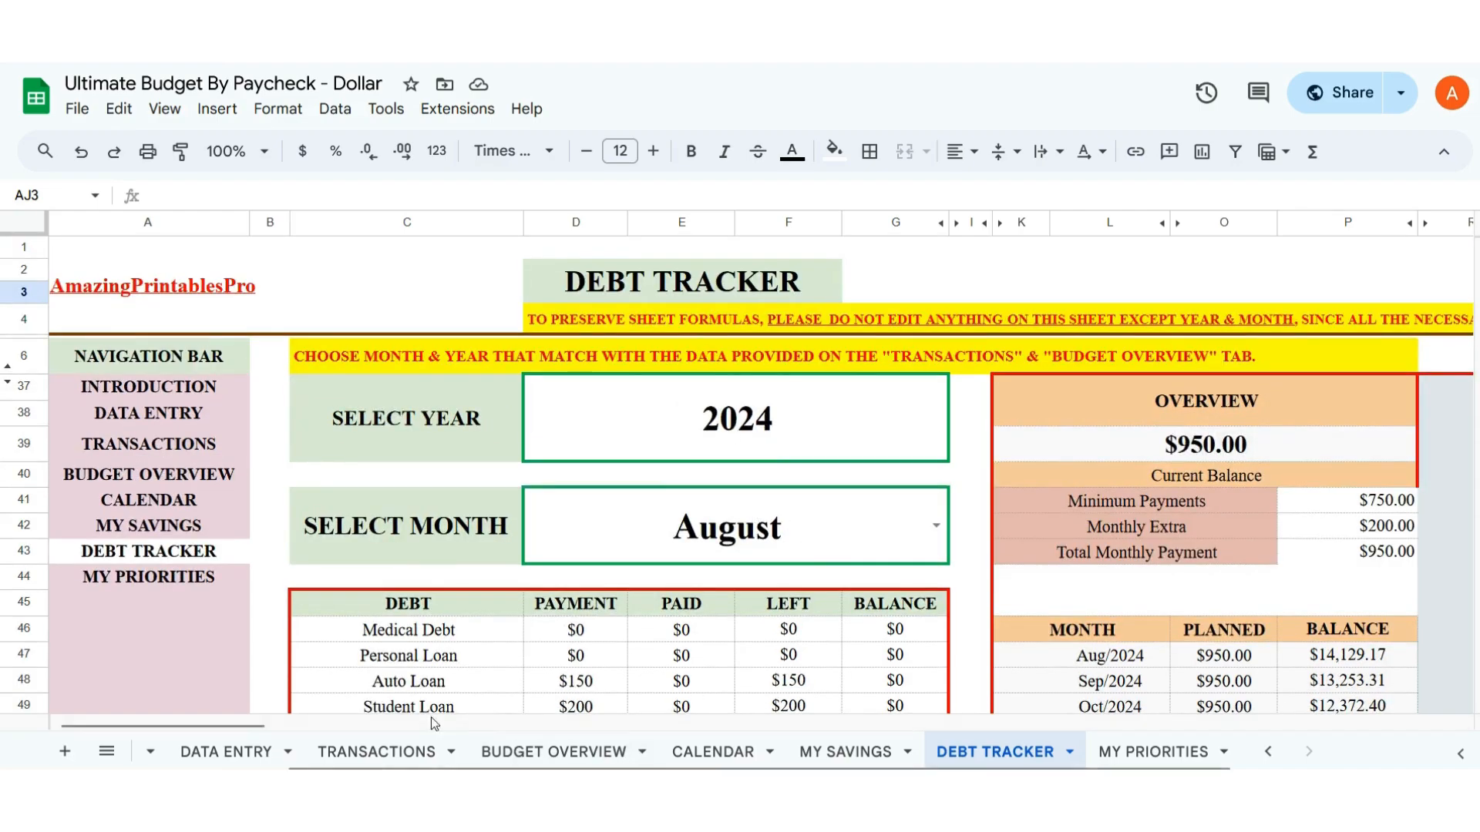
{"action": "left_click_drag", "start_coordinate": [271, 728], "coordinate": [337, 740]}
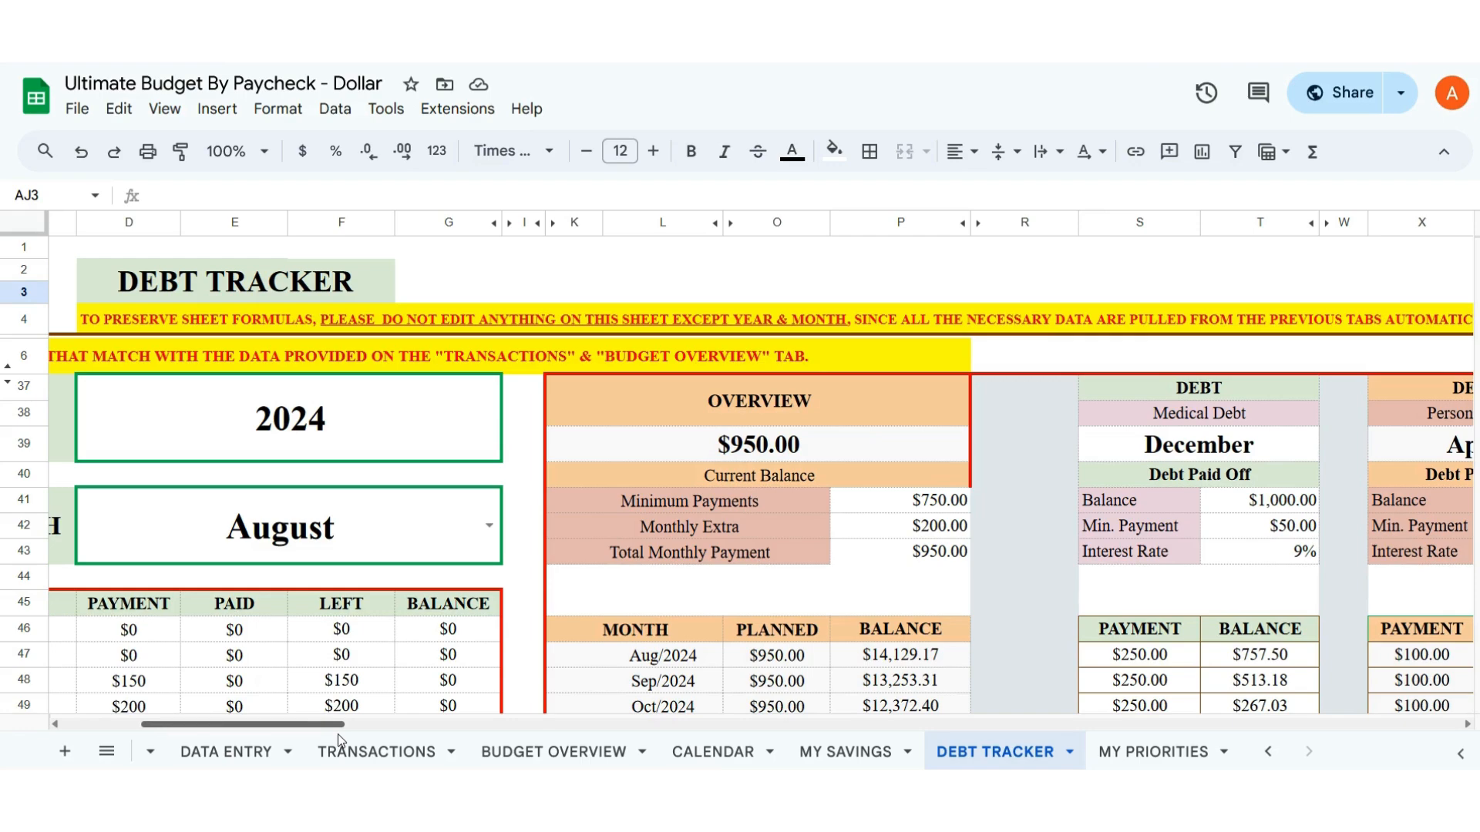
{"action": "left_click_drag", "start_coordinate": [338, 734], "coordinate": [206, 745]}
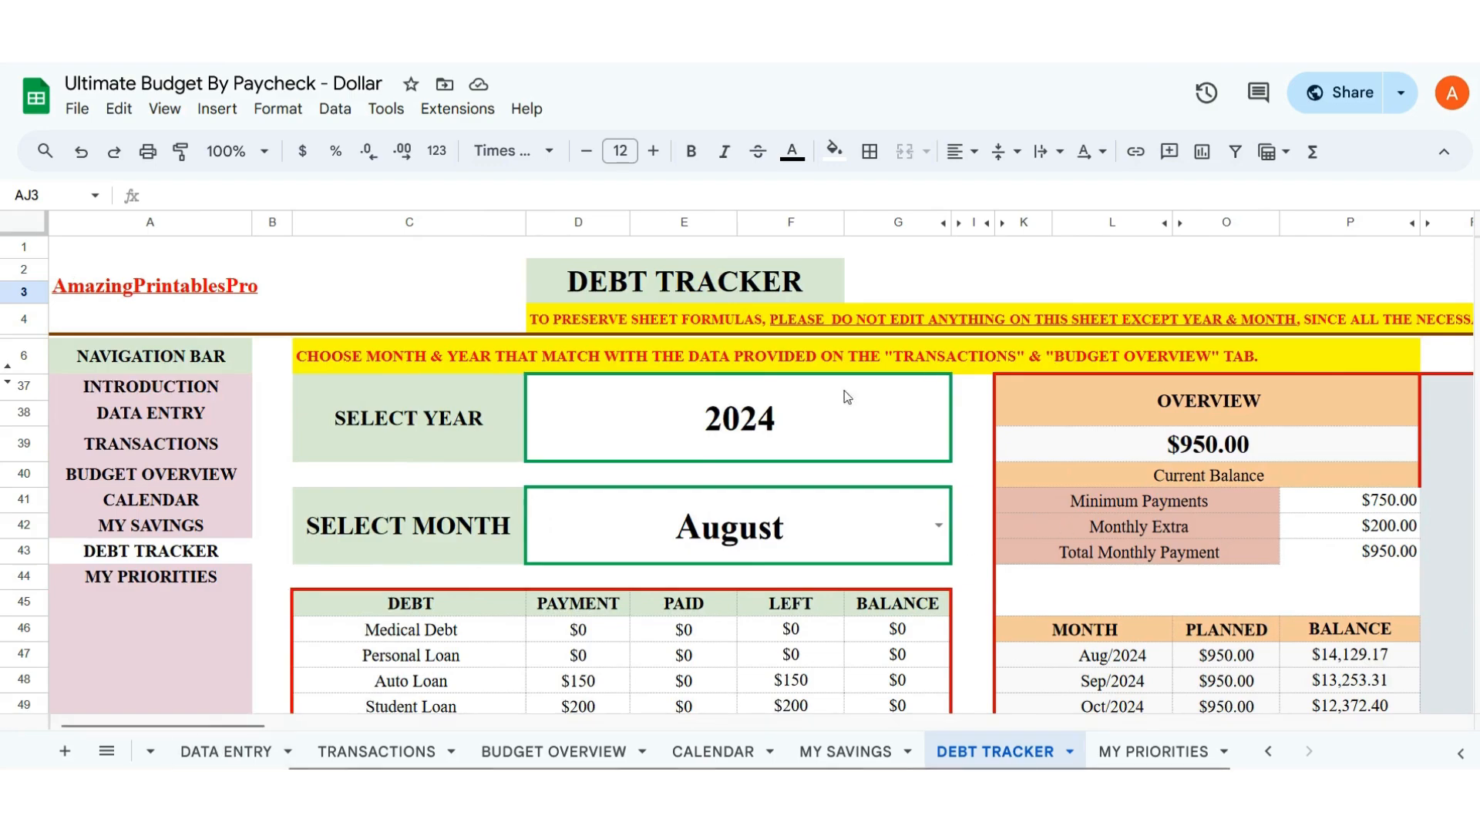
{"action": "left_click", "coordinate": [800, 431]}
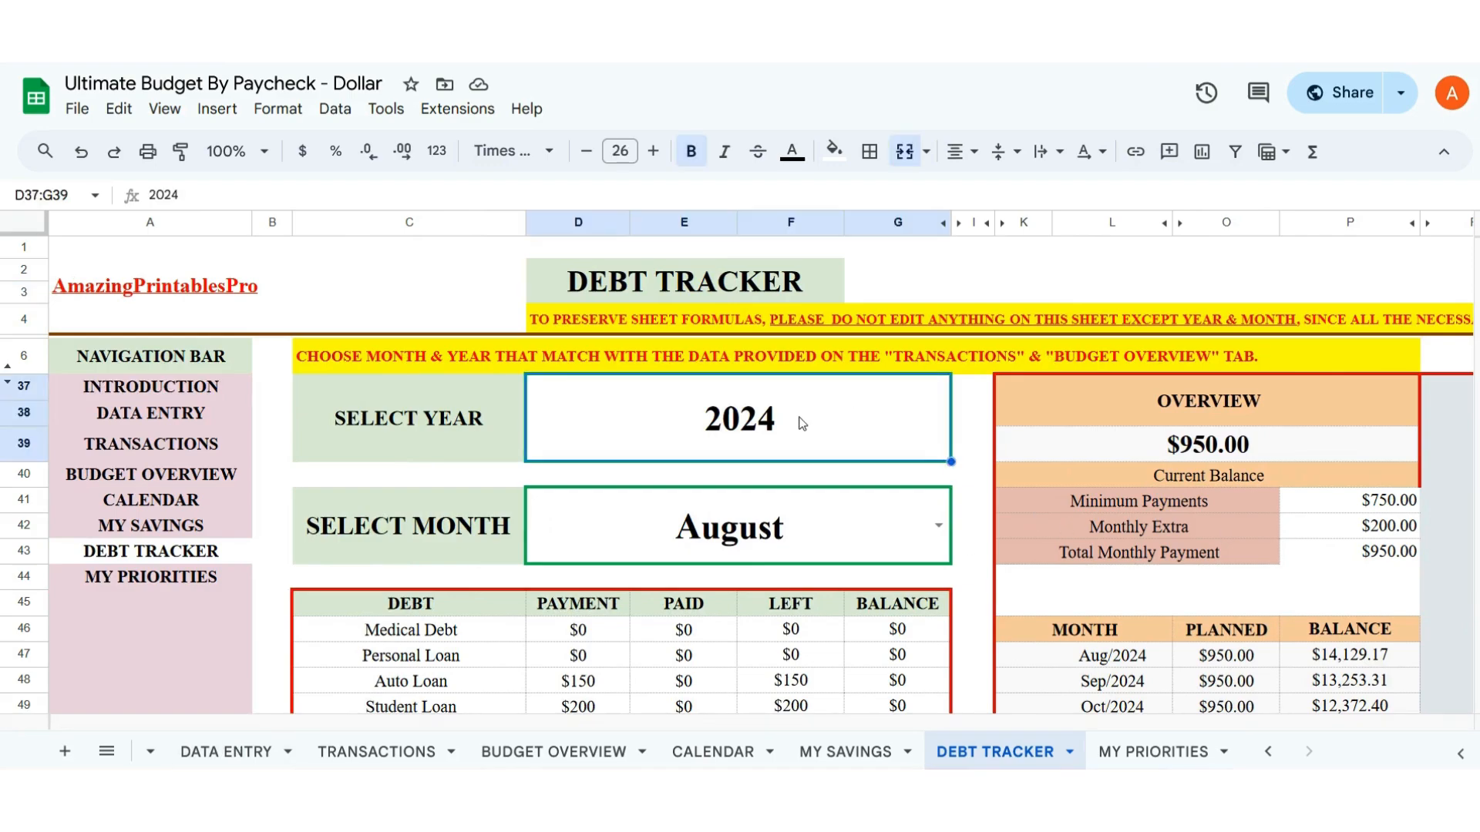
{"action": "double_click", "coordinate": [807, 424]}
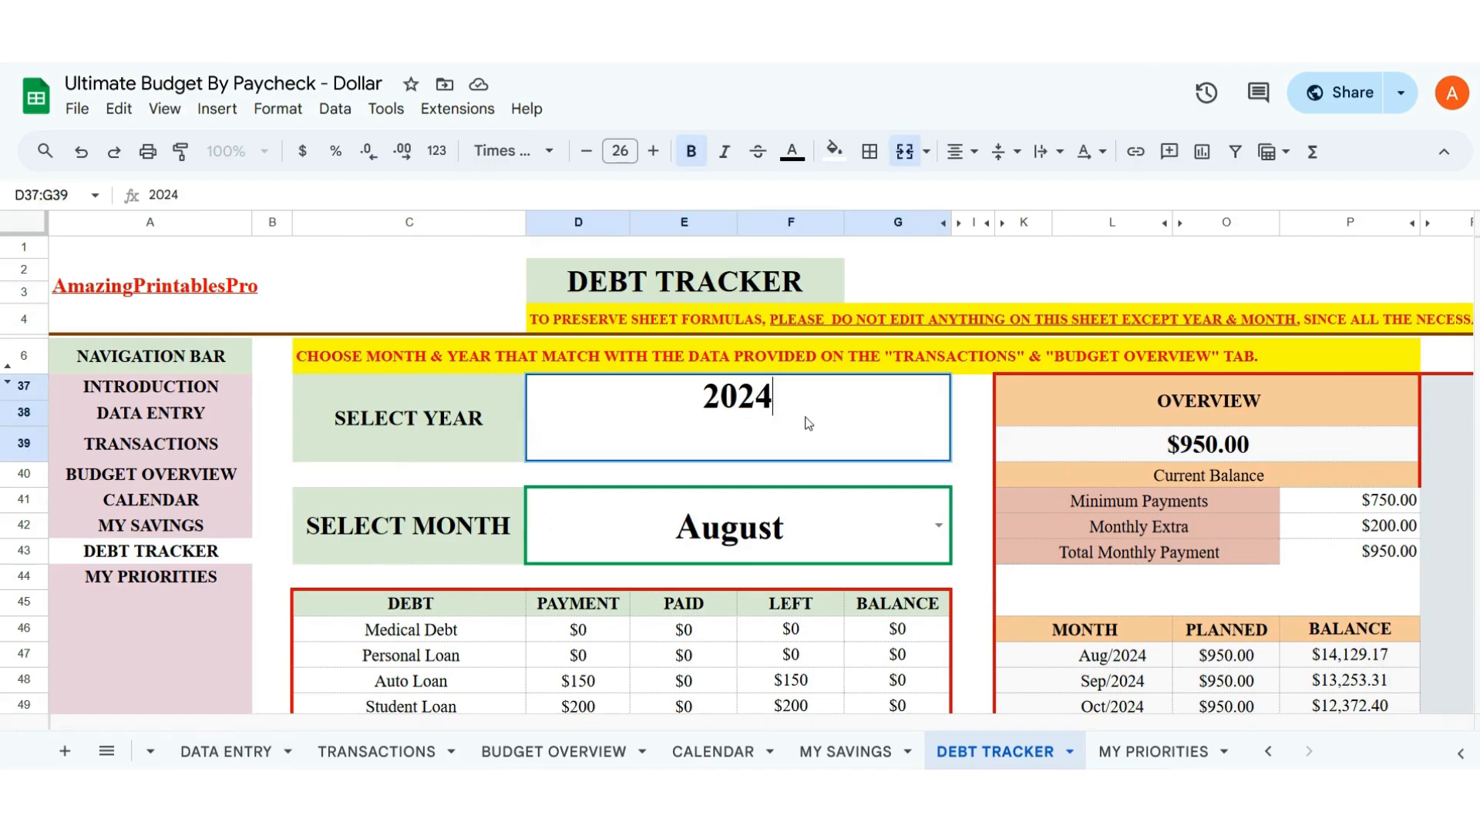
{"action": "left_click", "coordinate": [815, 531]}
{"action": "double_click", "coordinate": [814, 529]}
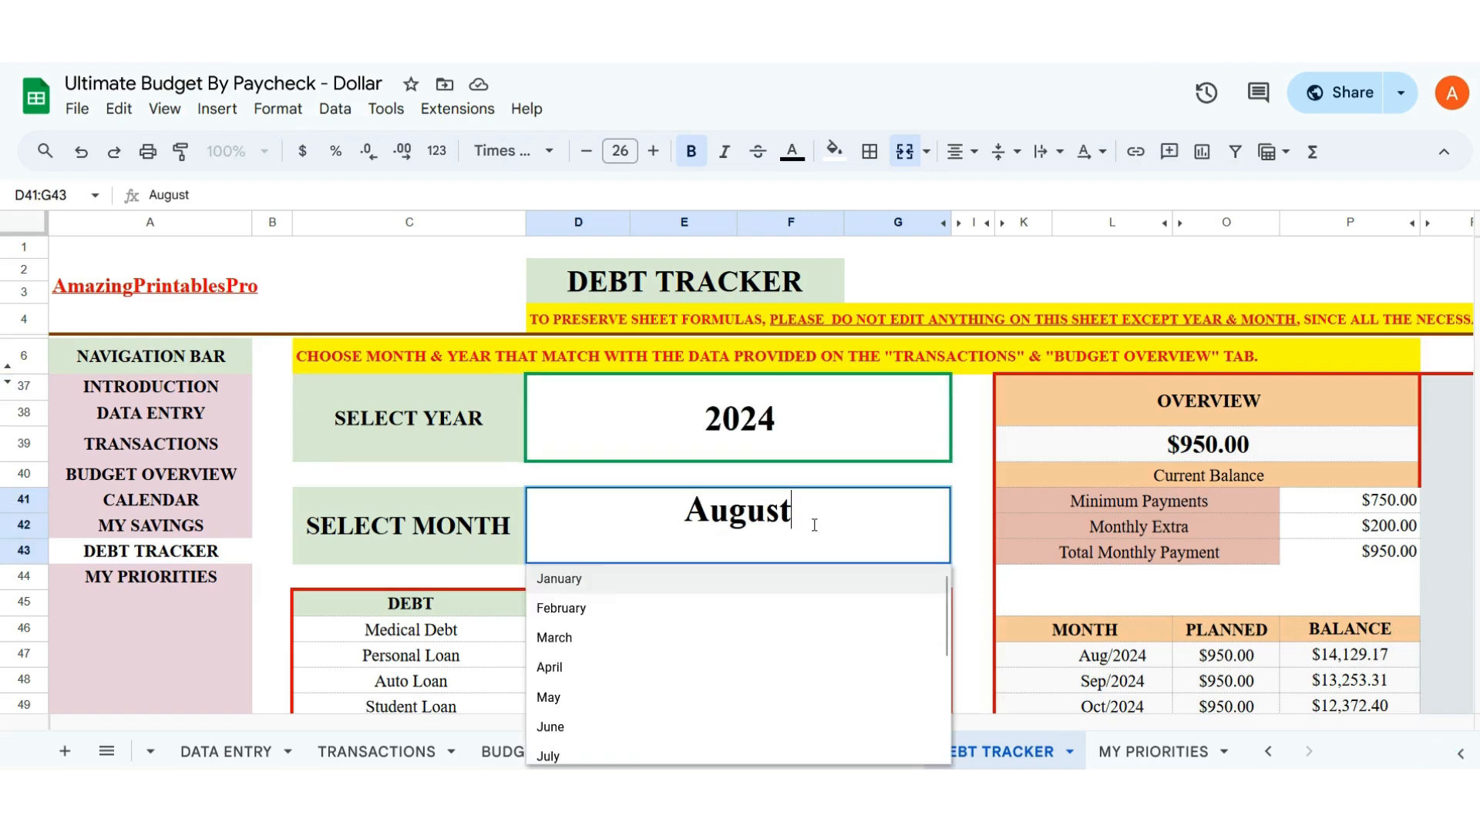
{"action": "left_click", "coordinate": [950, 276]}
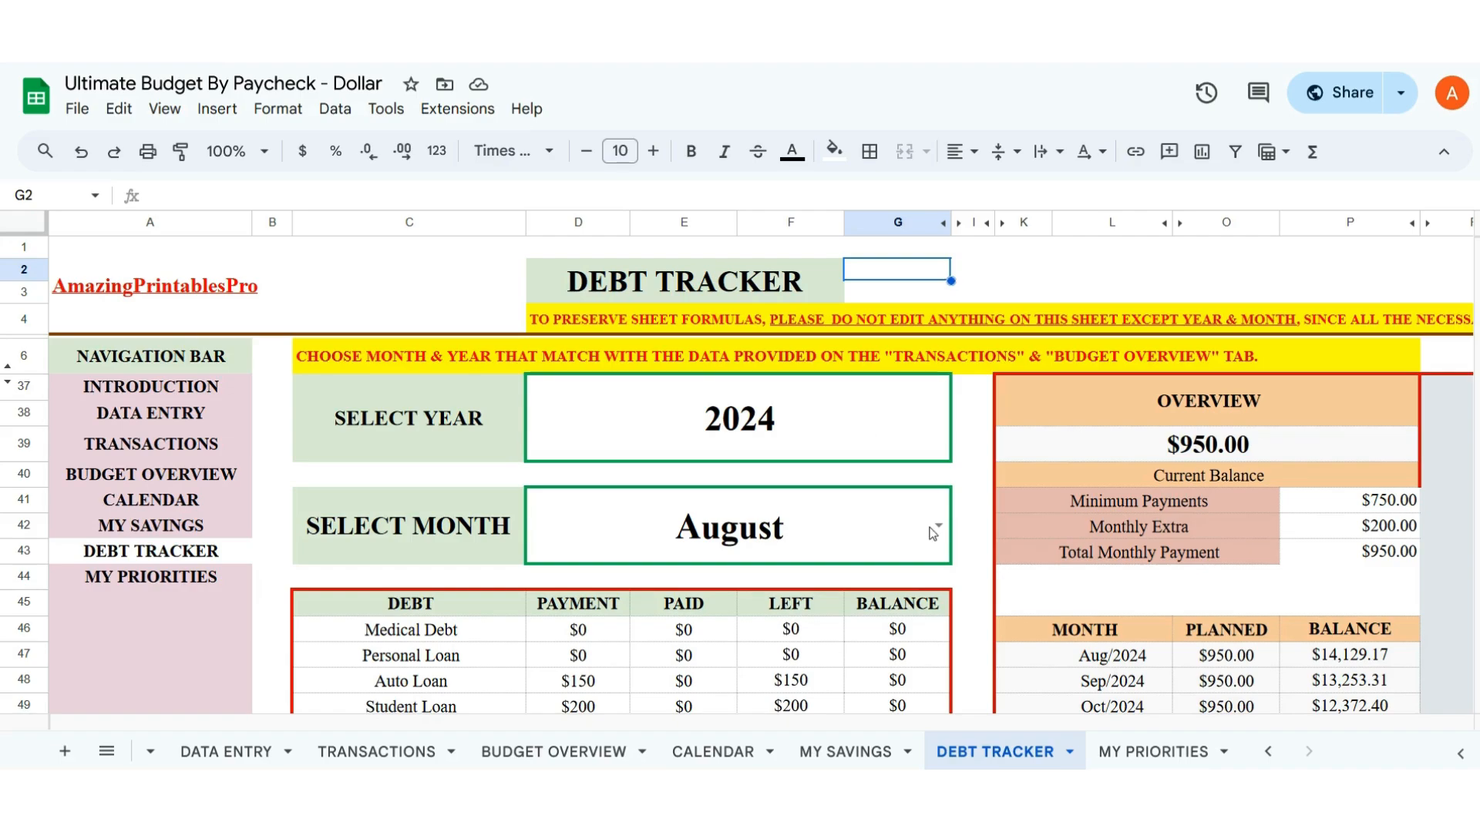
- View the debt payment table, overview and payoff schedule on DEBT TRACKER, and compare them with the debt settings on DATA ENTRY
{"action": "scroll", "coordinate": [857, 500], "scroll_direction": "down", "scroll_amount": 2}
{"action": "key", "text": "ctrl+minus"}
{"action": "key", "text": "ctrl+minus"}
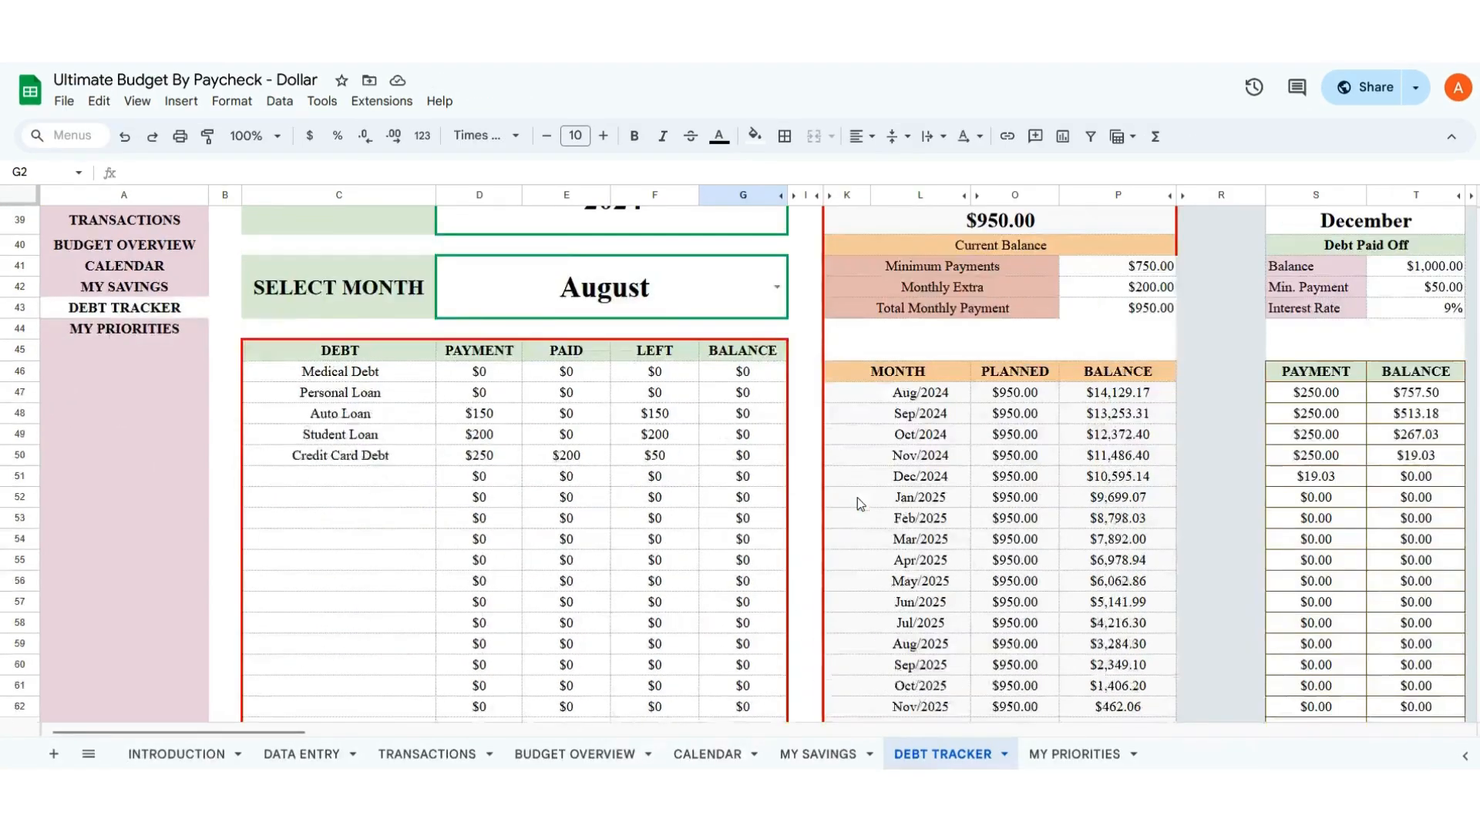
{"action": "key", "text": "ctrl+minus"}
{"action": "scroll", "coordinate": [826, 610], "scroll_direction": "up", "scroll_amount": 5}
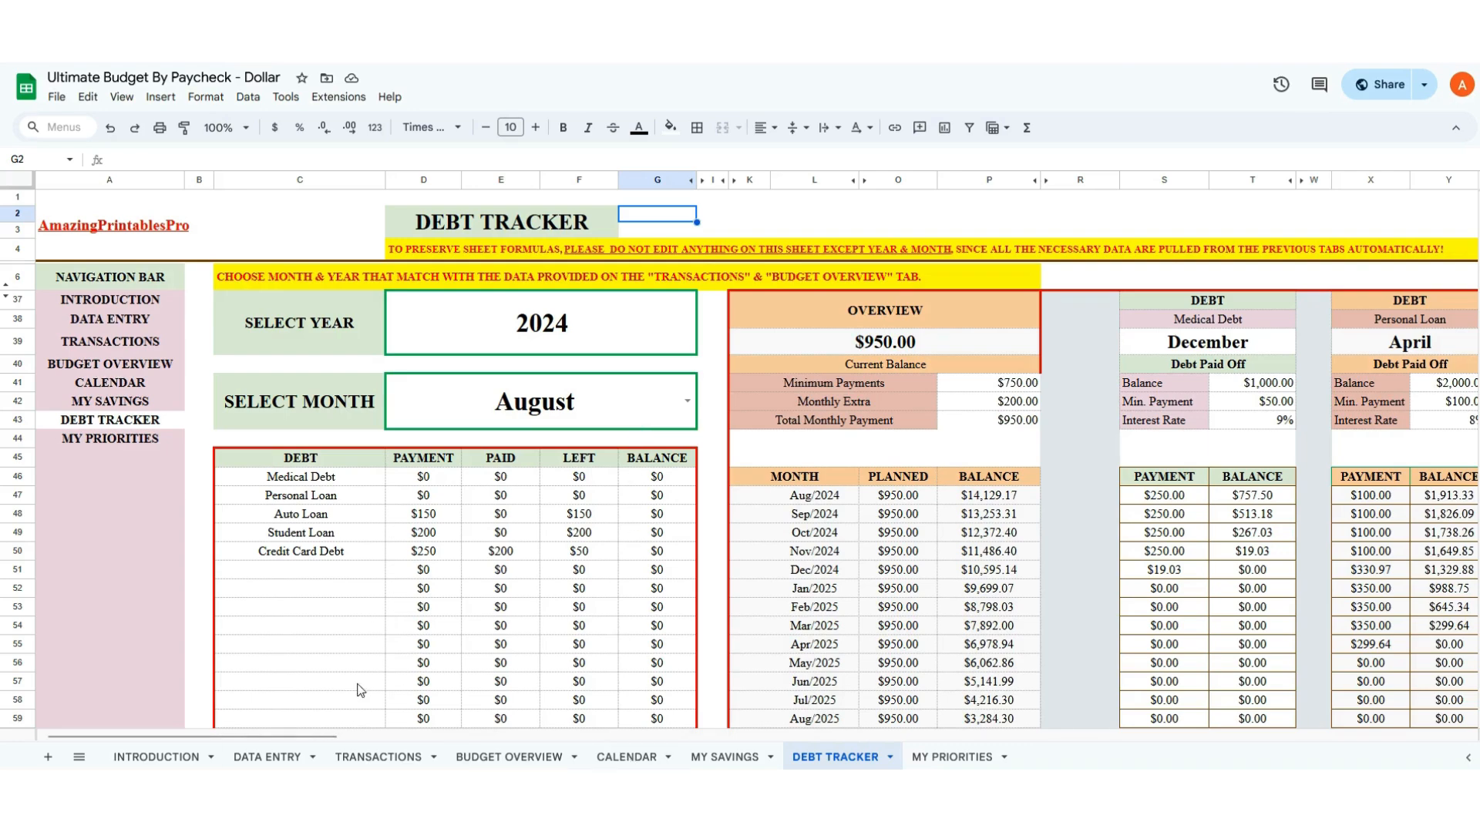
{"action": "left_click", "coordinate": [268, 757]}
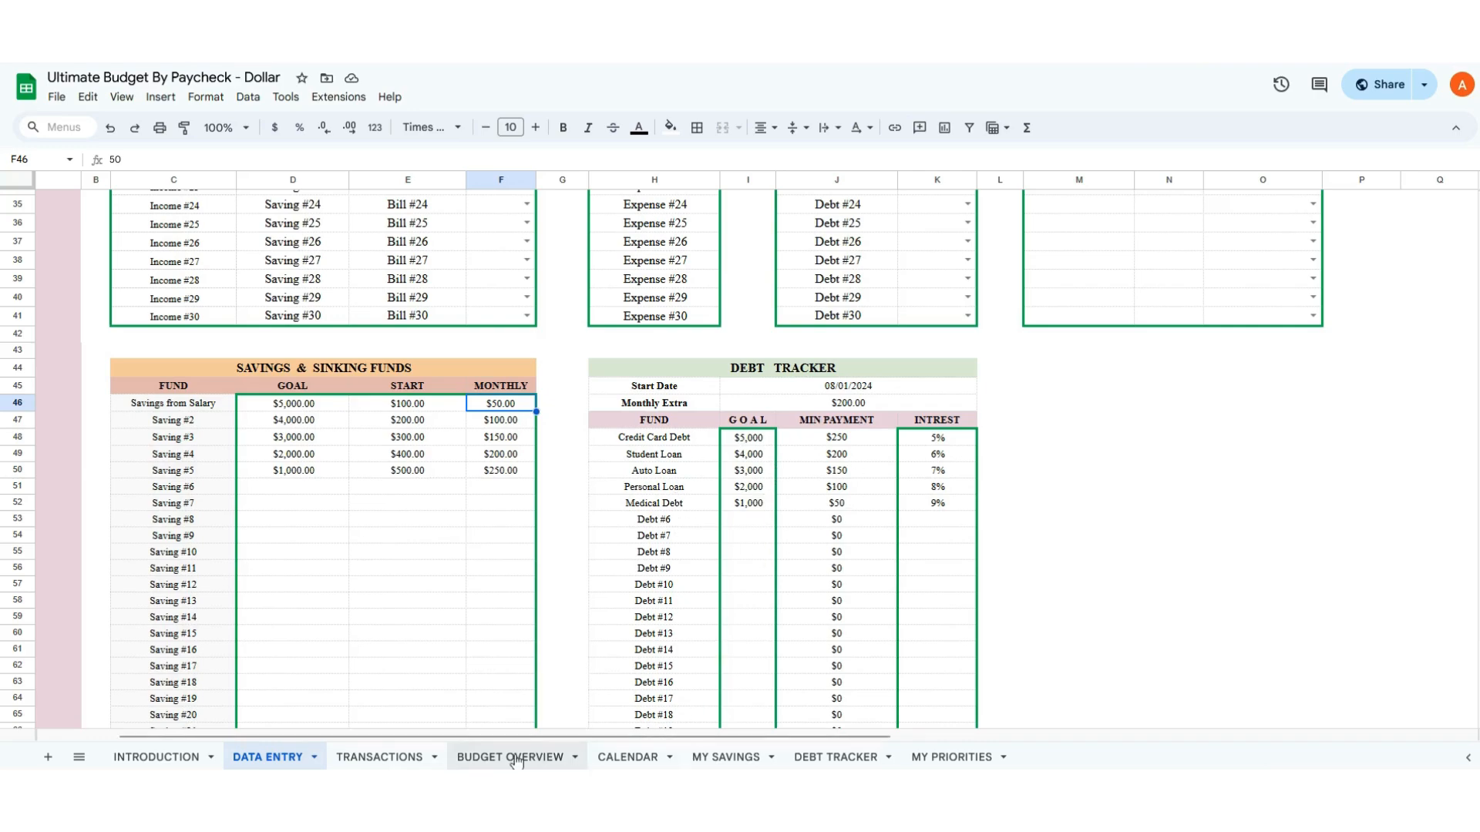
{"action": "left_click", "coordinate": [816, 763]}
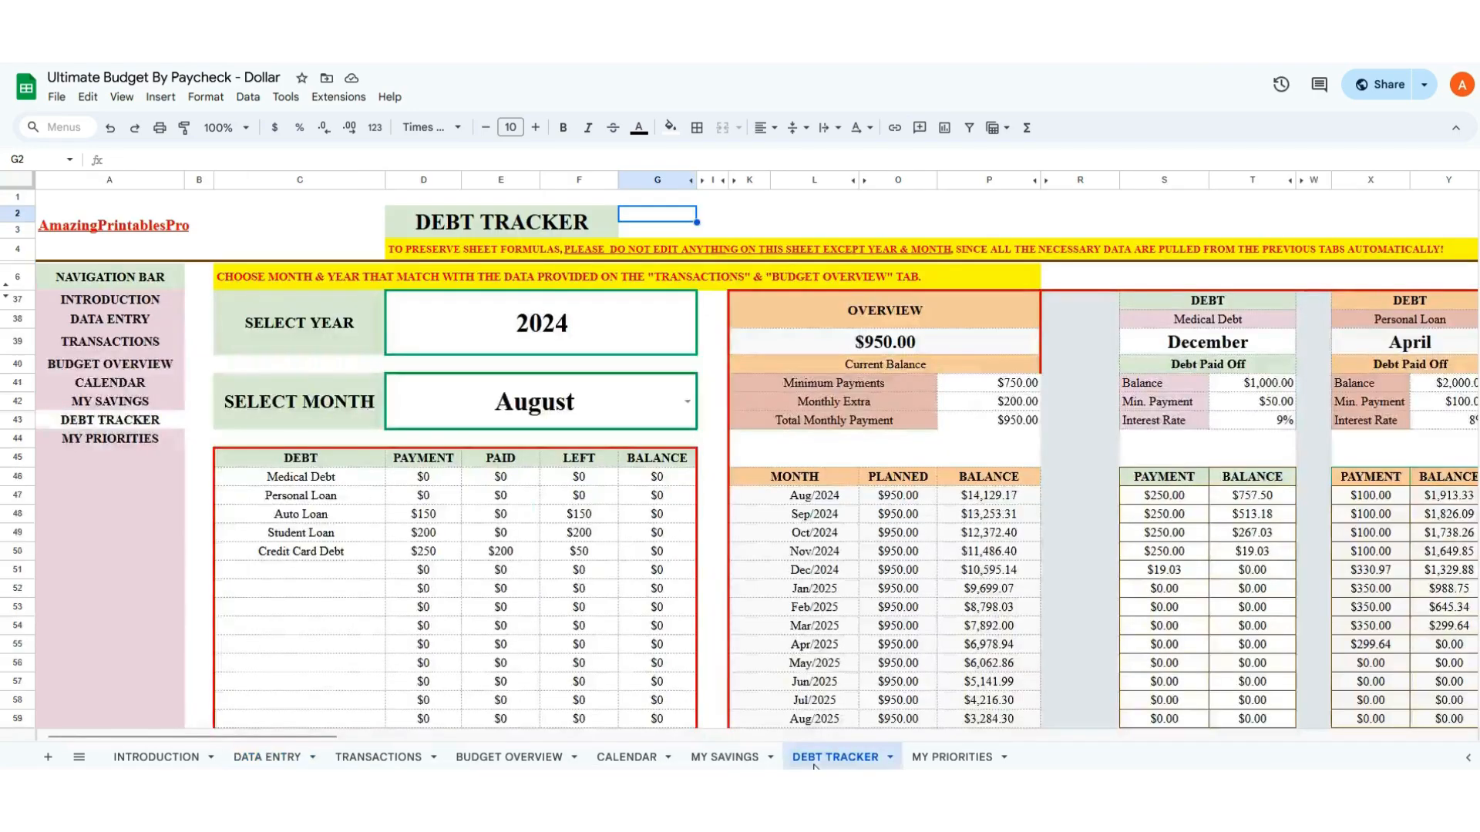
{"action": "left_click", "coordinate": [267, 759]}
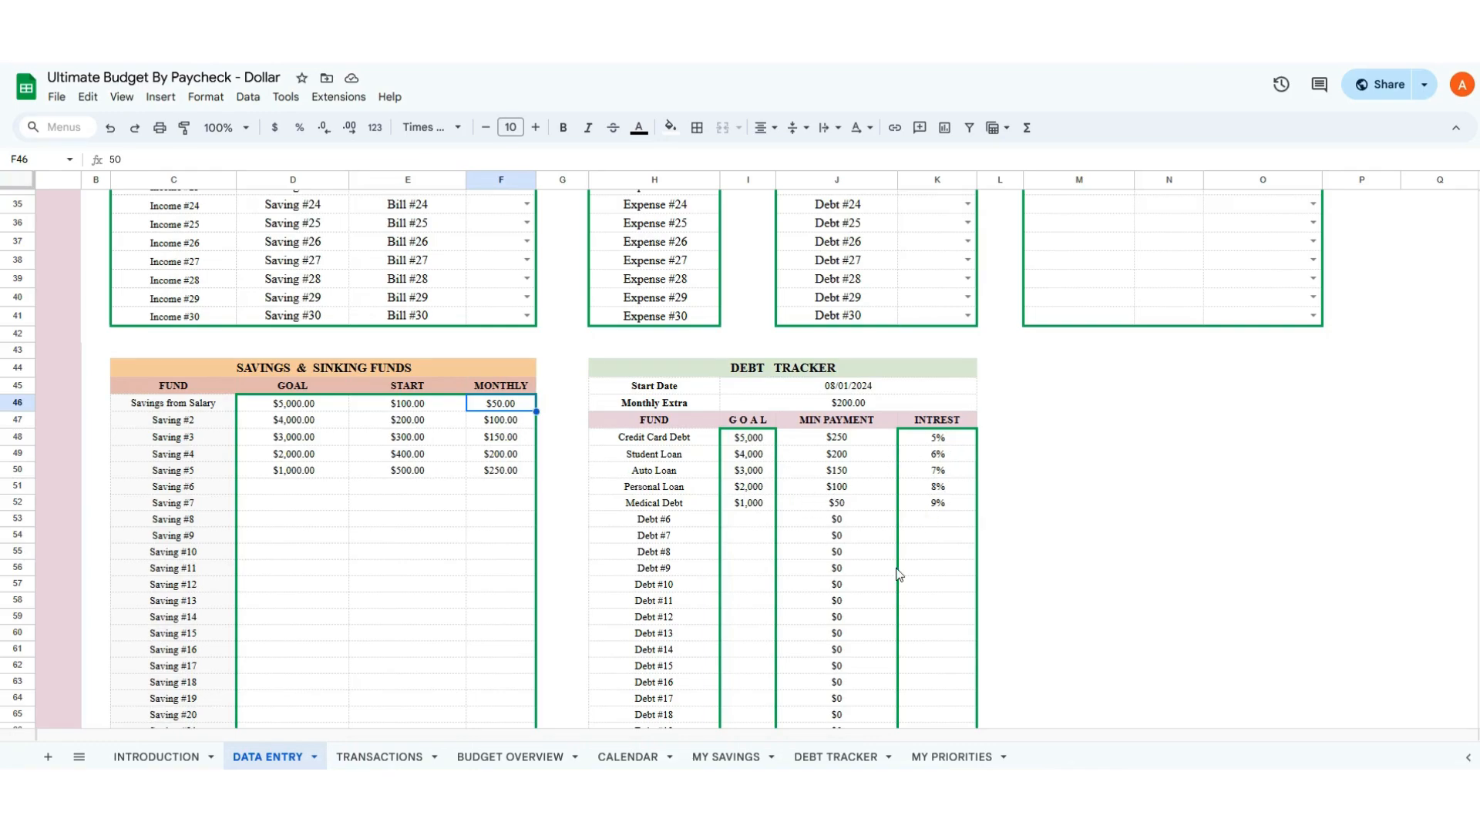
{"action": "left_click", "coordinate": [813, 762]}
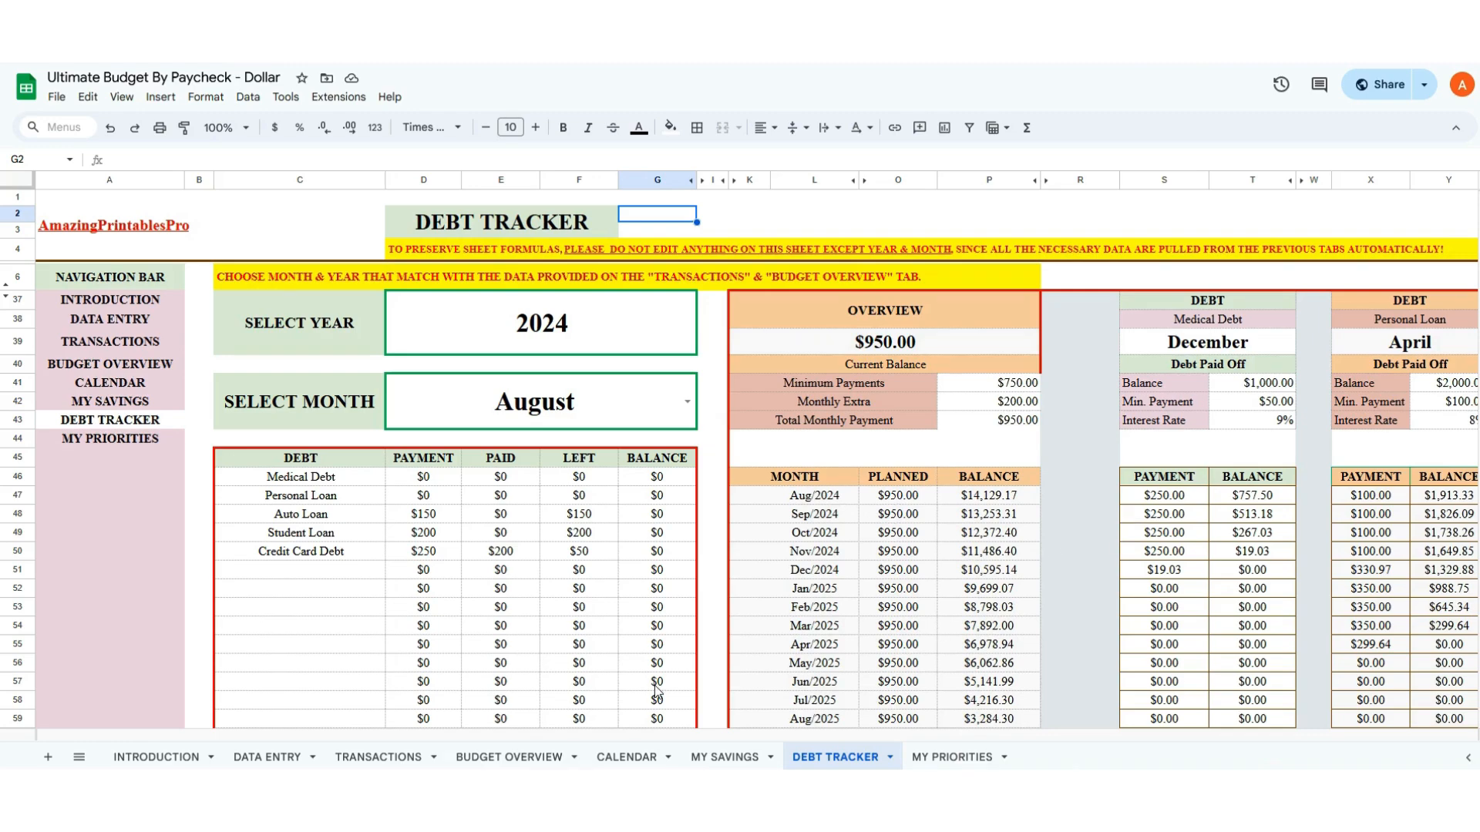
- Compare the individual debt payoff cards on DEBT TRACKER with the goals, minimum payments and interest rates on DATA ENTRY, starting with Medical Debt
{"action": "left_click_drag", "start_coordinate": [321, 736], "coordinate": [461, 759]}
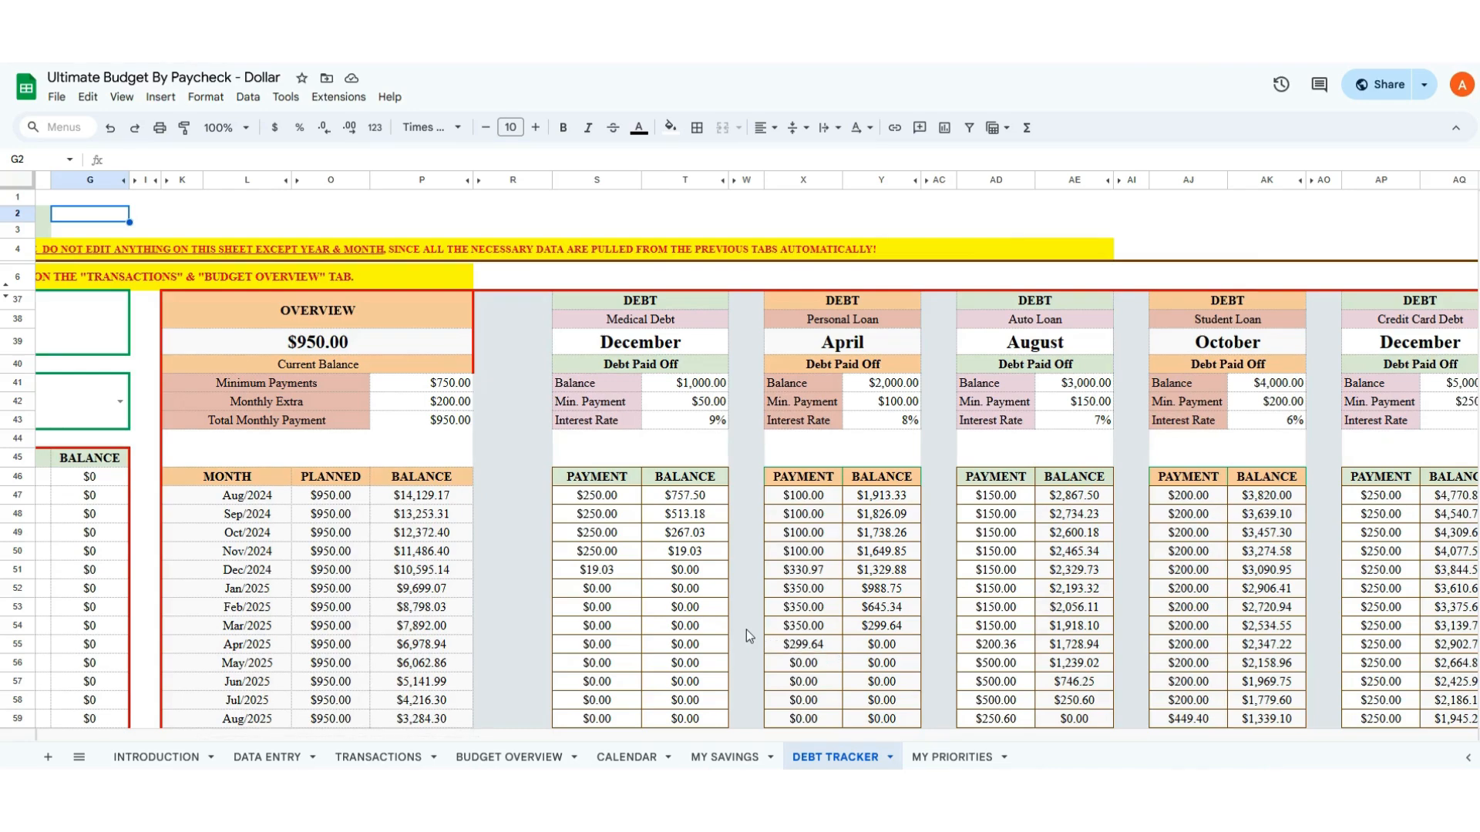
{"action": "left_click", "coordinate": [291, 753]}
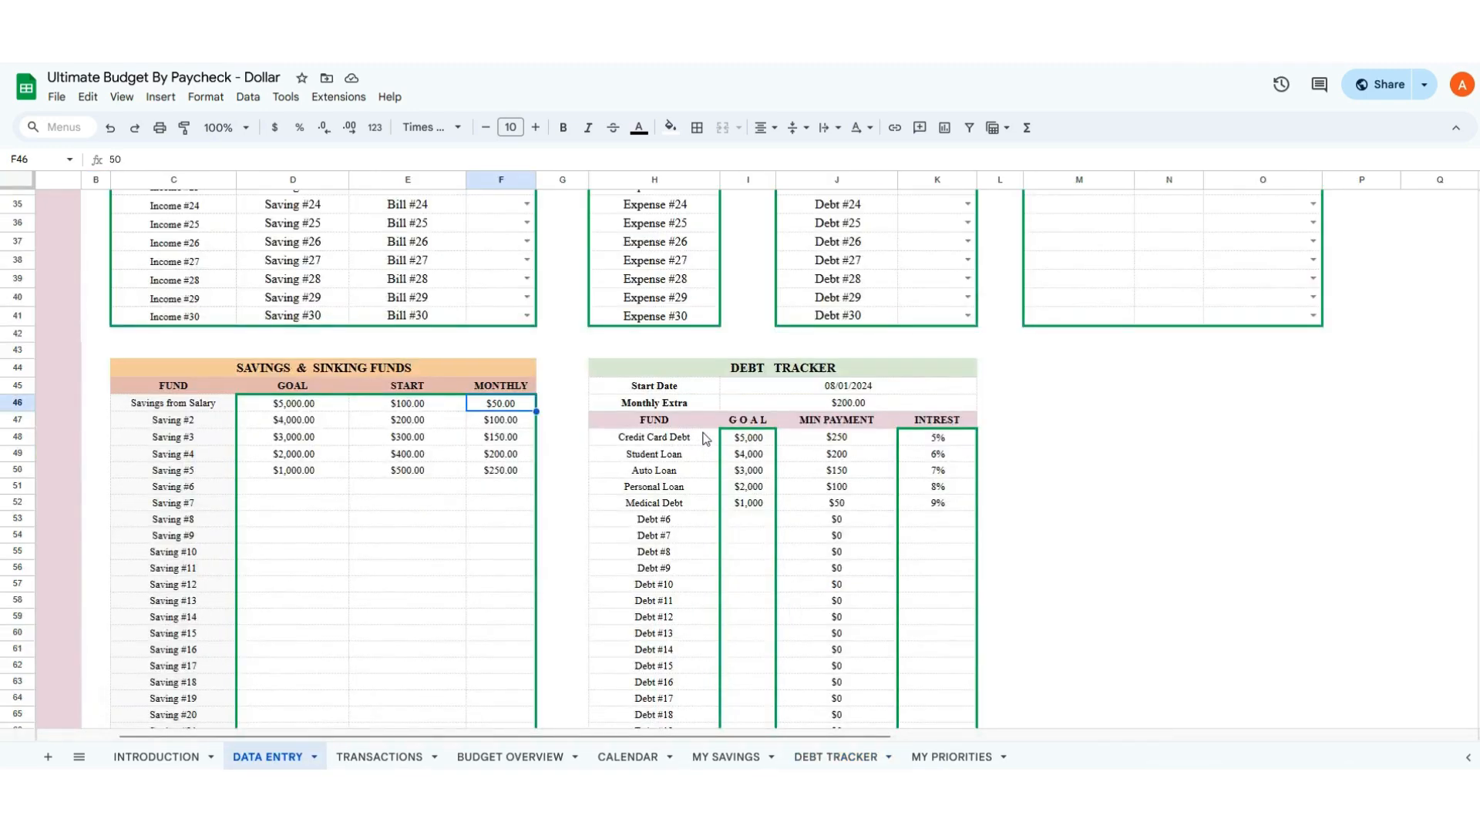
{"action": "left_click", "coordinate": [750, 506]}
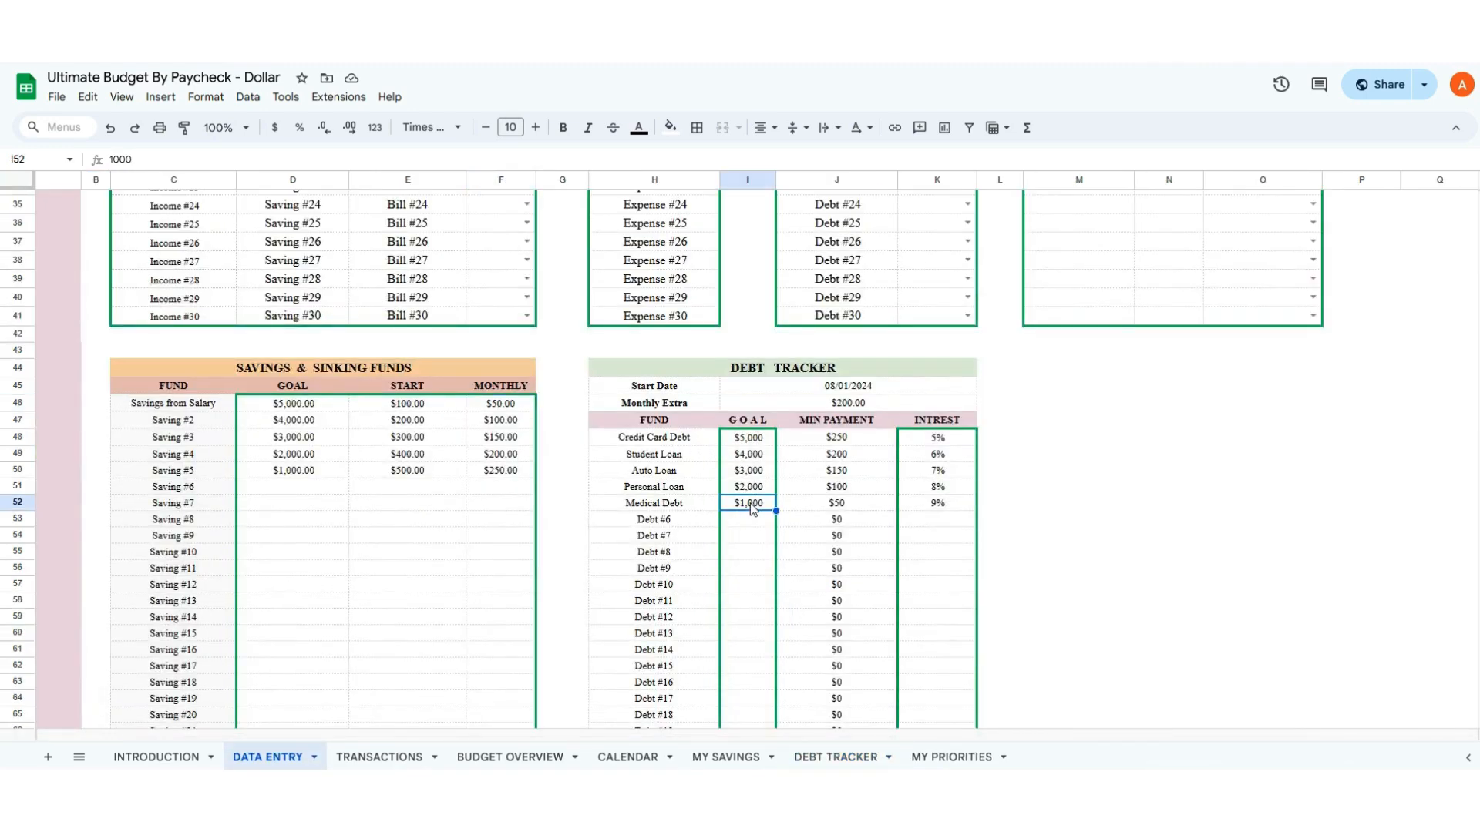
{"action": "scroll", "coordinate": [788, 528], "scroll_direction": "up", "scroll_amount": 2}
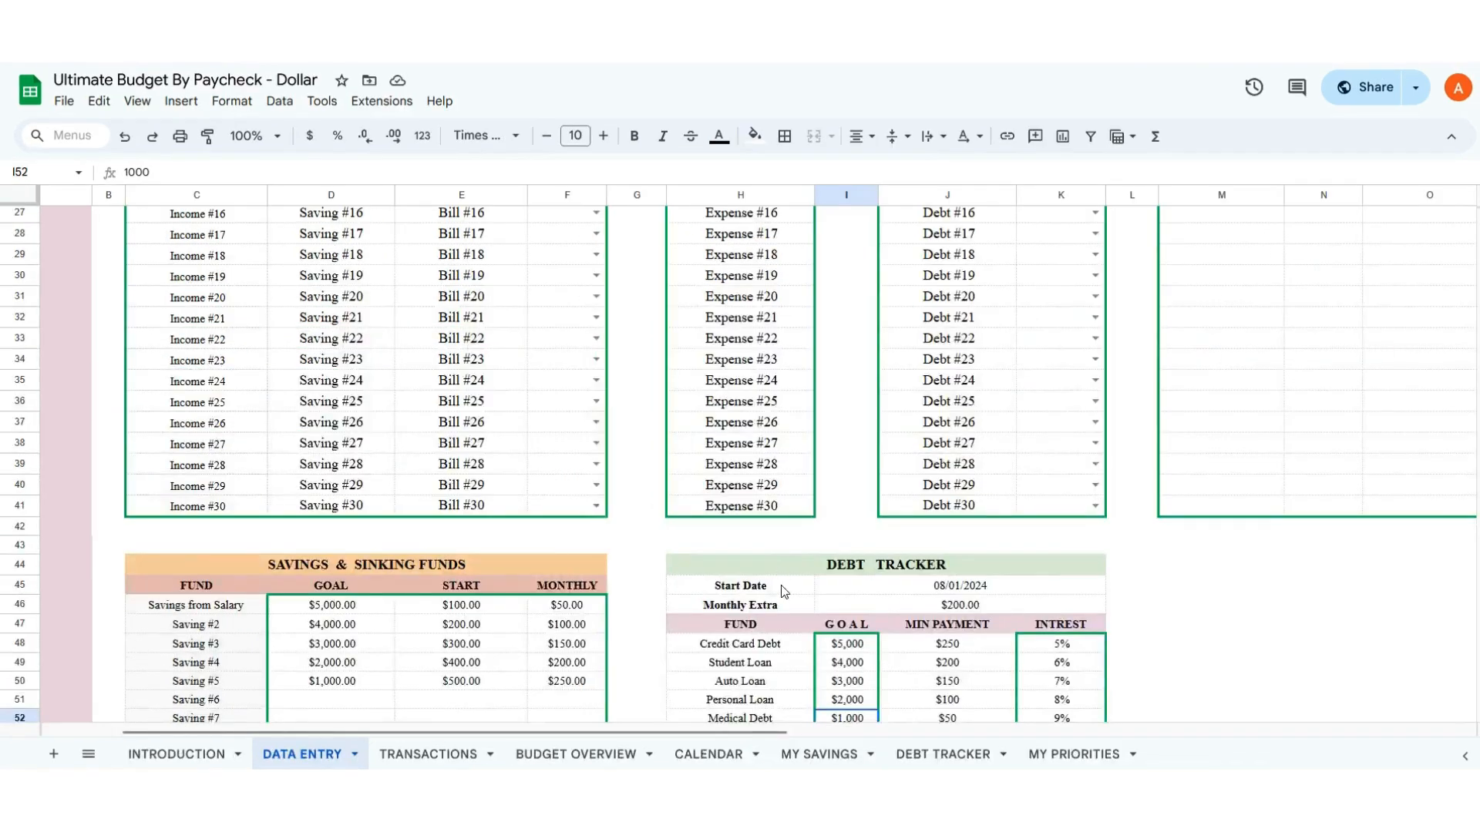
{"action": "scroll", "coordinate": [810, 587], "scroll_direction": "down", "scroll_amount": 4}
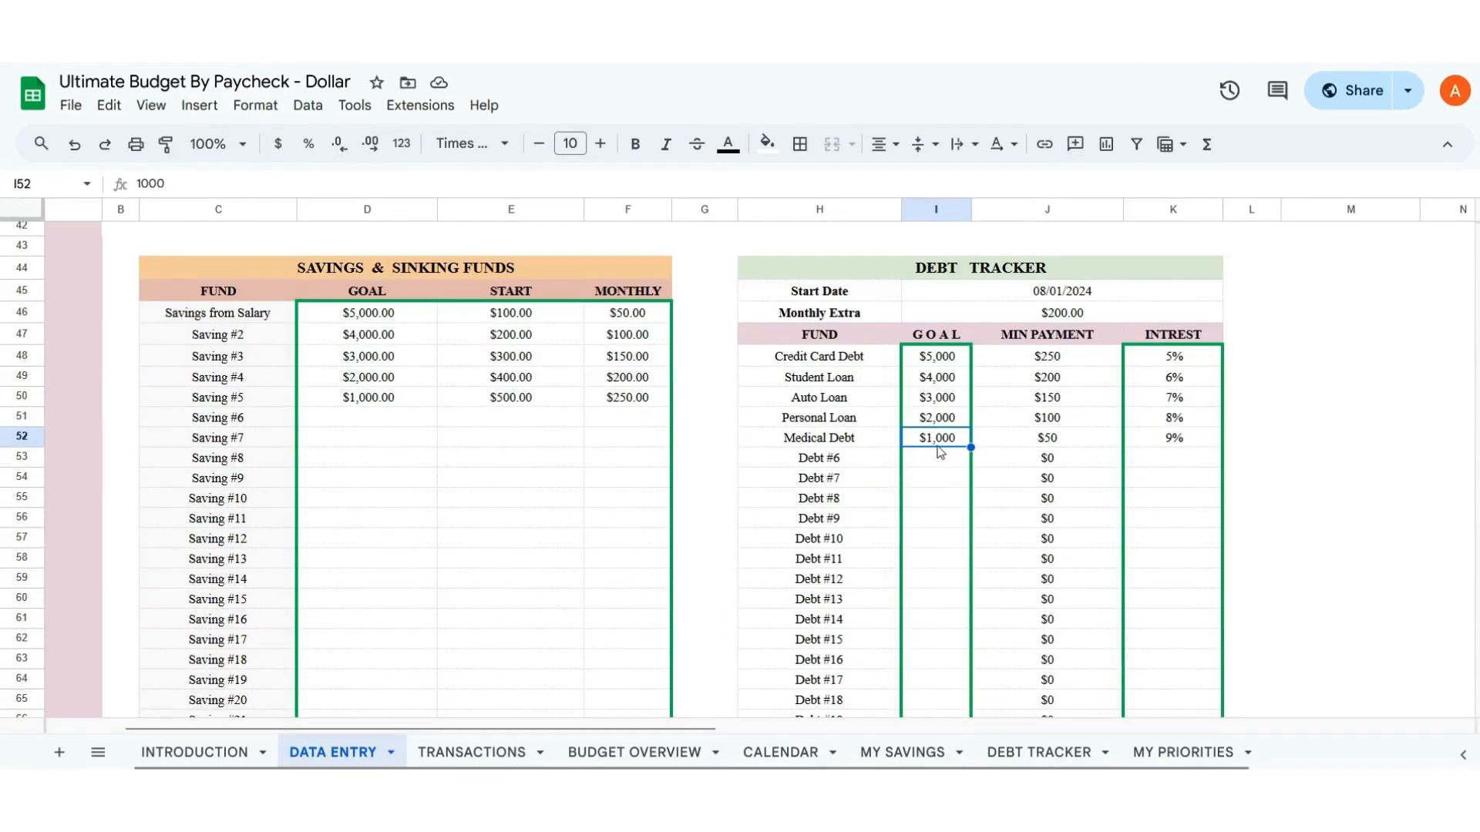
{"action": "left_click", "coordinate": [1011, 760]}
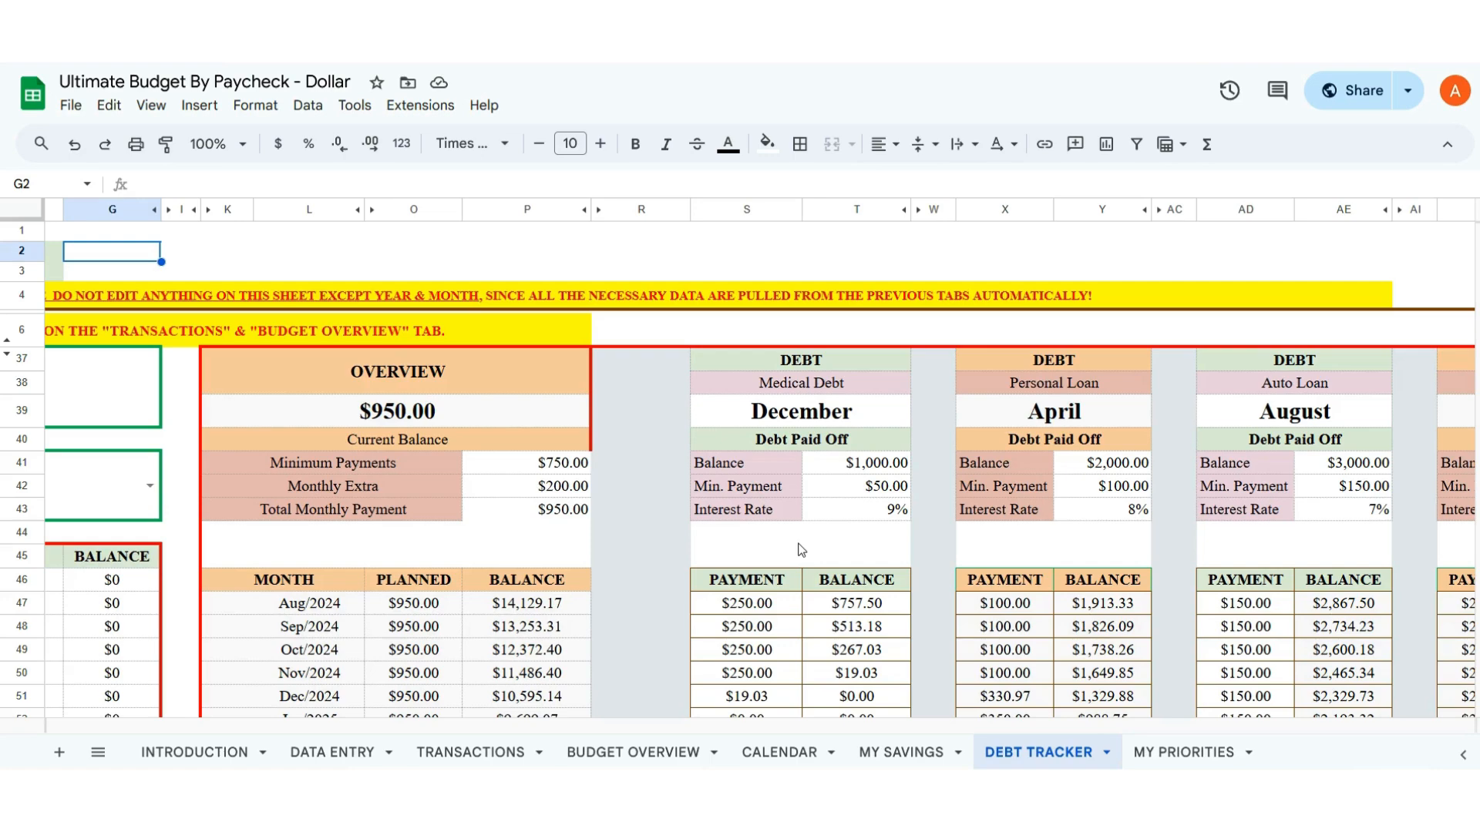
{"action": "left_click", "coordinate": [329, 759]}
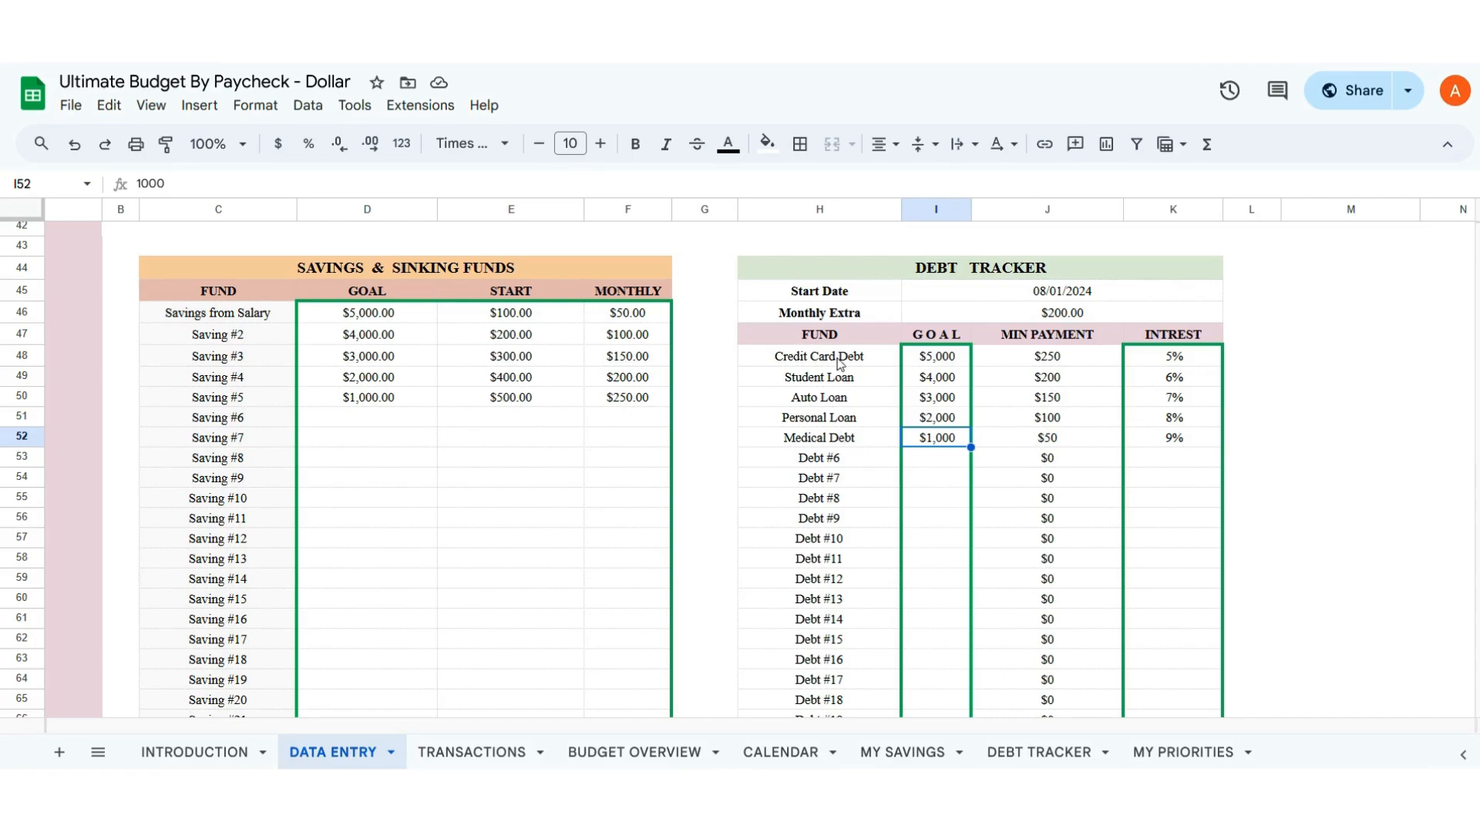
{"action": "left_click", "coordinate": [1027, 754]}
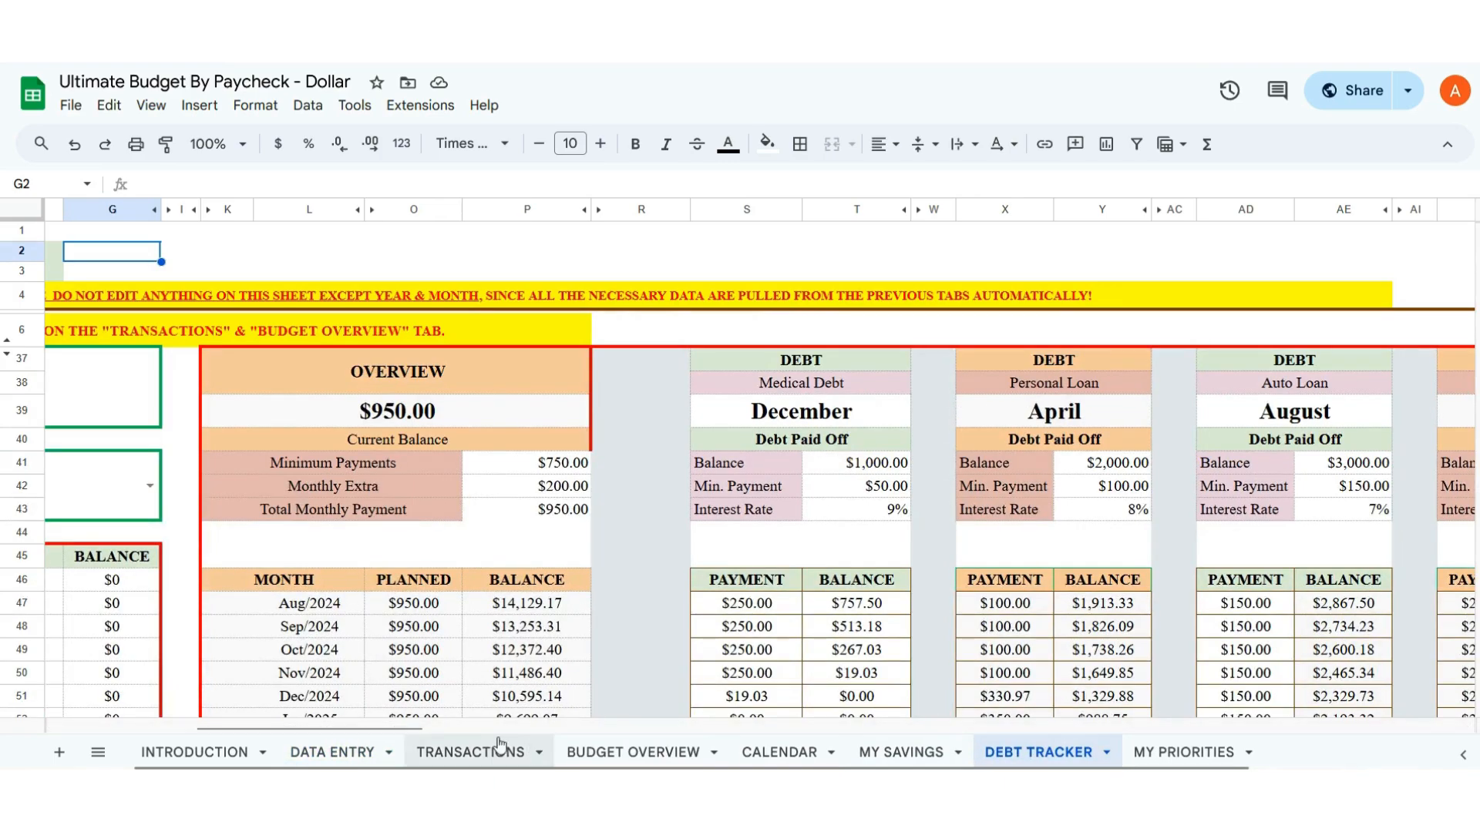
{"action": "left_click_drag", "start_coordinate": [407, 728], "coordinate": [353, 738]}
- Set the Personal Loan's goal to $3,000 in the debt table on DATA ENTRY
{"action": "left_click", "coordinate": [372, 751]}
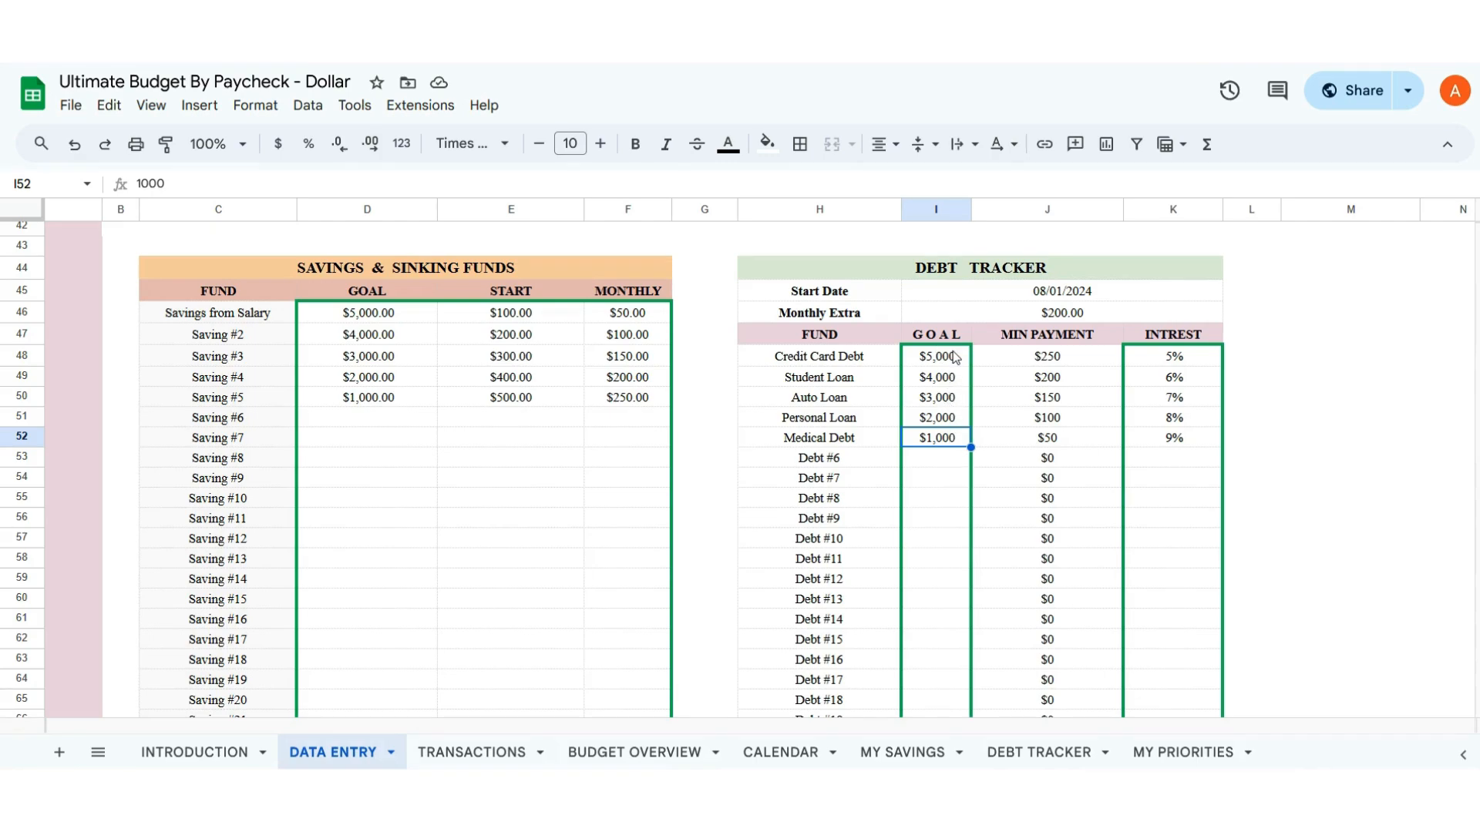
{"action": "double_click", "coordinate": [936, 420]}
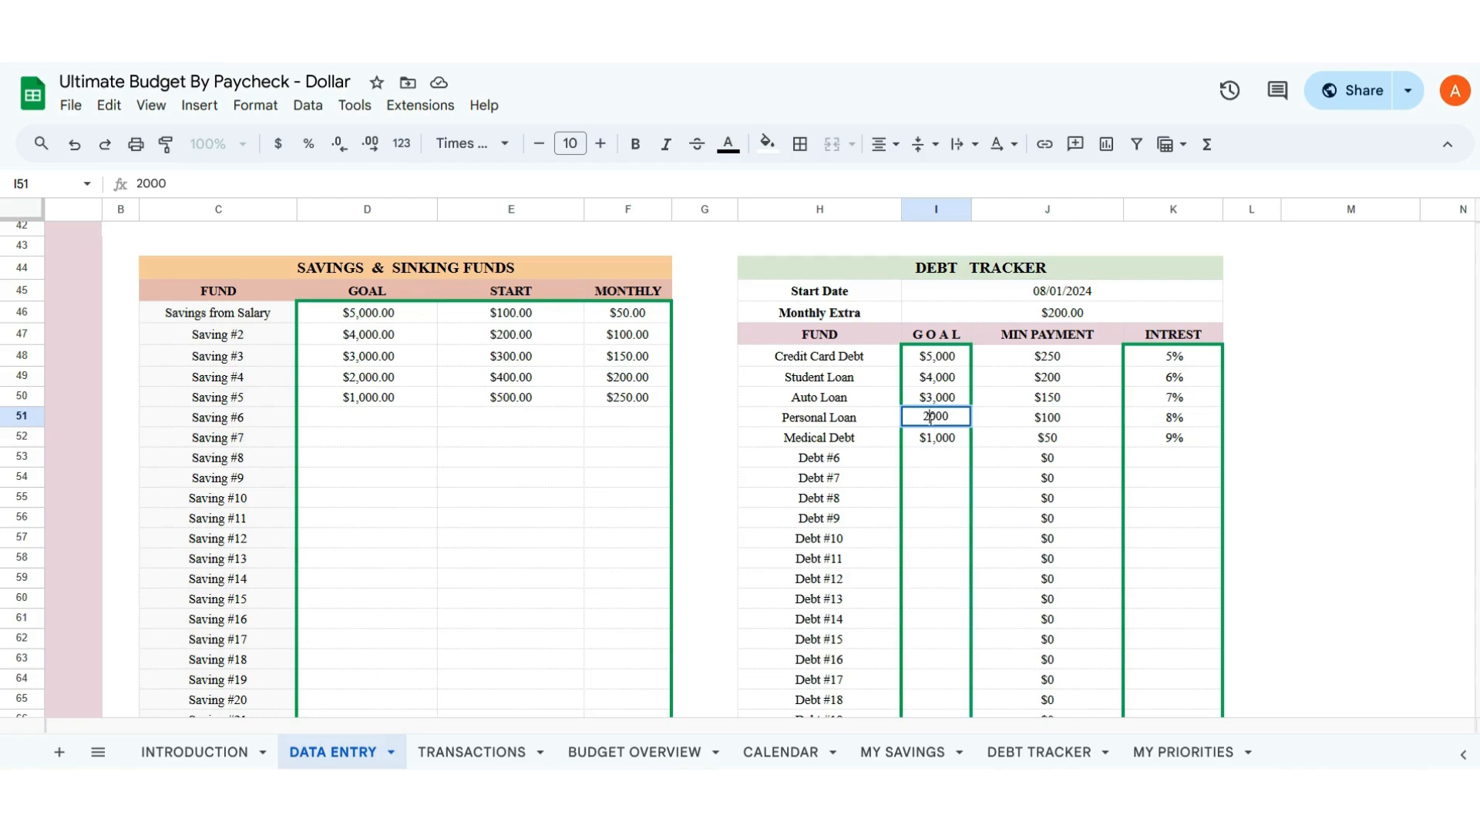
{"action": "key", "text": "BackSpace"}
{"action": "type", "text": "3"}
- Set the Auto Loan's goal to $2,000 in the debt table on DATA ENTRY
{"action": "left_click", "coordinate": [942, 401]}
{"action": "double_click", "coordinate": [942, 402]}
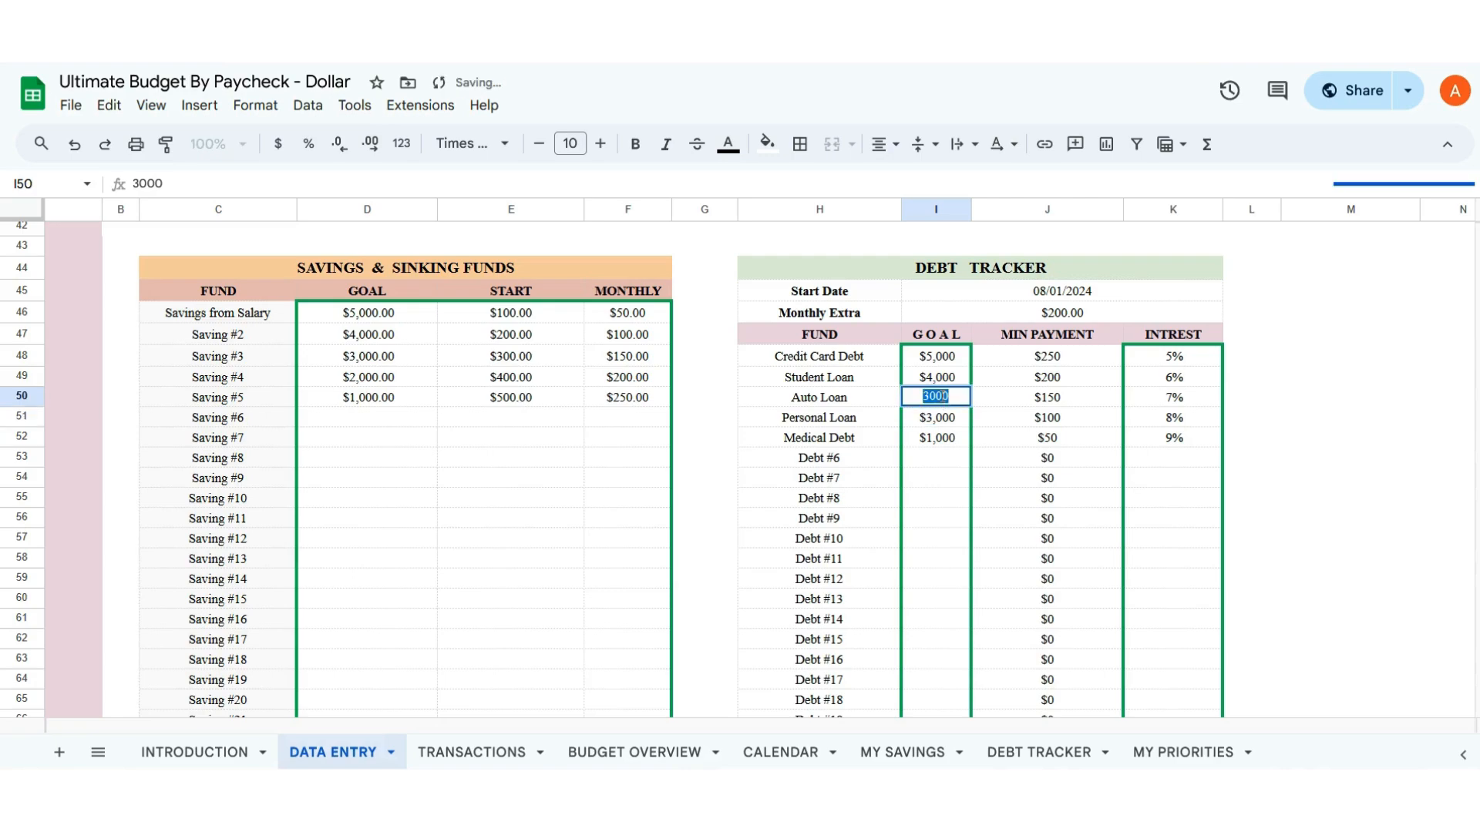
{"action": "left_click", "coordinate": [928, 397]}
{"action": "key", "text": "BackSpace"}
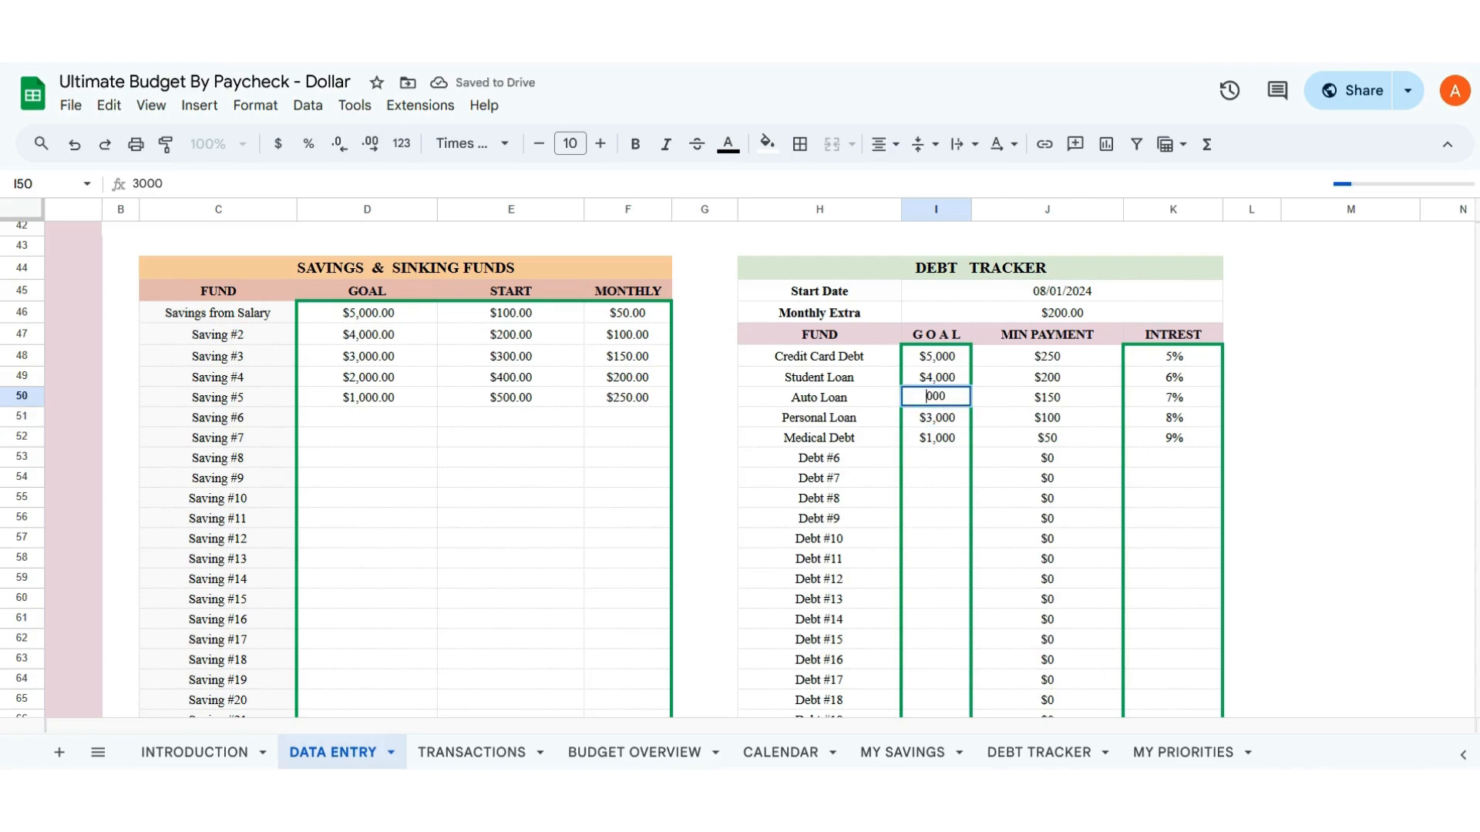
{"action": "type", "text": "2"}
{"action": "key", "text": "Return"}
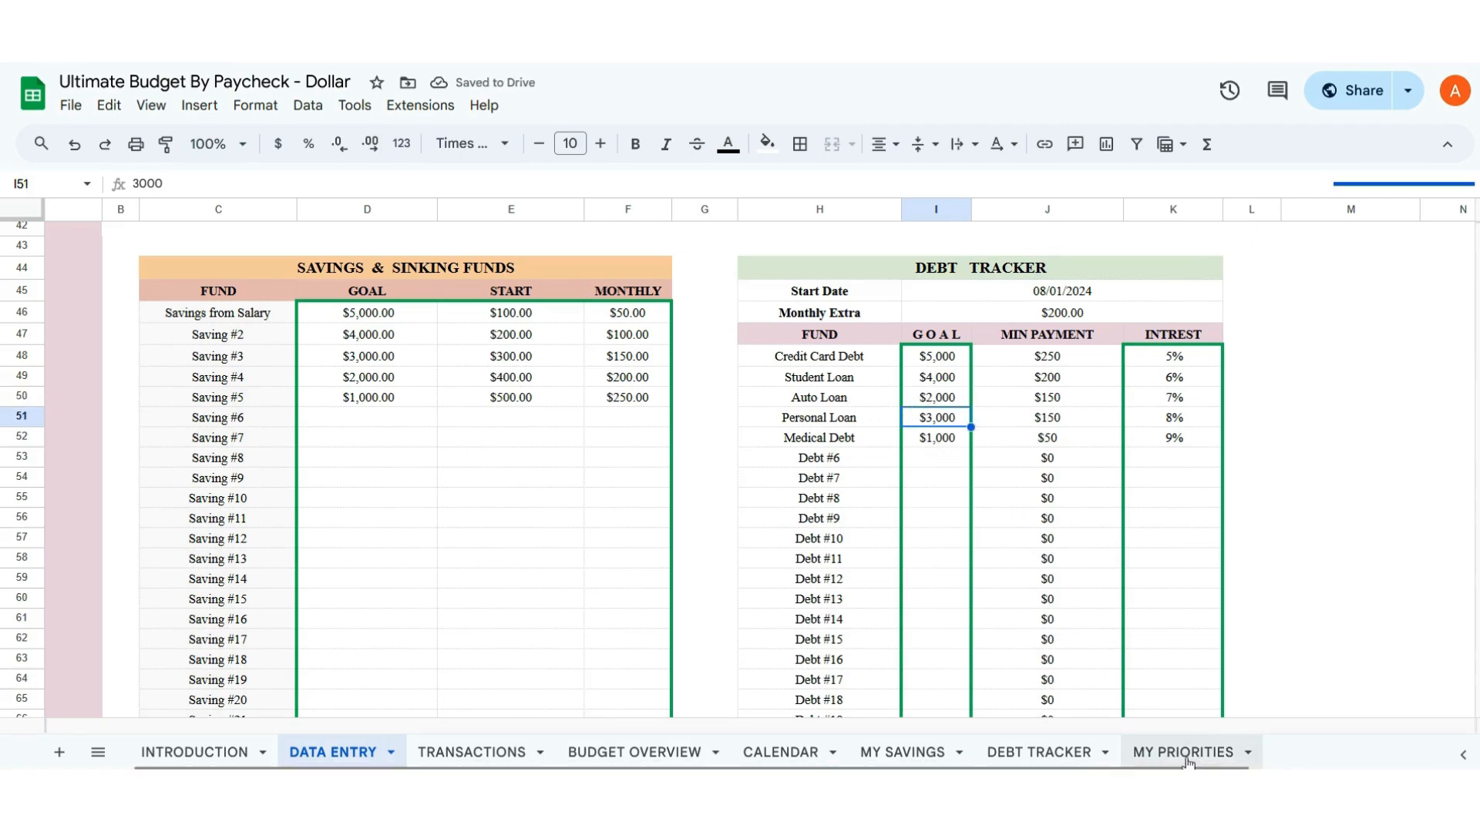
- Compare the order of the Auto Loan and Personal Loan payoff cards on DEBT TRACKER with the debt goals on DATA ENTRY
{"action": "left_click", "coordinate": [1040, 753]}
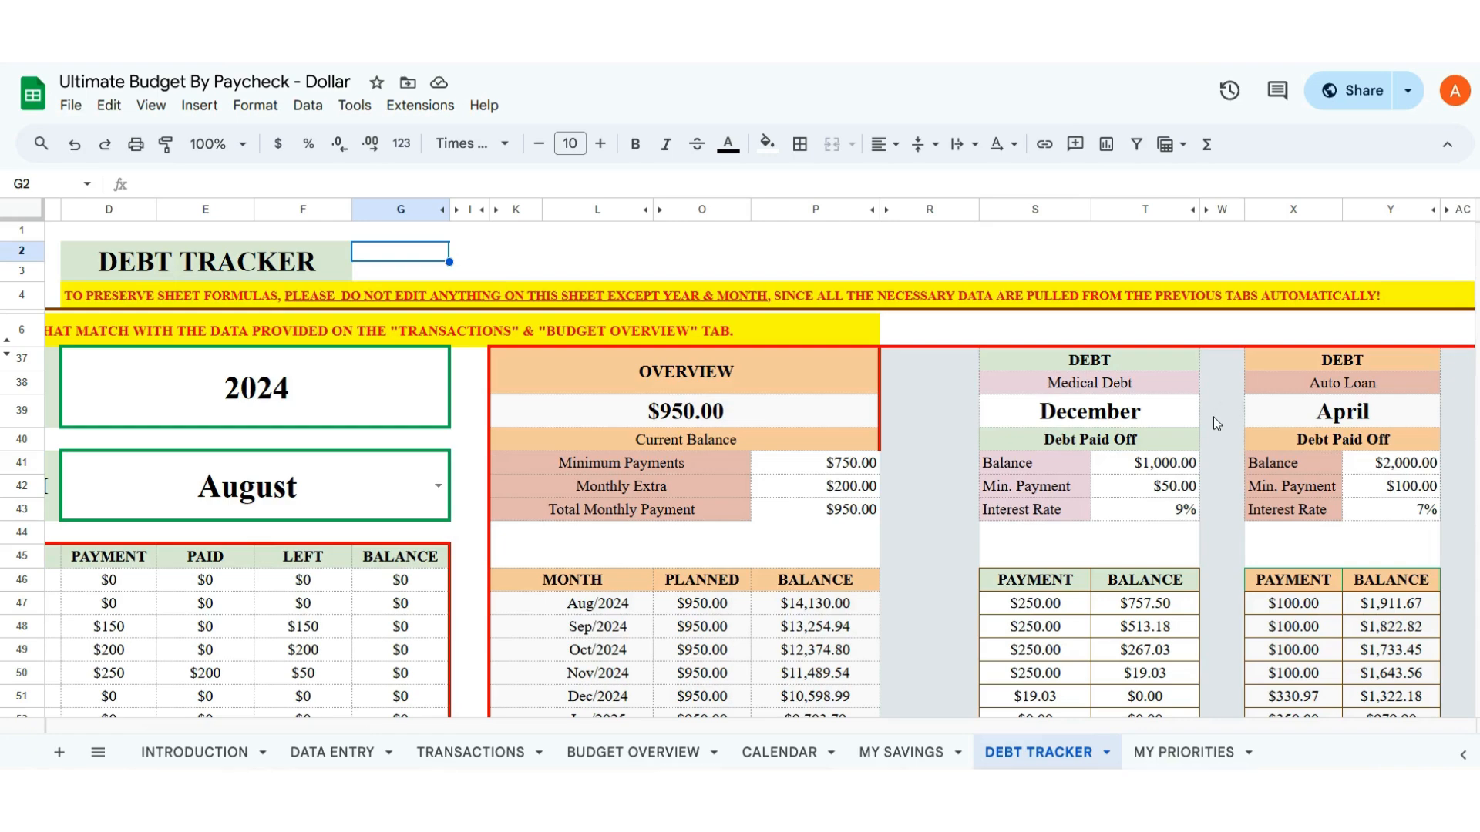
{"action": "left_click", "coordinate": [333, 752]}
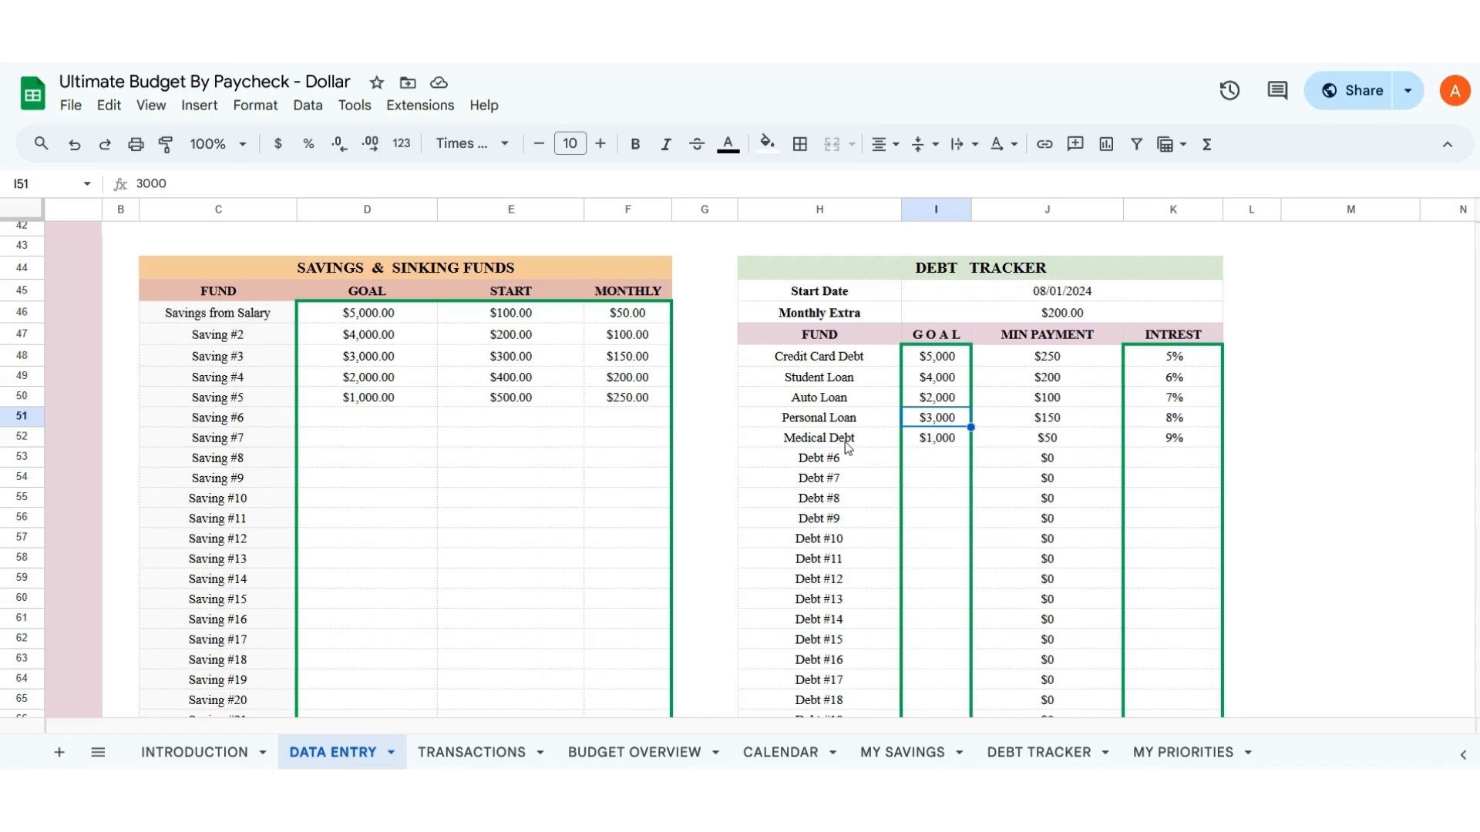
{"action": "left_click", "coordinate": [1038, 752]}
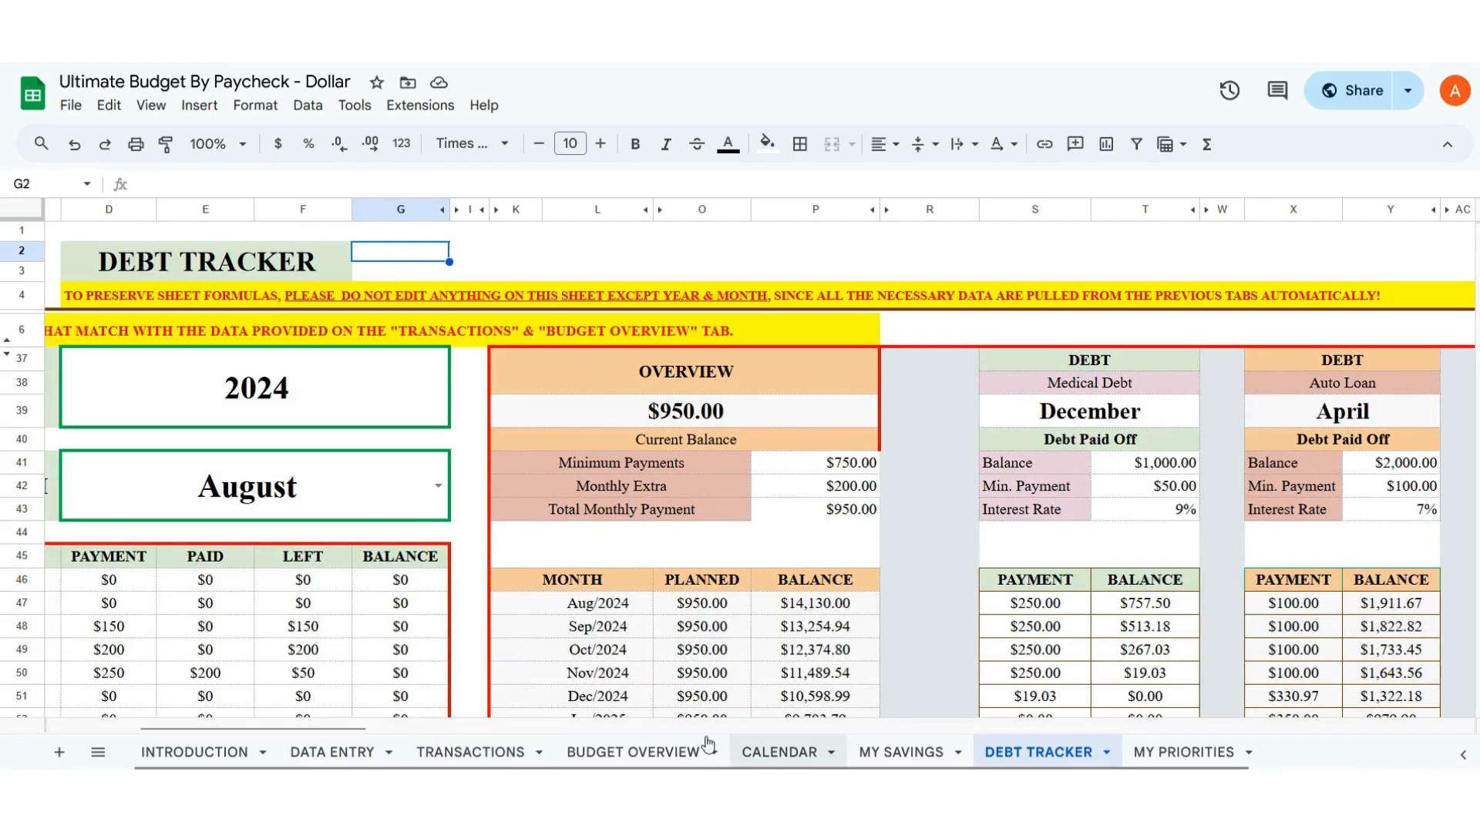
{"action": "left_click_drag", "start_coordinate": [344, 729], "coordinate": [432, 726]}
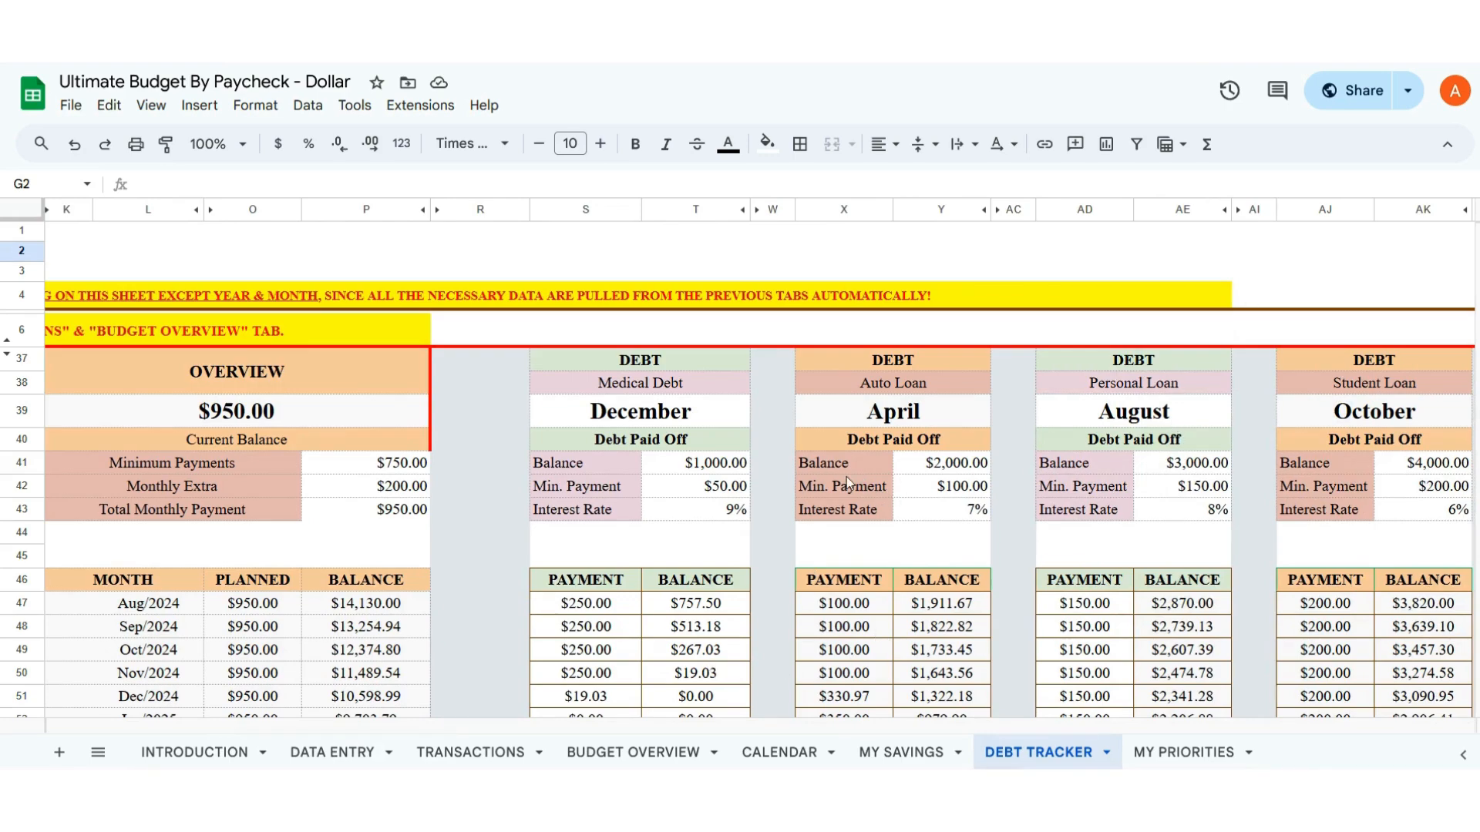
- Set the Personal Loan's goal to $2,000 in the debt table on DATA ENTRY
{"action": "left_click", "coordinate": [382, 758]}
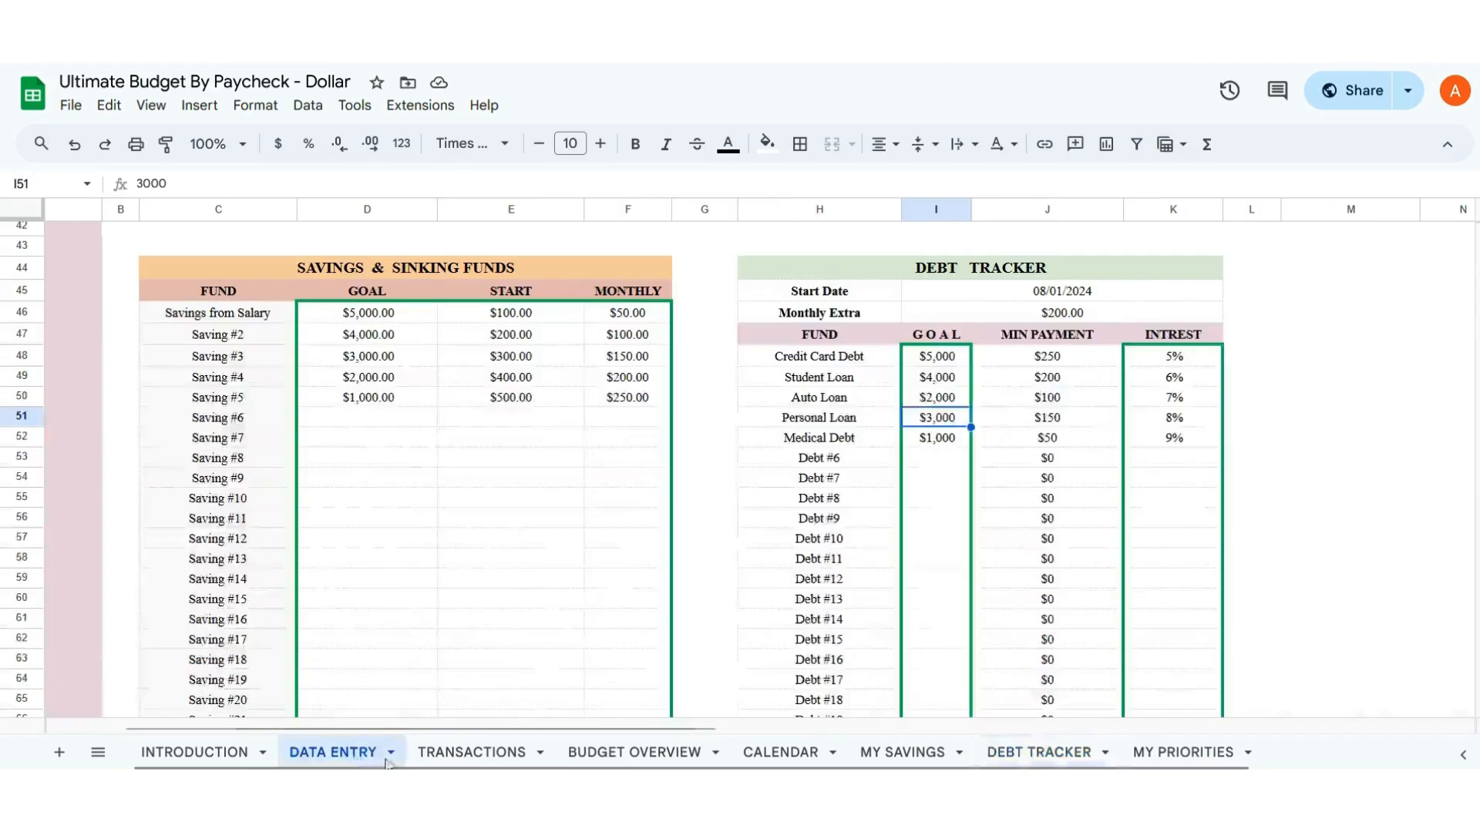
{"action": "double_click", "coordinate": [936, 416]}
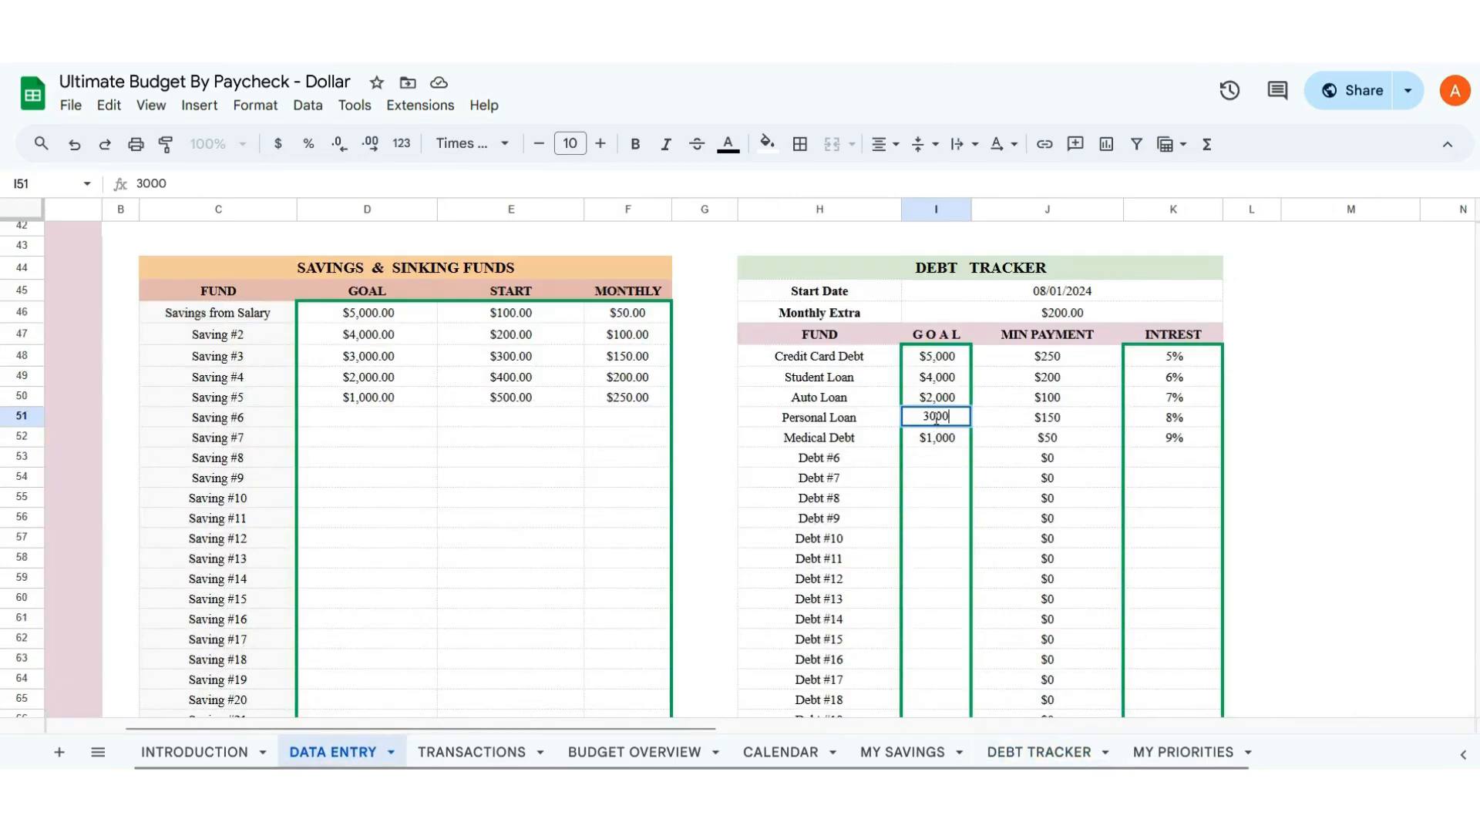
{"action": "left_click", "coordinate": [929, 417]}
{"action": "key", "text": "BackSpace"}
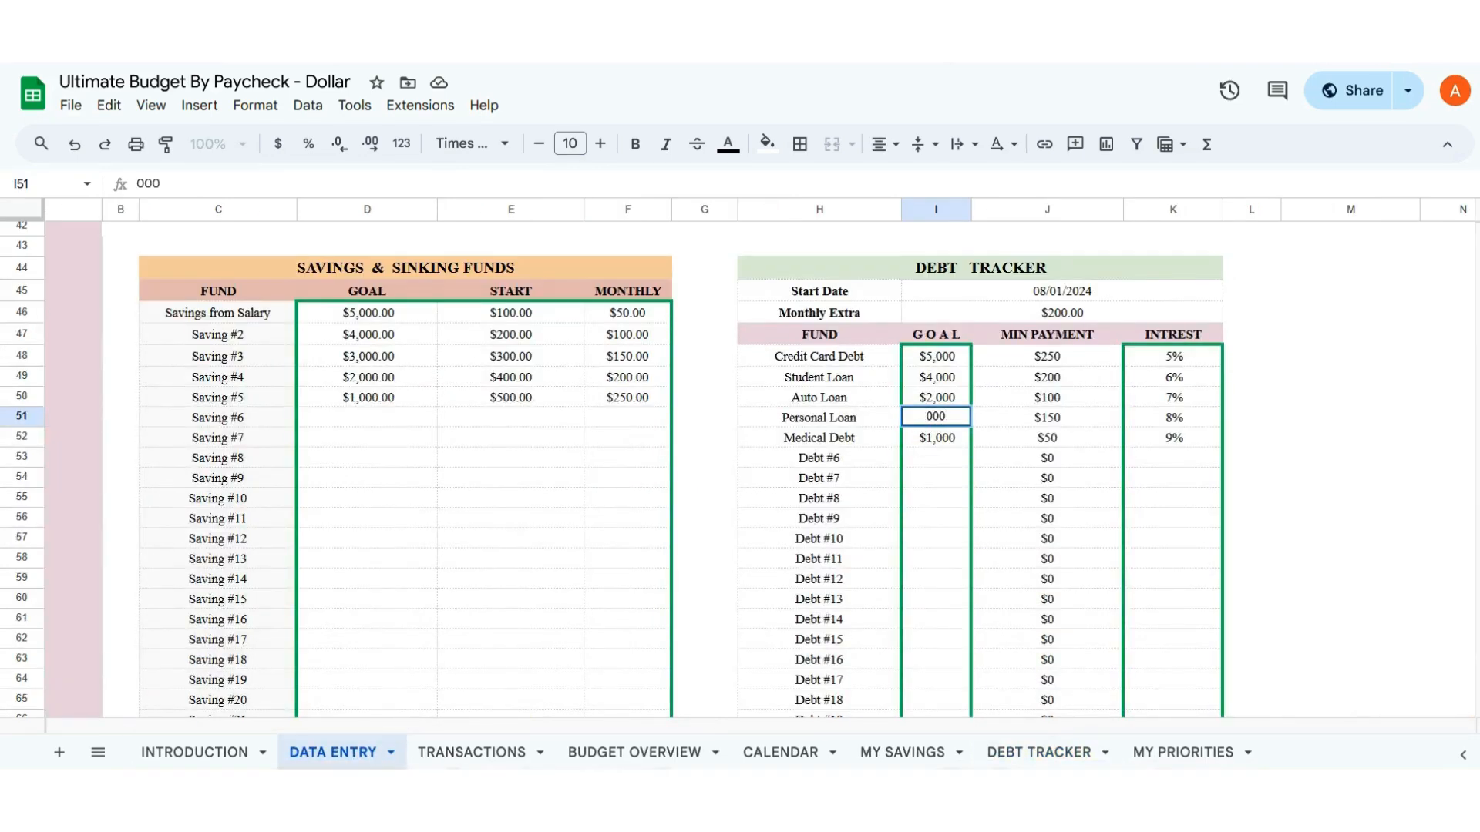
{"action": "type", "text": "2"}
{"action": "key", "text": "Return"}
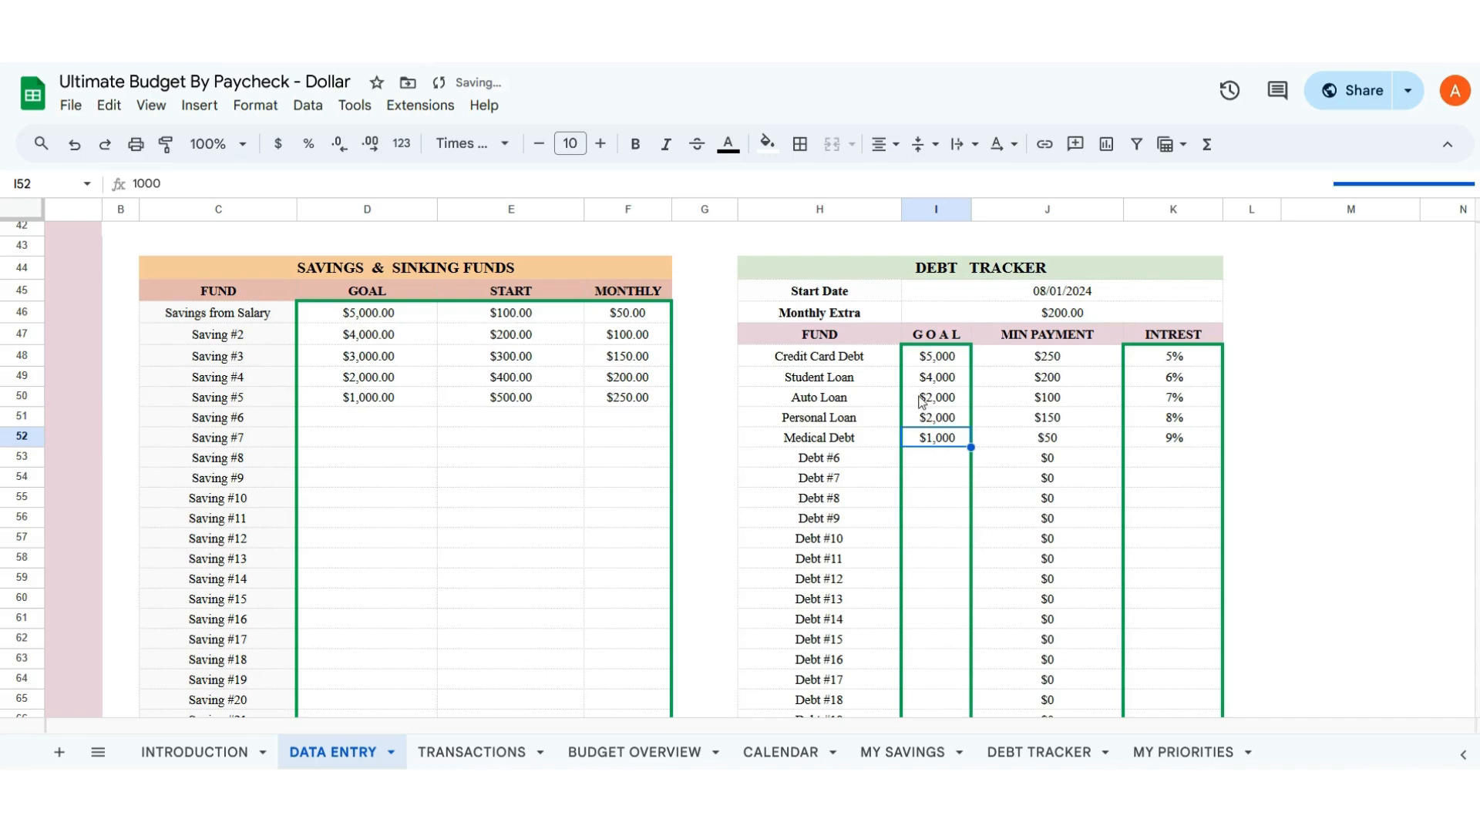
- Set the Auto Loan's goal to $3,000 in the debt table on DATA ENTRY
{"action": "double_click", "coordinate": [930, 397]}
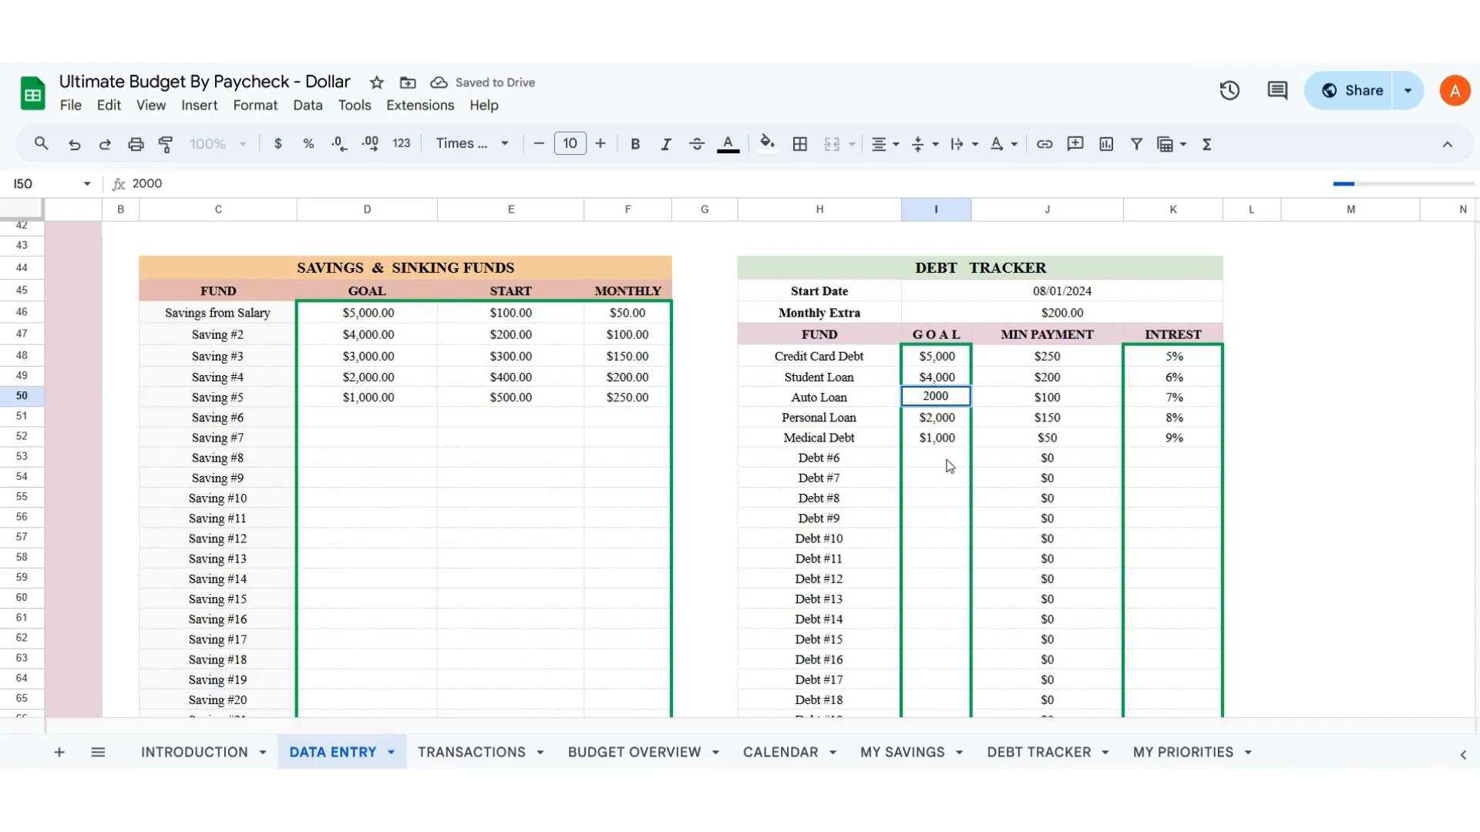
{"action": "key", "text": "BackSpace"}
{"action": "type", "text": "3"}
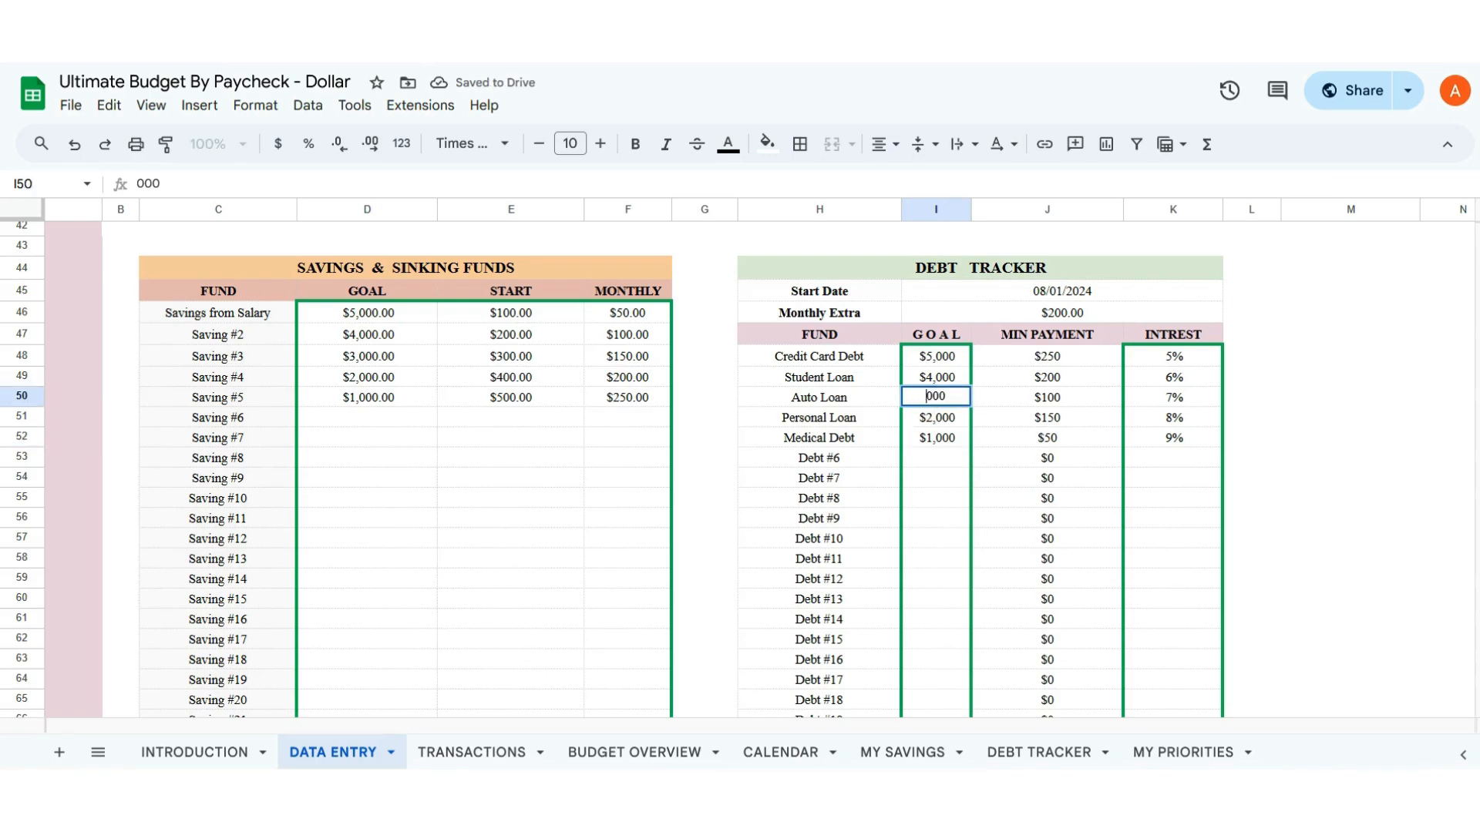
{"action": "key", "text": "Return"}
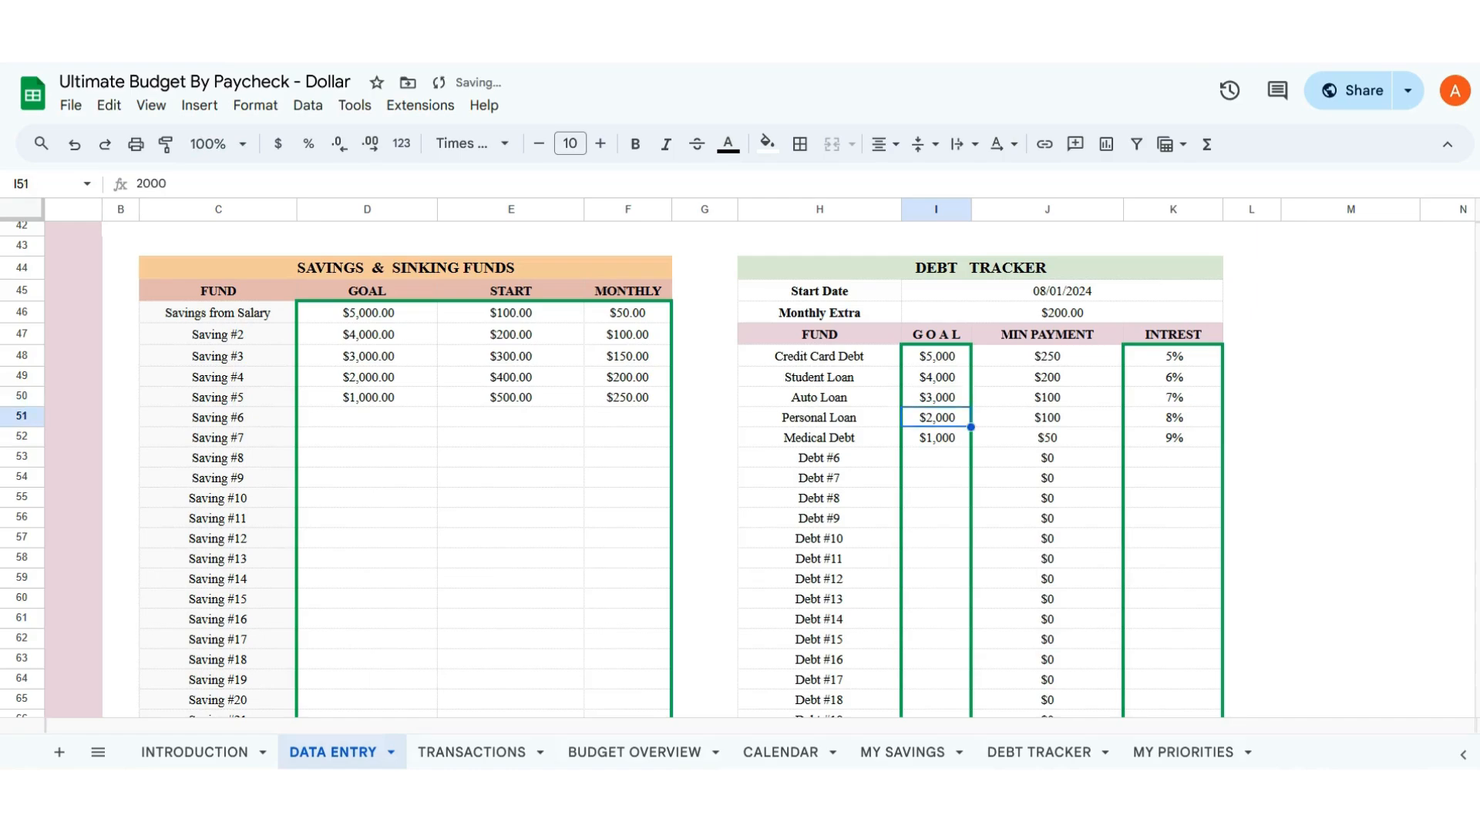
- Compare the payoff cards and monthly payments on DEBT TRACKER with the debt goals on DATA ENTRY
{"action": "left_click", "coordinate": [1022, 753]}
{"action": "scroll", "coordinate": [934, 562], "scroll_direction": "down", "scroll_amount": 5}
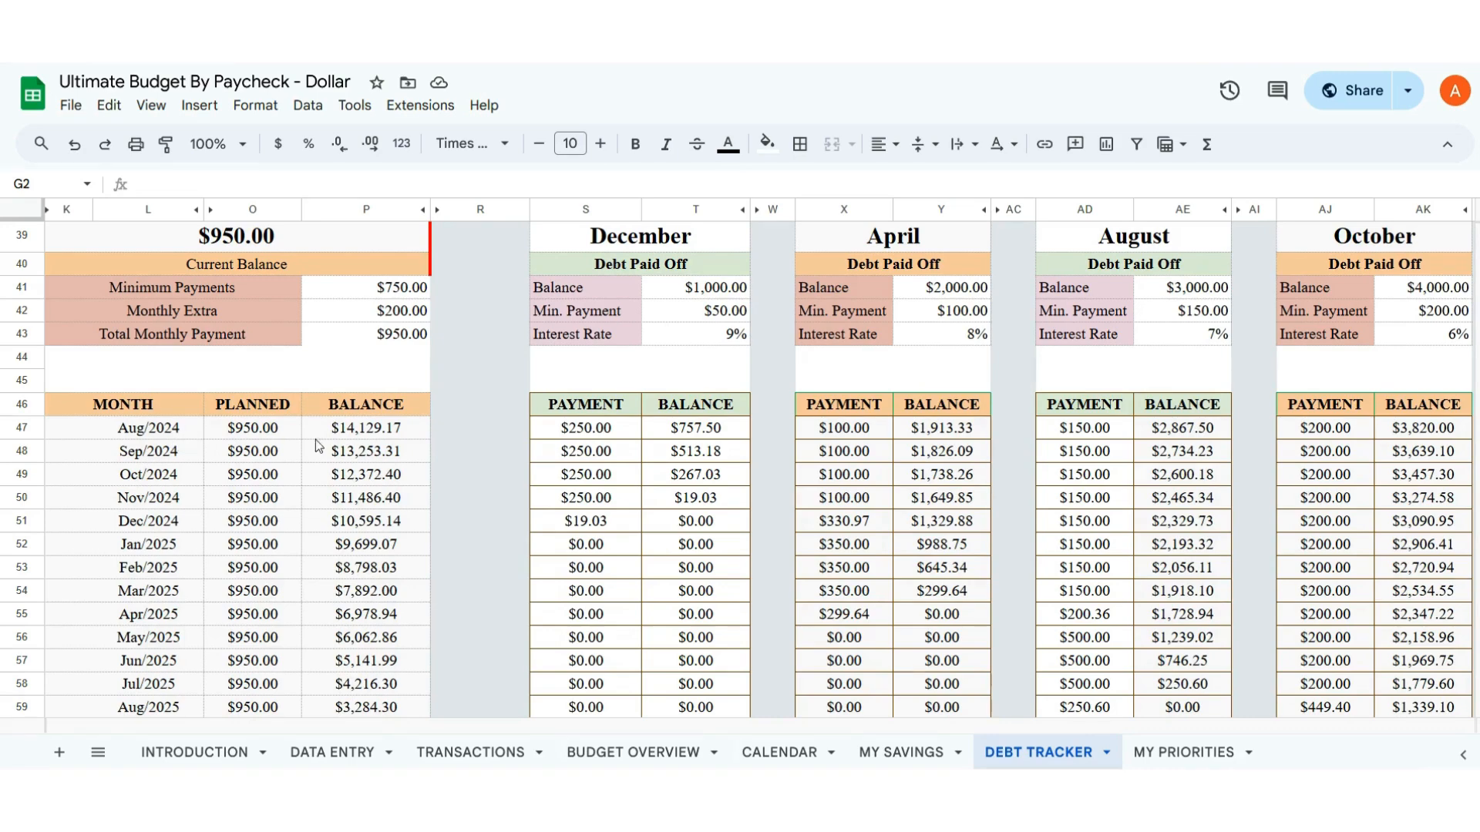
{"action": "scroll", "coordinate": [620, 430], "scroll_direction": "up", "scroll_amount": 1}
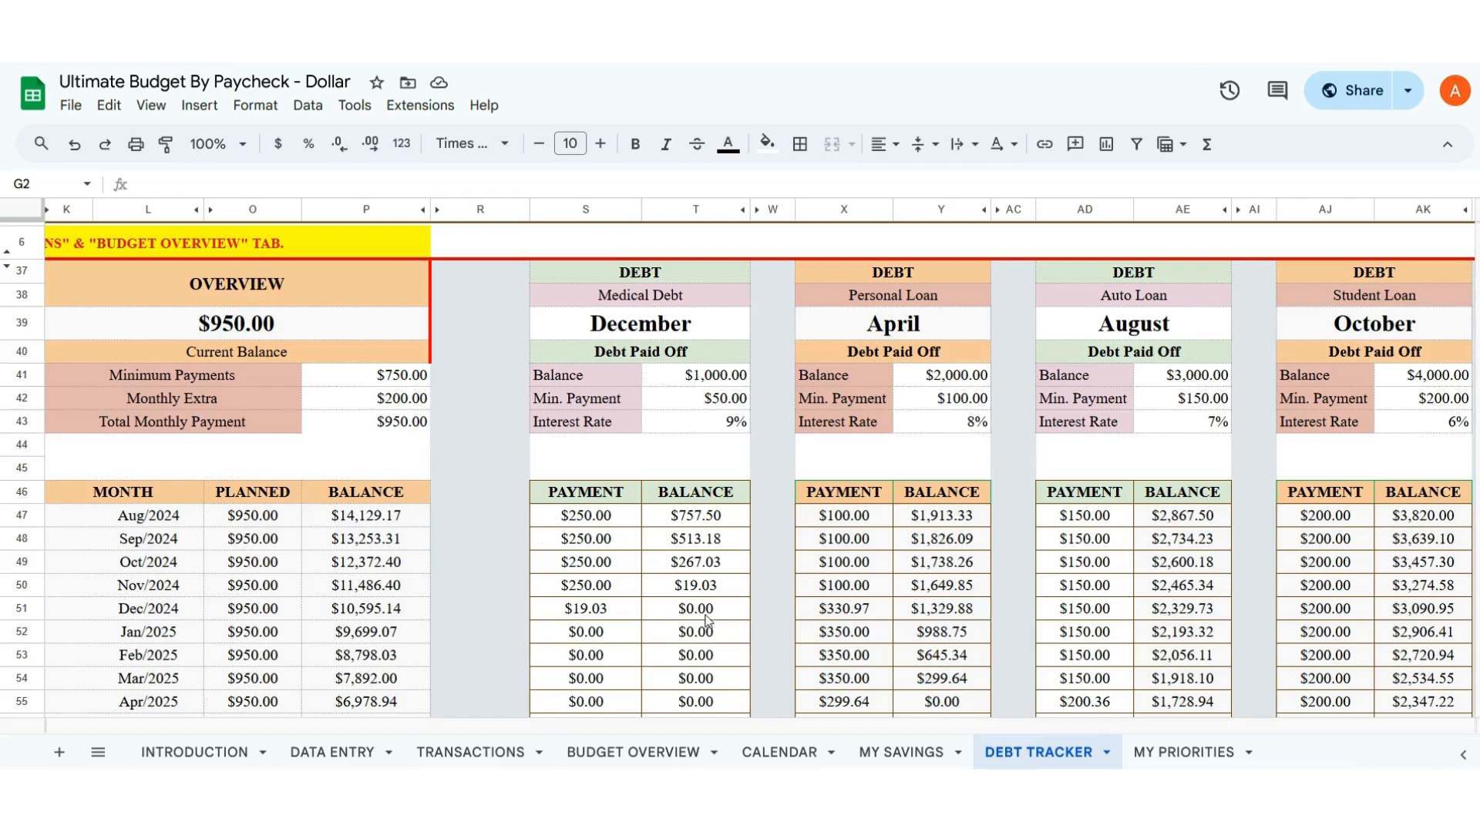
{"action": "scroll", "coordinate": [705, 688], "scroll_direction": "down", "scroll_amount": 5}
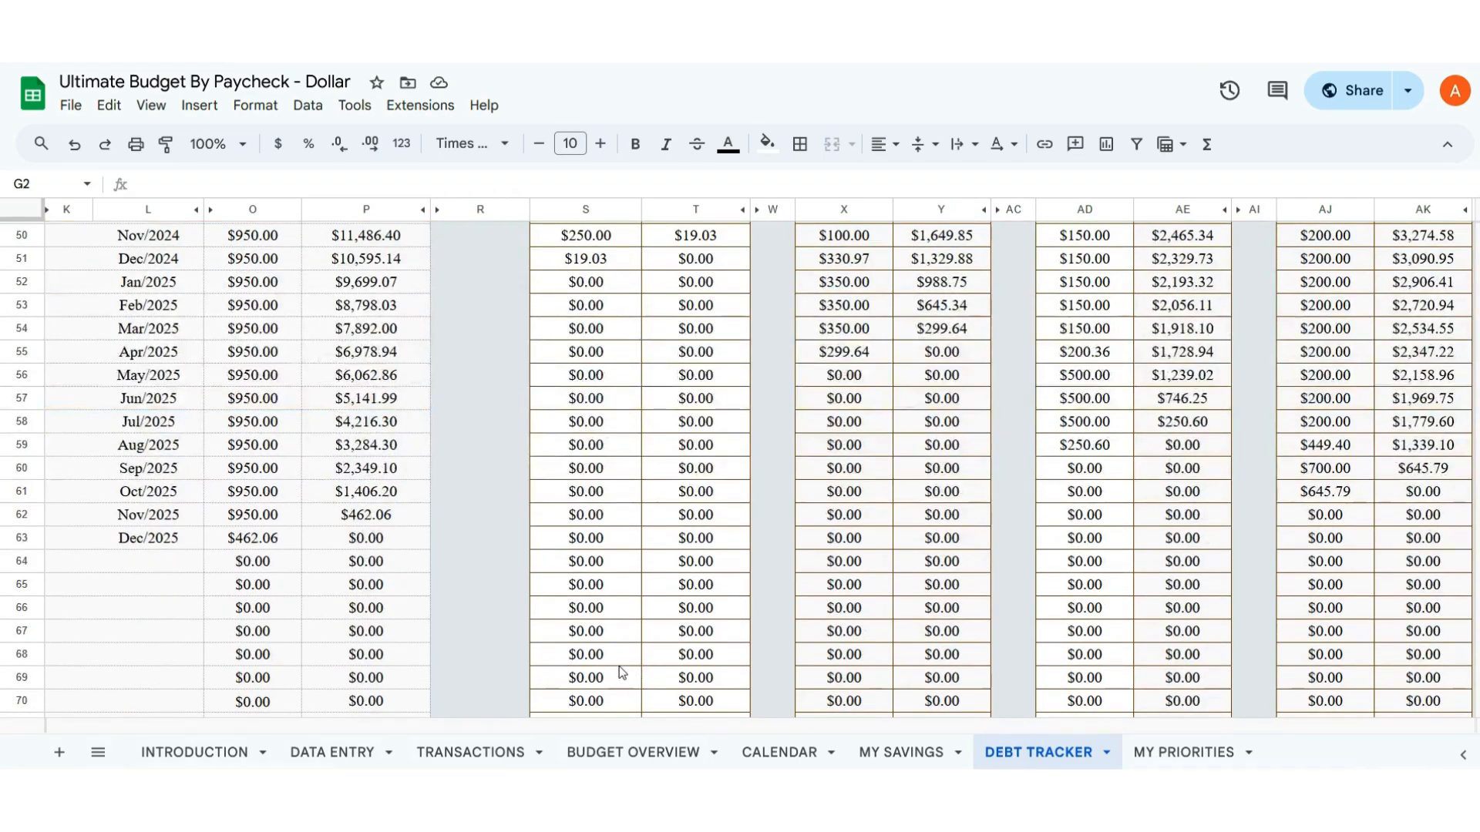
{"action": "scroll", "coordinate": [872, 573], "scroll_direction": "up", "scroll_amount": 3}
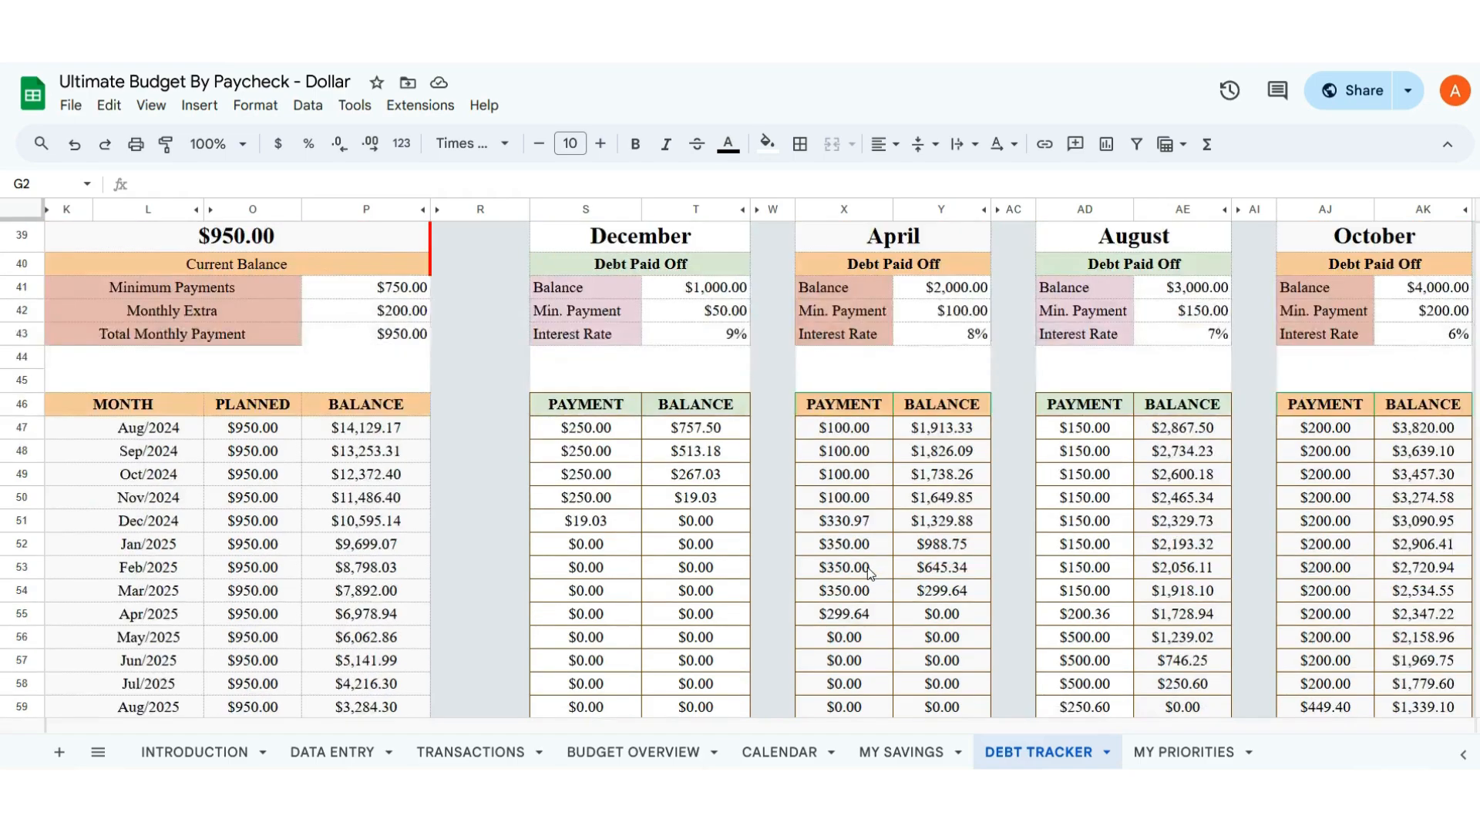
{"action": "left_click", "coordinate": [333, 753]}
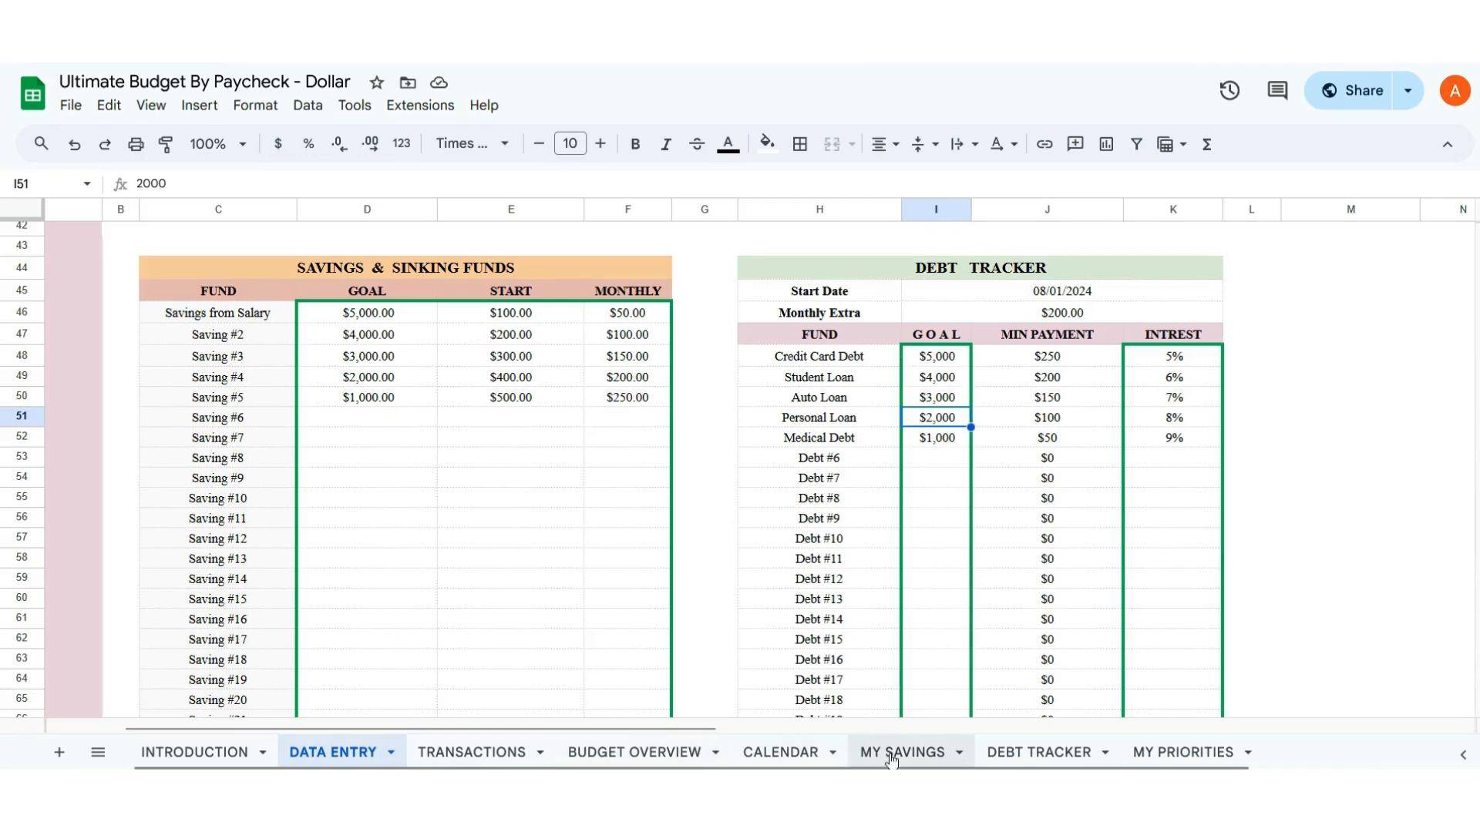
- Examine the month-by-month payoff schedule under OVERVIEW on DEBT TRACKER and select its last scheduled month
{"action": "left_click", "coordinate": [1038, 753]}
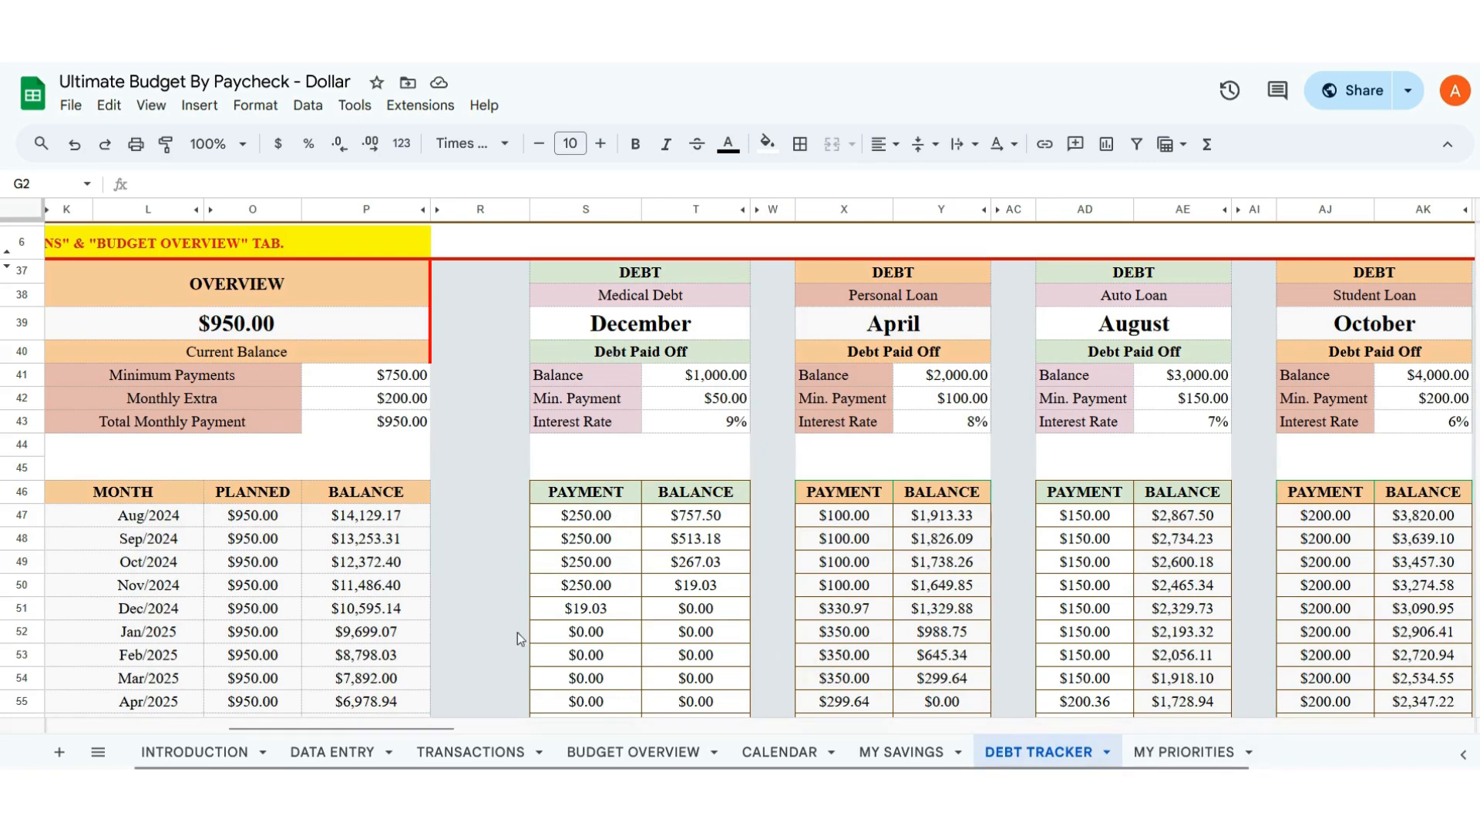
{"action": "left_click_drag", "start_coordinate": [395, 727], "coordinate": [148, 727]}
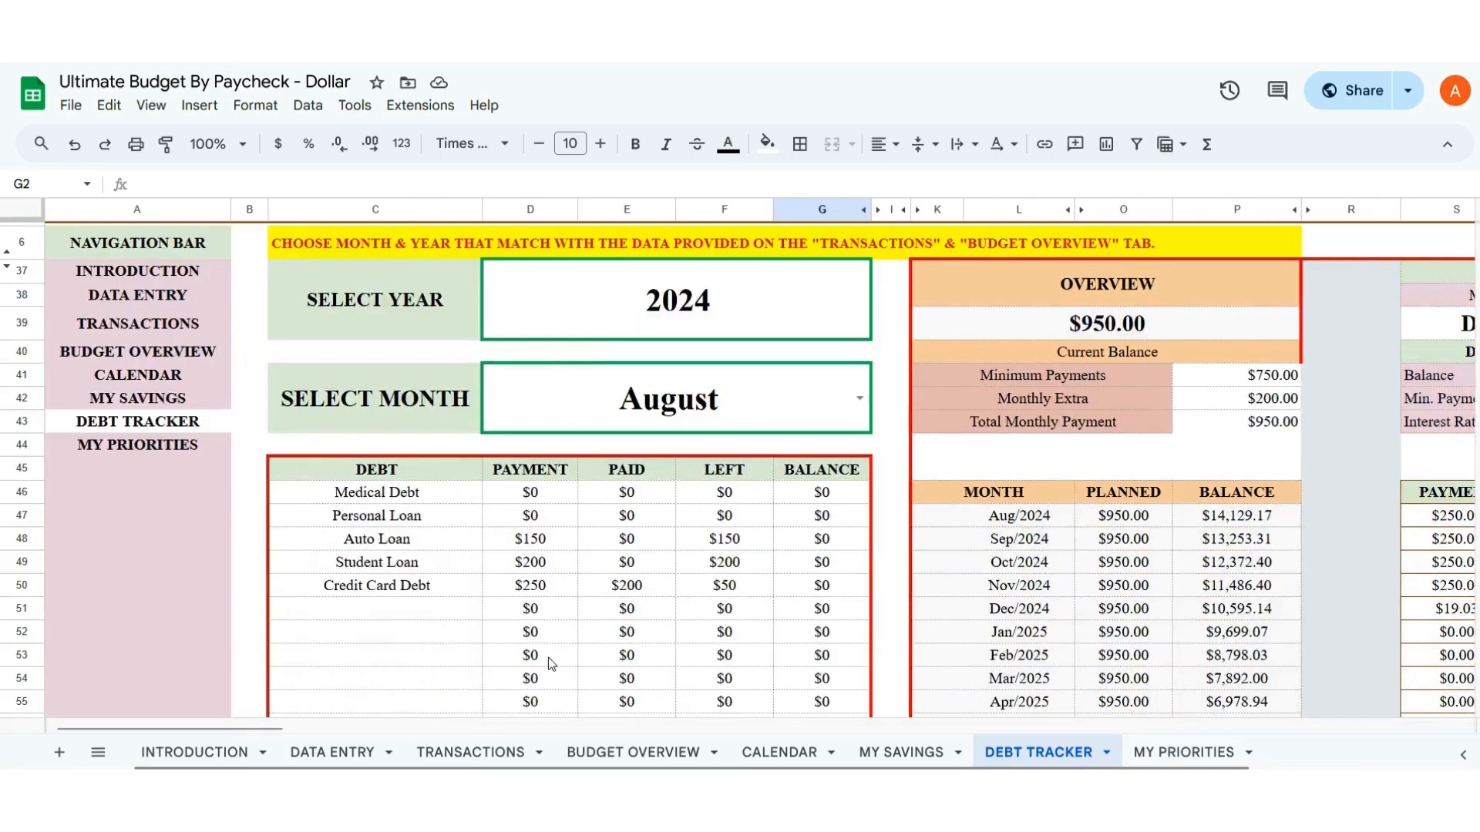
{"action": "scroll", "coordinate": [1170, 524], "scroll_direction": "down", "scroll_amount": 1}
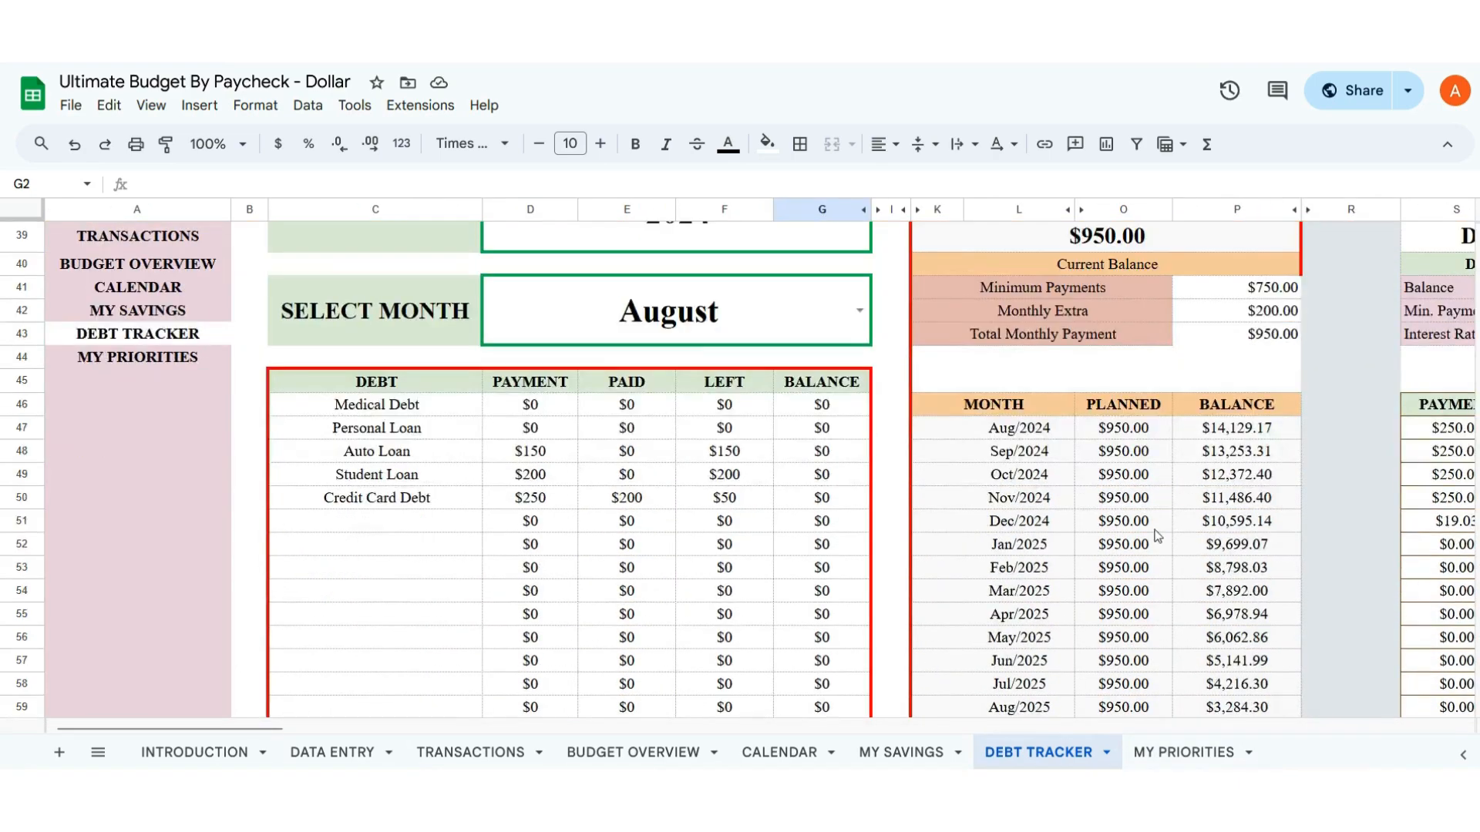
{"action": "scroll", "coordinate": [1148, 539], "scroll_direction": "down", "scroll_amount": 3}
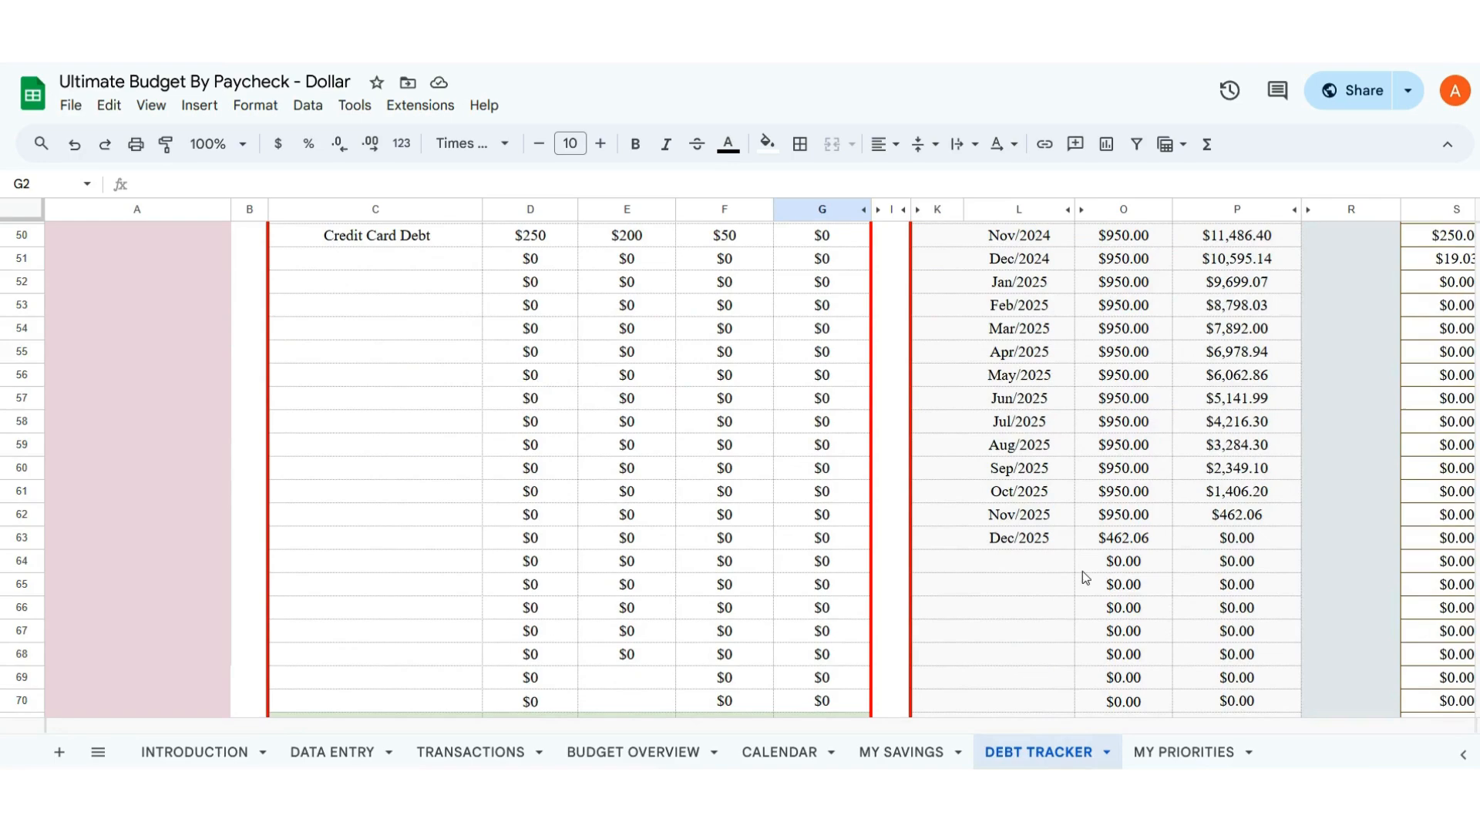
{"action": "scroll", "coordinate": [1089, 590], "scroll_direction": "up", "scroll_amount": 1}
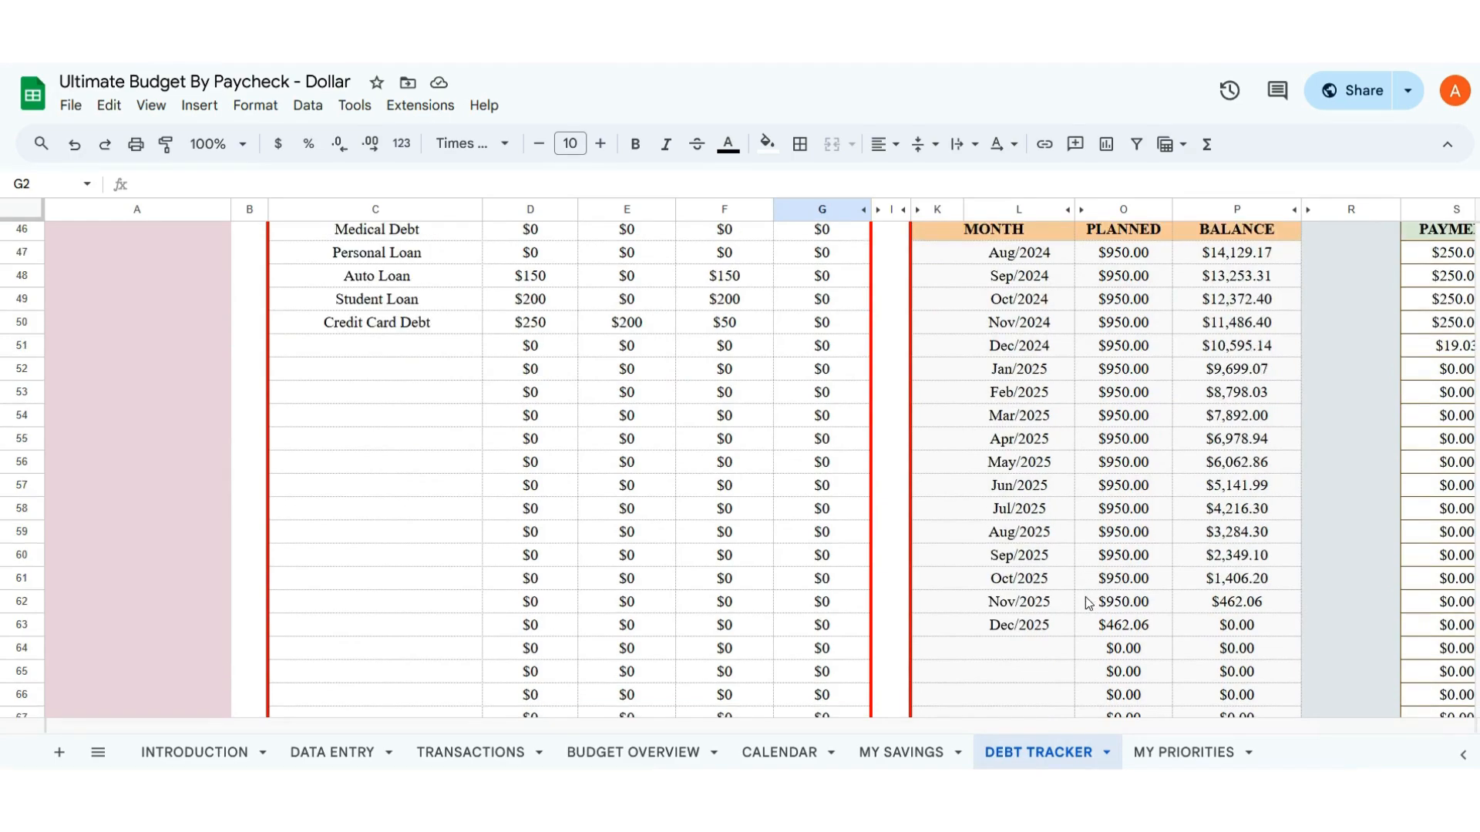
{"action": "left_click", "coordinate": [1049, 635]}
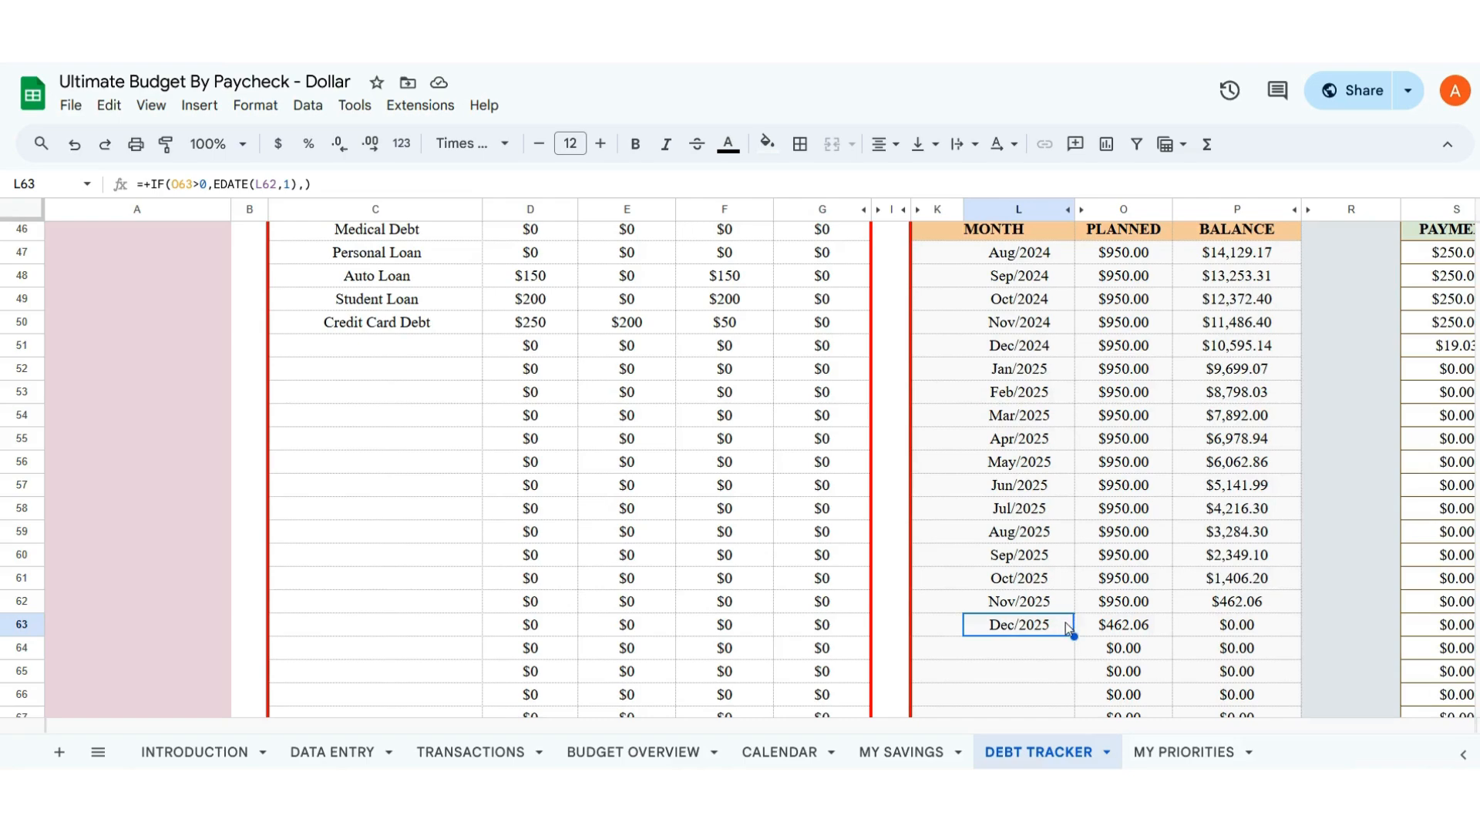
{"action": "scroll", "coordinate": [1061, 623], "scroll_direction": "up", "scroll_amount": 4}
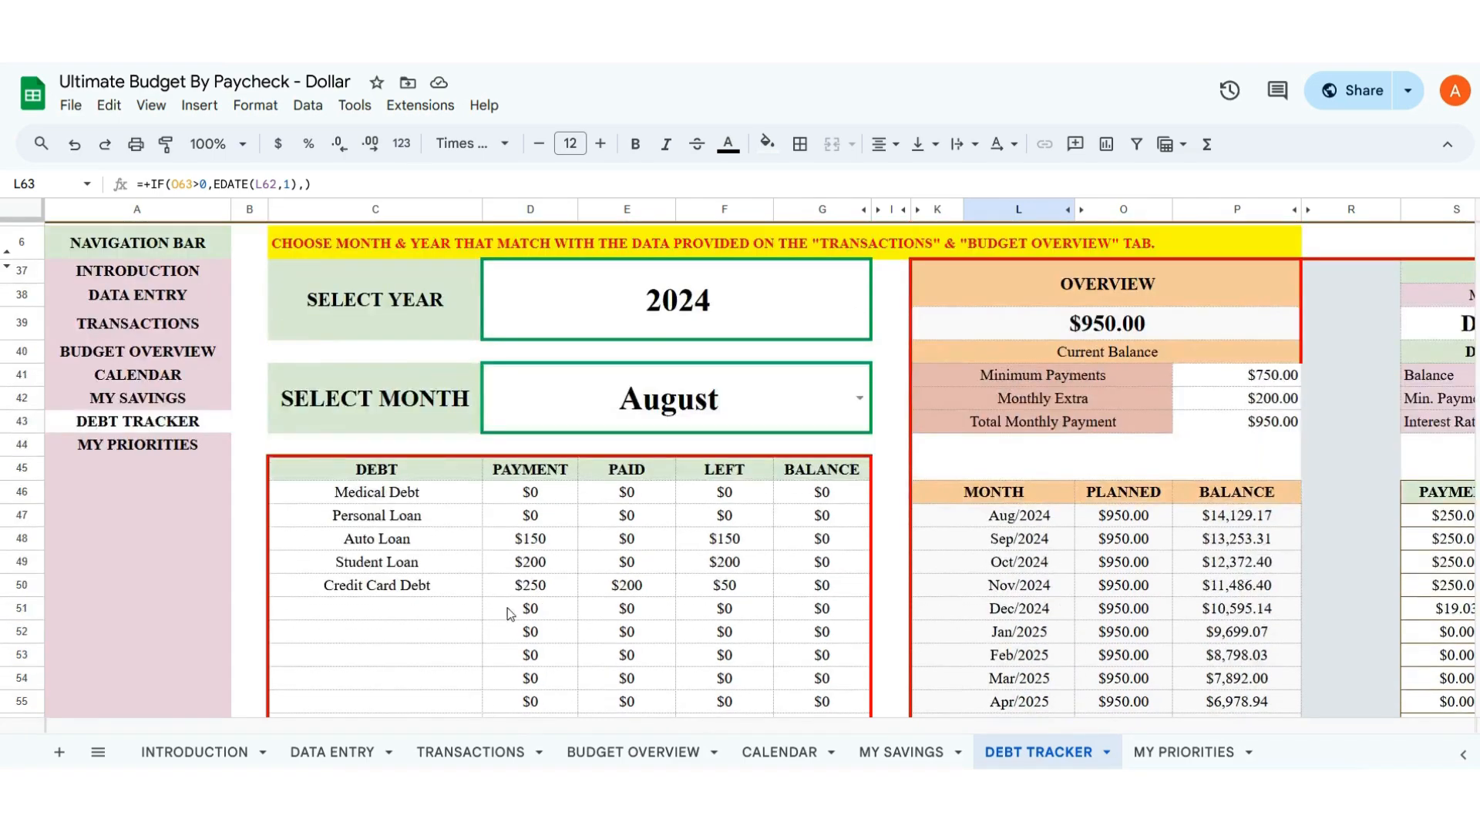
{"action": "scroll", "coordinate": [1172, 594], "scroll_direction": "down", "scroll_amount": 4}
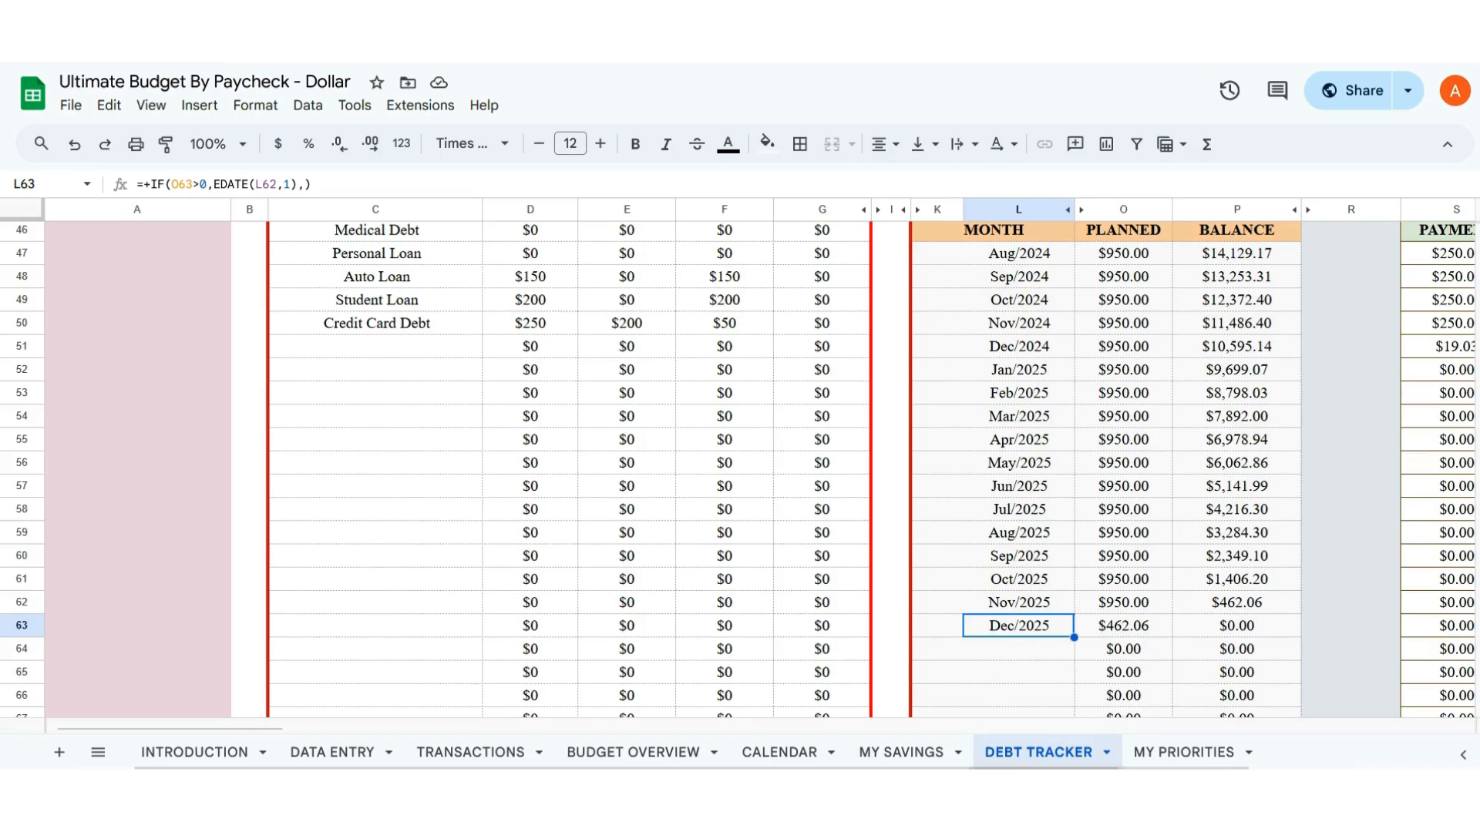
- Follow the final payoff month's row across the debt cards to the Credit Card Debt balance and check that card's payoff details
{"action": "key", "text": "Right"}
{"action": "key", "text": "Right"}
{"action": "key", "text": "Right"}
{"action": "key", "text": "Right"}
{"action": "key", "text": "Right"}
{"action": "key", "text": "Right"}
{"action": "key", "text": "Right"}
{"action": "key", "text": "Right"}
{"action": "key", "text": "Right"}
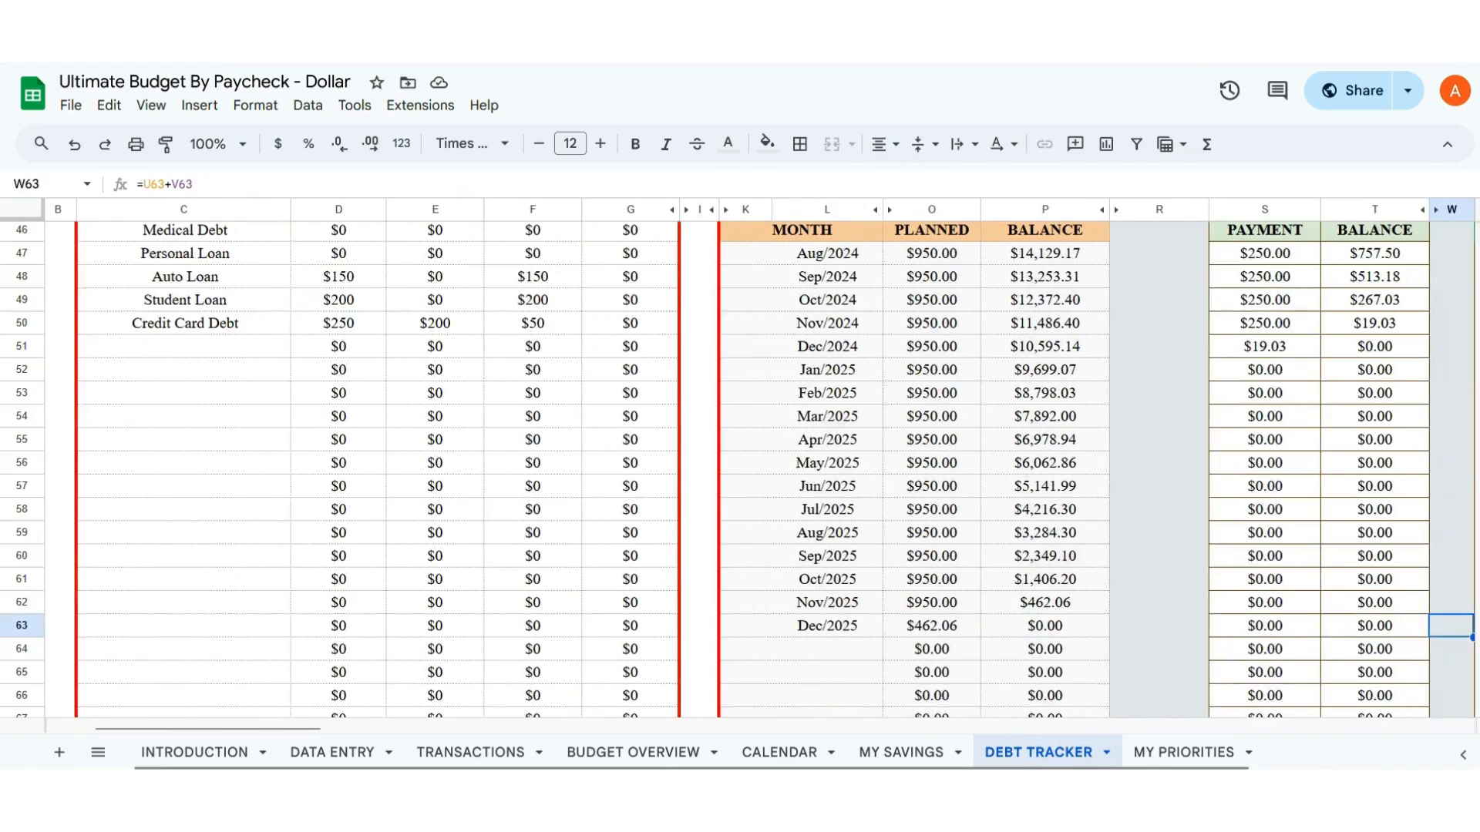
{"action": "key", "text": "Right"}
{"action": "key", "text": "Right"}
{"action": "key", "text": "Right"}
{"action": "key", "text": "Right"}
{"action": "key", "text": "Right"}
{"action": "key", "text": "Right"}
{"action": "key", "text": "Right"}
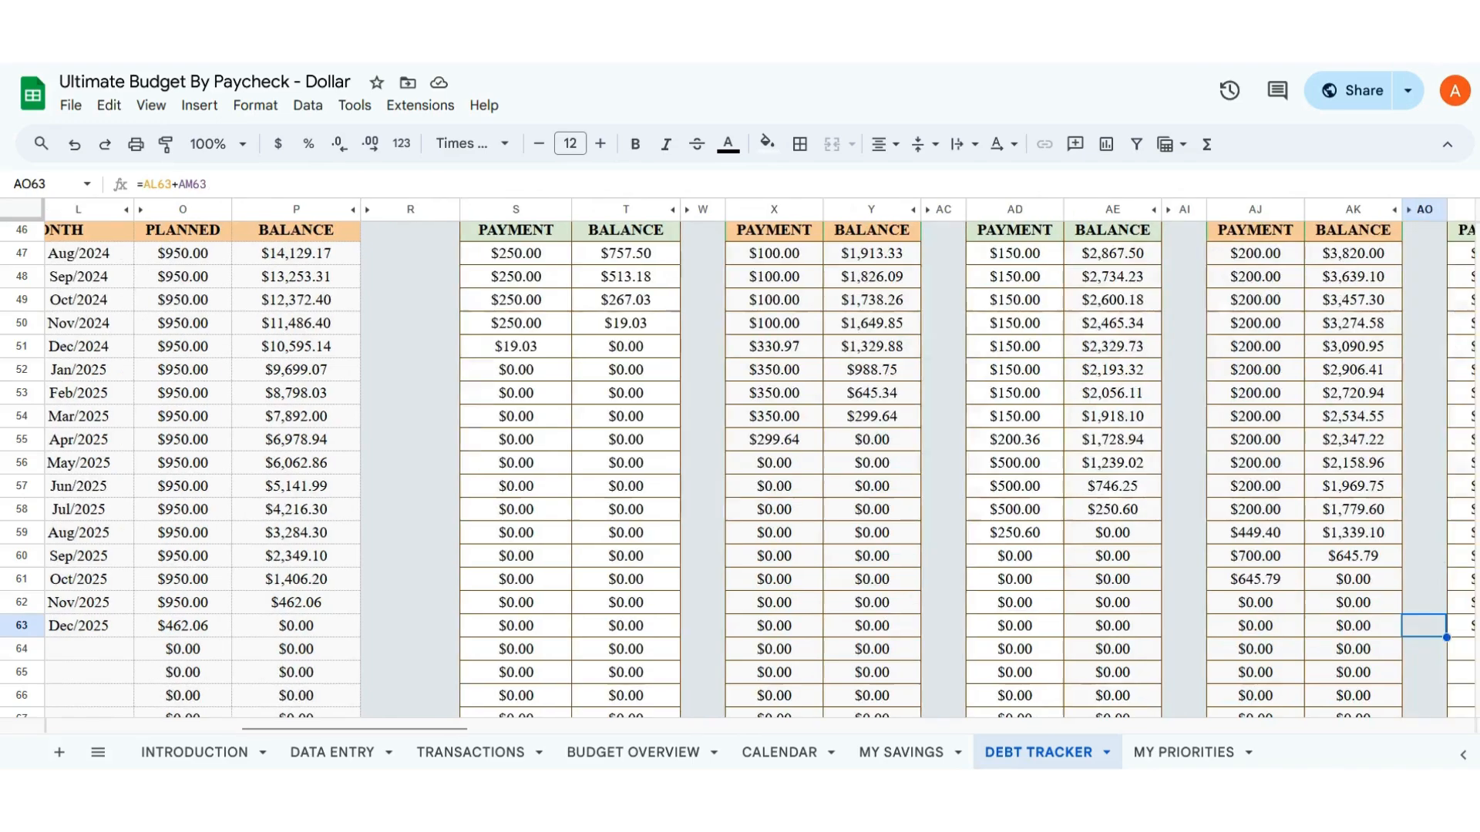
{"action": "key", "text": "Right"}
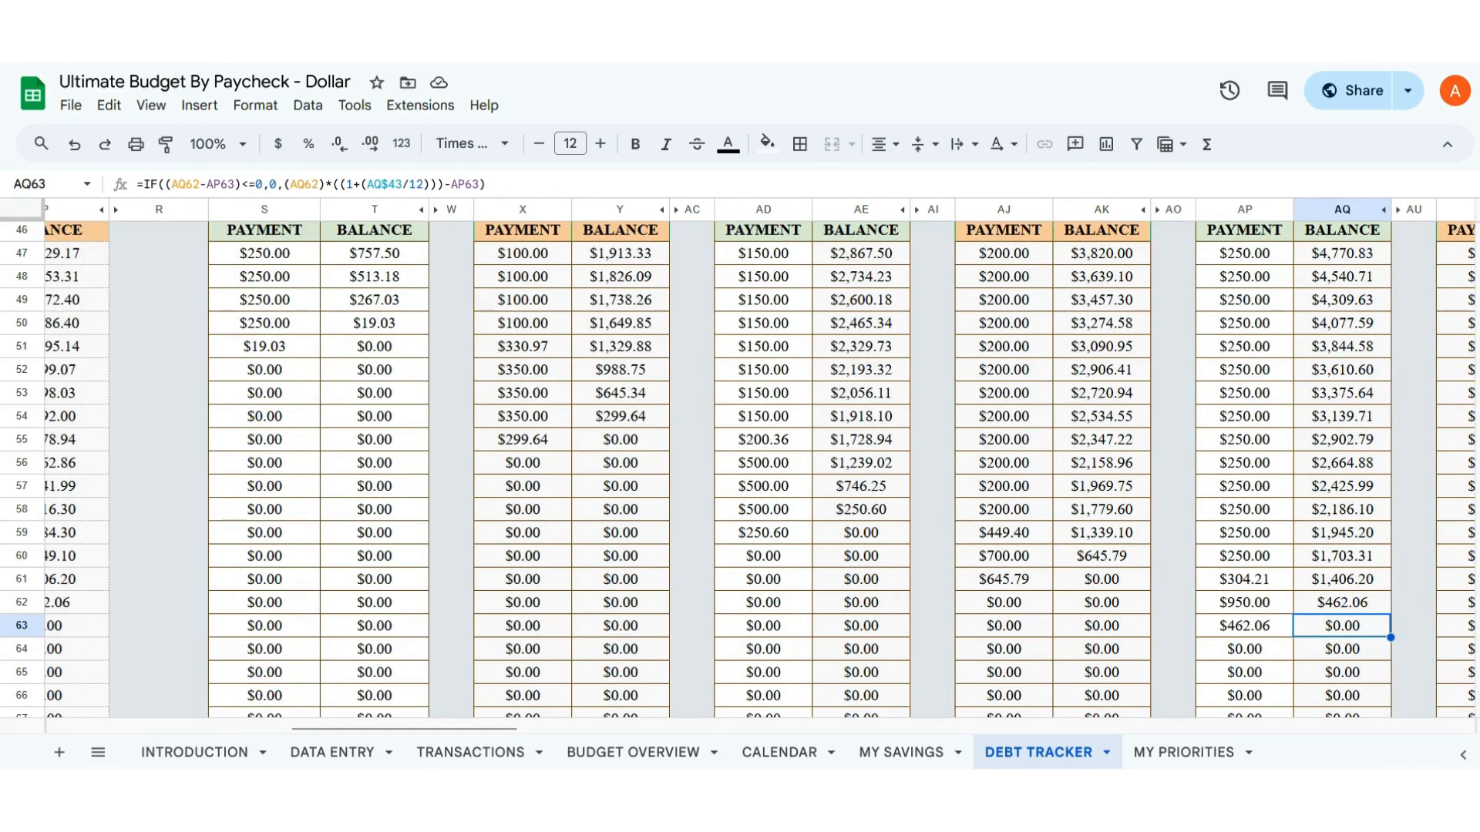
{"action": "scroll", "coordinate": [1323, 512], "scroll_direction": "up", "scroll_amount": 3}
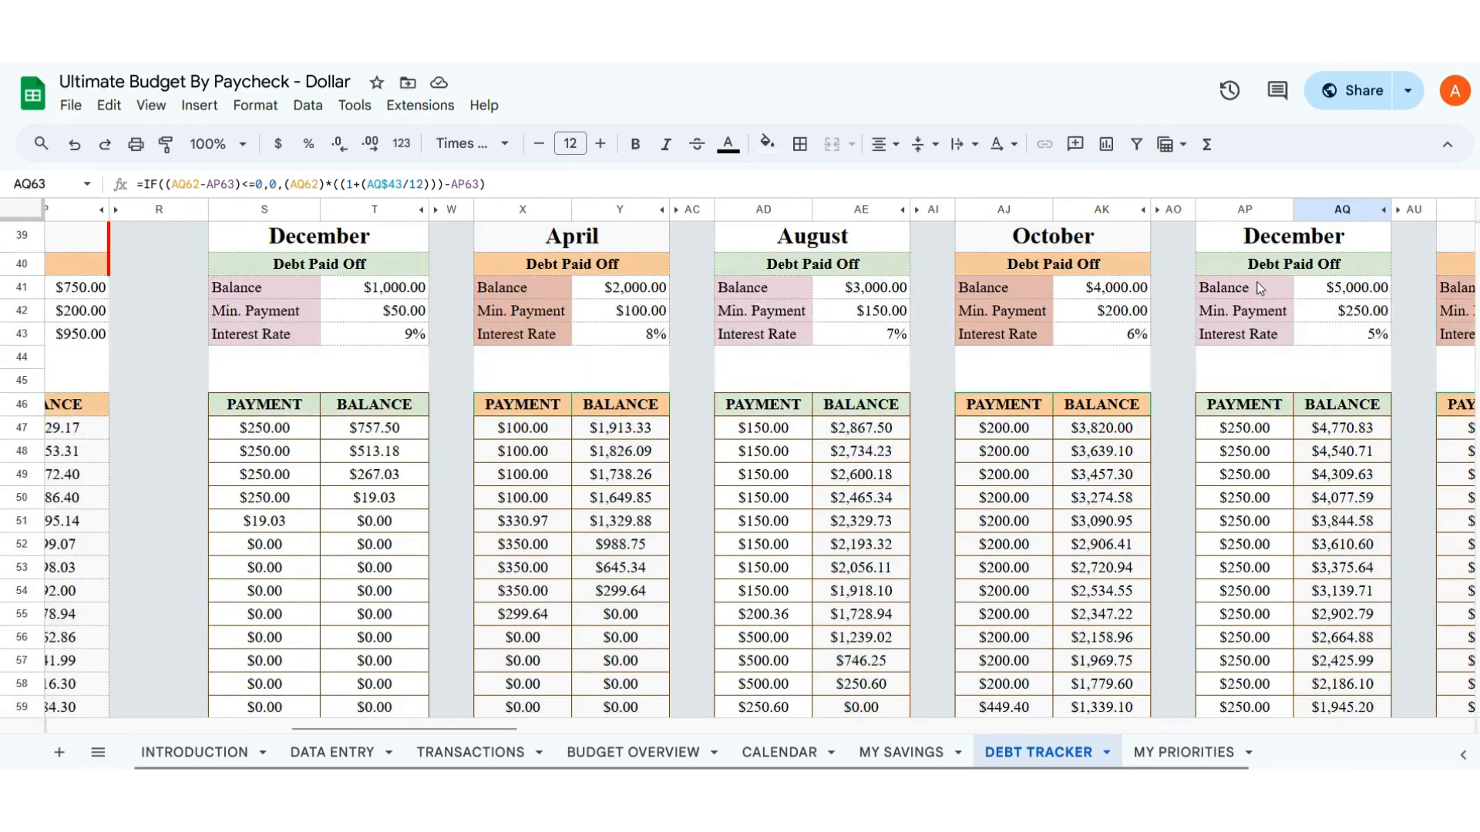
{"action": "scroll", "coordinate": [1260, 289], "scroll_direction": "up", "scroll_amount": 3}
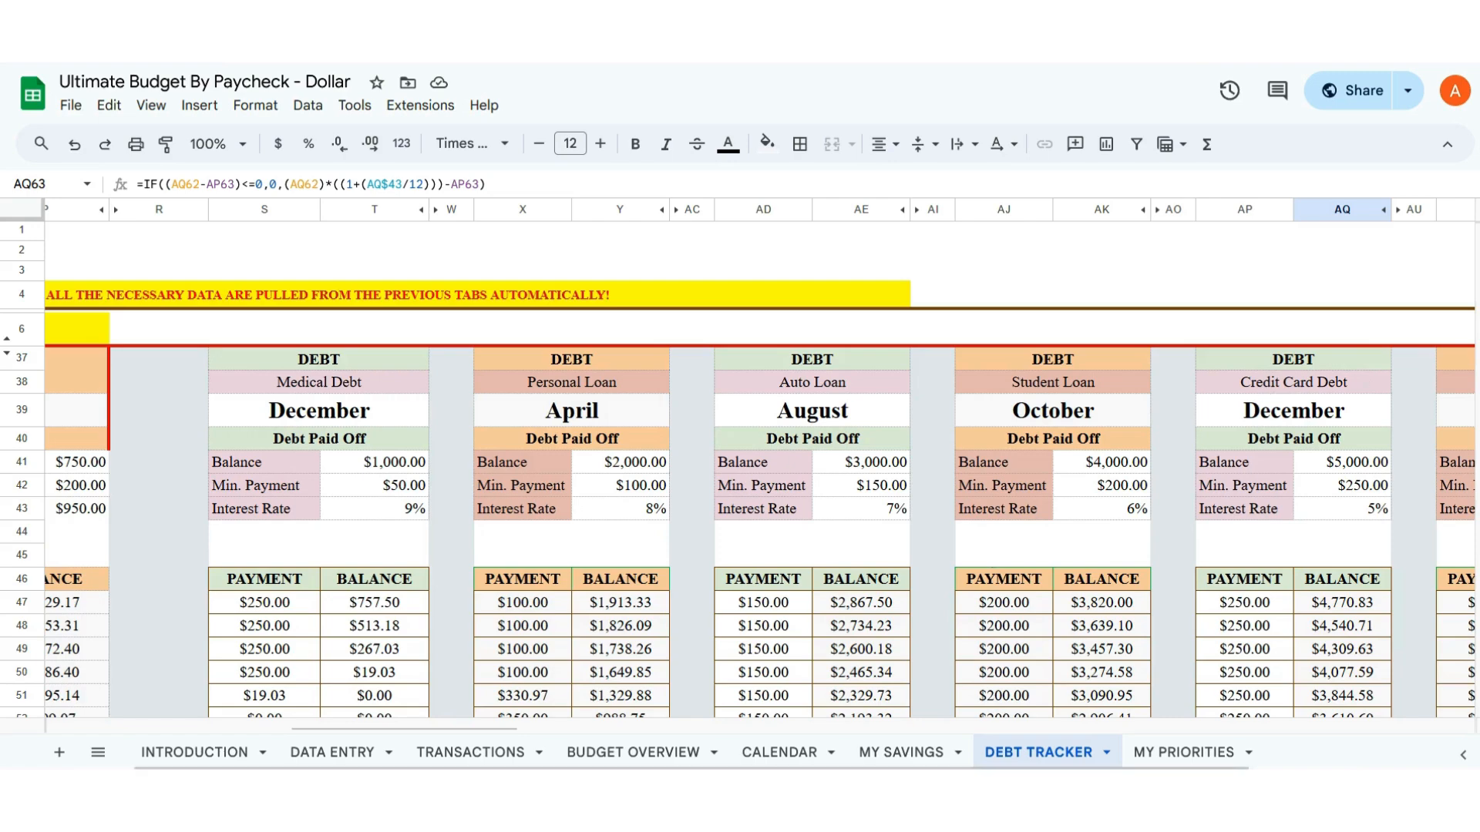
- Check the debt goals on DATA ENTRY against the DEBT TRACKER cards and the end of the overall payoff schedule
{"action": "left_click", "coordinate": [332, 752]}
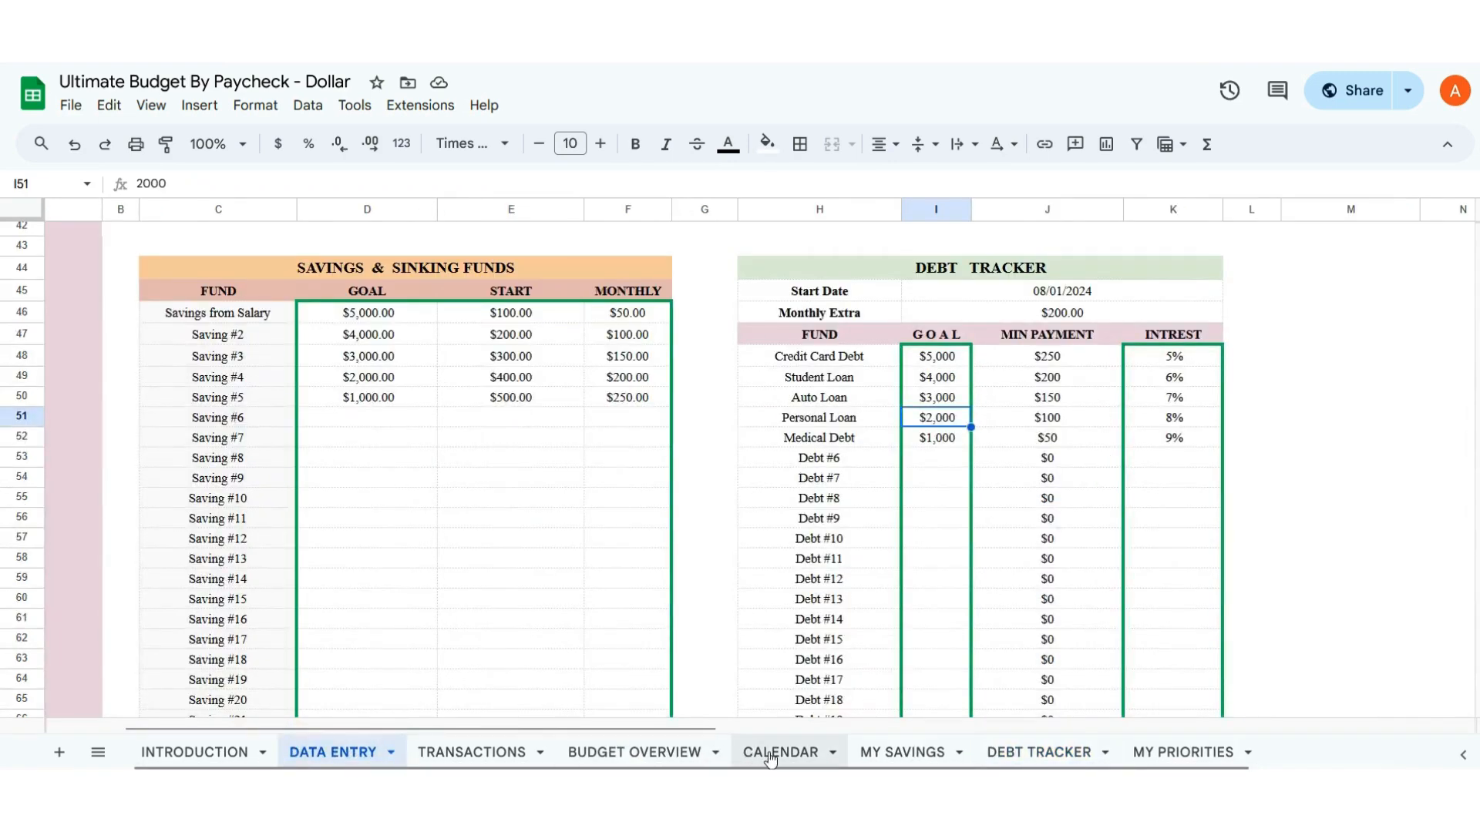
{"action": "left_click", "coordinate": [1035, 759]}
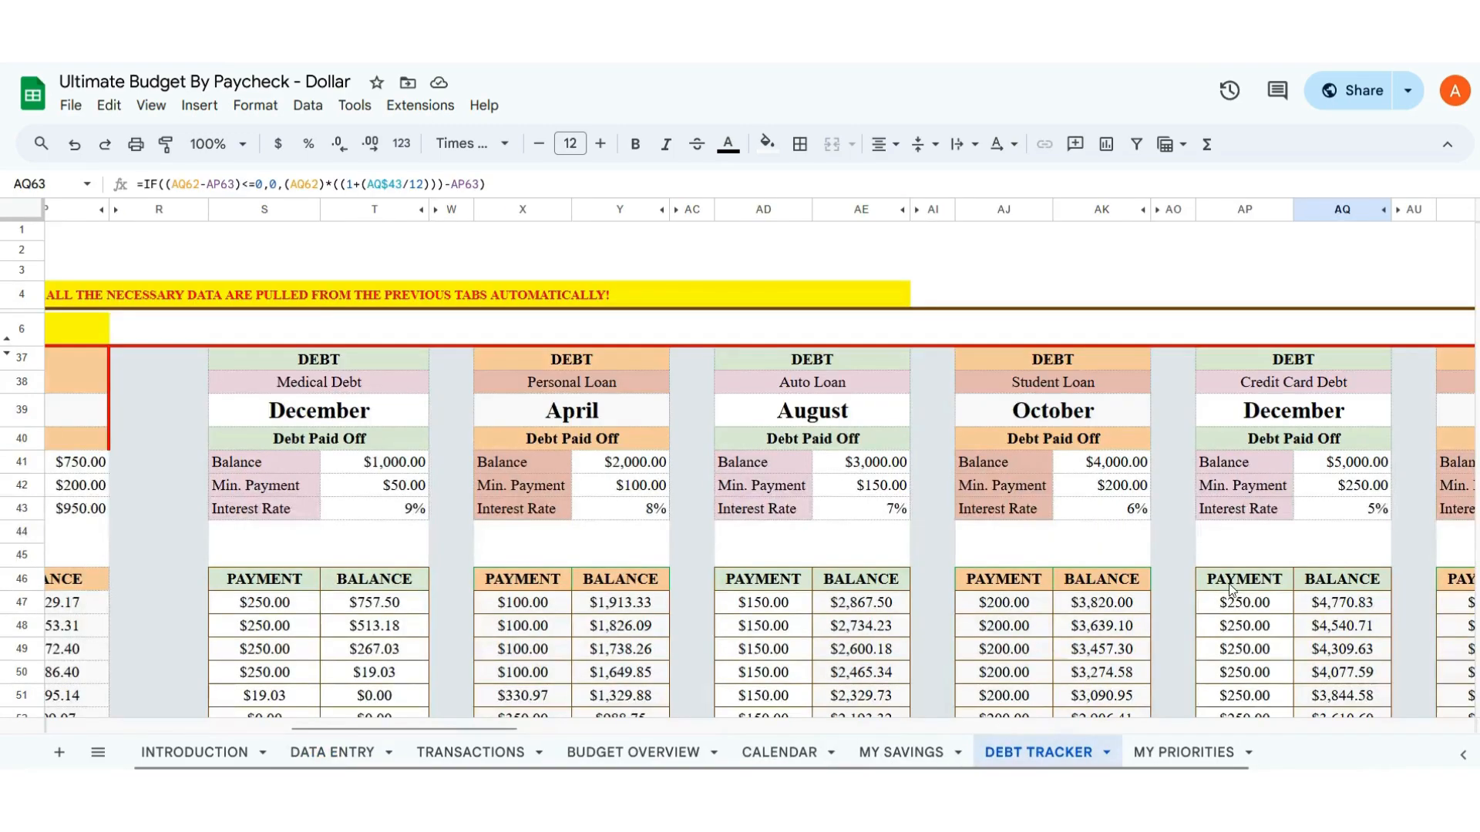
{"action": "scroll", "coordinate": [1204, 660], "scroll_direction": "down", "scroll_amount": 7}
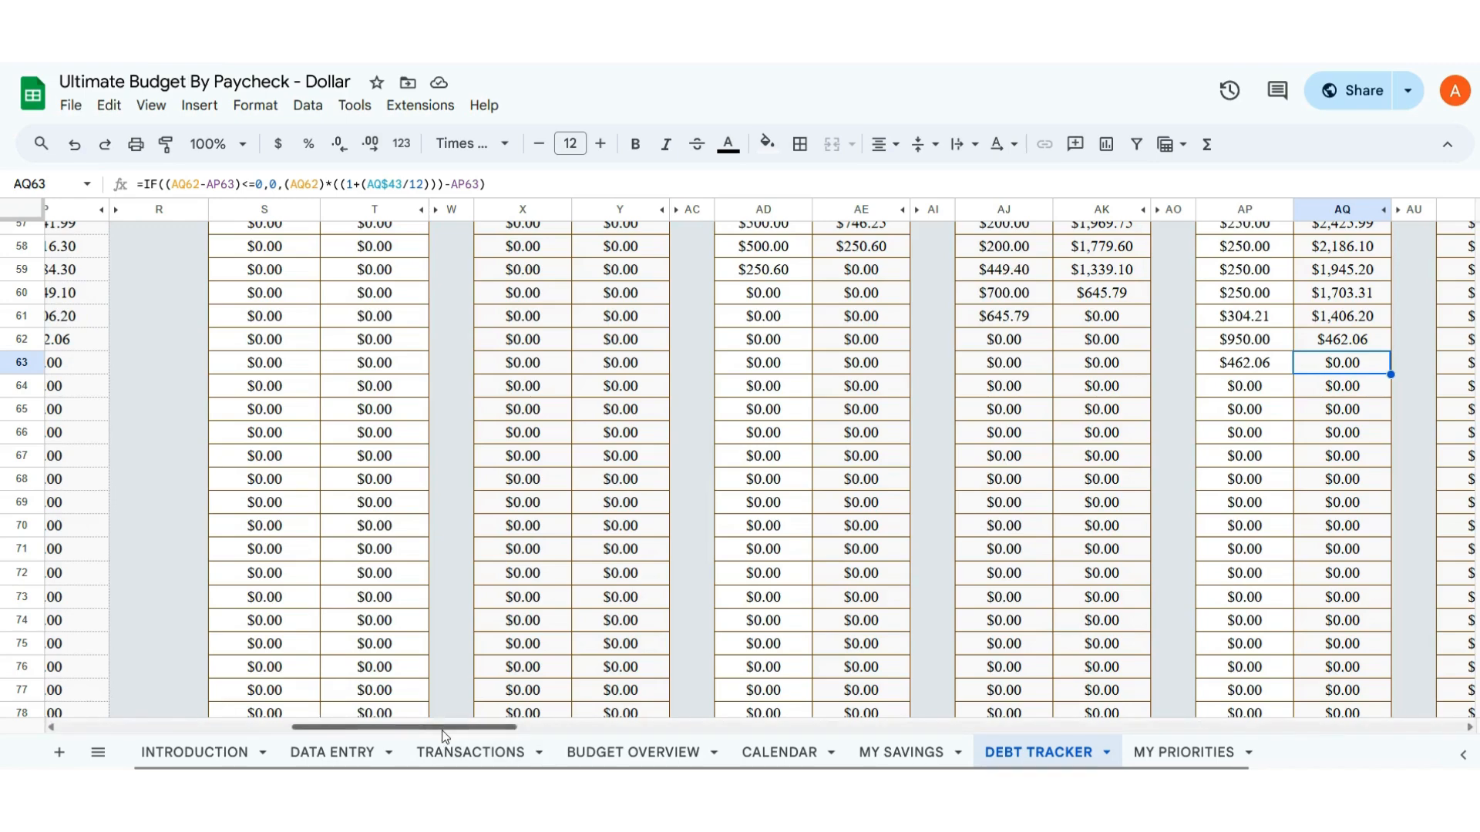
{"action": "left_click_drag", "start_coordinate": [442, 729], "coordinate": [96, 701]}
{"action": "scroll", "coordinate": [1195, 433], "scroll_direction": "up", "scroll_amount": 5}
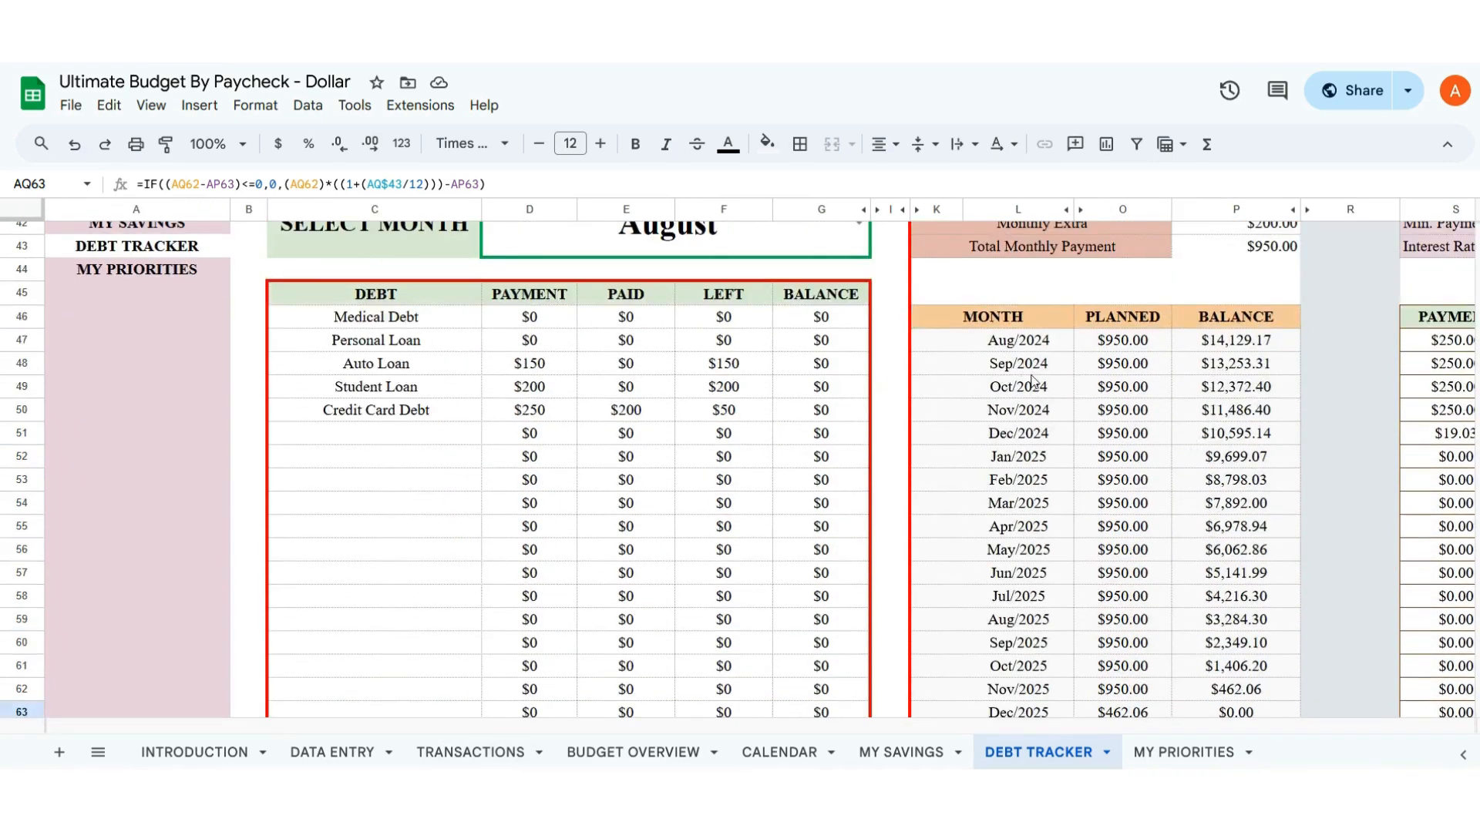
{"action": "scroll", "coordinate": [1051, 457], "scroll_direction": "down", "scroll_amount": 1}
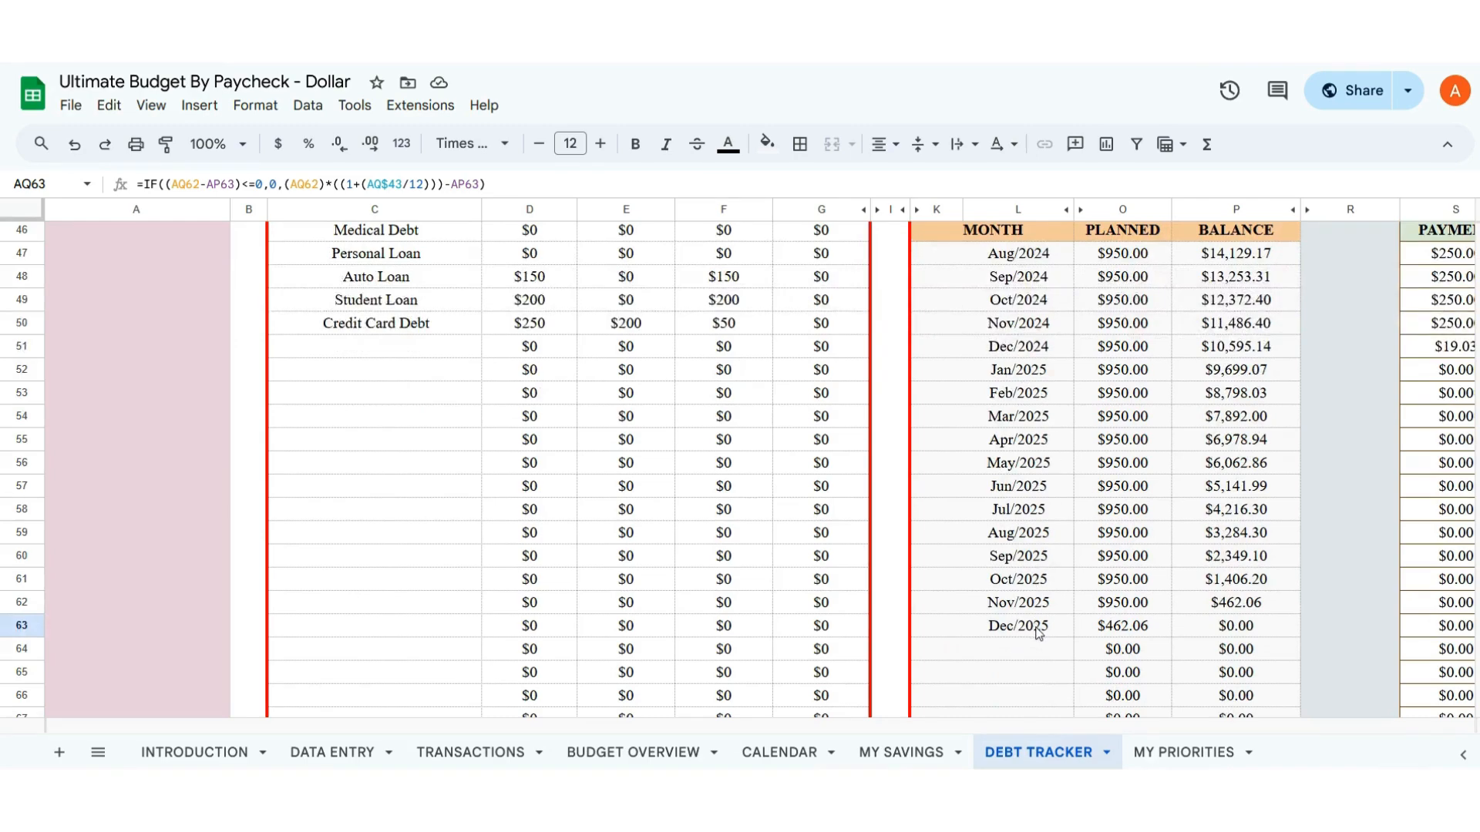
- Set the Internet bill's priority to 1: Critical in the BILLS table on MY PRIORITIES
{"action": "left_click", "coordinate": [1172, 753]}
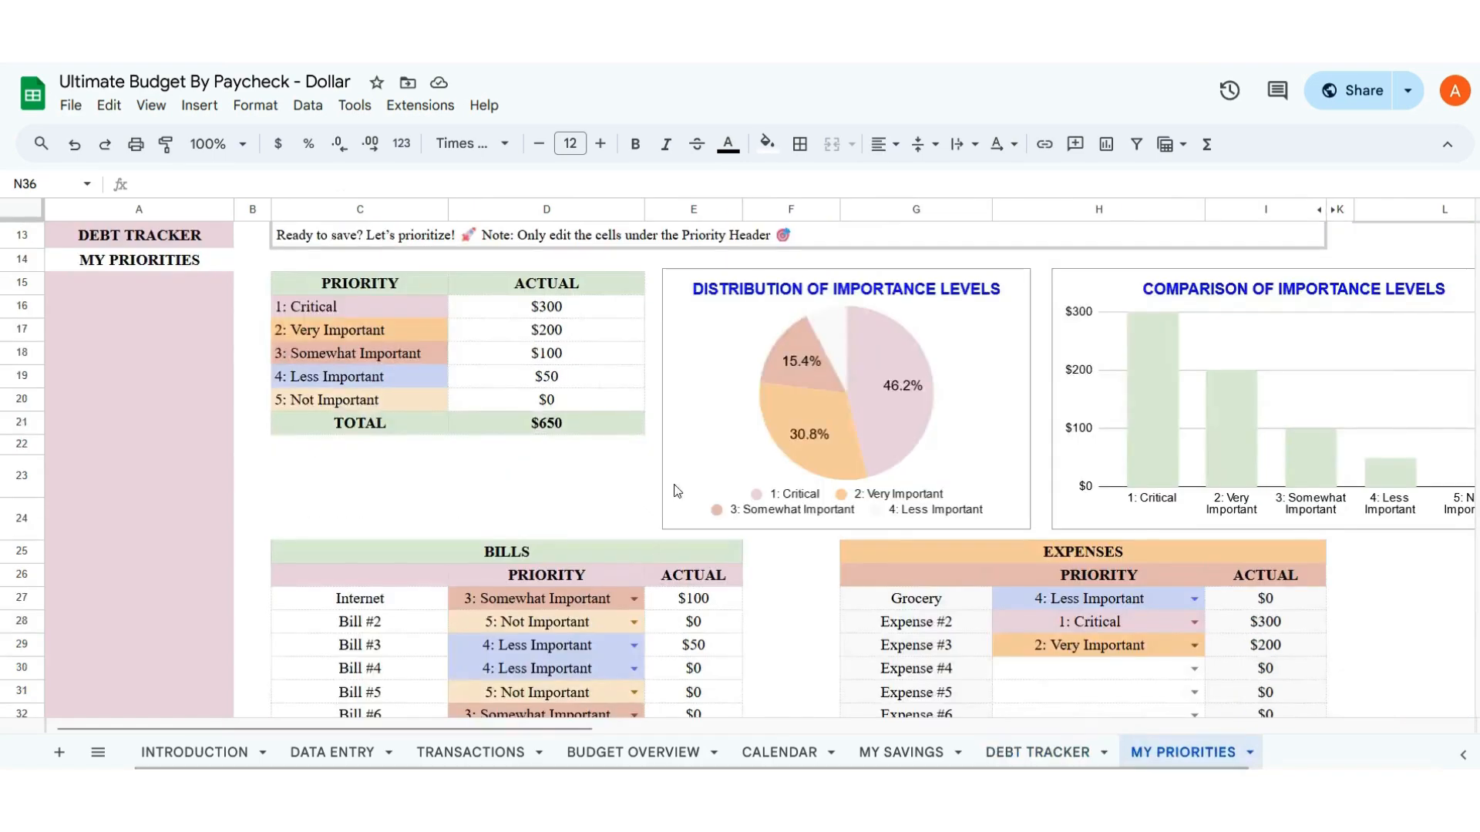
{"action": "scroll", "coordinate": [694, 501], "scroll_direction": "up", "scroll_amount": 3}
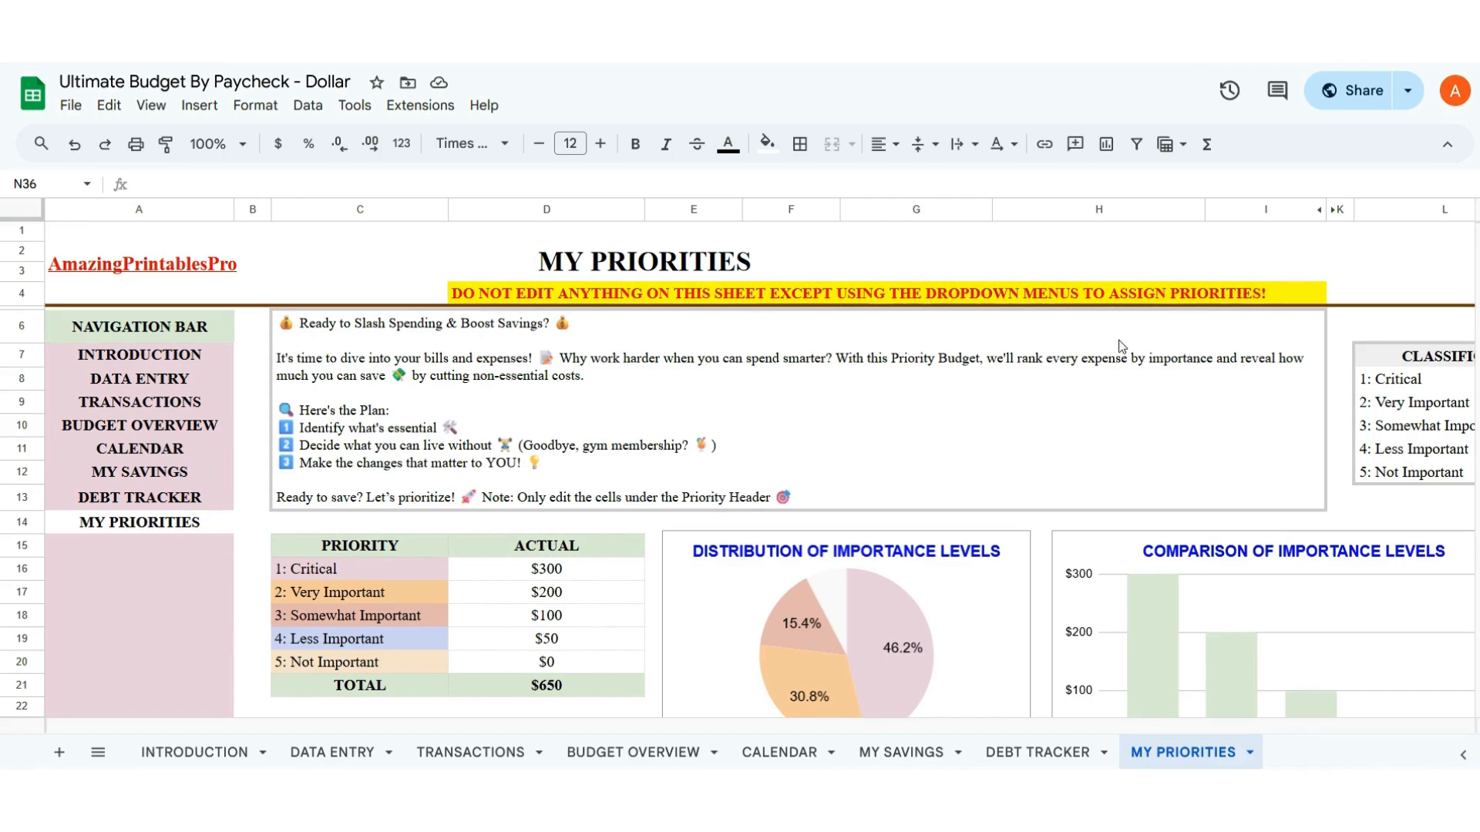
{"action": "scroll", "coordinate": [871, 387], "scroll_direction": "down", "scroll_amount": 5}
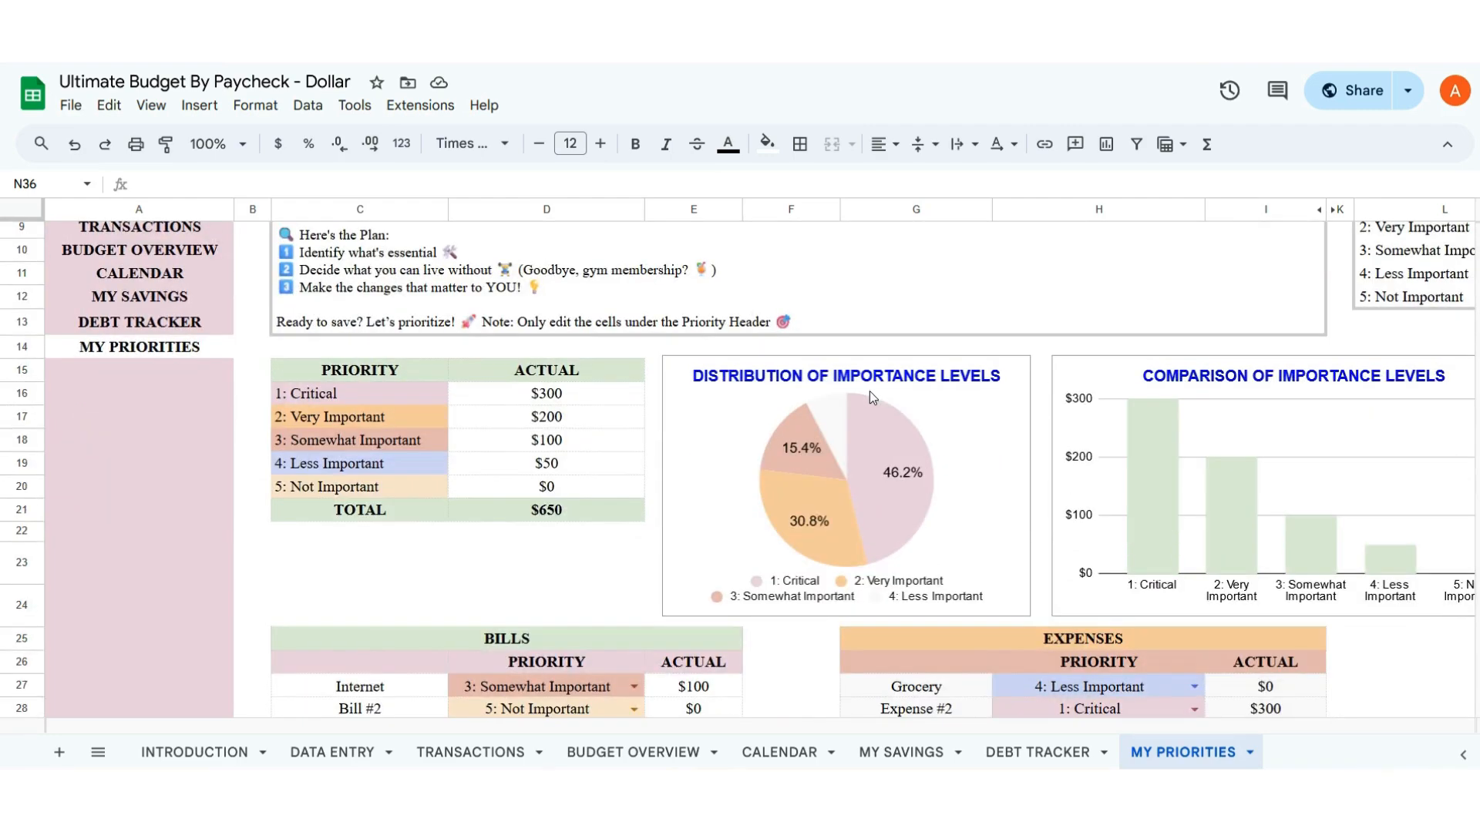
{"action": "scroll", "coordinate": [772, 464], "scroll_direction": "down", "scroll_amount": 3}
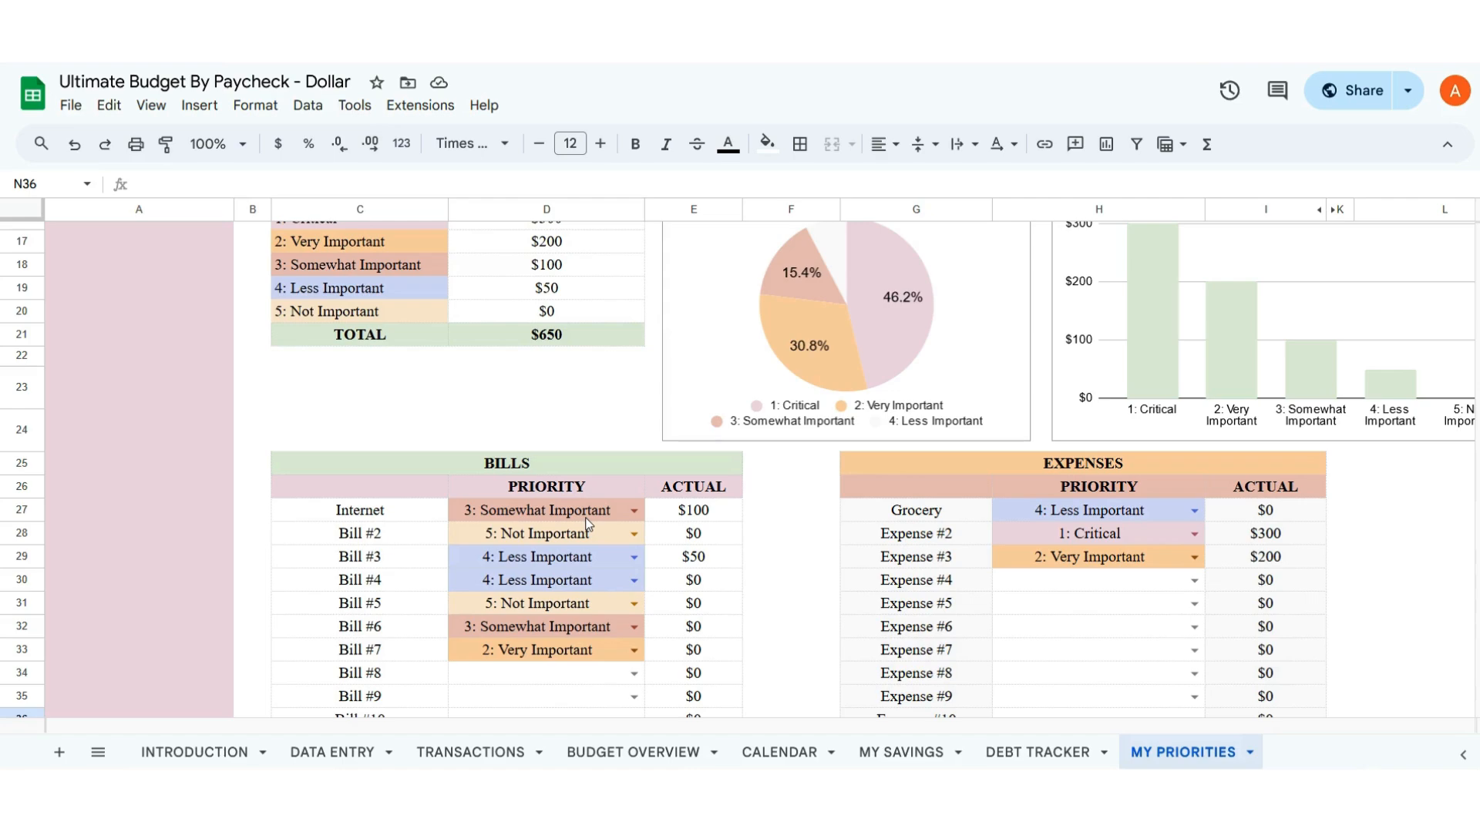
{"action": "left_click", "coordinate": [634, 512]}
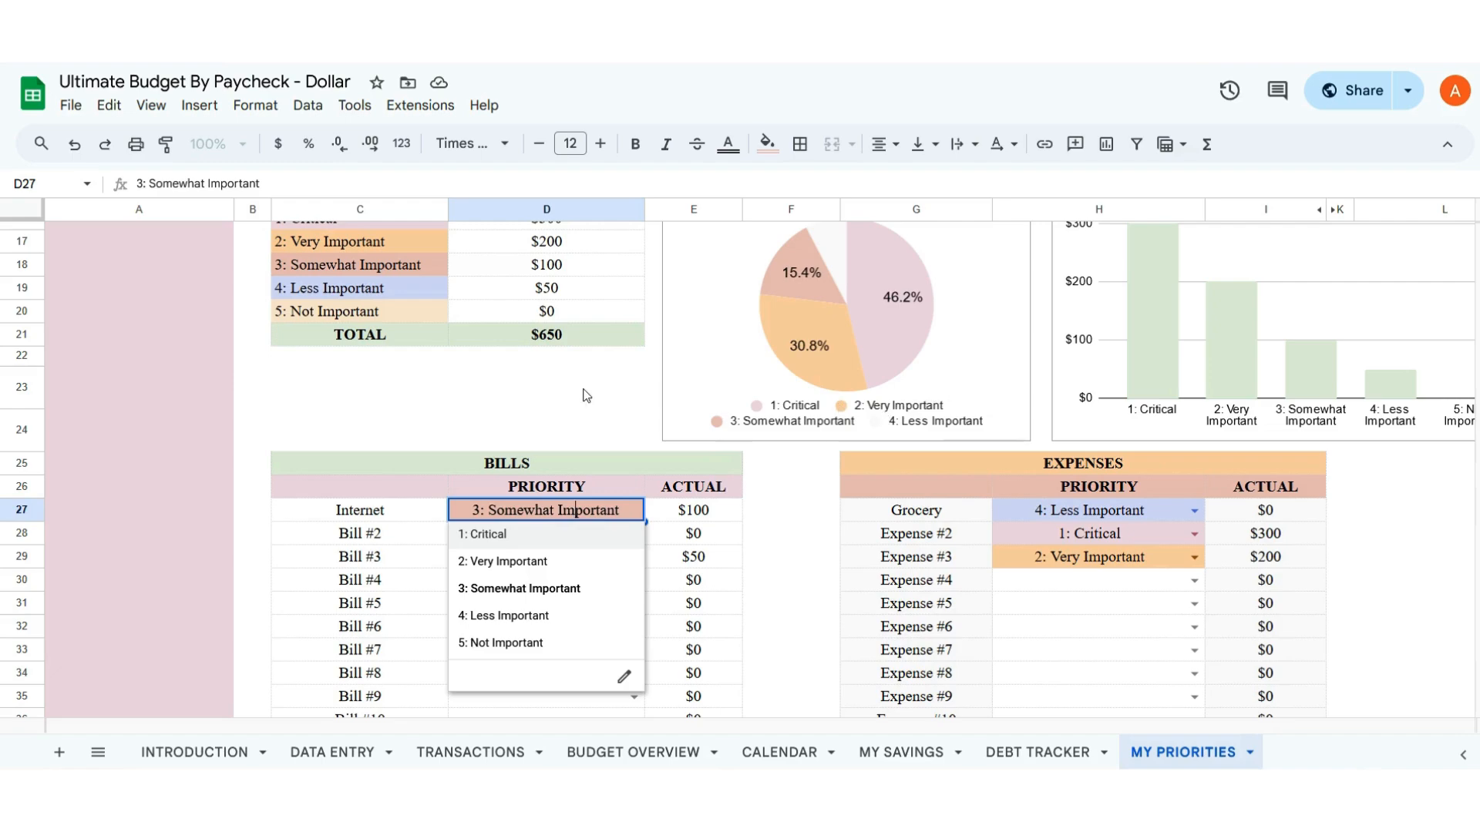
{"action": "left_click", "coordinate": [544, 389]}
{"action": "scroll", "coordinate": [1090, 407], "scroll_direction": "up", "scroll_amount": 2}
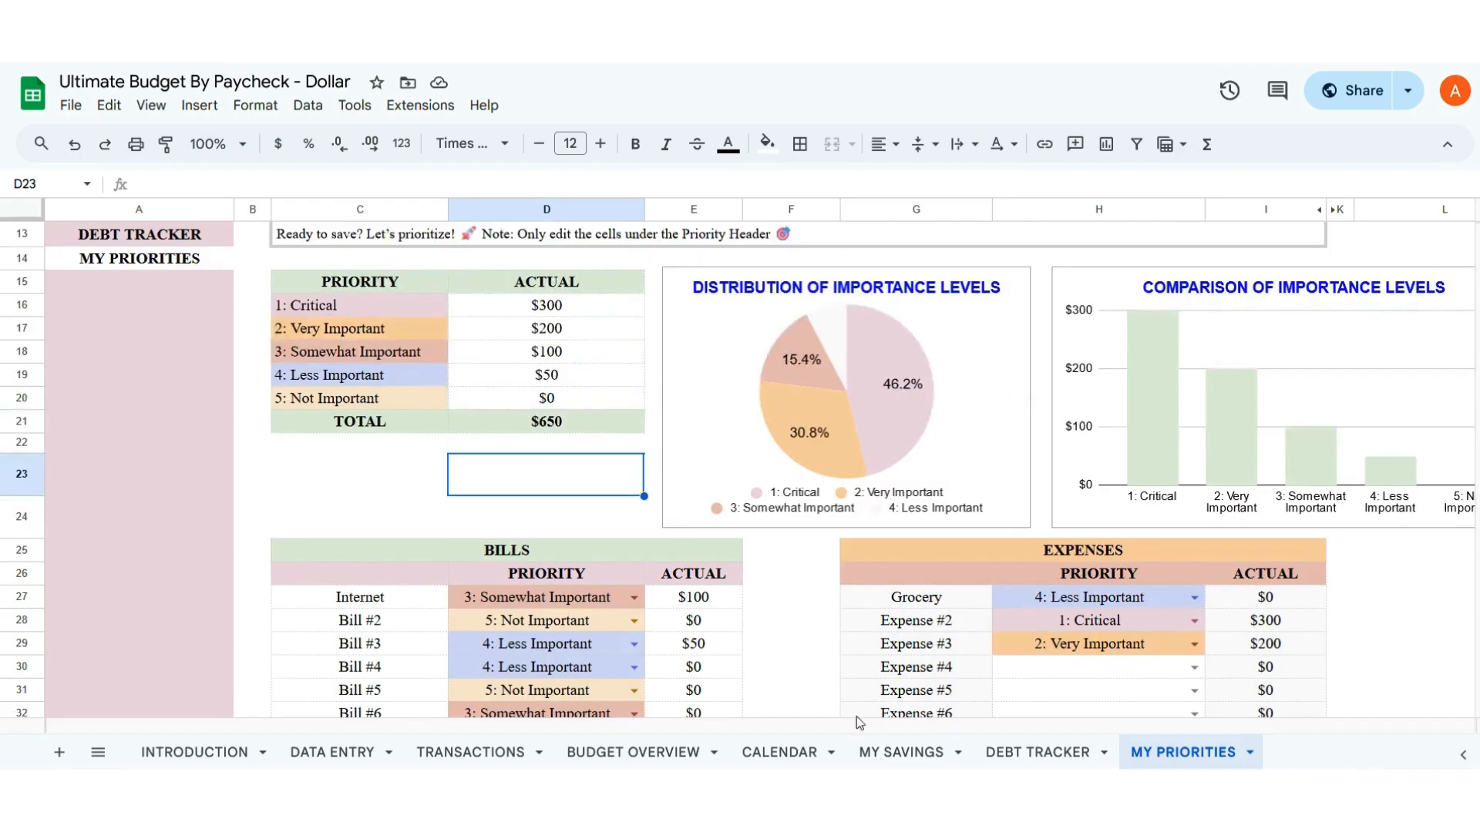
{"action": "left_click_drag", "start_coordinate": [544, 733], "coordinate": [616, 732]}
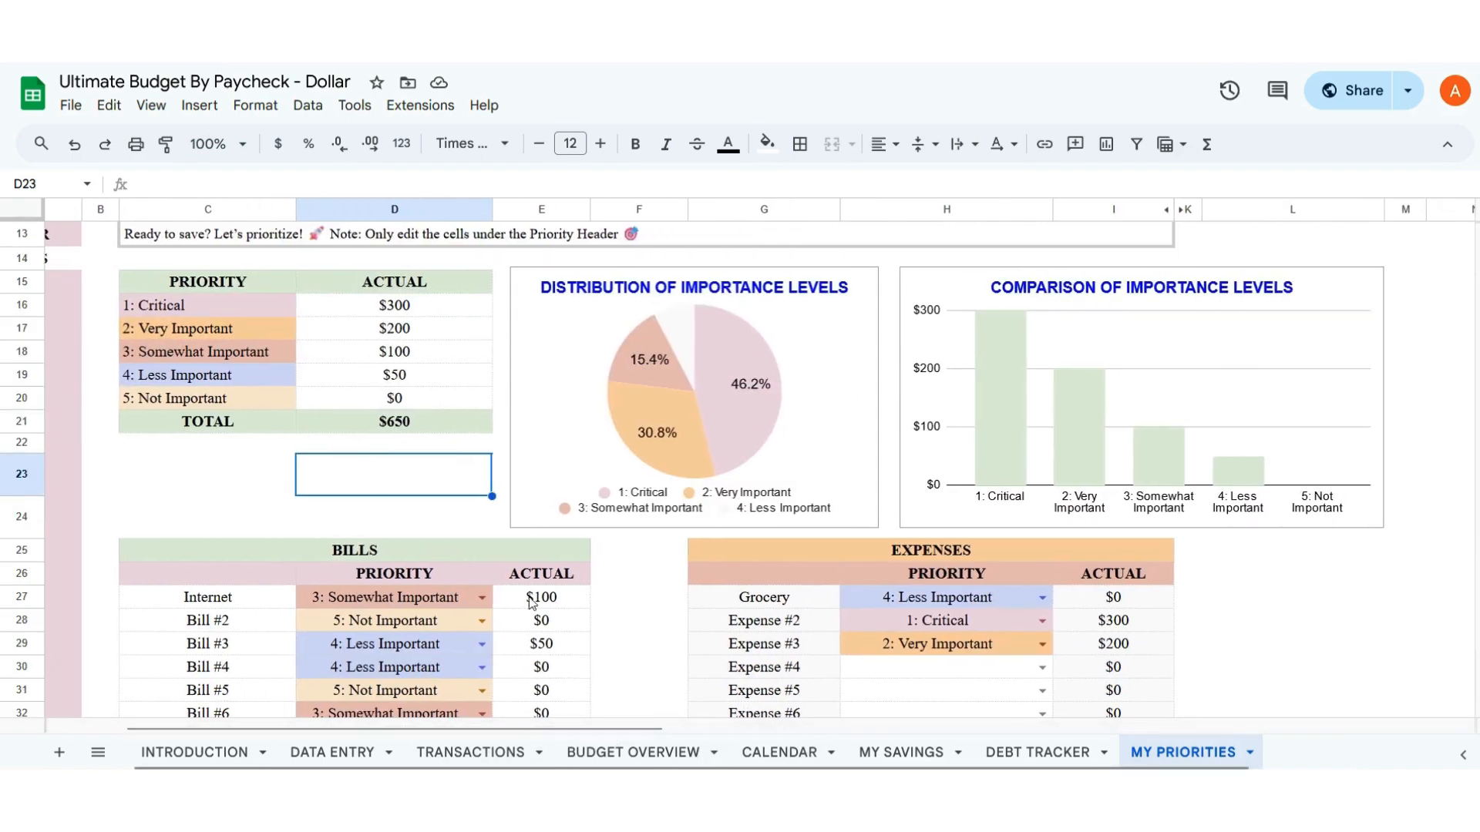
{"action": "left_click", "coordinate": [484, 597]}
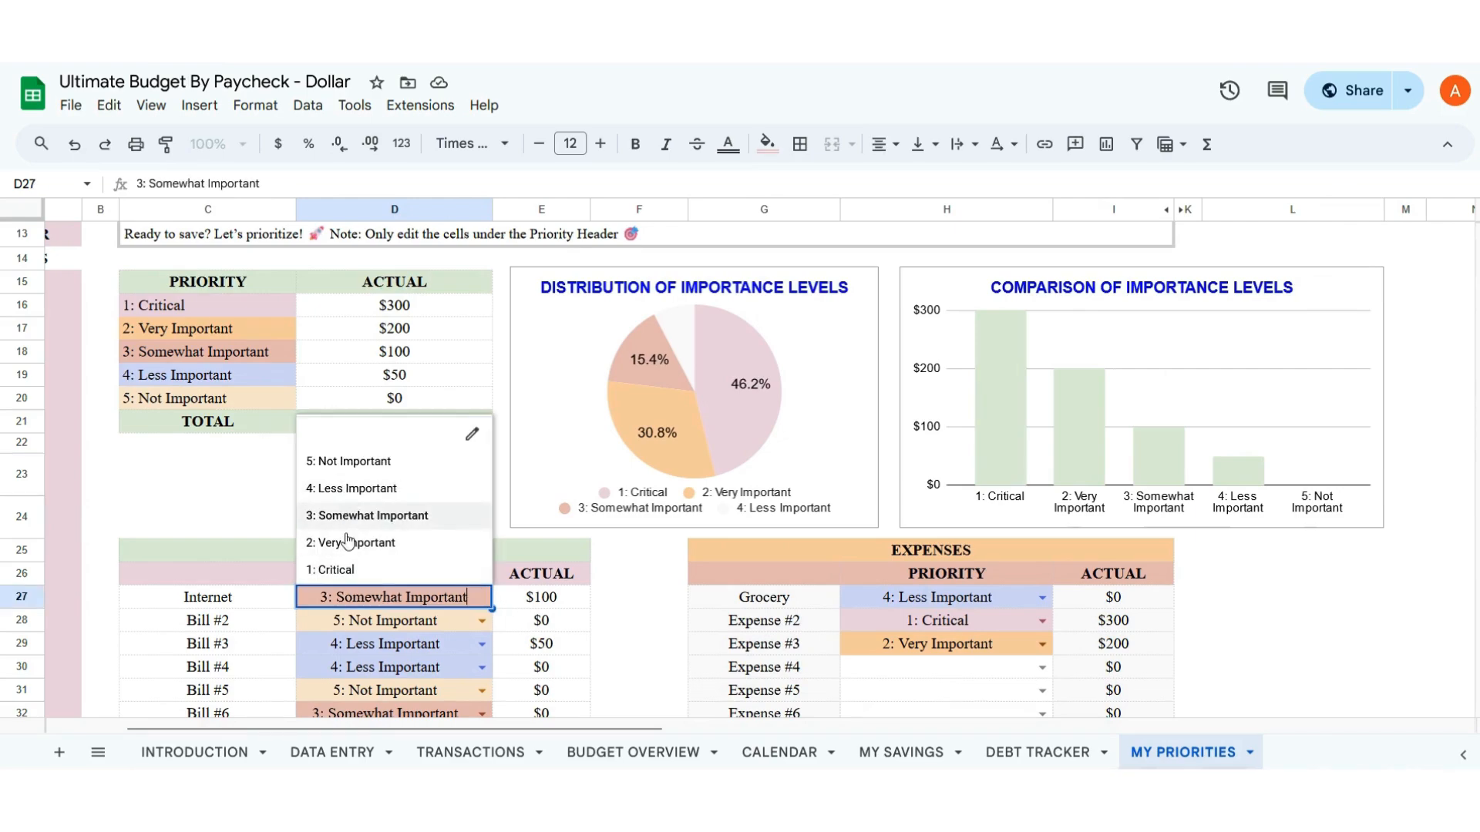
{"action": "left_click", "coordinate": [335, 571]}
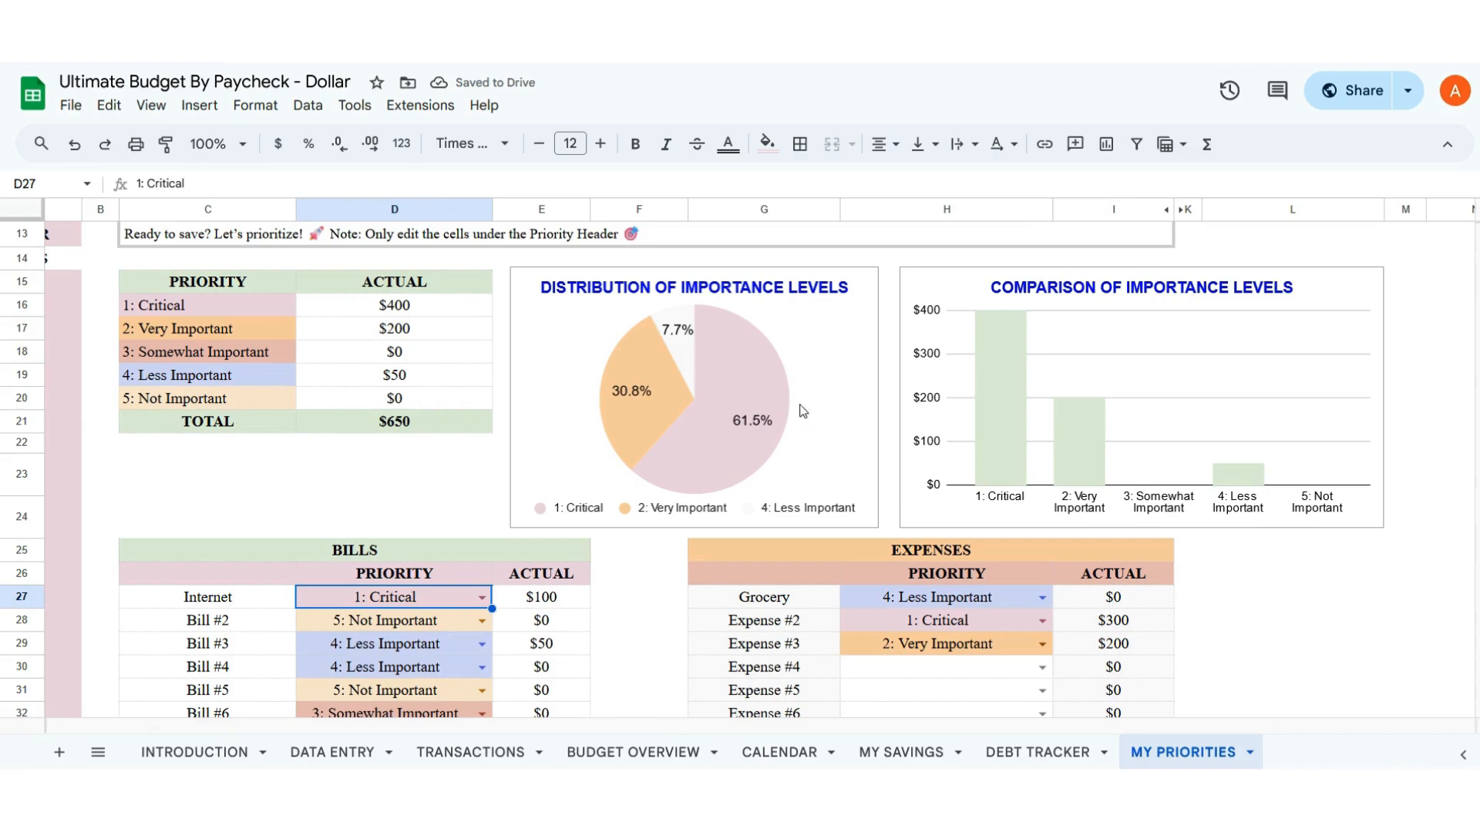
- Compare the priority totals and charts with the BILLS and EXPENSES tables, and view the priority options available for the Internet bill
{"action": "scroll", "coordinate": [784, 395], "scroll_direction": "up", "scroll_amount": 1}
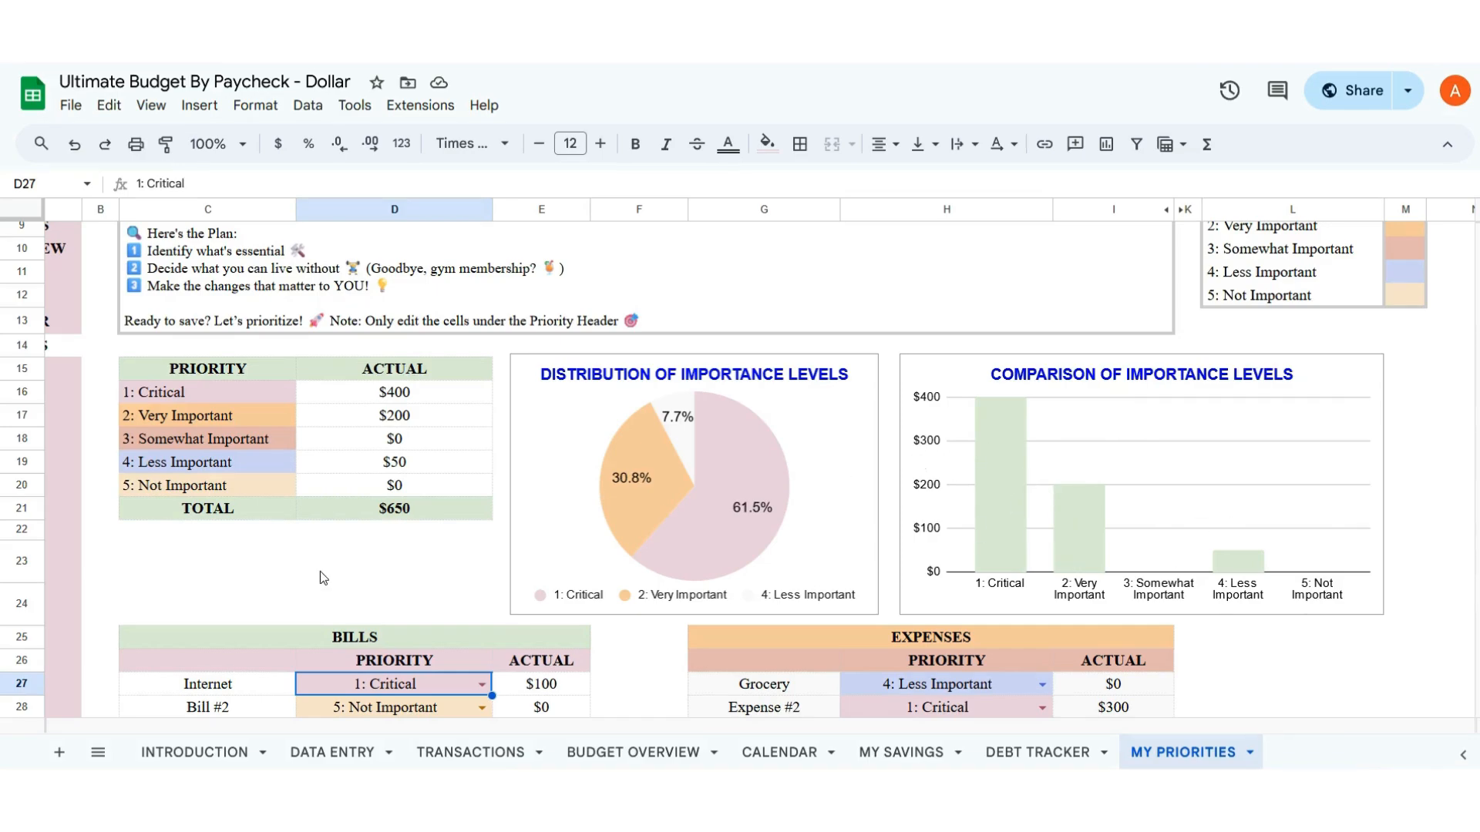
{"action": "scroll", "coordinate": [320, 577], "scroll_direction": "down", "scroll_amount": 4}
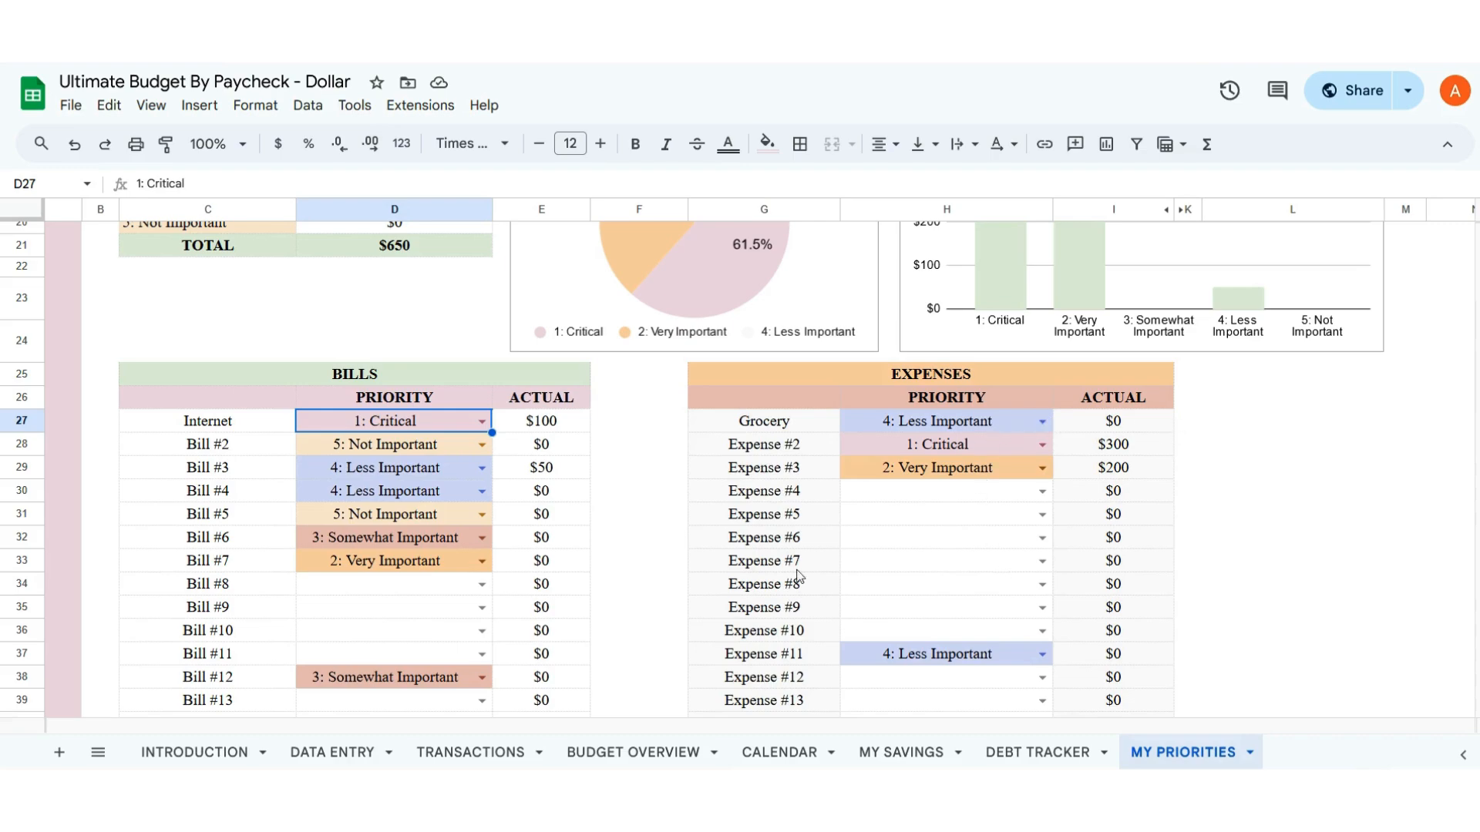
{"action": "scroll", "coordinate": [432, 409], "scroll_direction": "up", "scroll_amount": 4}
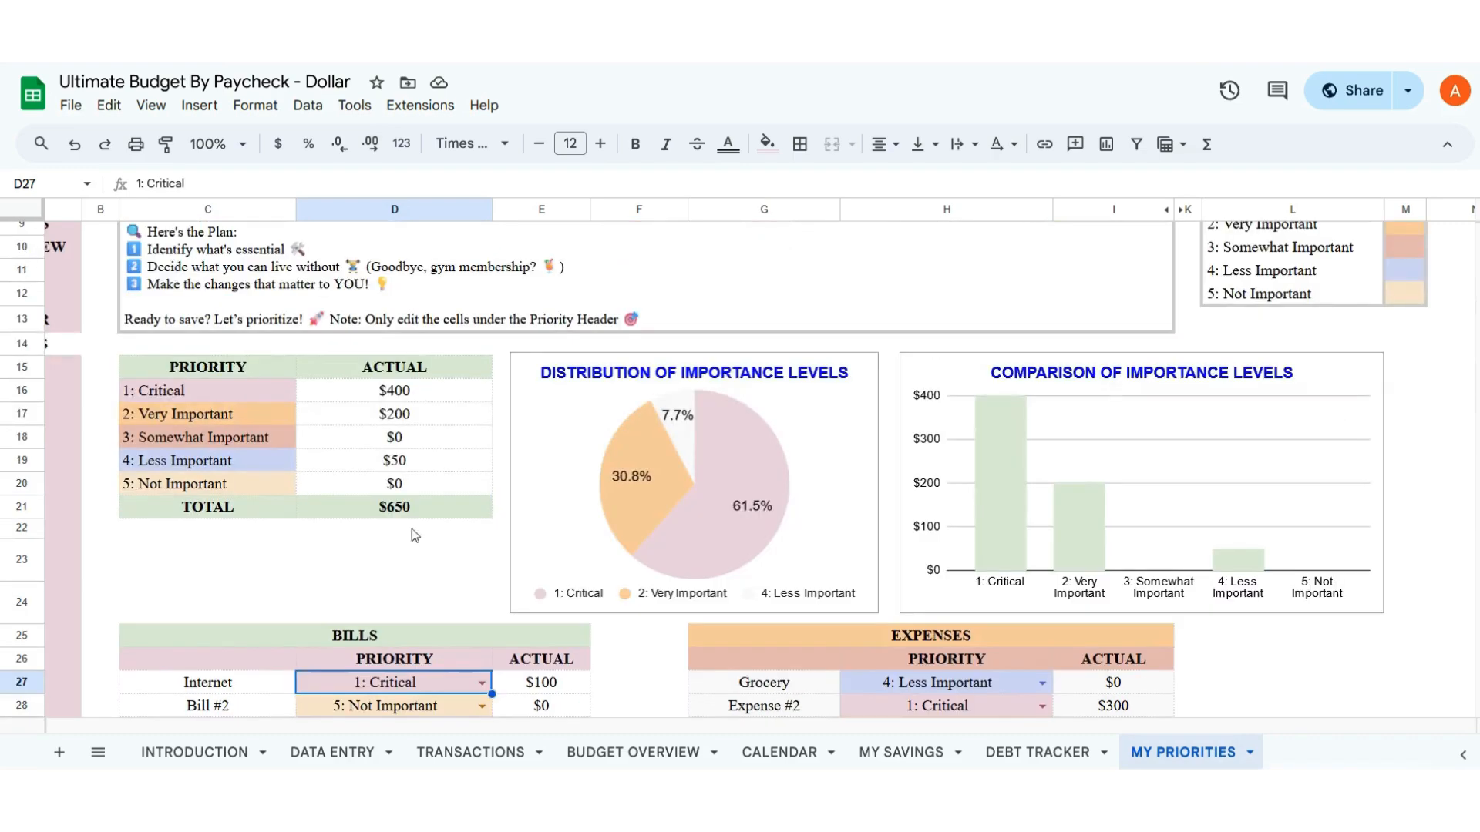
{"action": "scroll", "coordinate": [437, 642], "scroll_direction": "down", "scroll_amount": 3}
{"action": "left_click", "coordinate": [483, 507]}
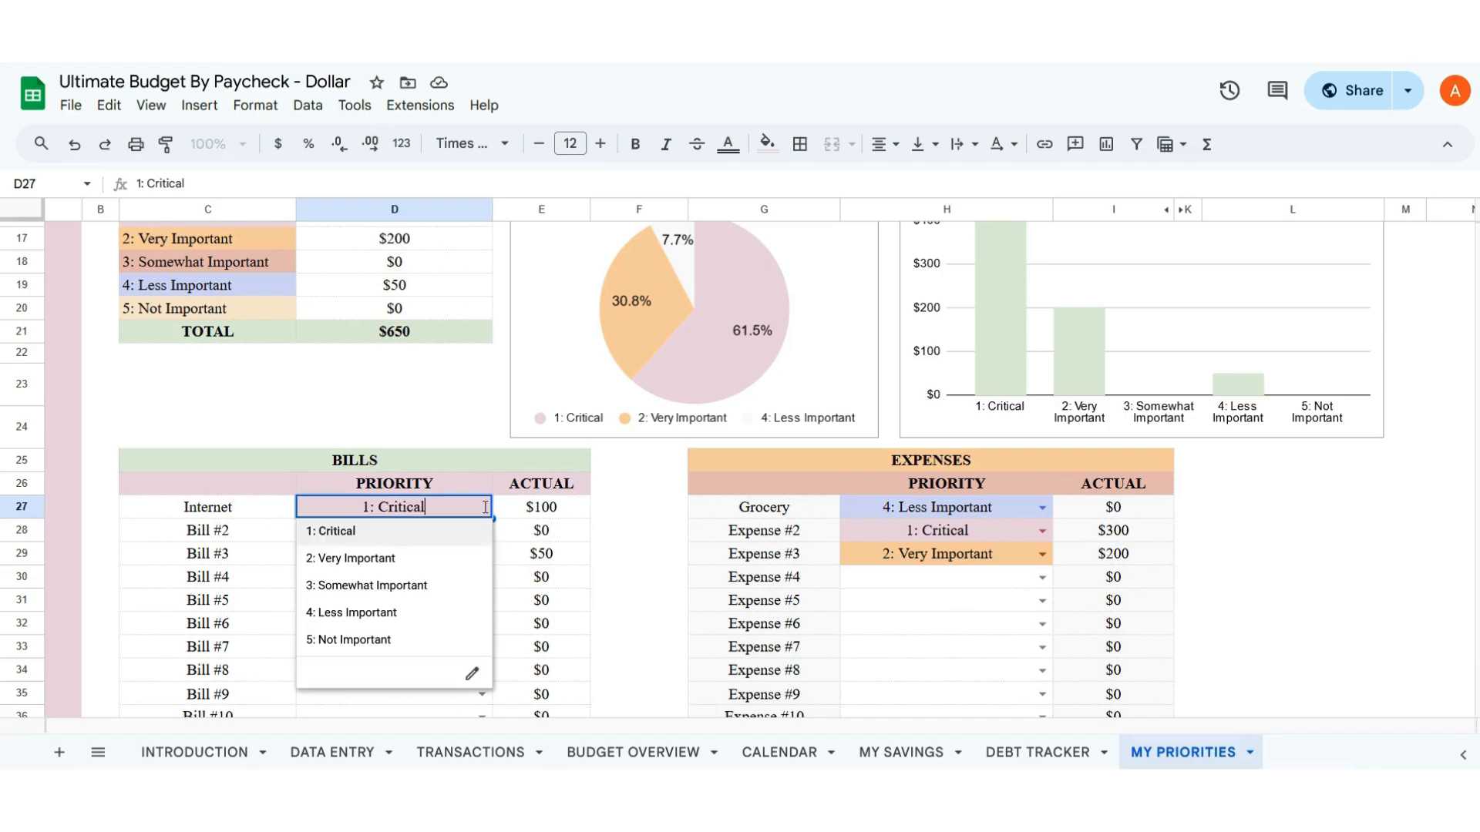
{"action": "left_click", "coordinate": [239, 397]}
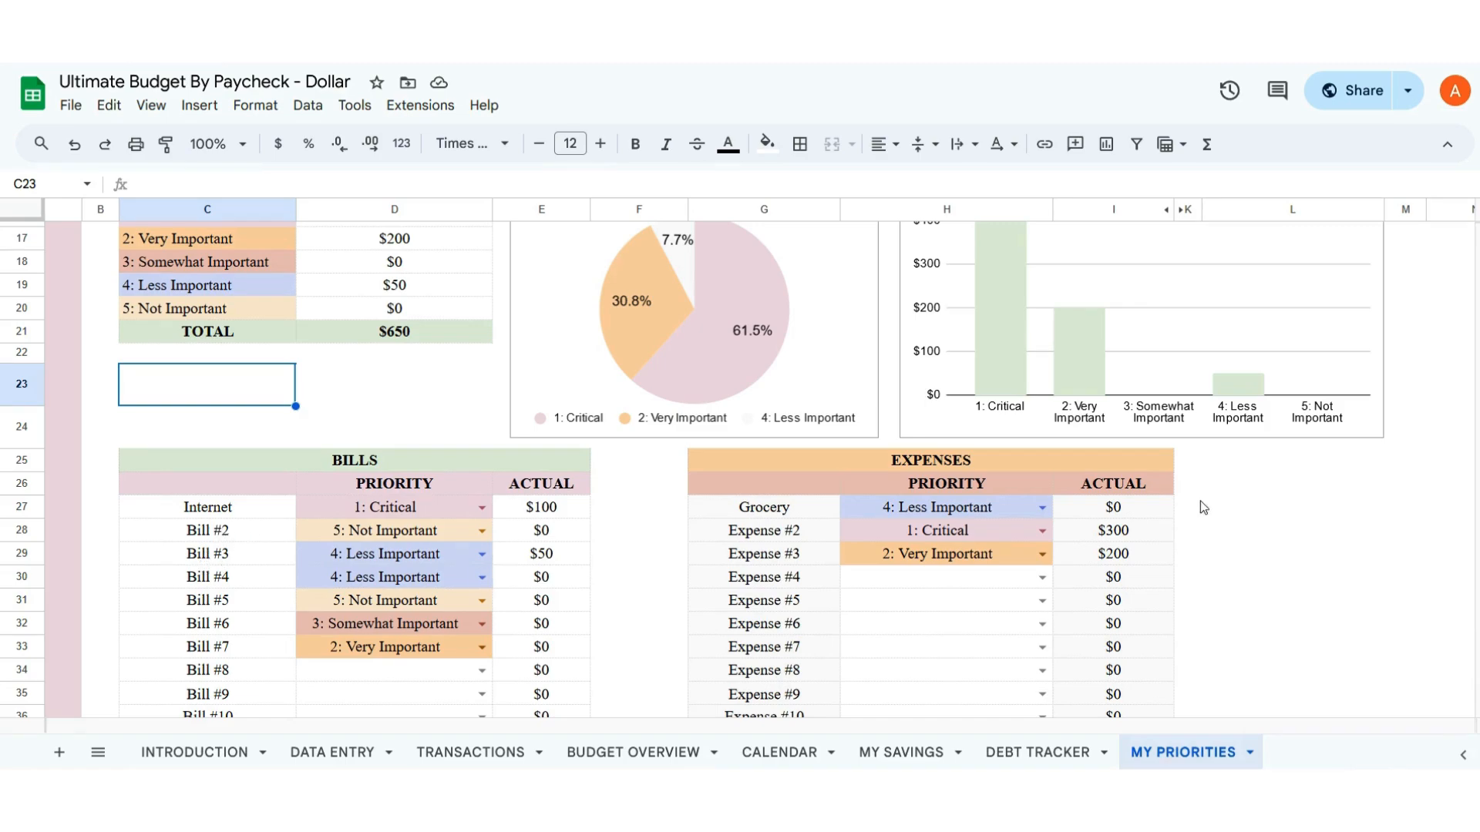
- Select the instructions block at the start of MY PRIORITIES and review it against the priority summary, charts and assigned priorities
{"action": "scroll", "coordinate": [780, 505], "scroll_direction": "up", "scroll_amount": 5}
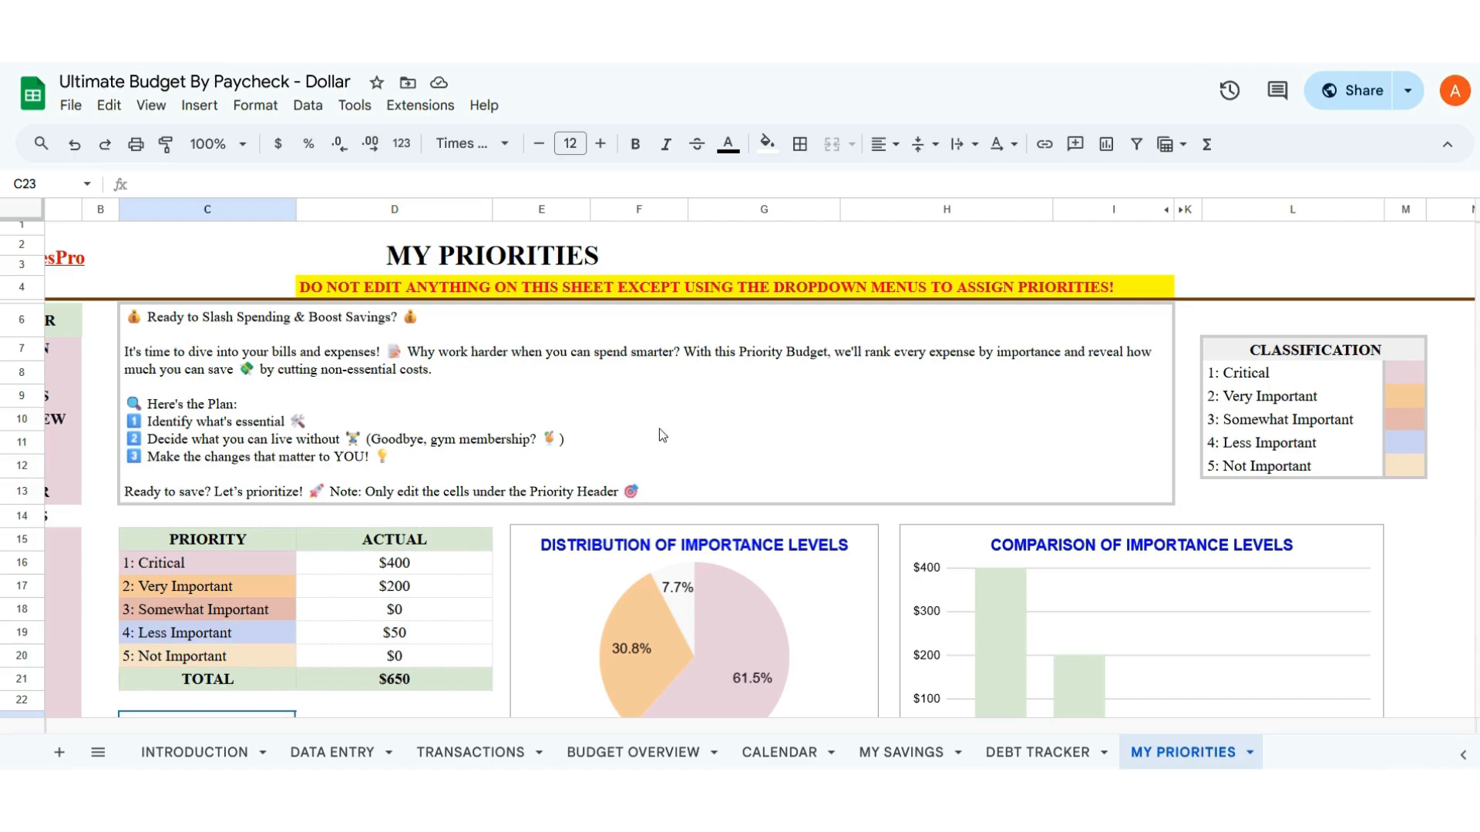
{"action": "left_click", "coordinate": [659, 428]}
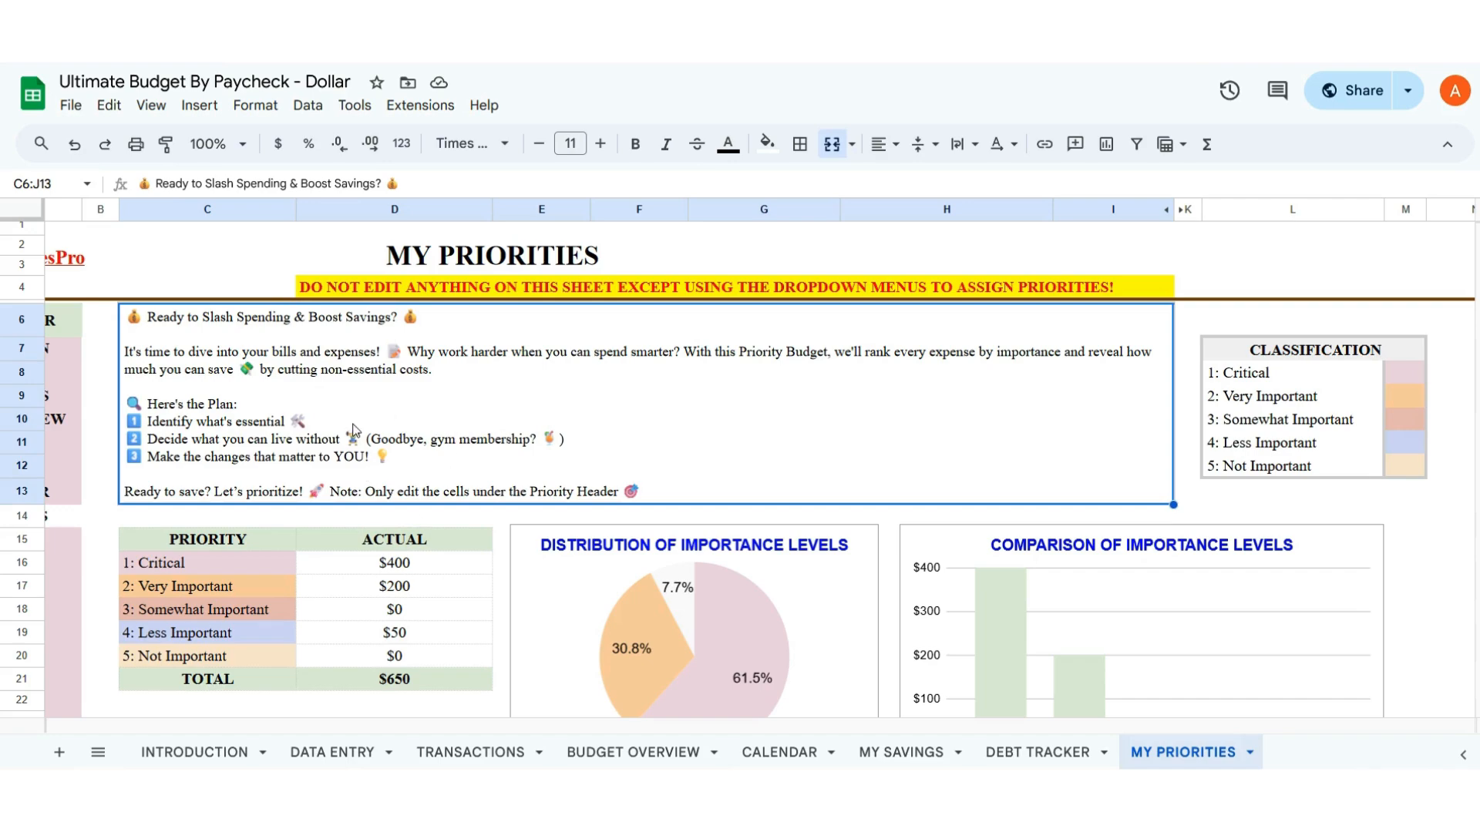
{"action": "scroll", "coordinate": [355, 429], "scroll_direction": "down", "scroll_amount": 3}
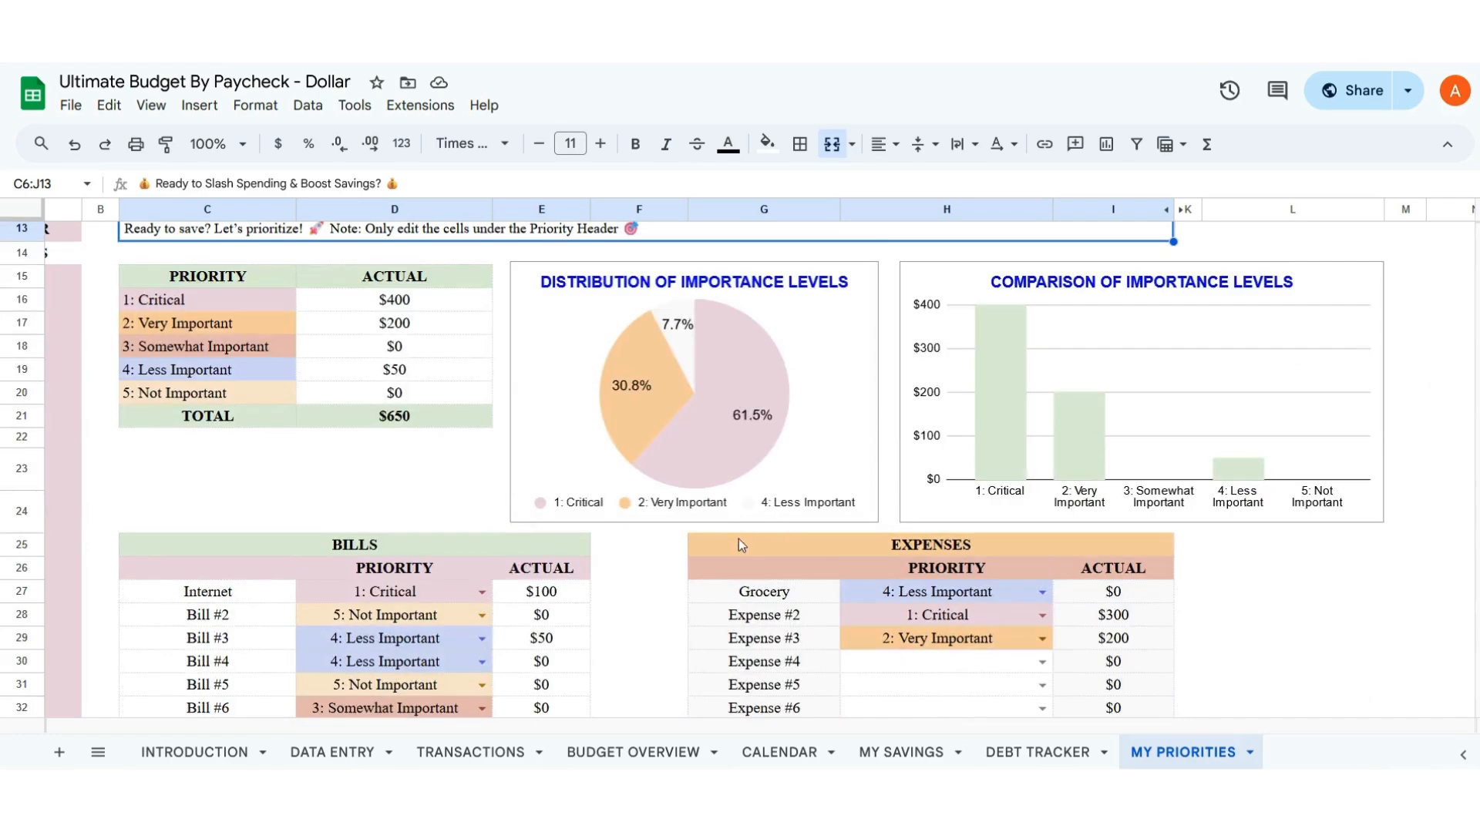
{"action": "scroll", "coordinate": [724, 534], "scroll_direction": "down", "scroll_amount": 2}
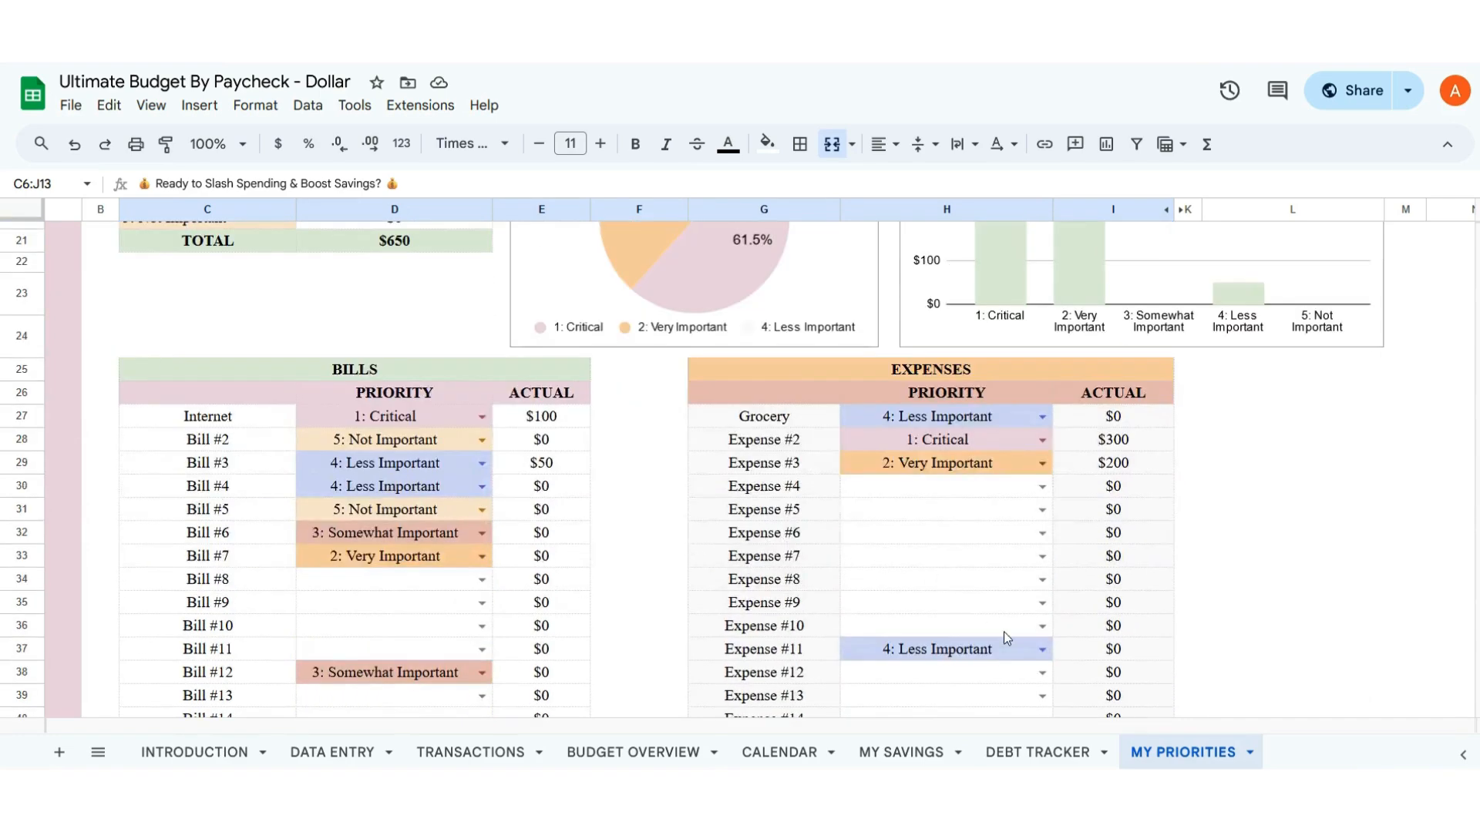
{"action": "scroll", "coordinate": [429, 740], "scroll_direction": "left", "scroll_amount": 3}
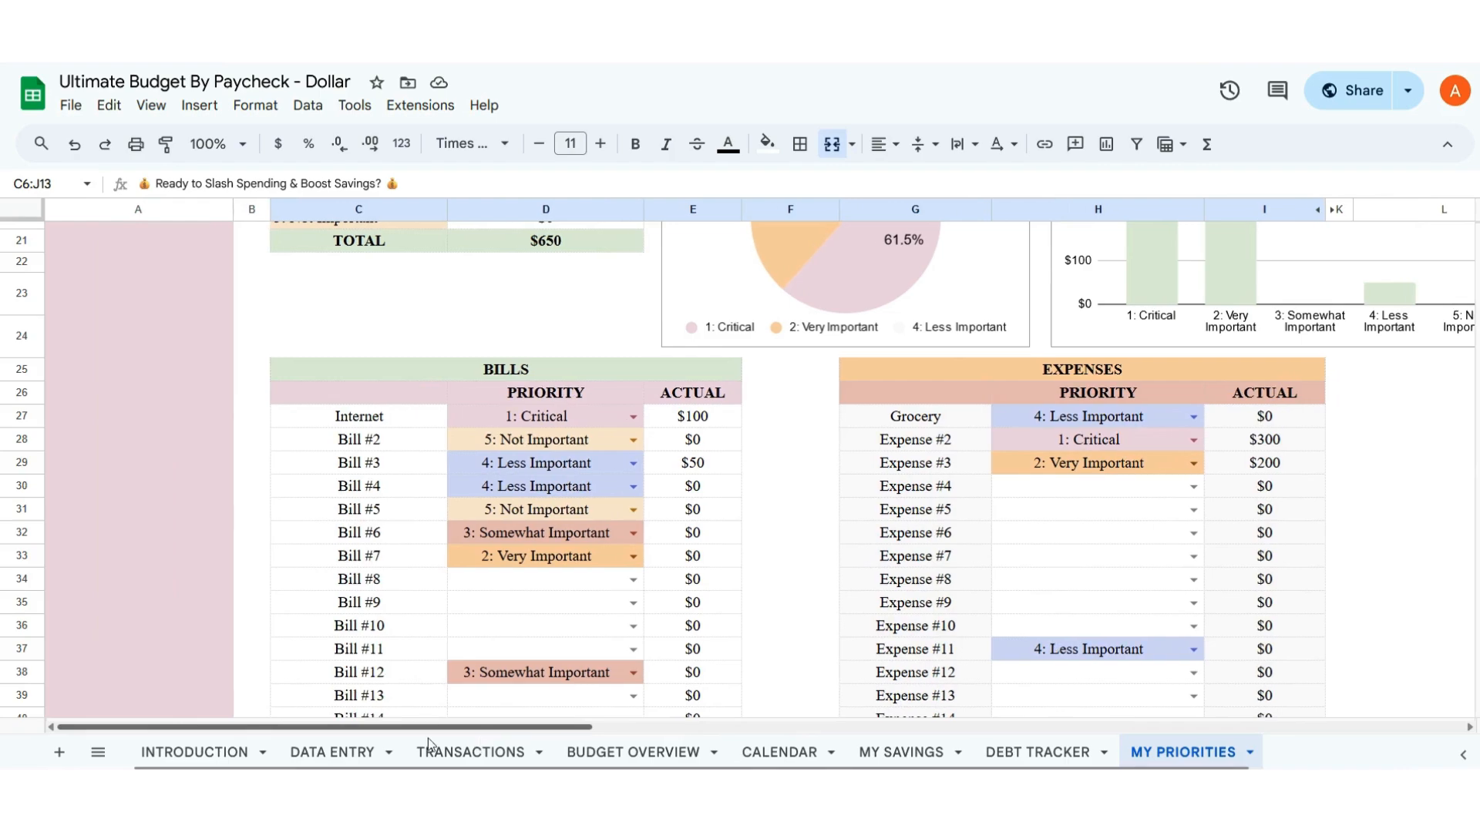
{"action": "scroll", "coordinate": [871, 600], "scroll_direction": "up", "scroll_amount": 5}
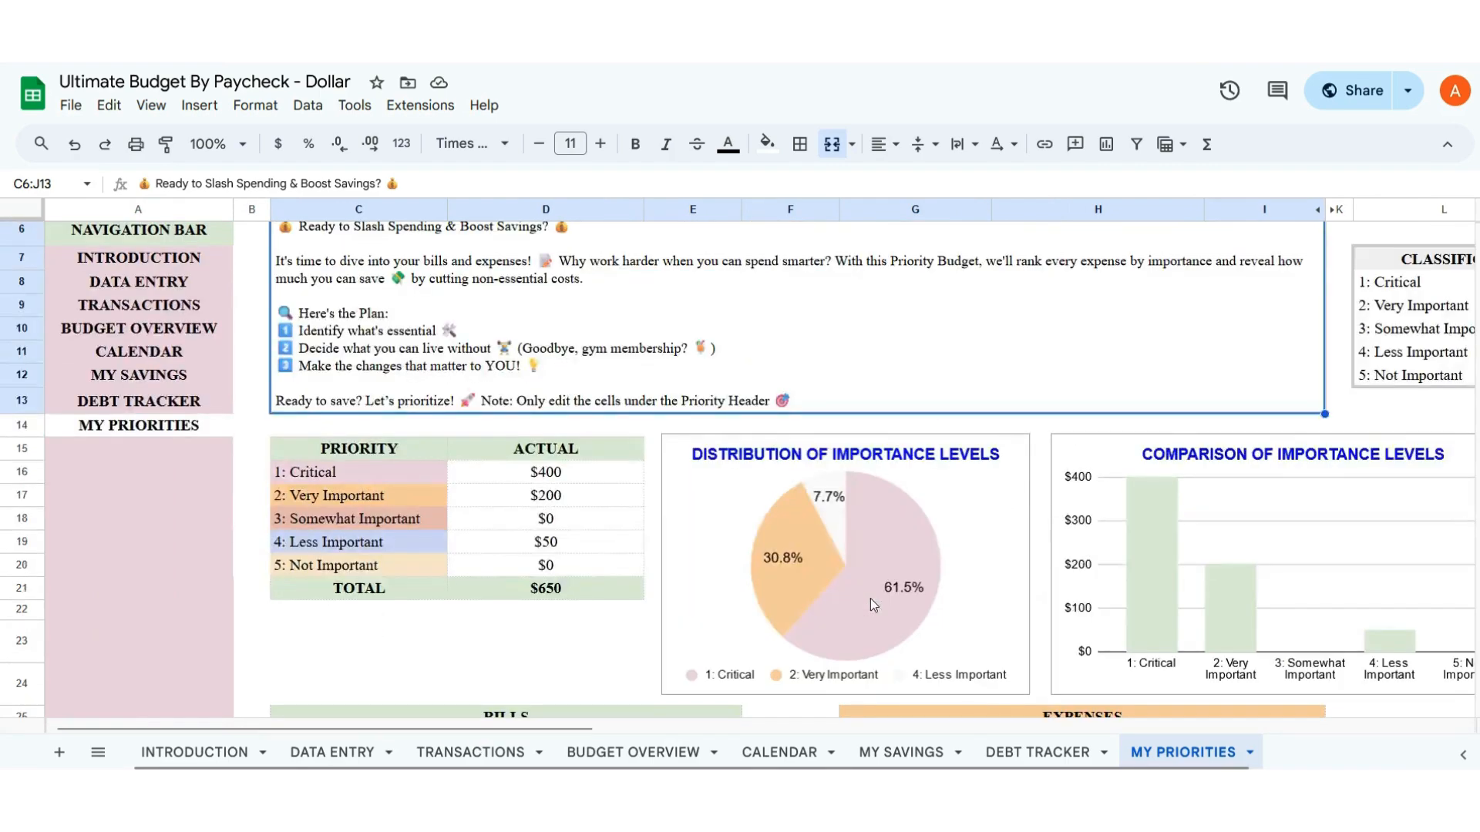
{"action": "scroll", "coordinate": [871, 599], "scroll_direction": "up", "scroll_amount": 1}
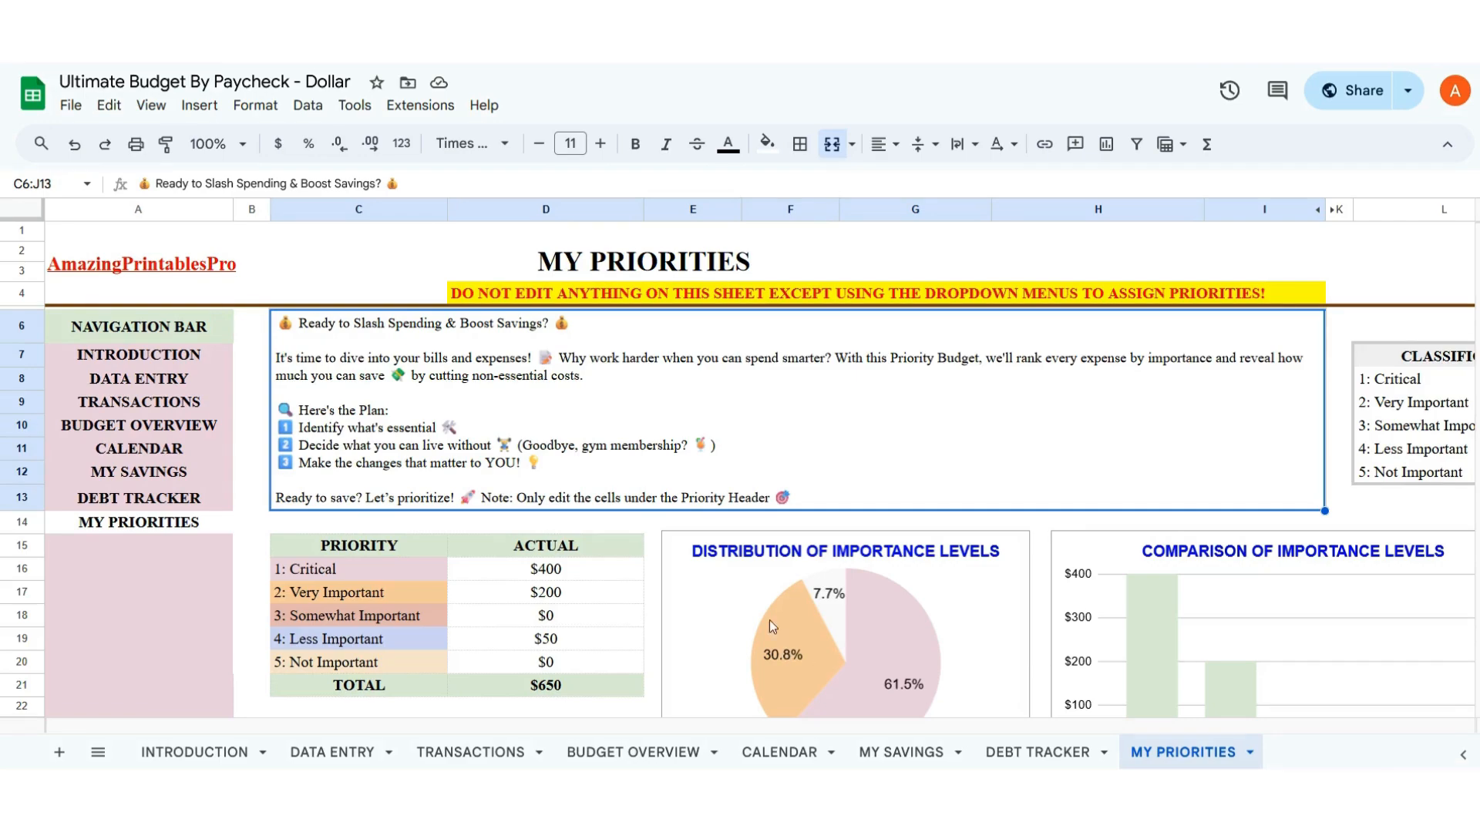
- Examine the TOTAL rows ending the BILLS and EXPENSES tables, the CLASSIFICATION legend, and the priority summary on MY PRIORITIES
{"action": "scroll", "coordinate": [769, 620], "scroll_direction": "down", "scroll_amount": 12}
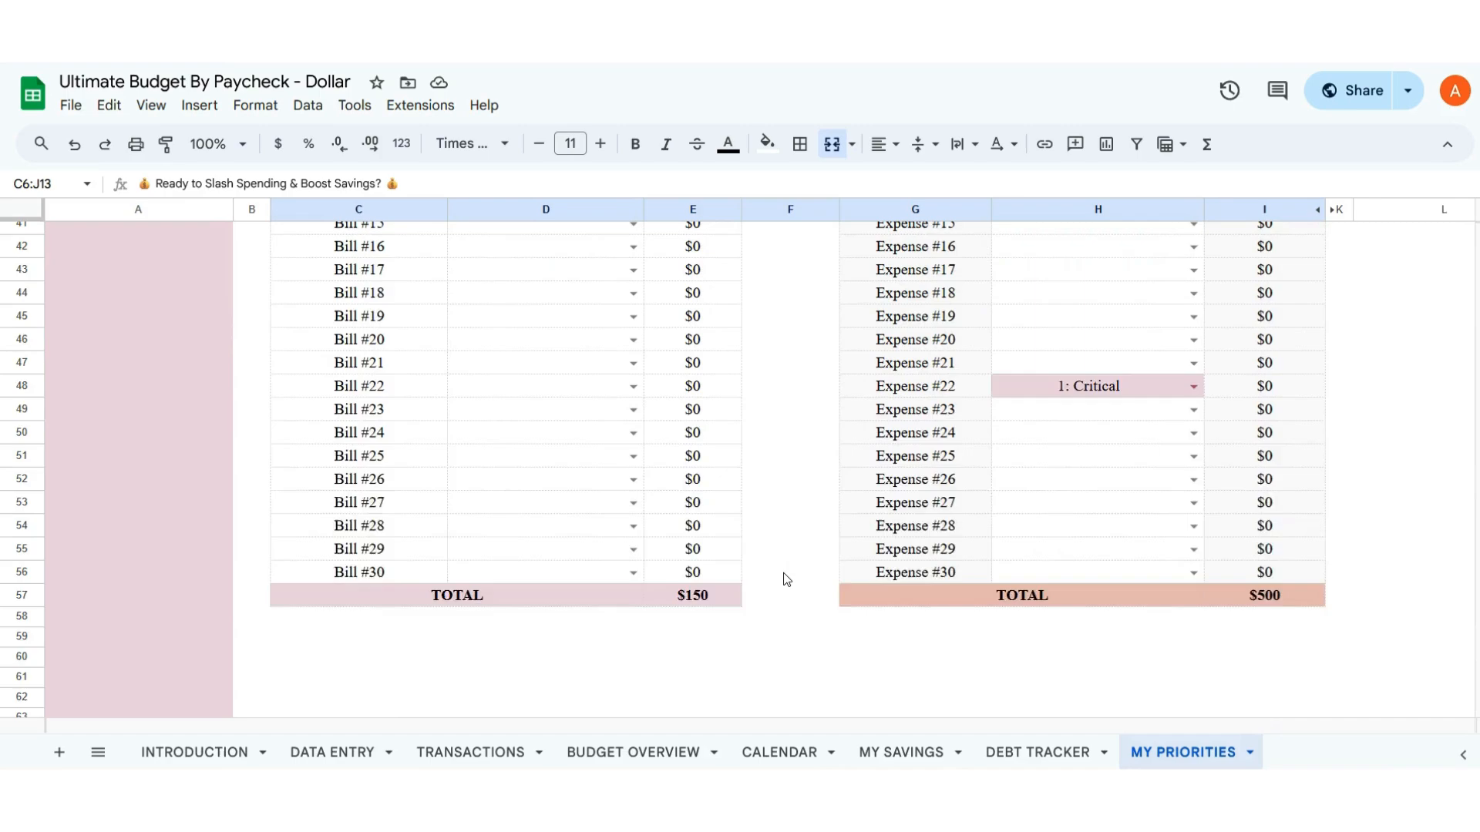
{"action": "scroll", "coordinate": [786, 579], "scroll_direction": "down", "scroll_amount": 5}
{"action": "left_click_drag", "start_coordinate": [568, 727], "coordinate": [884, 737]}
{"action": "scroll", "coordinate": [910, 649], "scroll_direction": "up", "scroll_amount": 15}
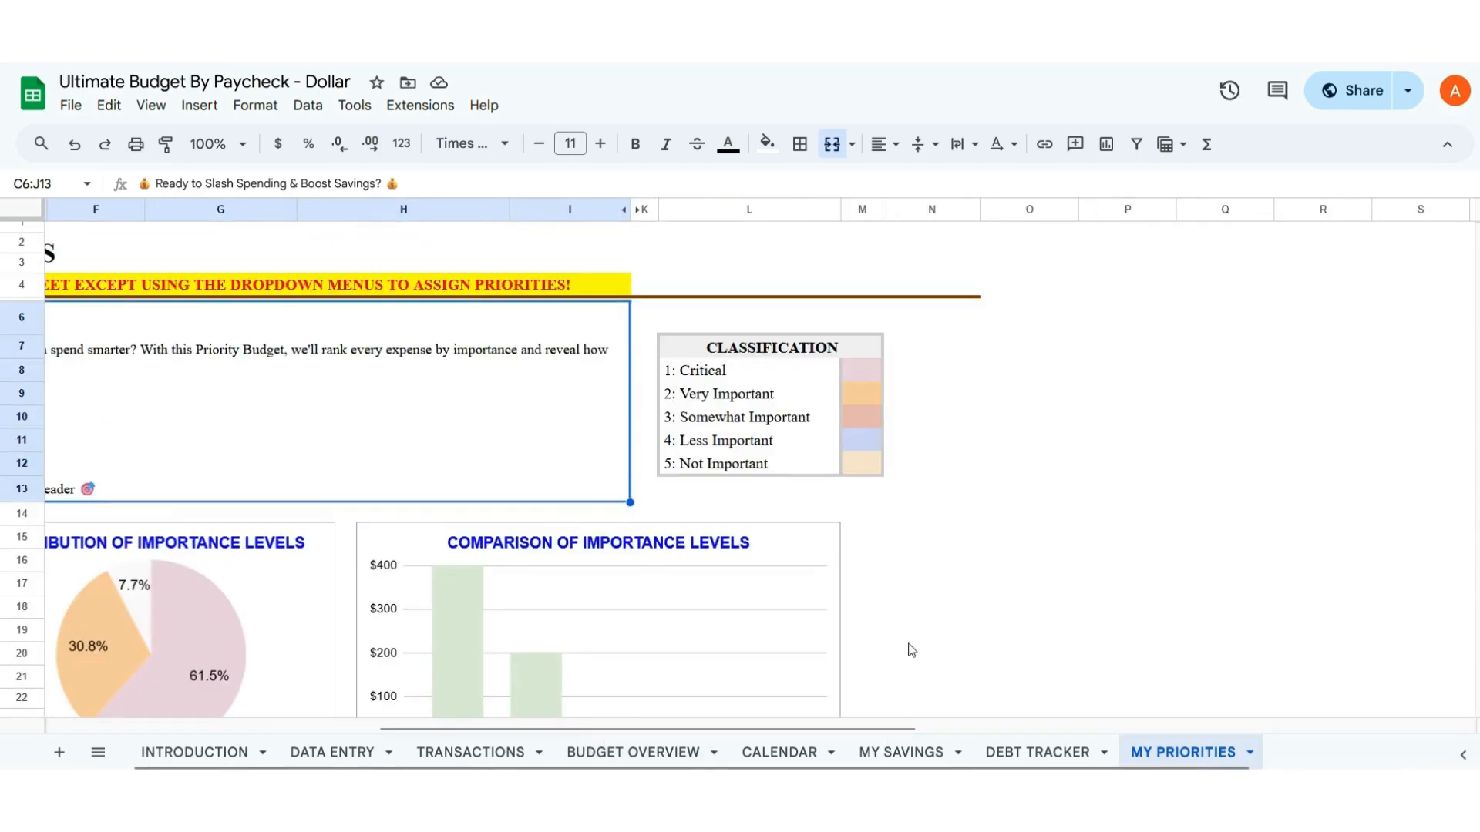
{"action": "left_click_drag", "start_coordinate": [868, 730], "coordinate": [412, 725]}
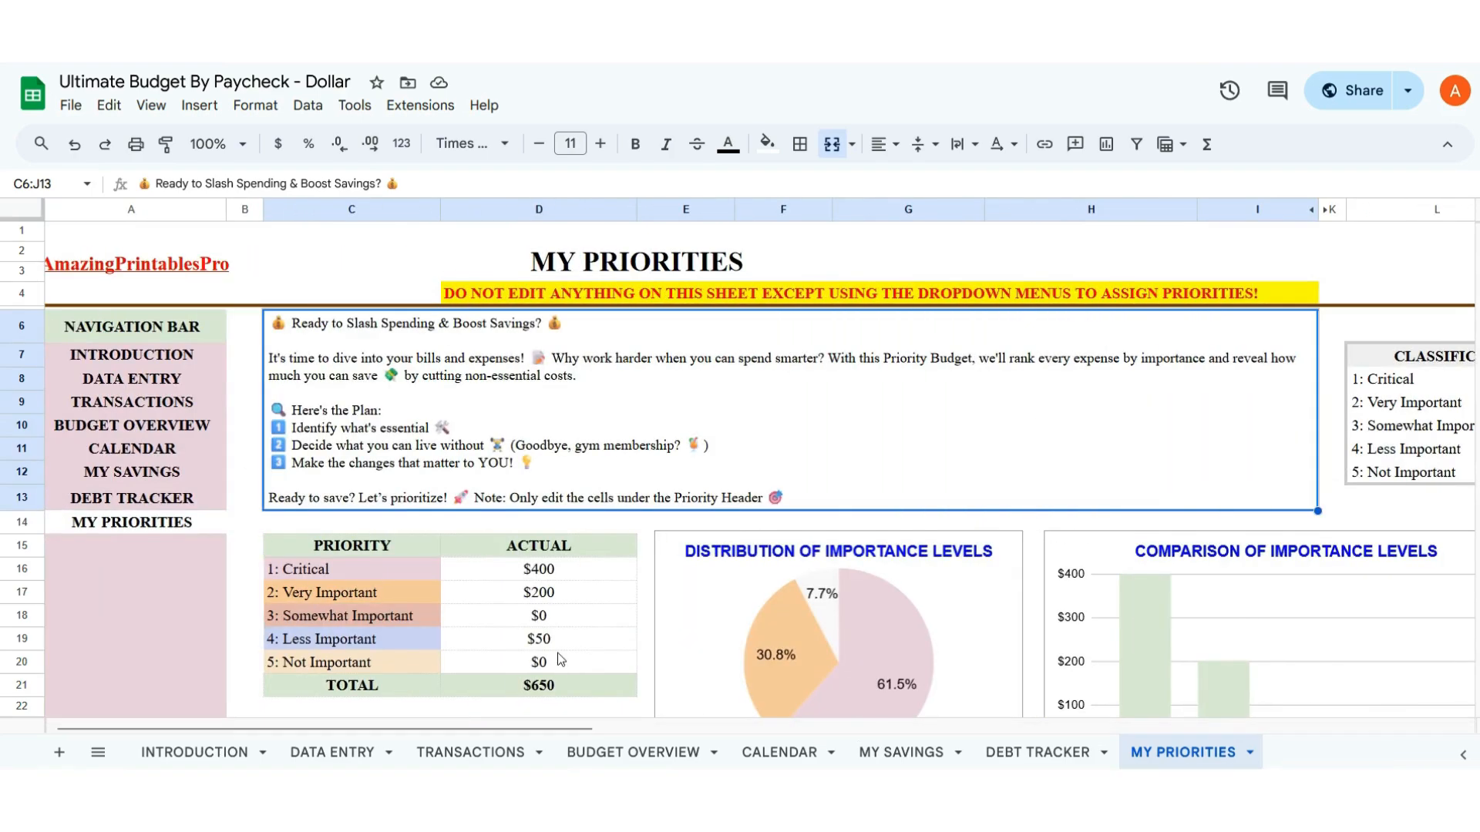